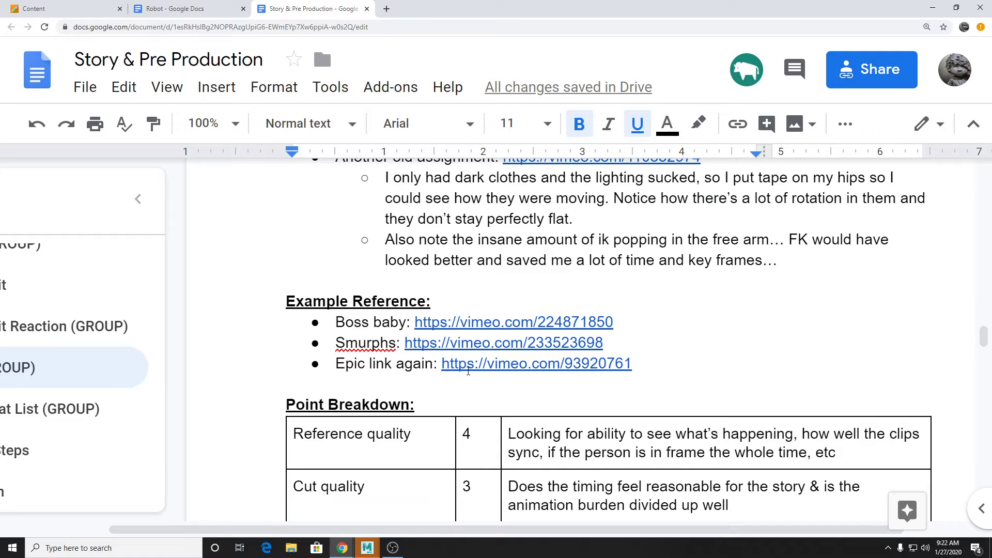
# Step: Go to the Who Does What List section of the document and check the Week 4 course page before returning
pyautogui.scroll(-3, 336, 316)
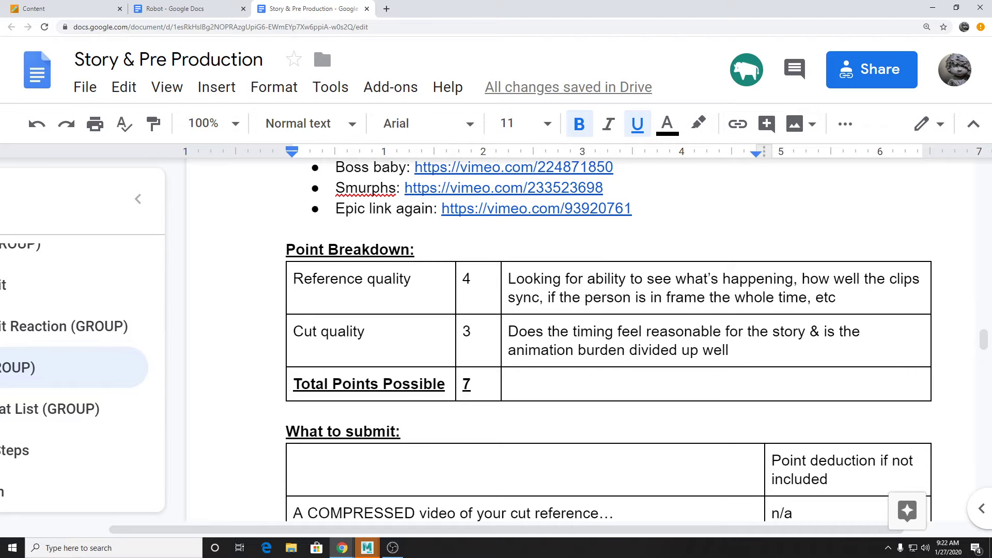
pyautogui.scroll(15, 636, 360)
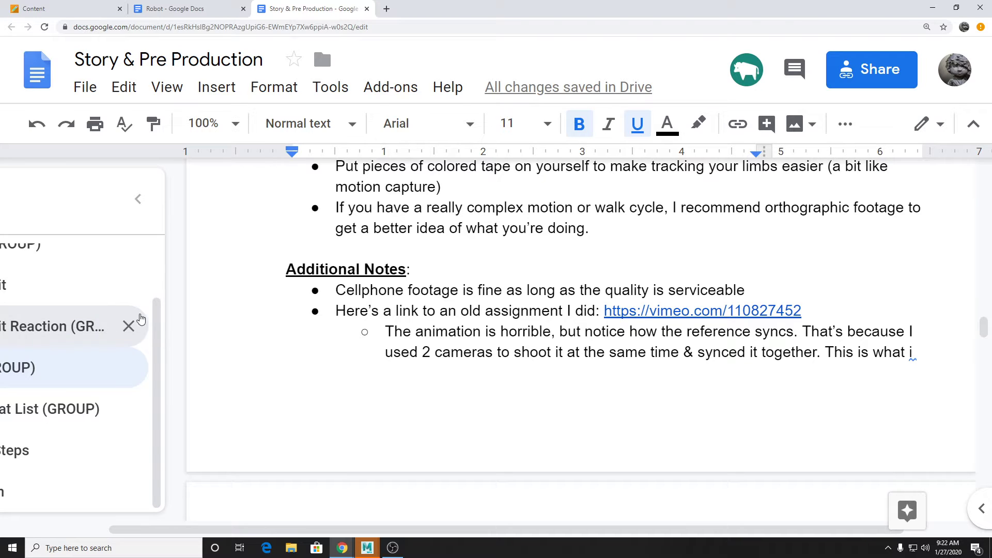
pyautogui.click(81, 409)
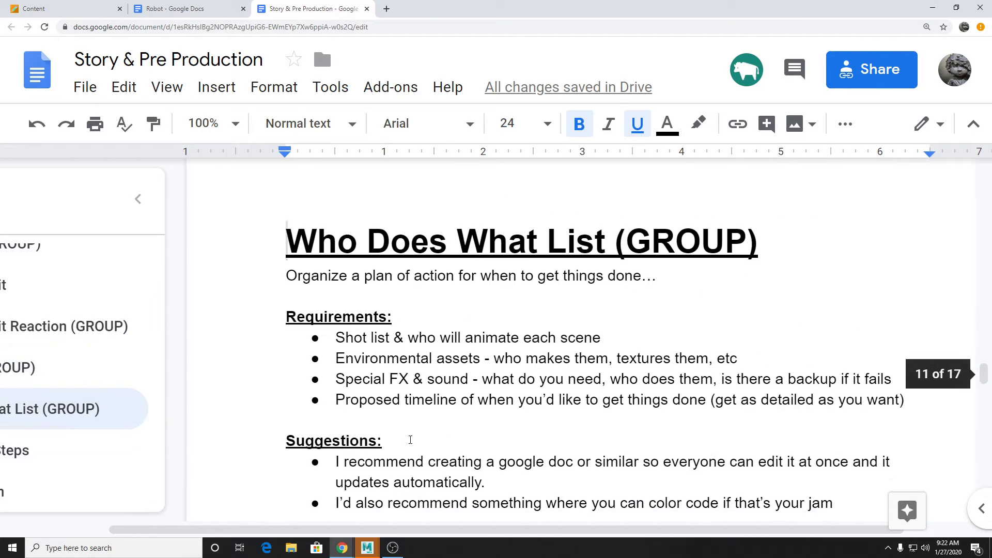
pyautogui.click(72, 8)
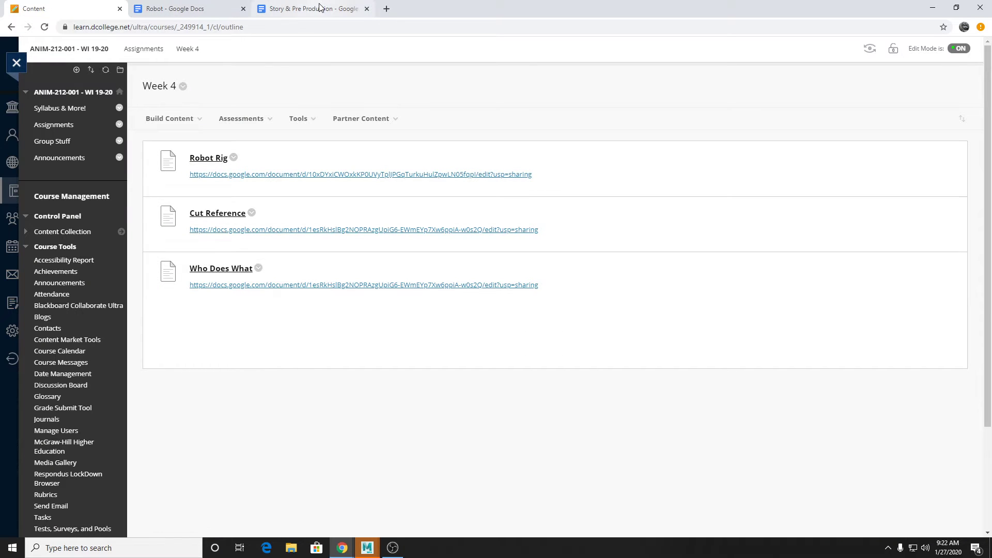
pyautogui.click(279, 4)
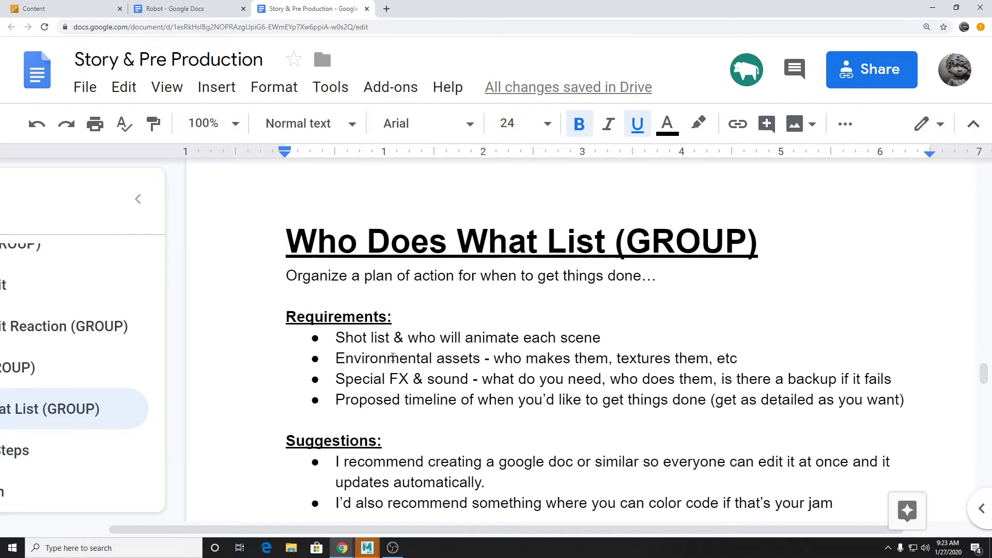
# Step: Review the Who Does What requirements, highlighting the shot list, environmental assets and proposed timeline bullets in turn
pyautogui.scroll(-1, 386, 352)
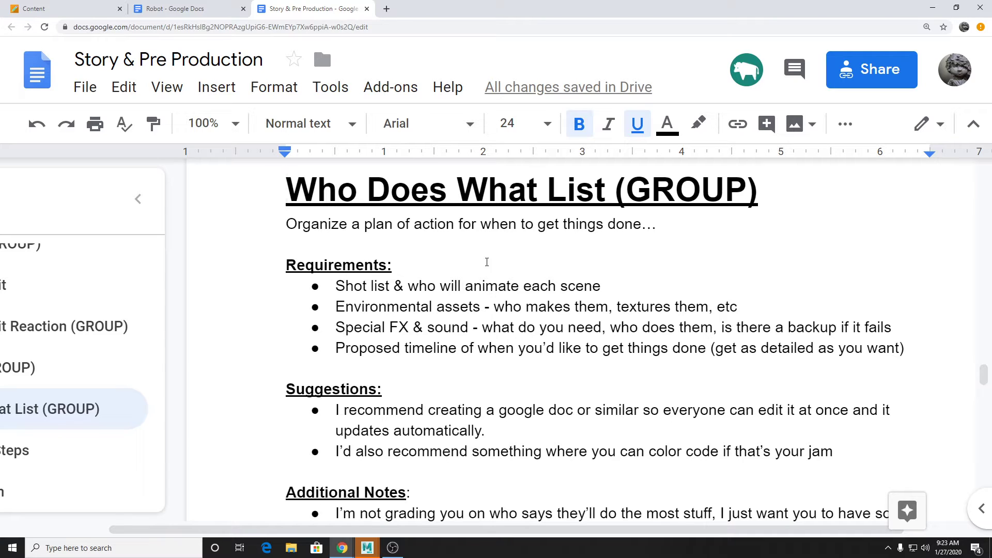
pyautogui.moveTo(614, 283); pyautogui.dragTo(331, 288)
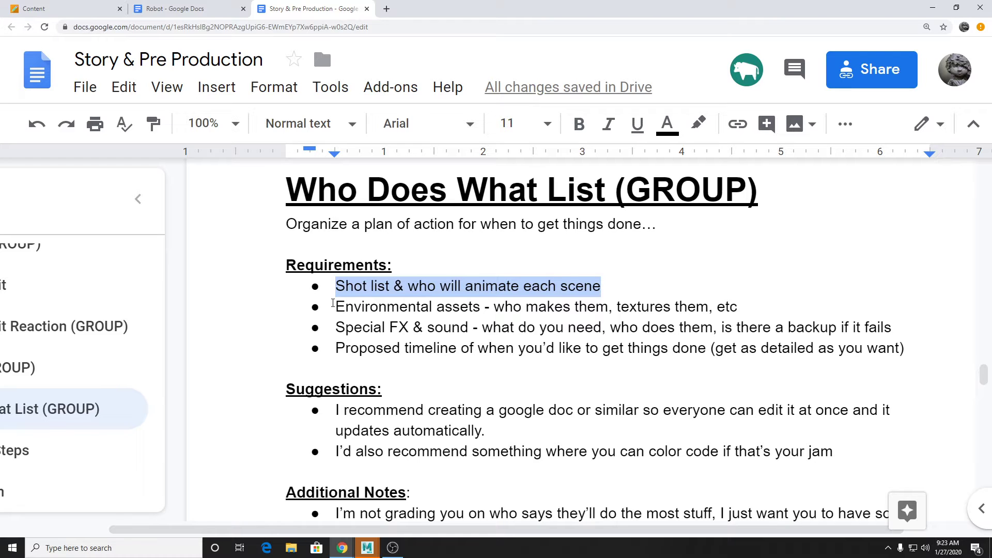
pyautogui.moveTo(333, 306); pyautogui.dragTo(752, 306)
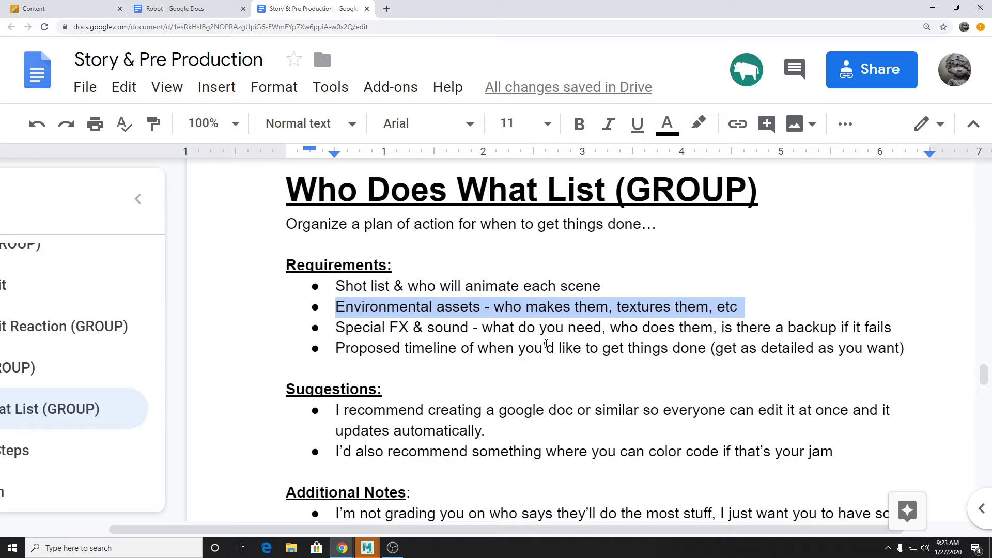
pyautogui.click(490, 347)
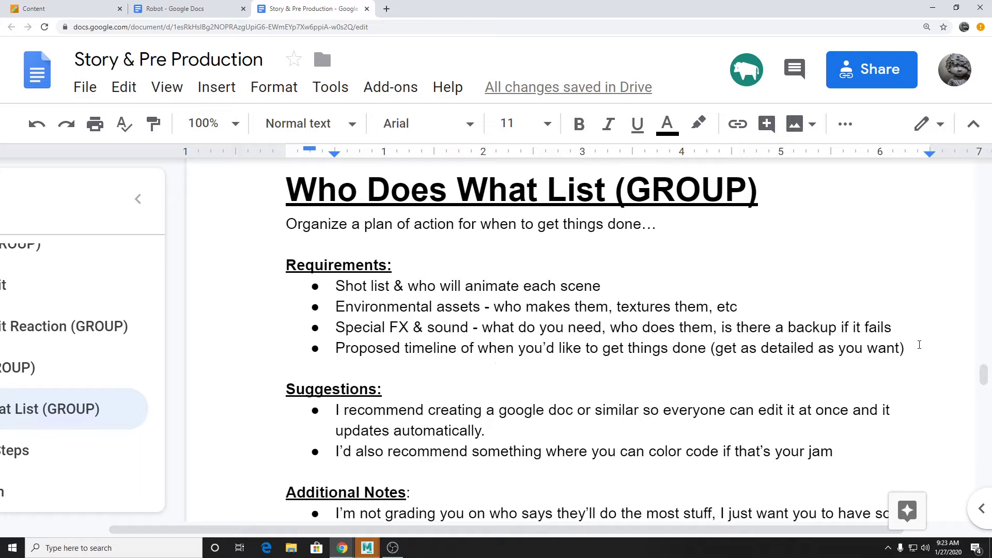
pyautogui.moveTo(919, 345); pyautogui.dragTo(306, 343)
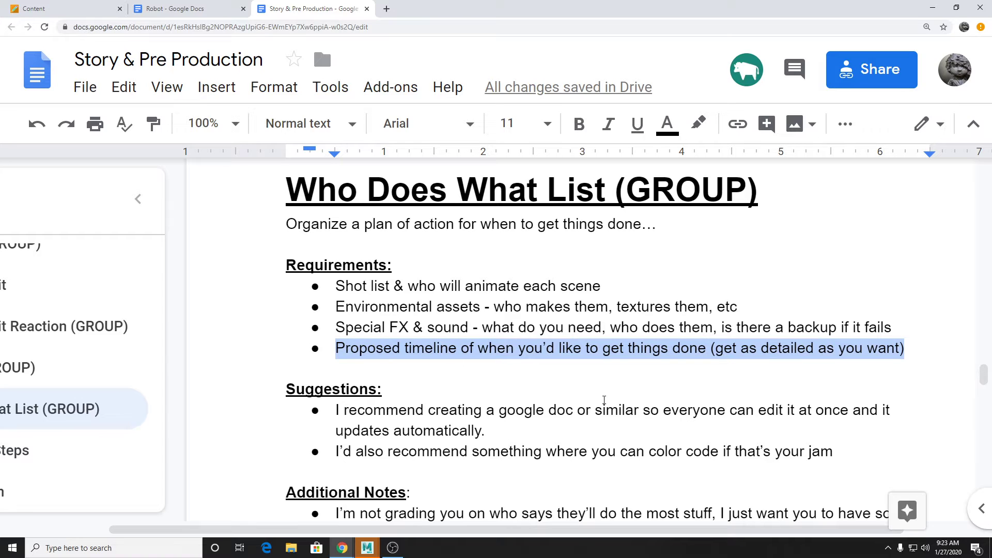
pyautogui.click(559, 348)
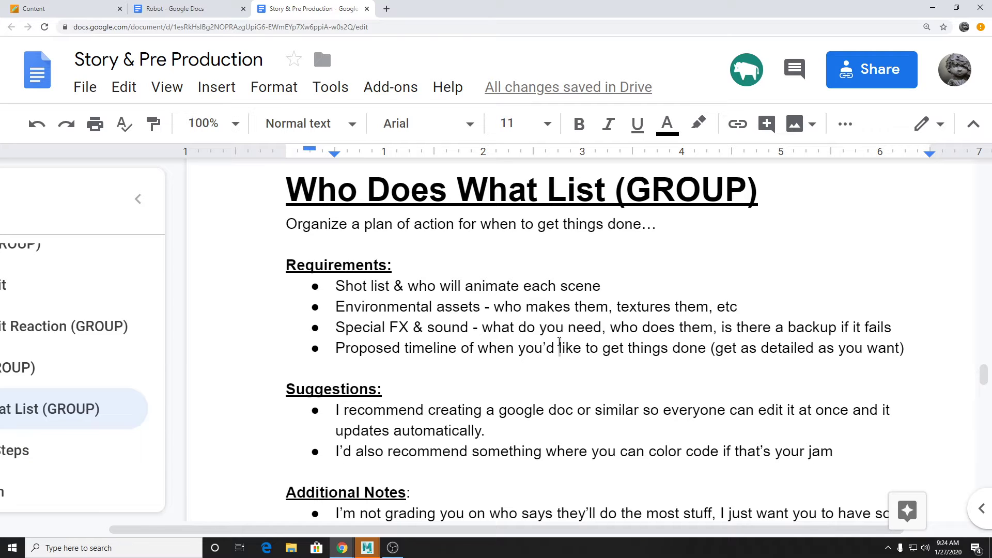
# Step: Review the Who Does What suggestions and additional notes, highlighting the bullets under each heading
pyautogui.scroll(-2, 358, 320)
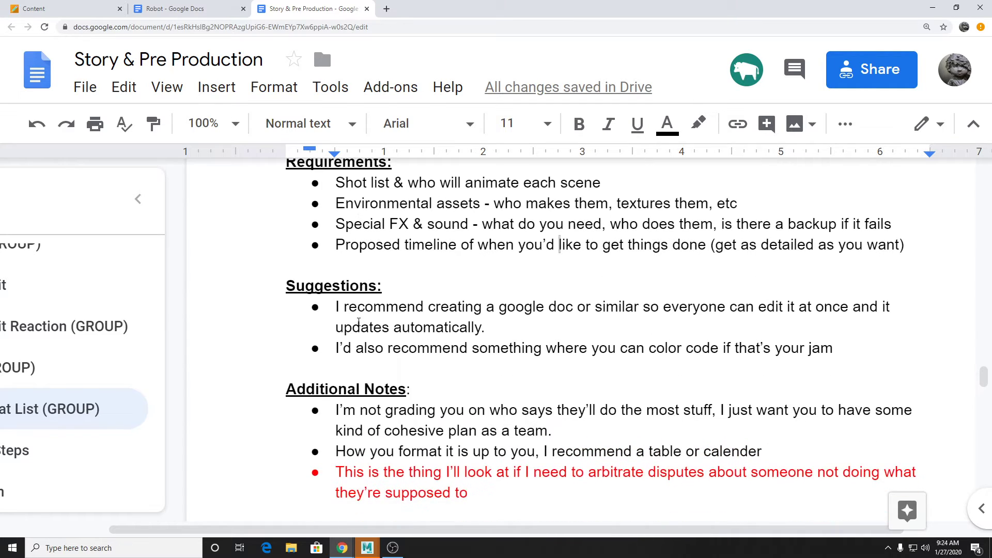
pyautogui.moveTo(832, 348); pyautogui.dragTo(328, 313)
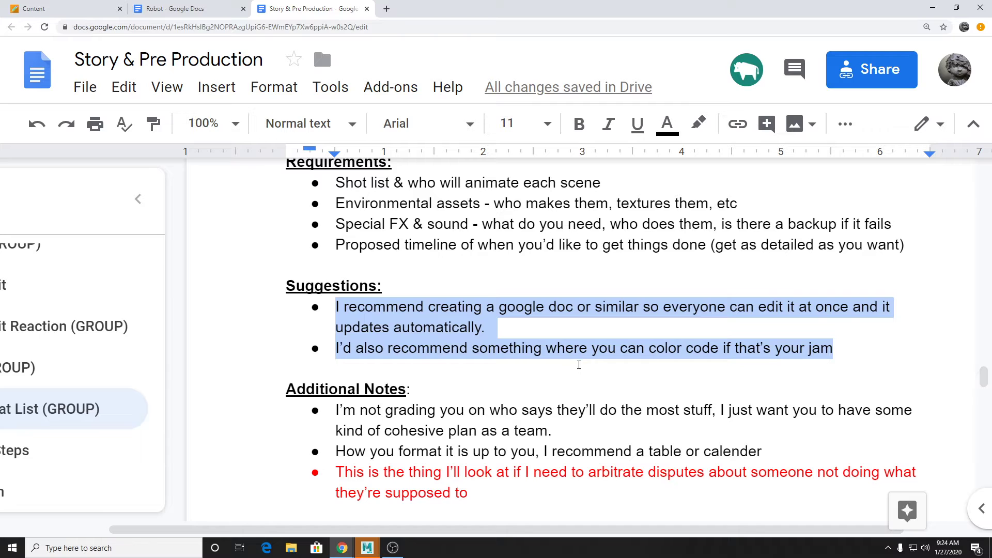
pyautogui.scroll(-2, 579, 366)
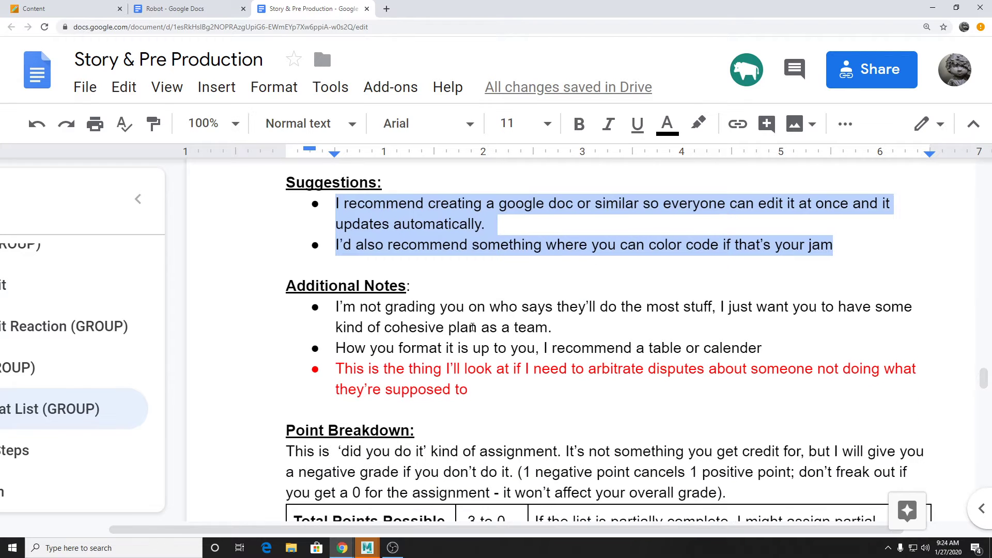
pyautogui.moveTo(327, 311); pyautogui.dragTo(594, 390)
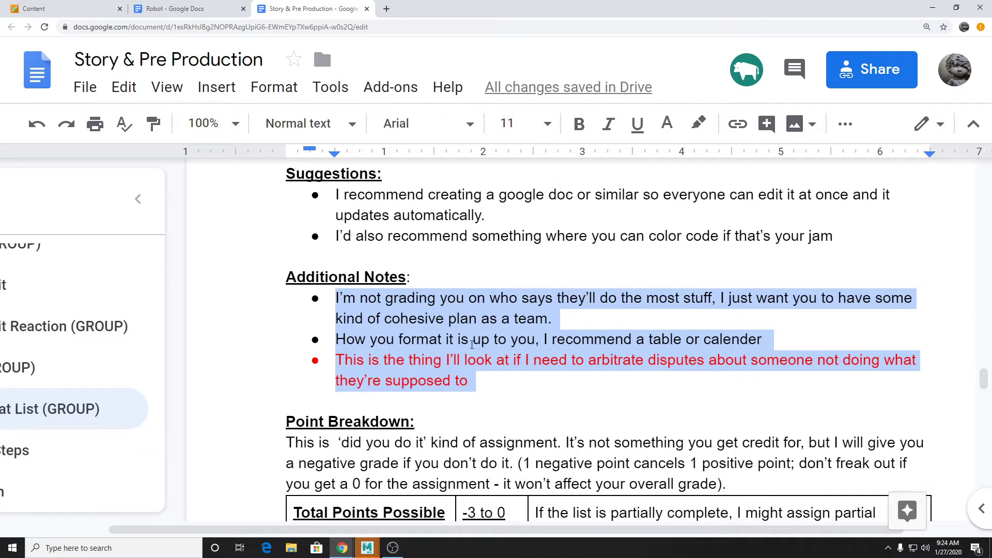
pyautogui.scroll(-1, 471, 344)
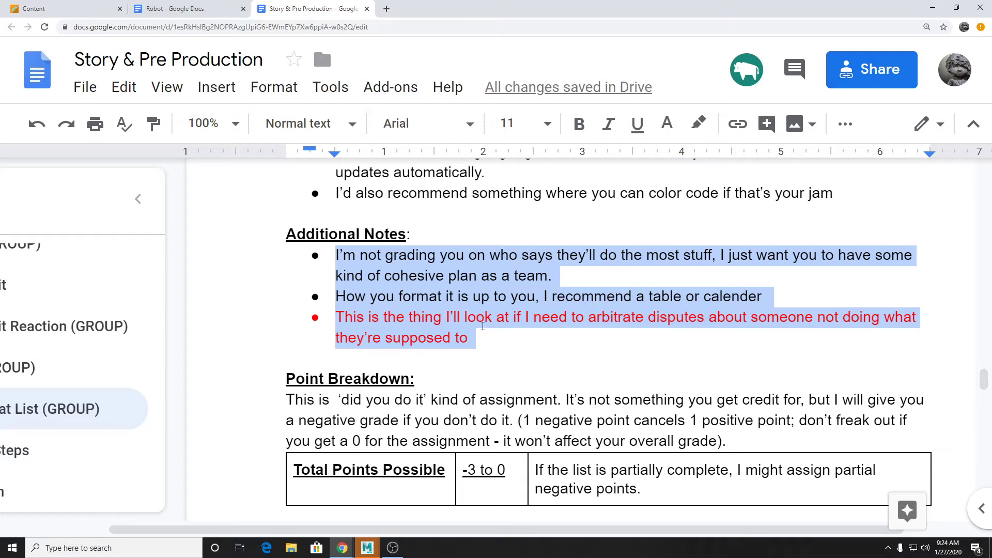
pyautogui.click(512, 308)
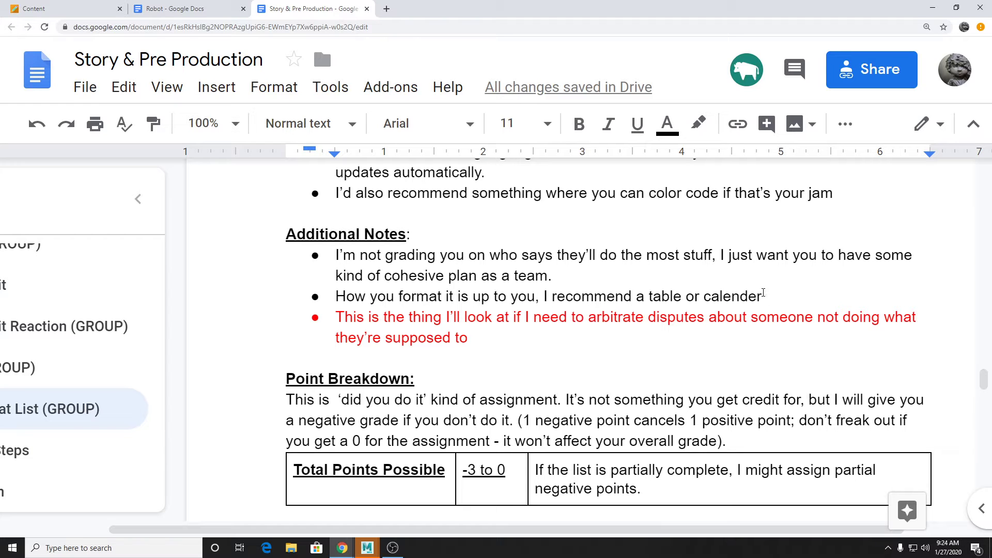
# Step: Highlight the red additional note about arbitrating disputes while reading it, and clear the selection
pyautogui.scroll(-1, 526, 318)
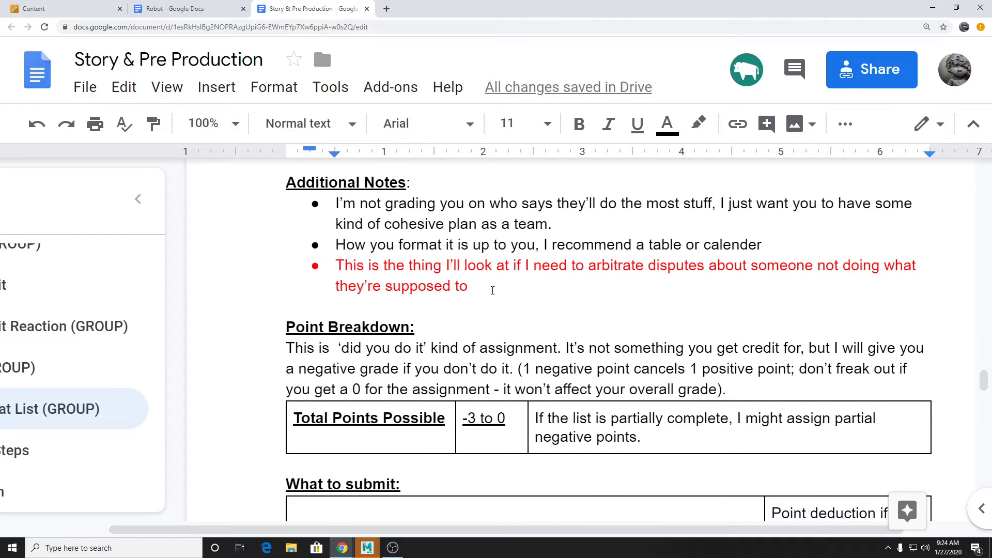
pyautogui.moveTo(498, 288); pyautogui.dragTo(382, 274)
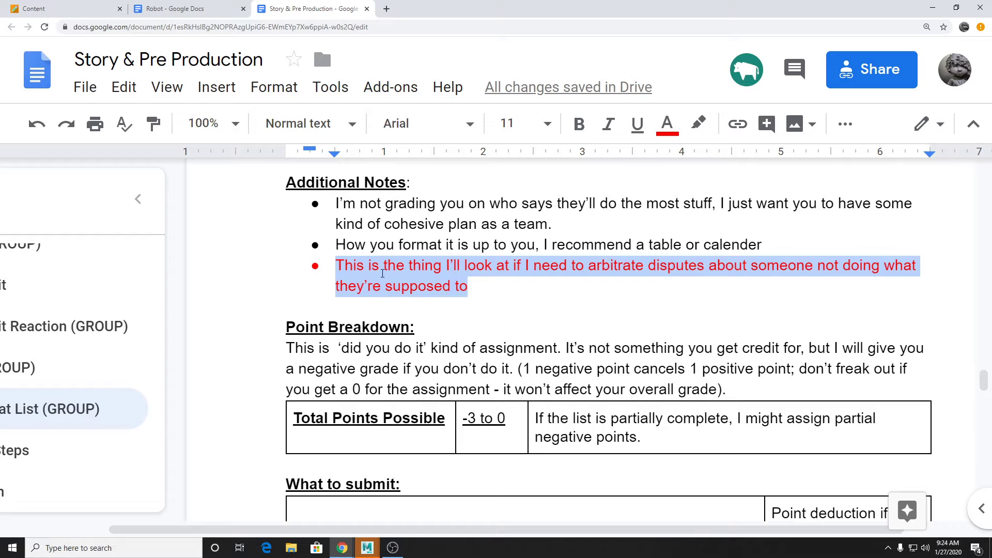
pyautogui.click(553, 288)
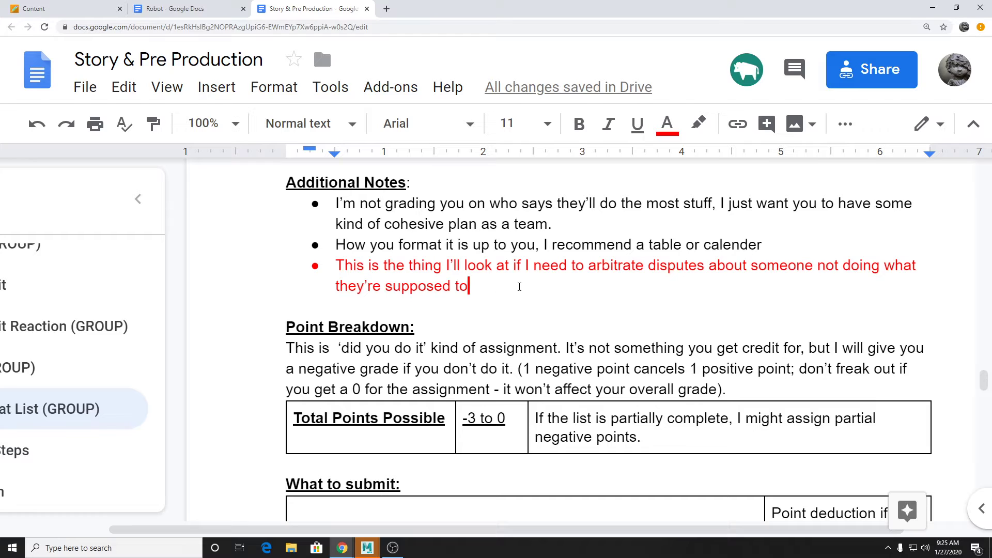
pyautogui.click(501, 285)
# Step: Review the Who Does What point breakdown, highlighting its explanatory paragraph and the total points range
pyautogui.scroll(-1, 543, 287)
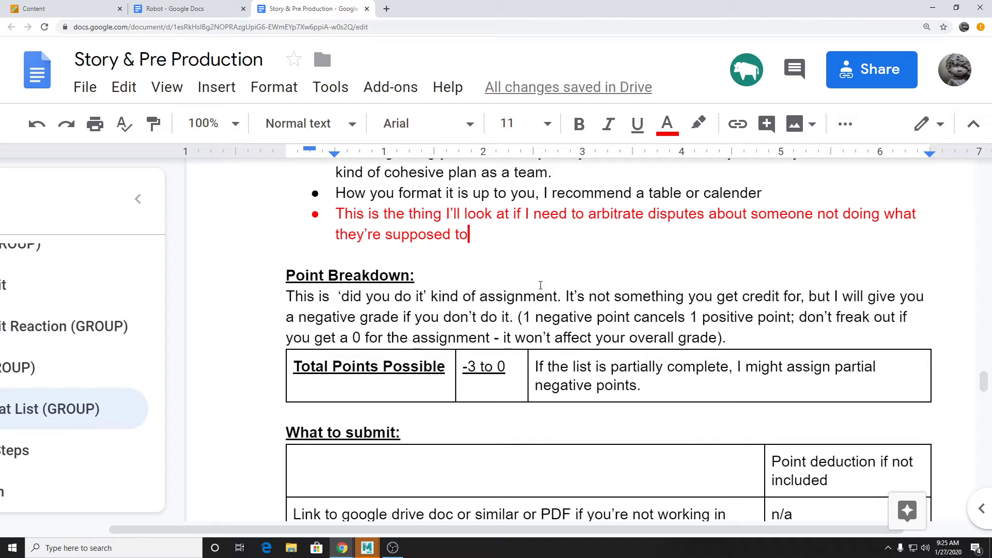
pyautogui.moveTo(285, 296); pyautogui.dragTo(749, 342)
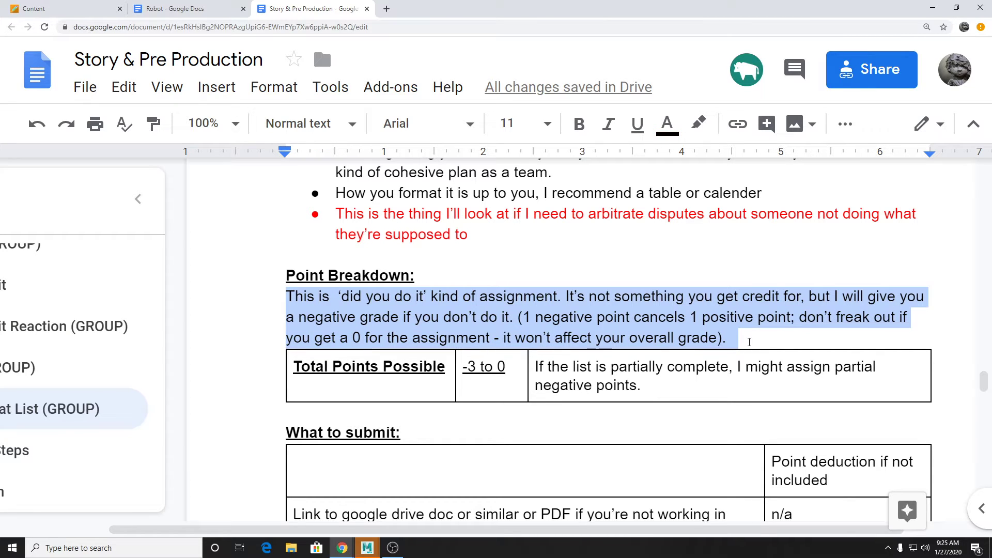
pyautogui.click(555, 377)
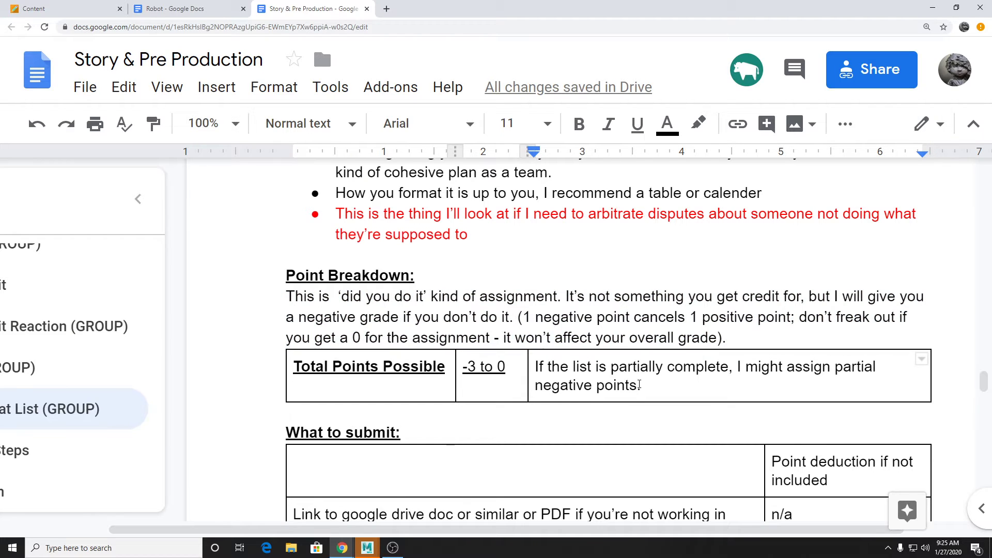
pyautogui.moveTo(511, 371); pyautogui.dragTo(461, 376)
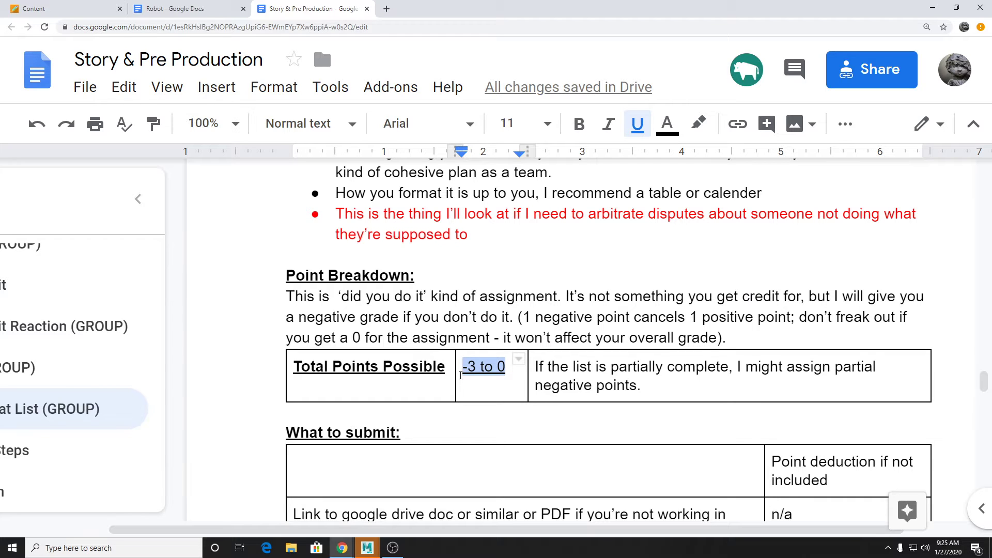
pyautogui.click(480, 300)
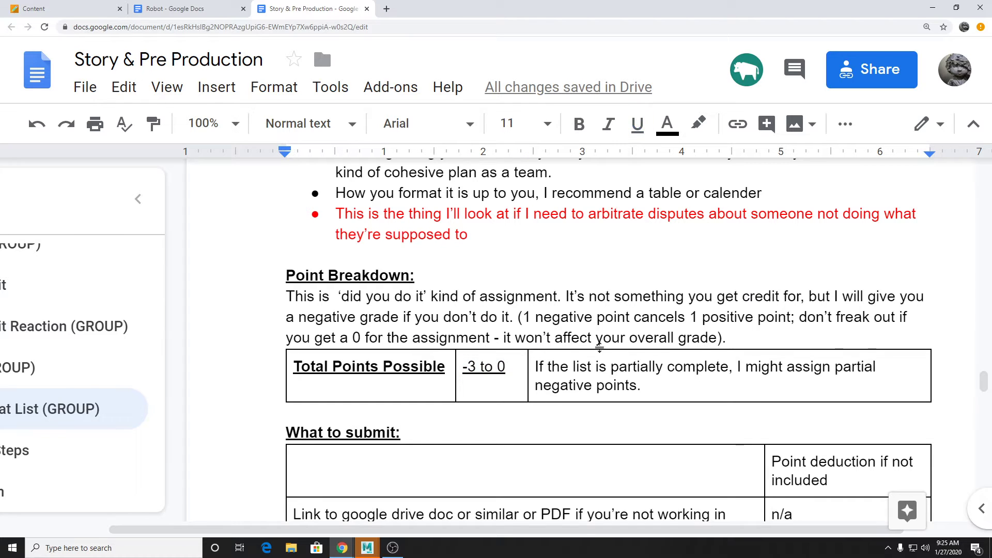
# Step: Review what to submit for the Who Does What List, highlighting the required document link or PDF, and return to the section's start
pyautogui.scroll(-2, 627, 343)
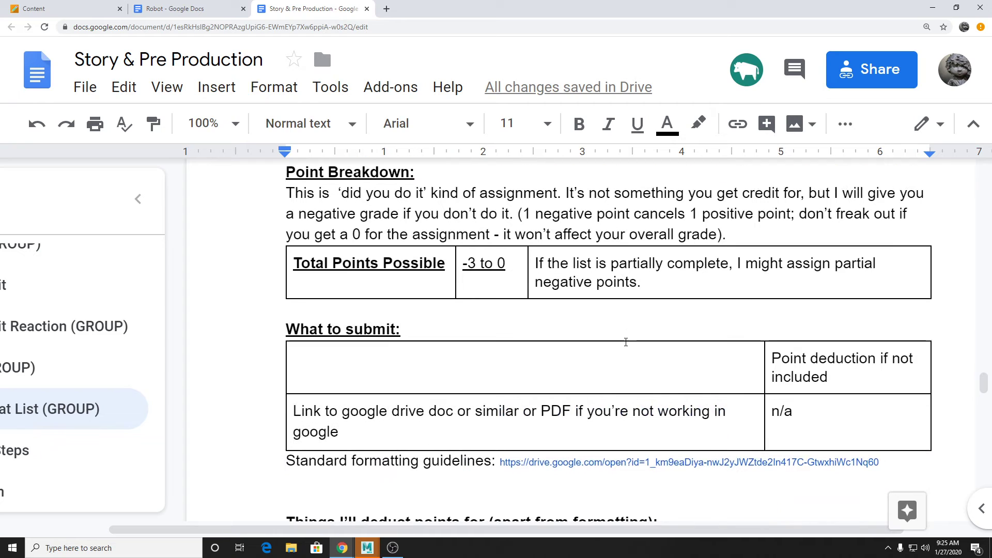
pyautogui.moveTo(364, 437); pyautogui.dragTo(292, 409)
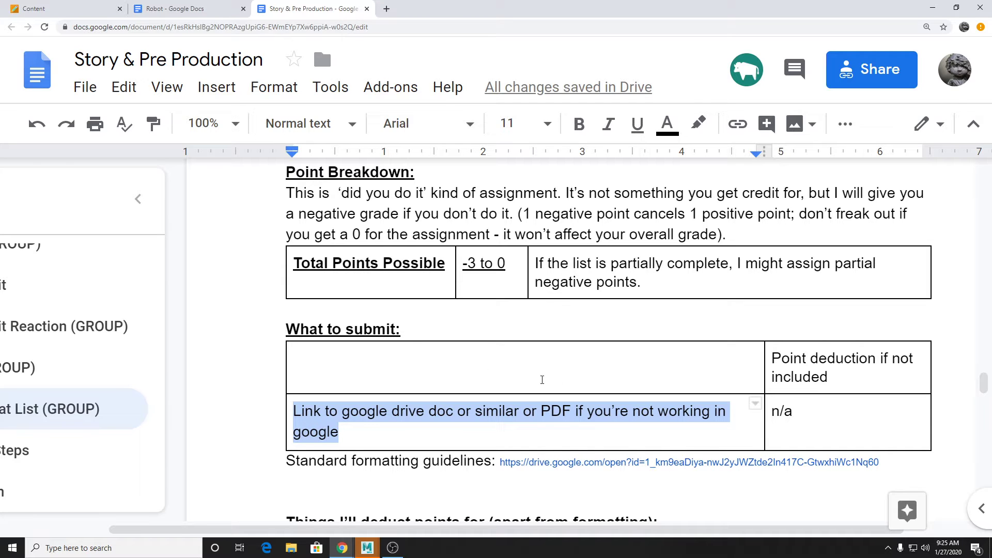
pyautogui.scroll(-1, 540, 380)
pyautogui.scroll(-6, 542, 379)
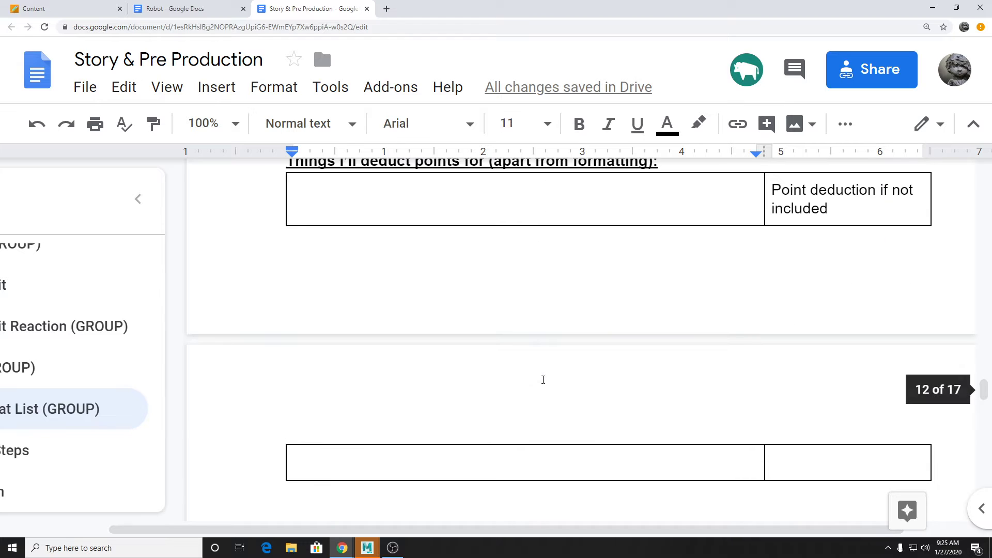
pyautogui.scroll(6, 543, 380)
pyautogui.scroll(12, 545, 381)
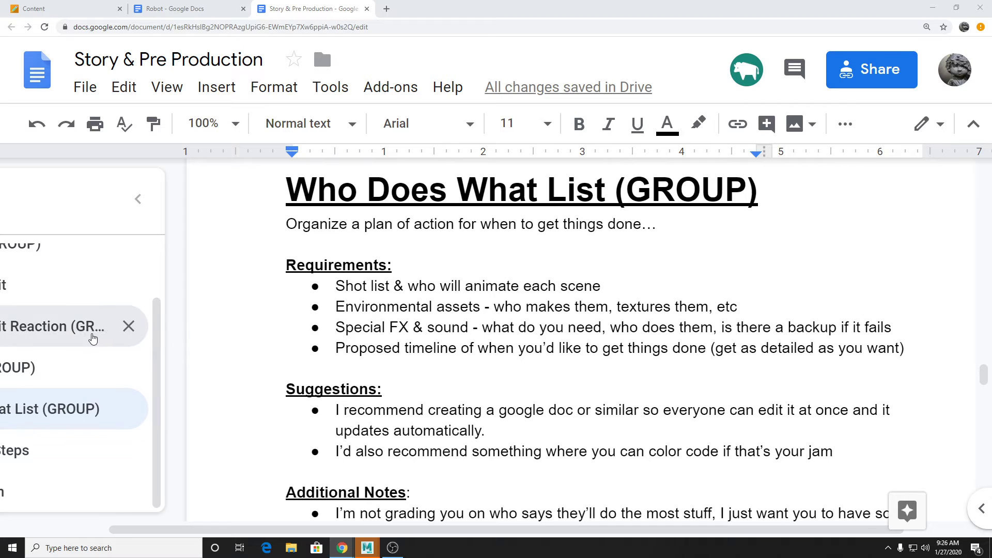
# Step: Revisit the Reference (GROUP) section, highlighting the orthographic and camera-angle requirements and reading on through suggestions to the example references
pyautogui.click(71, 367)
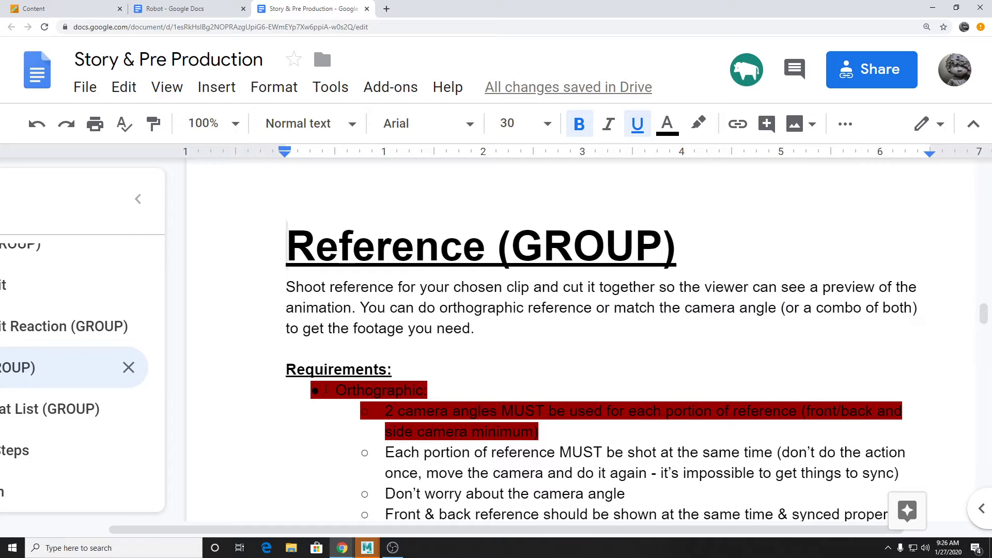
pyautogui.scroll(-2, 343, 371)
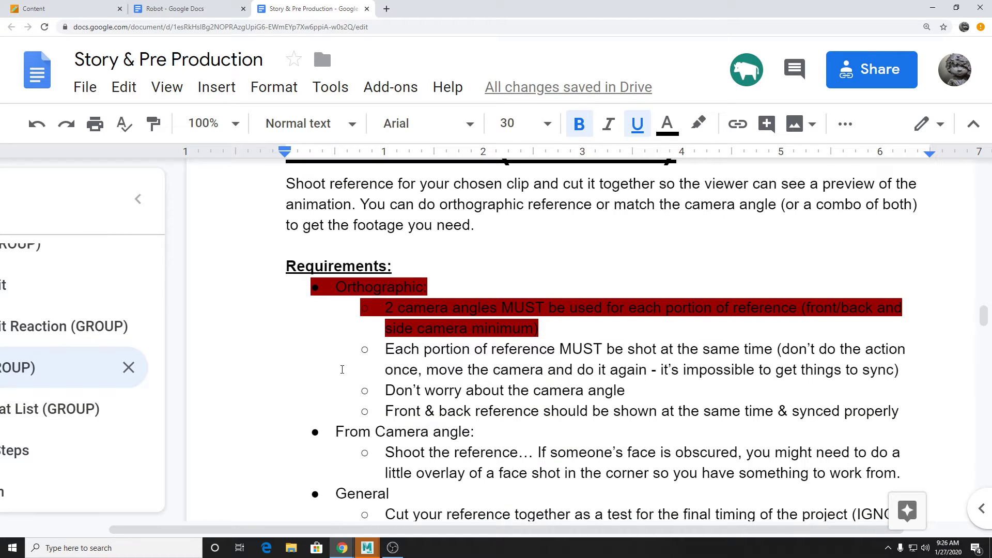
pyautogui.click(342, 340)
pyautogui.moveTo(334, 287); pyautogui.dragTo(928, 480)
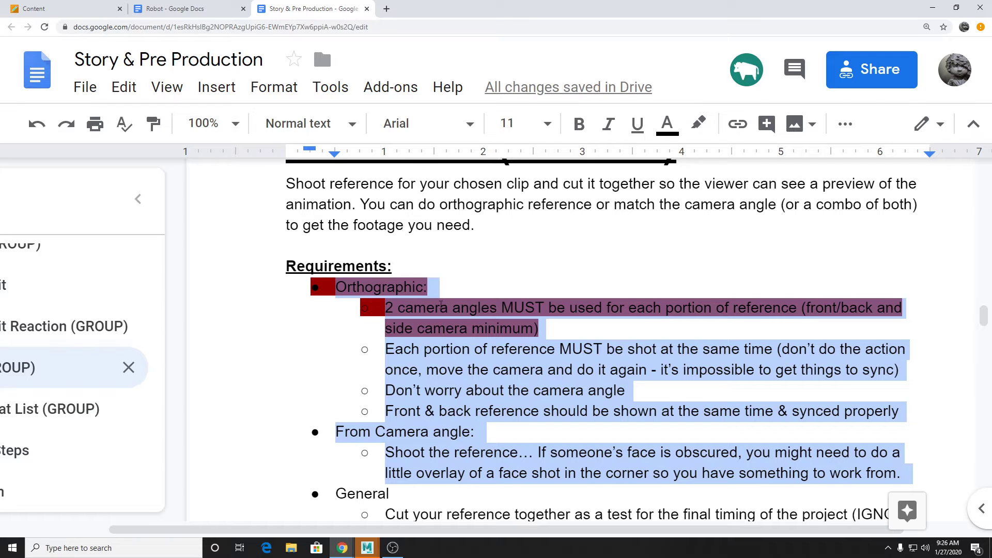
pyautogui.scroll(-2, 403, 357)
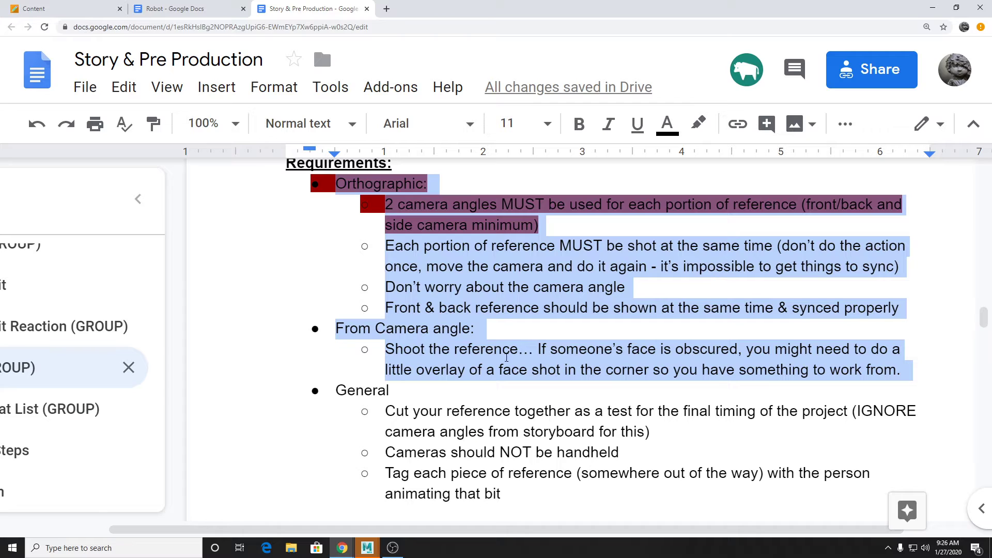
pyautogui.scroll(-14, 531, 363)
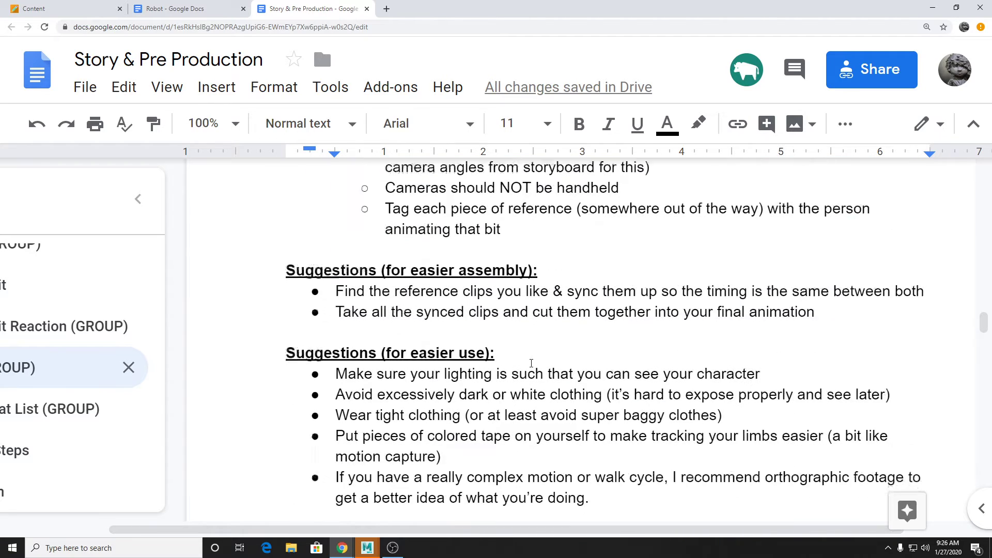
pyautogui.scroll(-4, 531, 363)
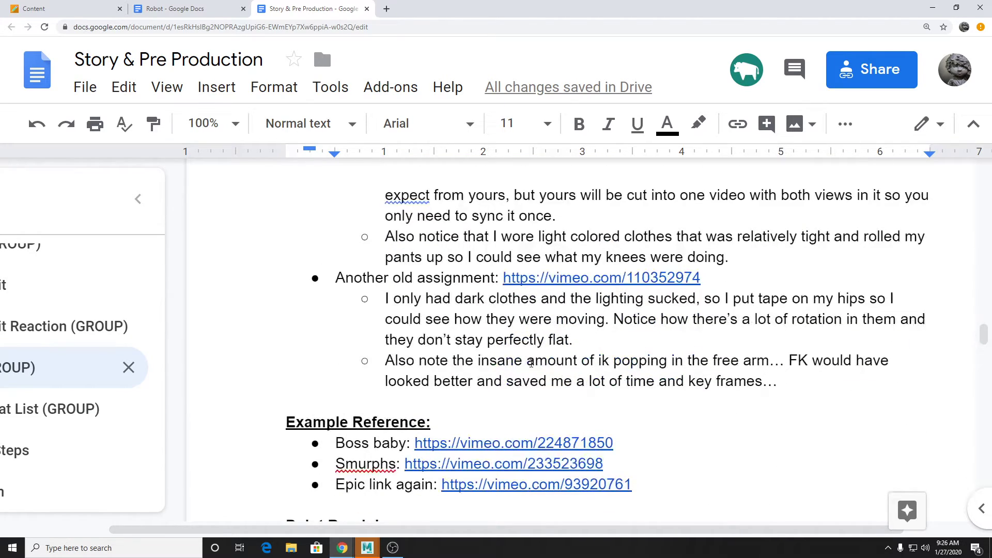
# Step: Open the vimeo.com/110827452 old-assignment link under Additional Notes and watch the dance walk reference video twice
pyautogui.scroll(5, 531, 363)
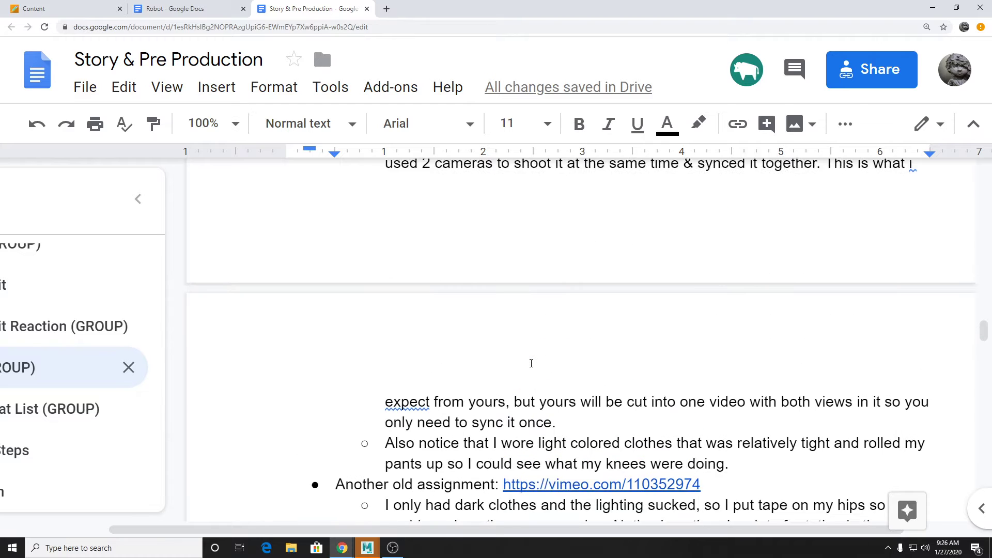
pyautogui.scroll(3, 531, 363)
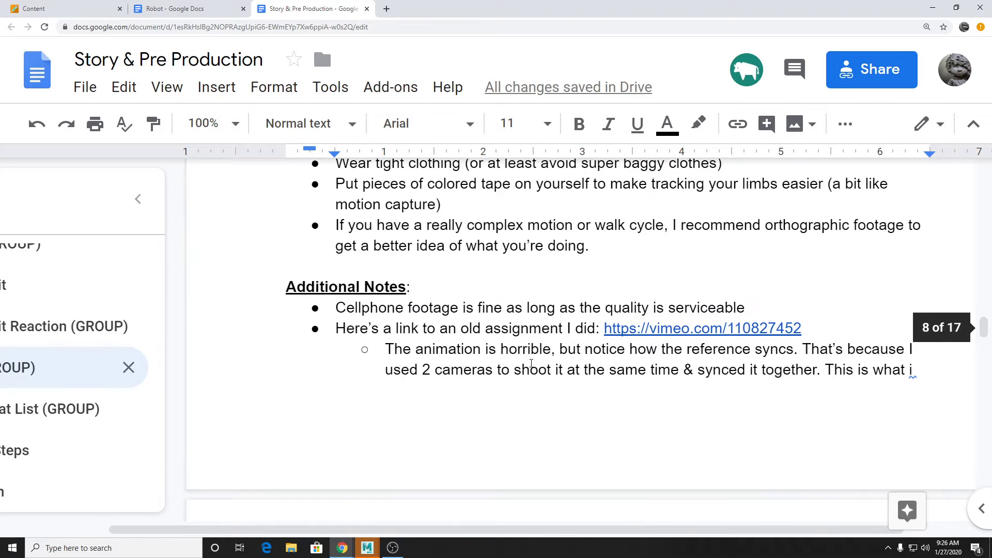
pyautogui.rightClick(648, 329)
pyautogui.press('Escape')
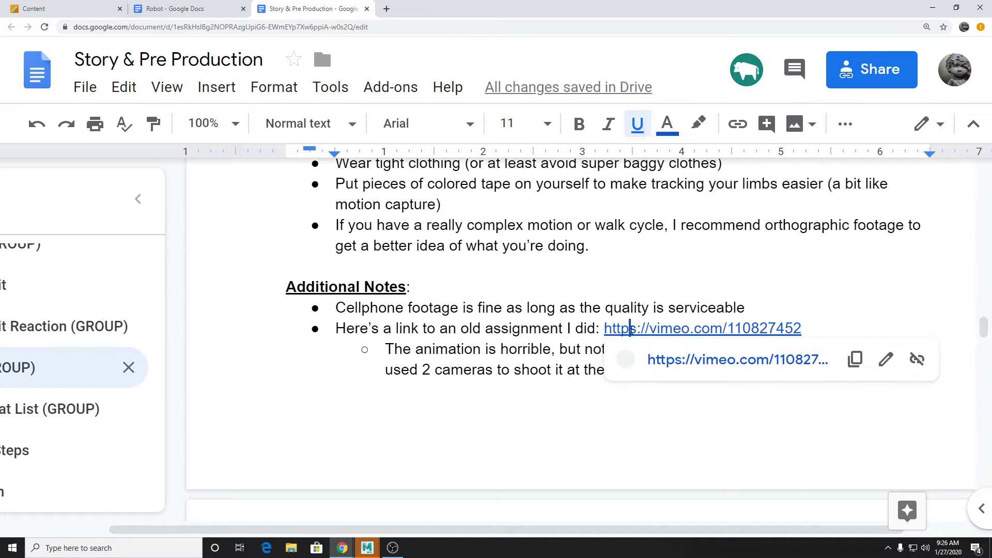
pyautogui.rightClick(672, 365)
pyautogui.click(712, 370)
pyautogui.click(434, 7)
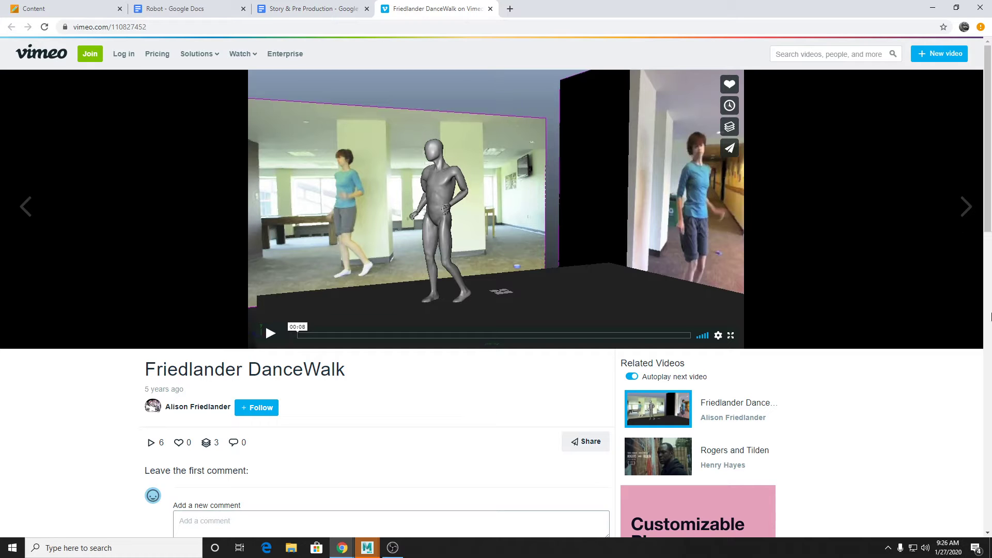
pyautogui.click(270, 333)
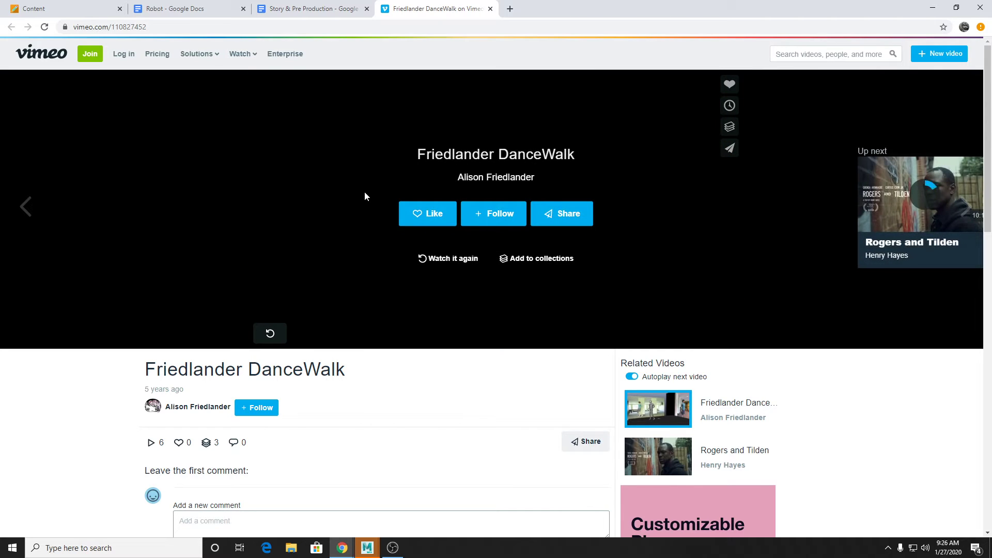
pyautogui.click(433, 261)
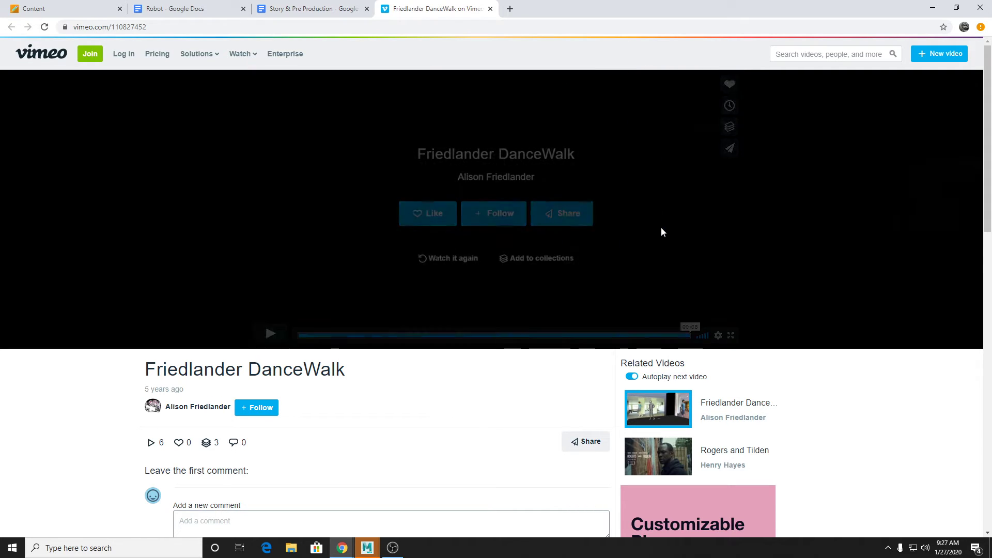
# Step: Return to the Story & Pre Production document, open the vimeo.com/110352974 link and watch "Pick Up, Put Down" twice
pyautogui.click(320, 6)
pyautogui.scroll(-6, 634, 348)
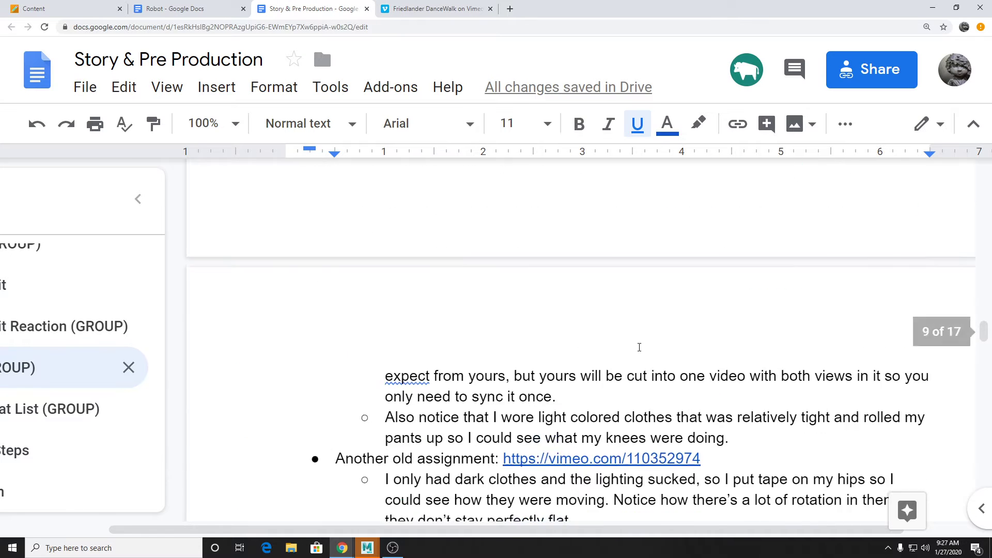
pyautogui.click(537, 278)
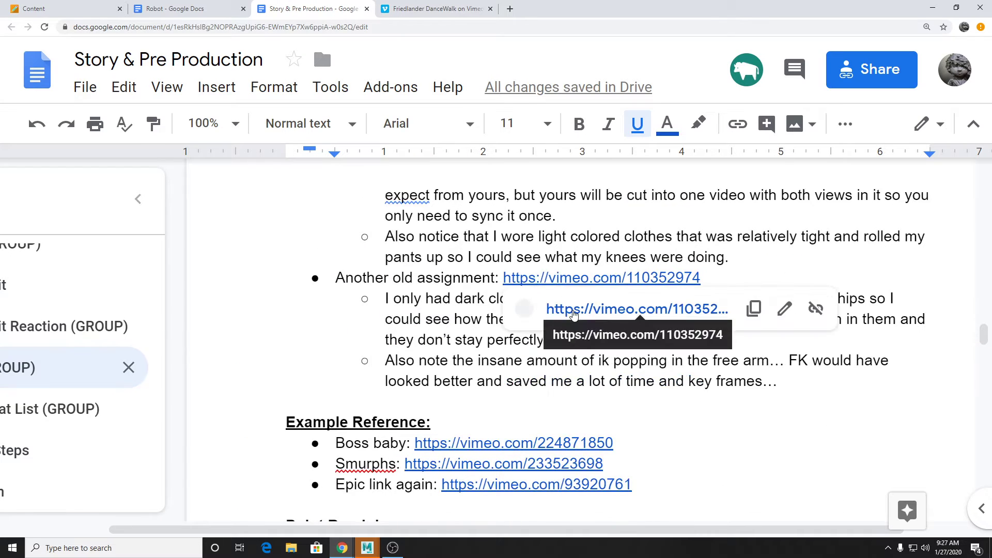
pyautogui.click(637, 309)
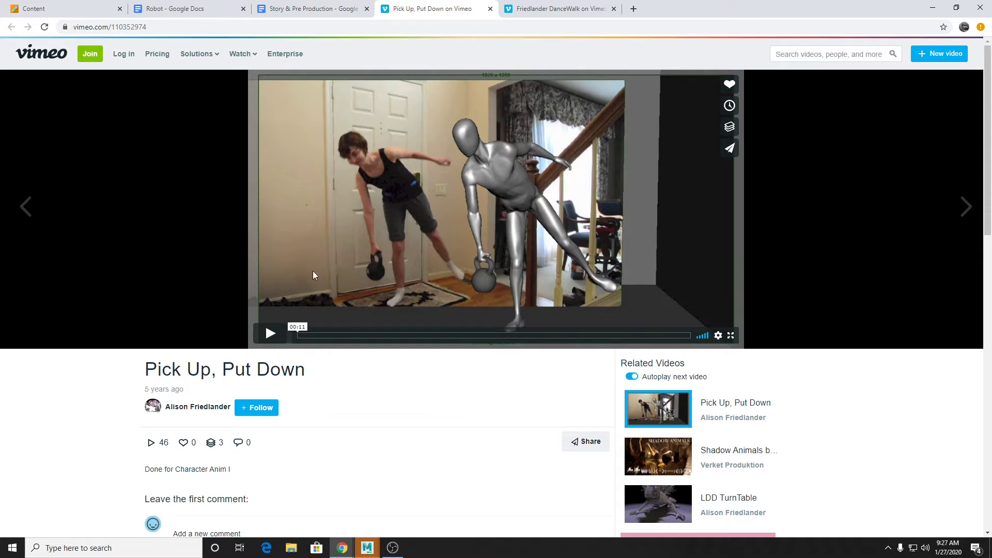
pyautogui.click(270, 333)
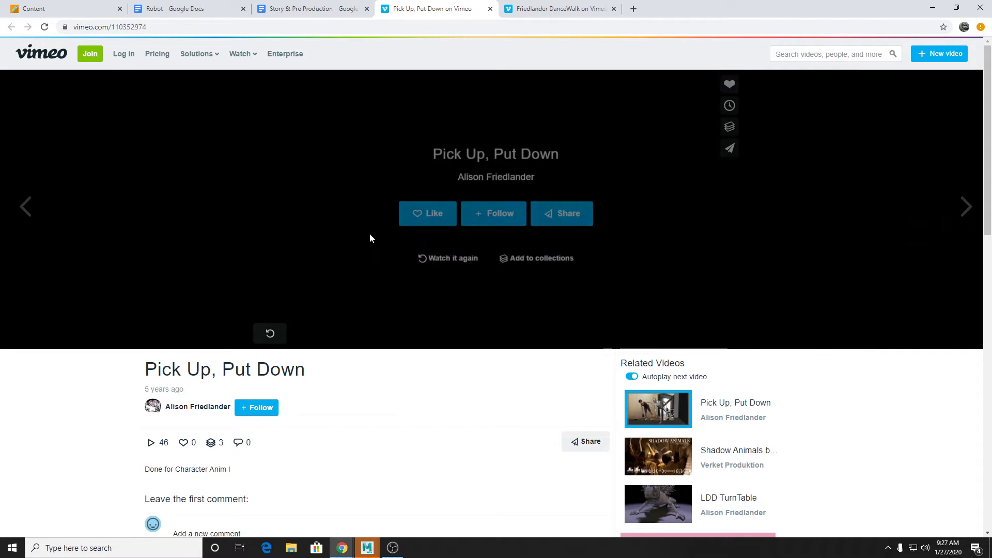
pyautogui.click(449, 259)
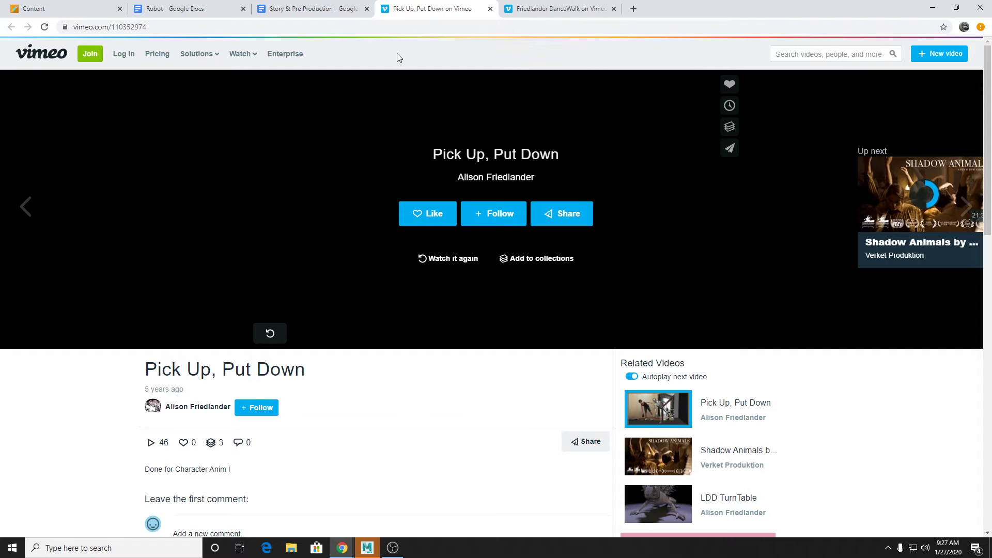
# Step: Close both Vimeo videos and the Robot and Story & Pre Production documents, keeping the course content page open
pyautogui.click(490, 9)
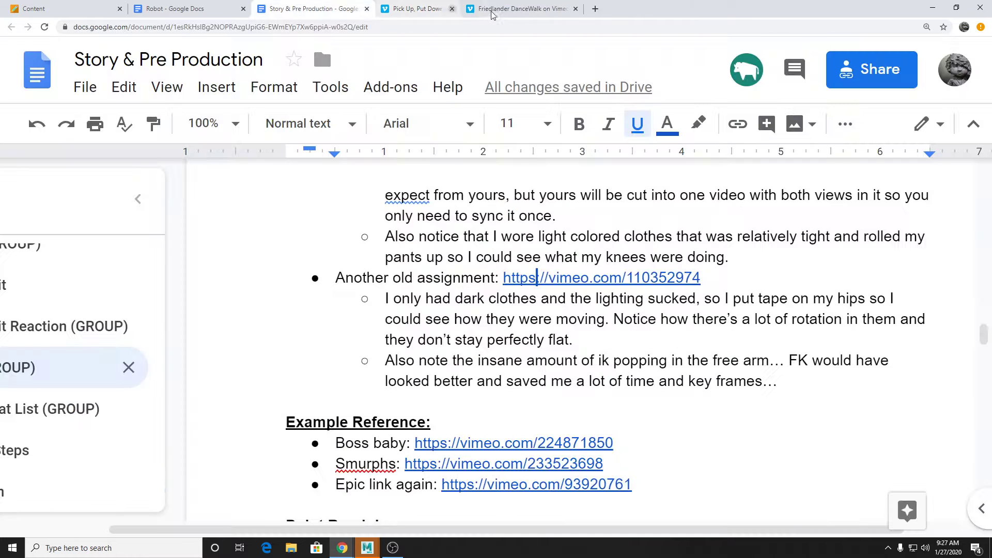
pyautogui.click(490, 9)
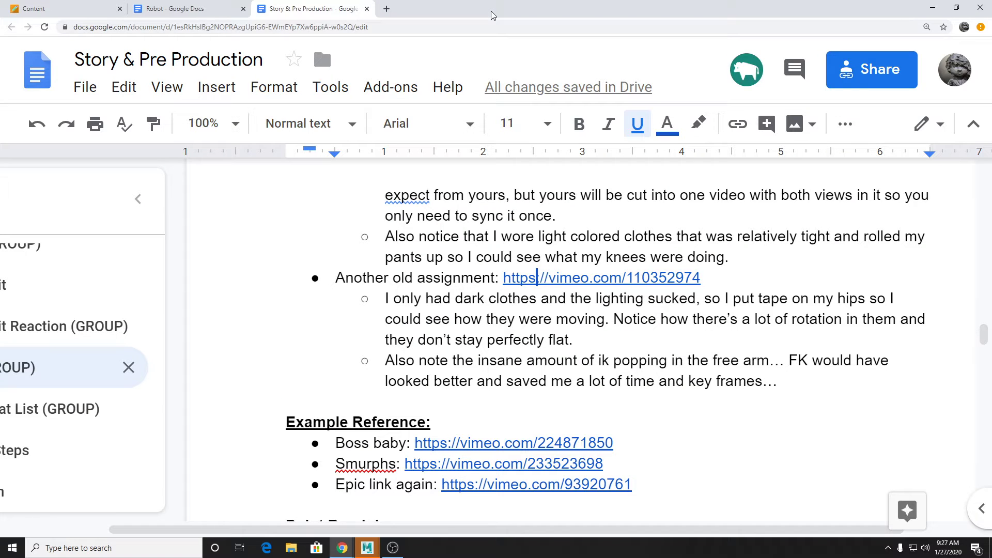
pyautogui.click(33, 7)
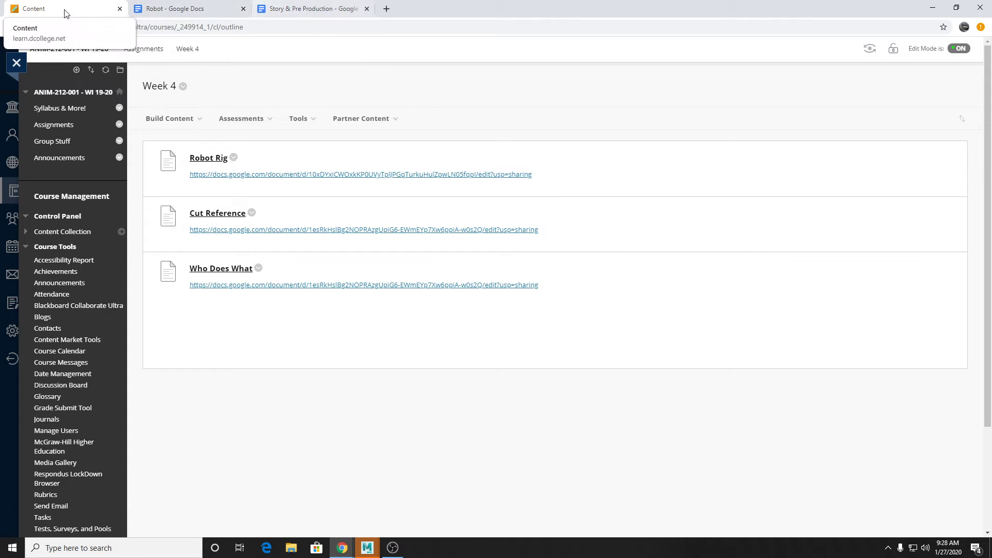
pyautogui.click(181, 8)
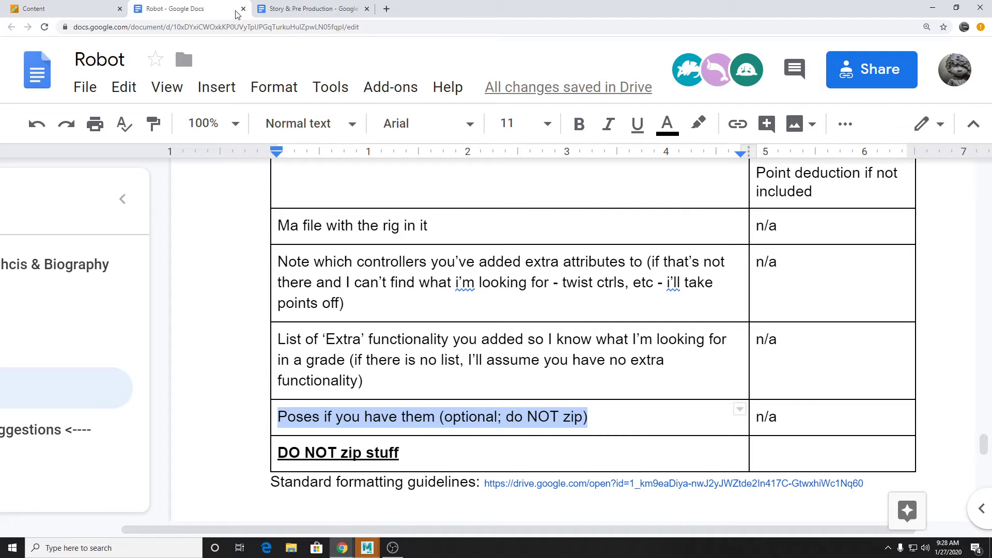
pyautogui.click(243, 8)
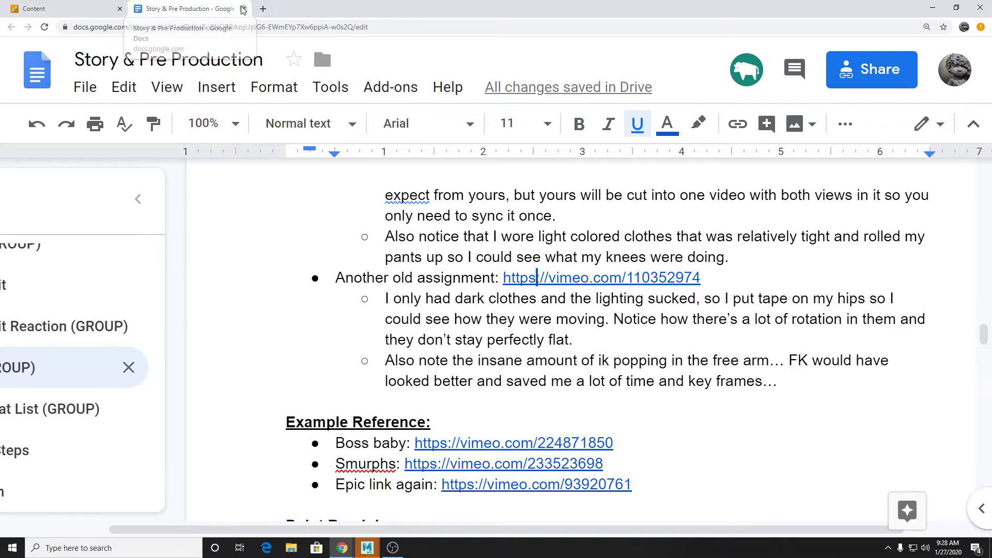
pyautogui.click(243, 9)
# Step: Open the class Drive folder linked from the course's Syllabus & More page and go up to Student Resources
pyautogui.click(65, 110)
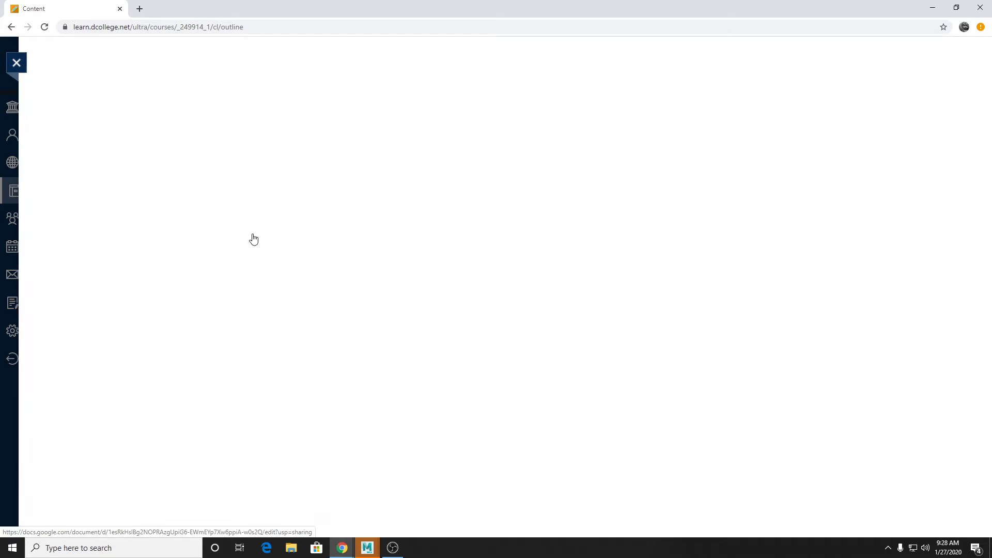
pyautogui.click(238, 205)
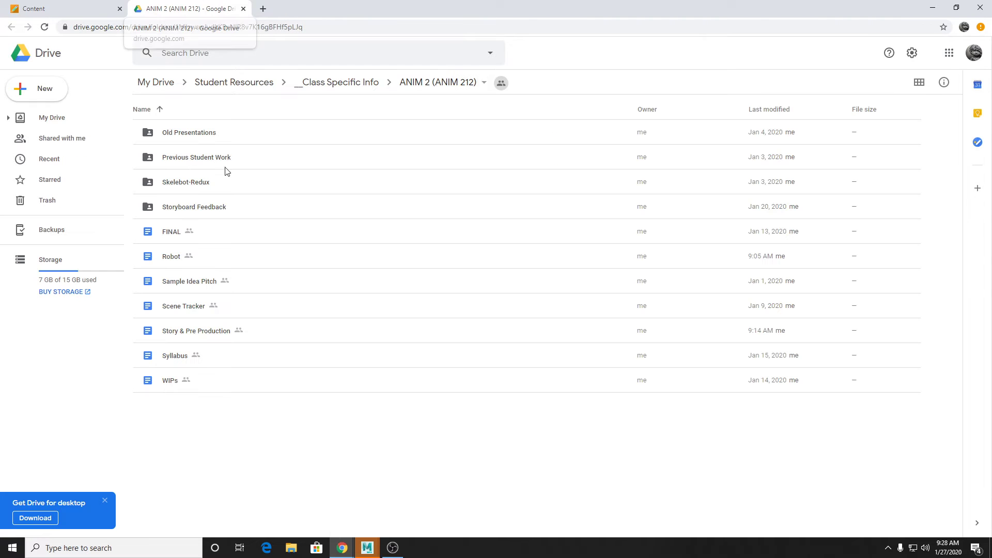
pyautogui.click(317, 87)
pyautogui.click(229, 83)
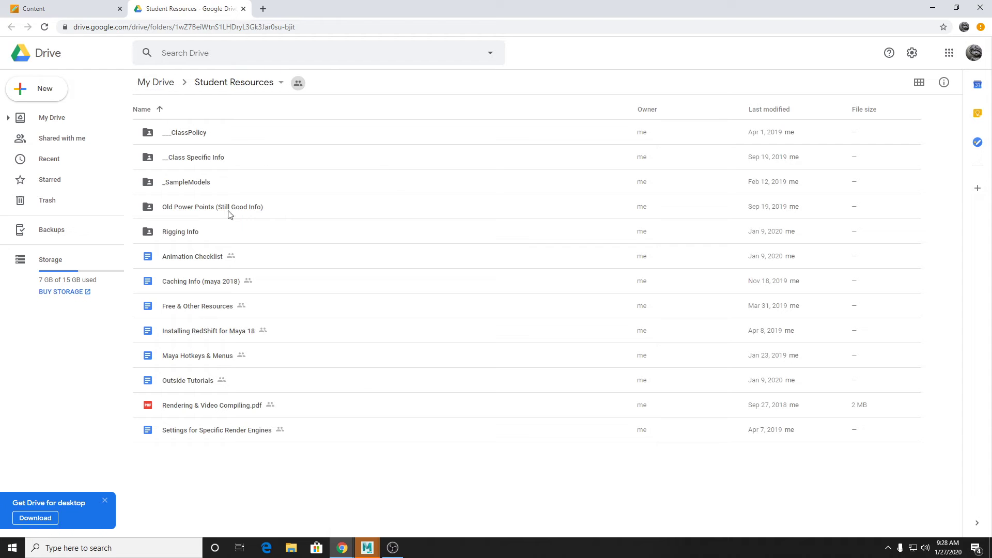
# Step: Download RobotCaricature_Rig_v11.ma from the Maya Files folder inside _SampleModels
pyautogui.click(194, 235)
pyautogui.doubleClick(199, 183)
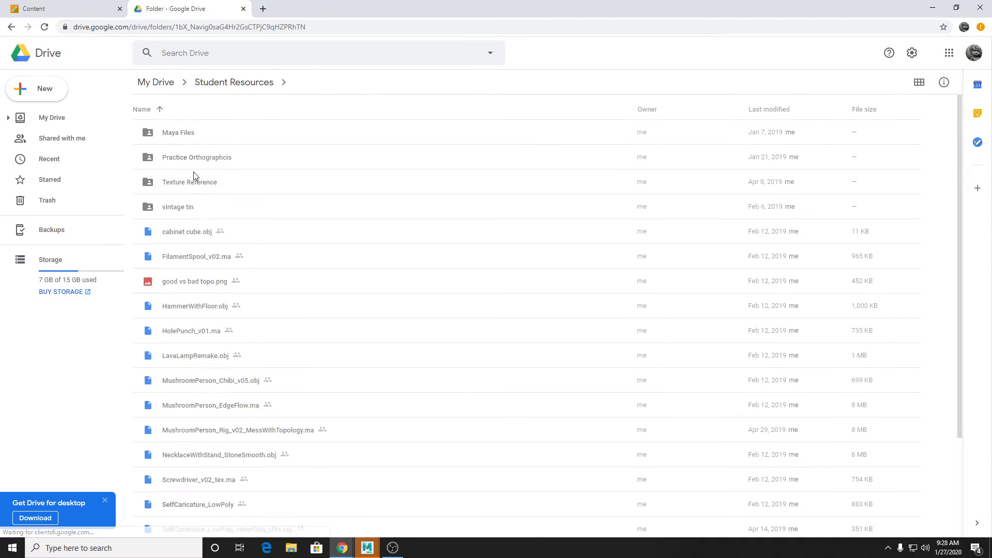
pyautogui.doubleClick(191, 133)
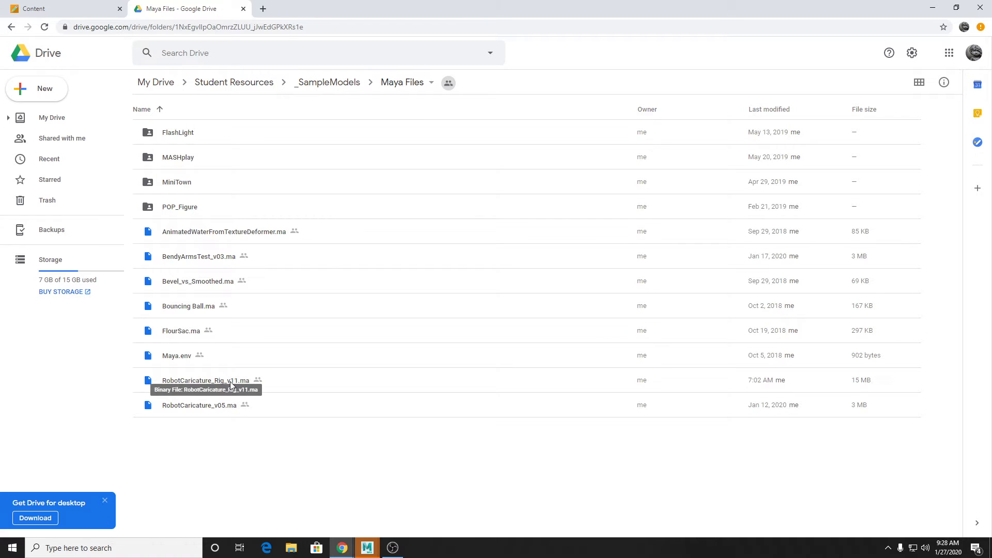
pyautogui.rightClick(230, 381)
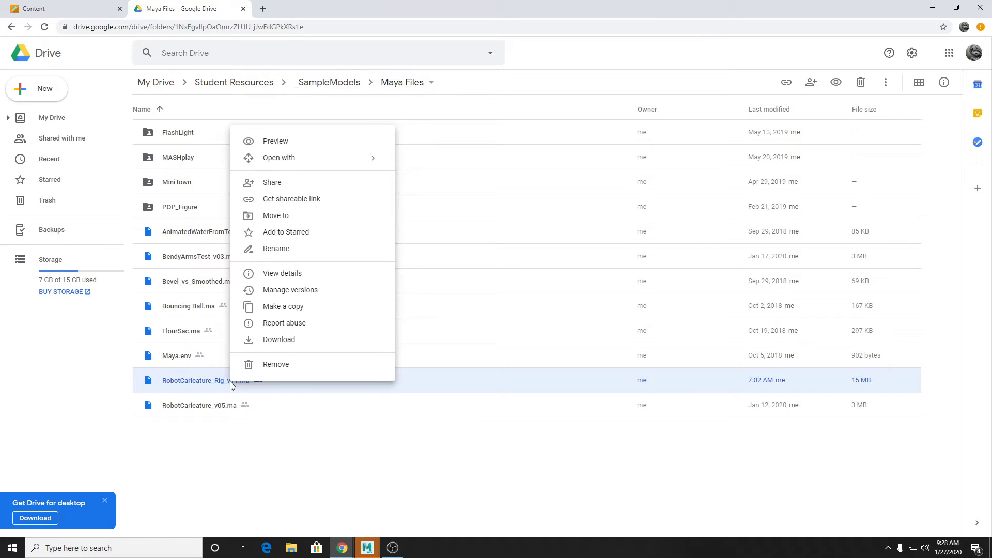
pyautogui.click(289, 342)
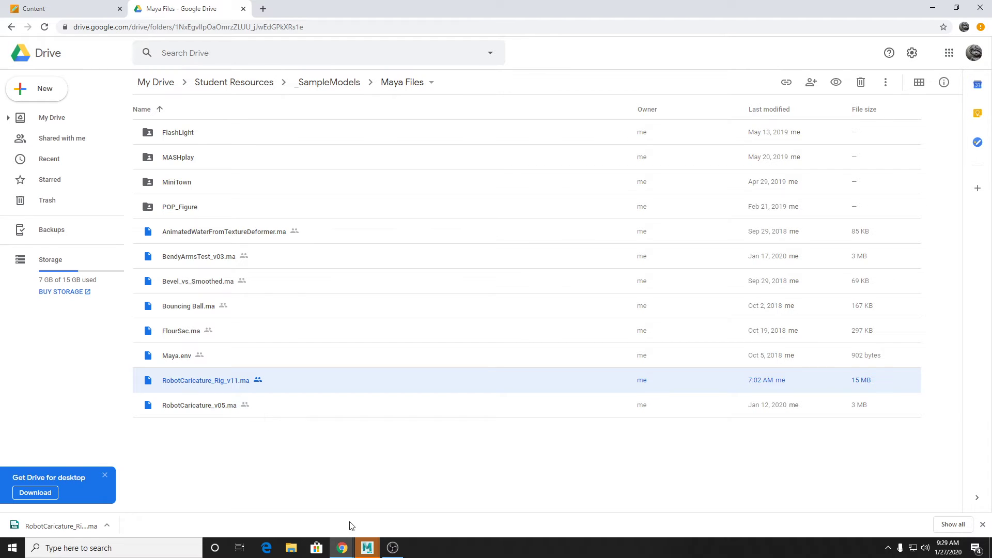
# Step: Switch to Maya, maximize its window and import the downloaded RobotCaricature rig file into the empty scene
pyautogui.moveTo(366, 547)
pyautogui.click(384, 506)
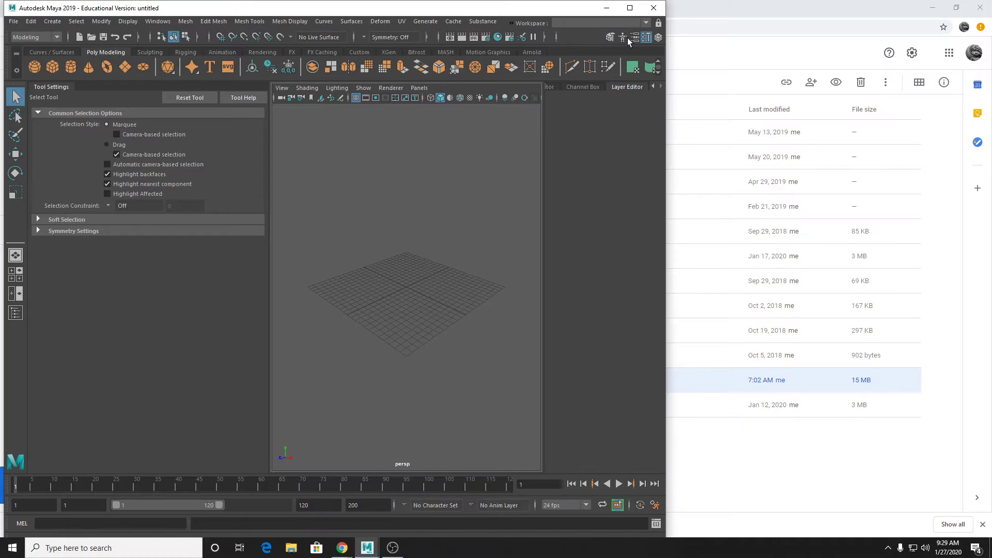
pyautogui.click(629, 7)
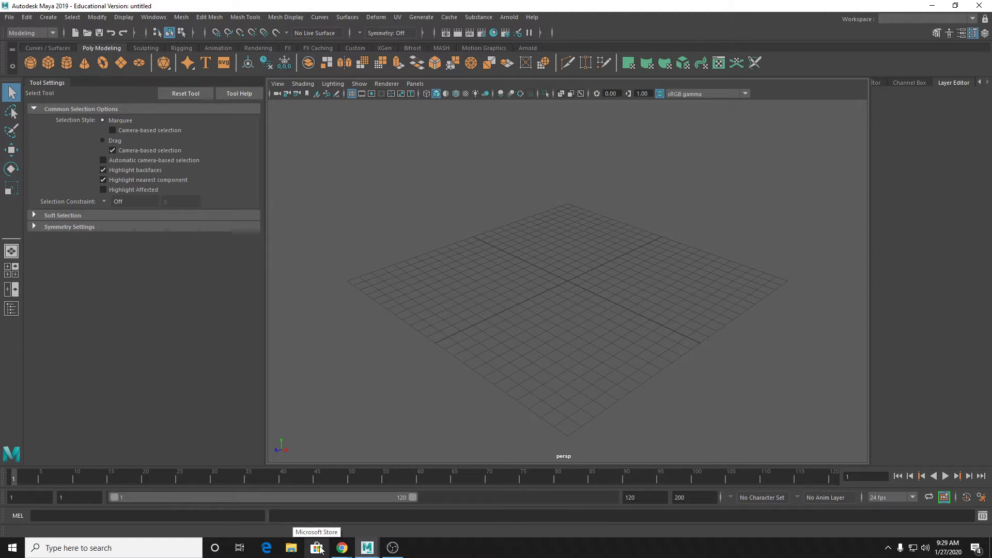
pyautogui.moveTo(342, 547)
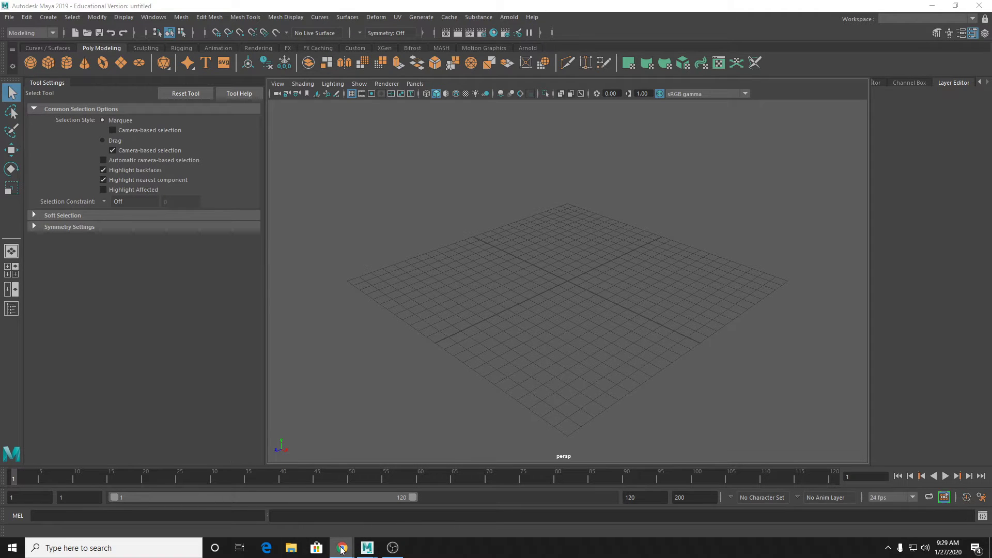
pyautogui.click(406, 500)
pyautogui.moveTo(69, 526); pyautogui.dragTo(417, 354)
pyautogui.moveTo(631, 308); pyautogui.dragTo(631, 307)
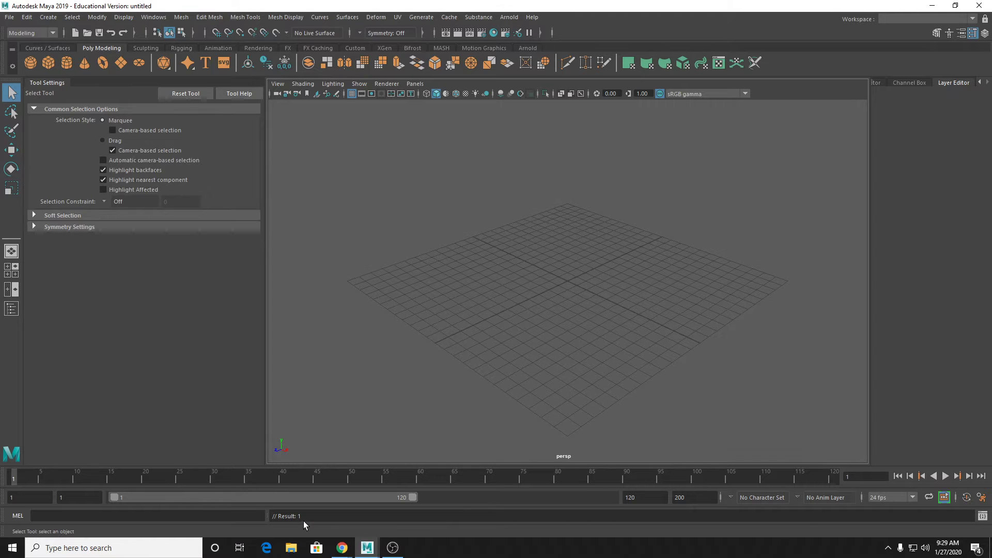
# Step: Inspect the imported robot rig from feet to torso, collapsing the Tool Settings to enlarge the viewport
pyautogui.scroll(-6, 510, 315)
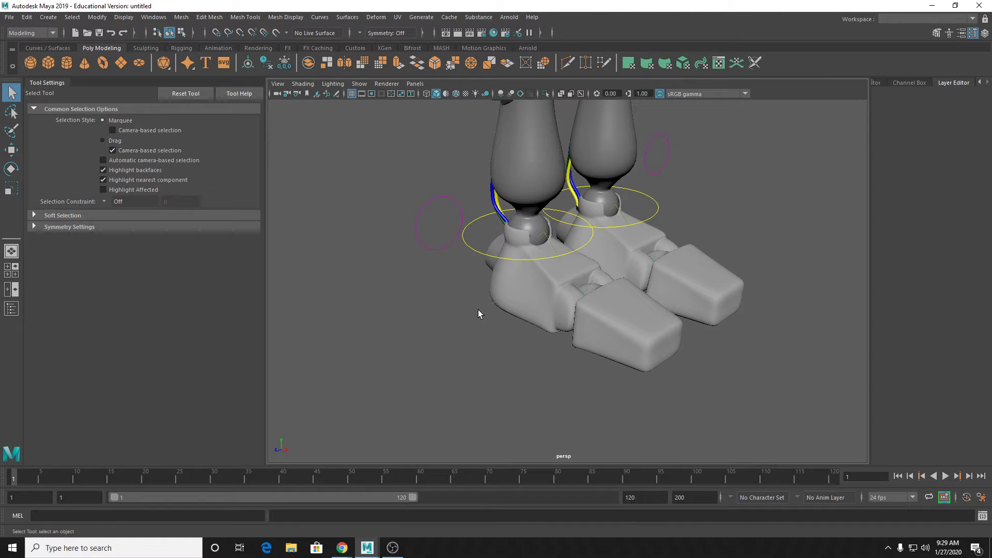
pyautogui.scroll(-8, 548, 256)
pyautogui.scroll(2, 554, 232)
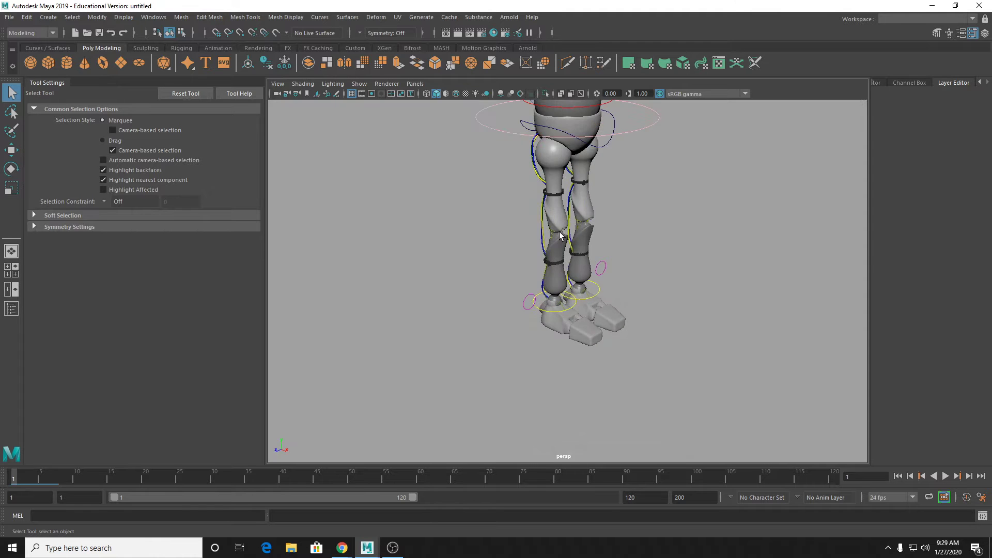
pyautogui.keyDown('alt'); pyautogui.moveTo(554, 232); pyautogui.dragTo(539, 315, button='middle'); pyautogui.keyUp('alt')
pyautogui.keyDown('alt'); pyautogui.moveTo(539, 318); pyautogui.dragTo(640, 323); pyautogui.keyUp('alt')
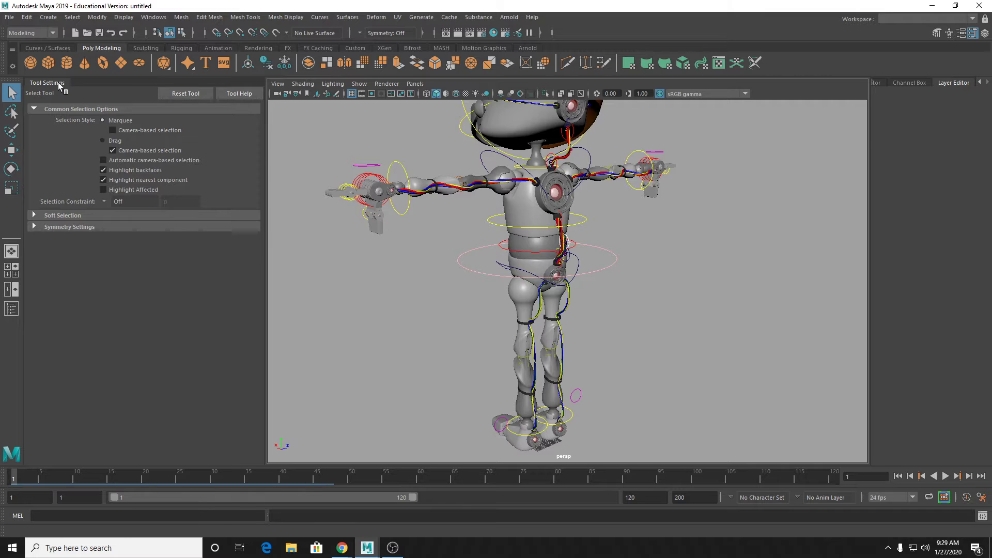
pyautogui.click(58, 83)
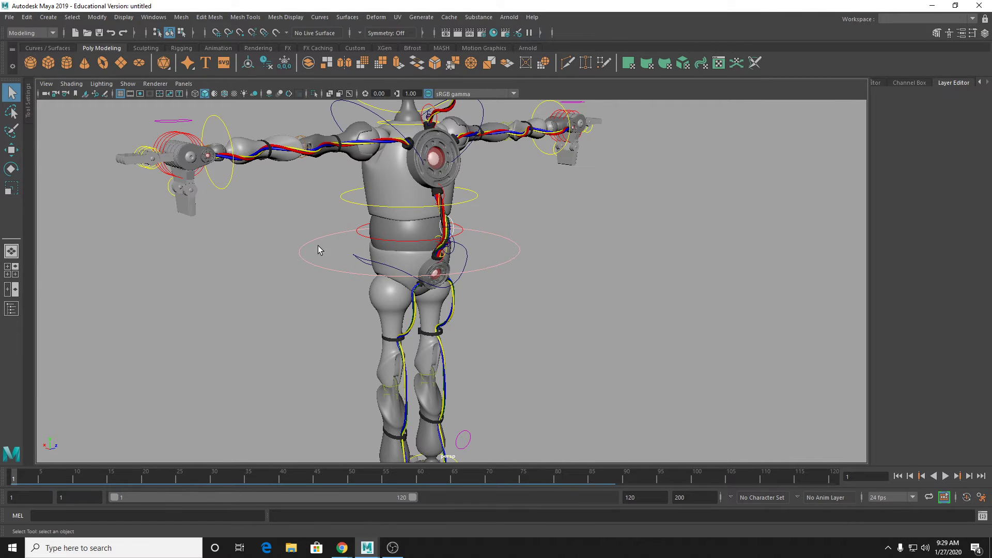
pyautogui.keyDown('alt'); pyautogui.moveTo(318, 246); pyautogui.dragTo(481, 272); pyautogui.keyUp('alt')
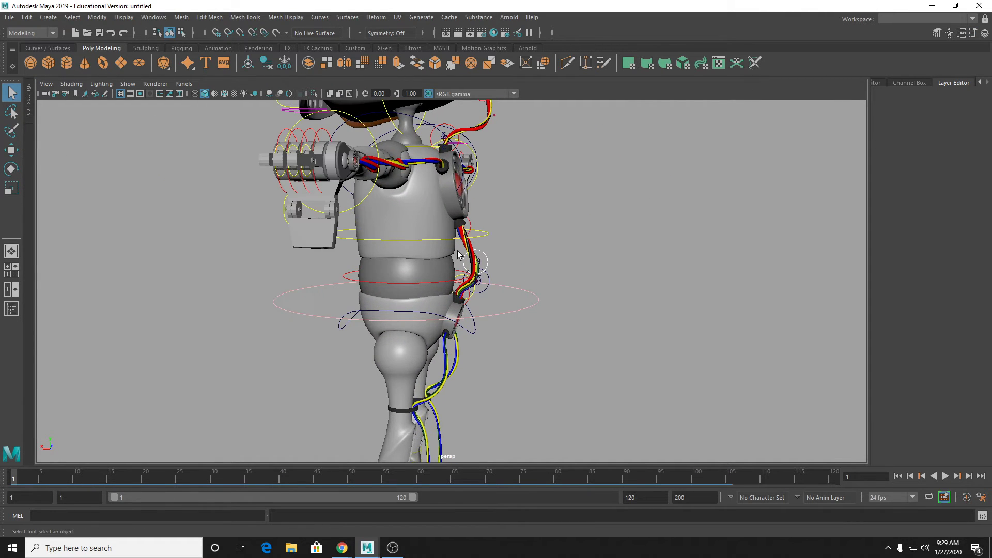
# Step: Test-rotate the robot's Chest control to examine the torso and cable deformation, and undo the rotation
pyautogui.click(486, 238)
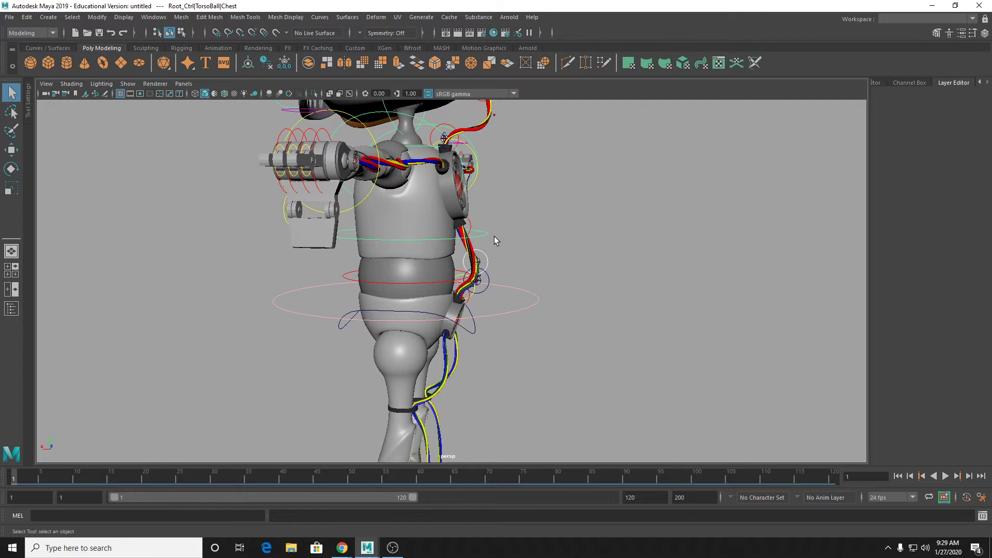
pyautogui.press('e')
pyautogui.moveTo(453, 262); pyautogui.dragTo(435, 240)
pyautogui.keyDown('alt'); pyautogui.moveTo(545, 284); pyautogui.dragTo(485, 302); pyautogui.keyUp('alt')
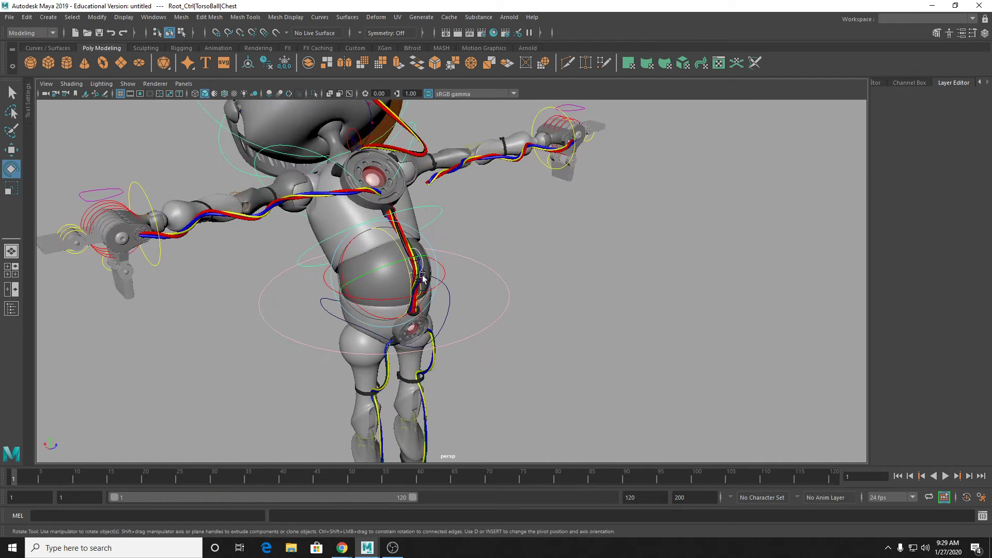
pyautogui.hotkey('ctrl', 'z')
pyautogui.hotkey('ctrl', 'z')
pyautogui.hotkey('ctrl', 'z')
pyautogui.hotkey('ctrl', 'z')
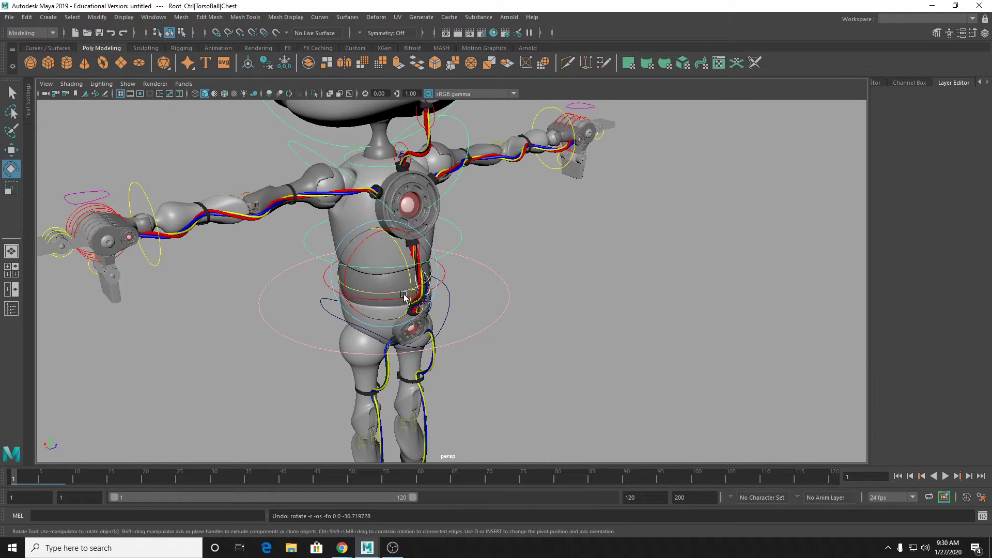
# Step: Test-rotate the robot's Chest control and the cable control at the lower torso, and undo both rotations
pyautogui.moveTo(404, 296)
pyautogui.mouseDown()
pyautogui.moveTo(374, 296)
pyautogui.moveTo(408, 295)
pyautogui.mouseUp()
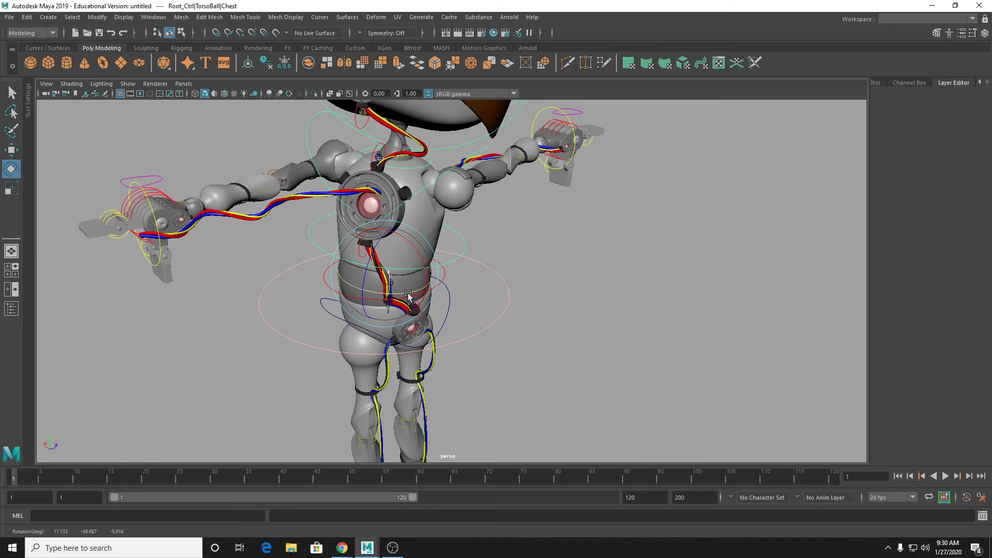
pyautogui.press('q')
pyautogui.click(388, 308)
pyautogui.press('f')
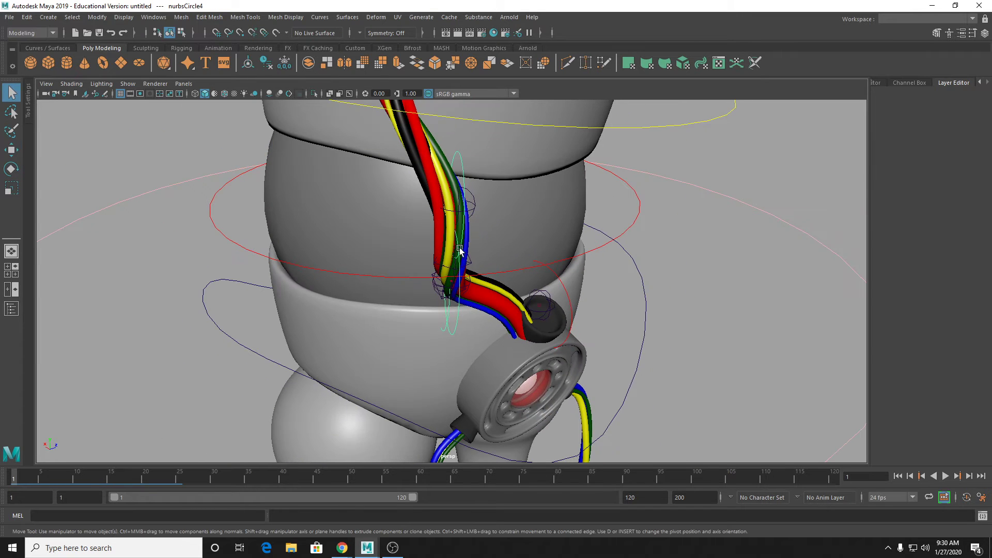
pyautogui.press('w')
pyautogui.press('e')
pyautogui.moveTo(476, 242); pyautogui.dragTo(447, 194)
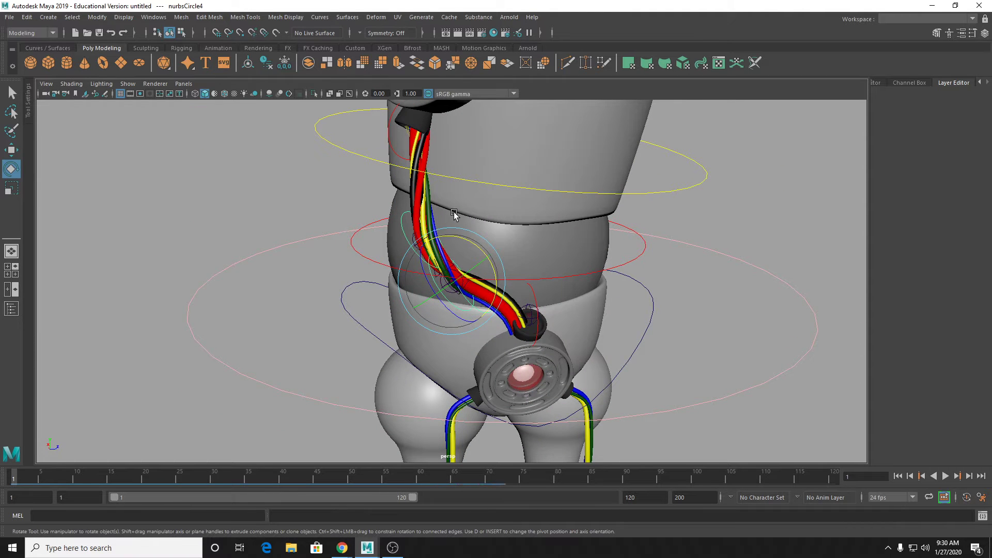
pyautogui.hotkey('ctrl', 'z')
pyautogui.hotkey('ctrl', 'z')
pyautogui.hotkey('ctrl', 'z')
pyautogui.scroll(-5, 517, 278)
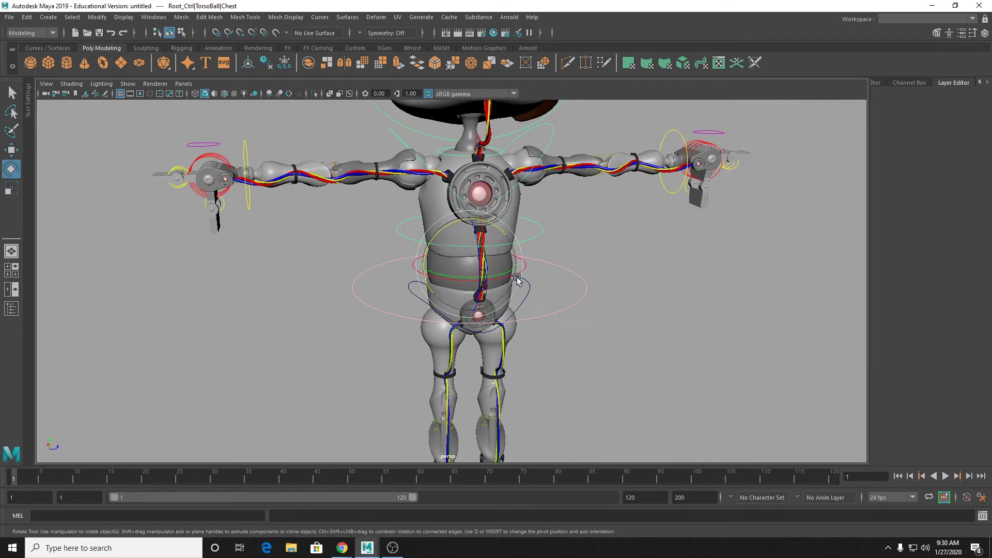
# Step: Cycle the viewport background to the blue gradient and switch from the Modeling to the Rigging toolset
pyautogui.keyDown('alt'); pyautogui.moveTo(517, 277); pyautogui.dragTo(465, 336); pyautogui.keyUp('alt')
pyautogui.hotkey('alt', 'b')
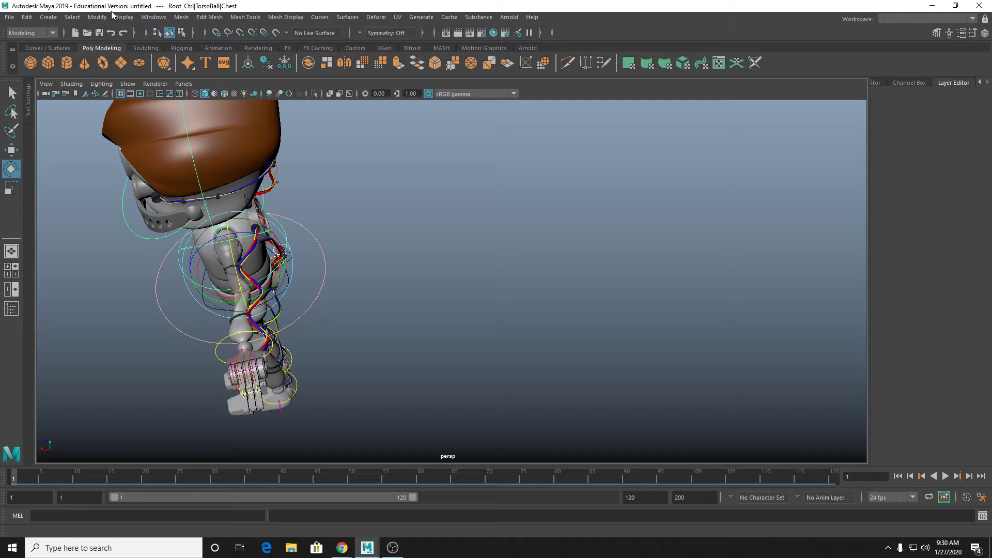
pyautogui.click(41, 32)
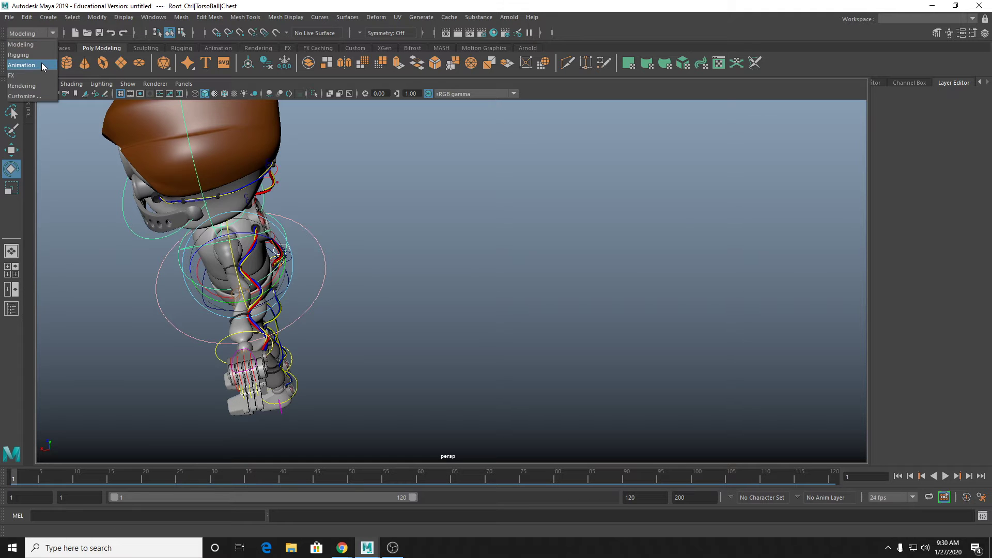
pyautogui.click(36, 50)
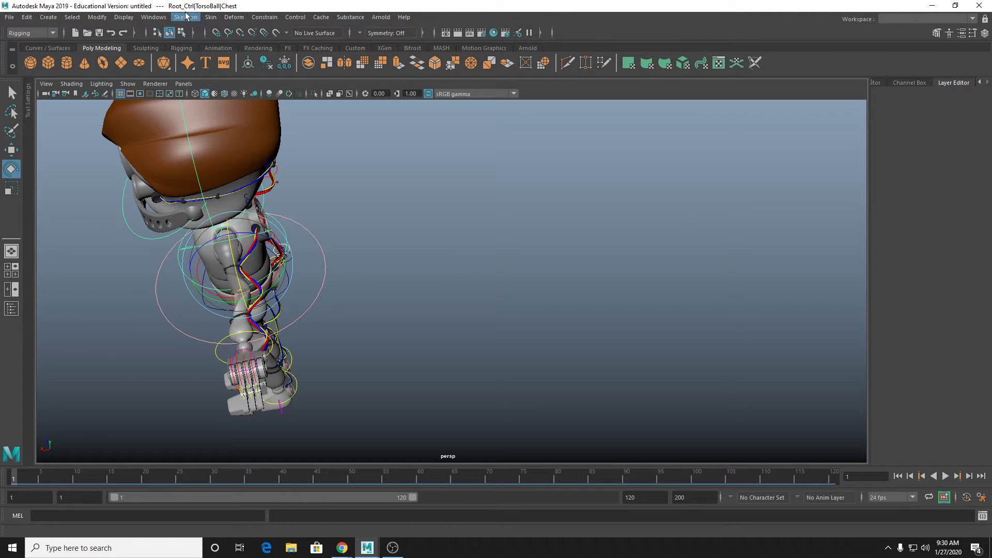
# Step: Create a bent three-joint chain in the empty space beside the robot with the Joint tool
pyautogui.click(185, 17)
pyautogui.click(200, 41)
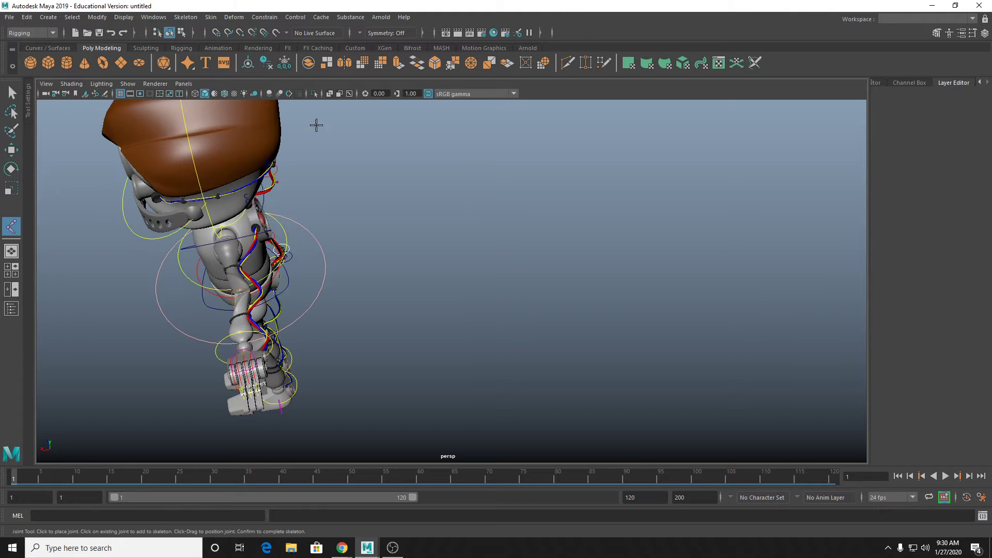
pyautogui.click(411, 299)
pyautogui.click(497, 203)
pyautogui.click(609, 250)
pyautogui.press('e')
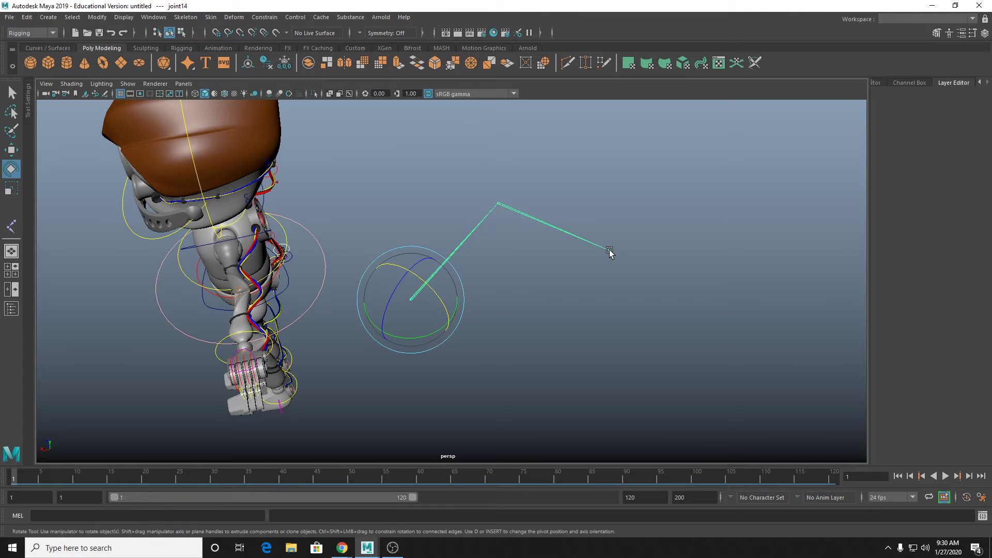
# Step: Duplicate the joint chain and move the copy beside the original
pyautogui.hotkey('ctrl', 'd')
pyautogui.press('w')
pyautogui.moveTo(396, 260); pyautogui.dragTo(456, 340)
pyautogui.click(690, 236)
pyautogui.keyDown('alt'); pyautogui.moveTo(696, 272); pyautogui.dragTo(734, 324); pyautogui.keyUp('alt')
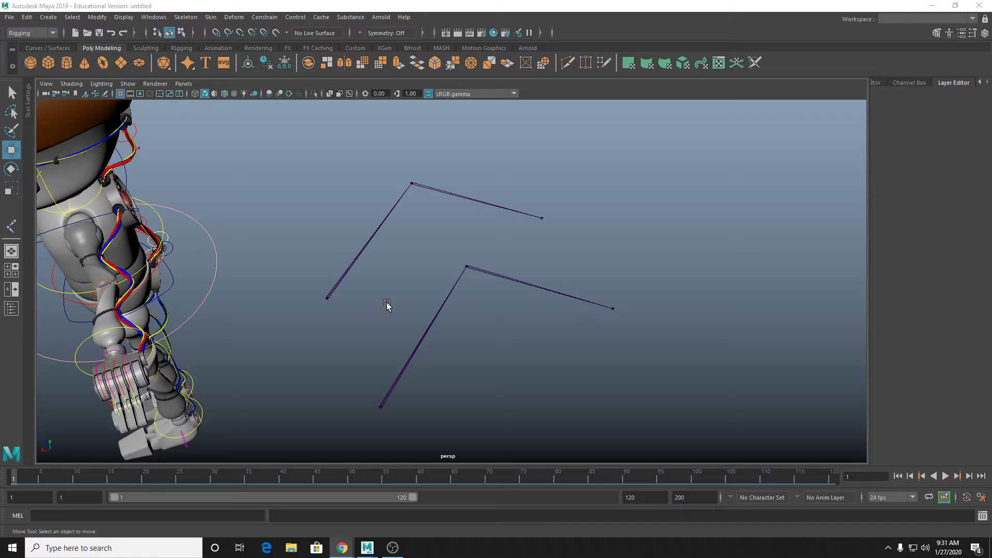
# Step: Test-rotate the original chain from its root joint several times to demonstrate forward kinematics, undoing each rotation
pyautogui.click(362, 286)
pyautogui.click(331, 300)
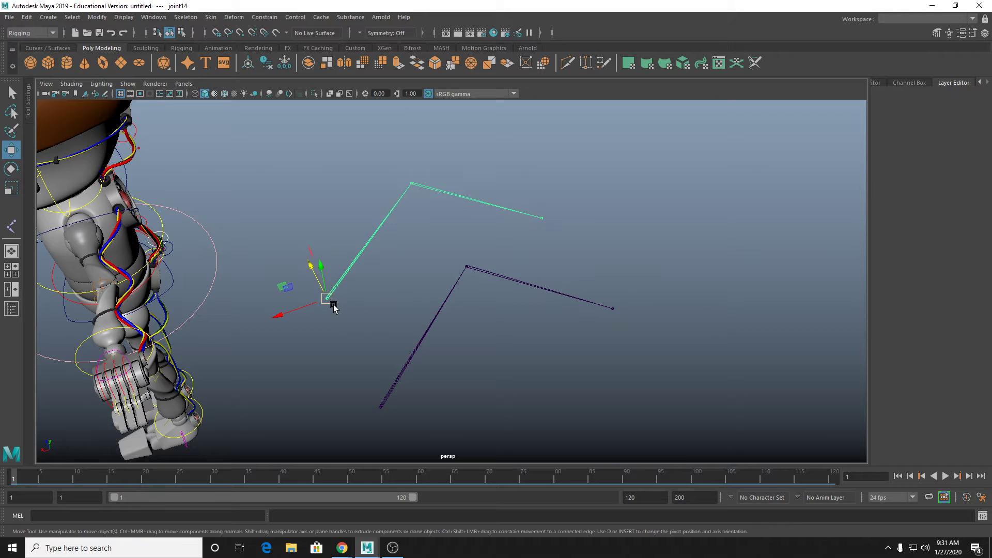
pyautogui.scroll(1, 334, 306)
pyautogui.keyDown('alt'); pyautogui.moveTo(365, 311); pyautogui.dragTo(418, 326, button='middle'); pyautogui.keyUp('alt')
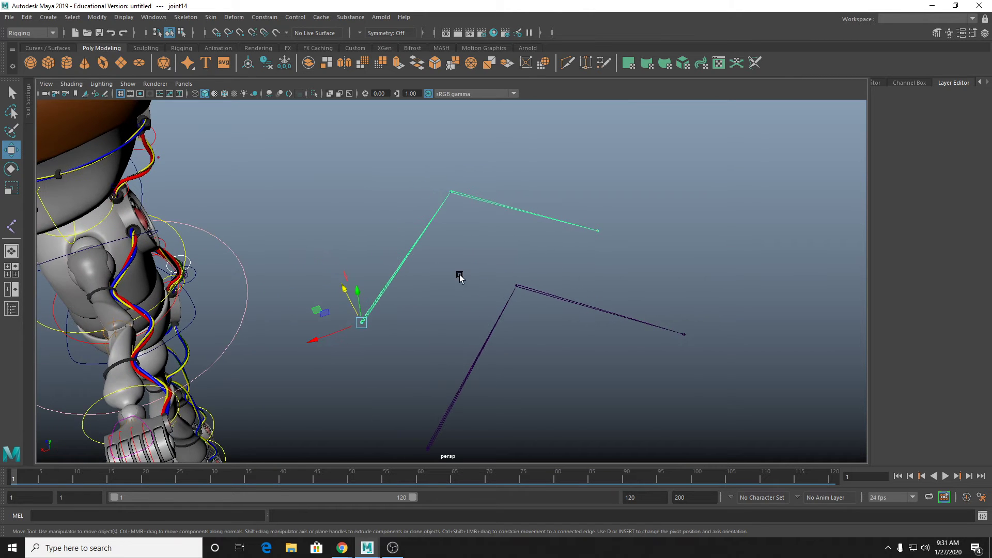
pyautogui.keyDown('alt'); pyautogui.moveTo(459, 277); pyautogui.dragTo(443, 258); pyautogui.keyUp('alt')
pyautogui.keyDown('alt'); pyautogui.moveTo(359, 306); pyautogui.dragTo(341, 310); pyautogui.keyUp('alt')
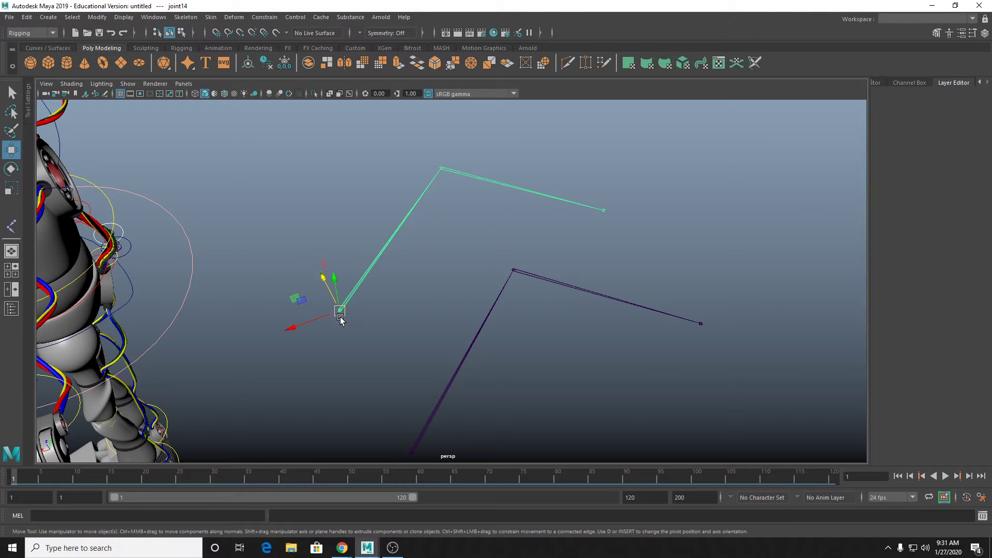
pyautogui.press('e')
pyautogui.moveTo(363, 341); pyautogui.dragTo(372, 316)
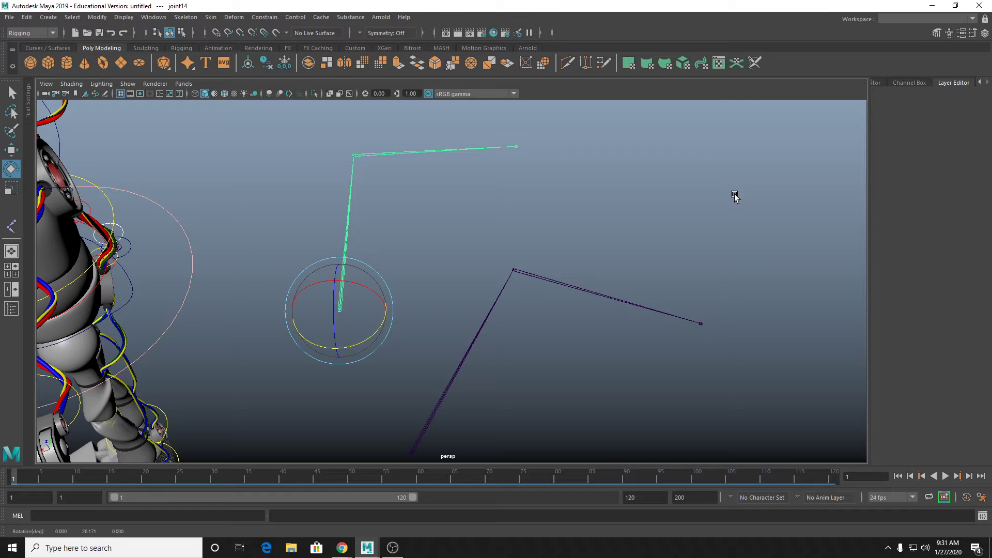
pyautogui.hotkey('ctrl', 'z')
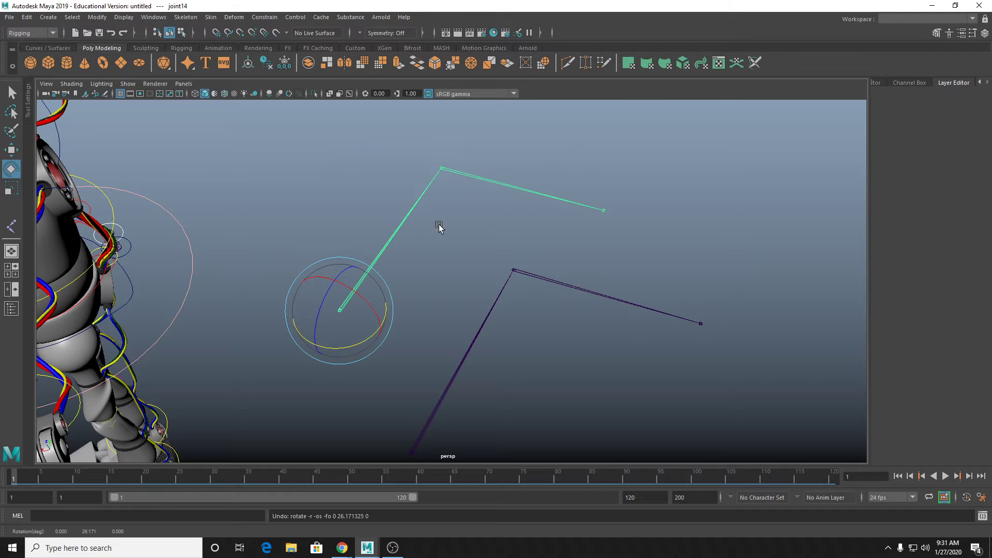
pyautogui.moveTo(341, 347); pyautogui.dragTo(403, 318)
pyautogui.hotkey('ctrl', 'z')
pyautogui.moveTo(354, 344)
pyautogui.mouseDown()
pyautogui.moveTo(377, 312)
pyautogui.moveTo(349, 345)
pyautogui.moveTo(353, 337)
pyautogui.mouseUp()
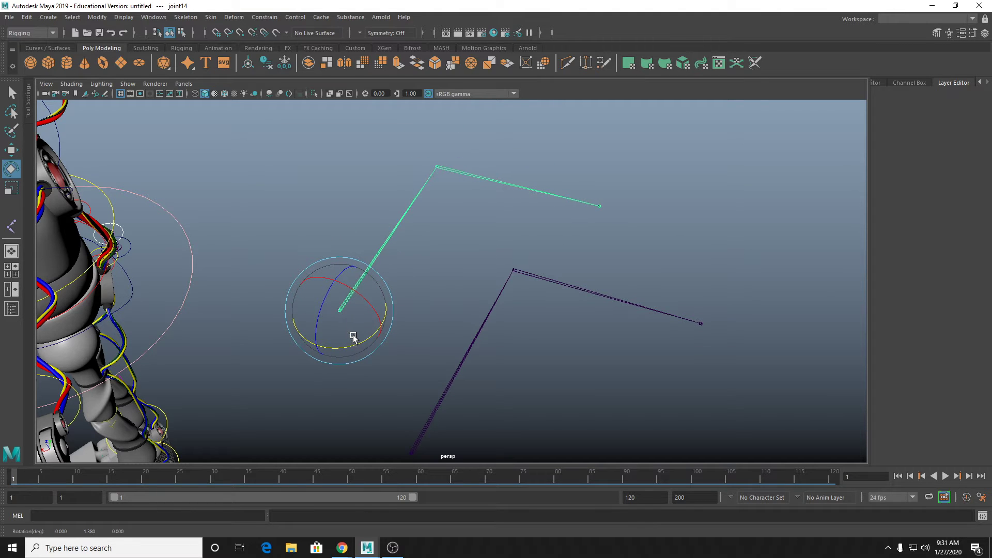
pyautogui.hotkey('ctrl', 'z')
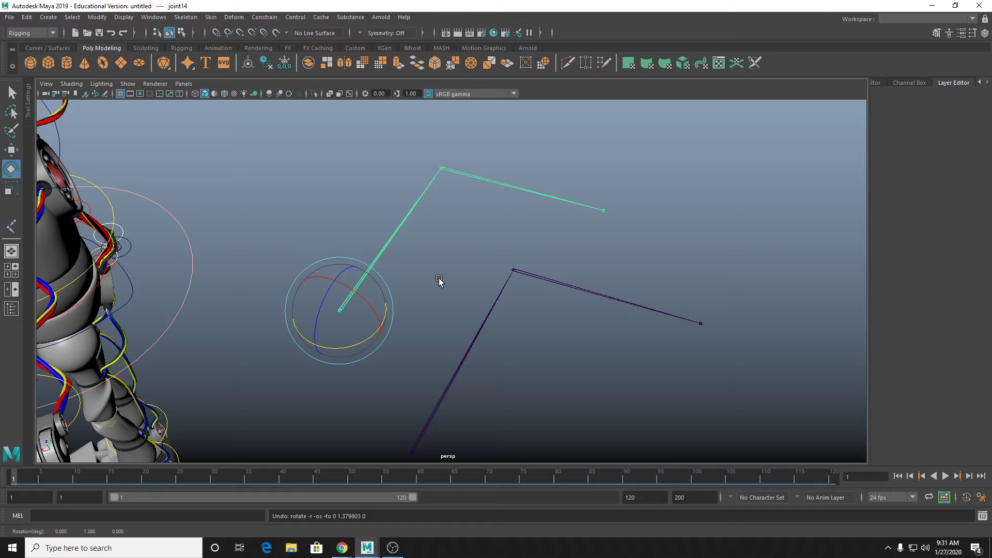
# Step: Create an IK handle on the duplicated chain, from its root joint to its end joint
pyautogui.keyDown('alt'); pyautogui.moveTo(479, 294); pyautogui.dragTo(441, 240); pyautogui.keyUp('alt')
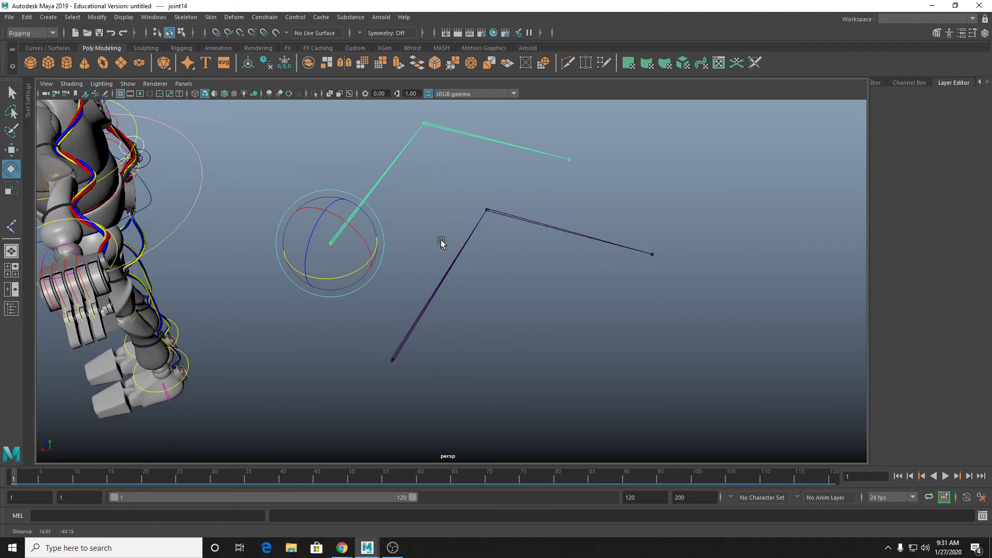
pyautogui.press('q')
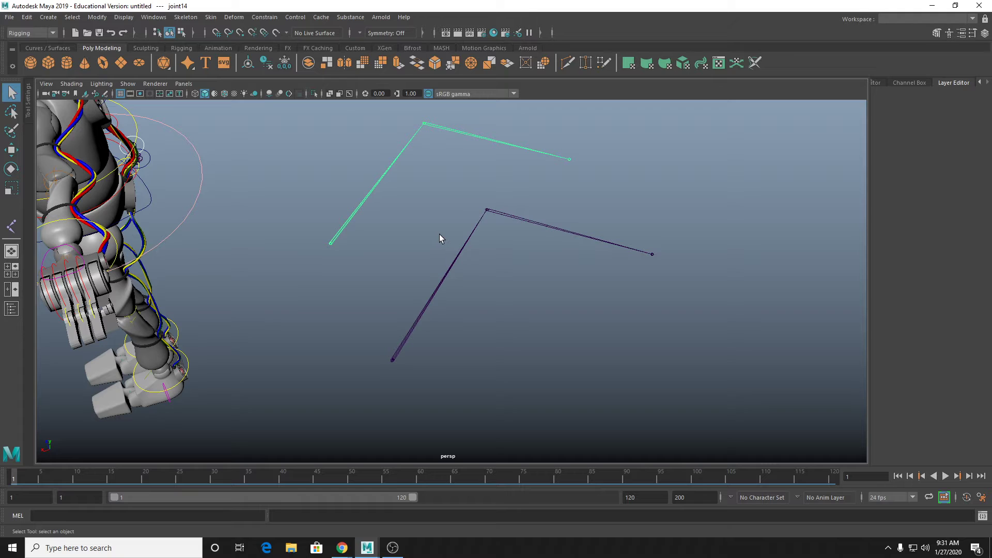
pyautogui.moveTo(427, 221); pyautogui.dragTo(459, 301)
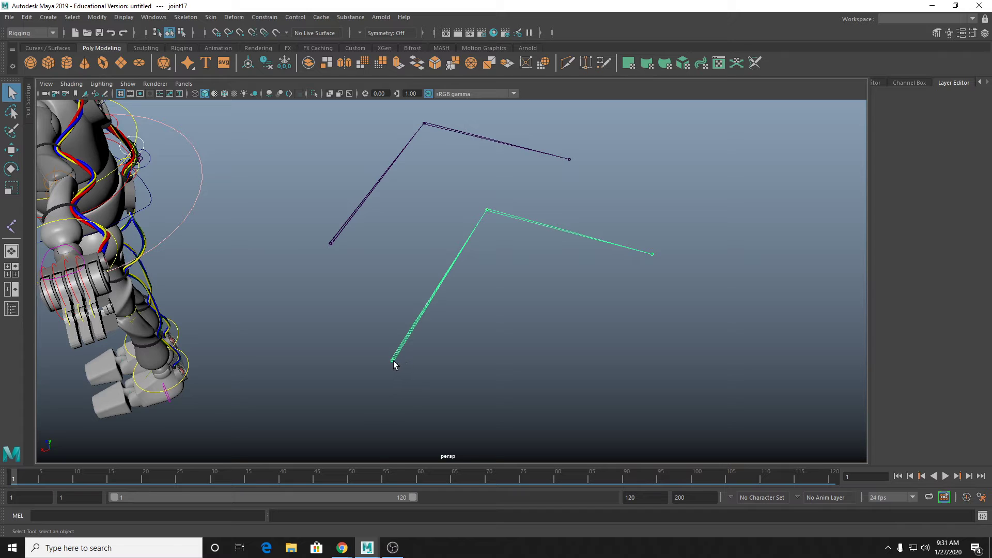
pyautogui.click(653, 254)
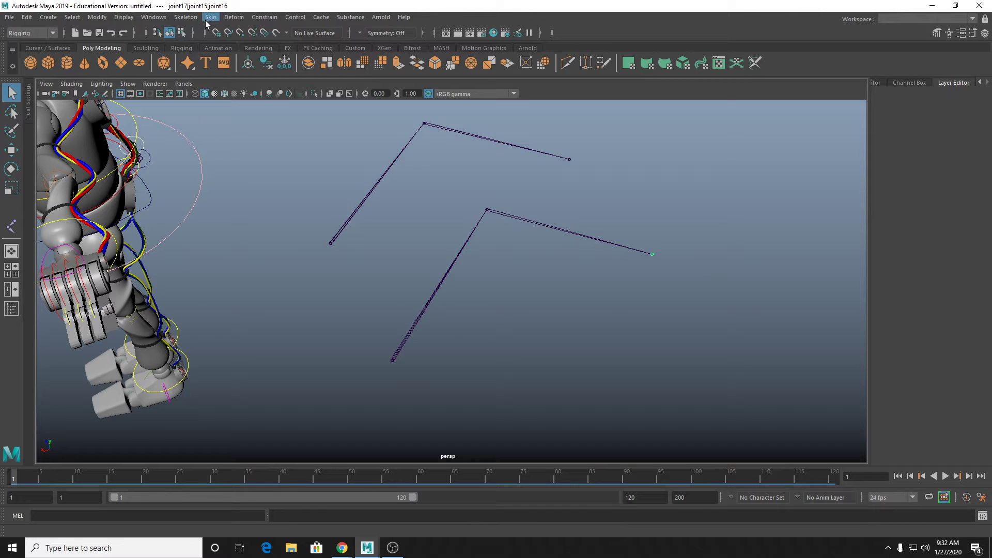
pyautogui.click(186, 17)
pyautogui.click(216, 141)
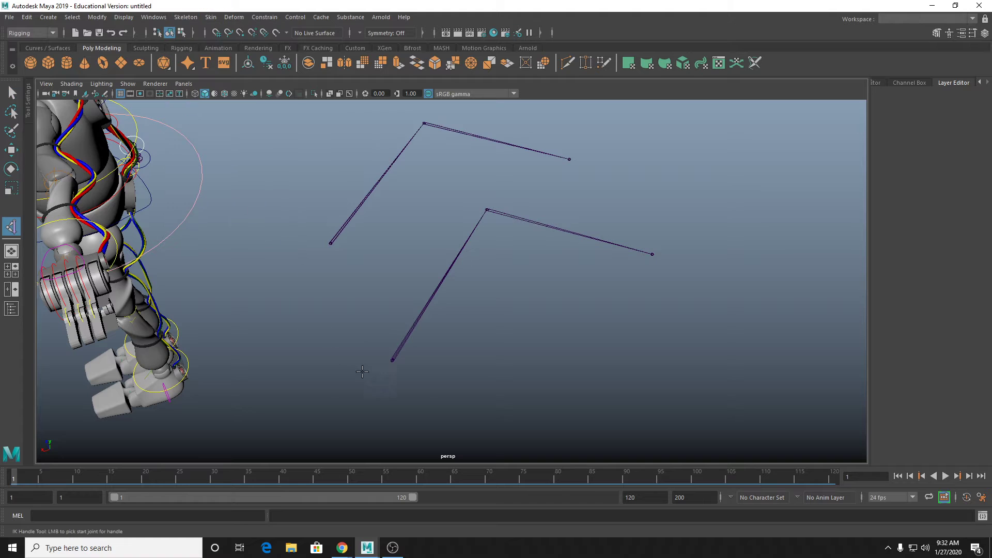
pyautogui.click(392, 360)
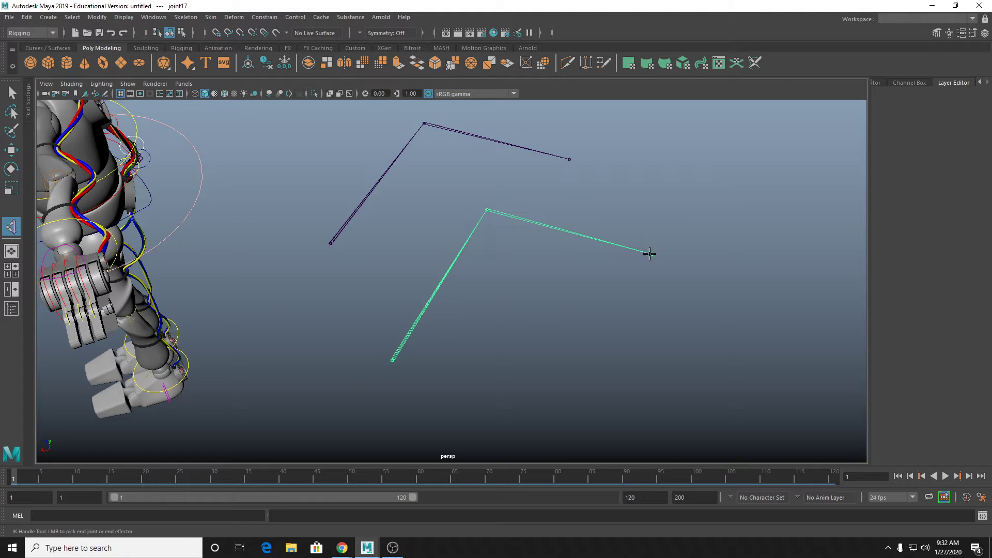
pyautogui.click(649, 254)
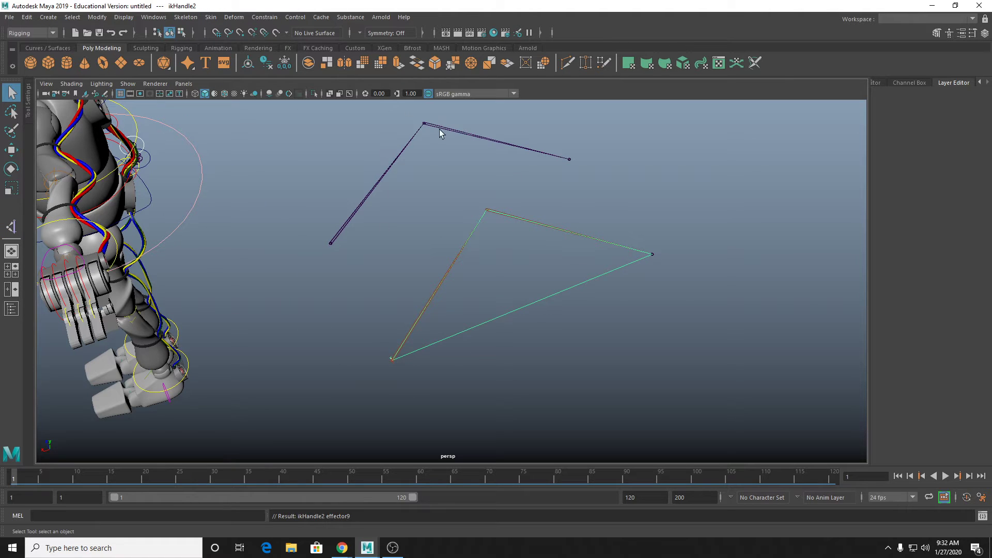
# Step: Test-move the IK handle along X to bend the duplicated chain, undo the move and clear the selection
pyautogui.press('w')
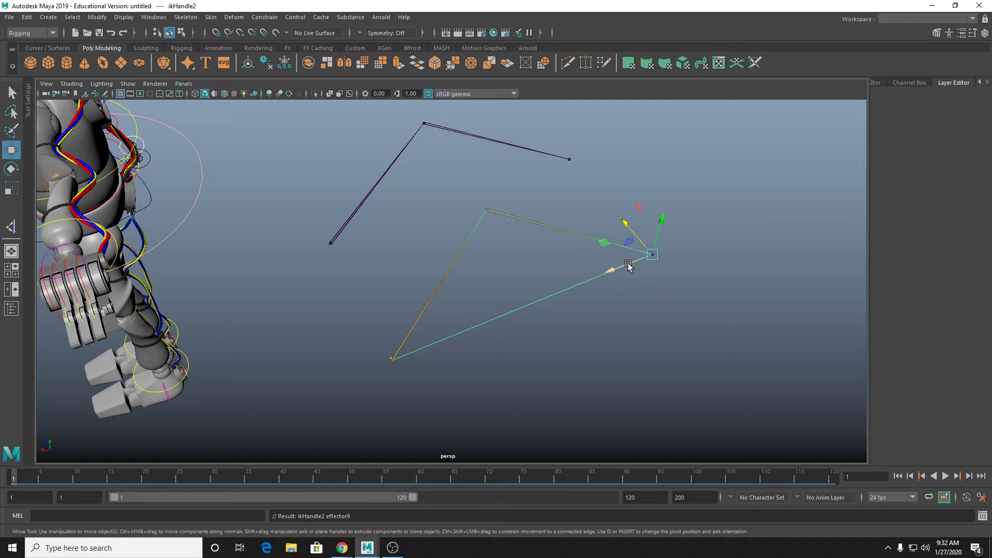
pyautogui.moveTo(628, 264); pyautogui.dragTo(607, 256)
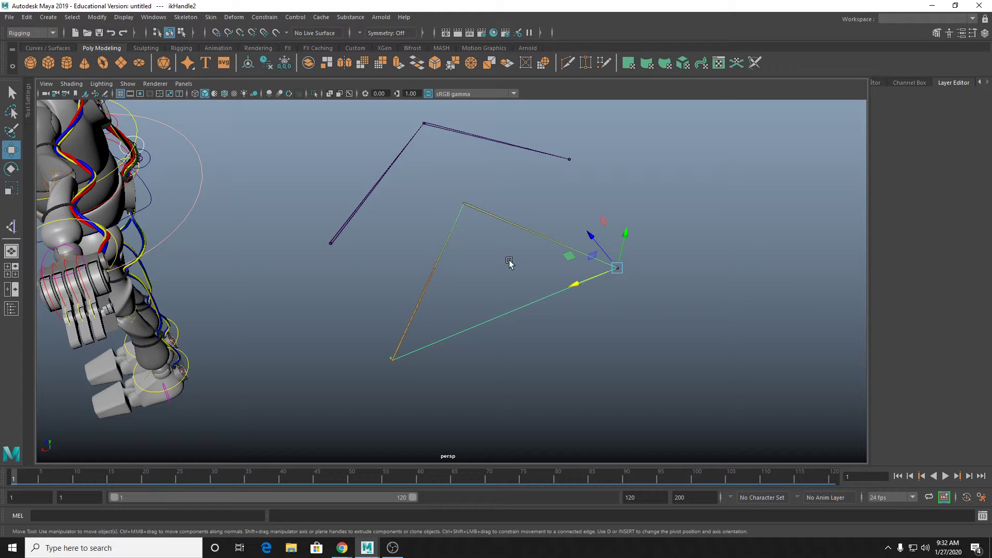
pyautogui.hotkey('ctrl', 'z')
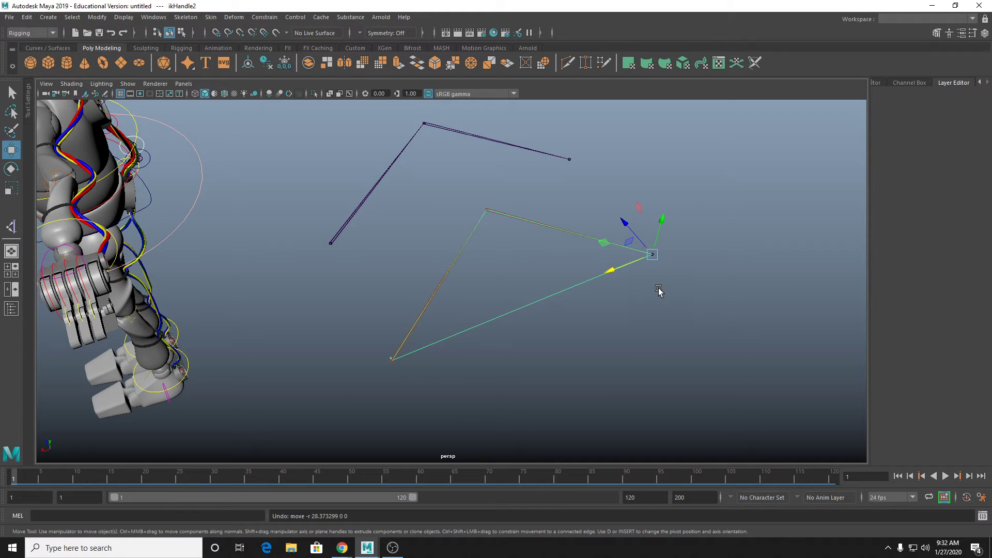
pyautogui.press('q')
pyautogui.click(659, 291)
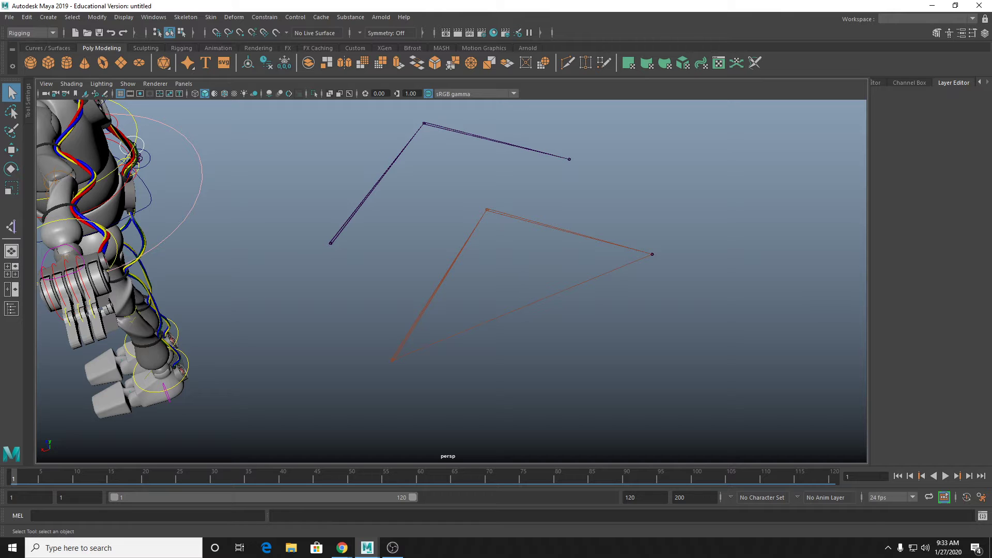
# Step: Show the Outliner, select ikHandle2 and frame it in the viewport
pyautogui.keyDown('alt'); pyautogui.moveTo(432, 320); pyautogui.dragTo(408, 339); pyautogui.keyUp('alt')
pyautogui.moveTo(345, 399); pyautogui.dragTo(362, 446)
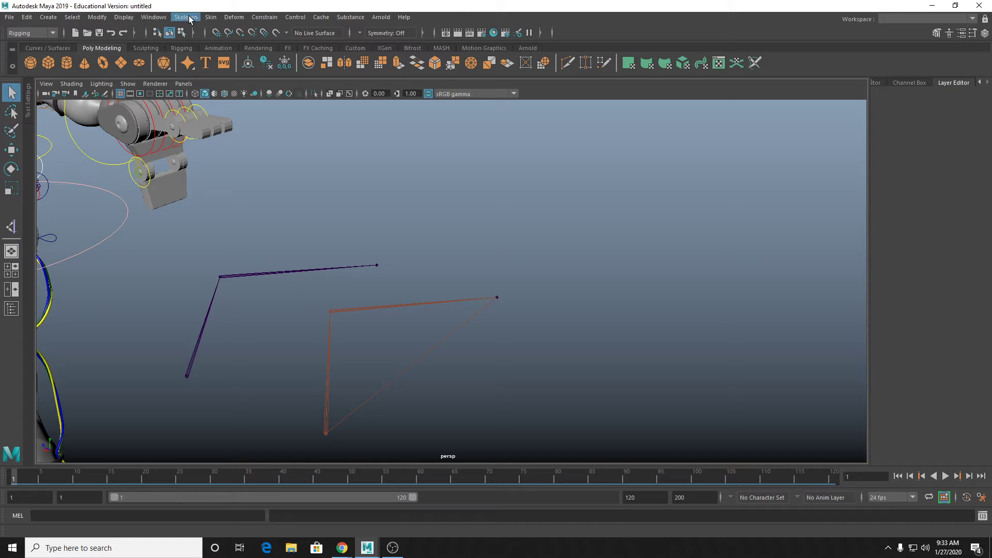
pyautogui.click(153, 17)
pyautogui.click(176, 132)
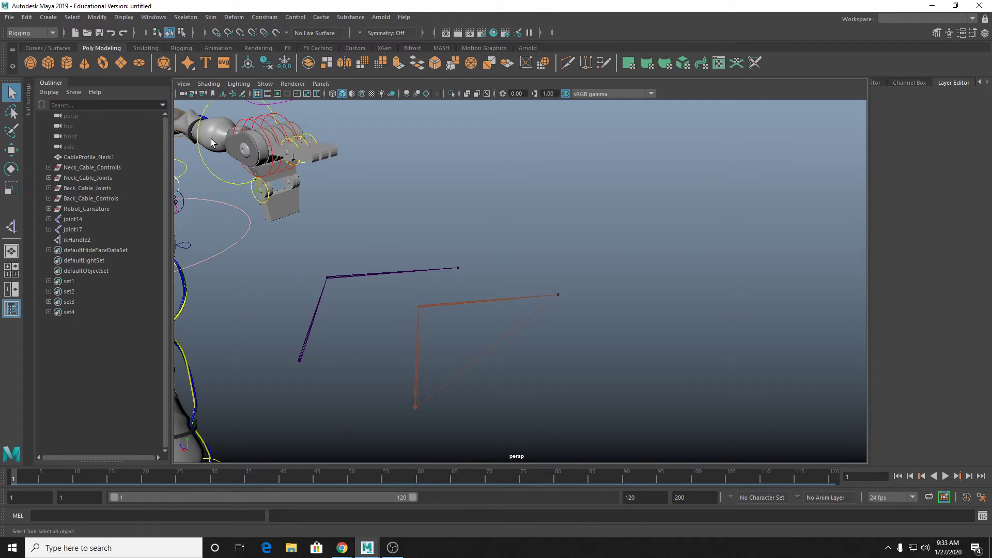
pyautogui.click(91, 240)
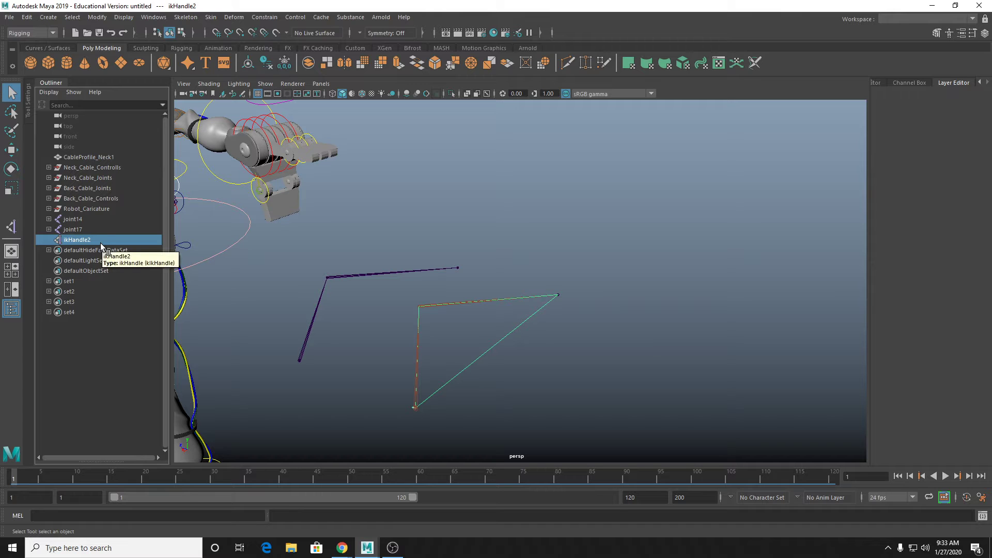
pyautogui.press('f')
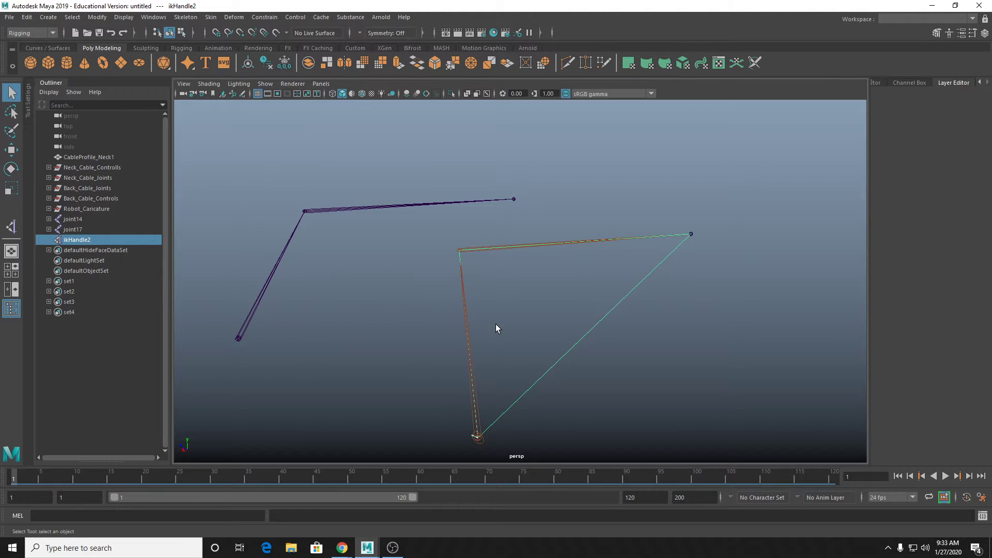
# Step: Examine the IK handle's direction indicator close up at the root joint of the duplicated chain
pyautogui.scroll(2, 495, 323)
pyautogui.keyDown('alt'); pyautogui.moveTo(491, 330); pyautogui.dragTo(466, 288, button='middle'); pyautogui.keyUp('alt')
pyautogui.keyDown('alt'); pyautogui.moveTo(466, 288); pyautogui.dragTo(525, 264); pyautogui.keyUp('alt')
pyautogui.keyDown('alt'); pyautogui.moveTo(526, 264); pyautogui.dragTo(531, 301, button='middle'); pyautogui.keyUp('alt')
pyautogui.keyDown('alt'); pyautogui.moveTo(533, 307); pyautogui.dragTo(539, 300); pyautogui.keyUp('alt')
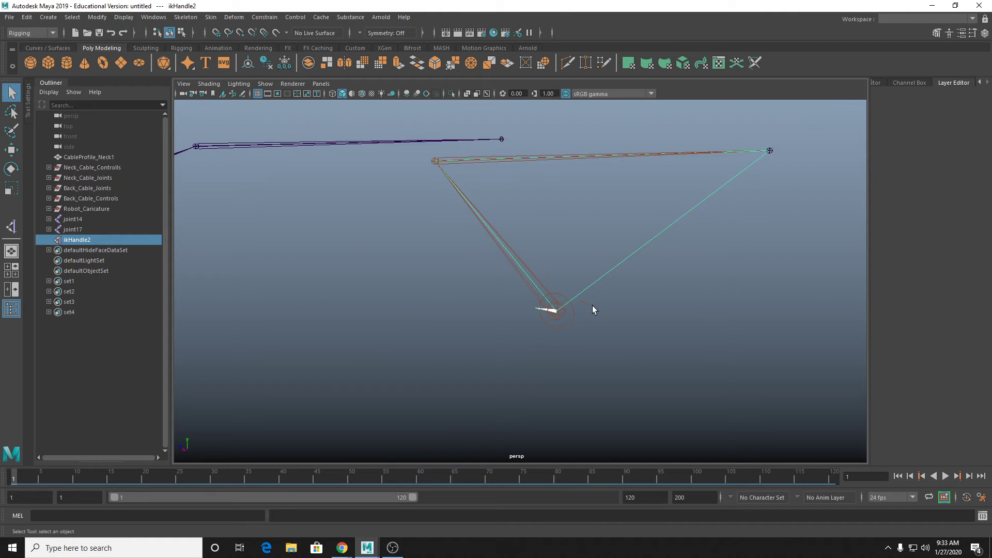
pyautogui.scroll(1, 593, 306)
pyautogui.keyDown('alt'); pyautogui.moveTo(653, 289); pyautogui.dragTo(635, 281); pyautogui.keyUp('alt')
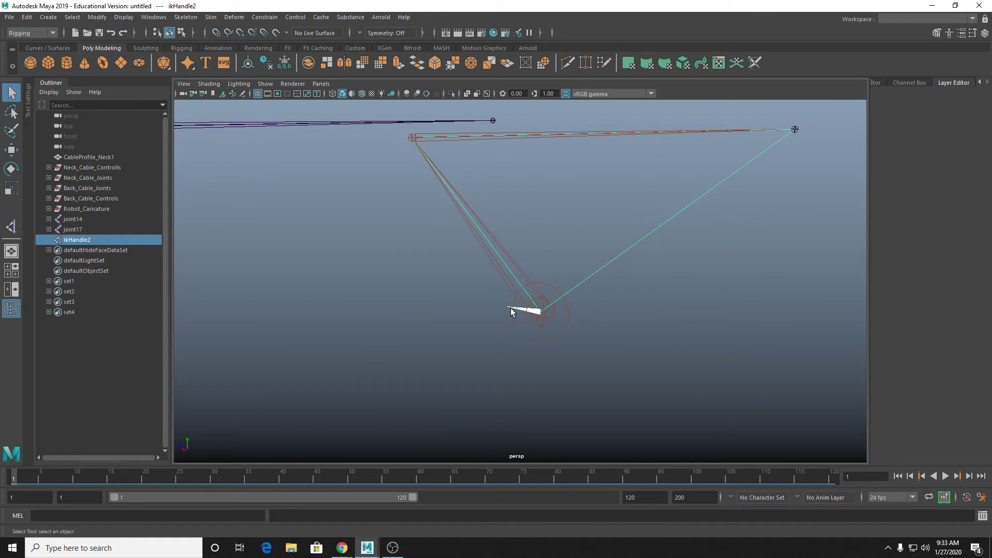
pyautogui.scroll(1, 552, 331)
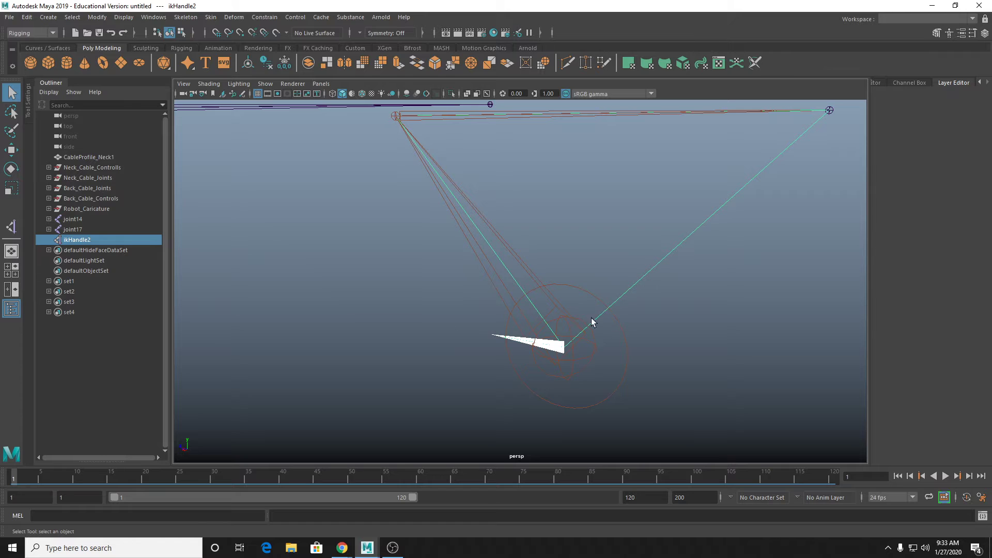
# Step: Test-move the selected IK handle freely in several directions to see the duplicated chain bend and flip
pyautogui.scroll(-1, 583, 327)
pyautogui.scroll(1, 549, 316)
pyautogui.scroll(-1, 525, 347)
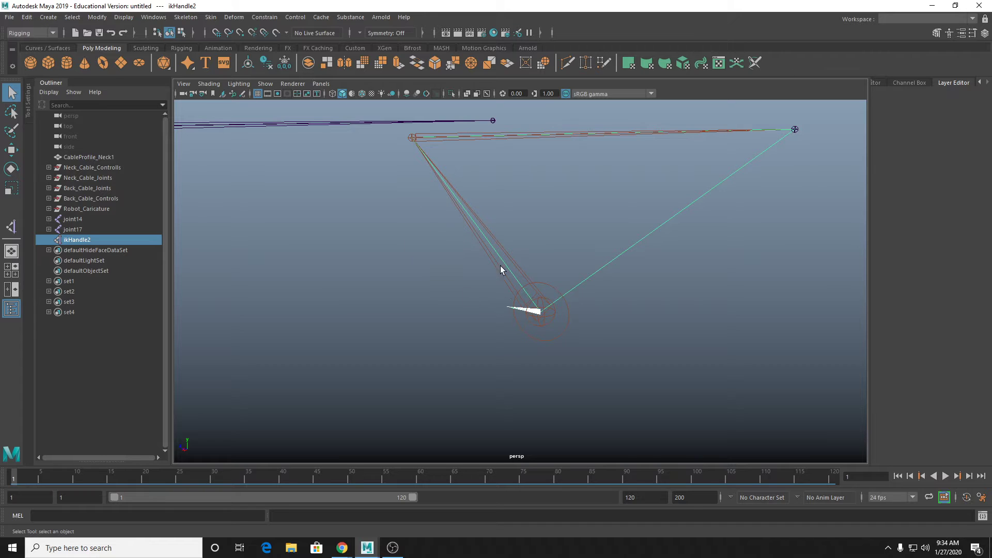
pyautogui.scroll(-1, 501, 260)
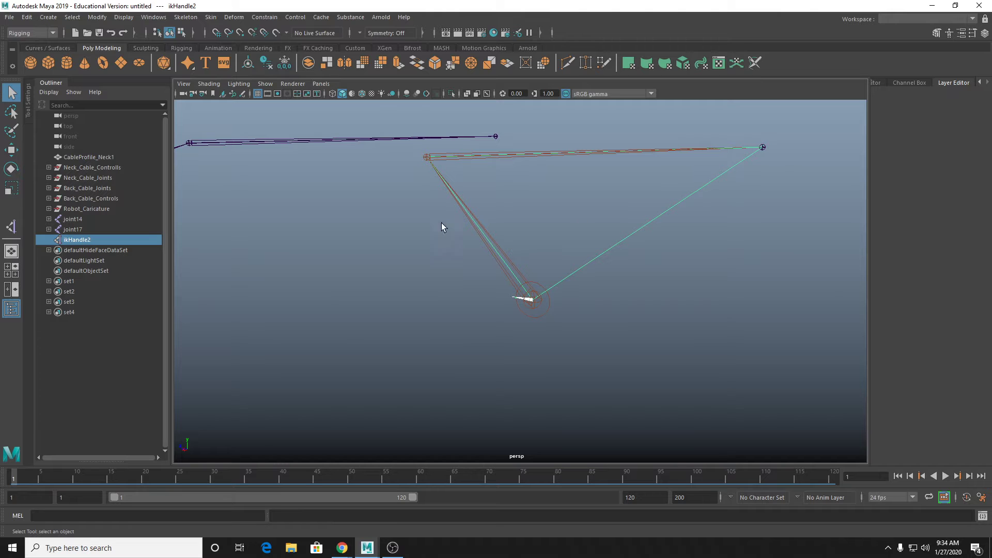
pyautogui.press('w')
pyautogui.moveTo(752, 150); pyautogui.dragTo(585, 261)
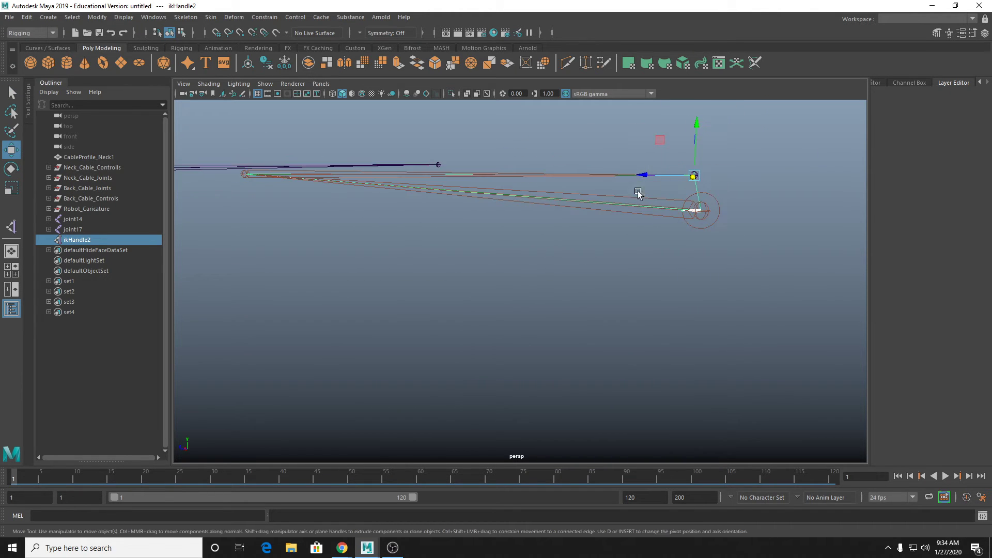
pyautogui.moveTo(693, 174); pyautogui.dragTo(783, 80)
pyautogui.keyDown('alt'); pyautogui.moveTo(750, 159); pyautogui.dragTo(692, 316); pyautogui.keyUp('alt')
pyautogui.moveTo(751, 186); pyautogui.dragTo(838, 463)
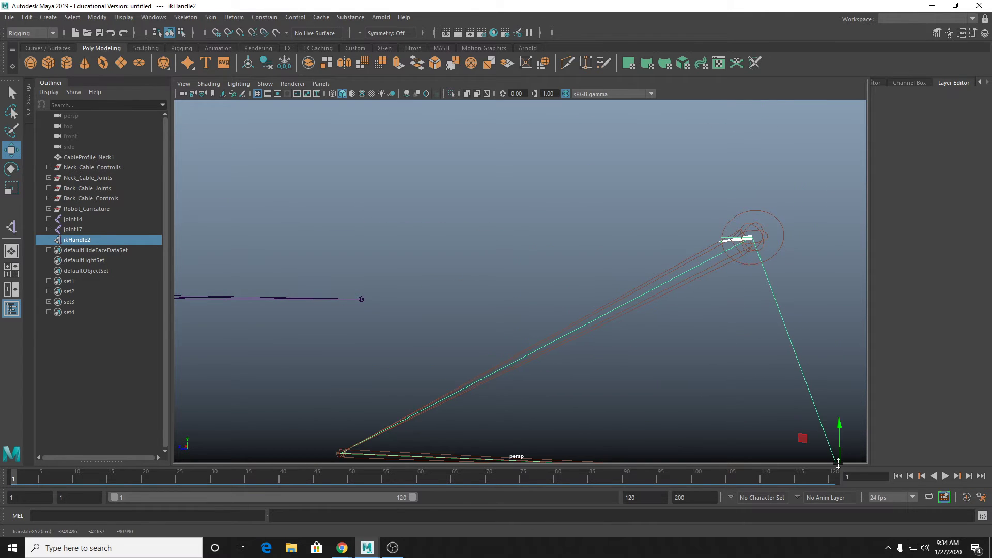
pyautogui.keyDown('alt'); pyautogui.moveTo(768, 312); pyautogui.dragTo(747, 258); pyautogui.keyUp('alt')
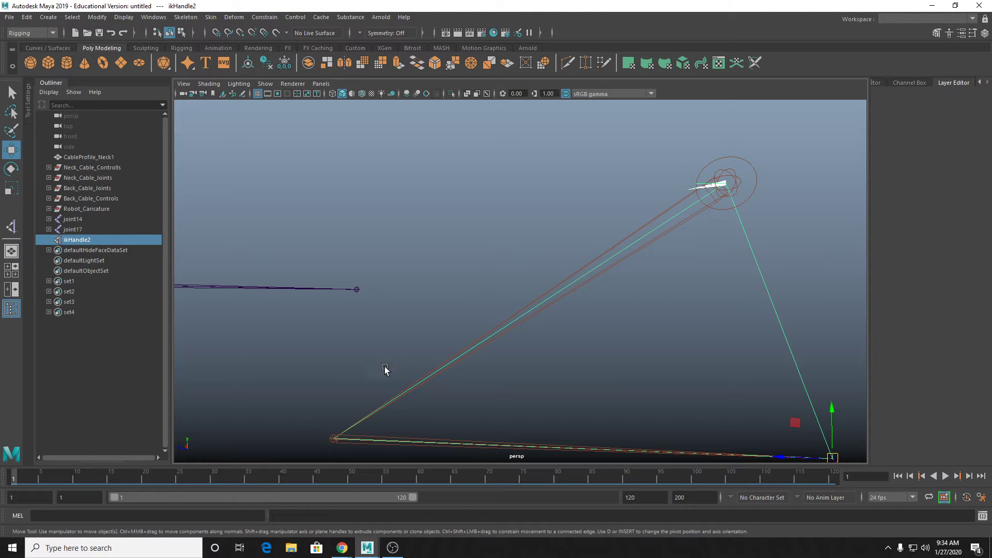
# Step: Undo the IK handle's test moves
pyautogui.hotkey('ctrl', 'z')
pyautogui.scroll(-3, 686, 195)
pyautogui.keyDown('alt'); pyautogui.moveTo(686, 195); pyautogui.dragTo(679, 220); pyautogui.keyUp('alt')
pyautogui.hotkey('ctrl', 'z')
pyautogui.keyDown('alt'); pyautogui.moveTo(643, 306); pyautogui.dragTo(661, 239); pyautogui.keyUp('alt')
pyautogui.scroll(3, 679, 229)
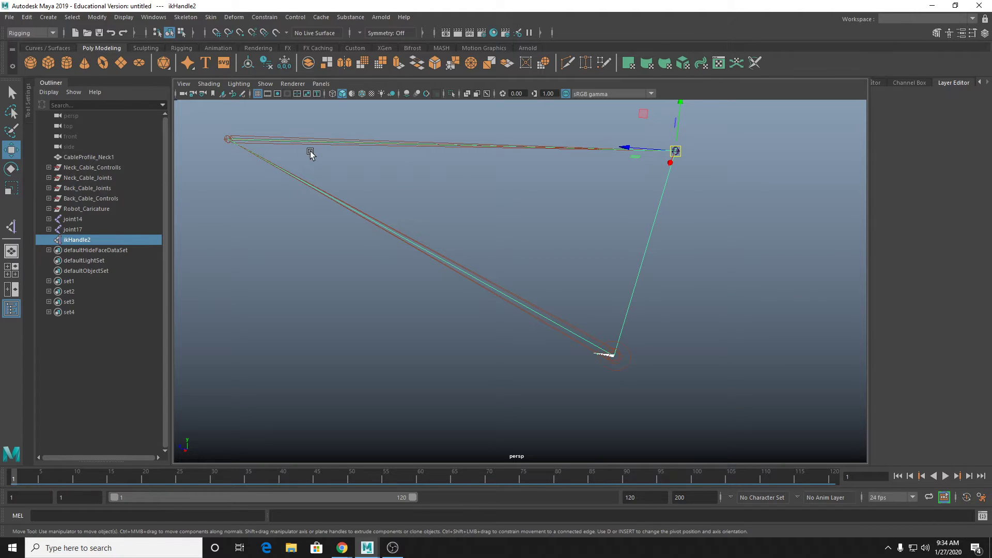
# Step: Create a polygon sphere and snap it onto the middle joint of the duplicated chain
pyautogui.scroll(-3, 436, 197)
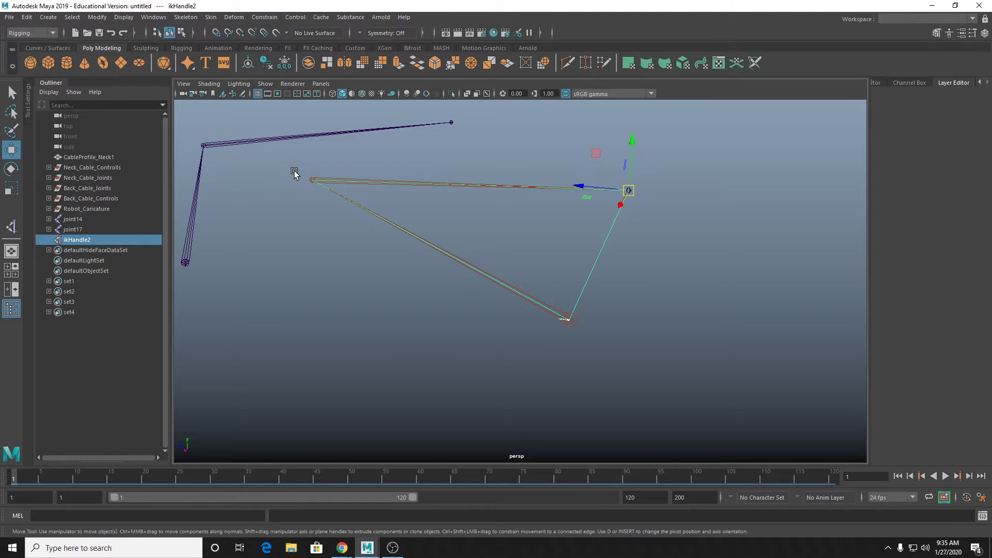
pyautogui.click(39, 61)
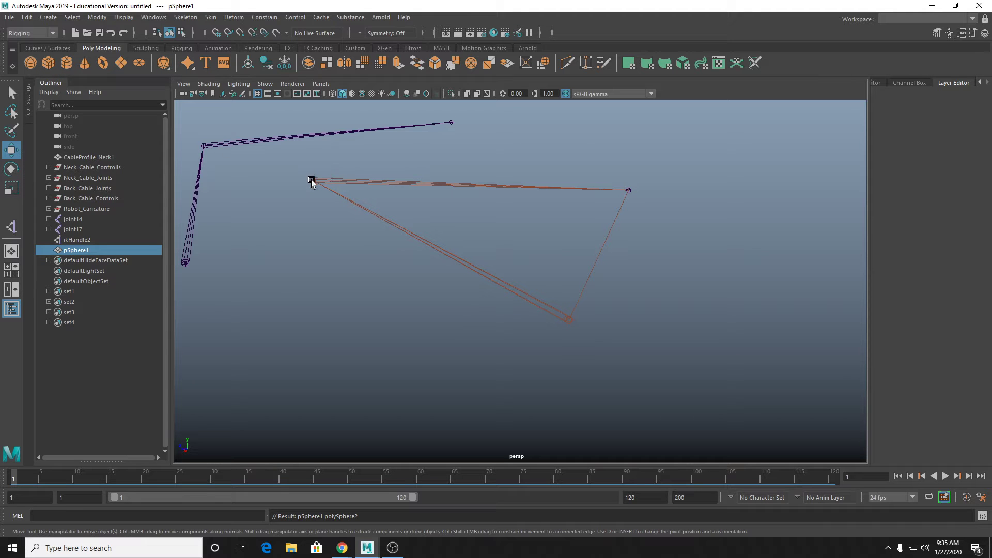
pyautogui.scroll(-8, 270, 245)
pyautogui.press('v')
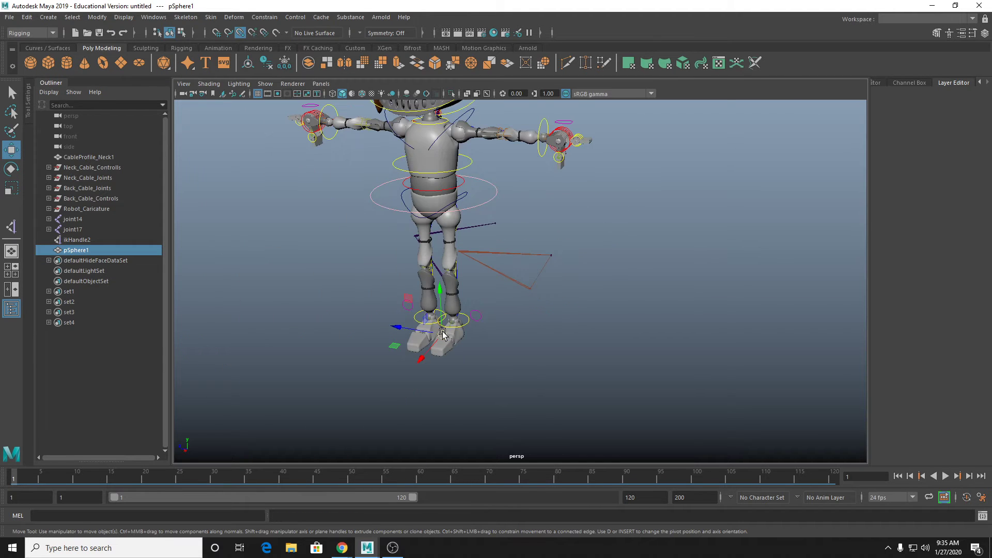
pyautogui.moveTo(442, 334); pyautogui.dragTo(459, 251)
pyautogui.scroll(7, 473, 262)
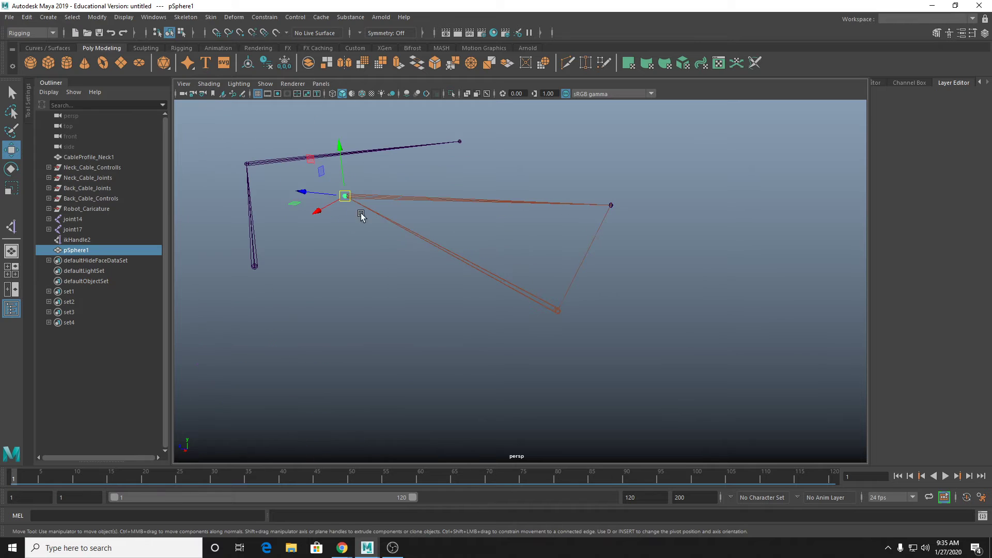
# Step: Move the sphere away from the middle joint along X-Z and scale it up uniformly to about 7.55
pyautogui.moveTo(312, 194)
pyautogui.mouseDown()
pyautogui.moveTo(260, 190)
pyautogui.moveTo(315, 199)
pyautogui.mouseUp()
pyautogui.press('r')
pyautogui.keyDown('alt'); pyautogui.moveTo(315, 198); pyautogui.dragTo(321, 241, button='middle'); pyautogui.keyUp('alt')
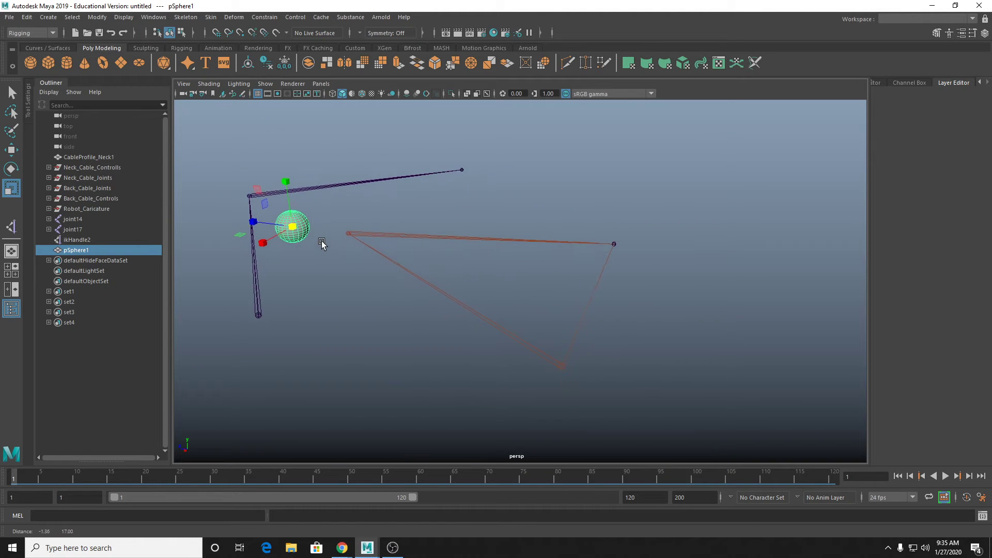
pyautogui.scroll(4, 320, 241)
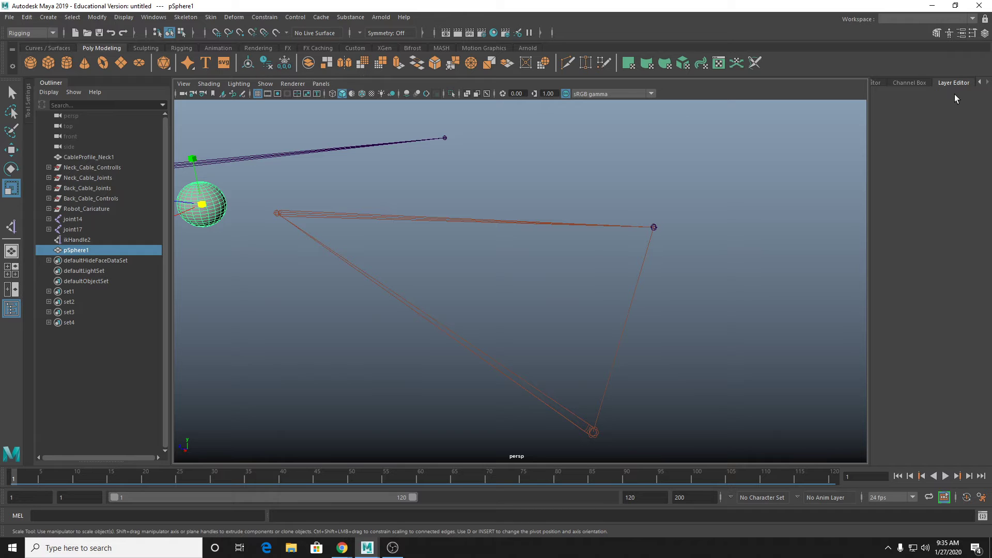
# Step: Show the sphere's channel values beside the display layers and freeze its transformations
pyautogui.click(922, 83)
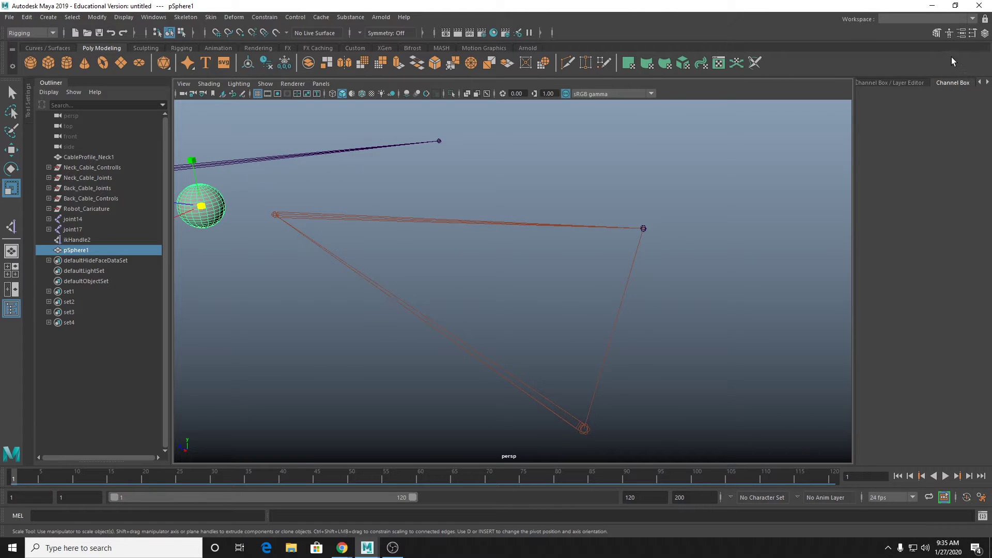
pyautogui.moveTo(850, 147); pyautogui.dragTo(622, 146)
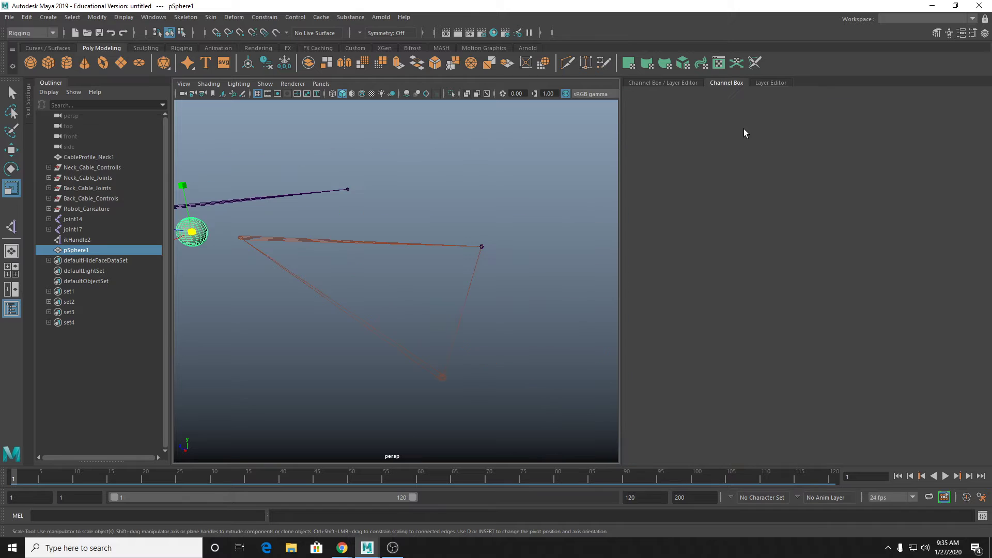
pyautogui.click(688, 83)
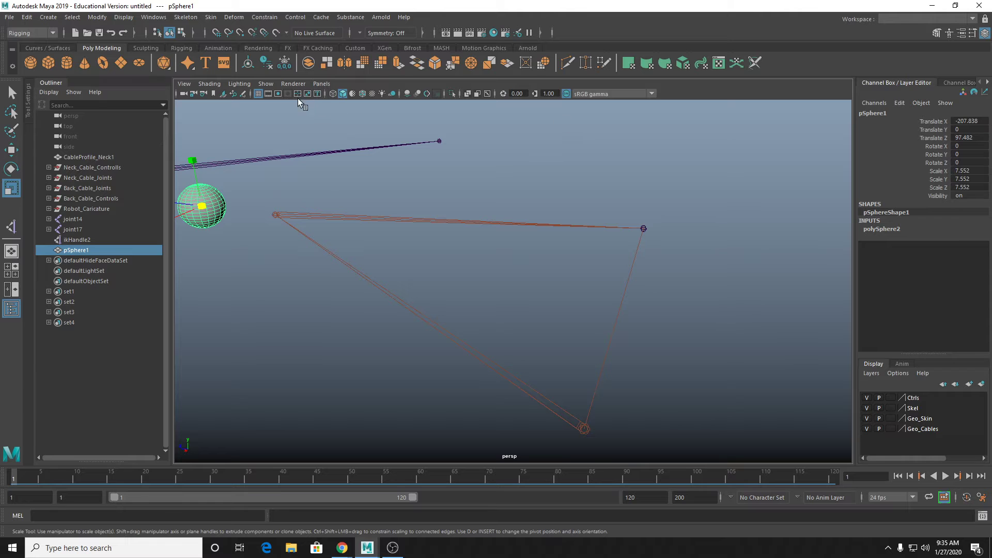
pyautogui.click(284, 63)
pyautogui.keyDown('alt'); pyautogui.moveTo(394, 217); pyautogui.dragTo(482, 151, button='middle'); pyautogui.keyUp('alt')
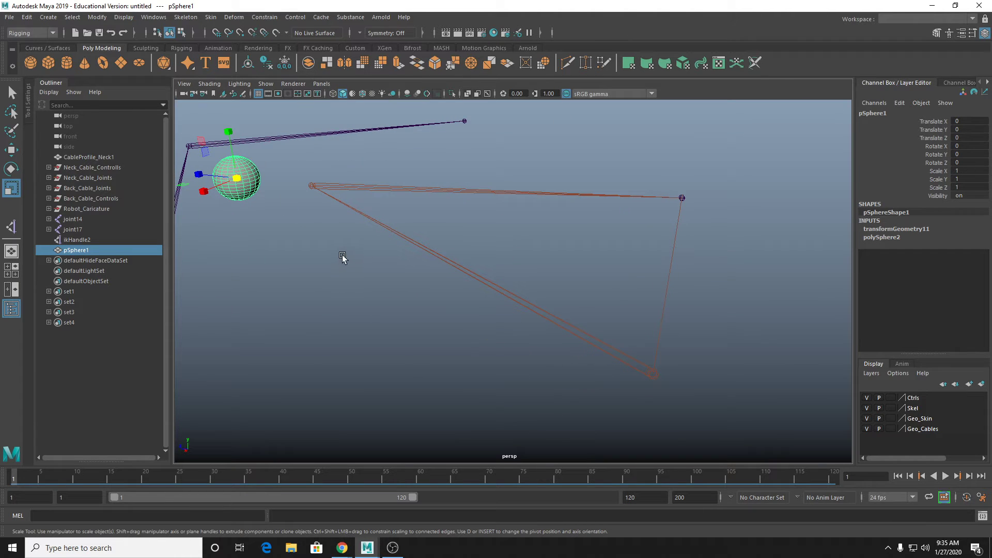
pyautogui.scroll(-2, 414, 280)
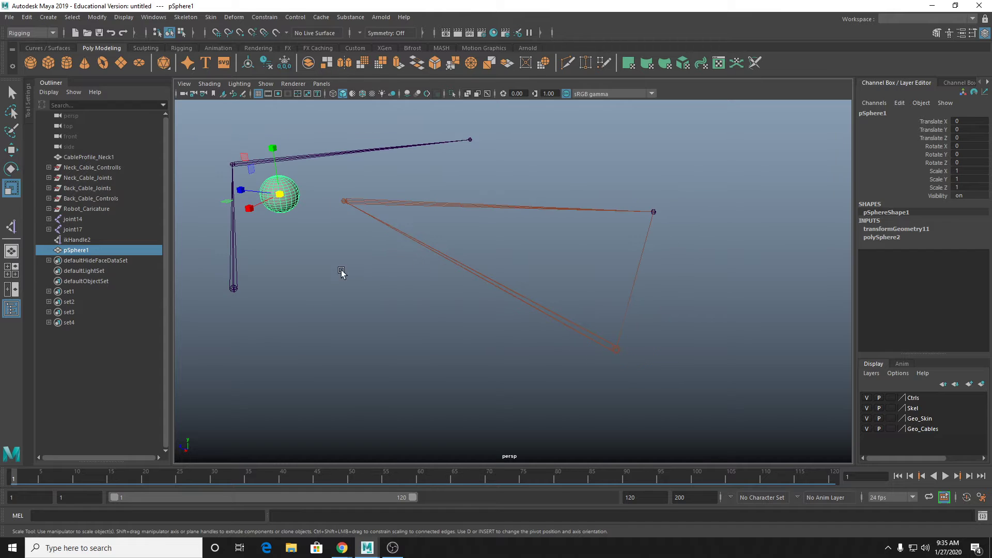
# Step: Select the sphere and then ikHandle2, and apply a Pole Vector constraint with weight 1.0
pyautogui.press('q')
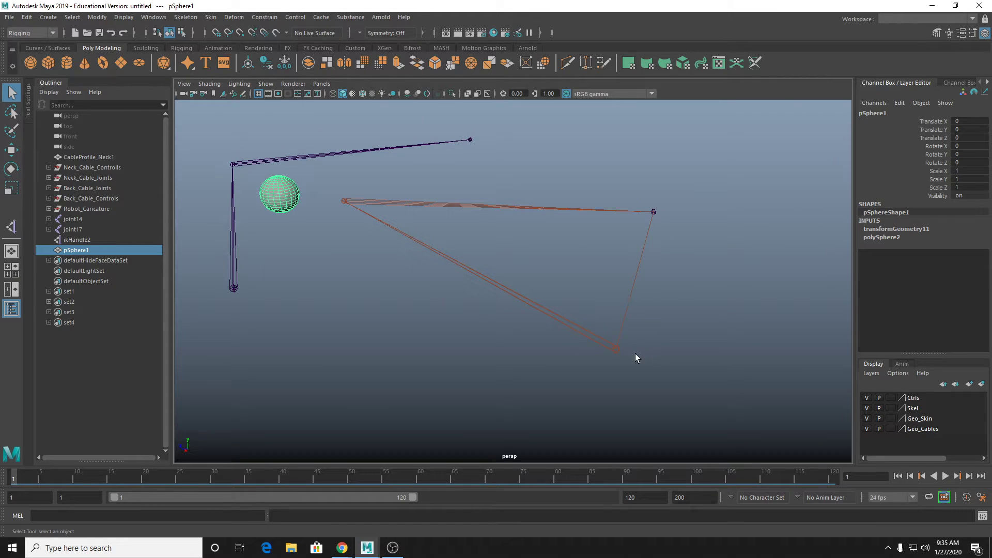
pyautogui.click(617, 349)
pyautogui.keyDown('alt'); pyautogui.moveTo(617, 349); pyautogui.dragTo(617, 278); pyautogui.keyUp('alt')
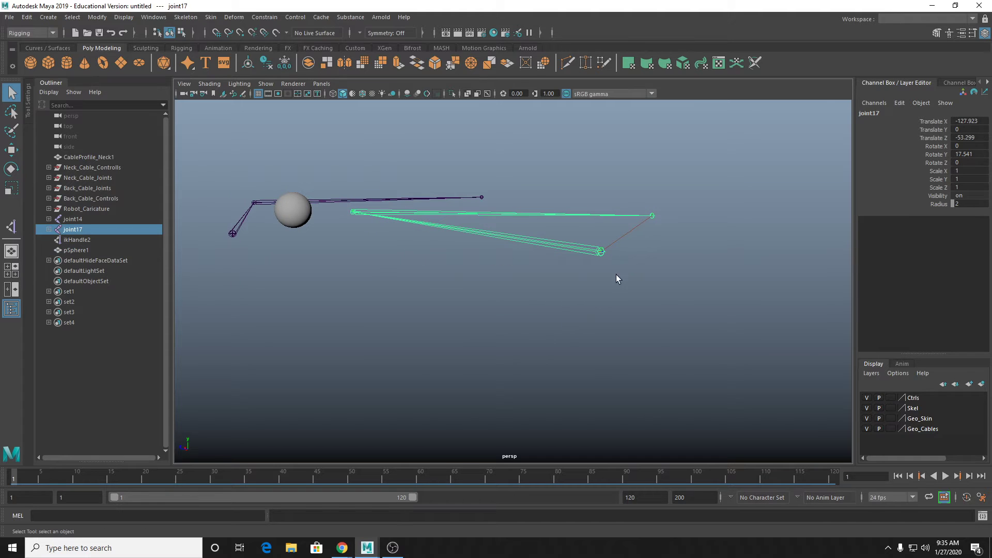
pyautogui.click(628, 239)
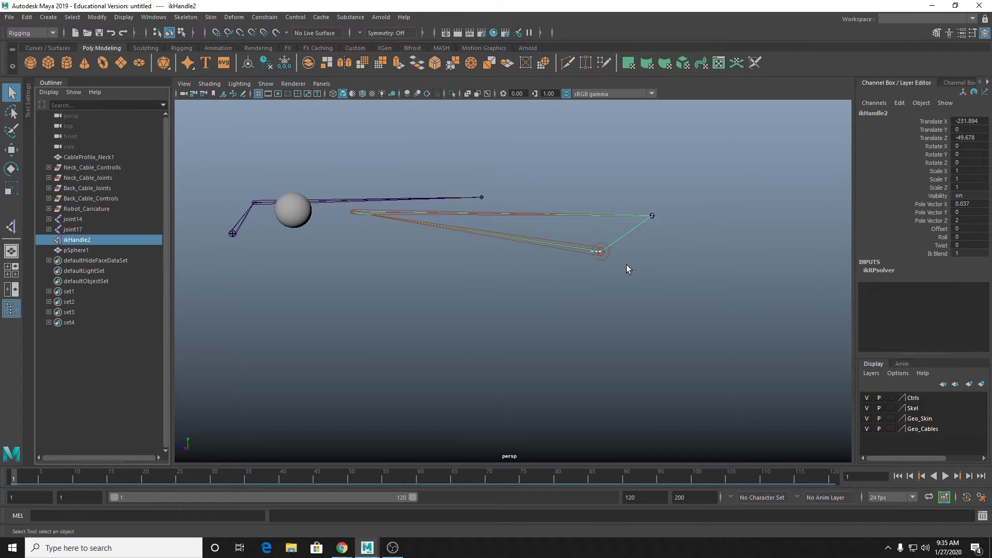
pyautogui.keyDown('alt'); pyautogui.moveTo(627, 265); pyautogui.dragTo(210, 183); pyautogui.keyUp('alt')
pyautogui.click(231, 172)
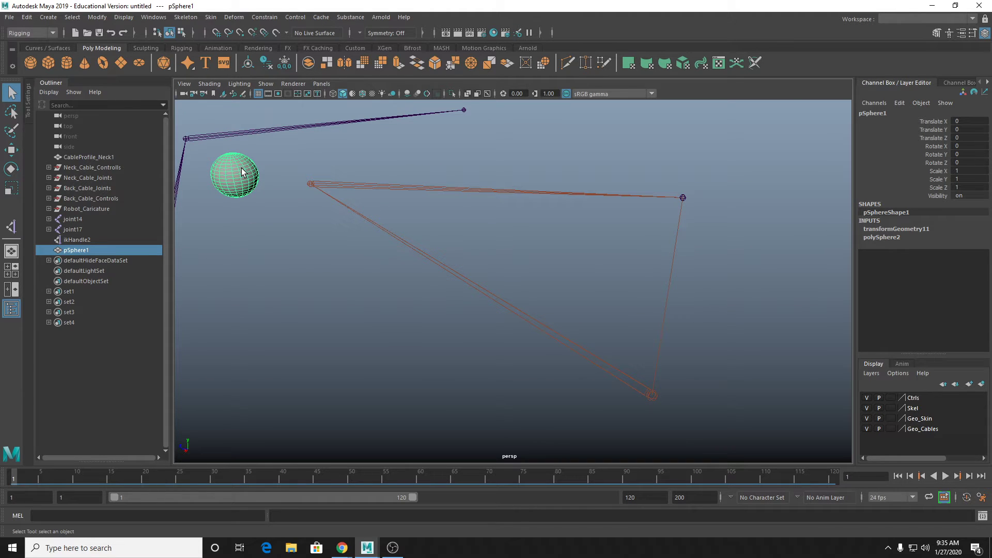
pyautogui.keyDown('ctrl'); pyautogui.click(95, 239); pyautogui.keyUp('ctrl')
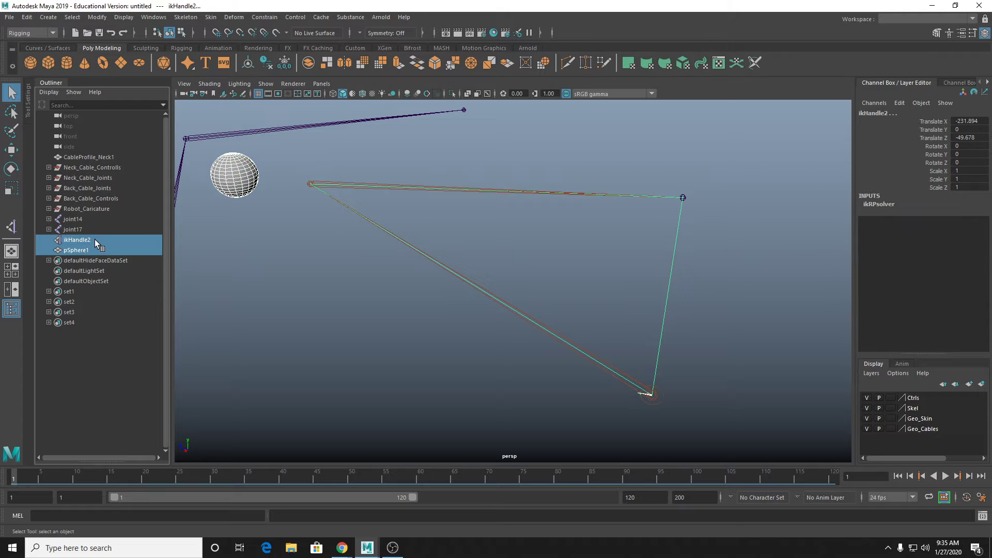
pyautogui.click(257, 20)
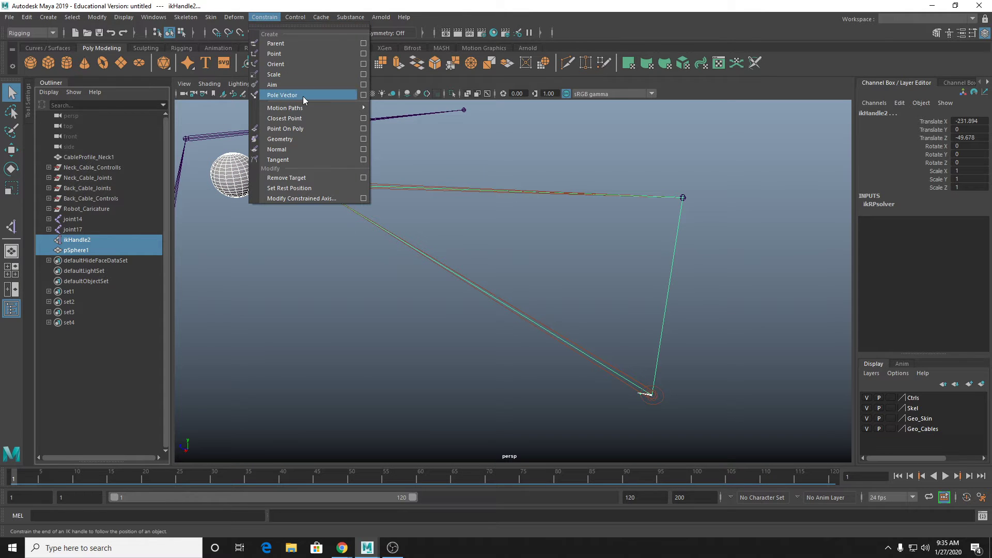
pyautogui.click(363, 95)
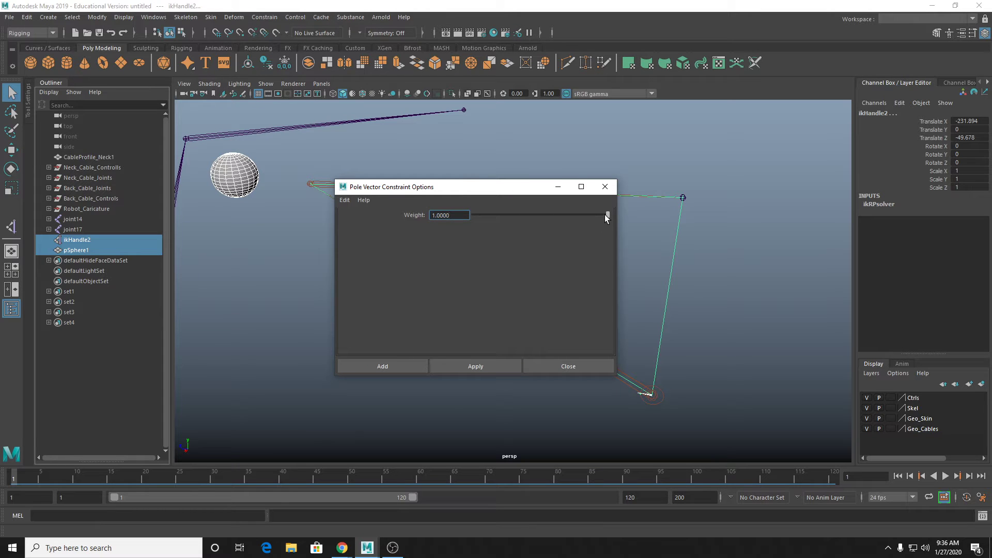
pyautogui.click(461, 366)
pyautogui.click(595, 363)
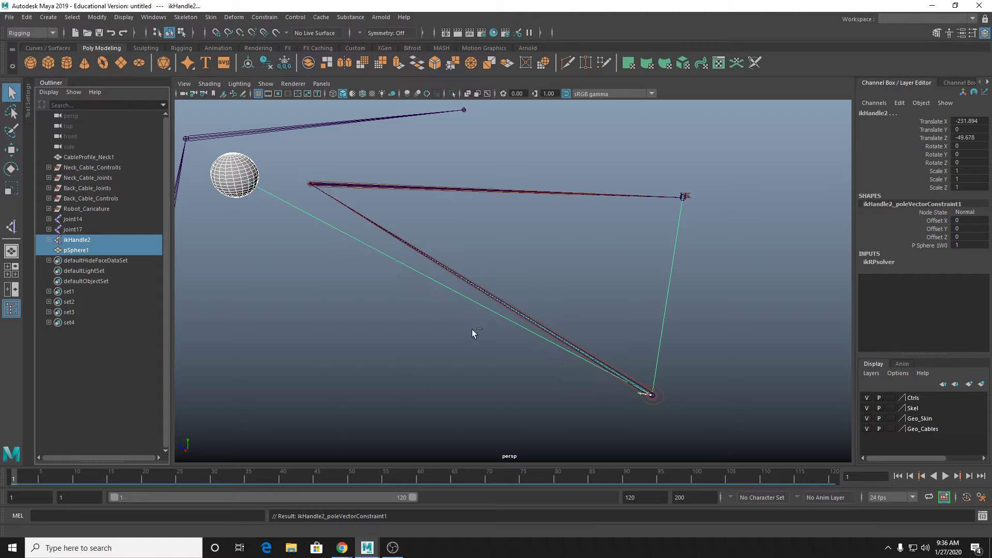
# Step: Move the pole-vector sphere freely to about X -4.57, Y 5.38, Z -5.66
pyautogui.keyDown('alt'); pyautogui.moveTo(349, 284); pyautogui.dragTo(343, 270); pyautogui.keyUp('alt')
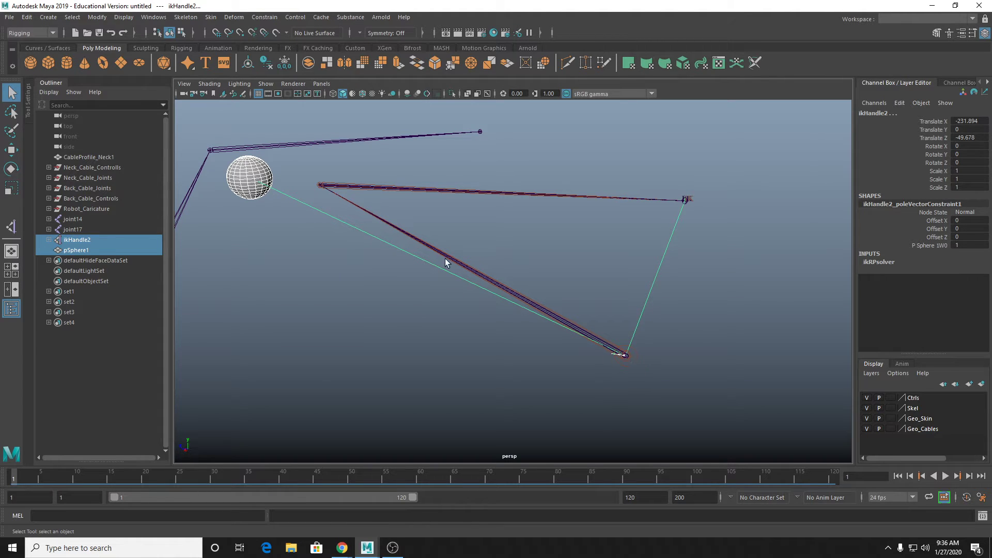
pyautogui.click(265, 176)
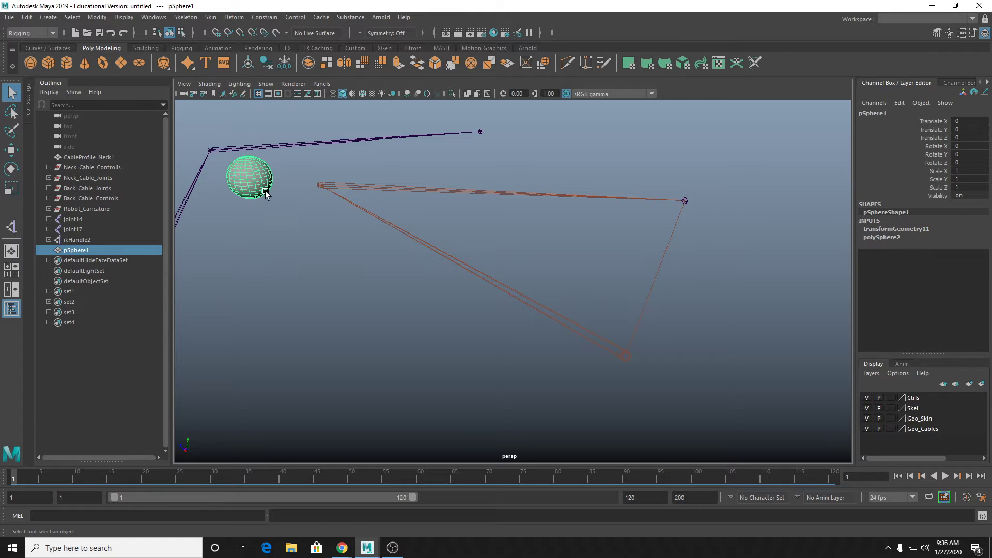
pyautogui.press('w')
pyautogui.moveTo(253, 178); pyautogui.dragTo(270, 158)
# Step: Test-move the sphere toward the duplicated chain to swing its middle joint, and undo that move
pyautogui.scroll(-4, 296, 214)
pyautogui.moveTo(368, 209); pyautogui.dragTo(437, 239)
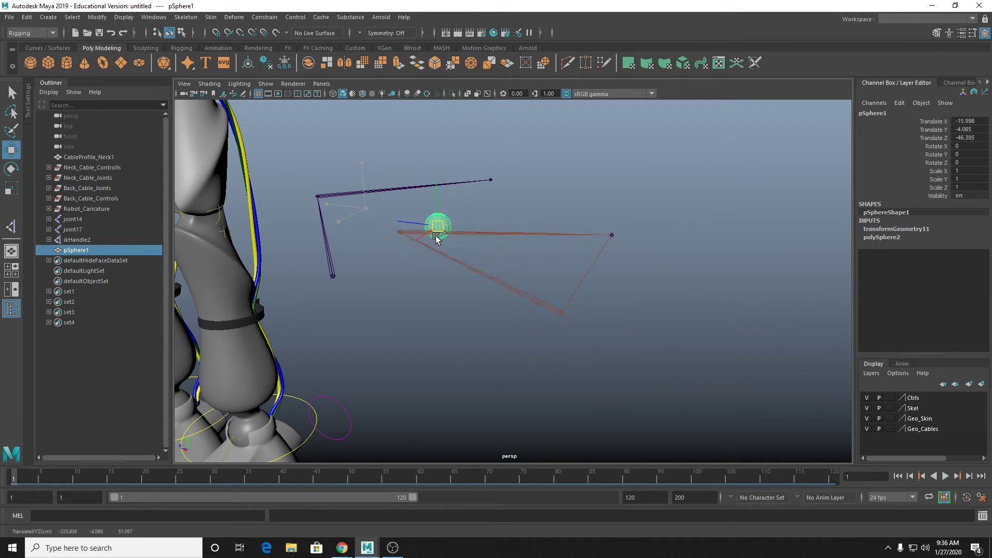
pyautogui.hotkey('ctrl', 'z')
pyautogui.hotkey('ctrl', 'z')
pyautogui.hotkey('ctrl', 'z')
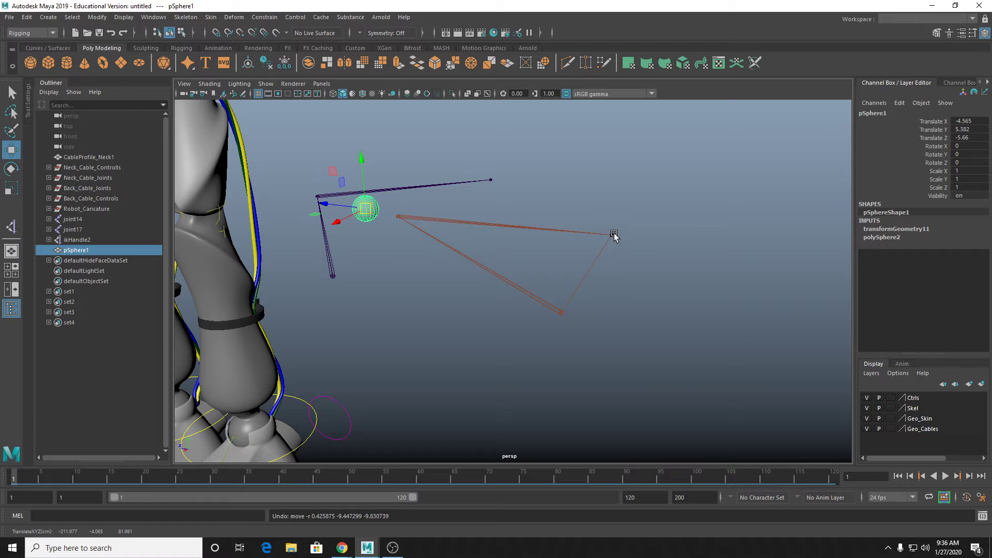
# Step: Test-move ikHandle2 past the pole-vector sphere to bend the chain the other way, and undo the move
pyautogui.click(72, 240)
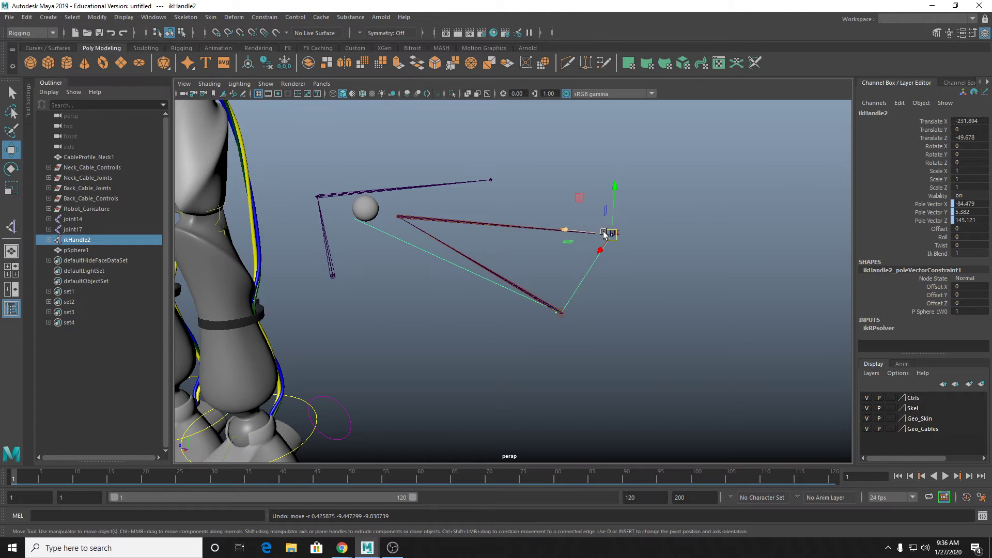
pyautogui.moveTo(604, 233); pyautogui.dragTo(118, 284)
pyautogui.keyDown('alt'); pyautogui.moveTo(391, 238); pyautogui.dragTo(464, 314); pyautogui.keyUp('alt')
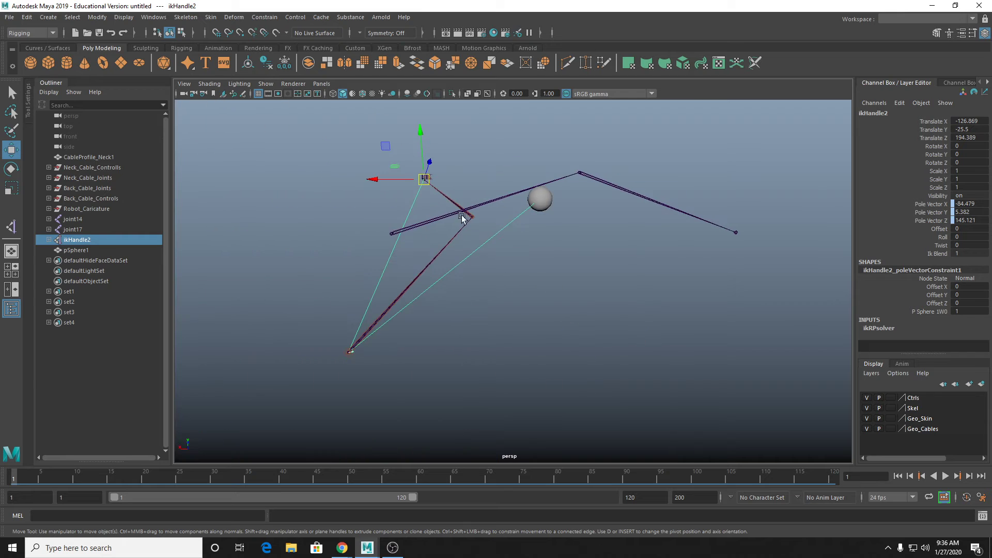
pyautogui.hotkey('ctrl', 'z')
# Step: Create a locator at the origin as an alternative object for the pole-vector sphere
pyautogui.click(549, 197)
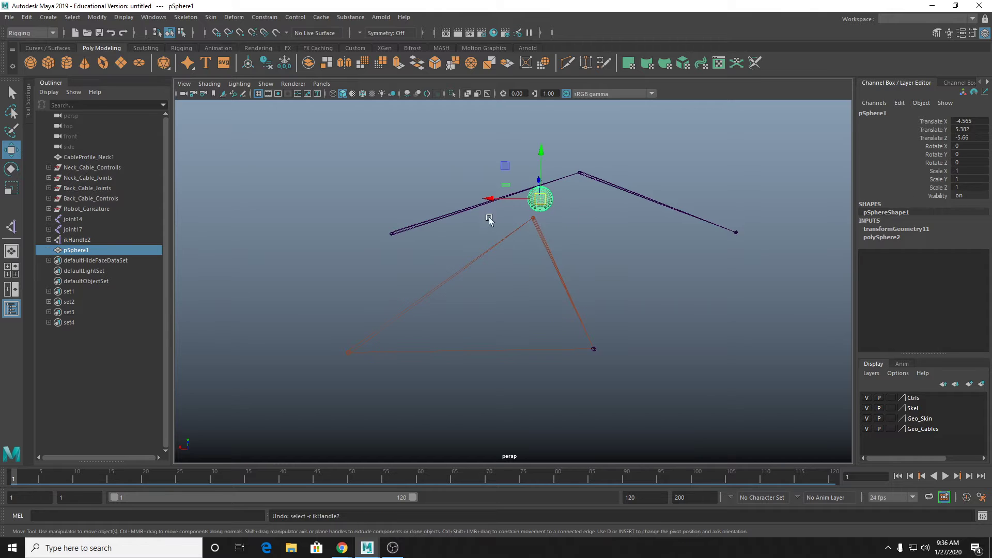
pyautogui.keyDown('alt'); pyautogui.moveTo(473, 220); pyautogui.dragTo(569, 230); pyautogui.keyUp('alt')
pyautogui.keyDown('alt'); pyautogui.moveTo(487, 238); pyautogui.dragTo(512, 235); pyautogui.keyUp('alt')
pyautogui.press('q')
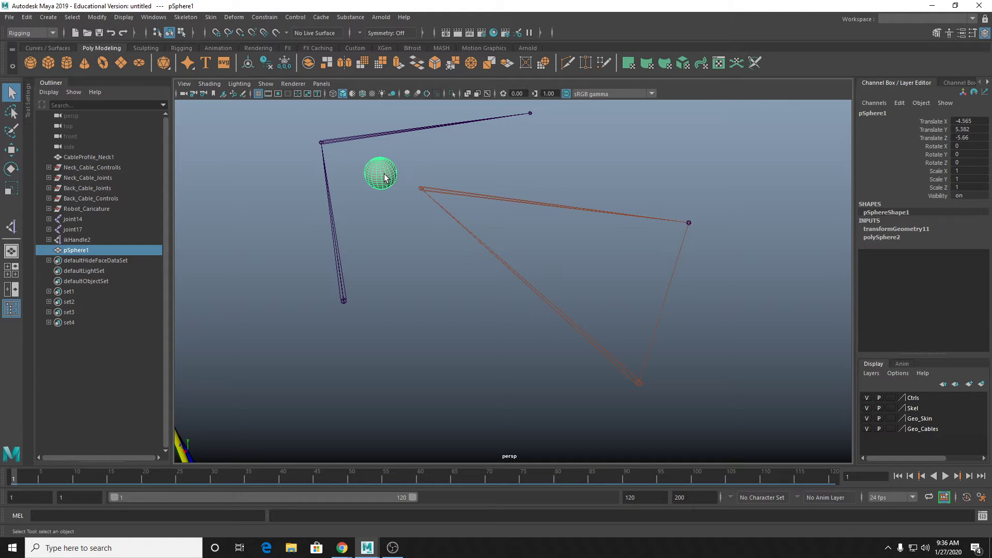
pyautogui.click(59, 49)
pyautogui.click(48, 17)
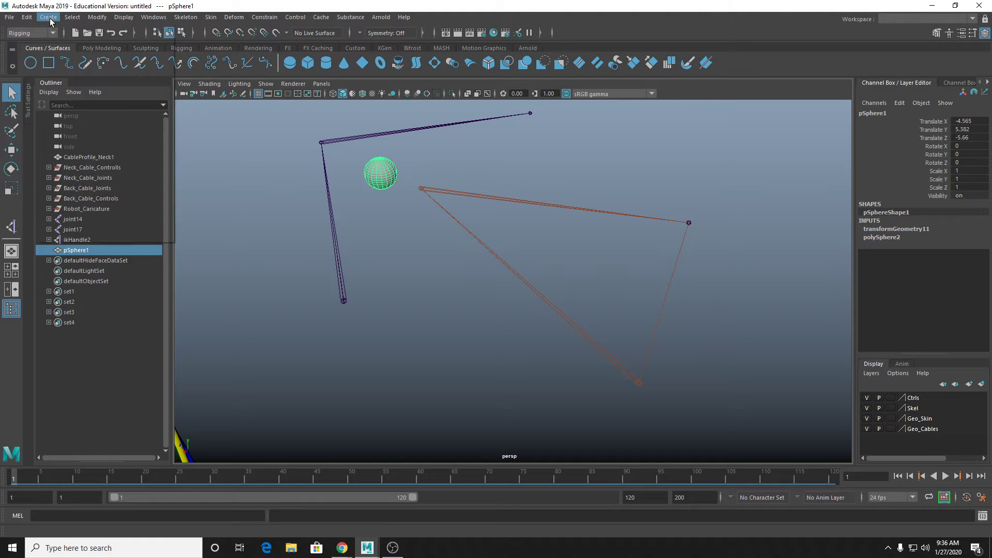
pyautogui.click(107, 172)
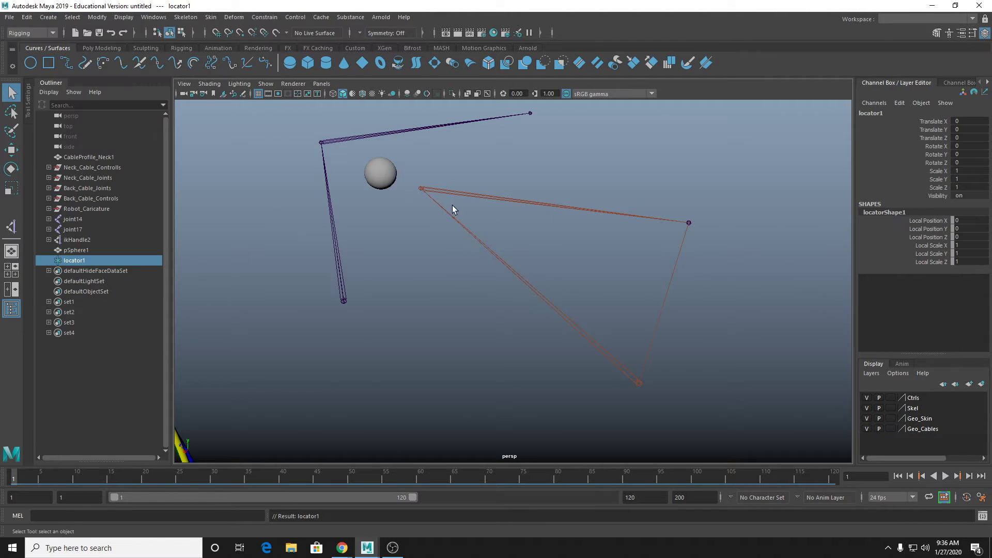
# Step: Move the locator along X to about -36.56, clear of the robot's feet
pyautogui.keyDown('alt'); pyautogui.moveTo(453, 205); pyautogui.dragTo(461, 303, button='right'); pyautogui.keyUp('alt')
pyautogui.press('f')
pyautogui.scroll(-10, 565, 296)
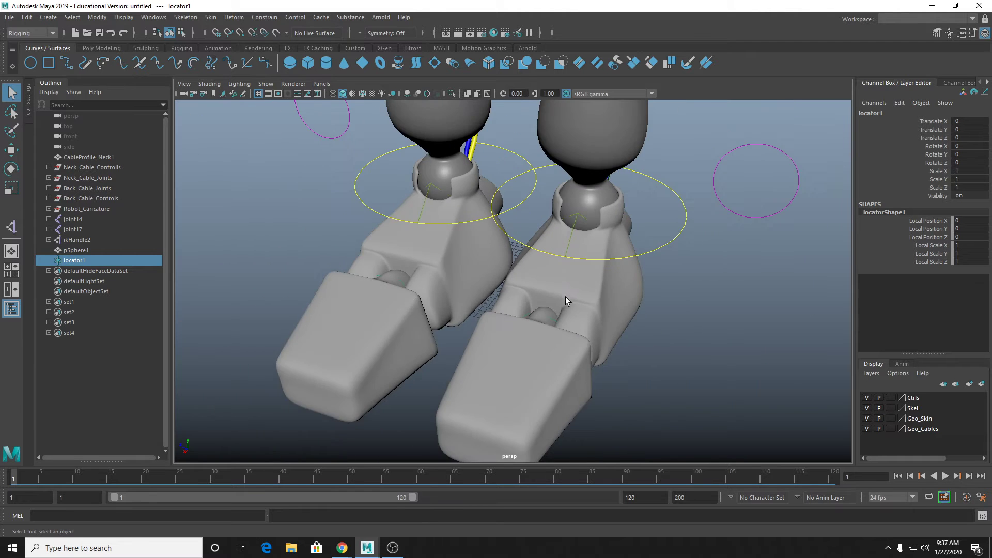
pyautogui.keyDown('alt'); pyautogui.moveTo(565, 297); pyautogui.dragTo(518, 180); pyautogui.keyUp('alt')
pyautogui.press('w')
pyautogui.press('f')
pyautogui.keyDown('alt'); pyautogui.moveTo(634, 238); pyautogui.dragTo(480, 315); pyautogui.keyUp('alt')
pyautogui.scroll(-5, 562, 229)
pyautogui.press('q')
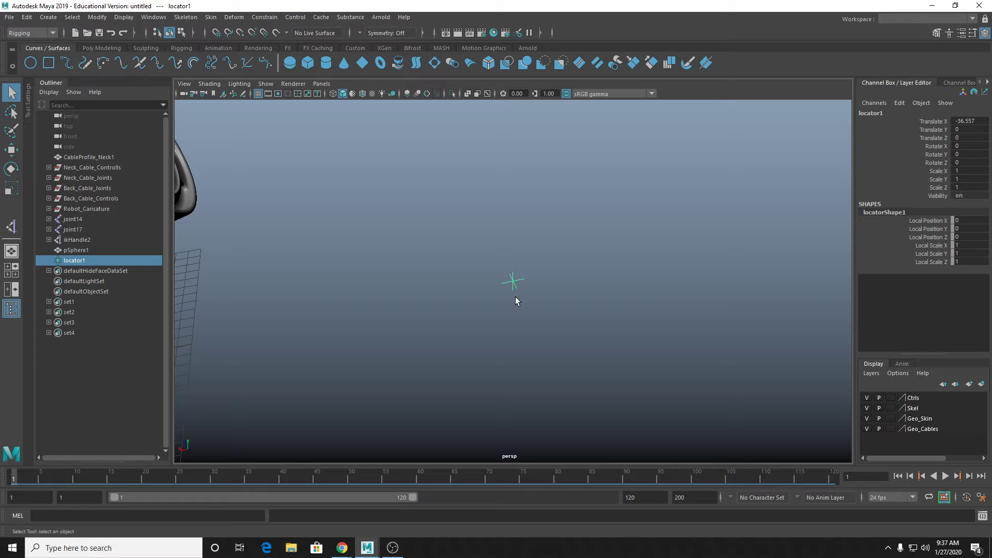
# Step: Select the pole-vector sphere and view it together with both joint chains to compare it with the locator
pyautogui.scroll(-10, 560, 305)
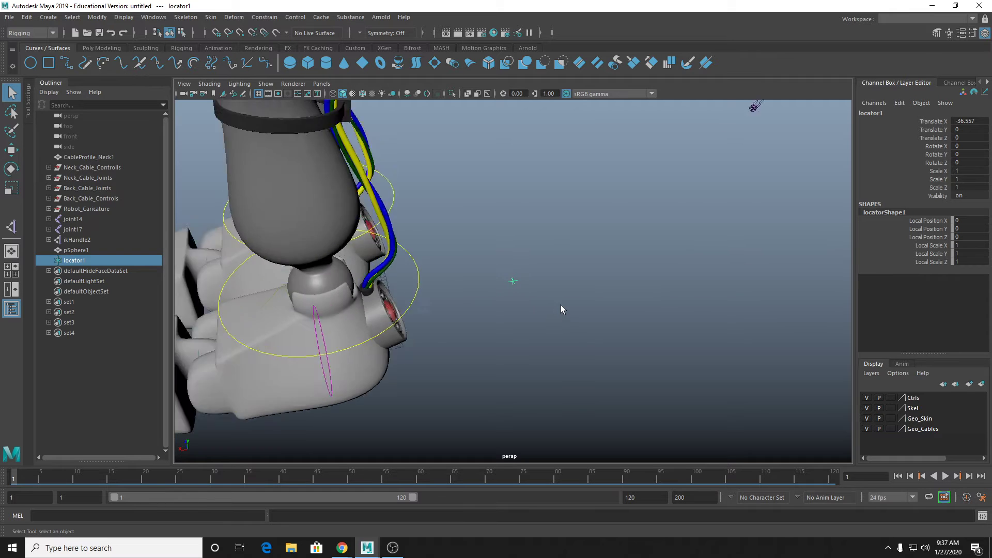
pyautogui.keyDown('alt'); pyautogui.moveTo(562, 280); pyautogui.dragTo(470, 345, button='middle'); pyautogui.keyUp('alt')
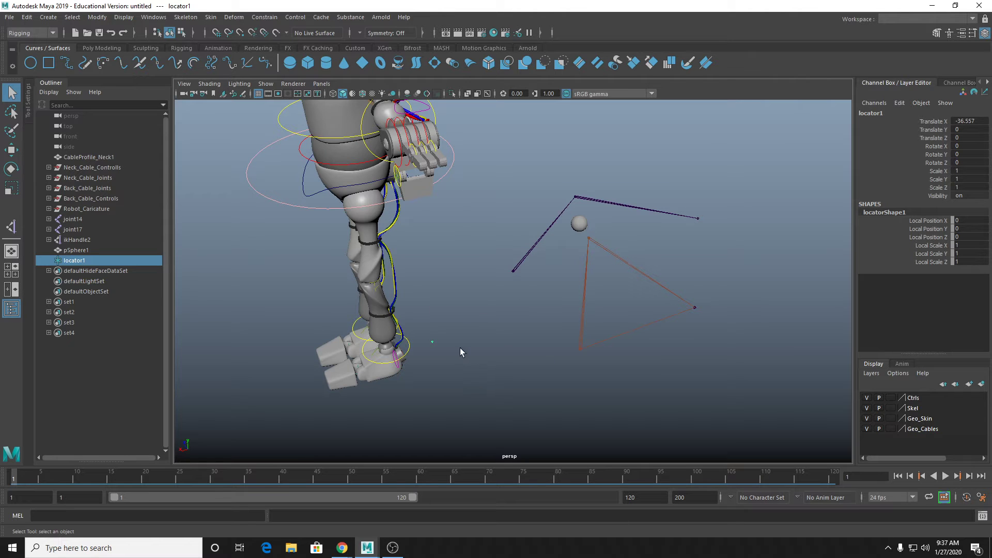
pyautogui.click(576, 221)
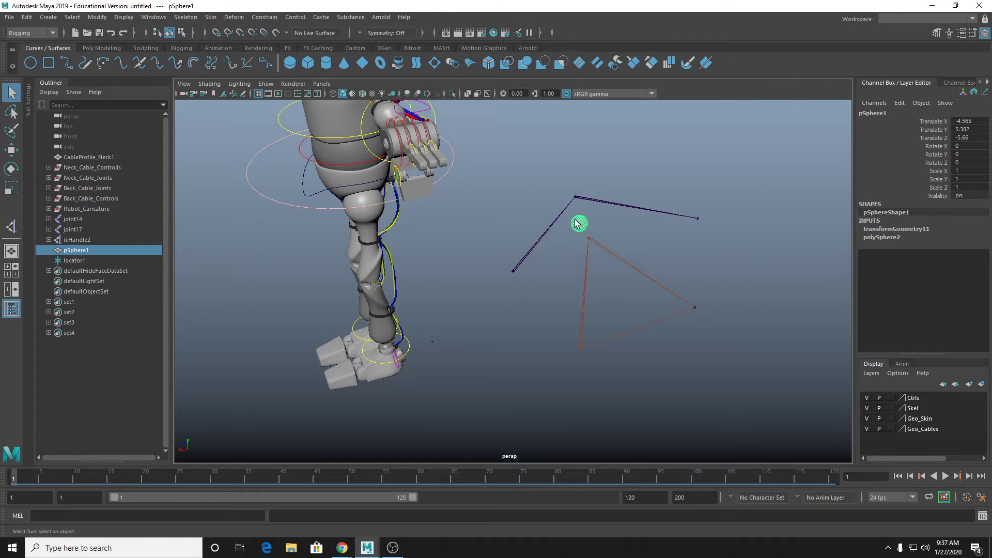
pyautogui.press('f')
pyautogui.scroll(-8, 603, 239)
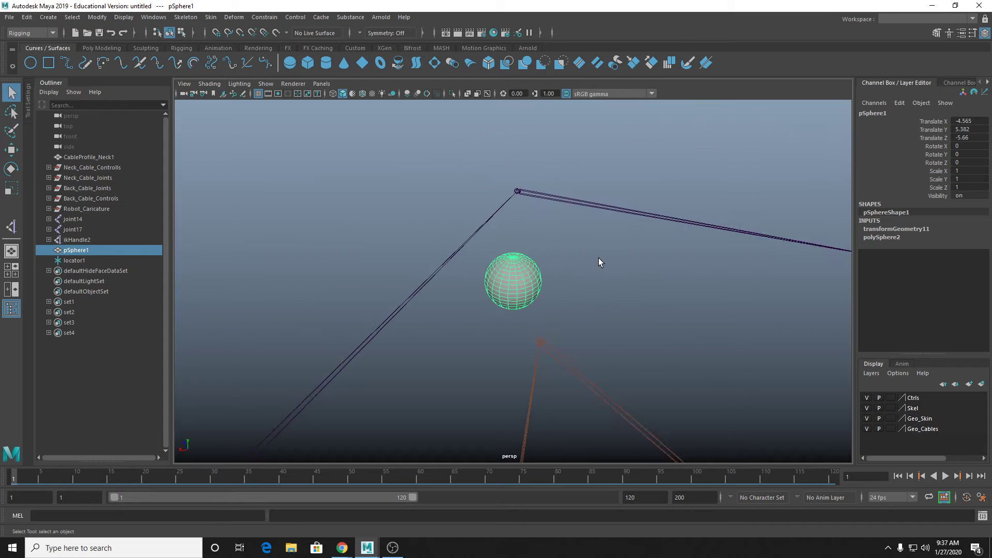
pyautogui.keyDown('alt'); pyautogui.moveTo(597, 287); pyautogui.dragTo(599, 226, button='middle'); pyautogui.keyUp('alt')
pyautogui.keyDown('alt'); pyautogui.moveTo(599, 226); pyautogui.dragTo(558, 259); pyautogui.keyUp('alt')
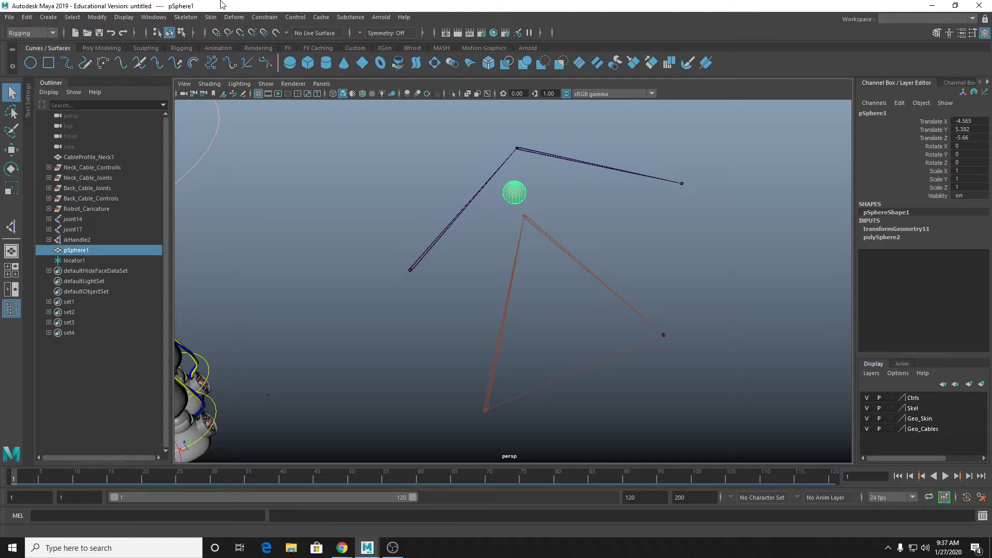
# Step: Create an IK handle on the chain without one, from its root joint to its end joint
pyautogui.click(187, 17)
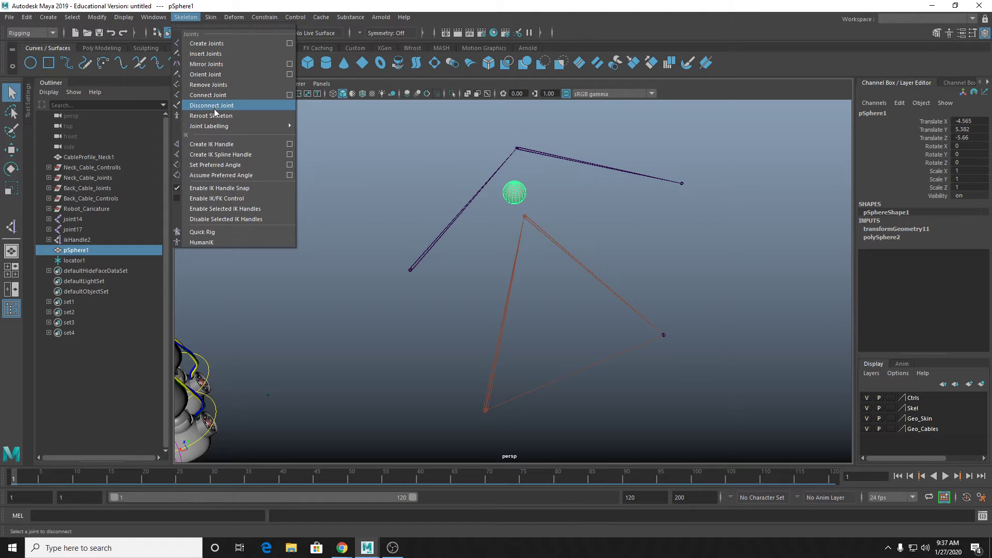
pyautogui.moveTo(221, 126)
pyautogui.click(210, 144)
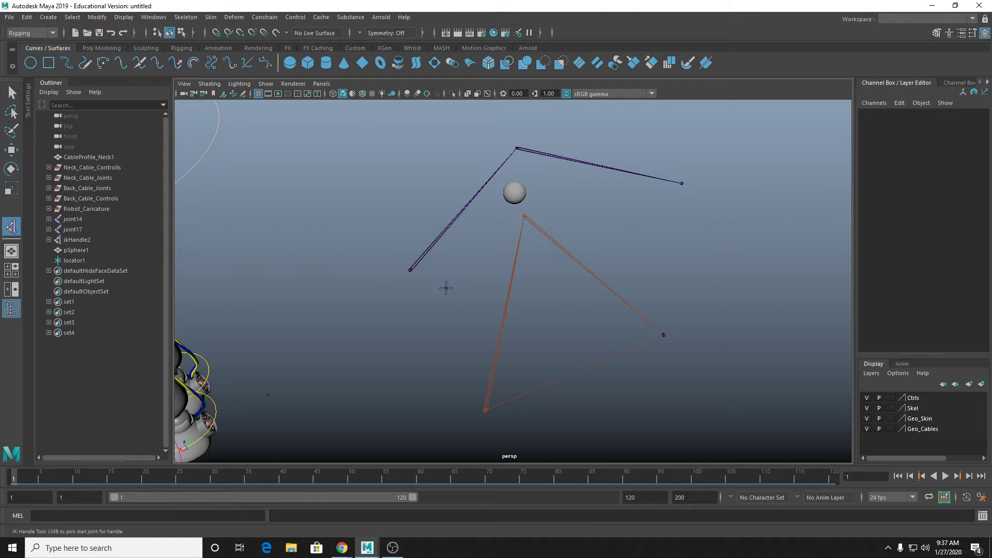
pyautogui.click(412, 268)
pyautogui.click(682, 183)
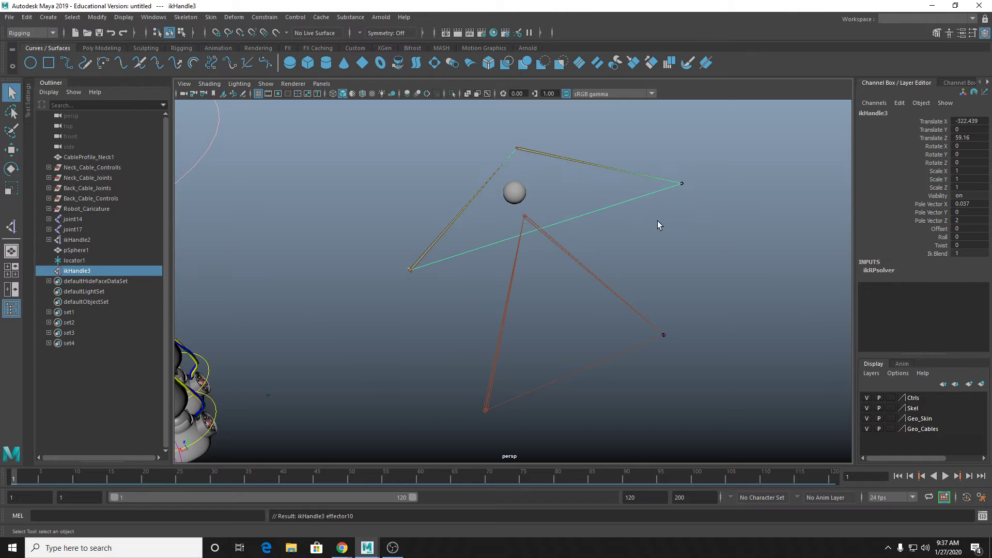
# Step: Test-scrub ikHandle3's Twist to about -155.85 to swing the chain's middle joint, and undo the change
pyautogui.keyDown('alt'); pyautogui.moveTo(657, 221); pyautogui.dragTo(631, 226, button='middle'); pyautogui.keyUp('alt')
pyautogui.scroll(5, 631, 227)
pyautogui.scroll(-4, 429, 275)
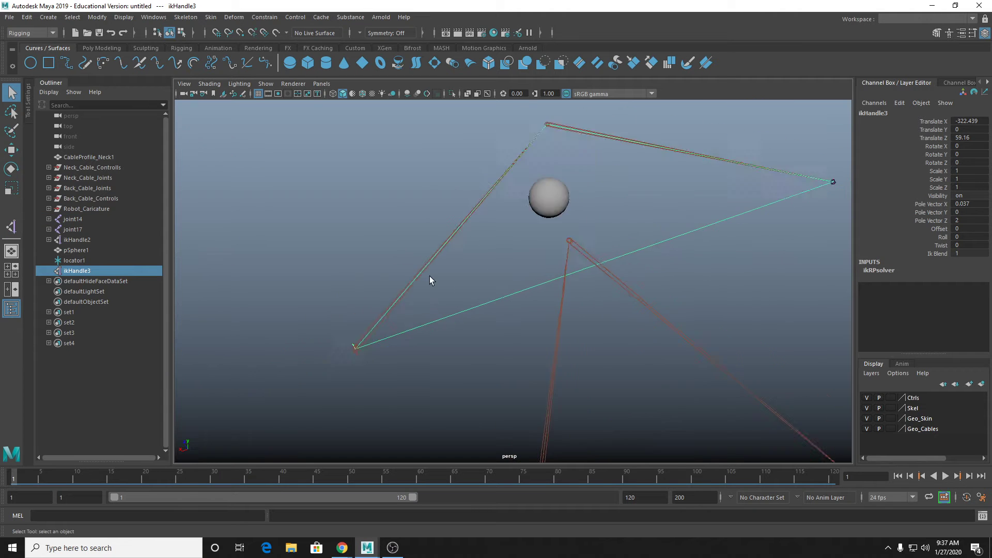
pyautogui.moveTo(439, 279)
pyautogui.keyDown('alt'); pyautogui.mouseDown()
pyautogui.moveTo(453, 267)
pyautogui.moveTo(445, 271)
pyautogui.mouseUp(); pyautogui.keyUp('alt')
pyautogui.click(85, 270)
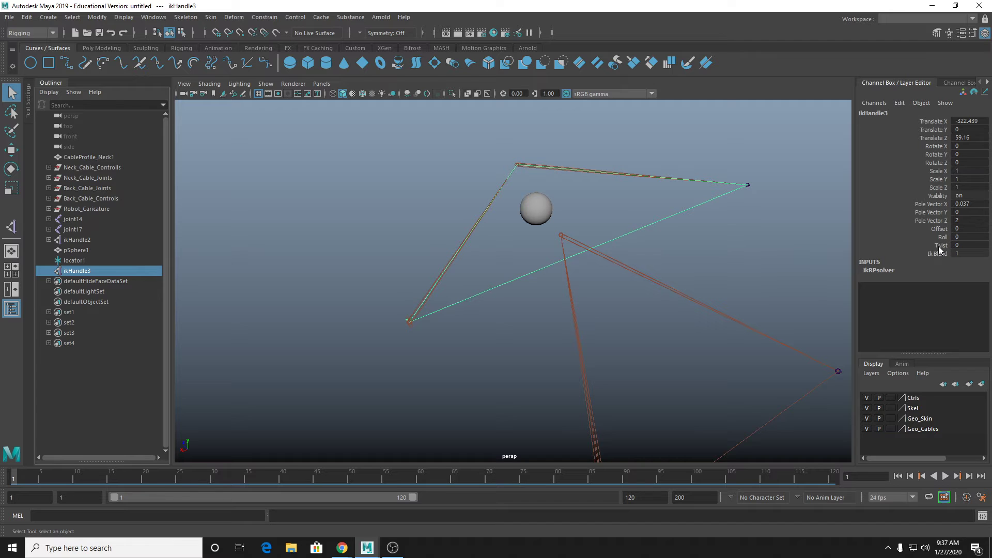
pyautogui.keyDown('alt'); pyautogui.moveTo(689, 231); pyautogui.dragTo(642, 252); pyautogui.keyUp('alt')
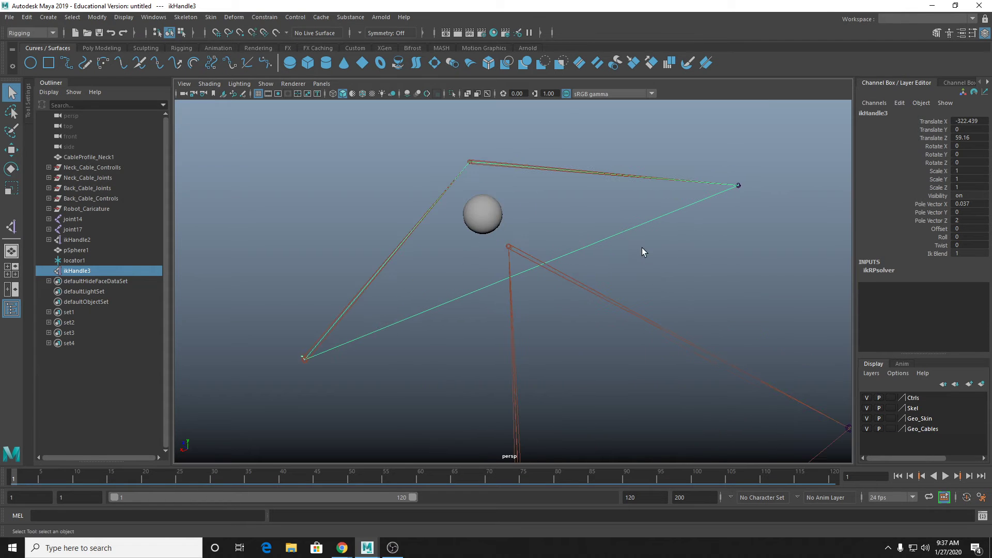
pyautogui.click(943, 246)
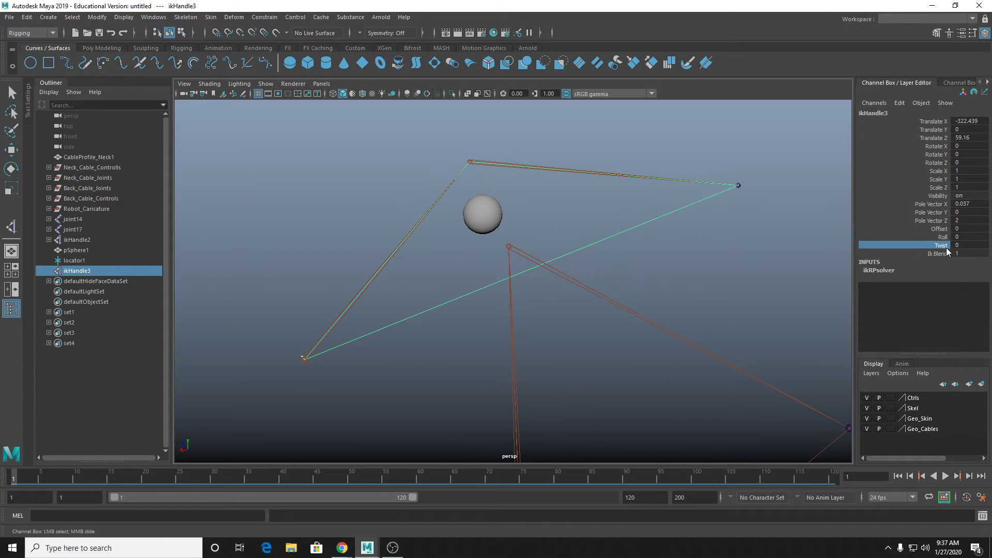
pyautogui.moveTo(668, 248); pyautogui.dragTo(664, 226, button='middle')
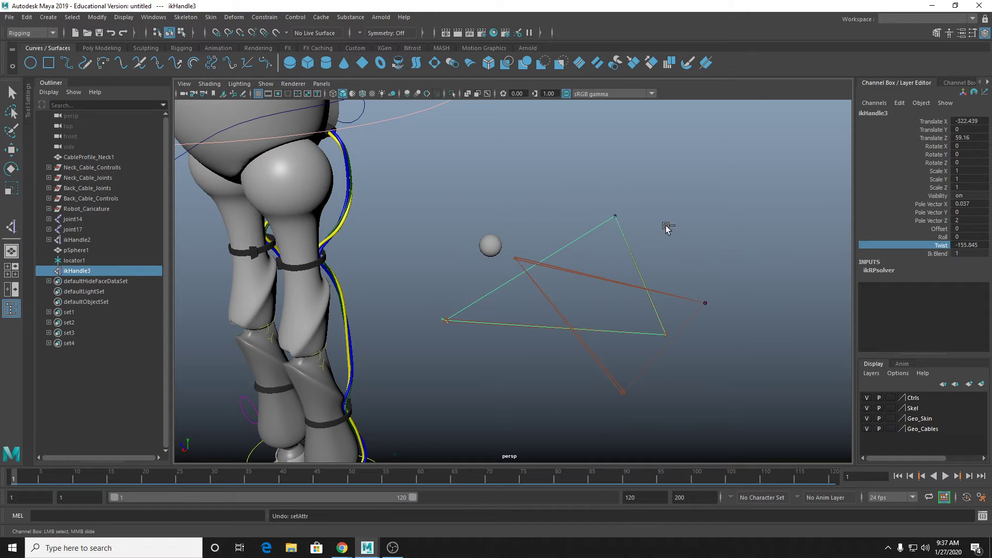
pyautogui.hotkey('ctrl', 'z')
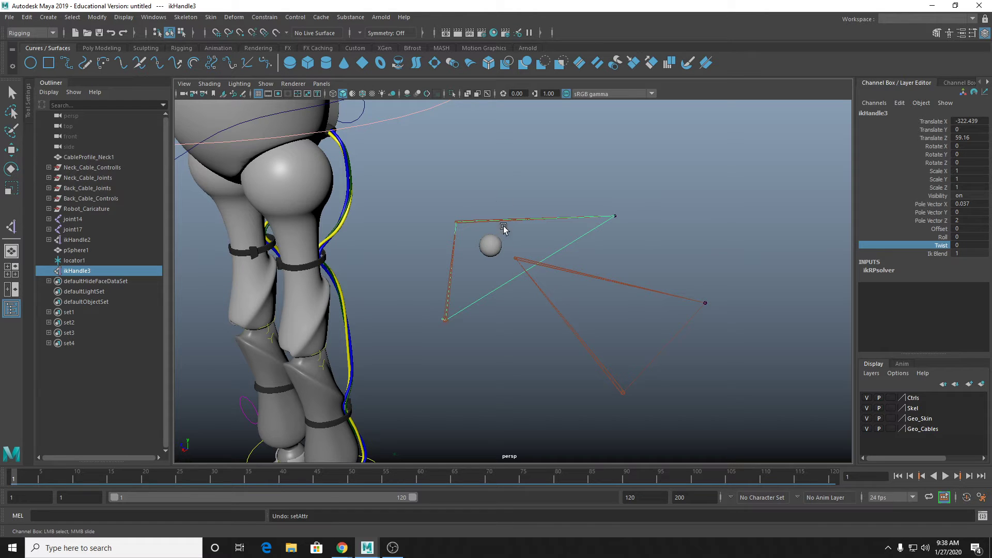
pyautogui.scroll(3, 516, 214)
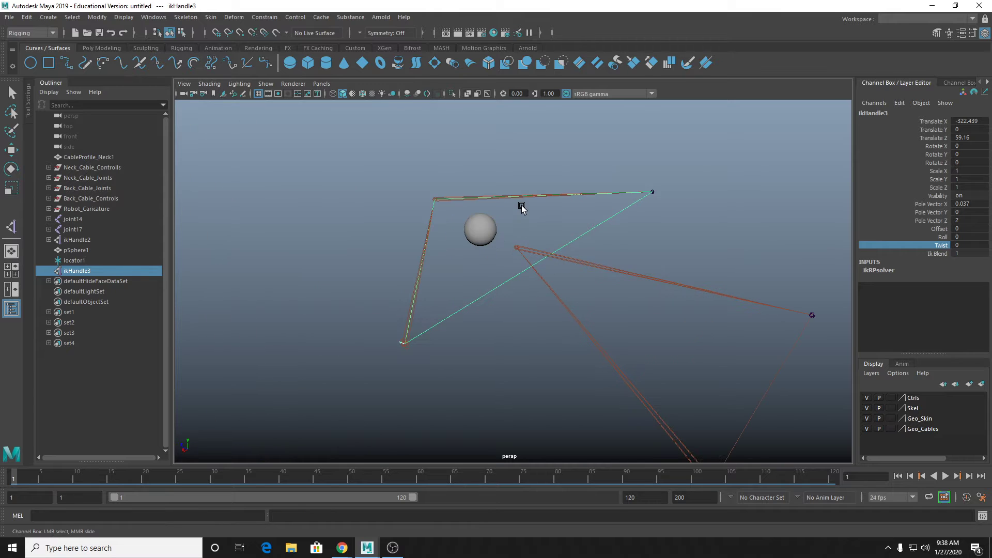
pyautogui.scroll(3, 519, 209)
pyautogui.keyDown('alt'); pyautogui.moveTo(501, 223); pyautogui.dragTo(518, 217); pyautogui.keyUp('alt')
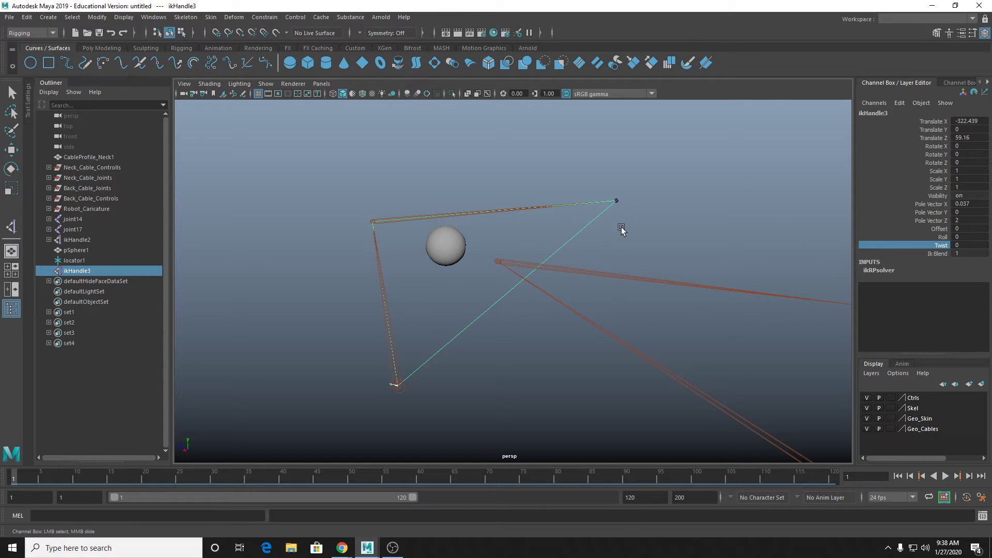
pyautogui.keyDown('alt'); pyautogui.moveTo(620, 228); pyautogui.dragTo(598, 230); pyautogui.keyUp('alt')
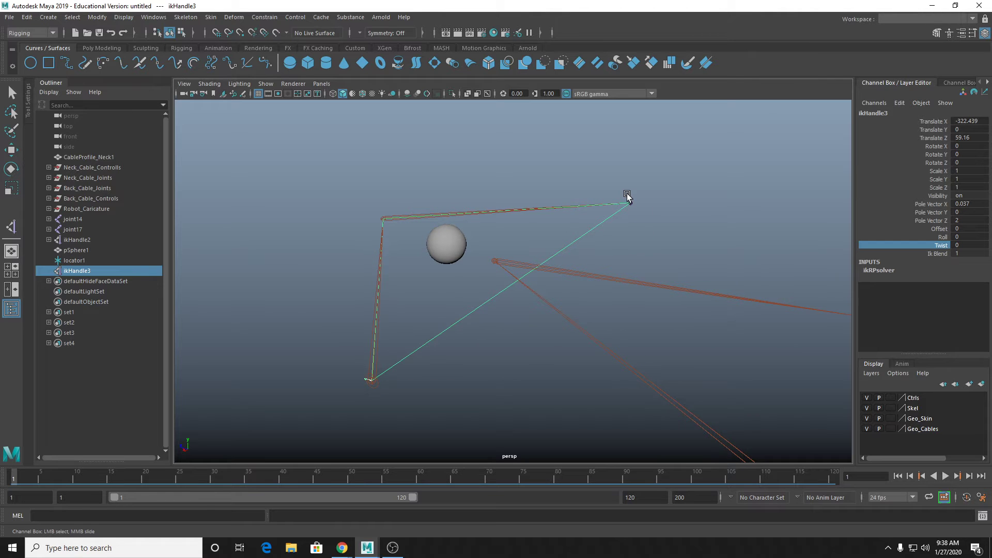
# Step: Test-move ikHandle3 to about X -199.19, Y -125.18, Z 172.91 and another free position, and undo the moves
pyautogui.scroll(-2, 571, 194)
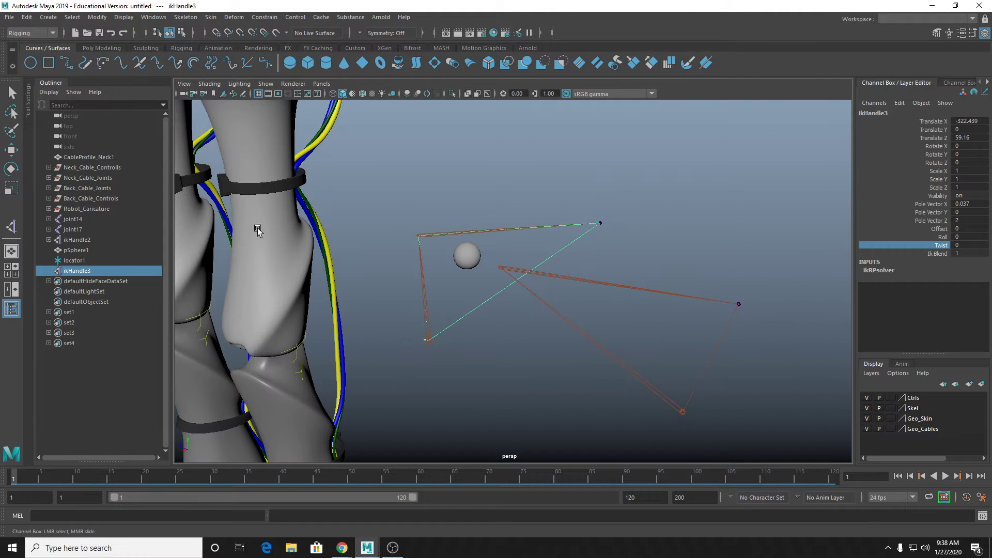
pyautogui.click(93, 272)
pyautogui.press('w')
pyautogui.moveTo(597, 222); pyautogui.dragTo(357, 424)
pyautogui.scroll(-3, 494, 325)
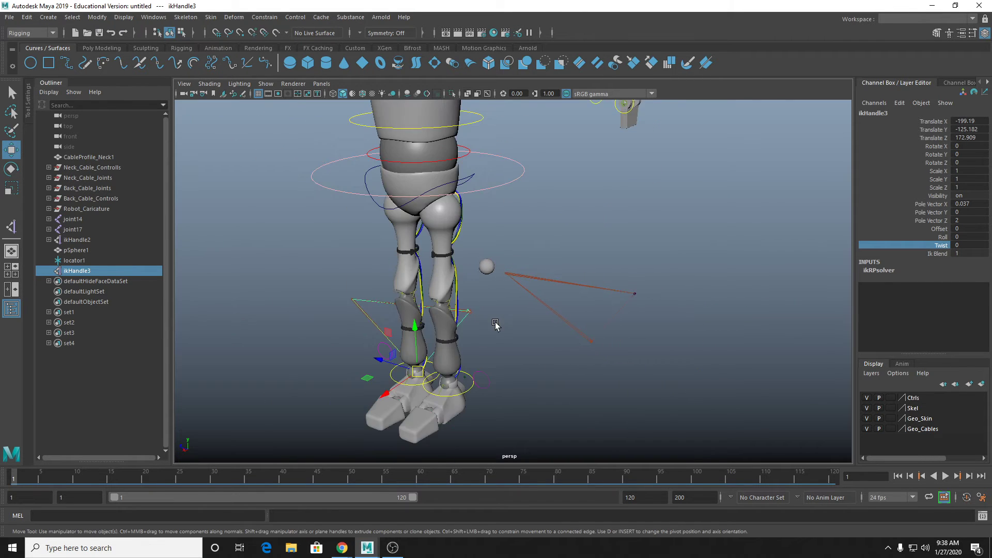
pyautogui.keyDown('alt'); pyautogui.moveTo(495, 324); pyautogui.dragTo(614, 207); pyautogui.keyUp('alt')
pyautogui.hotkey('ctrl', 'z')
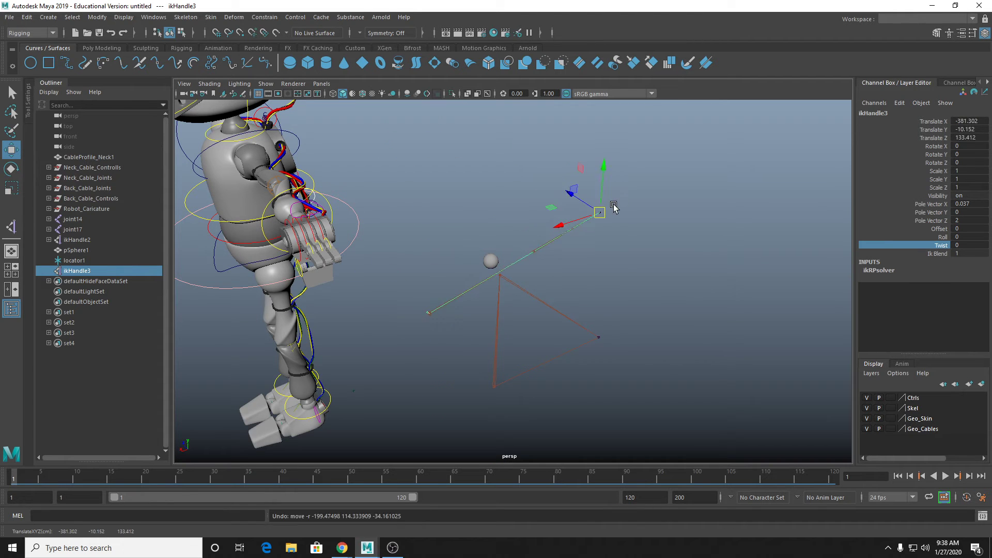
pyautogui.hotkey('ctrl', 'z')
pyautogui.hotkey('ctrl', 'z')
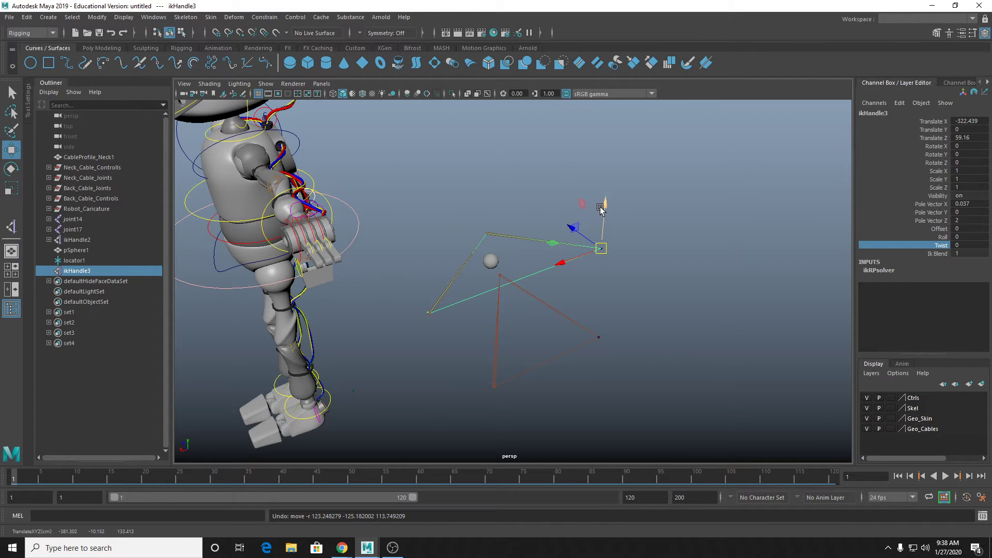
# Step: Test-move the pole-vector sphere to about X 0.47, Y 19.87, Z 8.27, and undo the move
pyautogui.scroll(4, 594, 225)
pyautogui.keyDown('alt'); pyautogui.moveTo(488, 290); pyautogui.dragTo(516, 290); pyautogui.keyUp('alt')
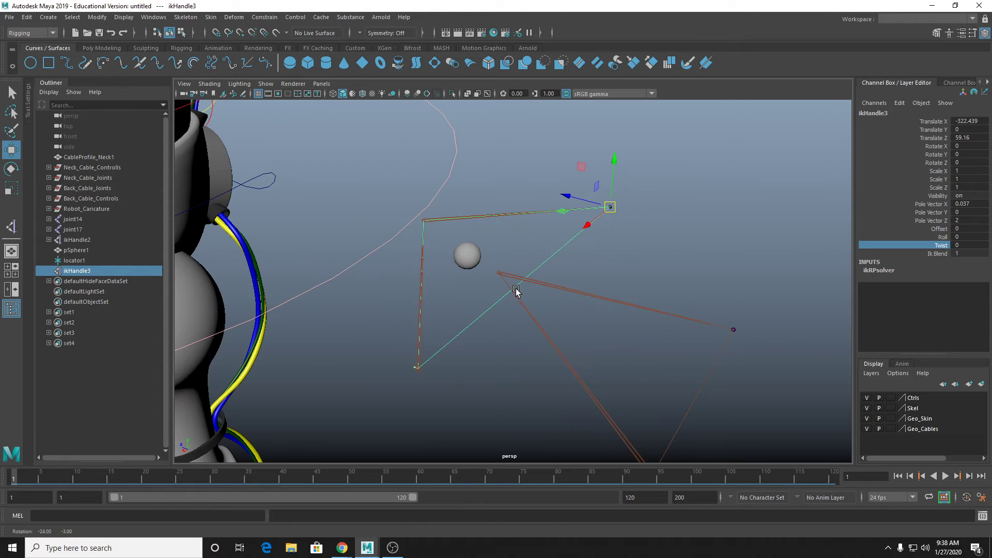
pyautogui.click(485, 256)
pyautogui.click(466, 257)
pyautogui.scroll(-3, 537, 308)
pyautogui.keyDown('alt'); pyautogui.moveTo(542, 313); pyautogui.dragTo(526, 278, button='middle'); pyautogui.keyUp('alt')
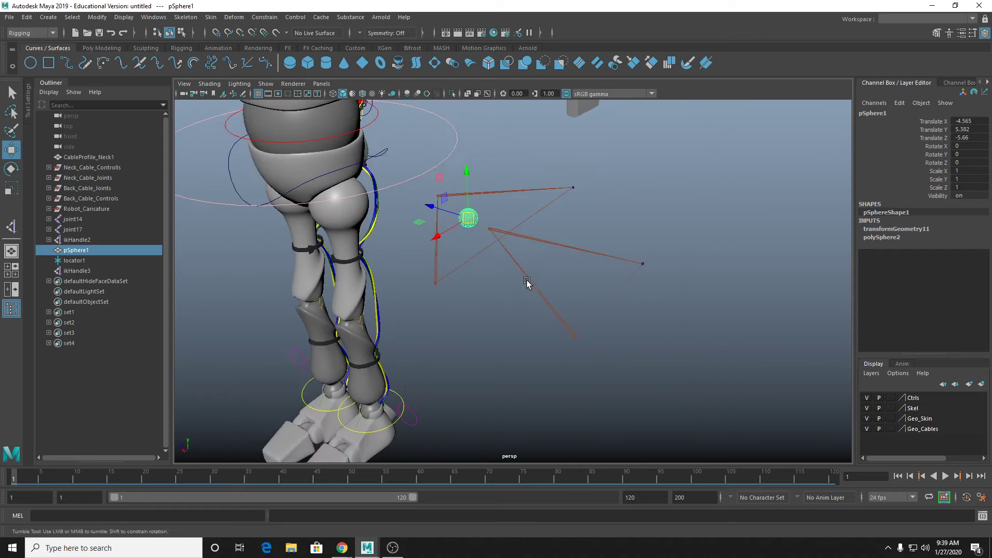
pyautogui.keyDown('alt'); pyautogui.moveTo(525, 279); pyautogui.dragTo(491, 269); pyautogui.keyUp('alt')
pyautogui.moveTo(484, 210); pyautogui.dragTo(469, 189)
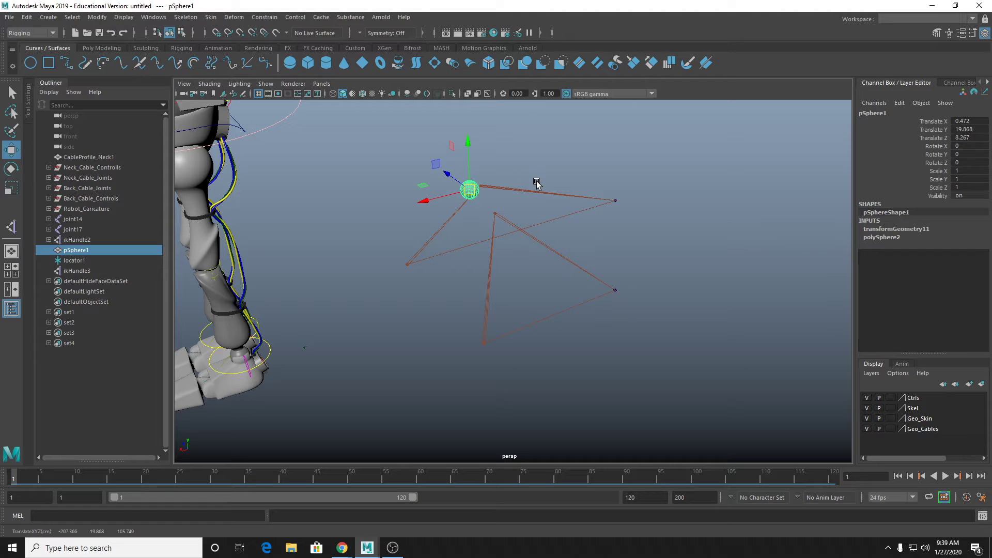
pyautogui.hotkey('ctrl', 'z')
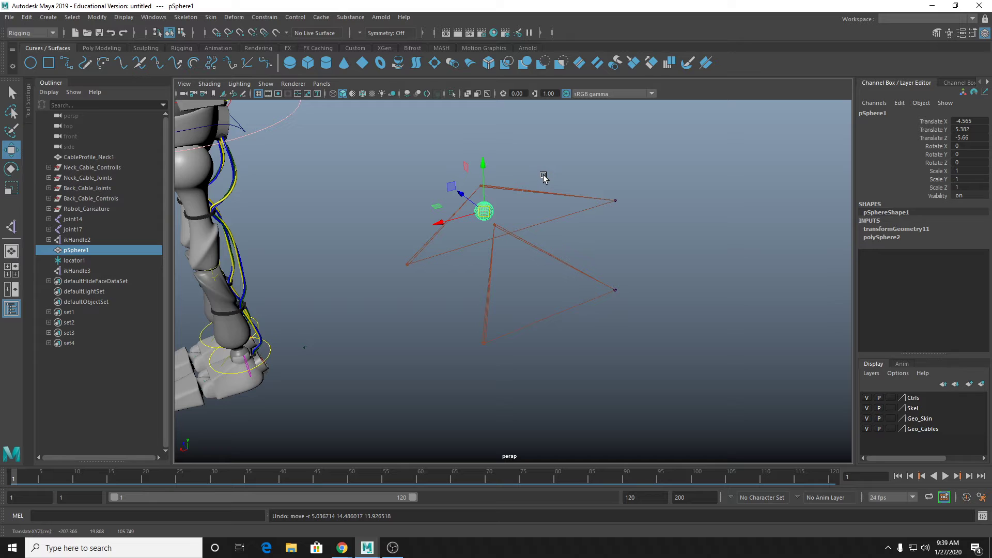
pyautogui.scroll(3, 552, 182)
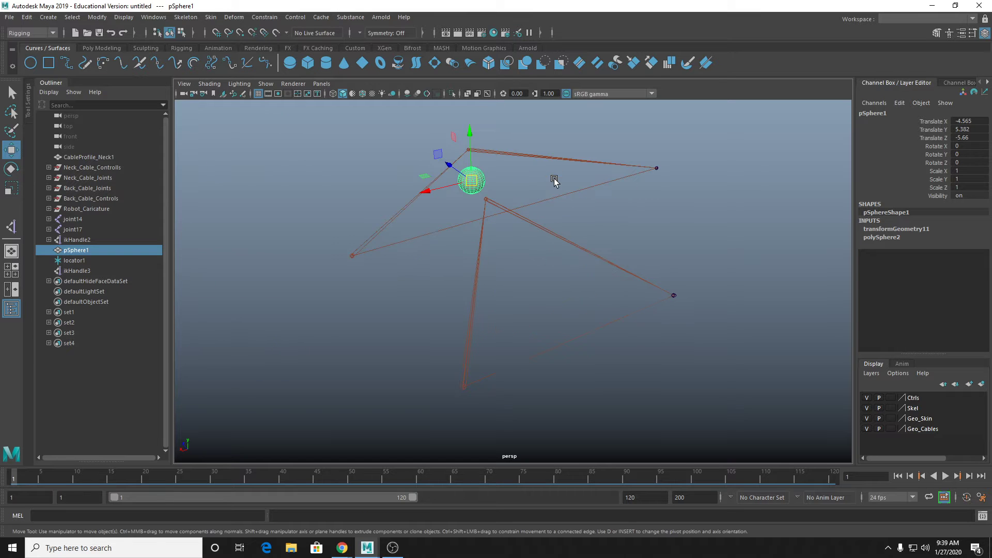
pyautogui.scroll(2, 539, 212)
pyautogui.keyDown('alt'); pyautogui.moveTo(540, 211); pyautogui.dragTo(538, 215, button='middle'); pyautogui.keyUp('alt')
pyautogui.moveTo(549, 236)
pyautogui.keyDown('alt'); pyautogui.mouseDown()
pyautogui.moveTo(563, 248)
pyautogui.moveTo(545, 241)
pyautogui.mouseUp(); pyautogui.keyUp('alt')
pyautogui.keyDown('alt'); pyautogui.moveTo(545, 241); pyautogui.dragTo(531, 230, button='middle'); pyautogui.keyUp('alt')
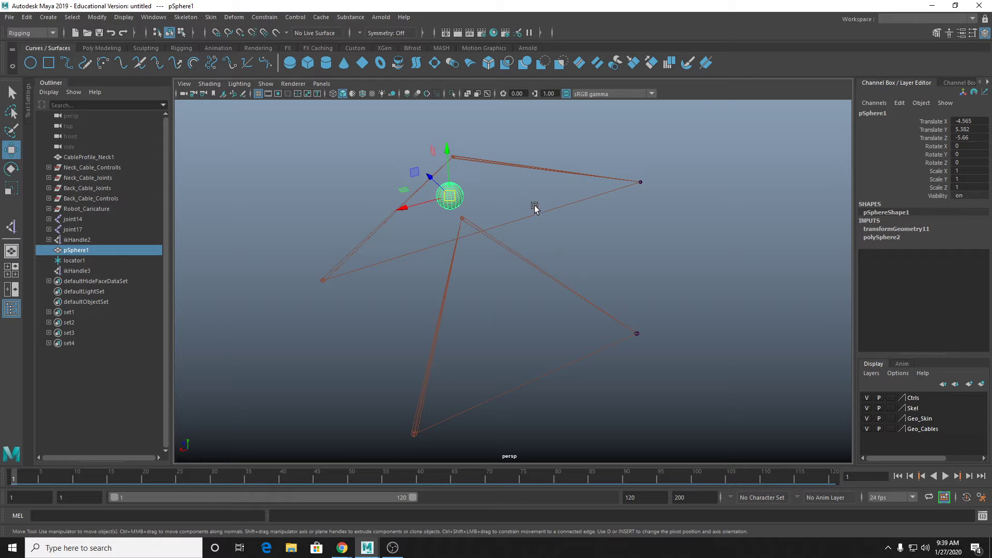
pyautogui.keyDown('alt'); pyautogui.moveTo(538, 202); pyautogui.dragTo(633, 256); pyautogui.keyUp('alt')
pyautogui.click(635, 258)
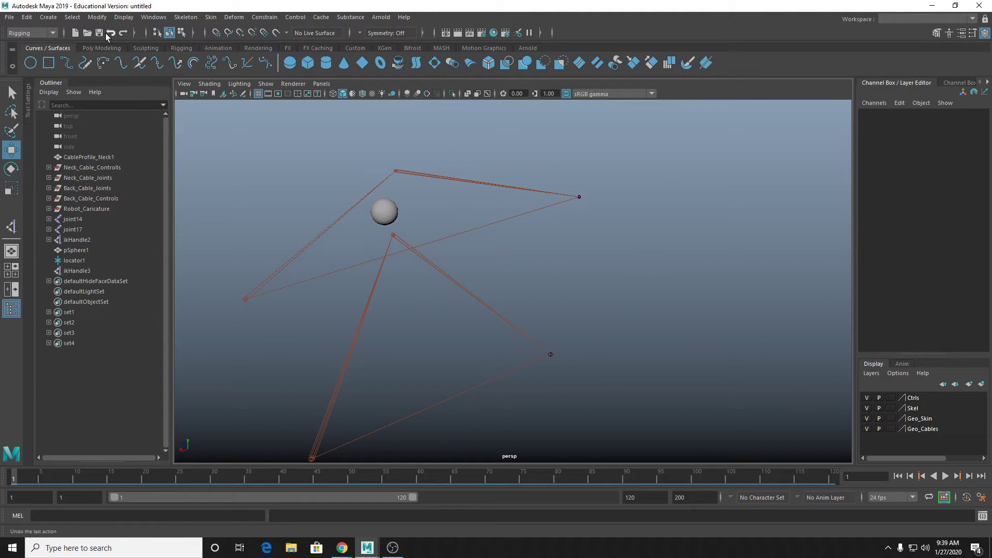
# Step: Select the sphere, close the extra Channel Box and Layer Editor panels, and dock the Attribute Editor beside the remaining Channel Box / Layer Editor
pyautogui.click(383, 204)
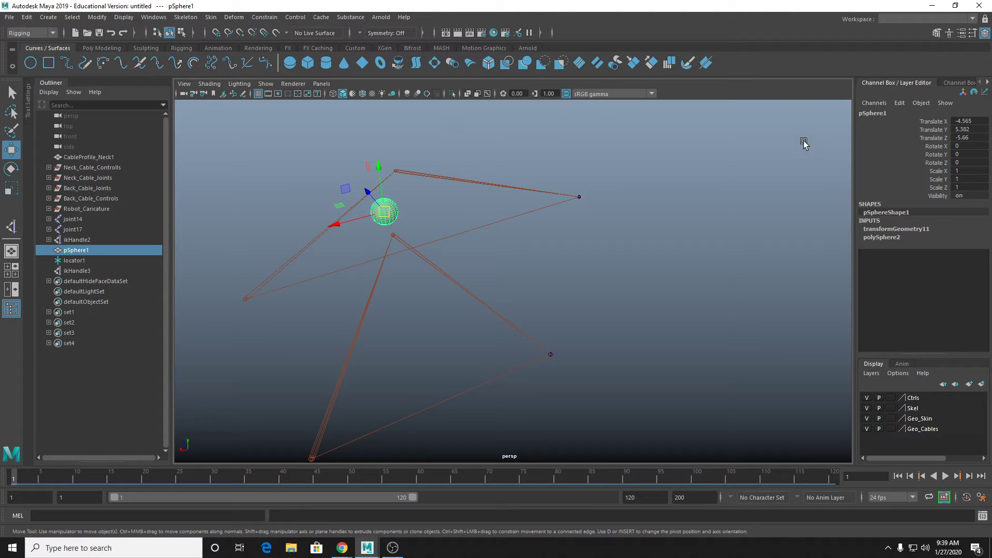
pyautogui.moveTo(971, 82); pyautogui.dragTo(546, 160)
pyautogui.click(881, 143)
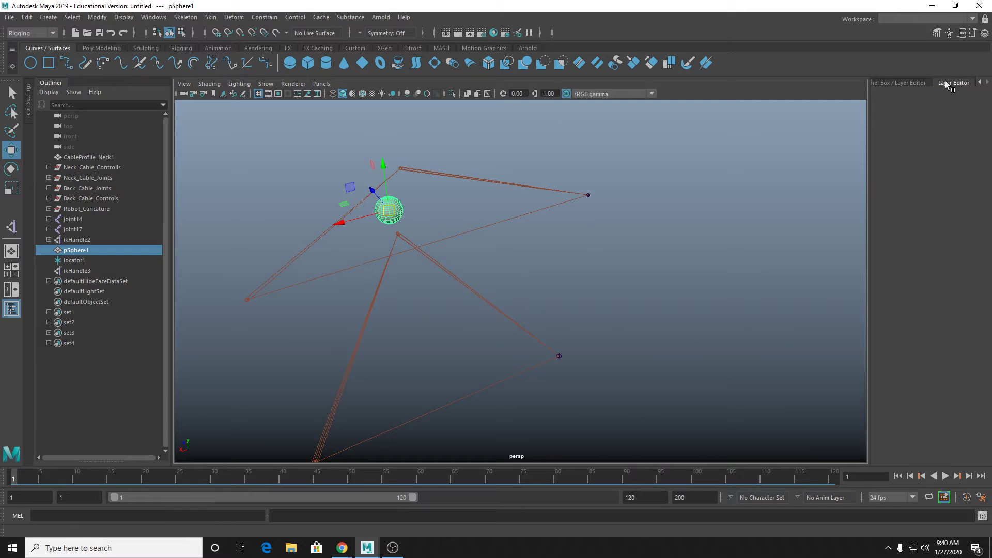
pyautogui.moveTo(945, 82); pyautogui.dragTo(770, 140)
pyautogui.click(724, 131)
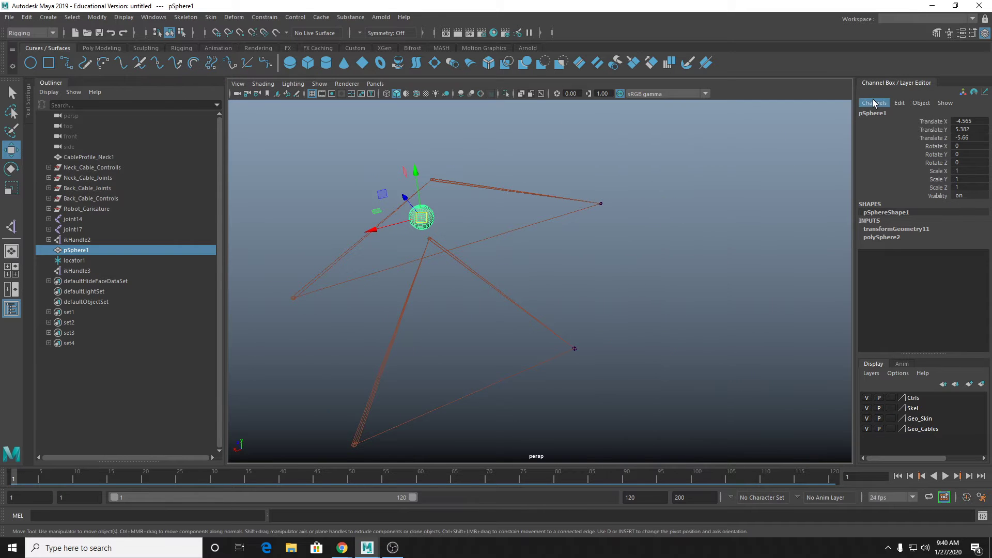
pyautogui.hotkey('ctrl', 'a')
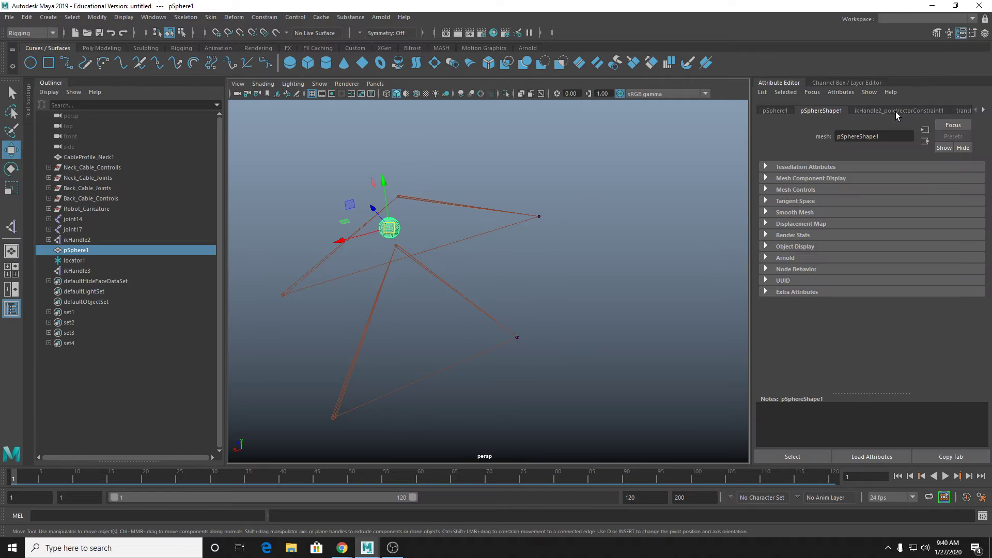
pyautogui.click(819, 90)
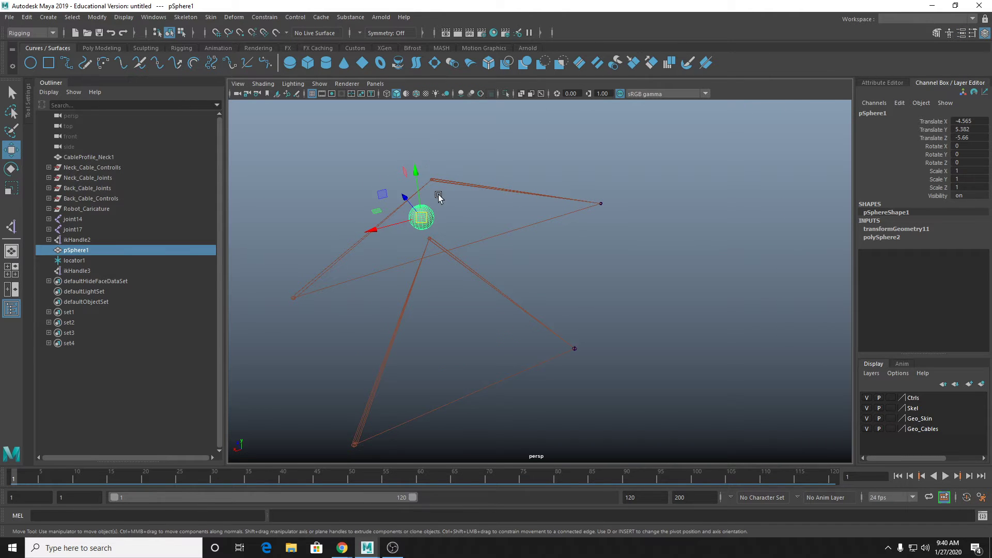
# Step: Select the robot's left ankle control L_Ankle_IK and test-scrub its Twist
pyautogui.scroll(3, 444, 215)
pyautogui.keyDown('alt'); pyautogui.moveTo(465, 217); pyautogui.dragTo(580, 231, button='middle'); pyautogui.keyUp('alt')
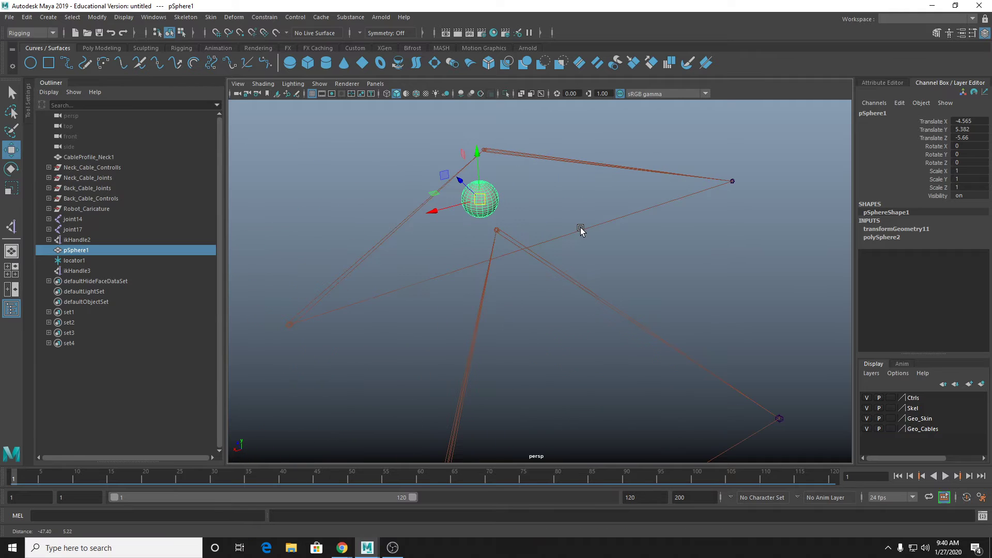
pyautogui.scroll(-8, 580, 230)
pyautogui.keyDown('alt'); pyautogui.moveTo(476, 288); pyautogui.dragTo(500, 276); pyautogui.keyUp('alt')
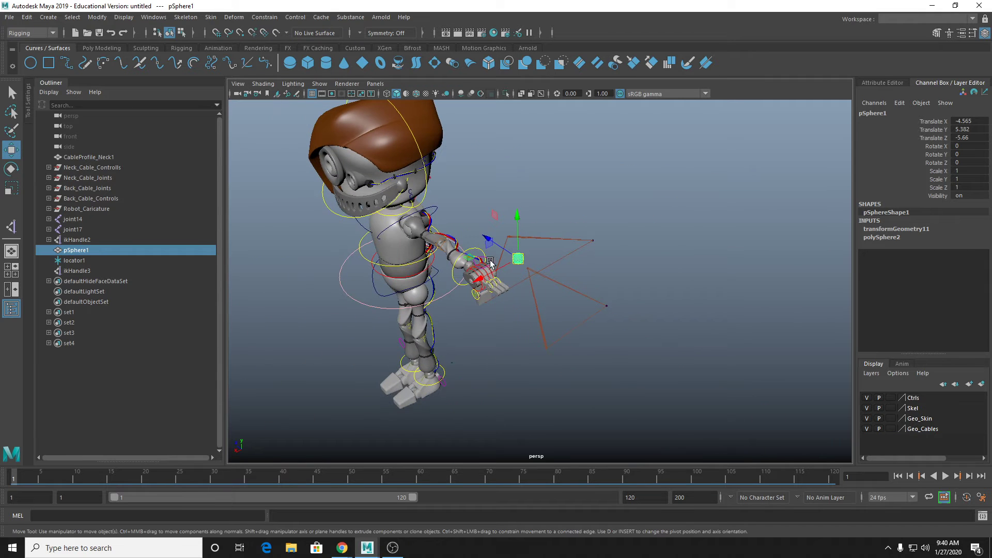
pyautogui.click(446, 374)
pyautogui.press('f')
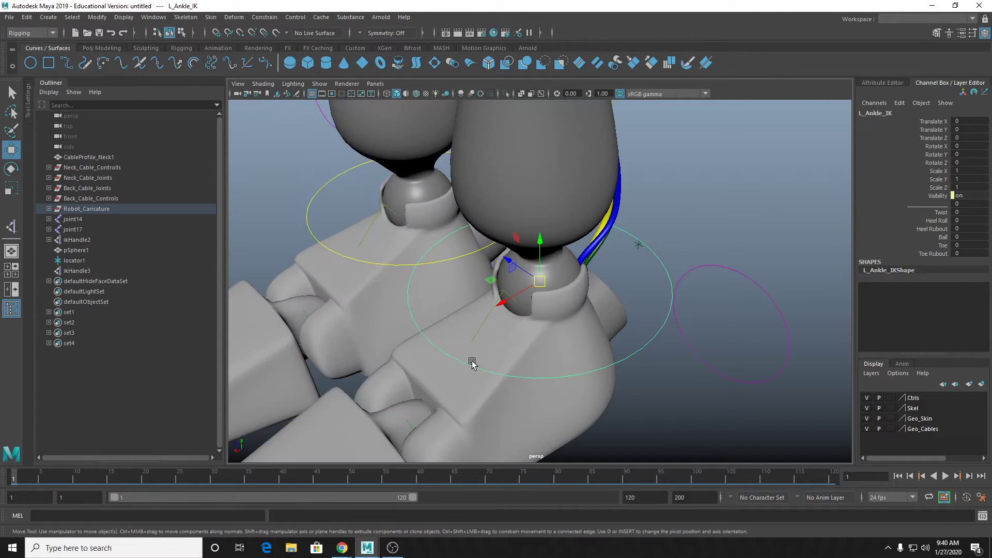
pyautogui.scroll(-3, 471, 361)
pyautogui.keyDown('alt'); pyautogui.moveTo(595, 289); pyautogui.dragTo(573, 281); pyautogui.keyUp('alt')
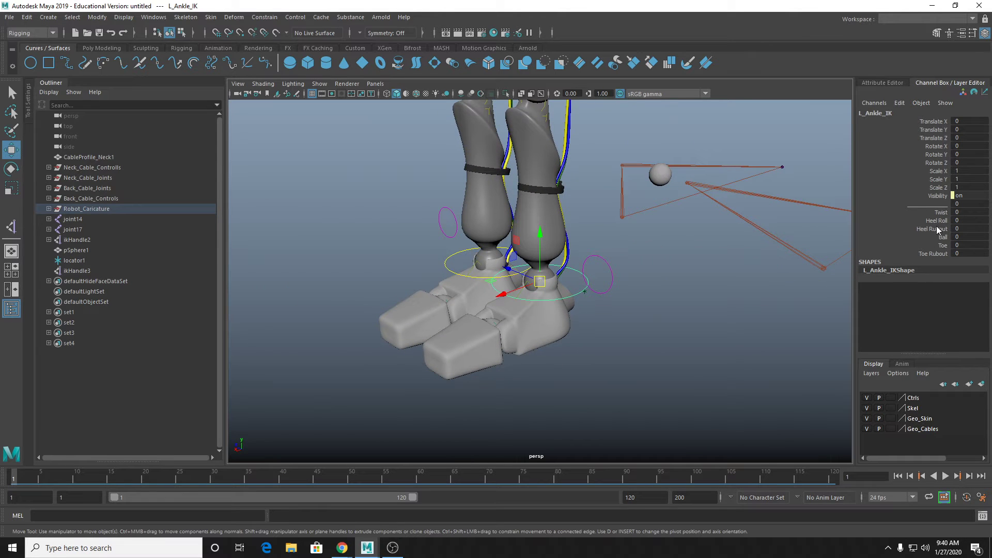
pyautogui.click(939, 212)
pyautogui.moveTo(648, 219); pyautogui.dragTo(731, 310, button='middle')
# Step: Set IKFKSwitch to 0 on the left leg's switch control L_Leg_Switch
pyautogui.click(603, 396)
pyautogui.press('w')
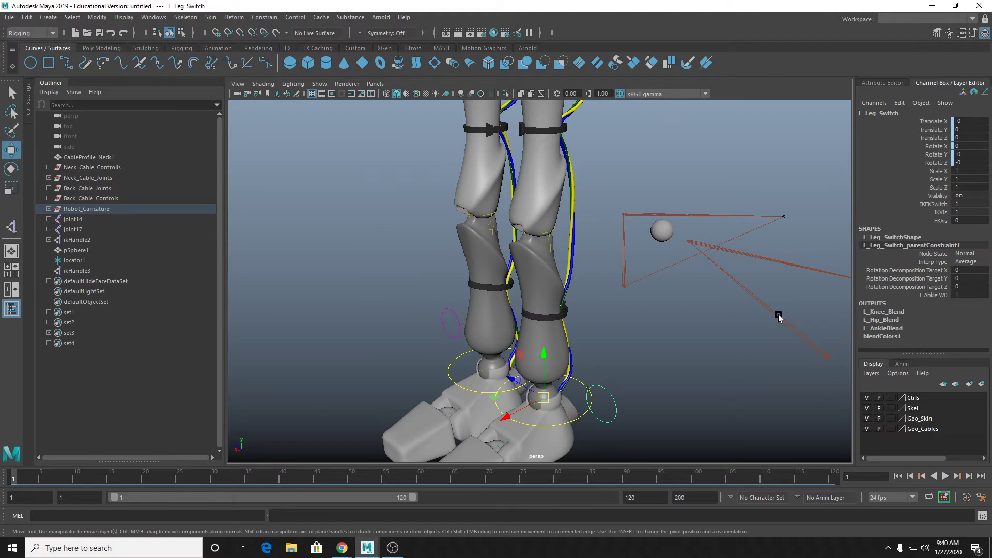
pyautogui.click(936, 204)
pyautogui.moveTo(718, 283); pyautogui.dragTo(619, 398, button='middle')
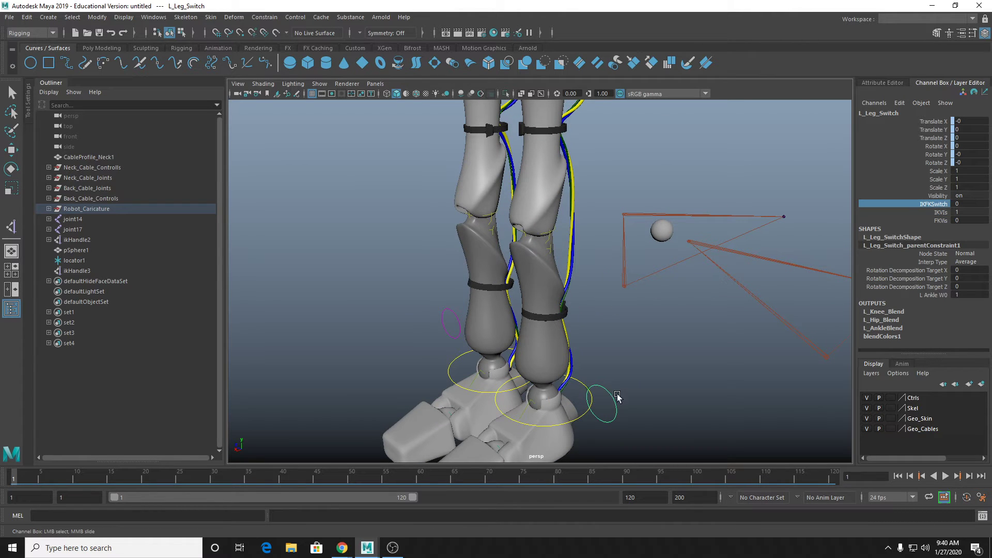
# Step: Set L_Ankle_IK's Heel Roll to 15.3 and return L_Leg_Switch's IKFKSwitch to 1
pyautogui.click(580, 382)
pyautogui.click(938, 220)
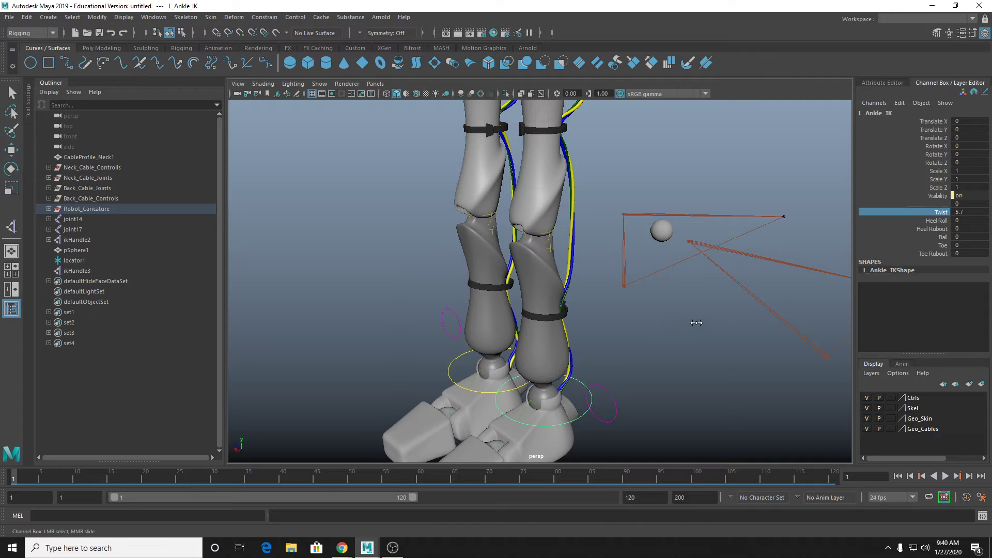
pyautogui.hotkey('ctrl', 'z')
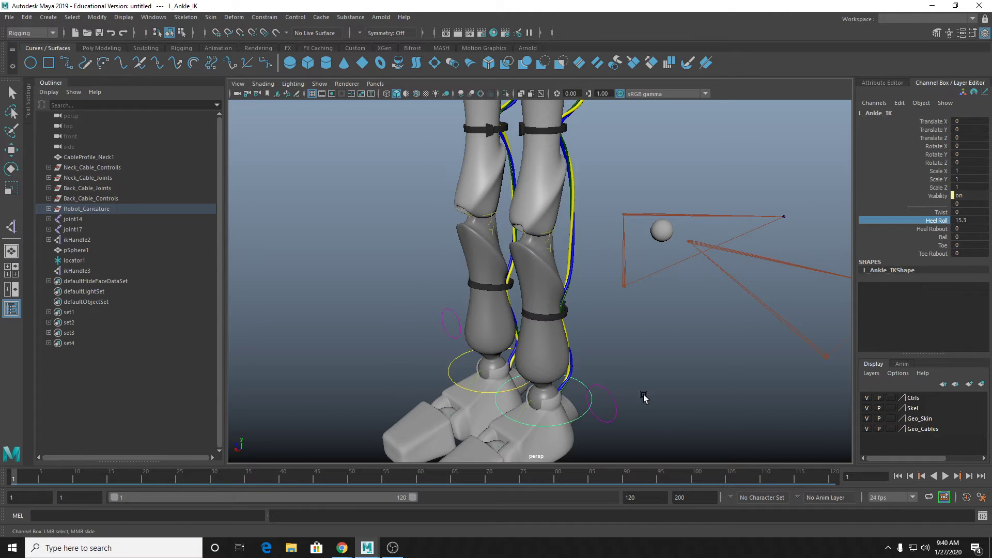
pyautogui.click(600, 390)
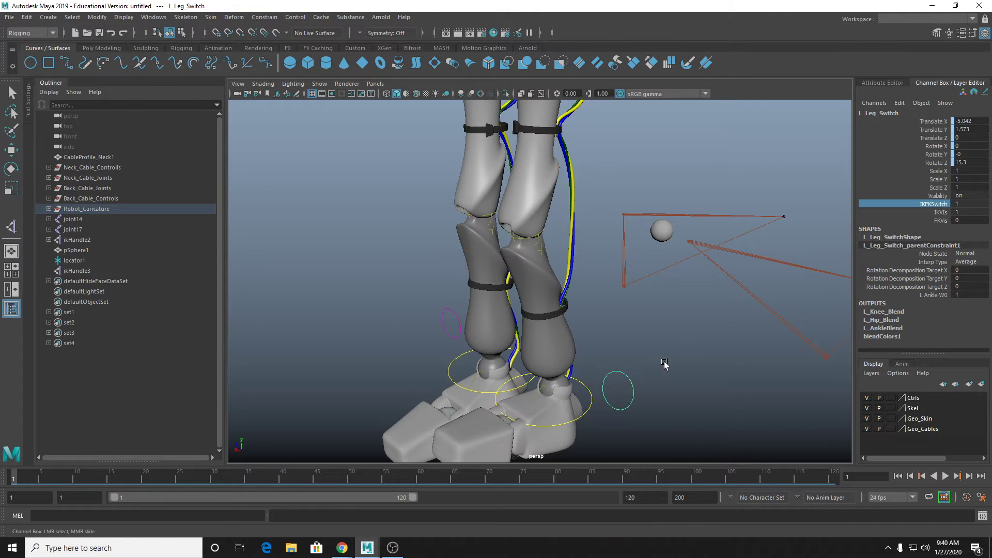
# Step: Test-scrub further Heel Roll and Heel Rubout on L_Ankle_IK, and undo those changes
pyautogui.click(587, 393)
pyautogui.press('w')
pyautogui.keyDown('alt'); pyautogui.moveTo(662, 336); pyautogui.dragTo(687, 244, button='middle'); pyautogui.keyUp('alt')
pyautogui.click(938, 220)
pyautogui.moveTo(813, 261); pyautogui.dragTo(983, 245, button='middle')
pyautogui.hotkey('ctrl', 'z')
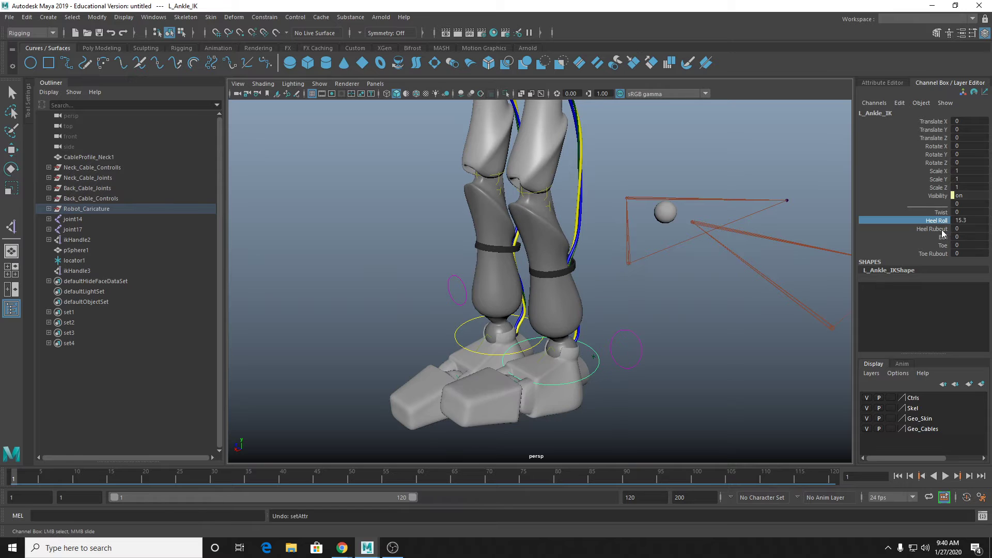
pyautogui.click(935, 229)
pyautogui.hotkey('ctrl', 'z')
pyautogui.hotkey('ctrl', 'z')
pyautogui.hotkey('ctrl', 'z')
# Step: Set L_Ankle_IK's Ball attribute to -63 to lift the heel and bend the left knee
pyautogui.click(941, 236)
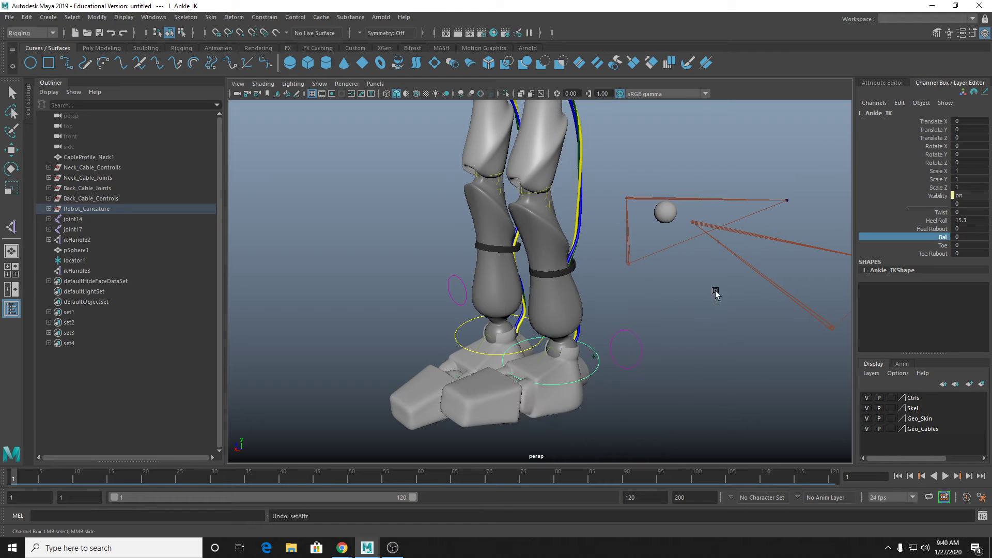
pyautogui.moveTo(715, 290); pyautogui.dragTo(374, 318, button='middle')
pyautogui.scroll(-1, 507, 321)
pyautogui.keyDown('alt'); pyautogui.moveTo(554, 345); pyautogui.dragTo(522, 331); pyautogui.keyUp('alt')
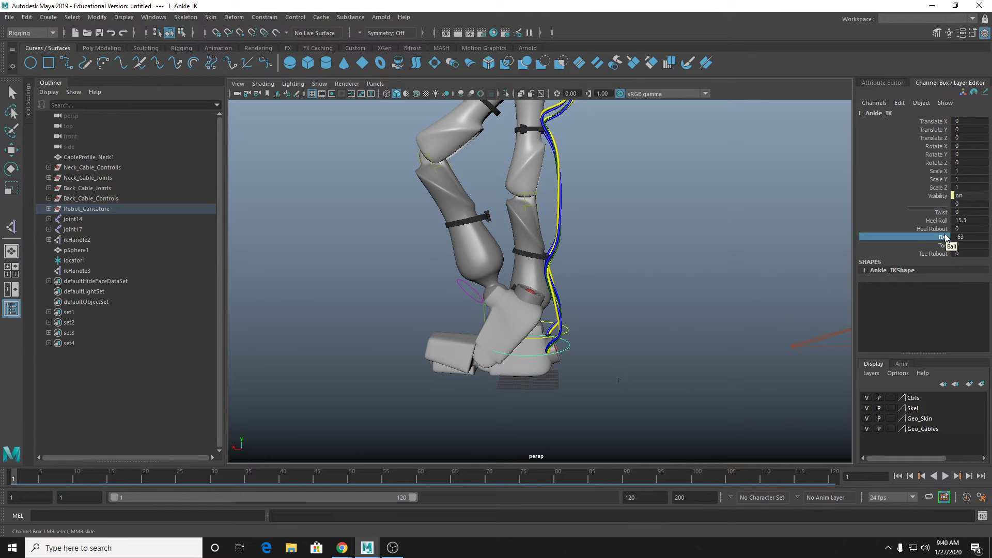
pyautogui.keyDown('alt'); pyautogui.moveTo(525, 368); pyautogui.dragTo(562, 337); pyautogui.keyUp('alt')
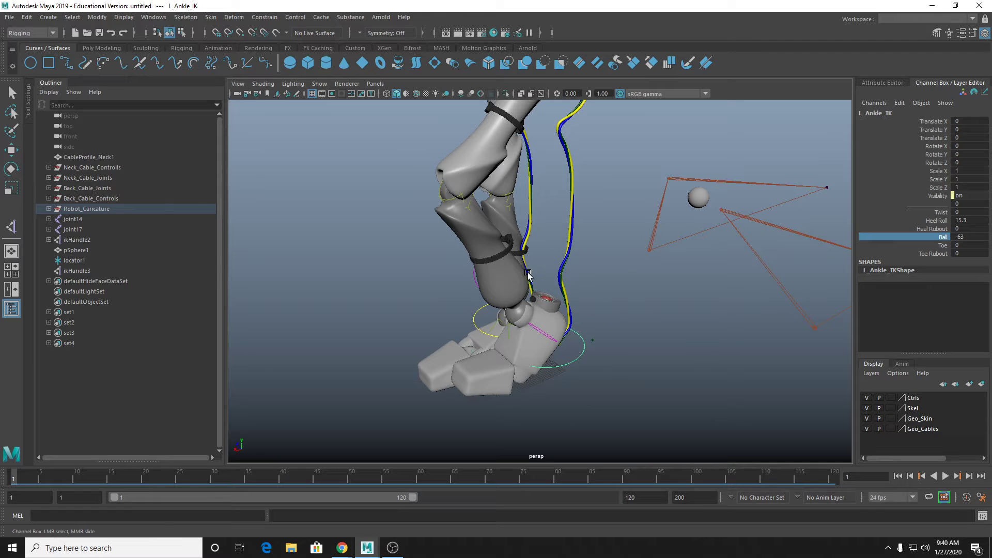
# Step: Select and frame the pole-vector sphere, and begin adding a custom attribute to it with the long name "Something"
pyautogui.scroll(-1, 615, 276)
pyautogui.keyDown('alt'); pyautogui.moveTo(603, 221); pyautogui.dragTo(593, 325, button='middle'); pyautogui.keyUp('alt')
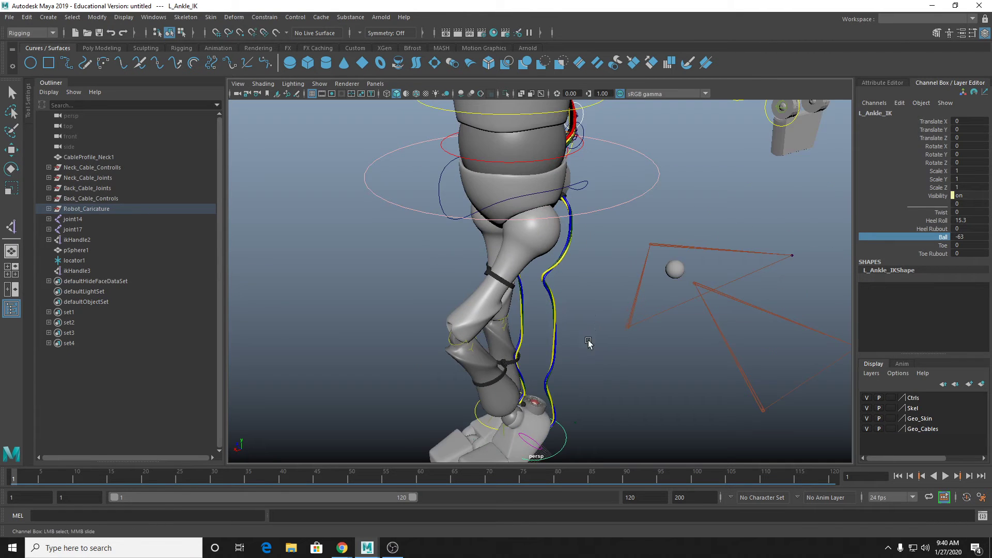
pyautogui.scroll(-5, 587, 310)
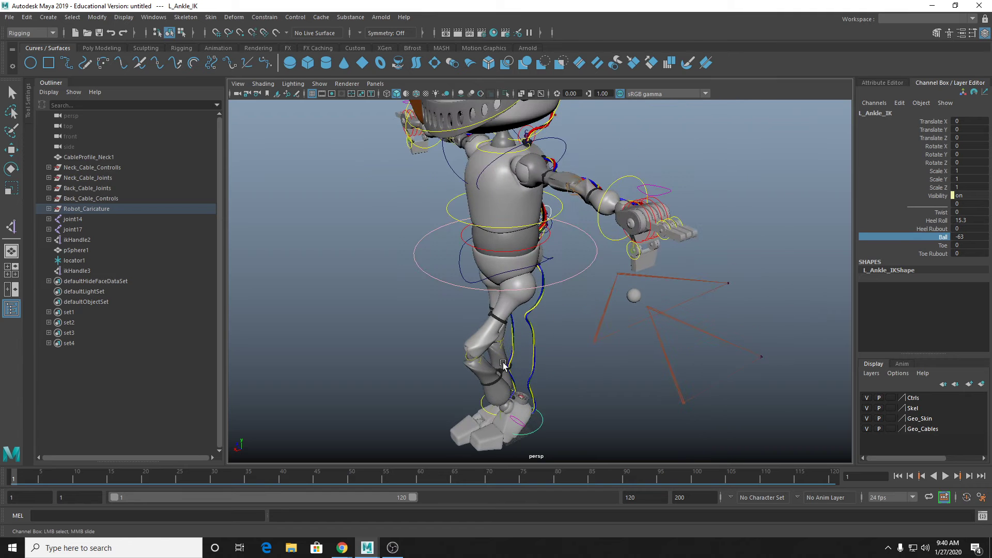
pyautogui.keyDown('alt'); pyautogui.moveTo(664, 184); pyautogui.dragTo(586, 216, button='middle'); pyautogui.keyUp('alt')
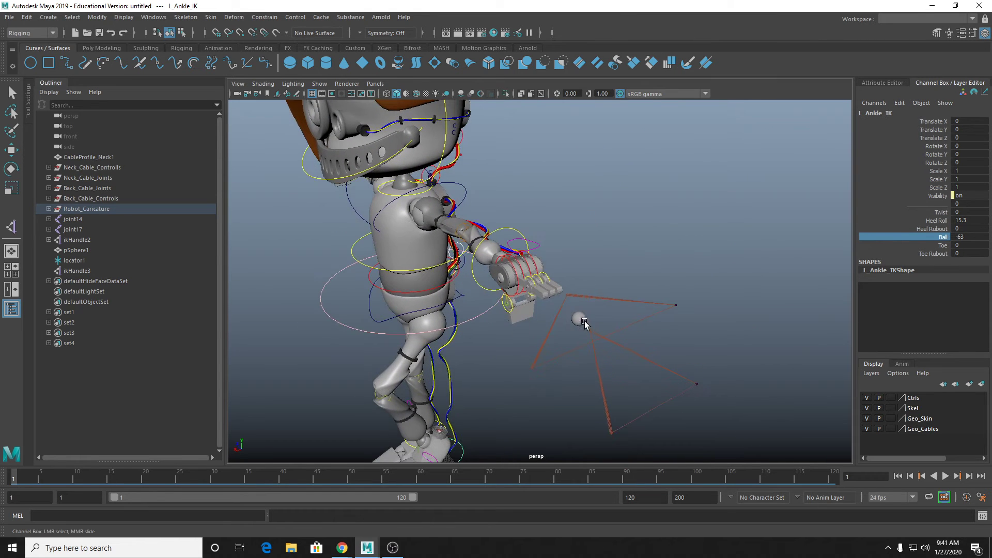
pyautogui.click(584, 321)
pyautogui.press('w')
pyautogui.press('f')
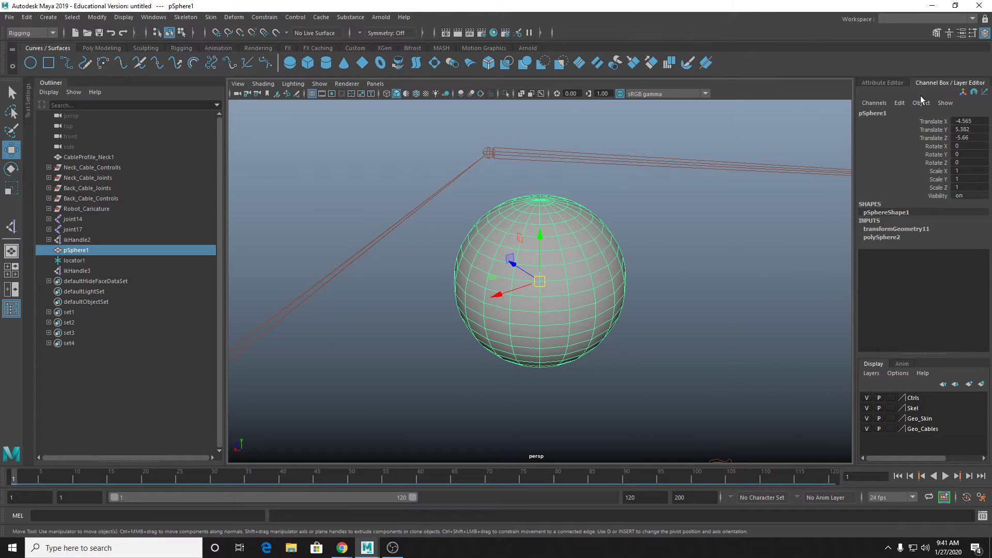
pyautogui.click(899, 103)
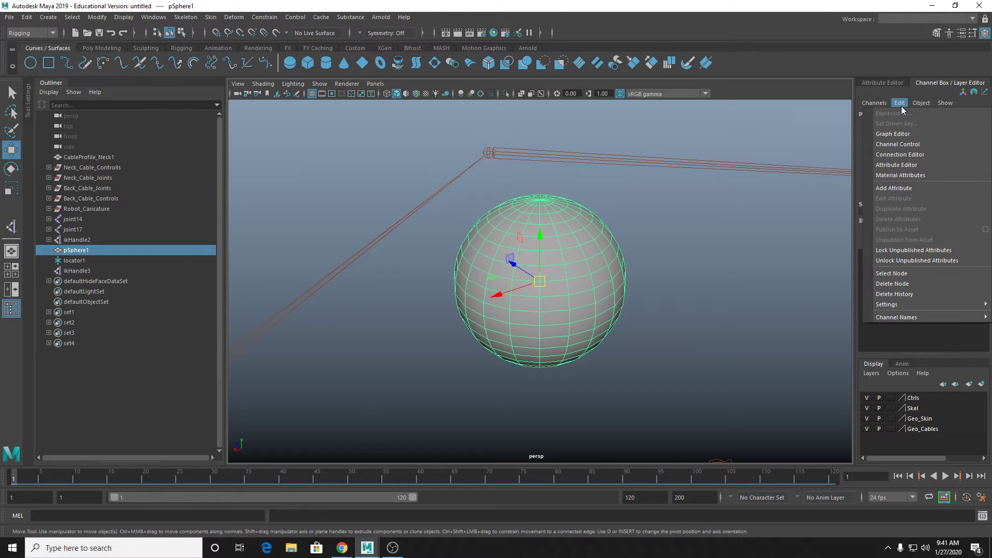
pyautogui.click(894, 188)
pyautogui.moveTo(370, 191); pyautogui.dragTo(321, 115)
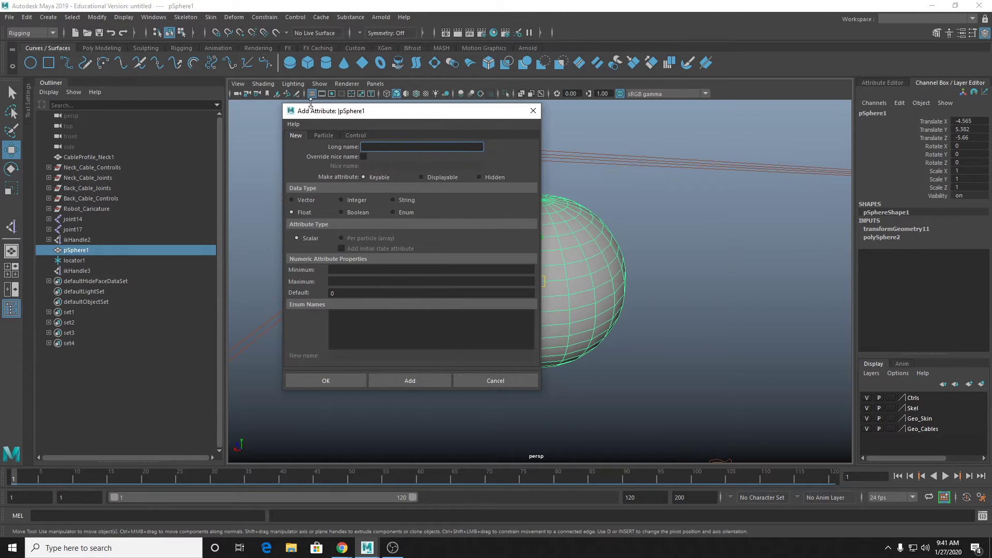
pyautogui.write('Something')
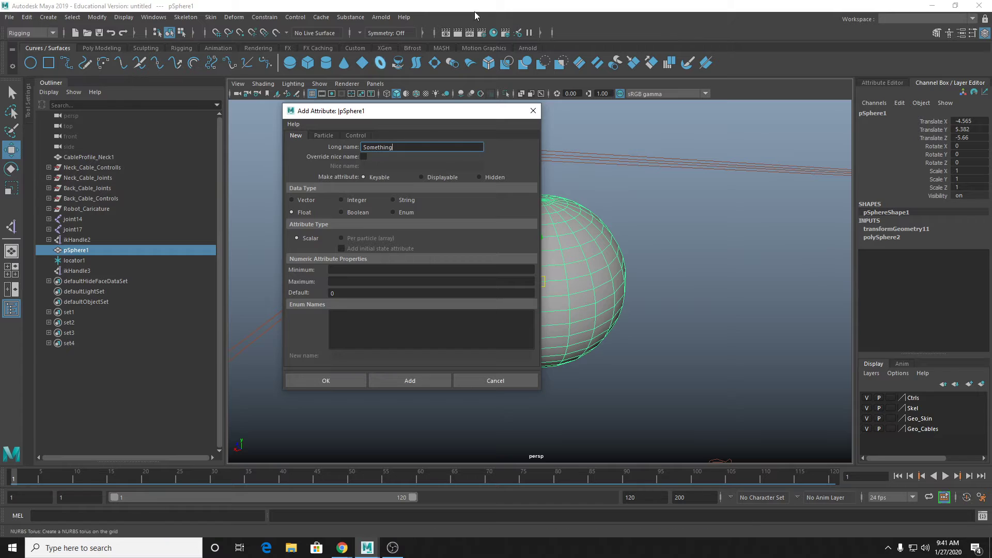
pyautogui.moveTo(443, 114); pyautogui.dragTo(363, 92)
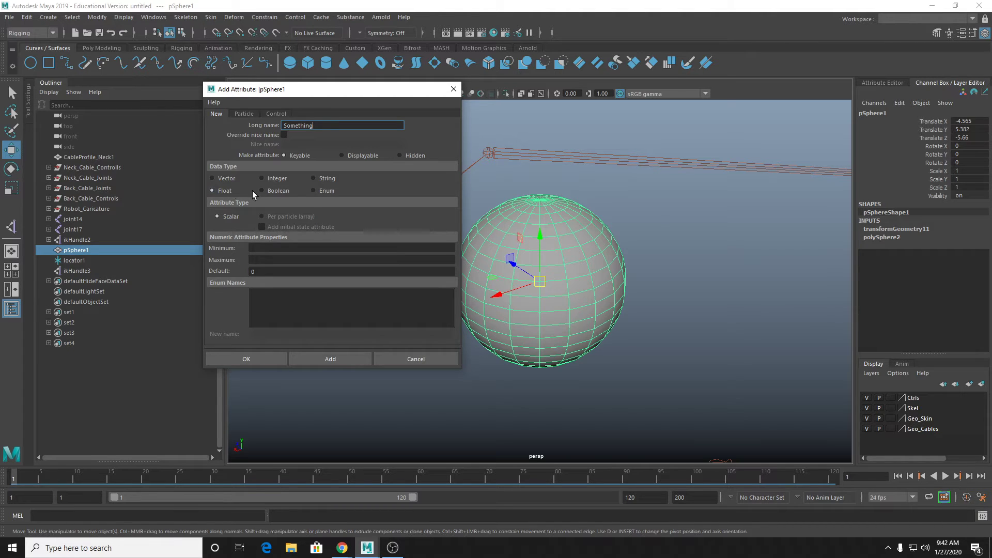
# Step: Try the Boolean, Integer, String and Enum data types for the new attribute, and return to Float
pyautogui.click(272, 193)
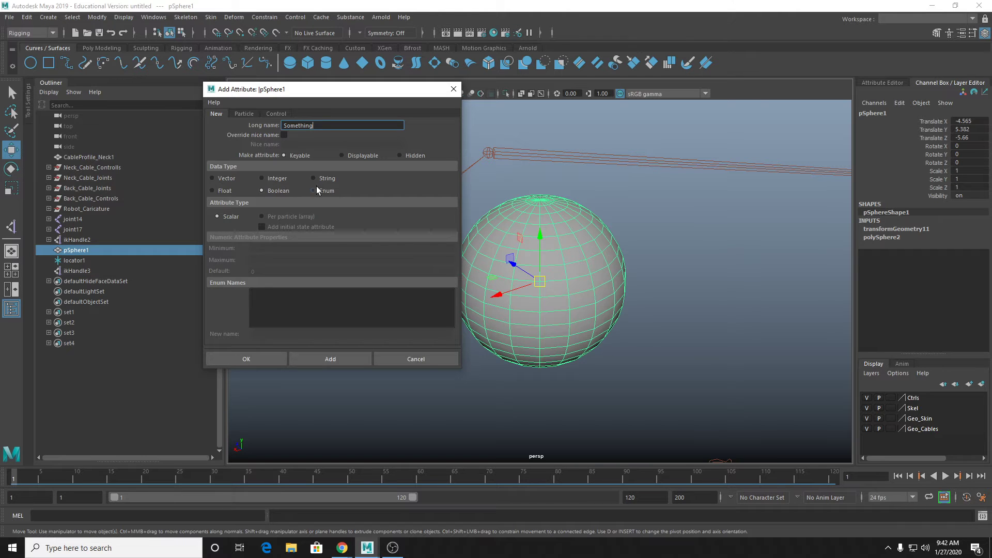
pyautogui.click(284, 178)
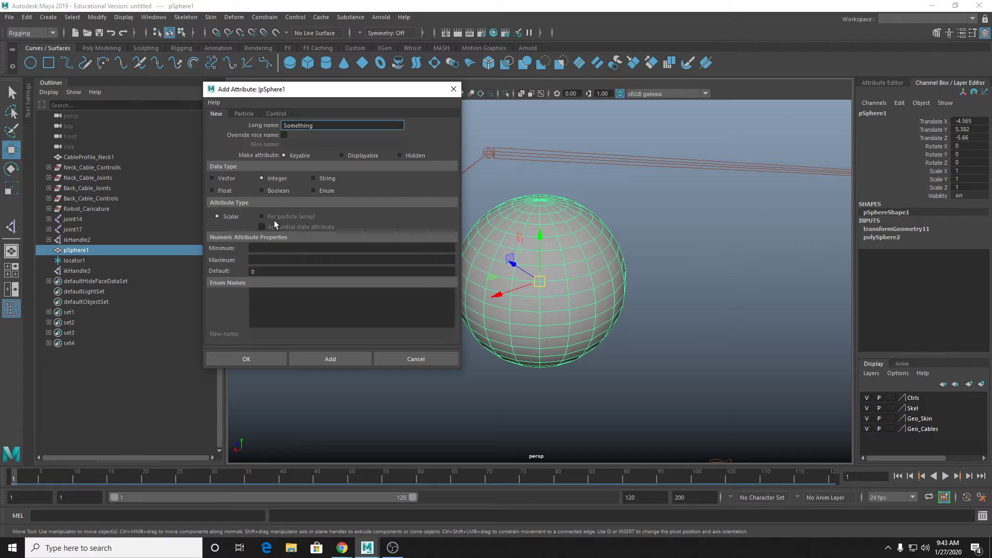
pyautogui.click(279, 191)
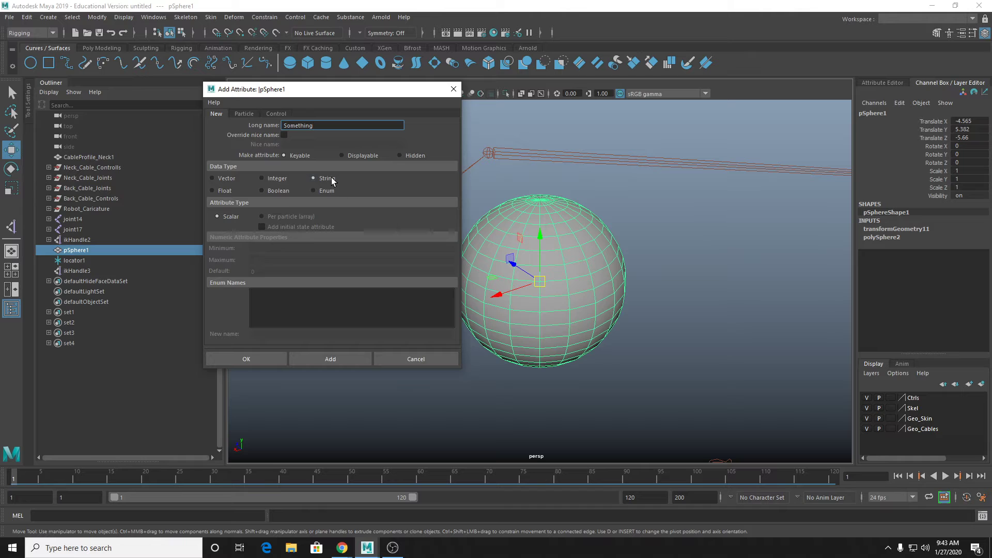
pyautogui.click(313, 178)
pyautogui.click(318, 190)
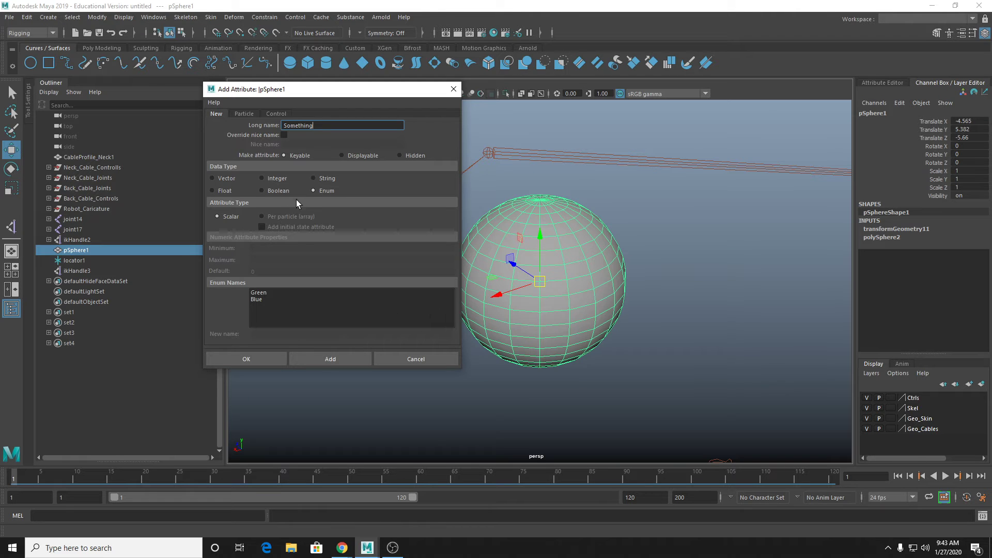
pyautogui.click(243, 188)
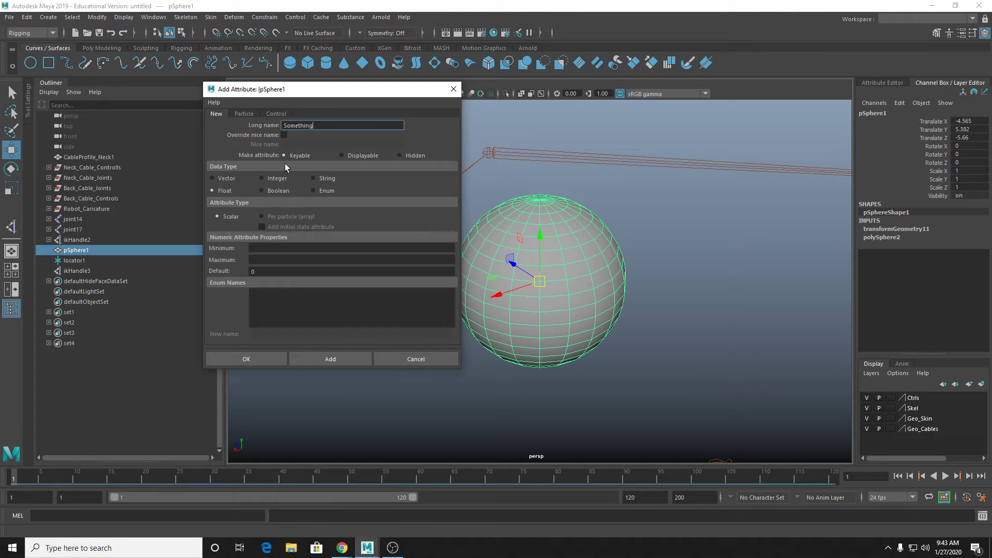
# Step: Add a keyable float attribute named "Something float" to the sphere, with default 0 and no minimum or maximum
pyautogui.write('float')
pyautogui.click(279, 247)
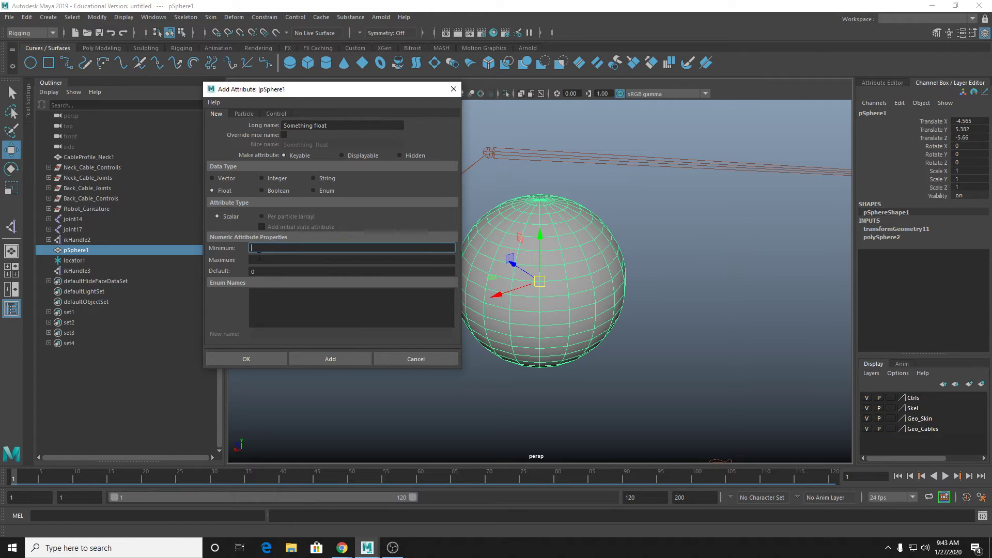
pyautogui.write('0')
pyautogui.click(258, 272)
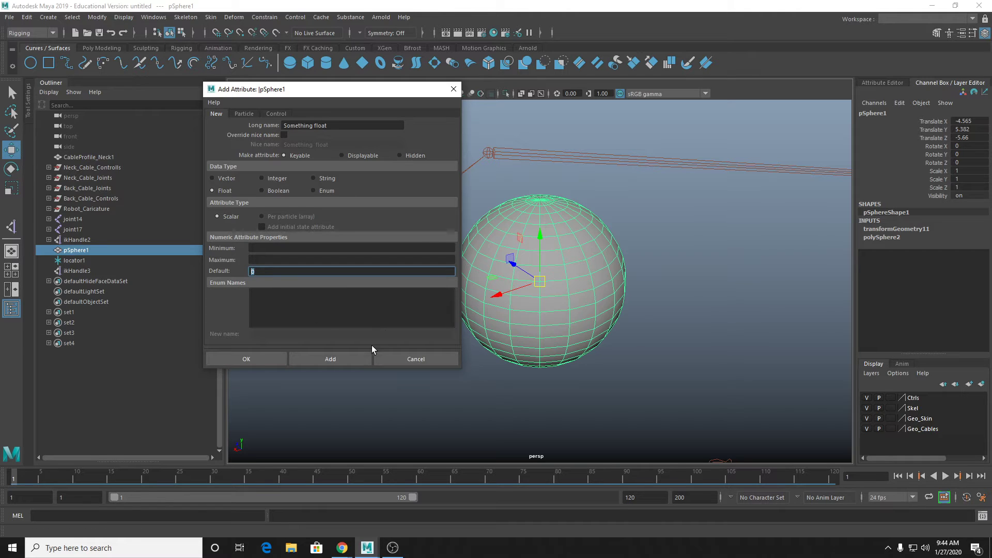
pyautogui.click(351, 361)
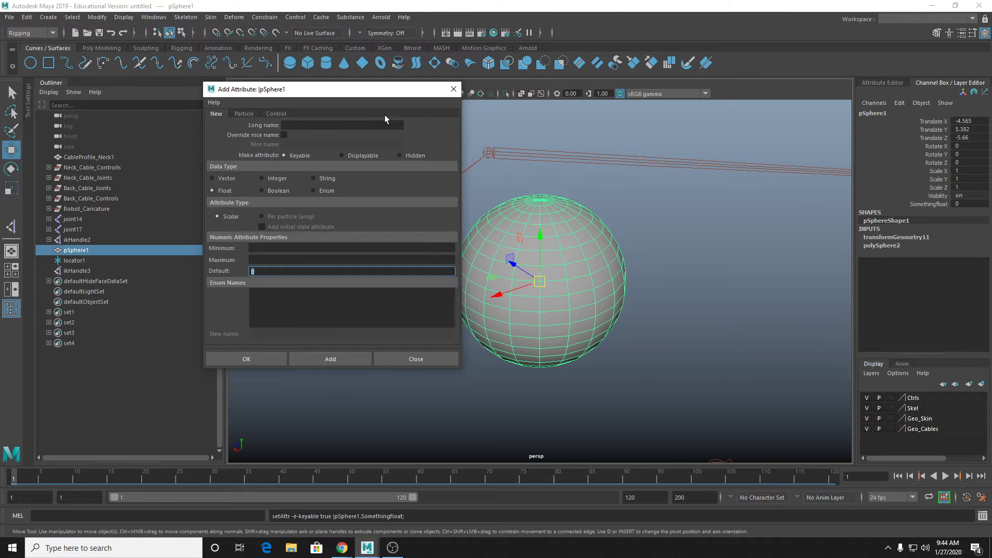
# Step: Add a keyable integer attribute named "something int" to the sphere, with minimum 0, maximum 1 and default 0
pyautogui.click(343, 125)
pyautogui.write('somet')
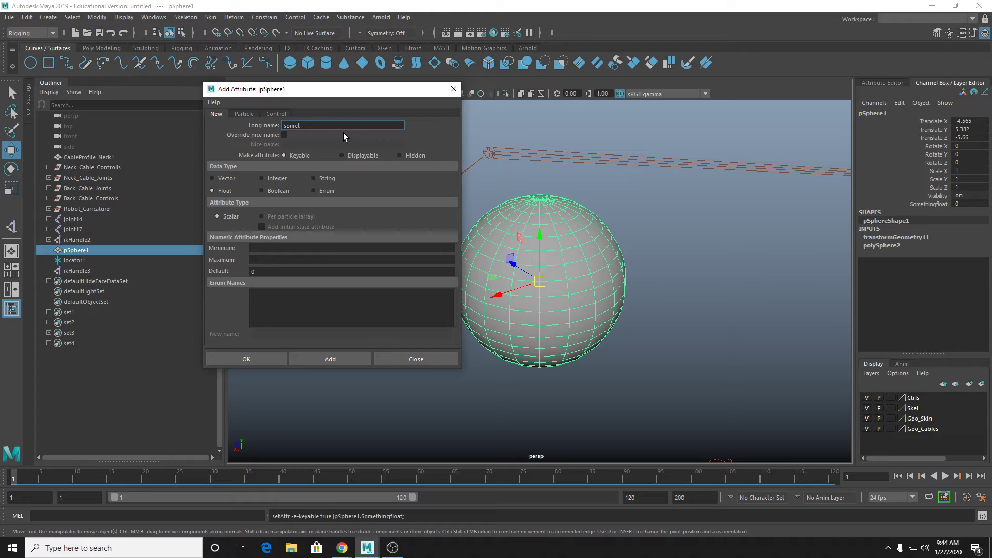
pyautogui.write('hing int')
pyautogui.click(274, 181)
pyautogui.click(268, 249)
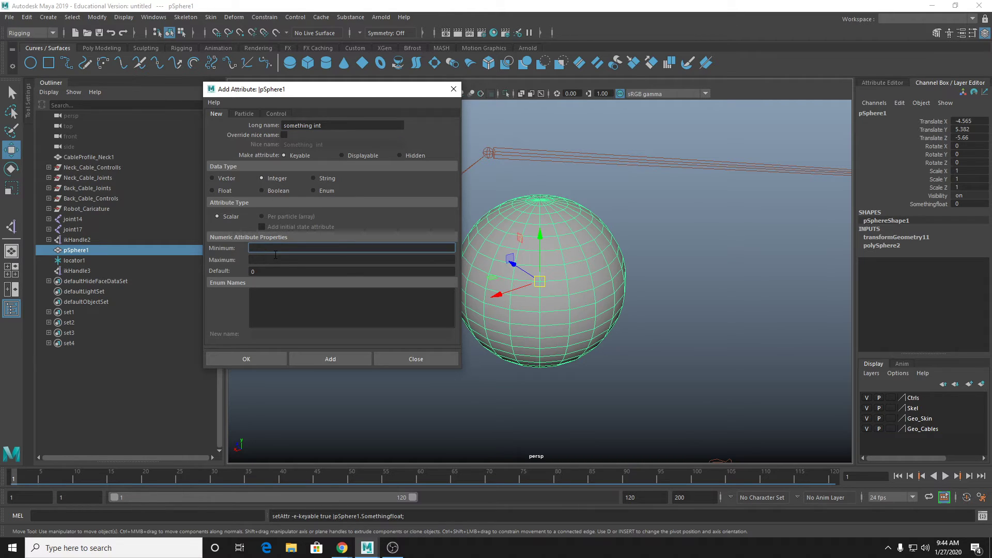
pyautogui.write('0')
pyautogui.press('Tab')
pyautogui.write('1')
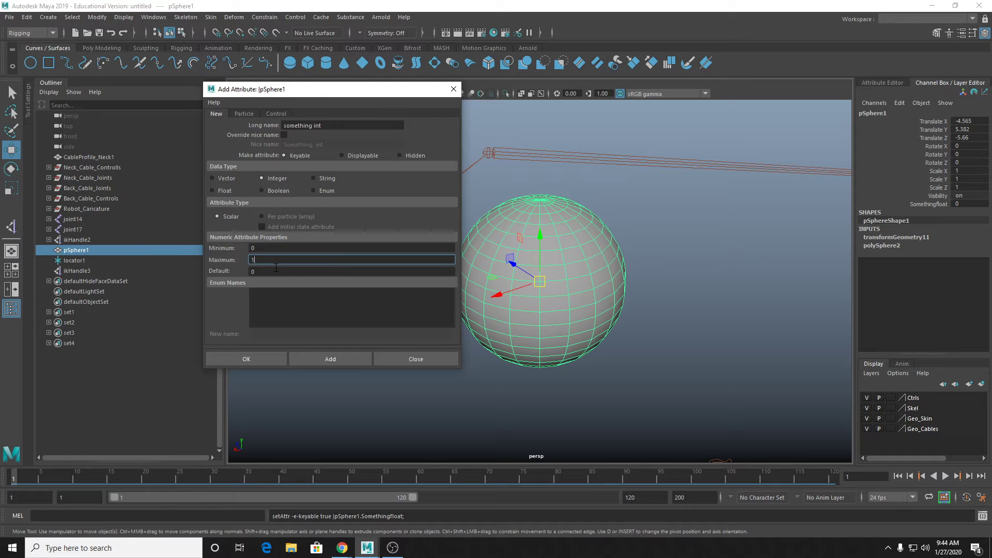
pyautogui.click(330, 365)
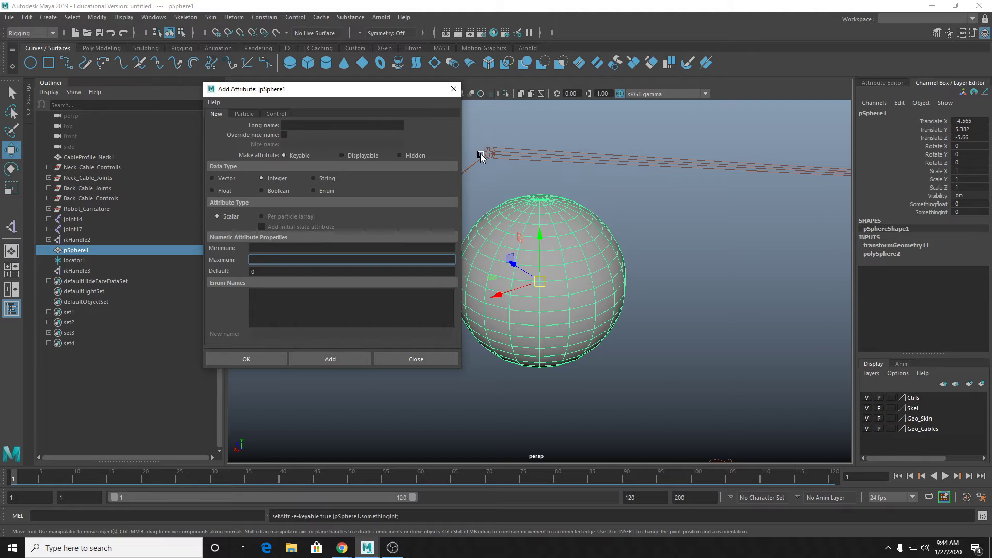
# Step: Add a keyable Boolean attribute named "BOOL" to the sphere and close the Add Attribute dialog
pyautogui.click(276, 192)
pyautogui.click(324, 126)
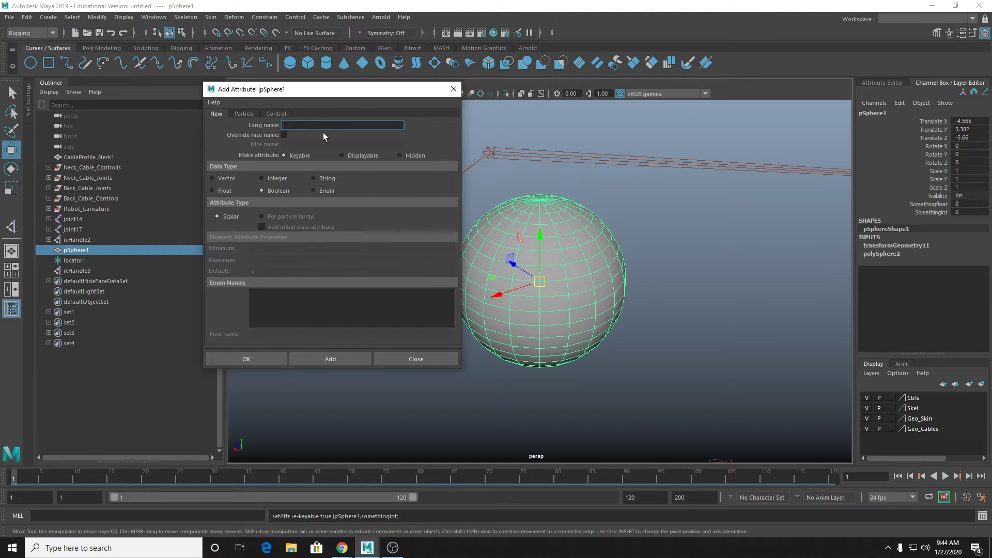
pyautogui.write('BOOL :(')
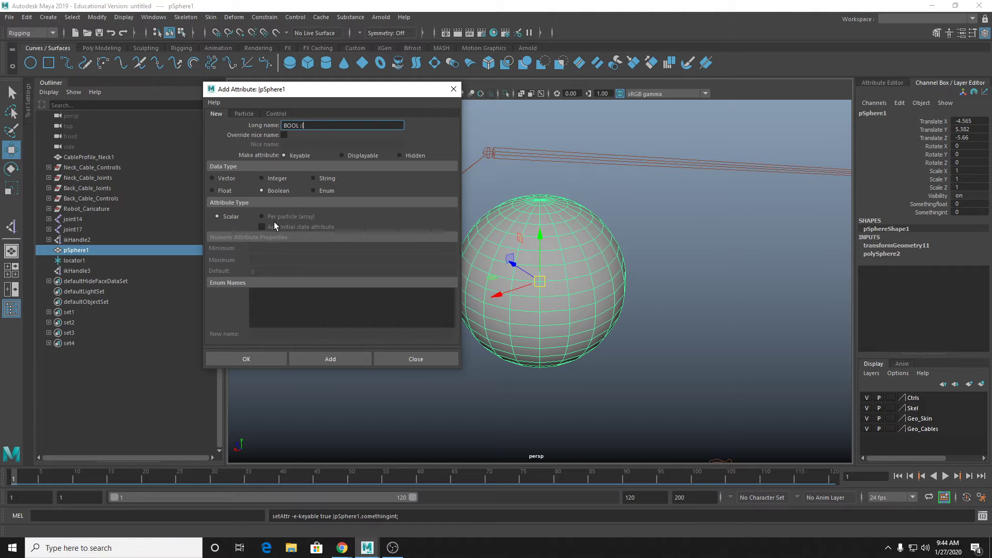
pyautogui.click(320, 354)
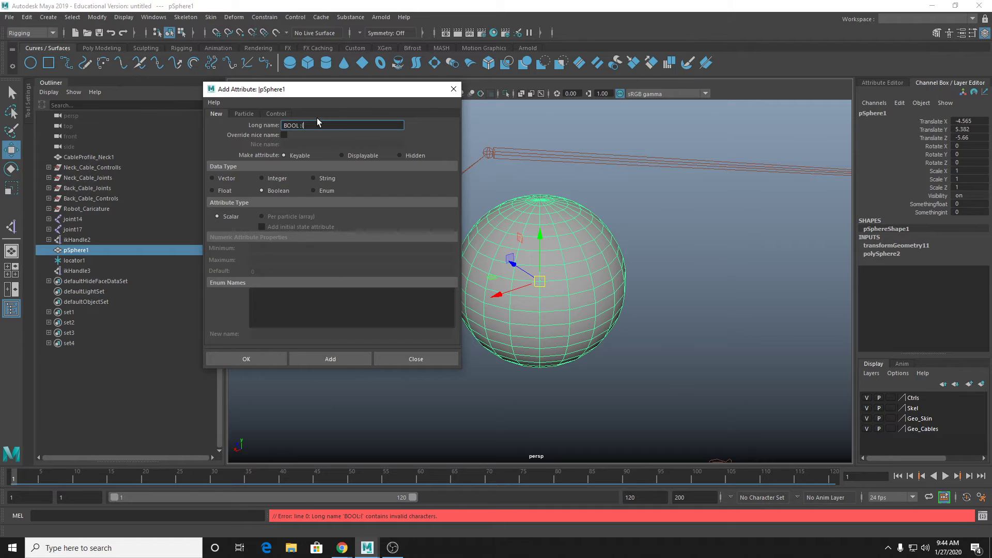
pyautogui.press('BackSpace')
pyautogui.press('BackSpace')
pyautogui.press('BackSpace')
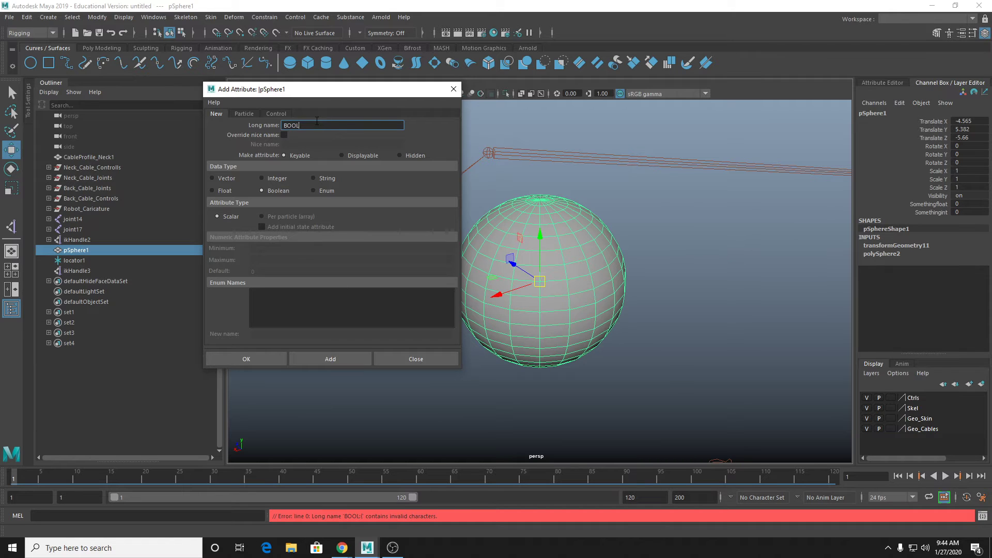
pyautogui.click(330, 361)
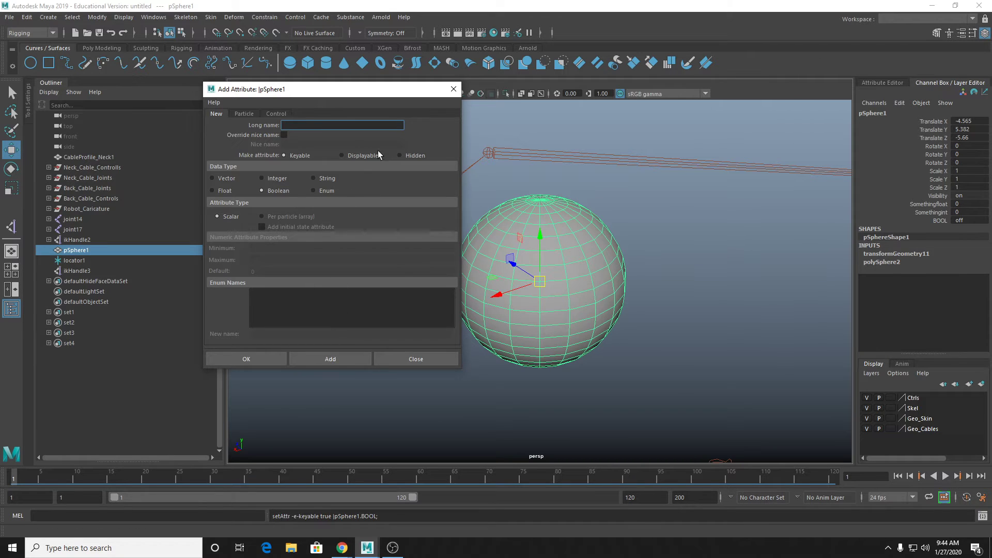
pyautogui.click(454, 88)
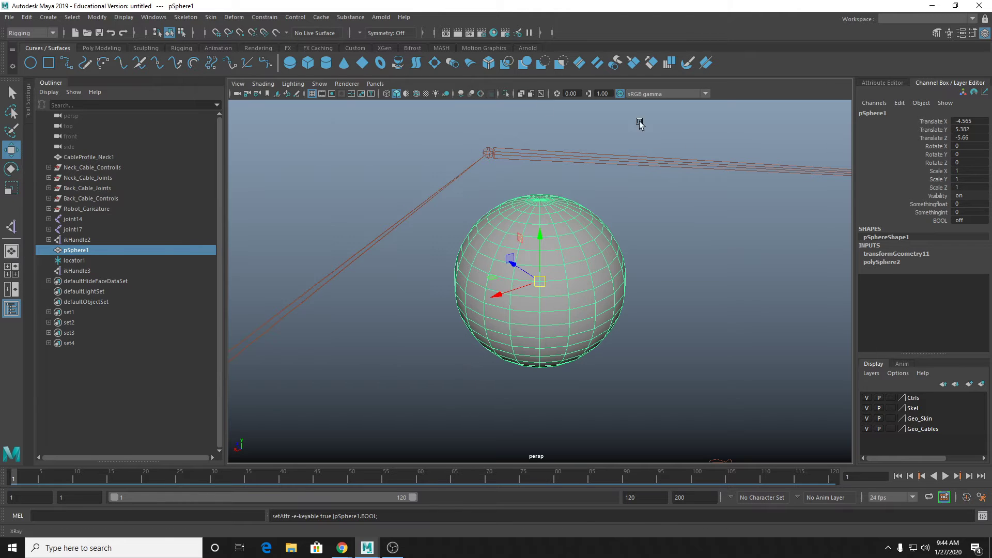
# Step: Try sliding the sphere's Somethingfloat value up and down, and undo both changes
pyautogui.click(937, 204)
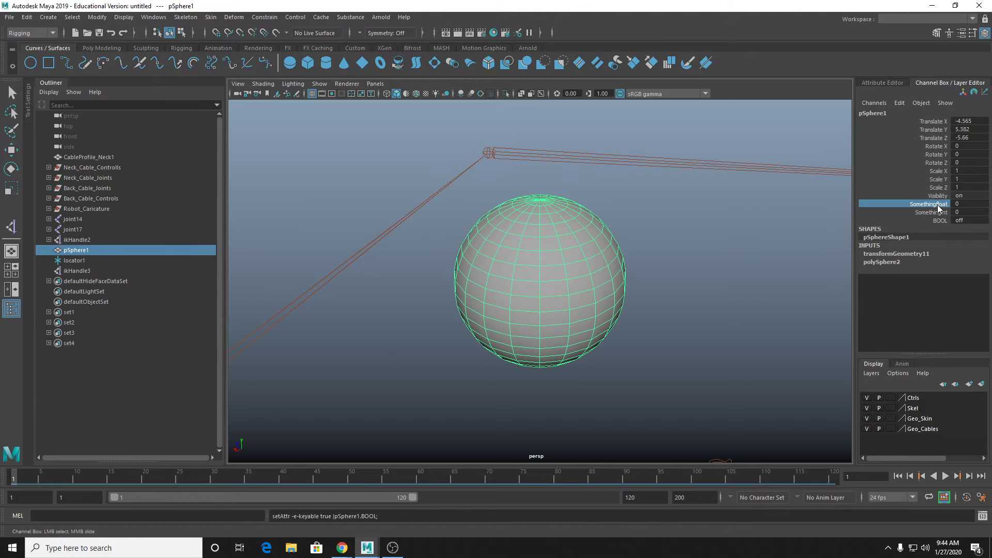
pyautogui.moveTo(699, 218); pyautogui.dragTo(810, 224, button='middle')
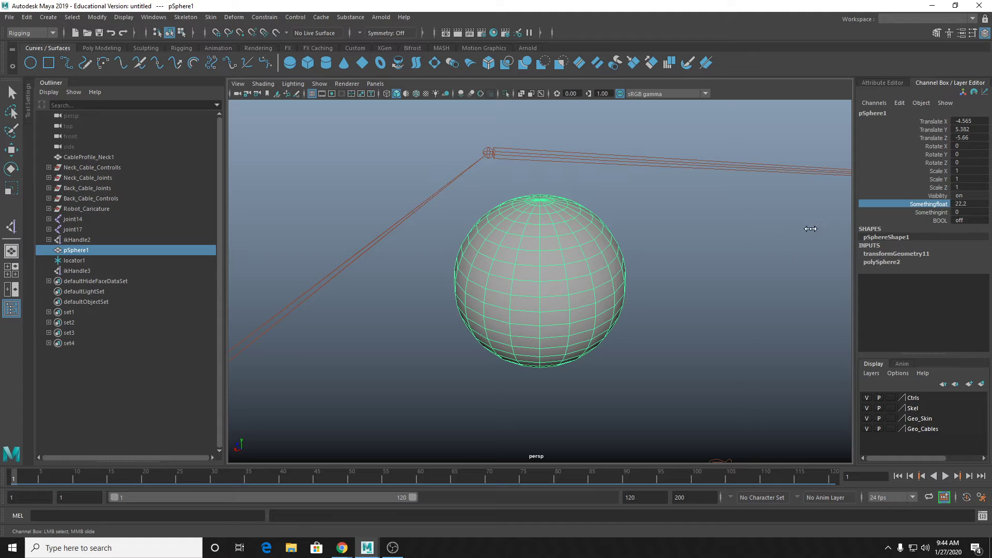
pyautogui.moveTo(737, 216); pyautogui.dragTo(415, 233, button='middle')
pyautogui.hotkey('ctrl', 'z')
pyautogui.hotkey('ctrl', 'z')
# Step: Try the value .5 for the sphere's Somethingint attribute, and set it to 1
pyautogui.click(946, 213)
pyautogui.click(961, 212)
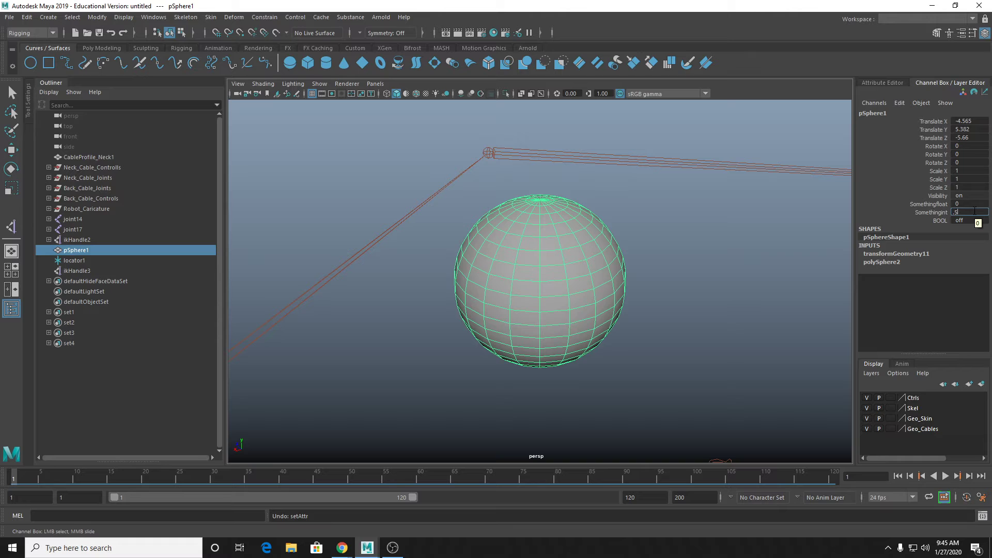
pyautogui.press('Return')
pyautogui.click(973, 211)
pyautogui.press('Return')
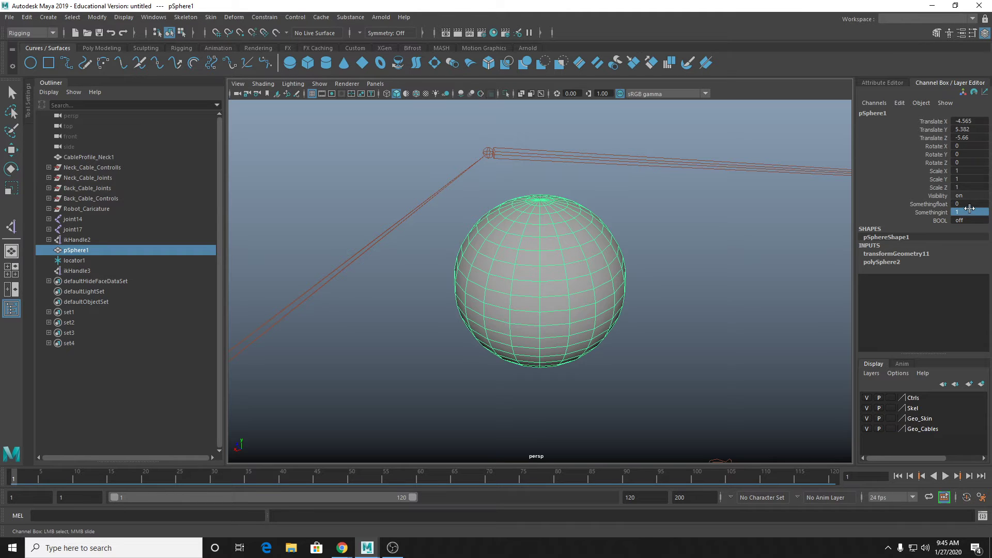
pyautogui.click(936, 216)
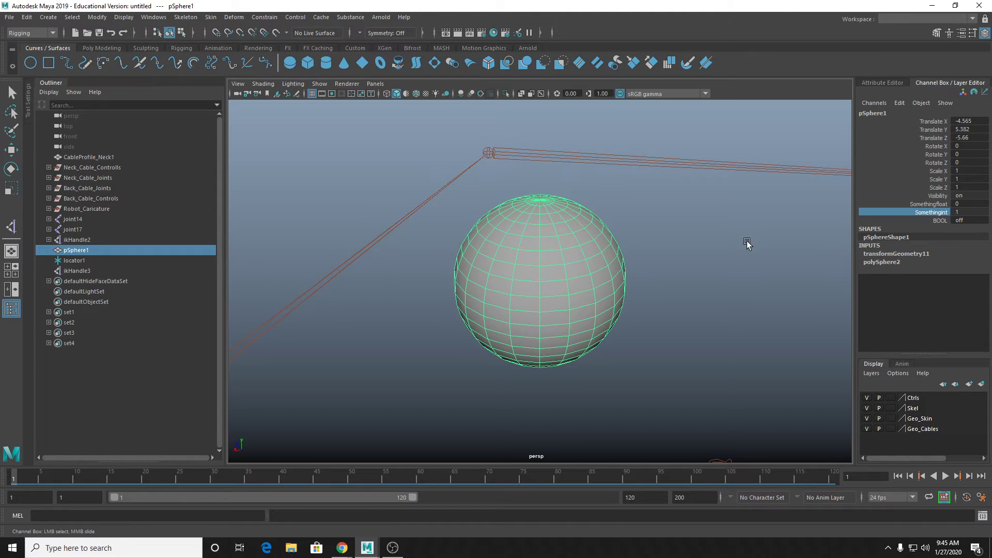
pyautogui.moveTo(748, 243); pyautogui.dragTo(774, 243, button='middle')
# Step: Set the sphere's BOOL attribute to on
pyautogui.doubleClick(967, 221)
pyautogui.click(967, 220)
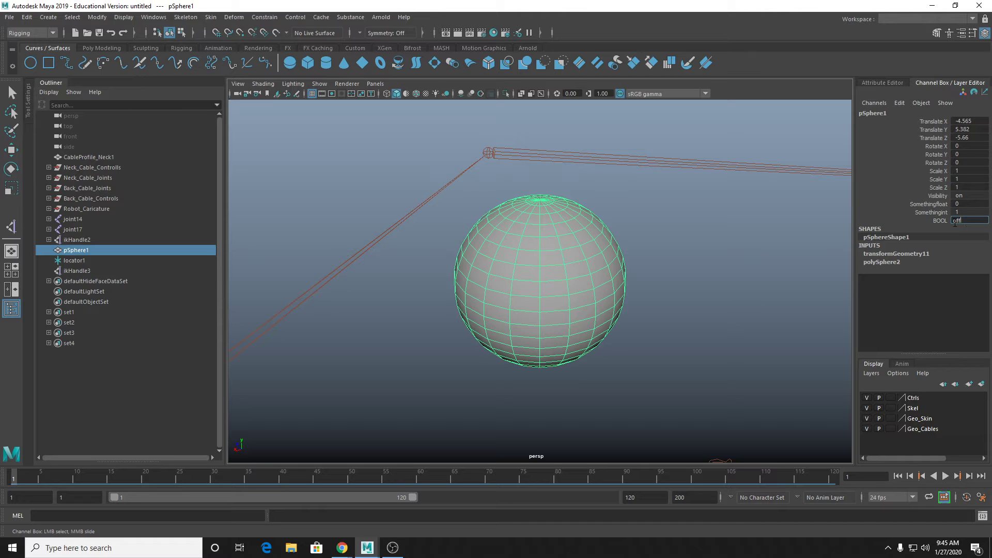
pyautogui.click(943, 222)
pyautogui.doubleClick(955, 221)
pyautogui.write('on')
pyautogui.press('Return')
pyautogui.doubleClick(957, 222)
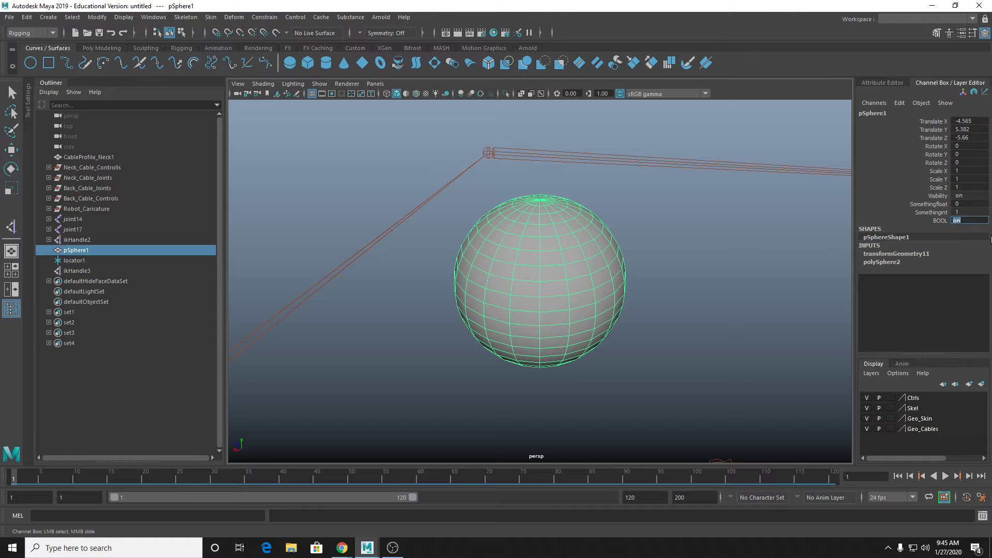
# Step: Lower the sphere's Somethingint value to 0
pyautogui.click(936, 212)
pyautogui.moveTo(678, 269); pyautogui.dragTo(386, 295, button='middle')
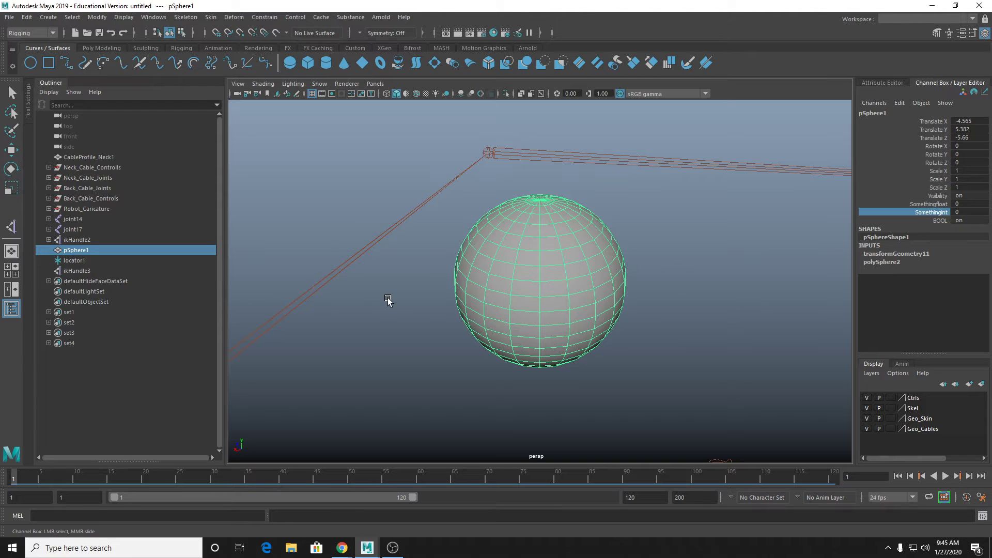
pyautogui.doubleClick(958, 221)
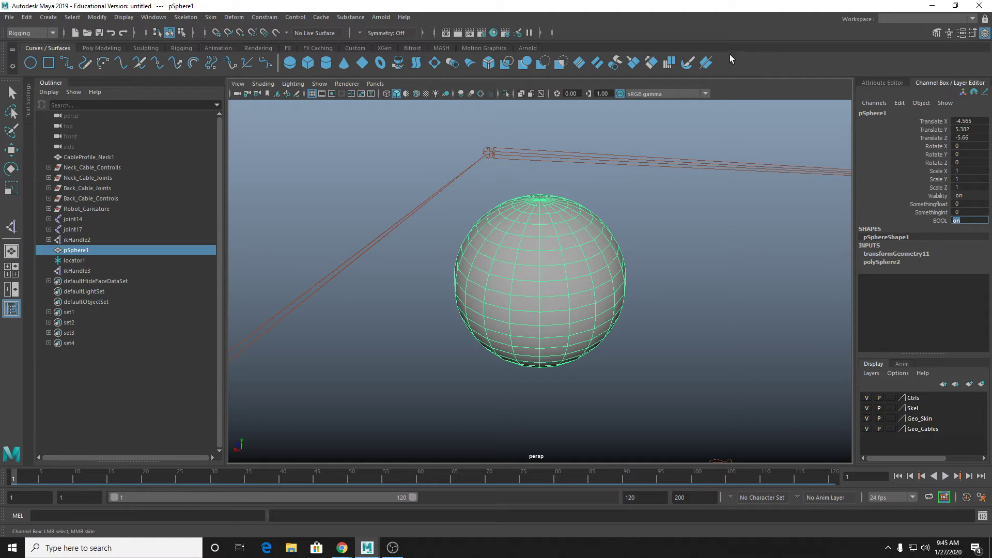
# Step: Start a new keyable Enum attribute on the sphere and rename its enum entries Green and Blue to "on" and "off"
pyautogui.click(899, 102)
pyautogui.click(908, 191)
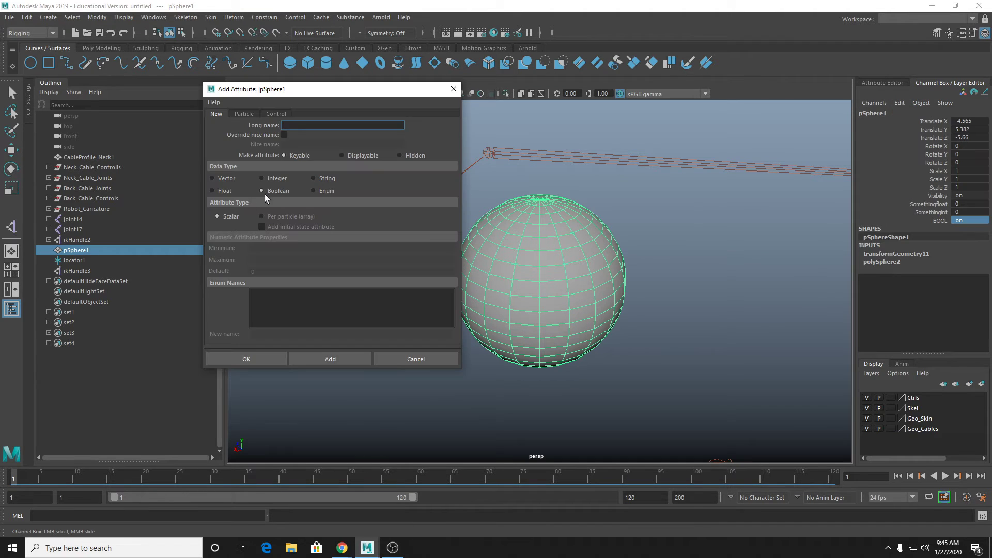
pyautogui.click(315, 191)
pyautogui.click(255, 299)
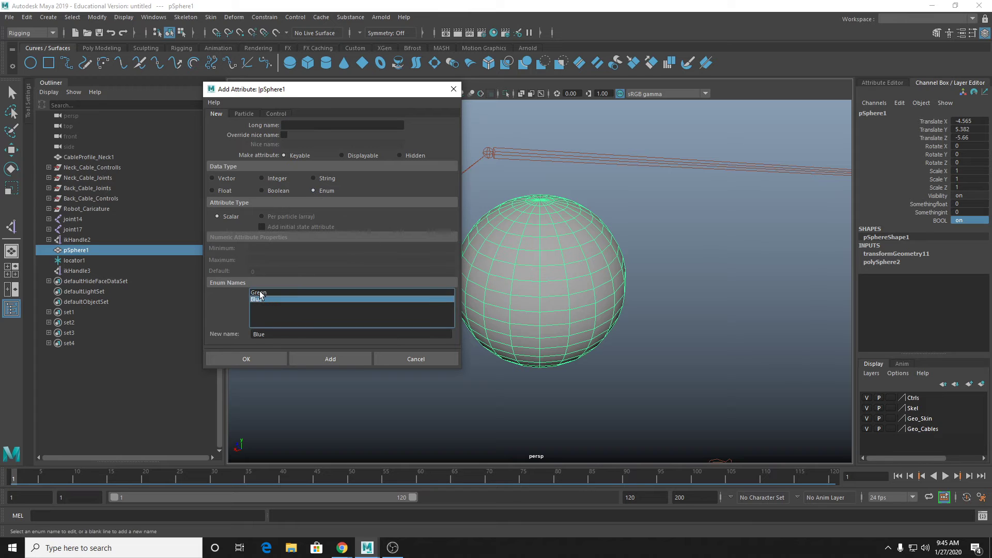
pyautogui.doubleClick(261, 333)
pyautogui.write('on')
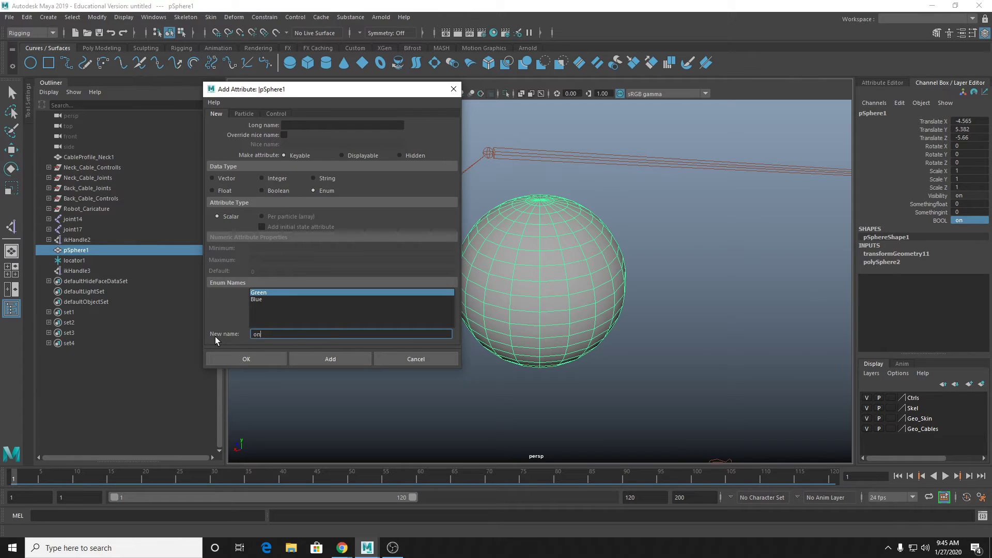
pyautogui.press('Return')
pyautogui.click(260, 300)
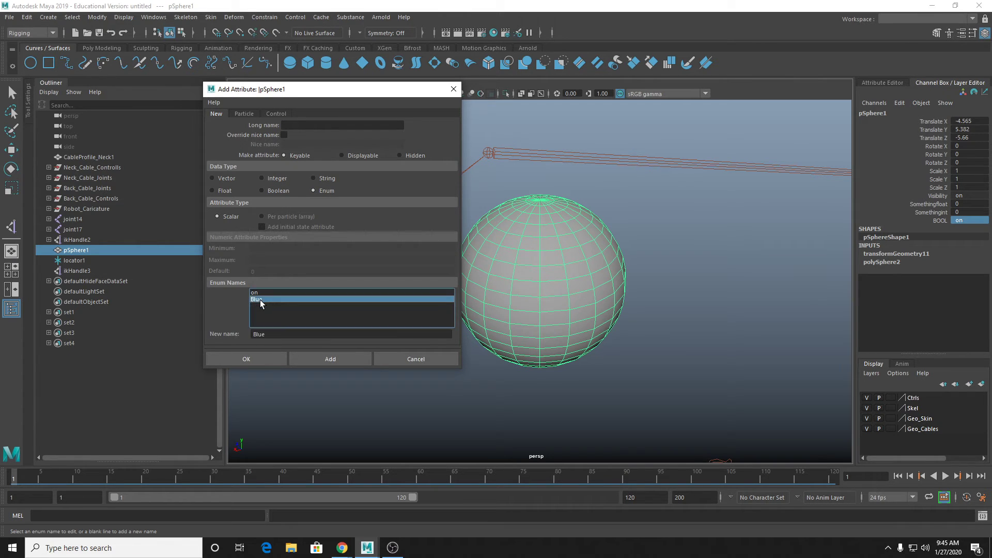
pyautogui.doubleClick(264, 334)
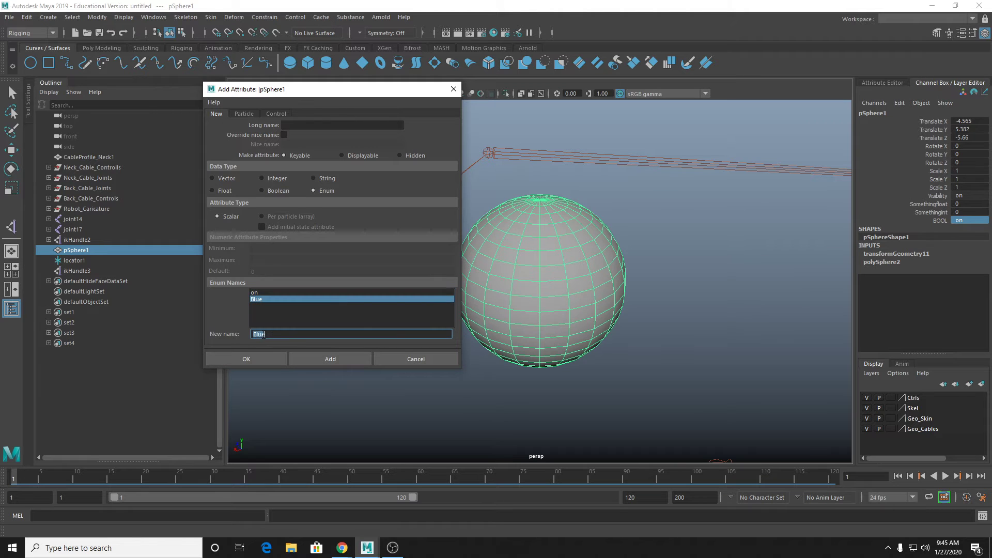
pyautogui.write('off')
pyautogui.press('Return')
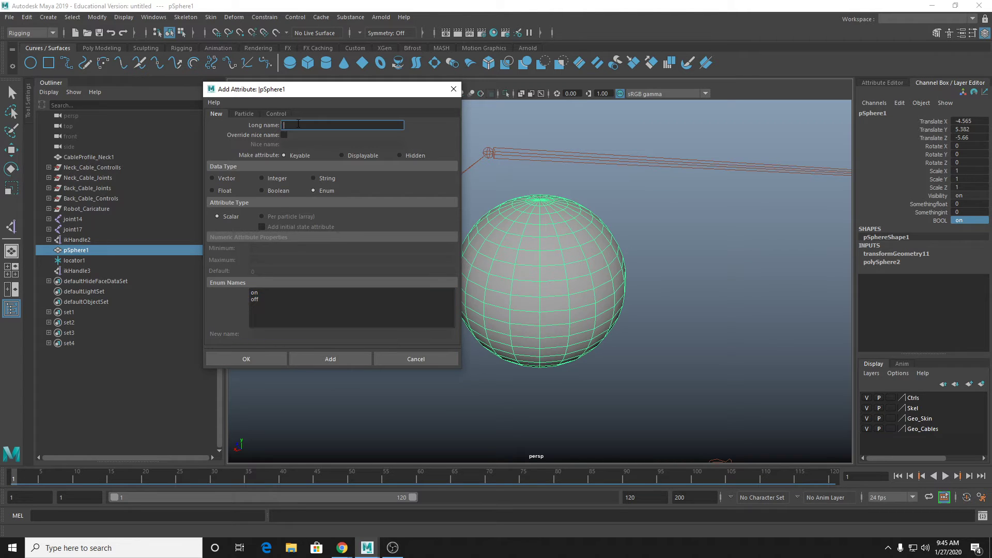
# Step: Give the Enum attribute the long name "sgsdf" and add it to the sphere
pyautogui.write('sgsdf')
pyautogui.click(336, 361)
pyautogui.press('w')
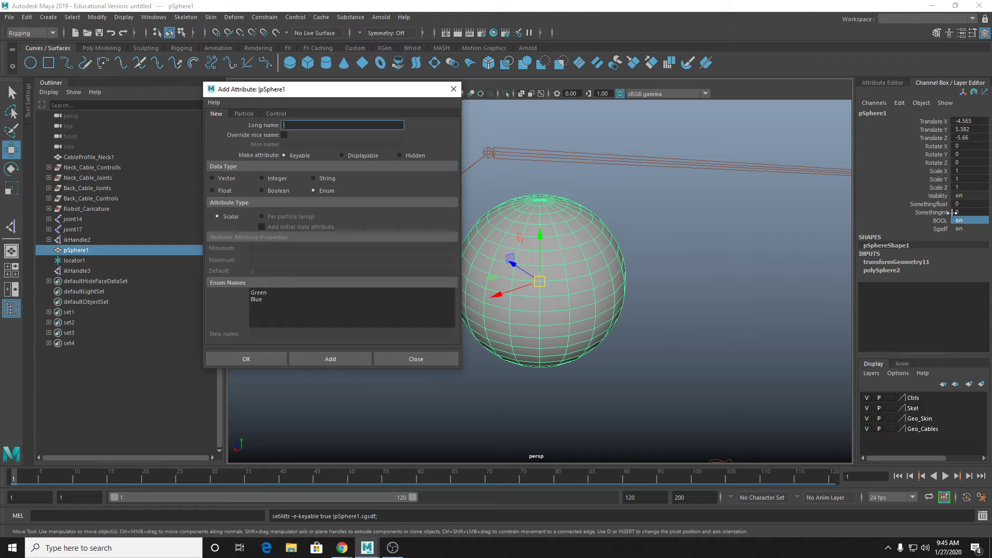
# Step: Switch the Sgsdf attribute between on and off, leave it at off, and close the Add Attribute dialog
pyautogui.click(962, 229)
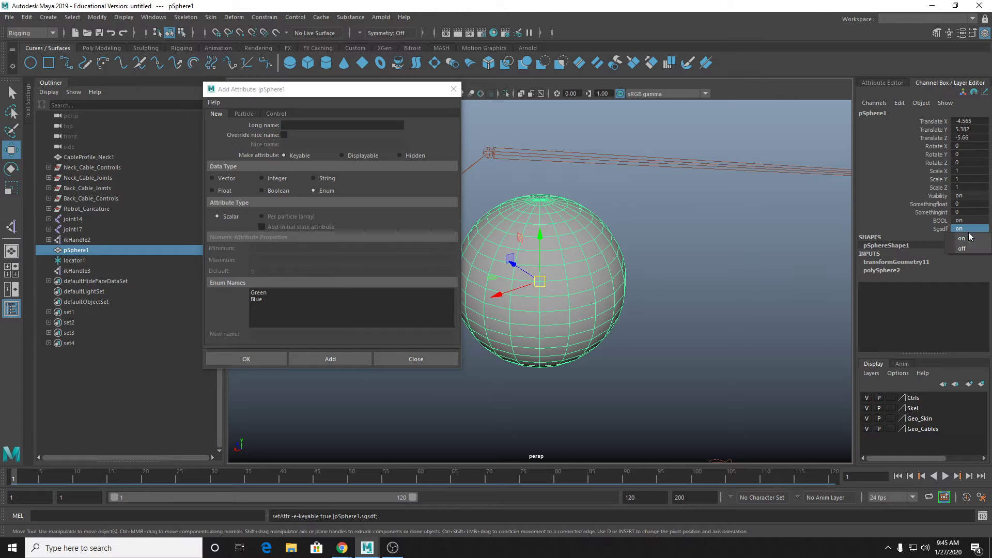
pyautogui.click(969, 249)
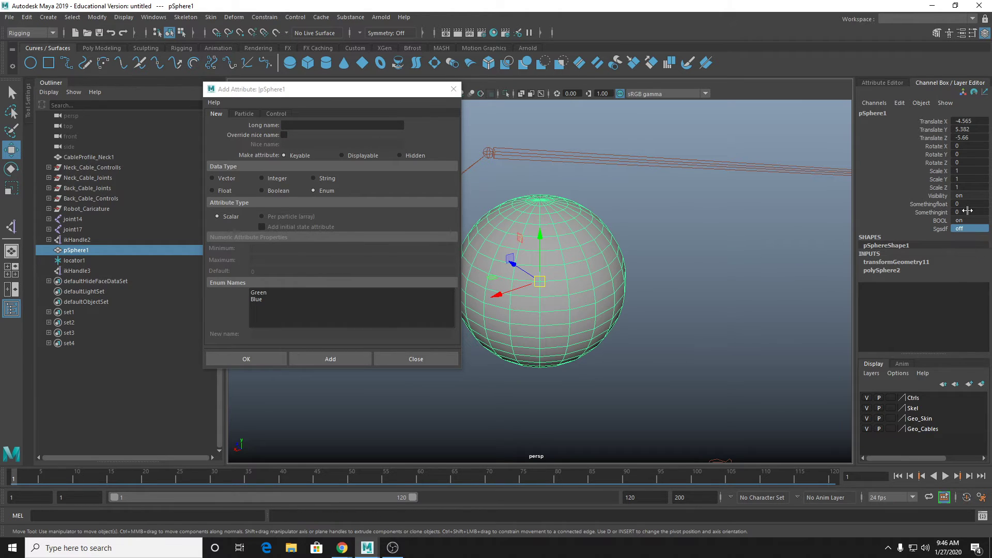
pyautogui.click(967, 228)
pyautogui.click(964, 240)
pyautogui.click(962, 229)
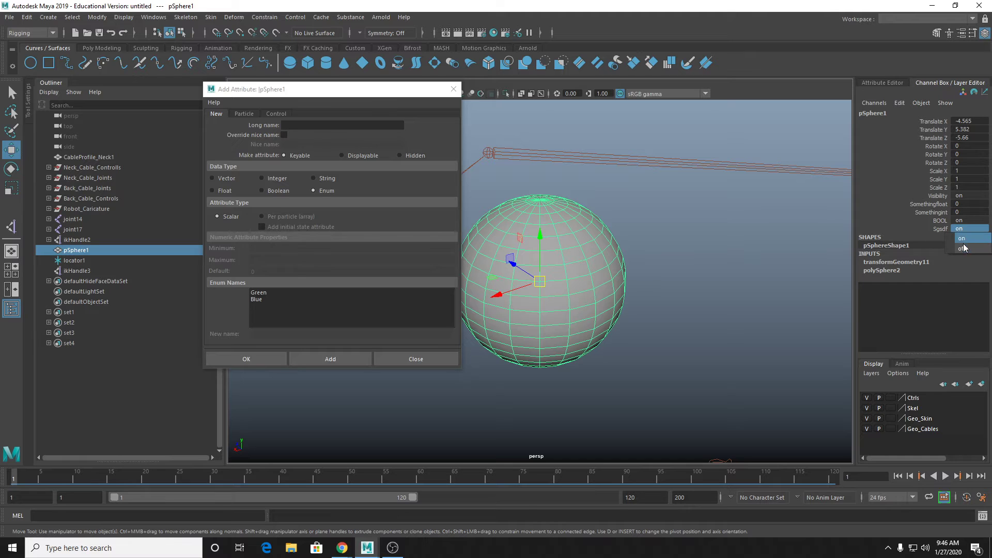
pyautogui.click(968, 249)
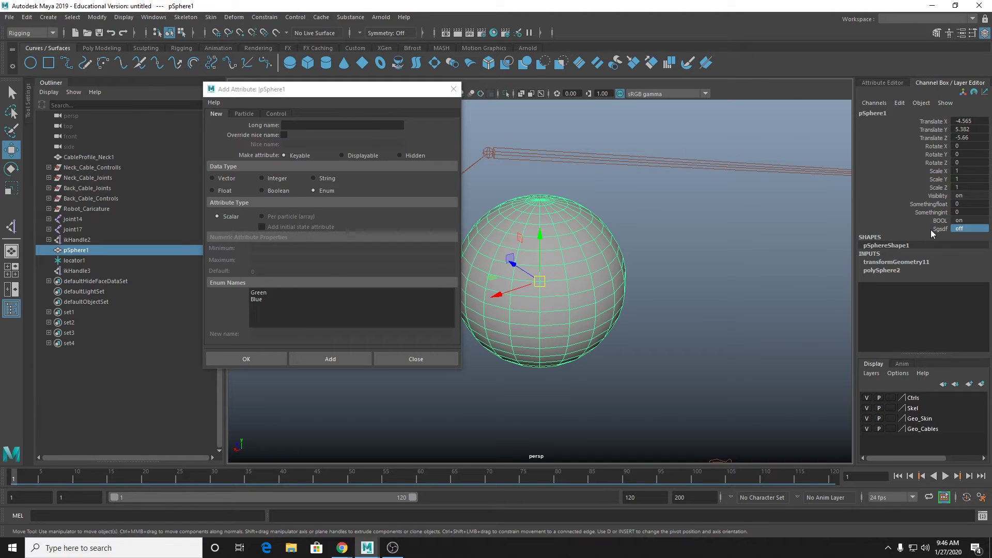
pyautogui.click(453, 89)
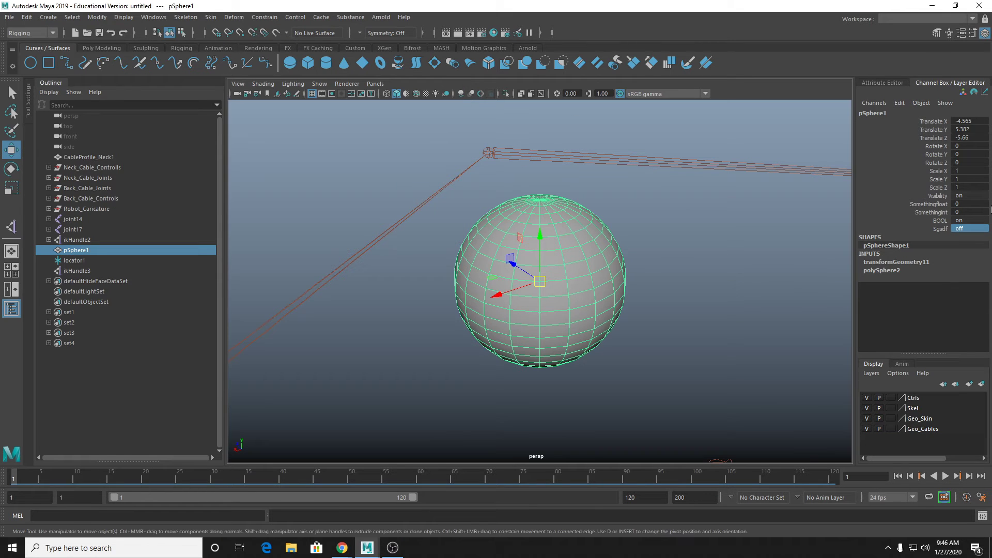
# Step: Delete the BOOL attribute from the sphere
pyautogui.click(938, 222)
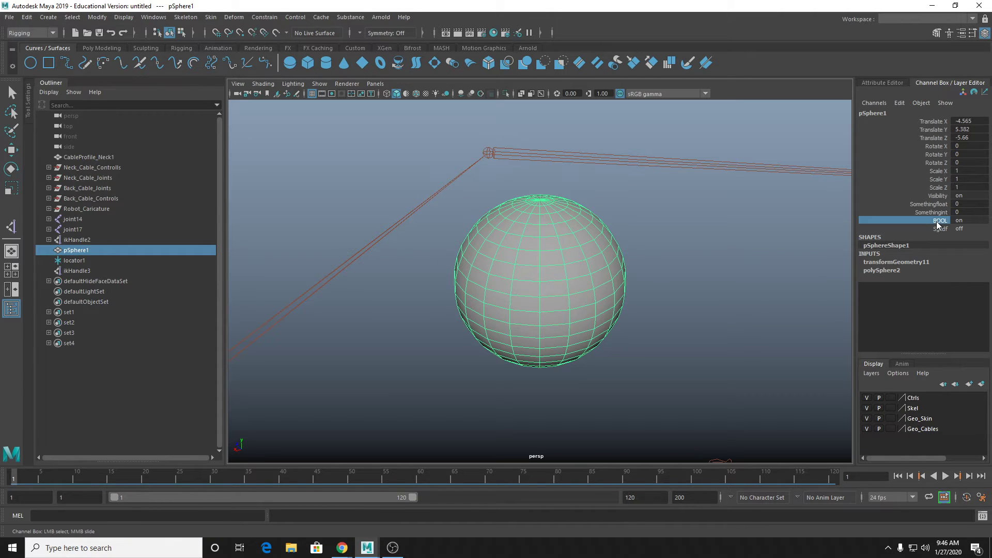
pyautogui.rightClick(938, 224)
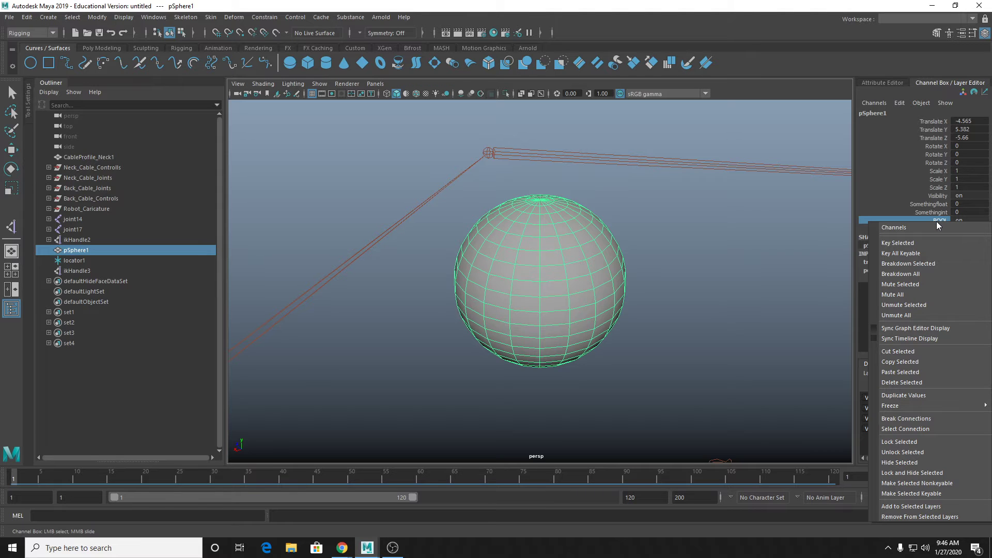
pyautogui.click(912, 384)
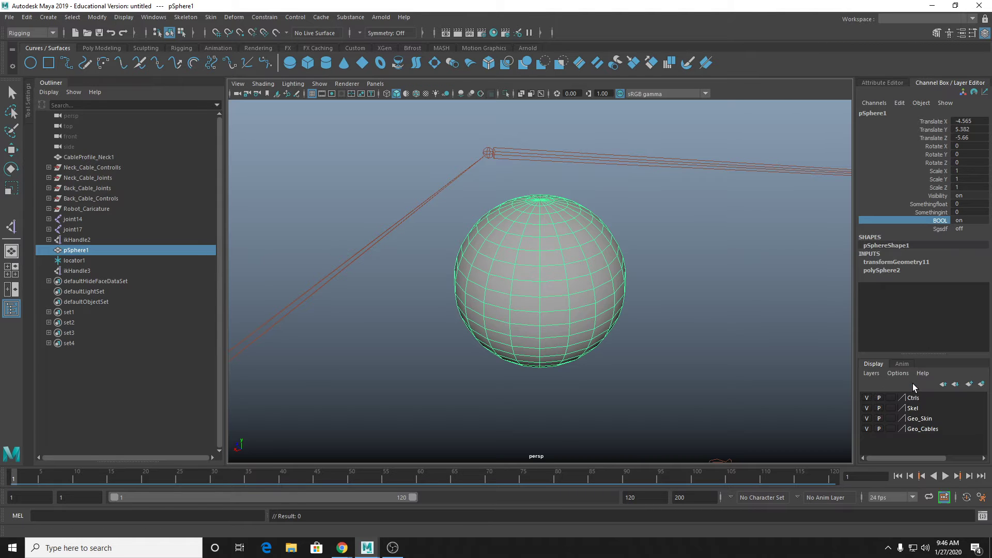
pyautogui.rightClick(943, 221)
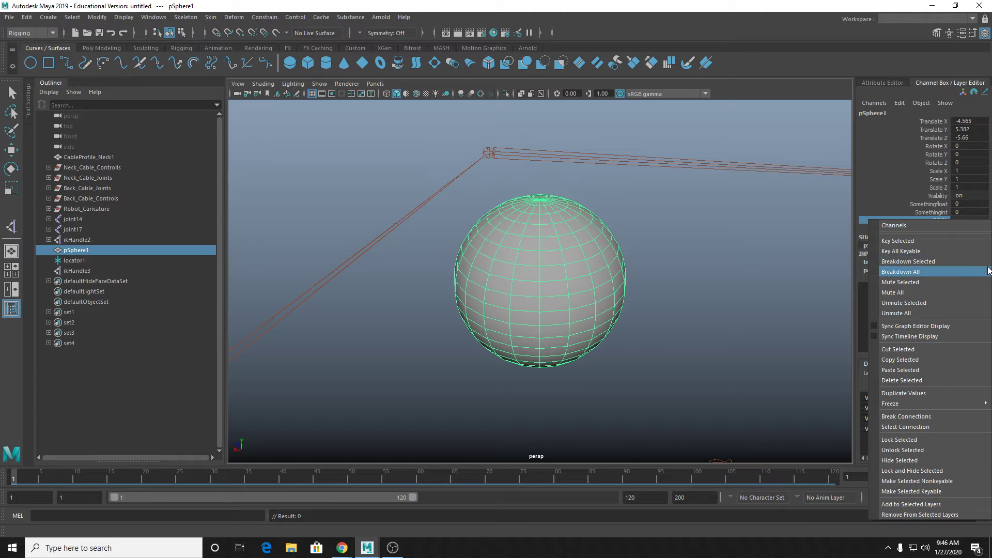
pyautogui.click(897, 104)
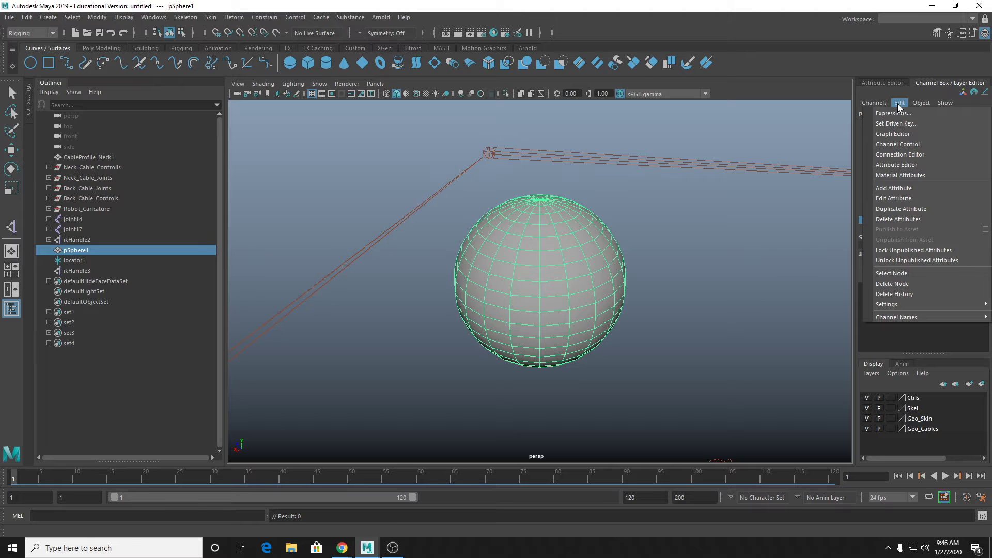
pyautogui.click(906, 95)
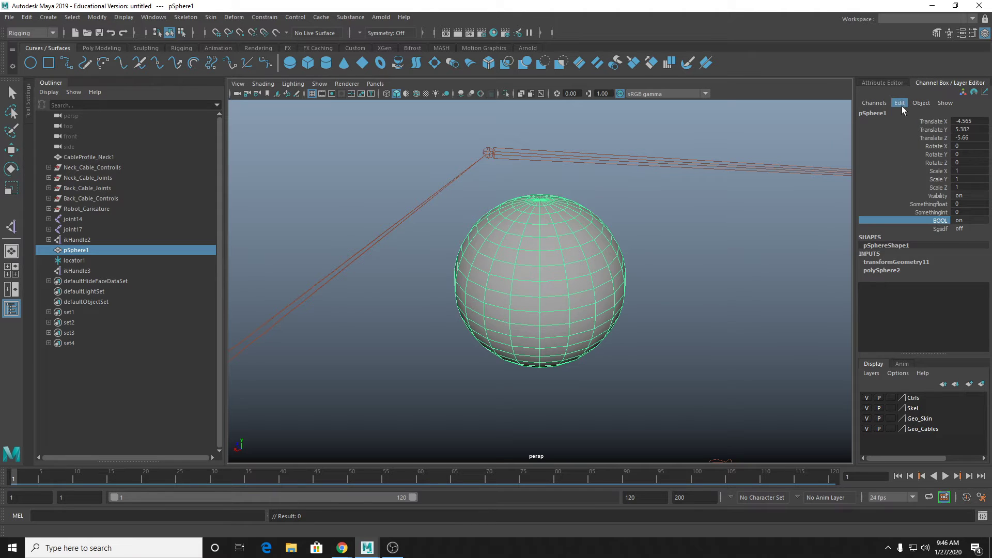
pyautogui.click(899, 103)
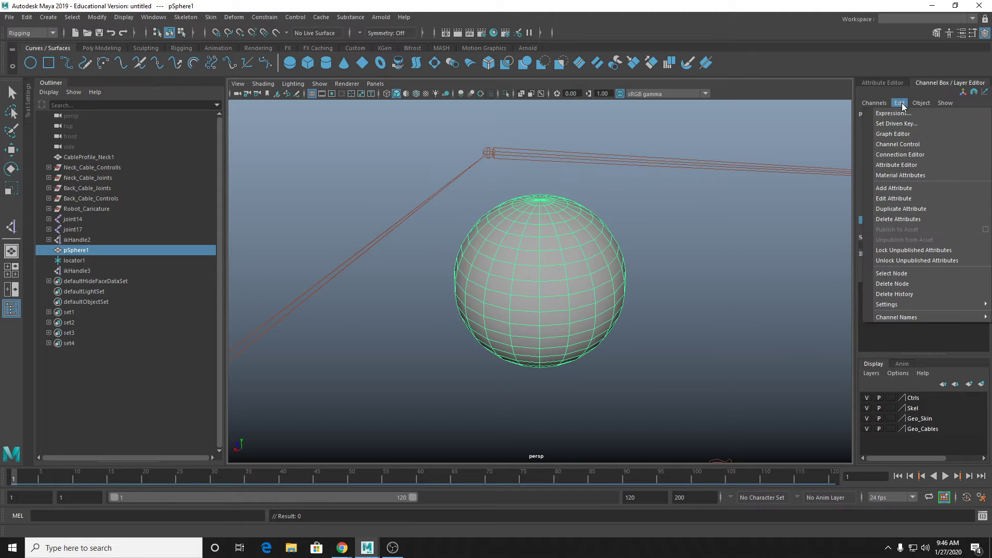
pyautogui.click(907, 218)
pyautogui.press('w')
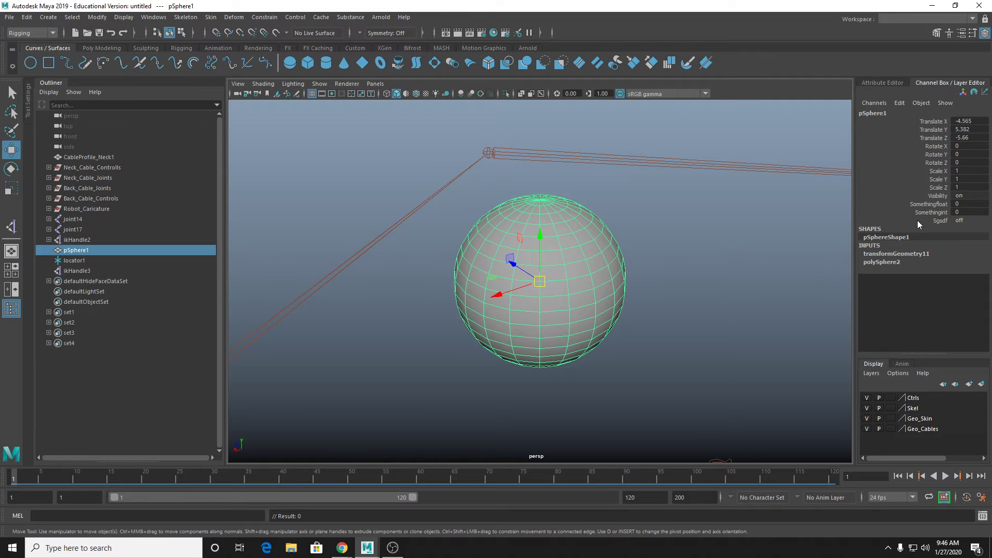
# Step: Highlight the sphere's channels from Translate X to Visibility, and pick off for the Sgsdf attribute
pyautogui.moveTo(933, 121); pyautogui.dragTo(940, 197)
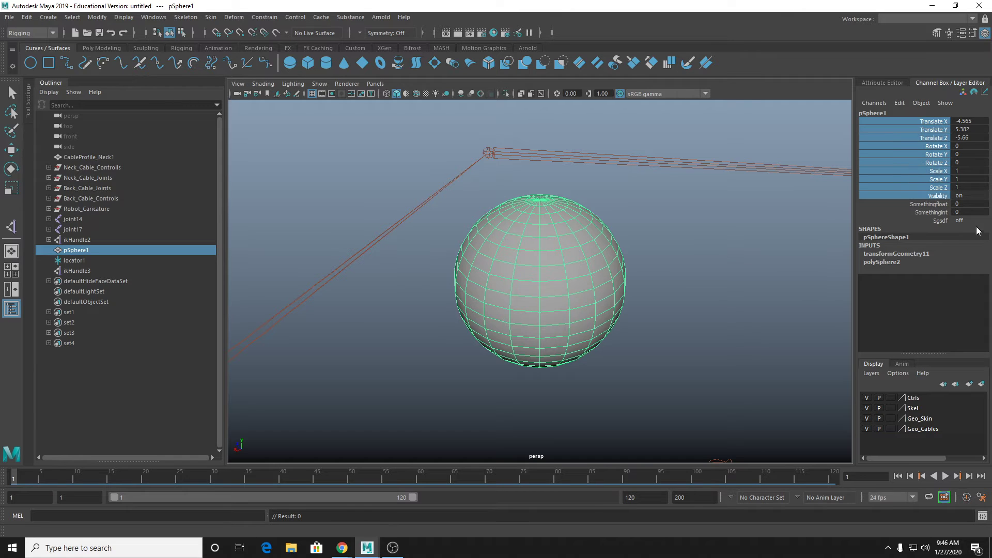
pyautogui.click(944, 223)
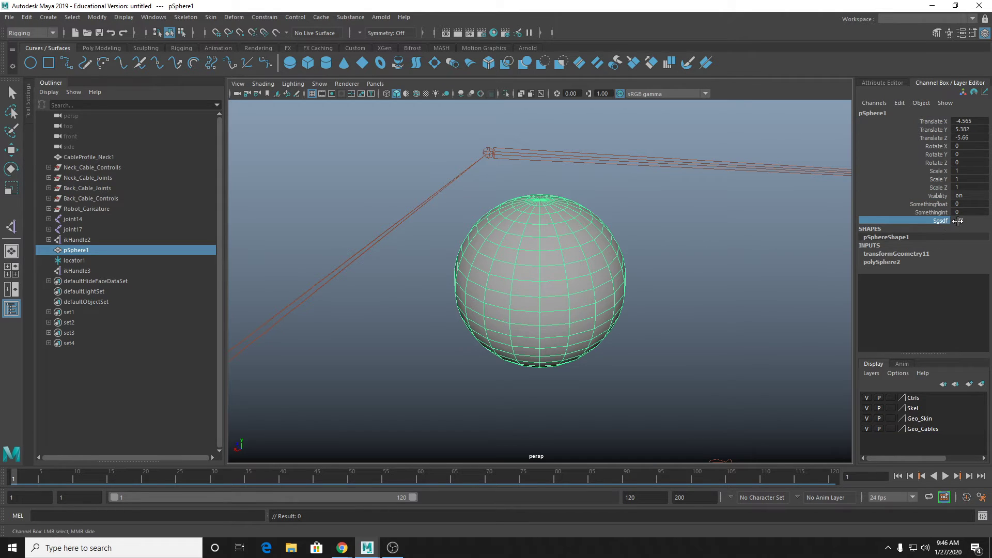
pyautogui.click(960, 220)
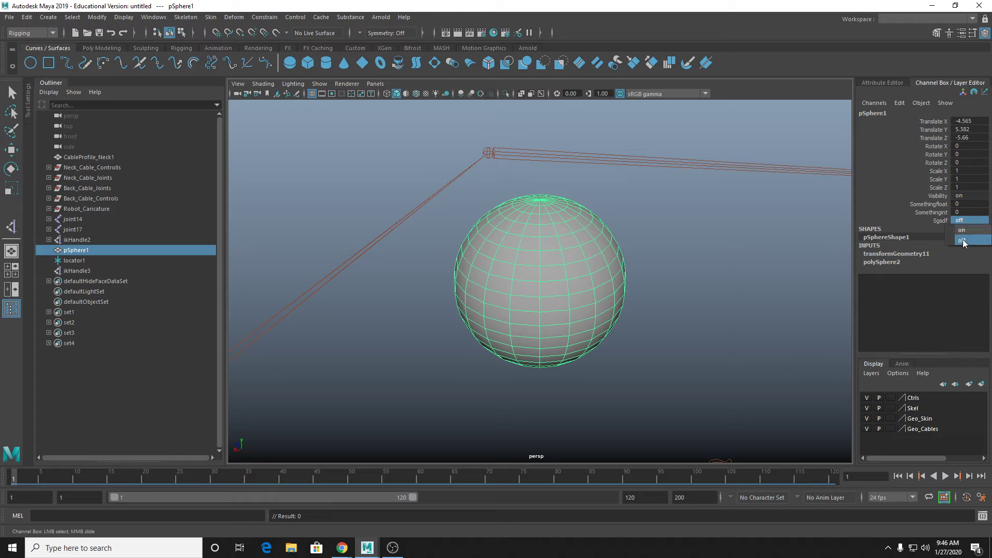
pyautogui.click(962, 240)
# Step: Edit the sphere's sgsdf attribute to add a third enum entry named "value", and check its list of options
pyautogui.click(899, 104)
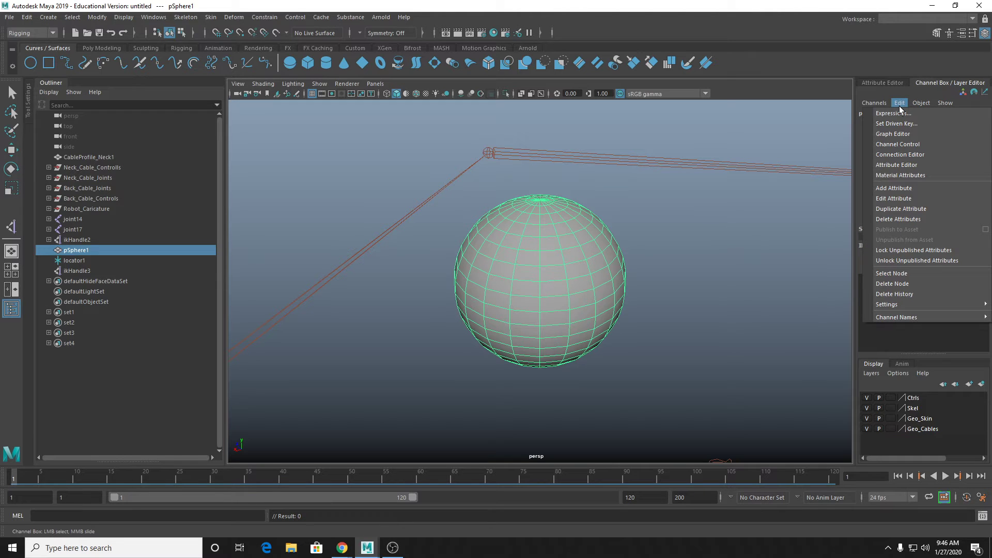
pyautogui.click(904, 198)
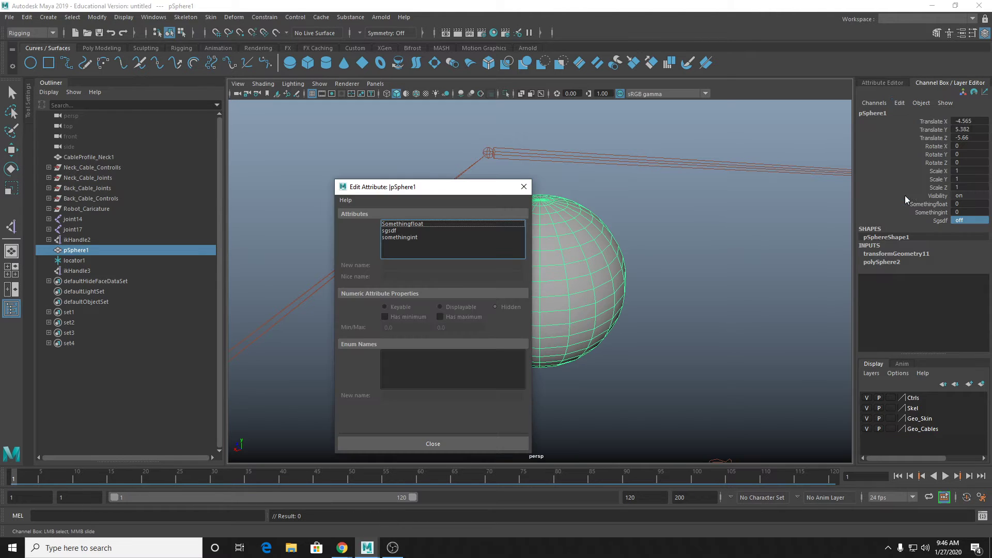
pyautogui.click(403, 231)
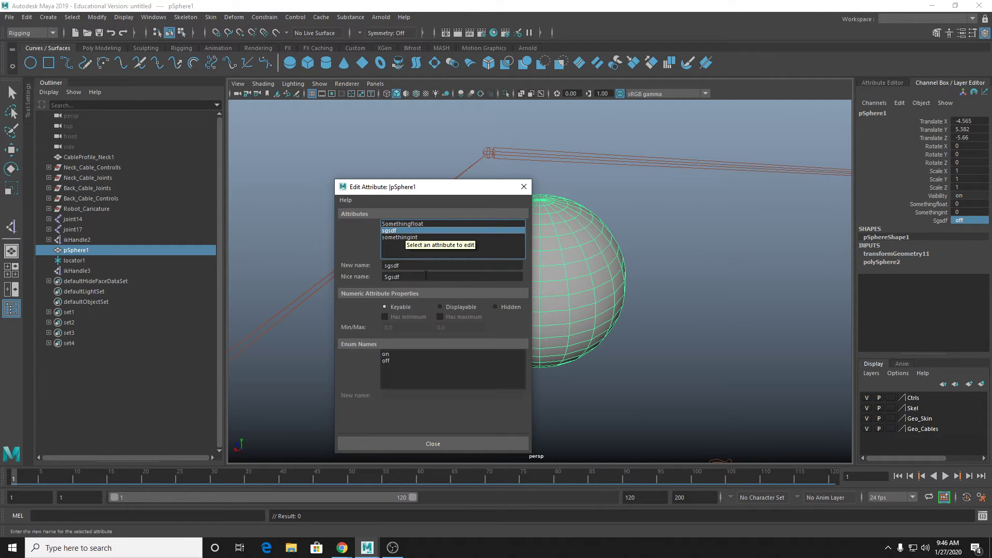
pyautogui.click(388, 362)
pyautogui.click(395, 368)
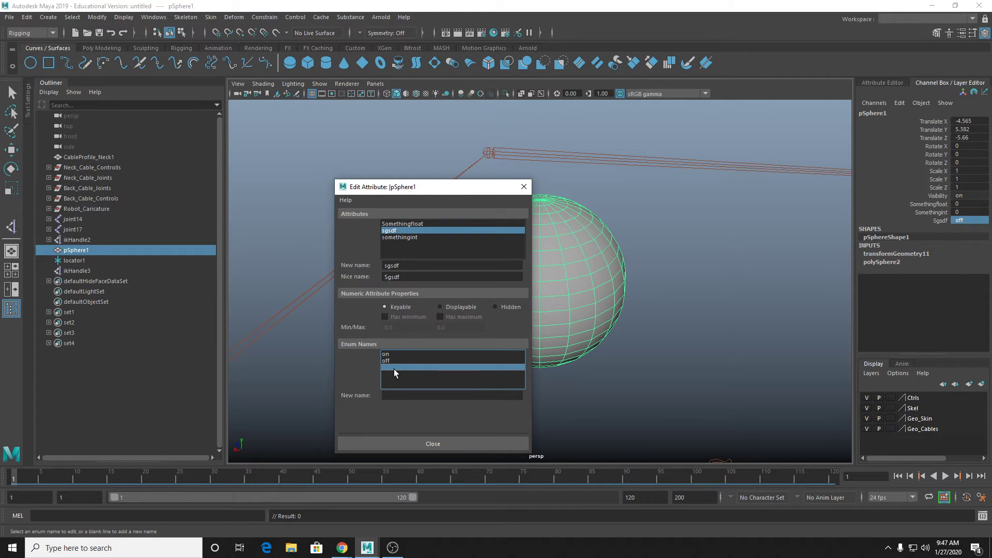
pyautogui.click(388, 395)
pyautogui.write('value')
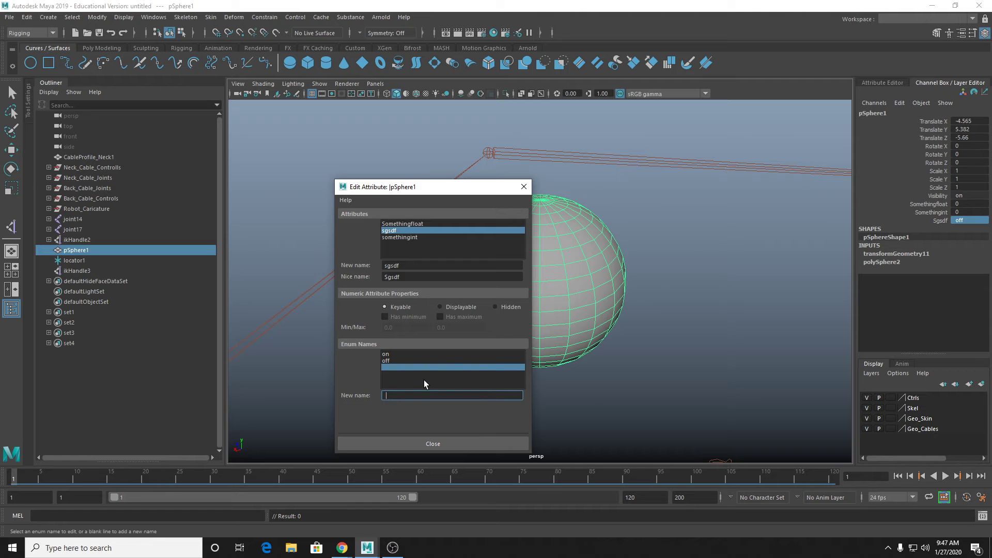
pyautogui.press('Return')
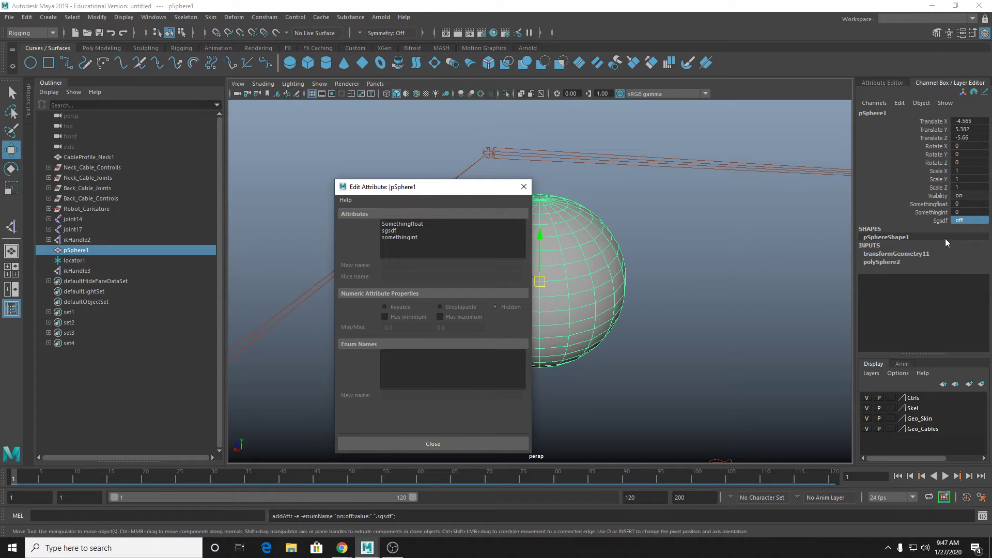
pyautogui.click(957, 222)
pyautogui.click(956, 222)
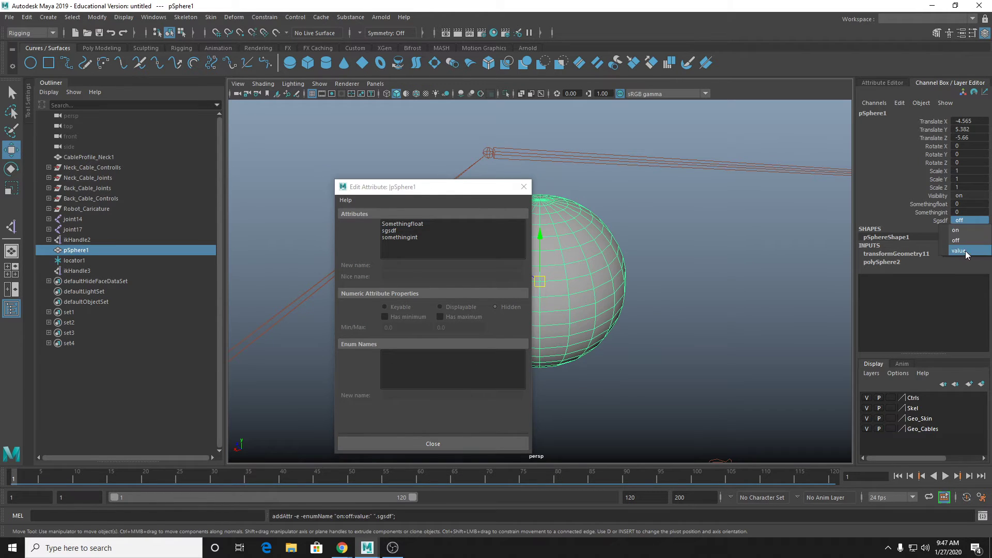
# Step: Disable the maximum limit of the somethingint attribute and close the Edit Attribute dialog
pyautogui.click(389, 230)
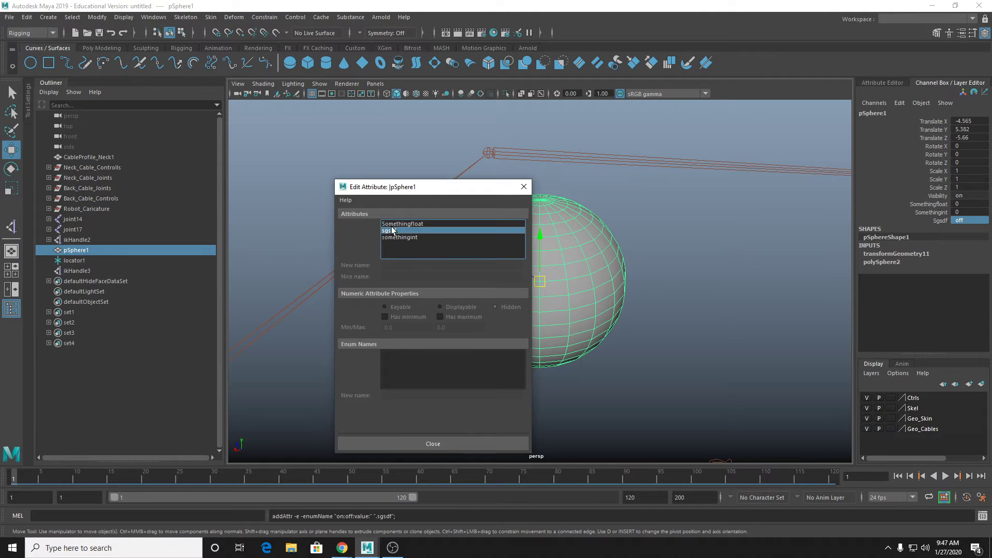
pyautogui.click(408, 238)
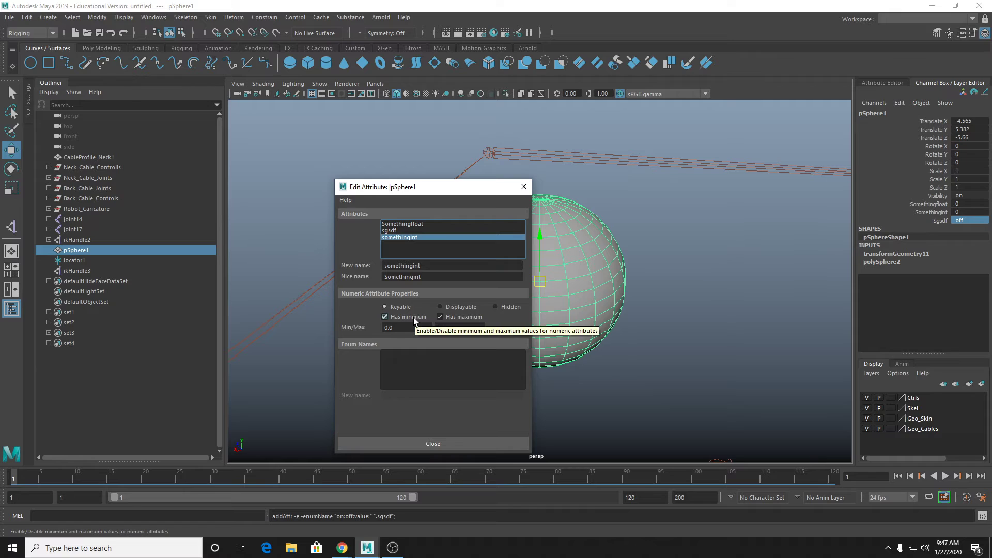
pyautogui.click(440, 317)
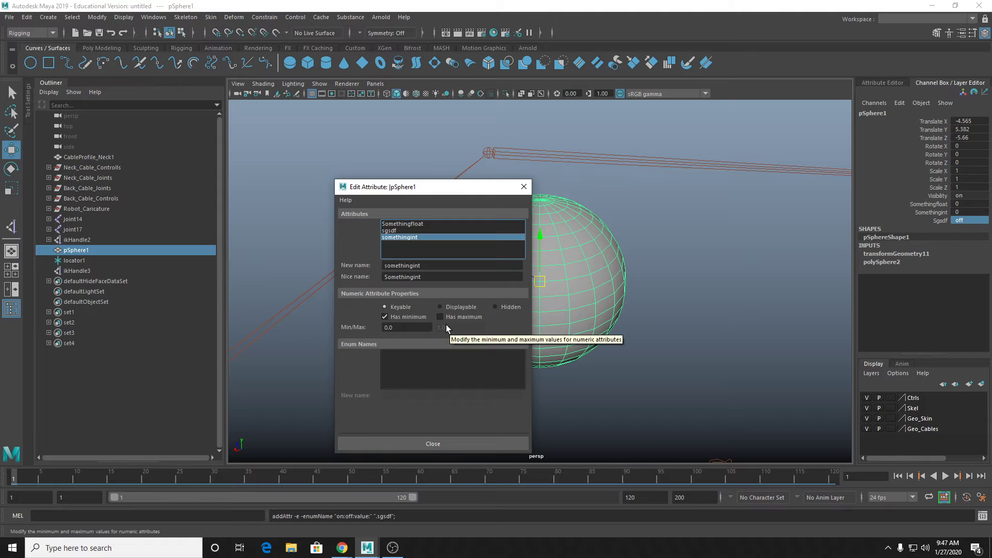
pyautogui.click(523, 189)
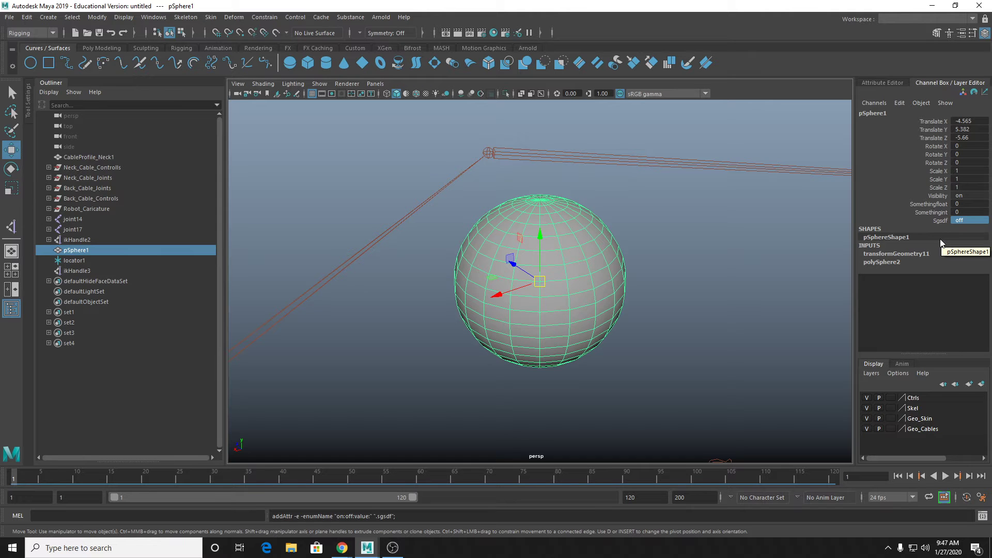
# Step: Deselect the sphere, and select and frame the iris of the robot's smaller eye
pyautogui.click(899, 104)
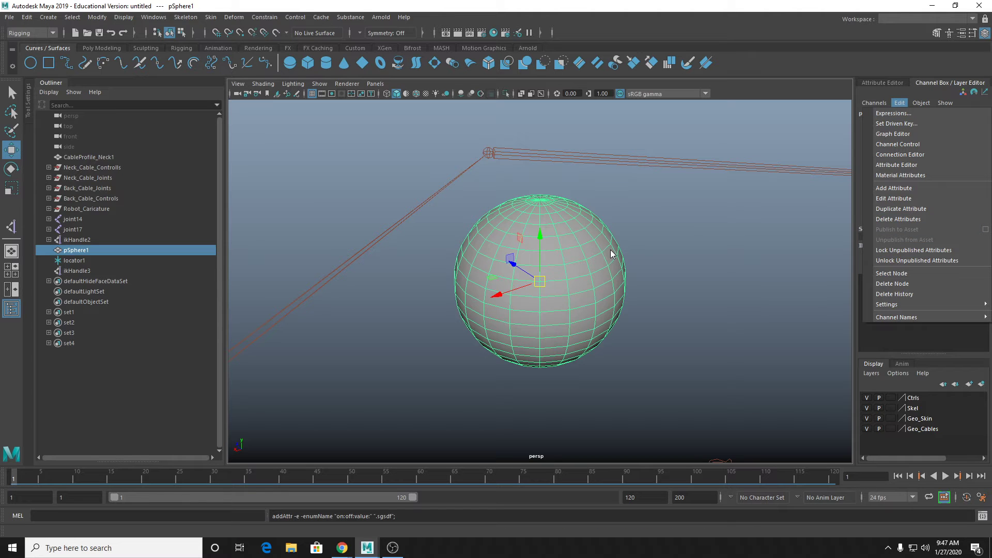
pyautogui.click(785, 265)
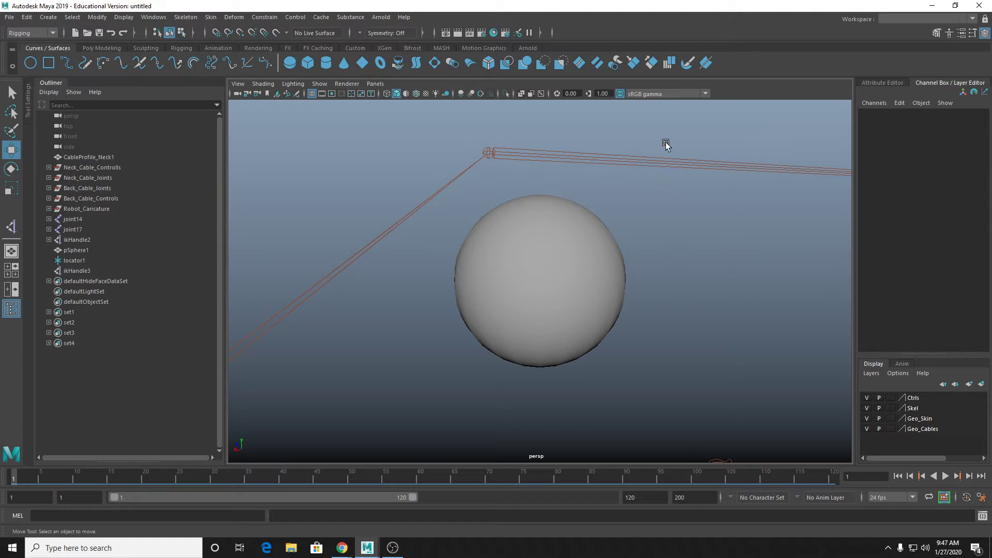
pyautogui.scroll(-10, 476, 286)
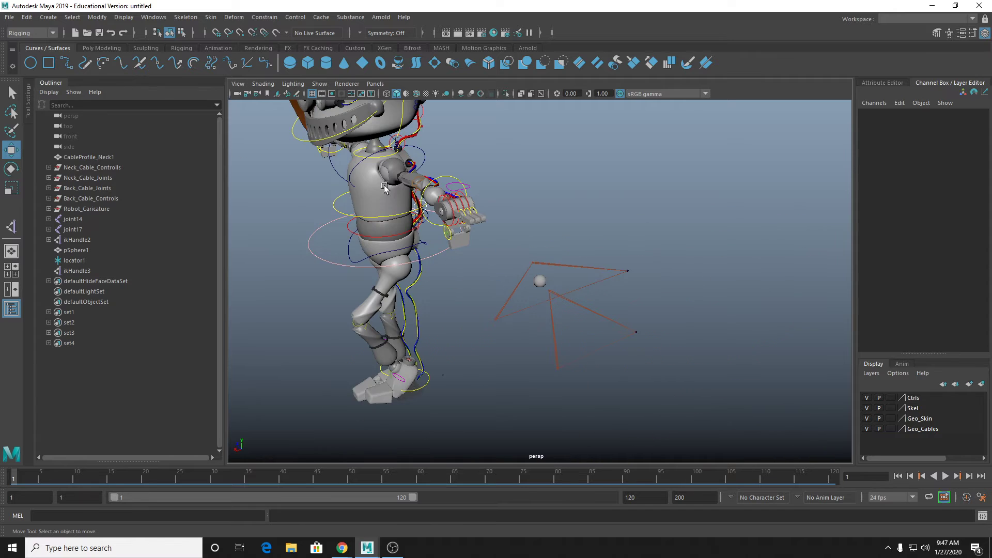
pyautogui.keyDown('alt'); pyautogui.moveTo(346, 135); pyautogui.dragTo(421, 193, button='middle'); pyautogui.keyUp('alt')
pyautogui.click(427, 204)
pyautogui.press('f')
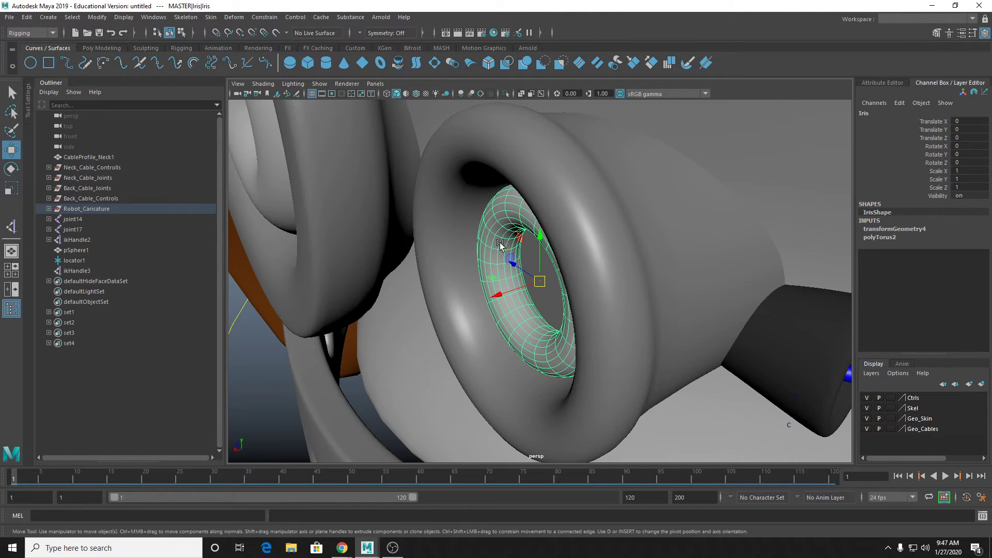
pyautogui.keyDown('alt'); pyautogui.moveTo(499, 245); pyautogui.dragTo(568, 232); pyautogui.keyUp('alt')
pyautogui.scroll(-5, 567, 222)
pyautogui.keyDown('alt'); pyautogui.moveTo(587, 228); pyautogui.dragTo(599, 197, button='middle'); pyautogui.keyUp('alt')
pyautogui.scroll(-3, 598, 199)
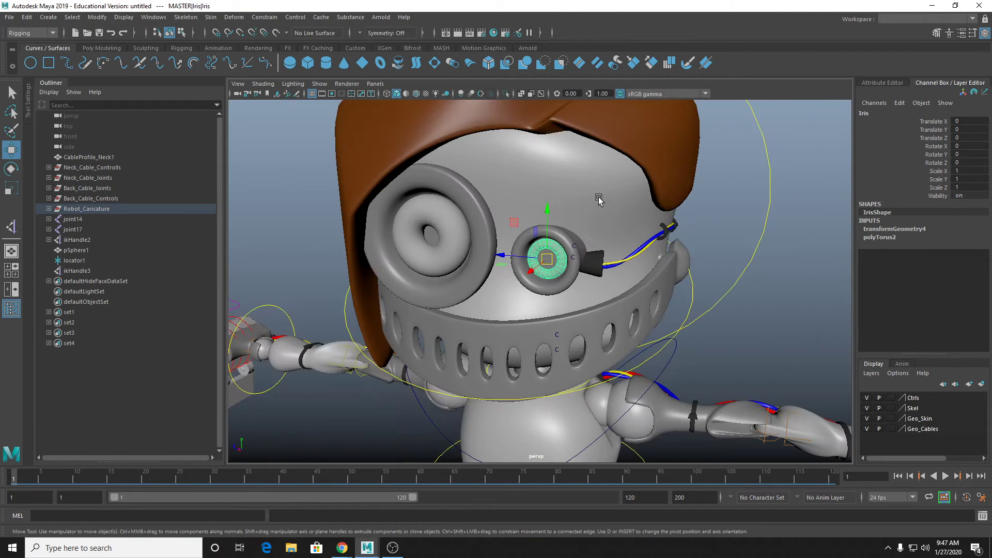
# Step: Deselect the iris and examine both of the robot's eyes up close and within the whole face
pyautogui.scroll(1, 607, 212)
pyautogui.click(774, 251)
pyautogui.scroll(5, 569, 247)
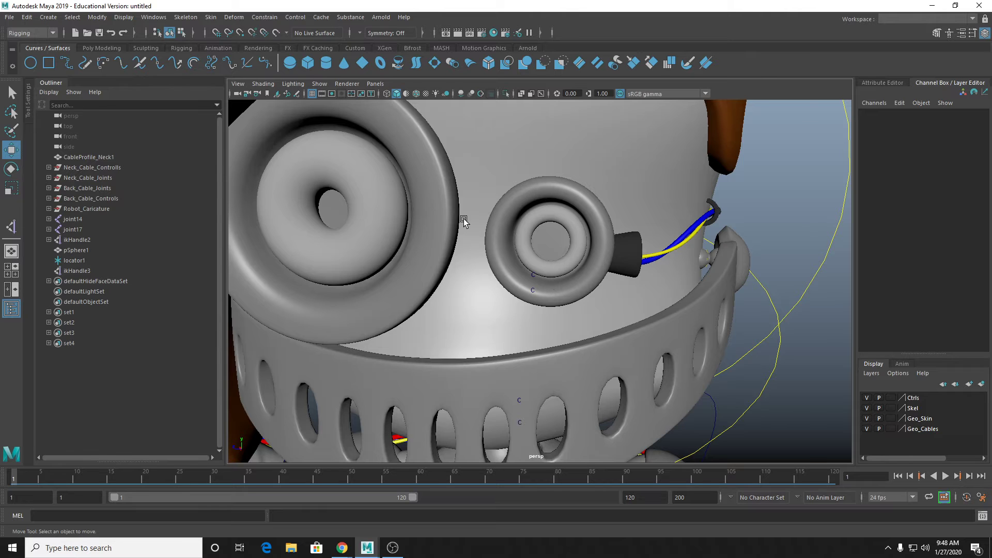
pyautogui.scroll(-5, 463, 218)
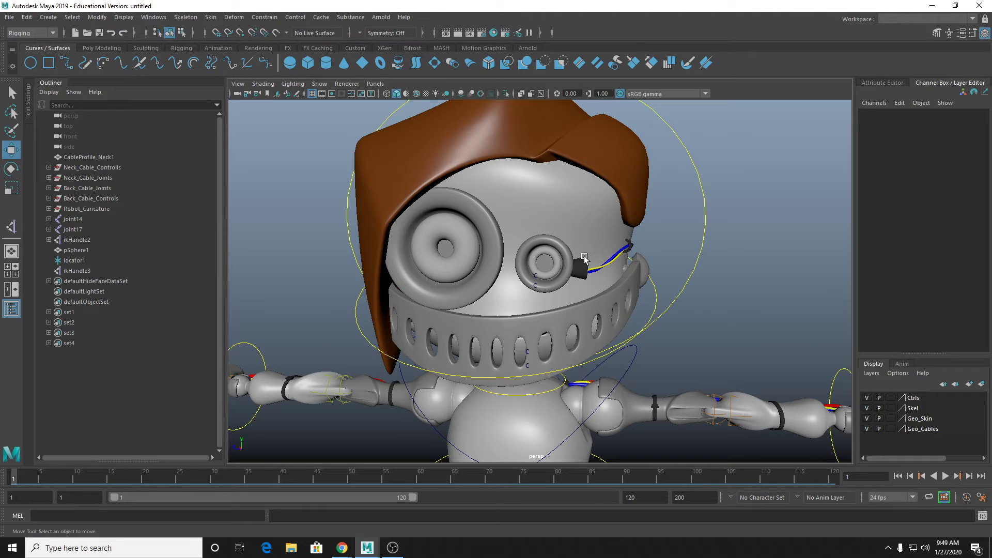
pyautogui.scroll(-3, 480, 292)
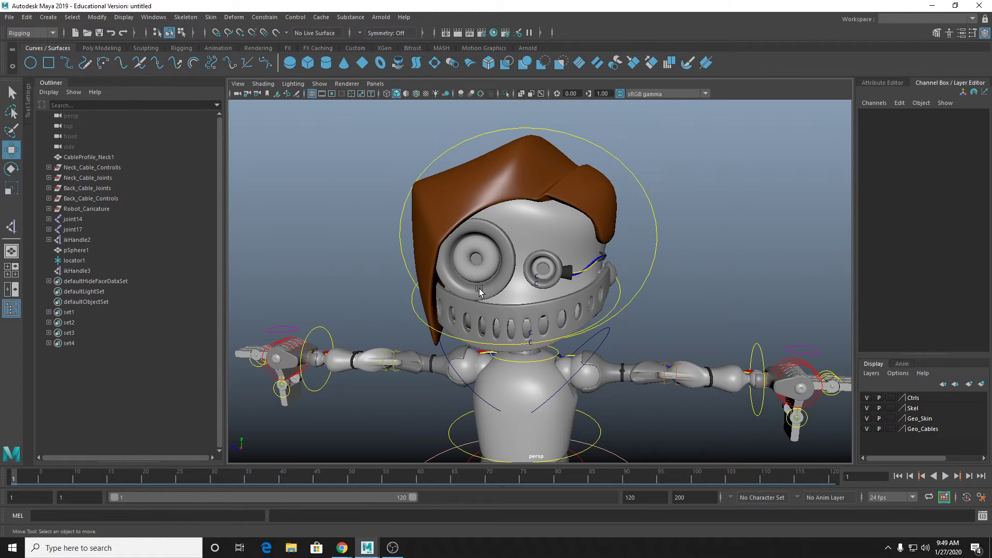
# Step: Frame the robot's right hand and select the fingers' second-joint controls in wireframe display
pyautogui.keyDown('alt'); pyautogui.moveTo(349, 380); pyautogui.dragTo(562, 311, button='middle'); pyautogui.keyUp('alt')
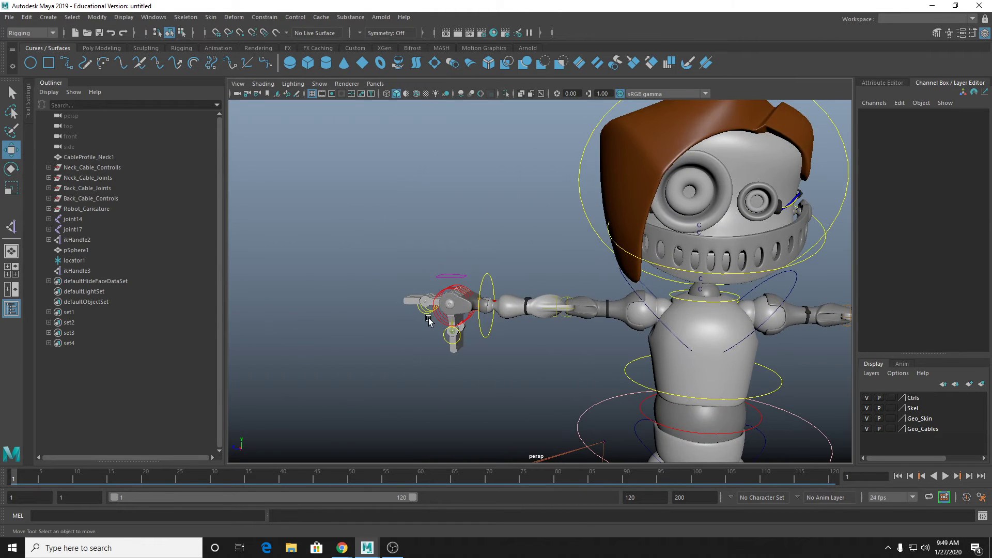
pyautogui.click(427, 315)
pyautogui.press('f')
pyautogui.scroll(-2, 553, 287)
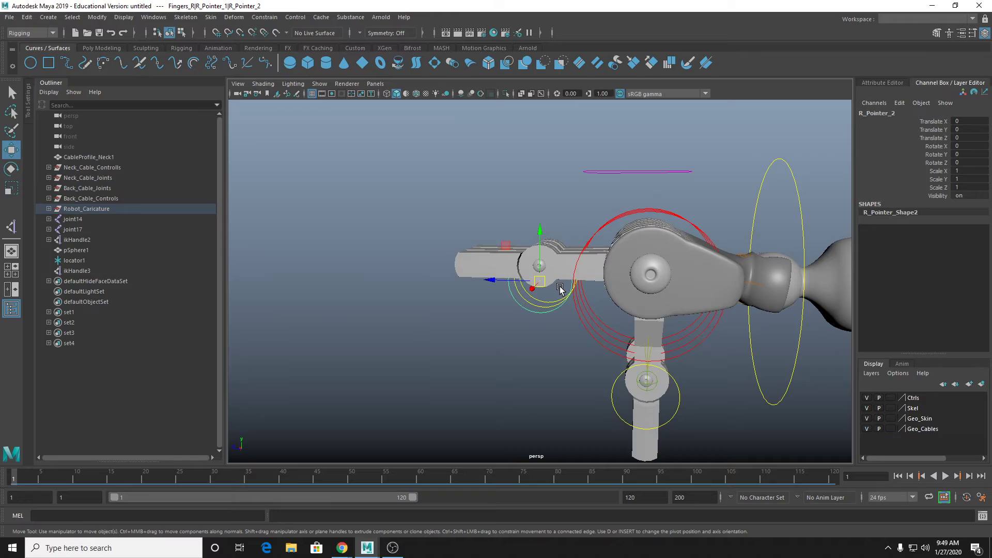
pyautogui.press('4')
pyautogui.keyDown('alt'); pyautogui.moveTo(560, 284); pyautogui.dragTo(547, 356); pyautogui.keyUp('alt')
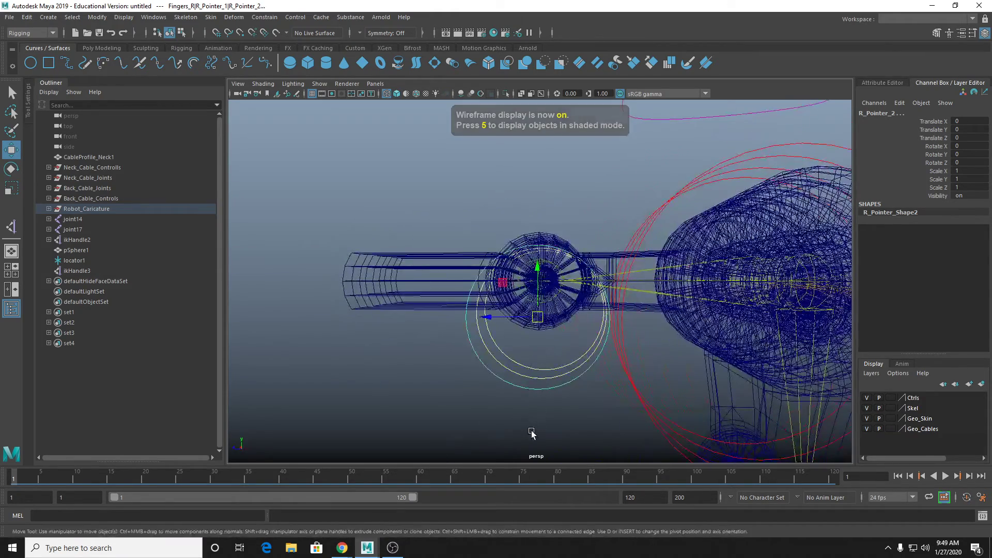
pyautogui.scroll(-3, 533, 392)
pyautogui.scroll(4, 538, 339)
pyautogui.scroll(-4, 538, 339)
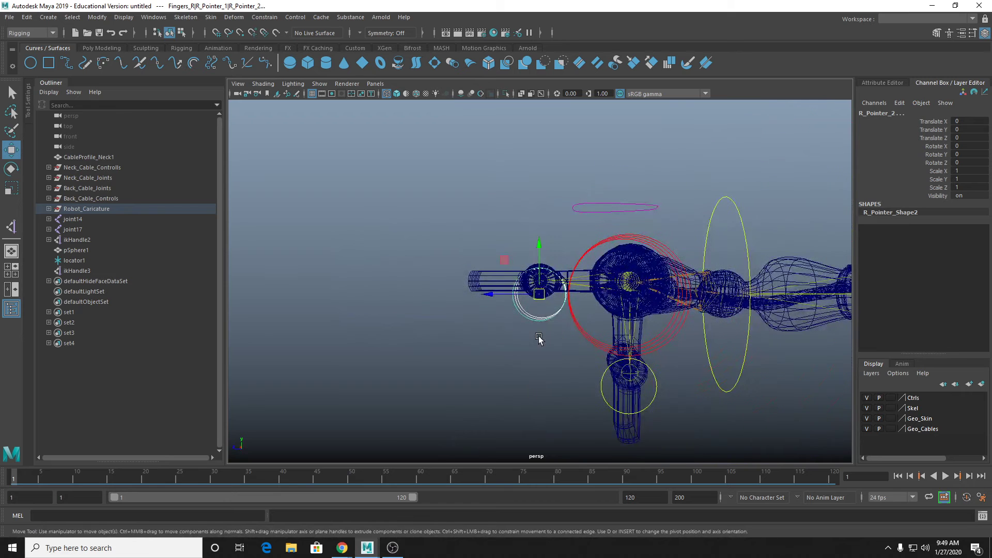
# Step: Restore shaded display, try rotating the right hand's base finger controls about 32 degrees around X, and undo it
pyautogui.press('5')
pyautogui.keyDown('alt'); pyautogui.moveTo(562, 300); pyautogui.dragTo(562, 302); pyautogui.keyUp('alt')
pyautogui.press('e')
pyautogui.click(594, 250)
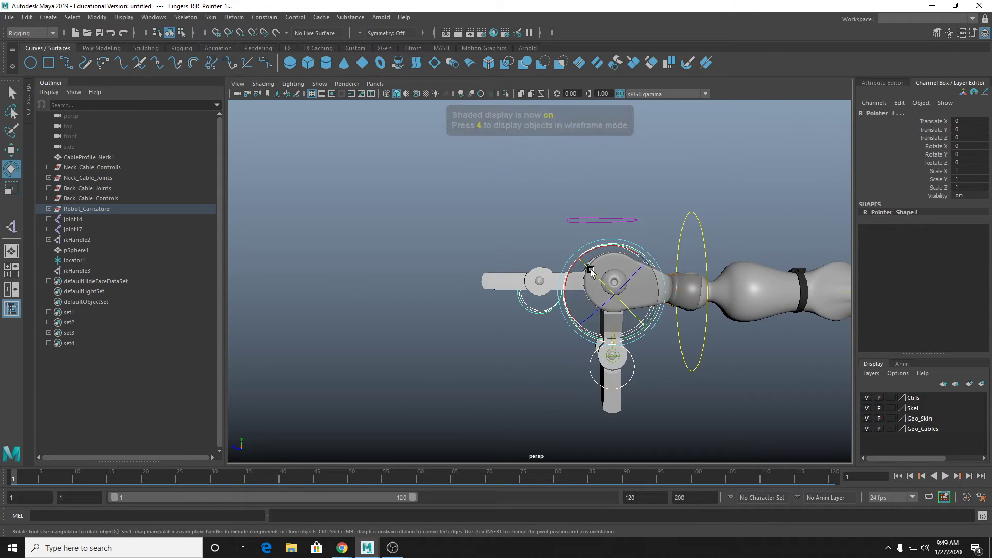
pyautogui.moveTo(594, 250); pyautogui.dragTo(567, 266)
pyautogui.hotkey('ctrl', 'z')
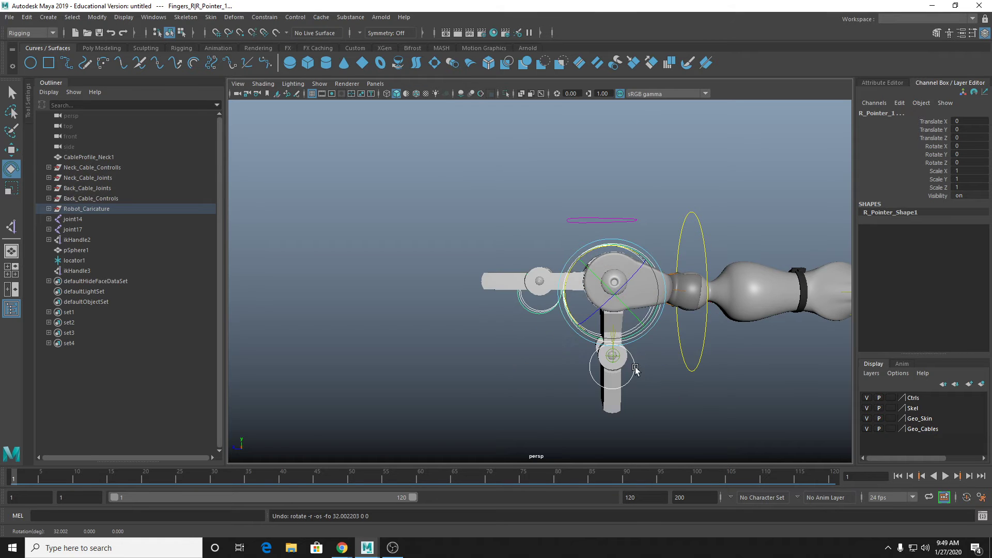
# Step: Deselect the thumb control, try curling the right fingers around X to about 125 and 113 degrees, and undo both rotations
pyautogui.keyDown('alt'); pyautogui.moveTo(636, 369); pyautogui.dragTo(684, 390); pyautogui.keyUp('alt')
pyautogui.press('q')
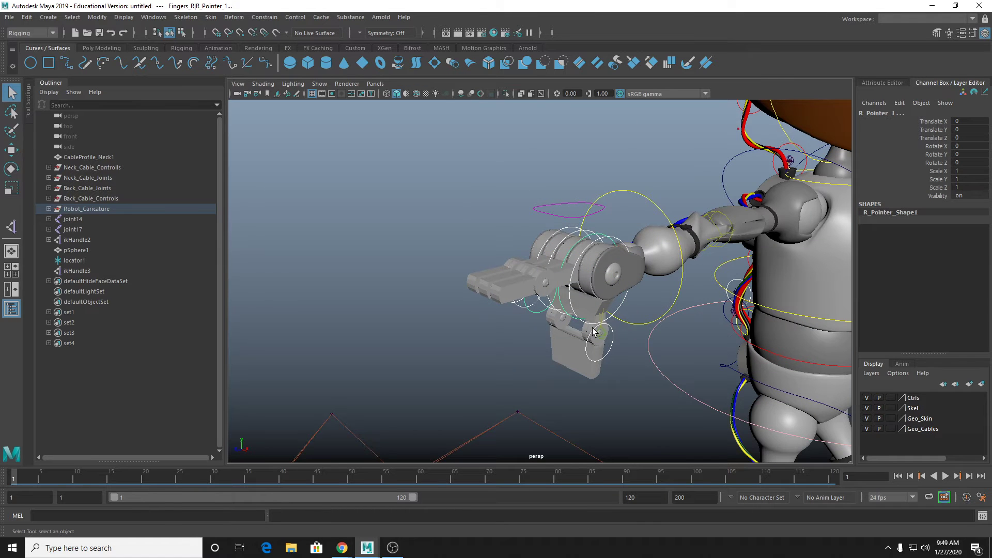
pyautogui.press('e')
pyautogui.keyDown('alt'); pyautogui.moveTo(593, 323); pyautogui.dragTo(498, 281); pyautogui.keyUp('alt')
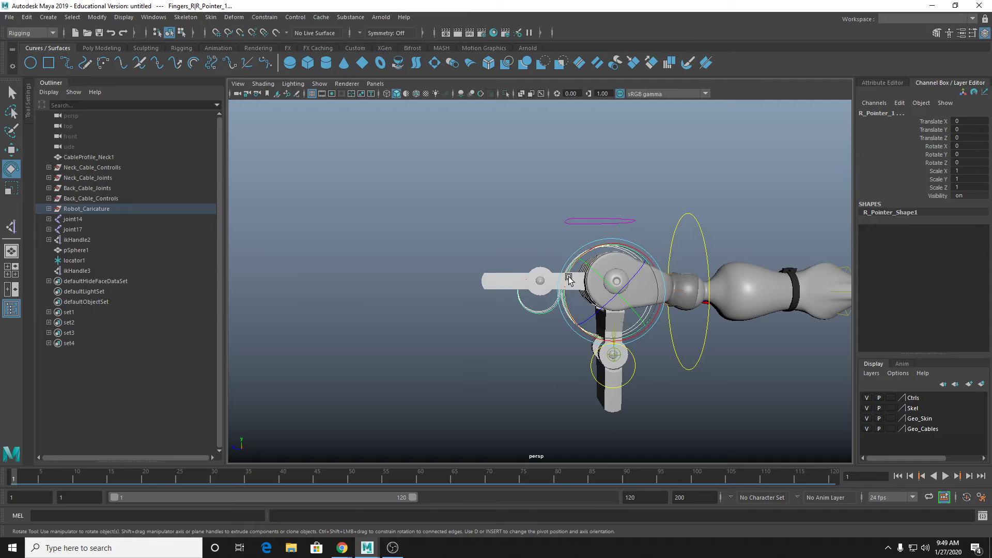
pyautogui.moveTo(568, 277); pyautogui.dragTo(579, 338)
pyautogui.keyDown('alt'); pyautogui.moveTo(579, 339); pyautogui.dragTo(453, 312, button='middle'); pyautogui.keyUp('alt')
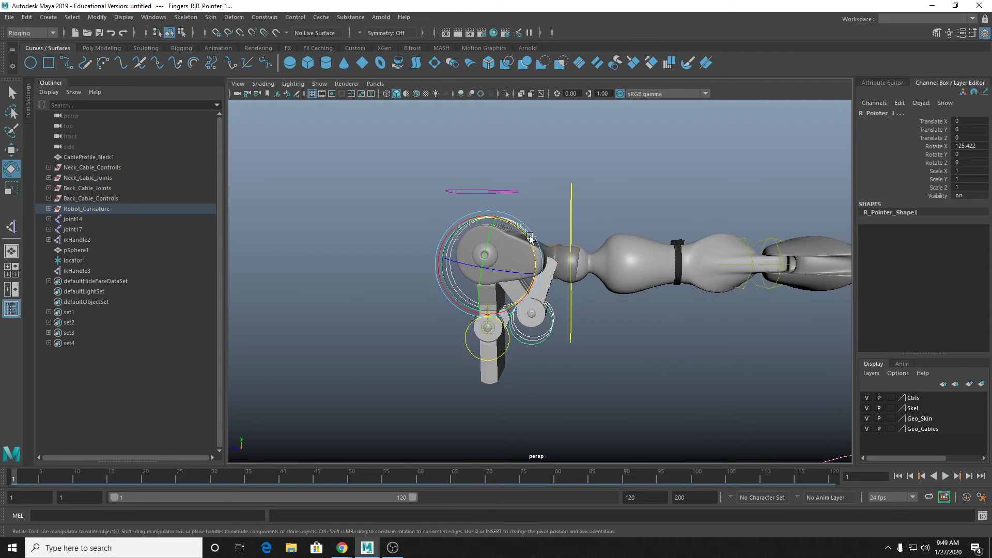
pyautogui.moveTo(521, 228); pyautogui.dragTo(526, 239)
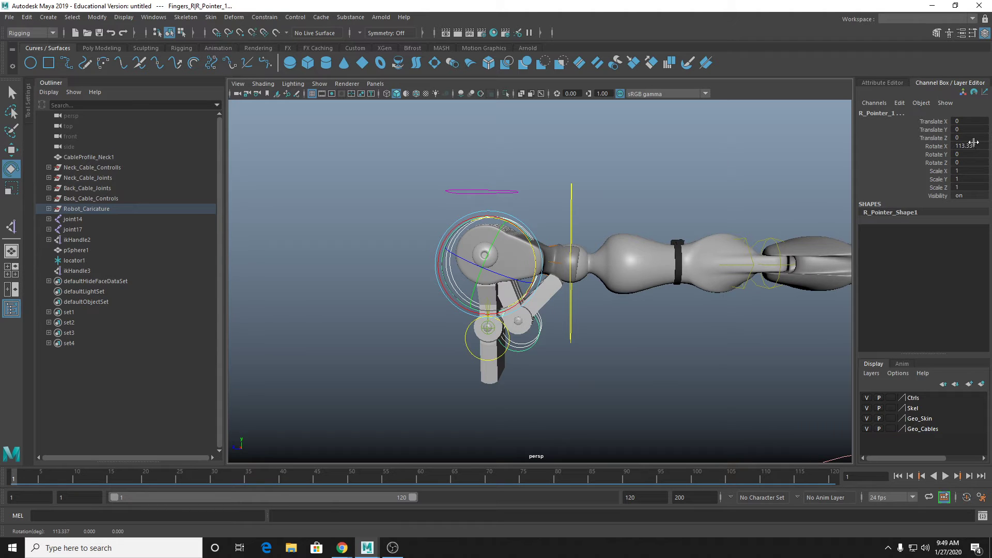
pyautogui.hotkey('ctrl', 'z')
pyautogui.hotkey('ctrl', 'z')
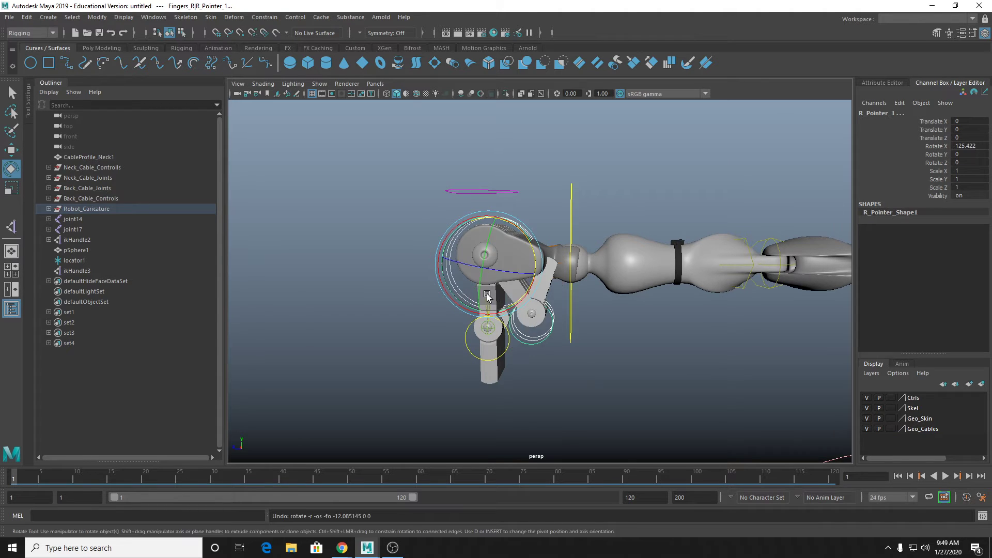
# Step: Deselect the finger controls and view the robot's upper body from the side
pyautogui.scroll(-6, 576, 260)
pyautogui.keyDown('alt'); pyautogui.moveTo(637, 255); pyautogui.dragTo(449, 321, button='middle'); pyautogui.keyUp('alt')
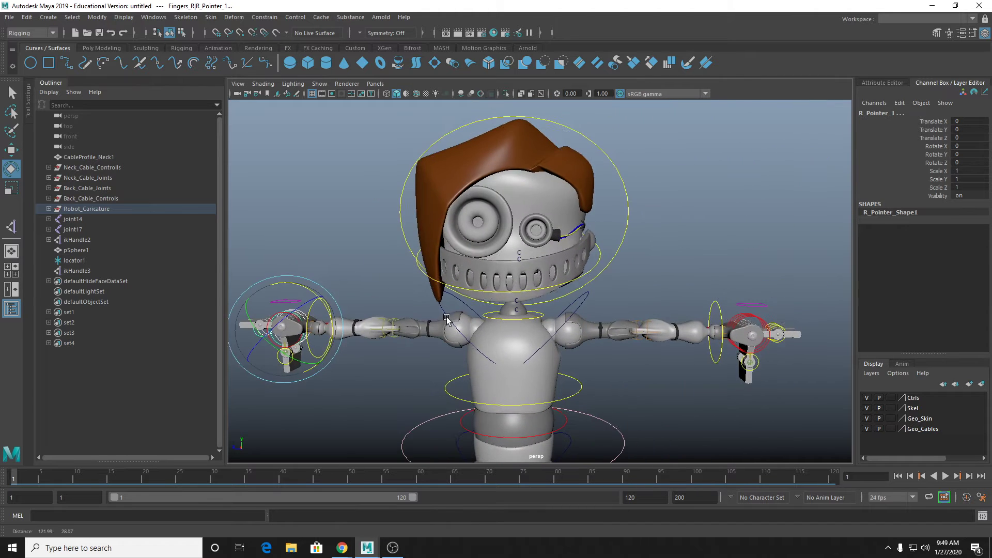
pyautogui.scroll(-2, 450, 320)
pyautogui.press('q')
pyautogui.click(668, 270)
pyautogui.keyDown('alt'); pyautogui.moveTo(668, 271); pyautogui.dragTo(609, 297); pyautogui.keyUp('alt')
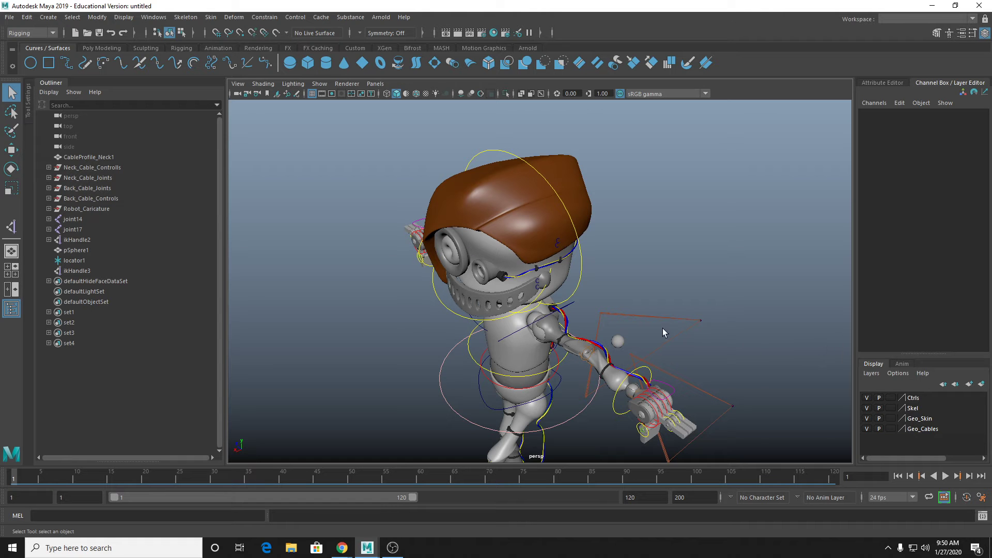
# Step: Delete the demo IK handles, both leftover joint chains and the sphere beside the robot
pyautogui.keyDown('alt'); pyautogui.moveTo(666, 336); pyautogui.dragTo(676, 293); pyautogui.keyUp('alt')
pyautogui.keyDown('alt'); pyautogui.moveTo(718, 326); pyautogui.dragTo(602, 178, button='middle'); pyautogui.keyUp('alt')
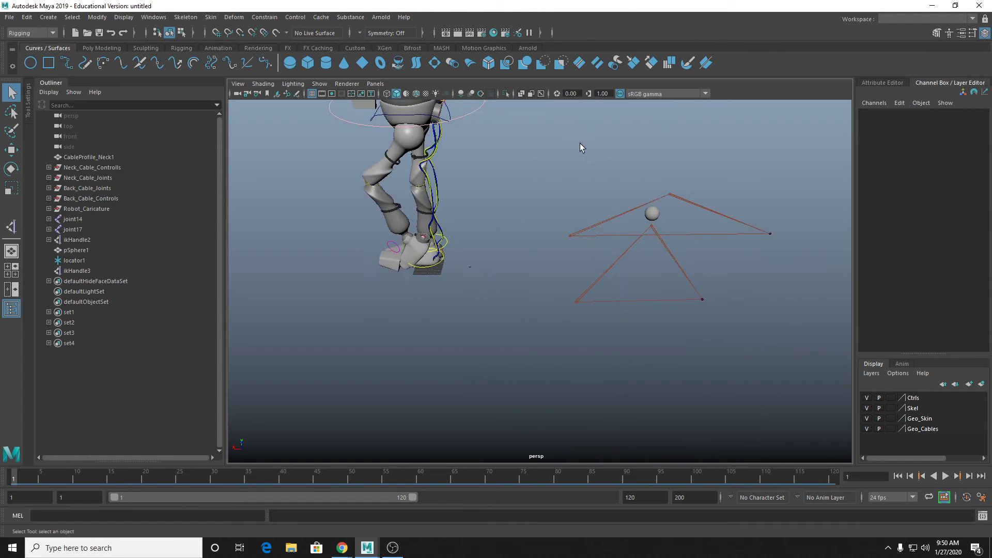
pyautogui.moveTo(580, 144); pyautogui.dragTo(828, 392)
pyautogui.press('Delete')
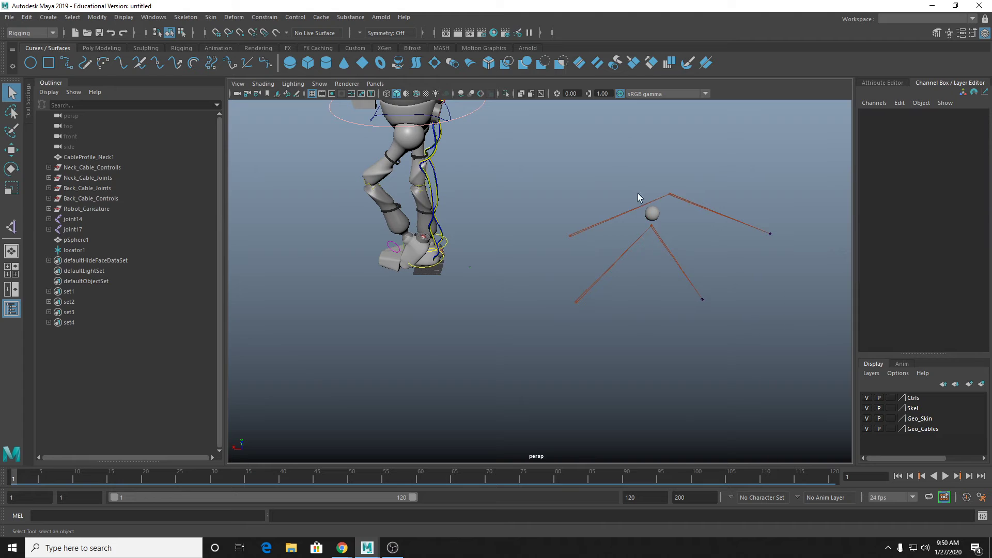
pyautogui.moveTo(637, 193); pyautogui.dragTo(698, 261)
pyautogui.press('Delete')
pyautogui.click(652, 214)
pyautogui.press('Delete')
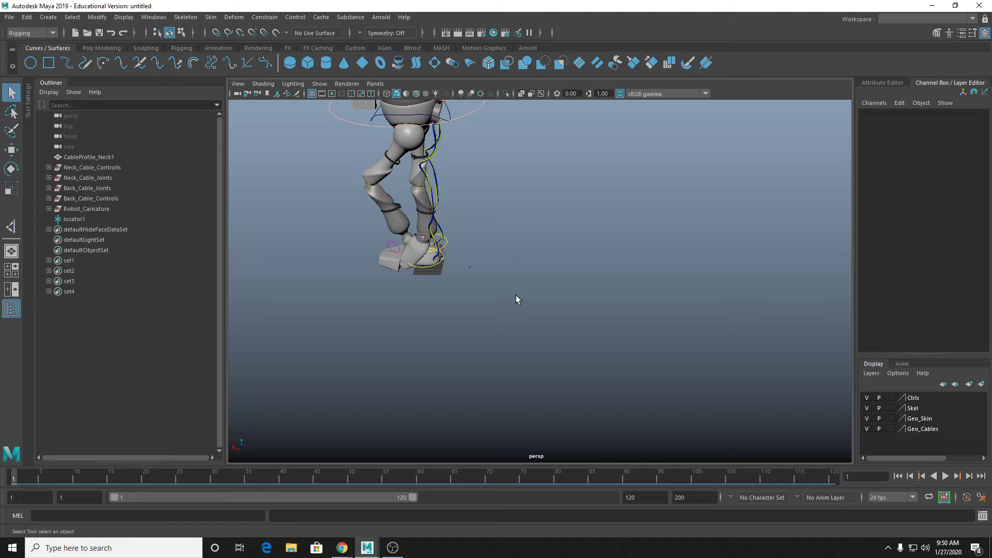
# Step: Reset Heel Roll, Heel Rubout and Ball to 0 on the robot's left ankle IK control and deselect it
pyautogui.keyDown('alt'); pyautogui.moveTo(476, 240); pyautogui.dragTo(499, 333, button='middle'); pyautogui.keyUp('alt')
pyautogui.scroll(3, 499, 333)
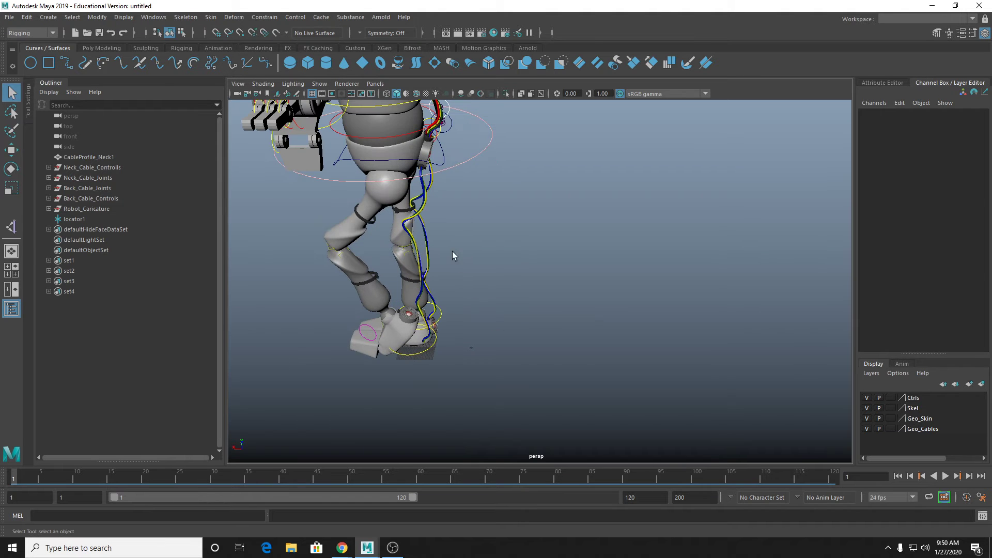
pyautogui.click(428, 241)
pyautogui.press('f')
pyautogui.keyDown('alt'); pyautogui.moveTo(600, 277); pyautogui.dragTo(560, 275); pyautogui.keyUp('alt')
pyautogui.keyDown('alt'); pyautogui.moveTo(561, 275); pyautogui.dragTo(543, 300, button='middle'); pyautogui.keyUp('alt')
pyautogui.keyDown('alt'); pyautogui.moveTo(664, 365); pyautogui.dragTo(561, 198, button='middle'); pyautogui.keyUp('alt')
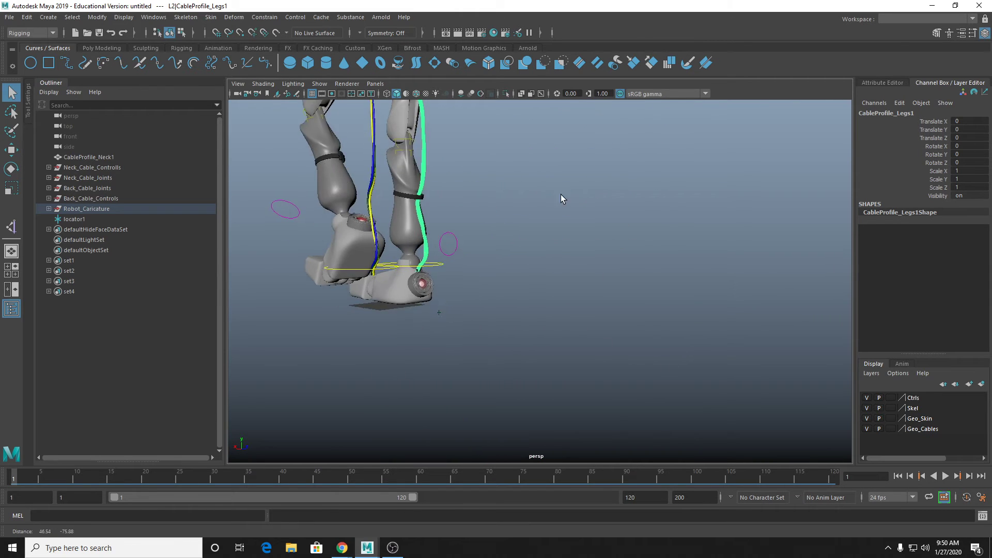
pyautogui.keyDown('alt'); pyautogui.moveTo(567, 244); pyautogui.dragTo(594, 261); pyautogui.keyUp('alt')
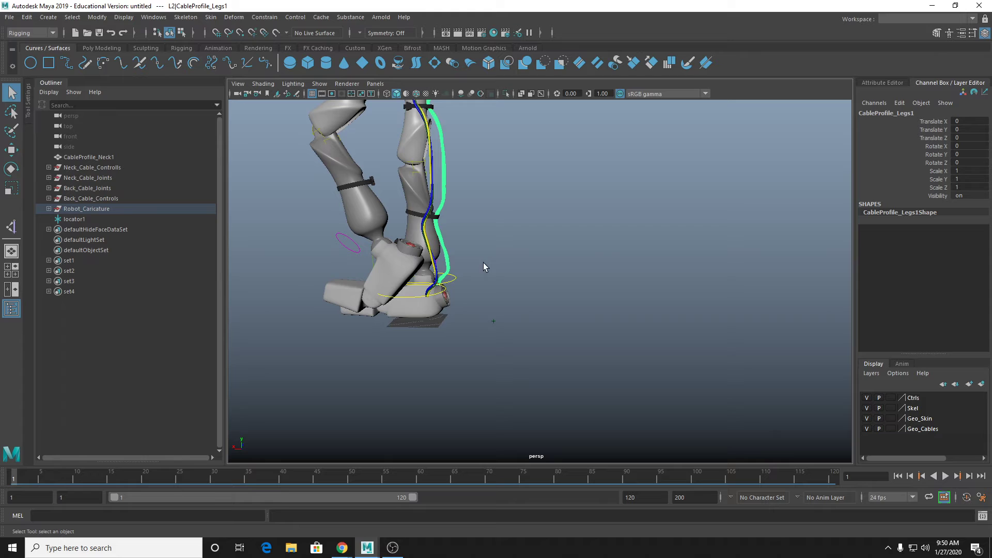
pyautogui.click(407, 297)
pyautogui.moveTo(965, 220); pyautogui.dragTo(966, 237)
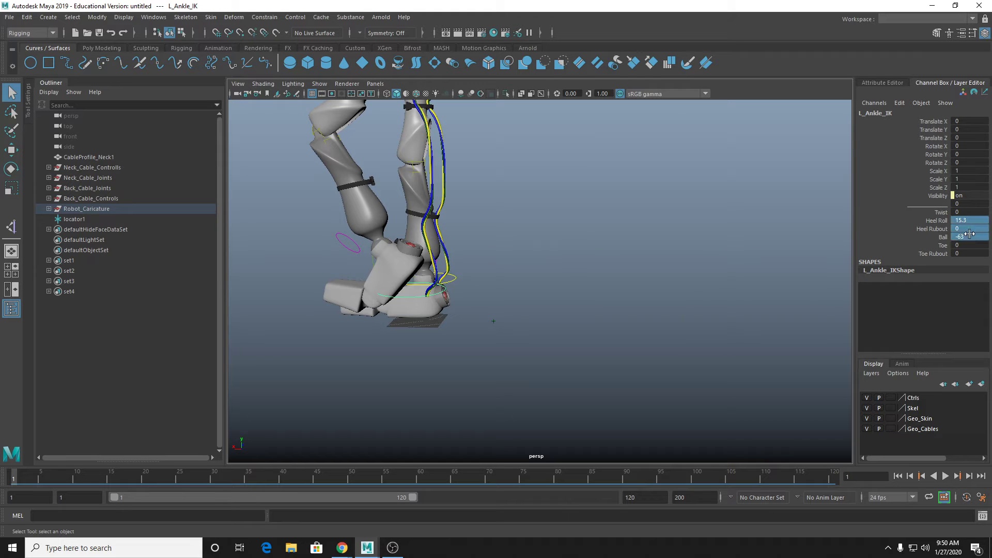
pyautogui.write('0')
pyautogui.press('Return')
pyautogui.click(589, 244)
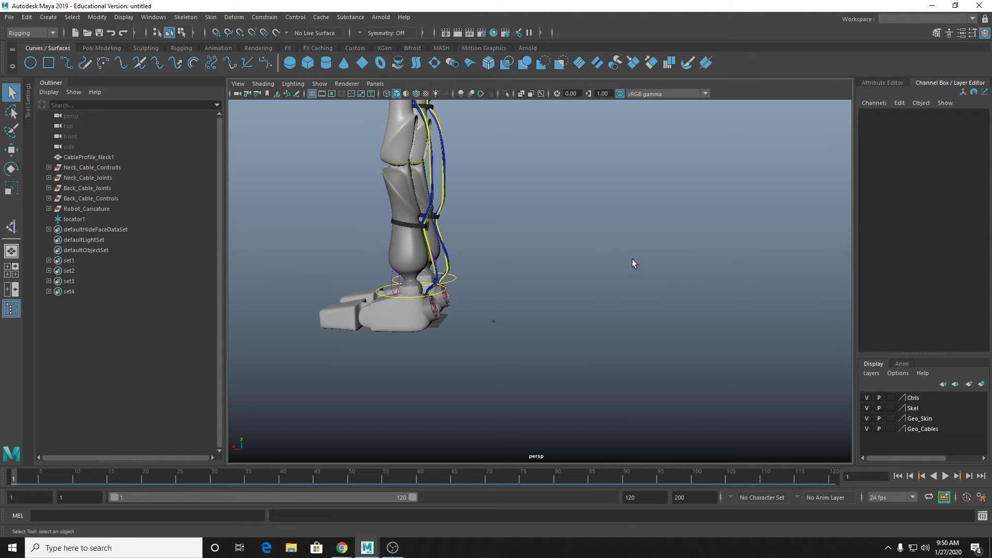
pyautogui.click(102, 48)
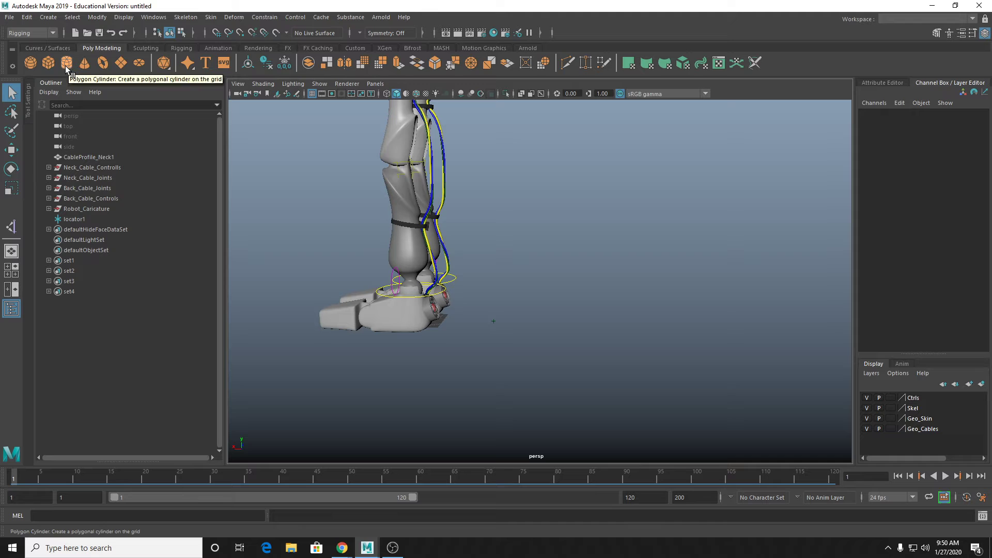
pyautogui.click(49, 63)
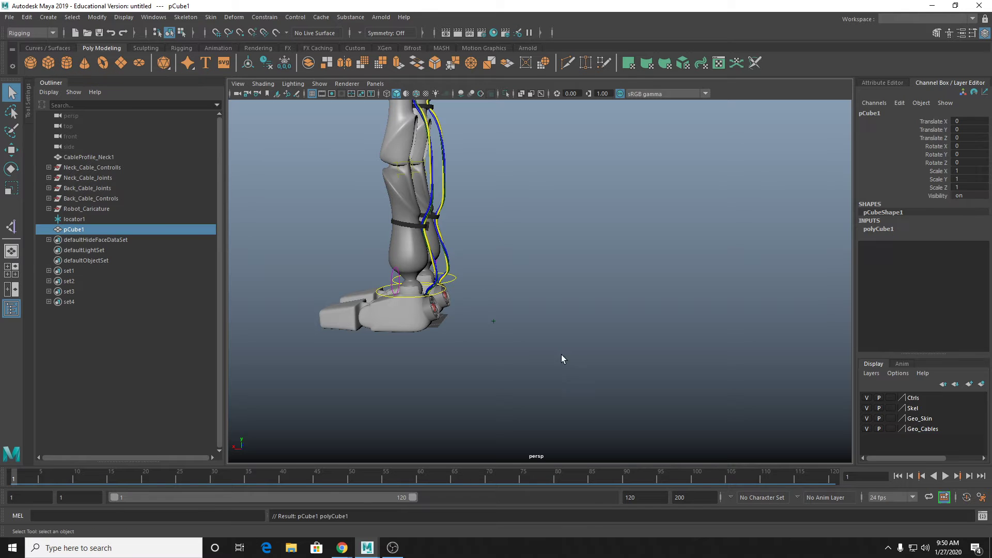
pyautogui.press('w')
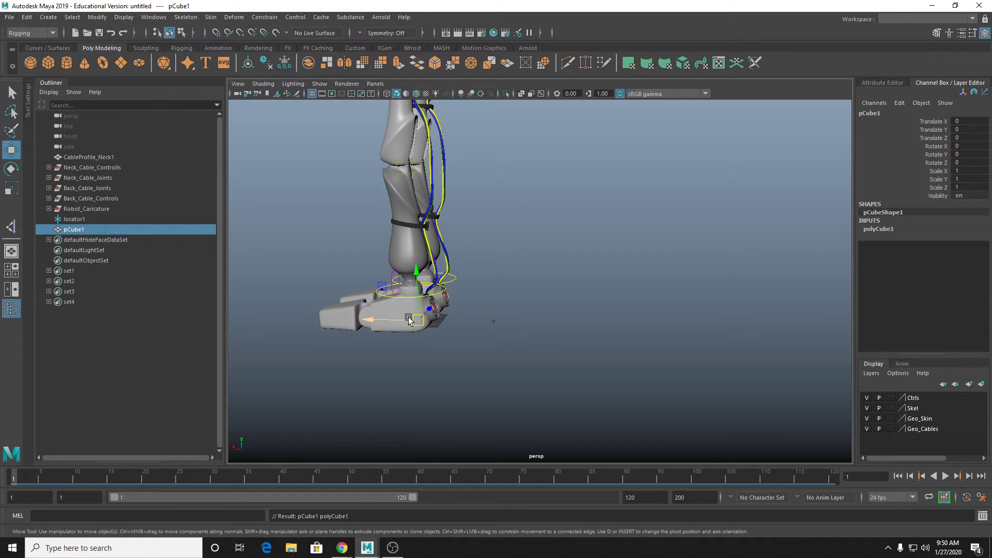
pyautogui.press('Delete')
# Step: Create a polygon cylinder, move it behind the robot to about -72.7 on X, and rotate it 90 degrees around Z
pyautogui.click(67, 63)
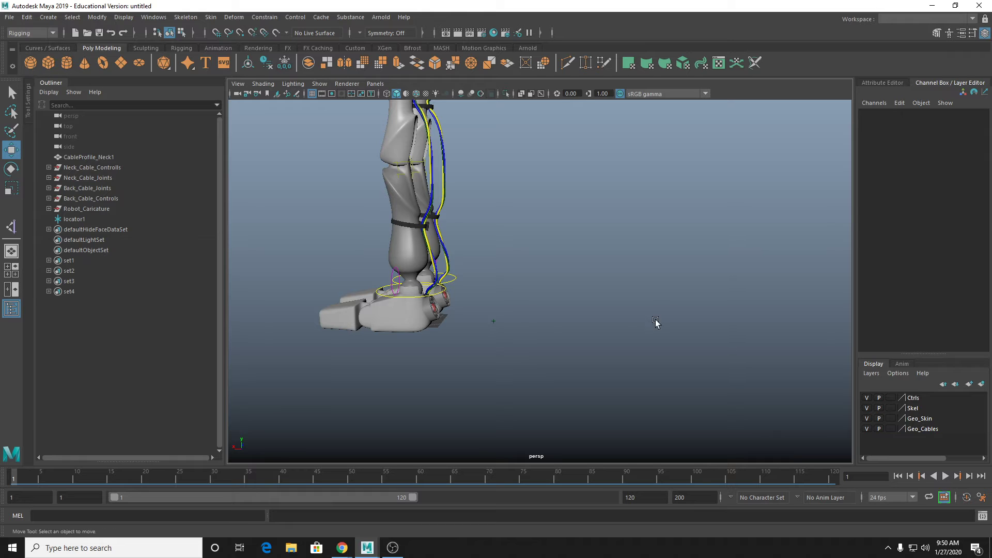
pyautogui.press('e')
pyautogui.press('w')
pyautogui.moveTo(388, 320); pyautogui.dragTo(540, 323)
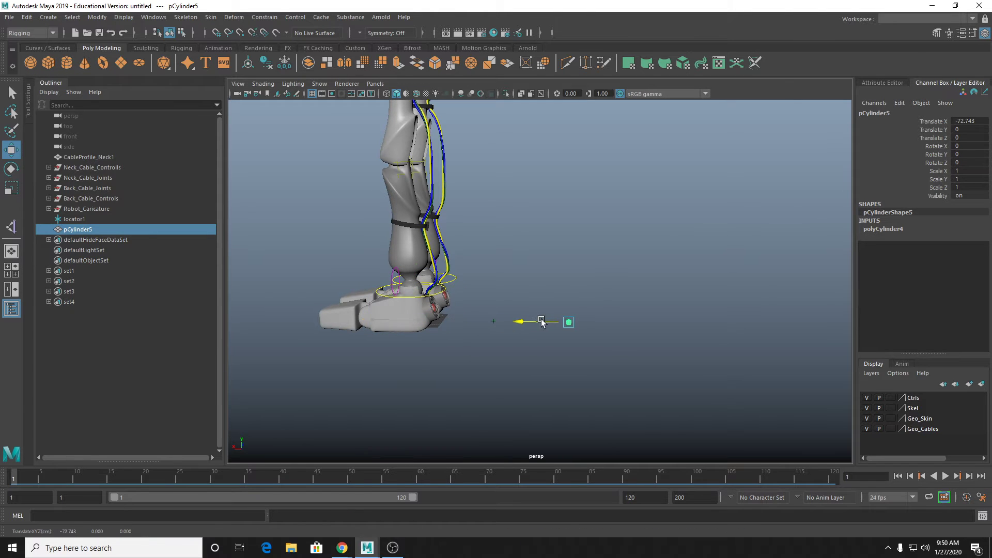
pyautogui.press('e')
pyautogui.press('f')
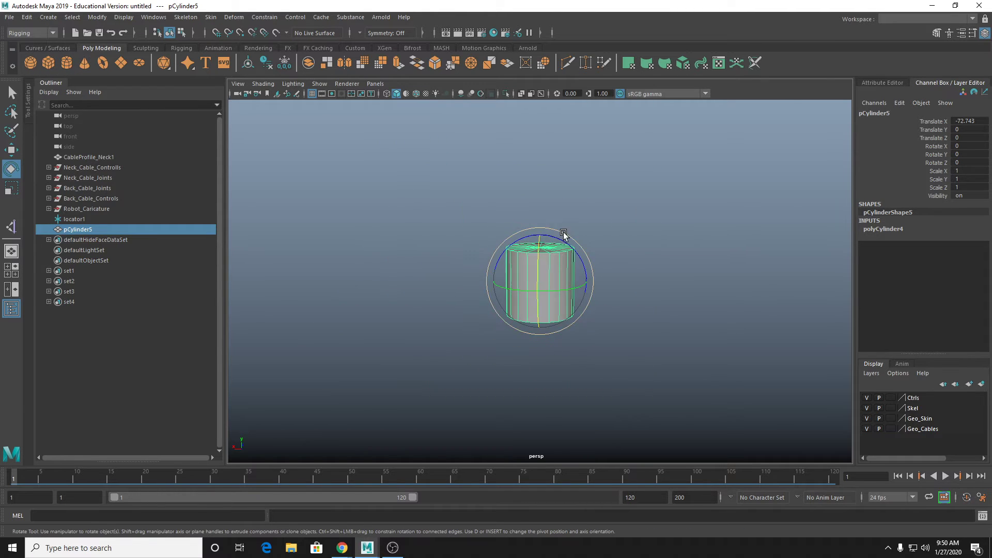
pyautogui.moveTo(565, 241); pyautogui.dragTo(680, 216)
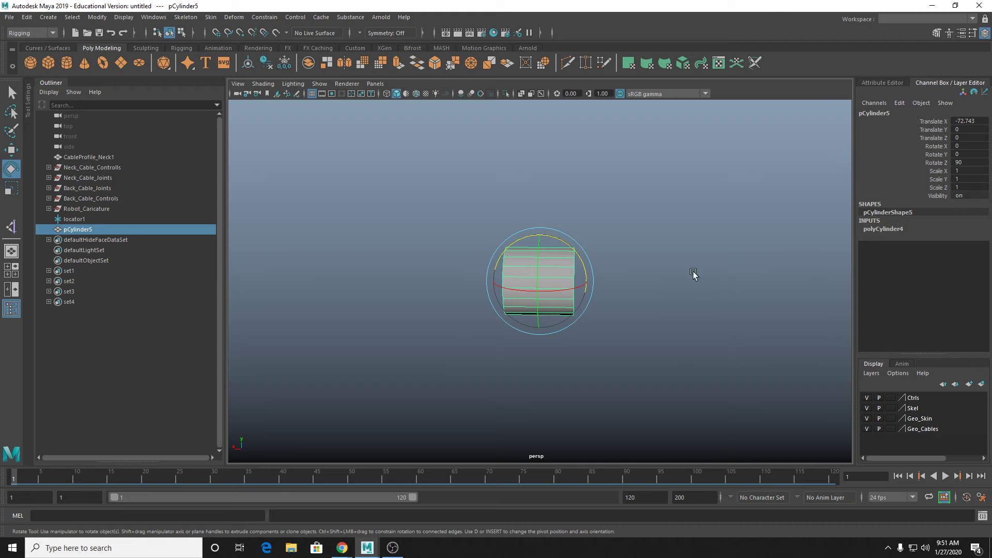
# Step: Set the new cylinder's Subdivisions Axis to 8
pyautogui.keyDown('alt'); pyautogui.moveTo(612, 303); pyautogui.dragTo(667, 301, button='middle'); pyautogui.keyUp('alt')
pyautogui.scroll(2, 667, 301)
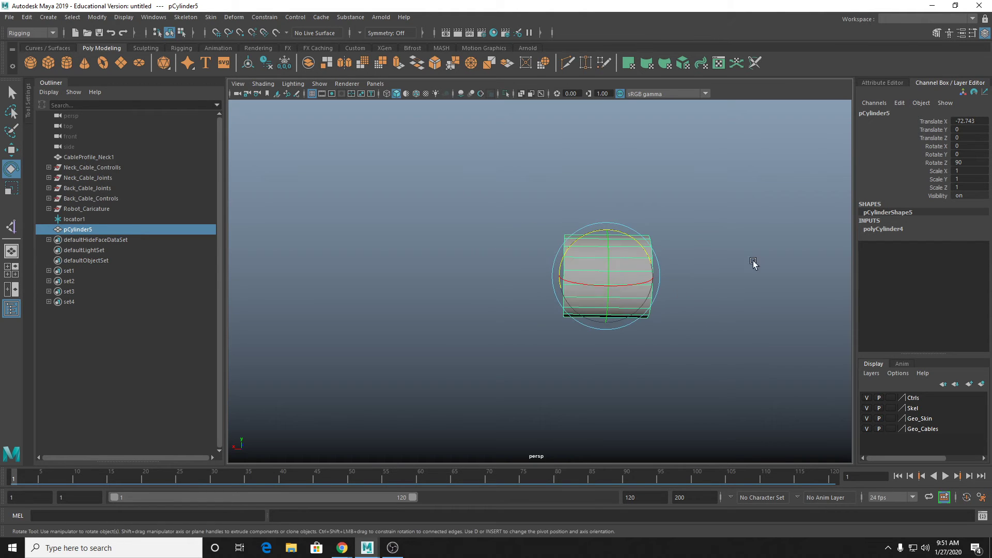
pyautogui.click(887, 229)
pyautogui.doubleClick(973, 254)
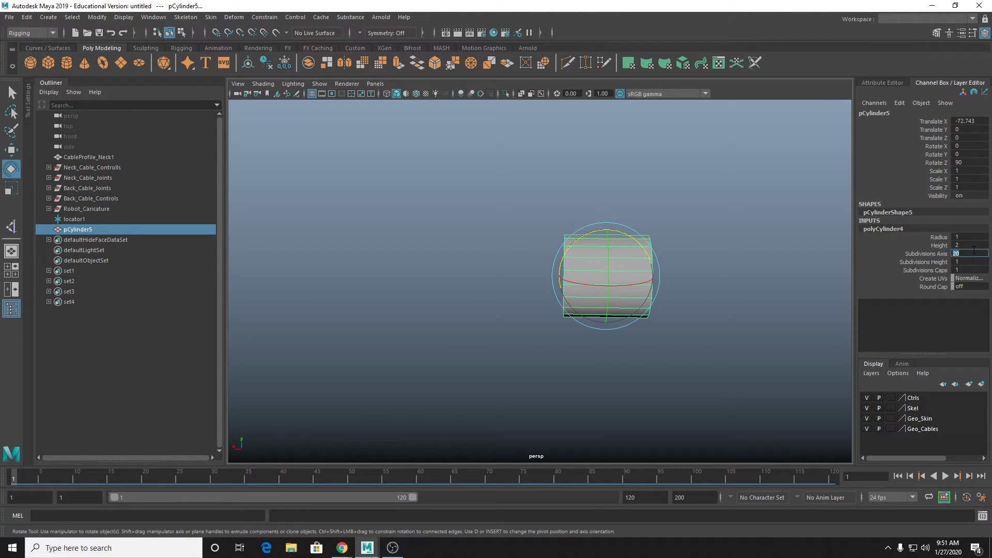
pyautogui.write('8')
pyautogui.press('Return')
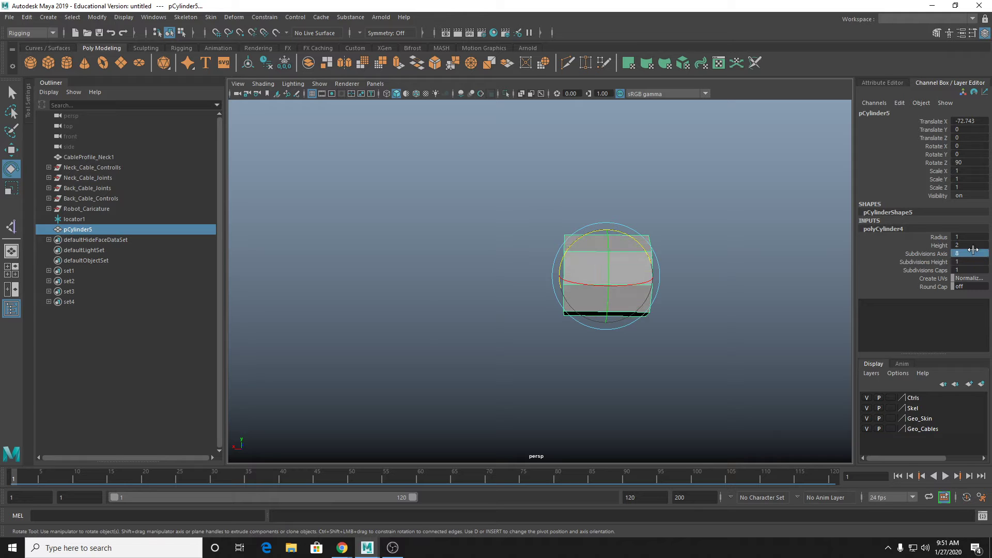
pyautogui.press('q')
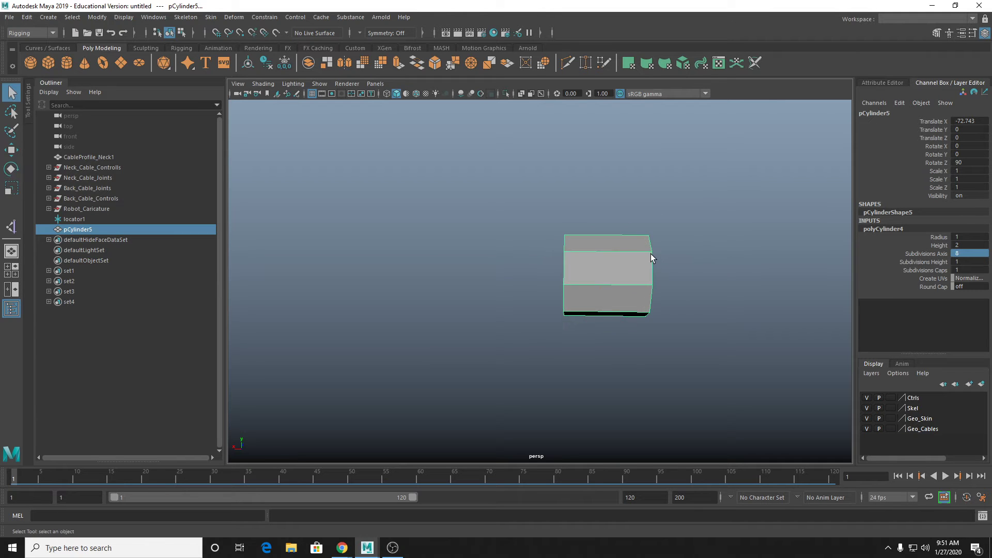
# Step: Preview the eight-sided cylinder smoothed and return it to its unsmoothed display
pyautogui.keyDown('alt'); pyautogui.moveTo(650, 254); pyautogui.dragTo(568, 293); pyautogui.keyUp('alt')
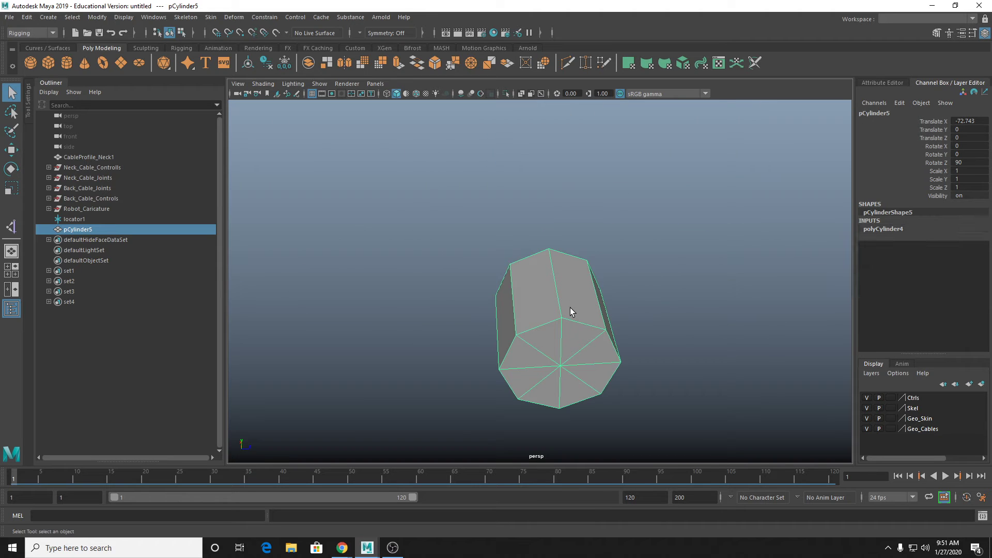
pyautogui.press('3')
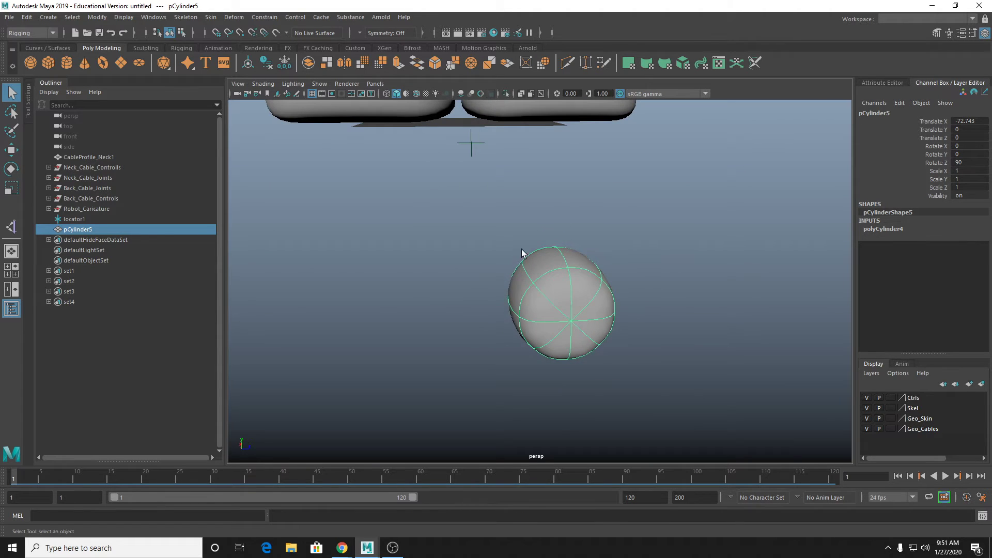
pyautogui.press('1')
pyautogui.keyDown('alt'); pyautogui.moveTo(481, 340); pyautogui.dragTo(684, 320); pyautogui.keyUp('alt')
# Step: Switch the cylinder to face selection and select the faces touching one of its ends
pyautogui.rightClick(593, 240)
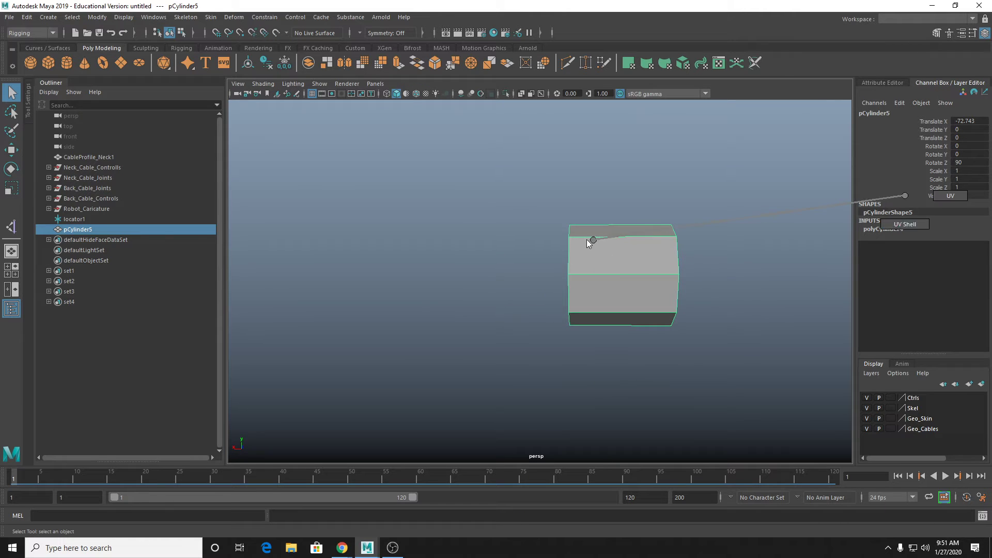
pyautogui.moveTo(878, 192); pyautogui.dragTo(905, 196, button='right')
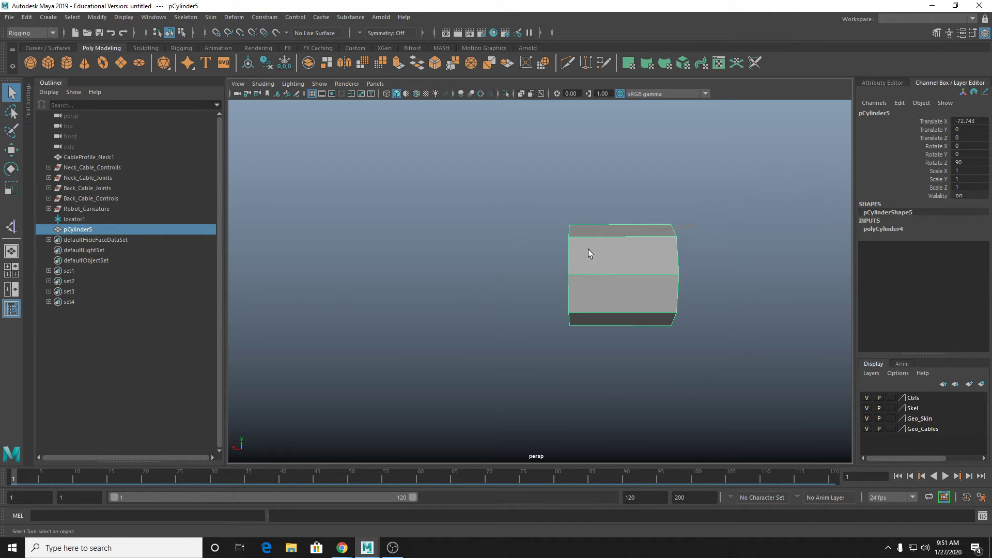
pyautogui.moveTo(588, 249); pyautogui.dragTo(587, 278, button='right')
pyautogui.moveTo(543, 177); pyautogui.dragTo(606, 367)
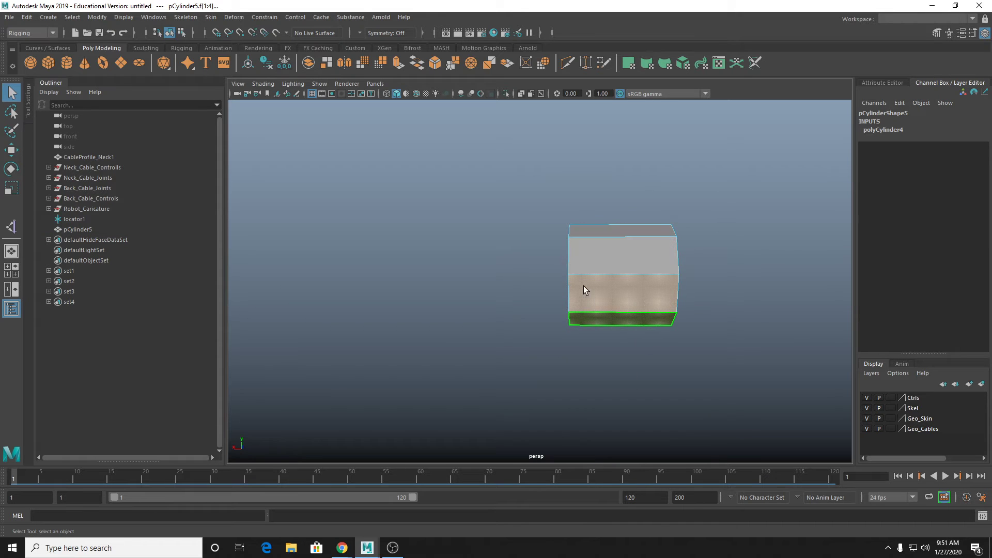
# Step: Select the cylinder's inner end-cap faces and extrude them outward twice in the front view, forming two short knuckle segments
pyautogui.moveTo(544, 222); pyautogui.dragTo(621, 362)
pyautogui.moveTo(616, 200); pyautogui.dragTo(702, 453)
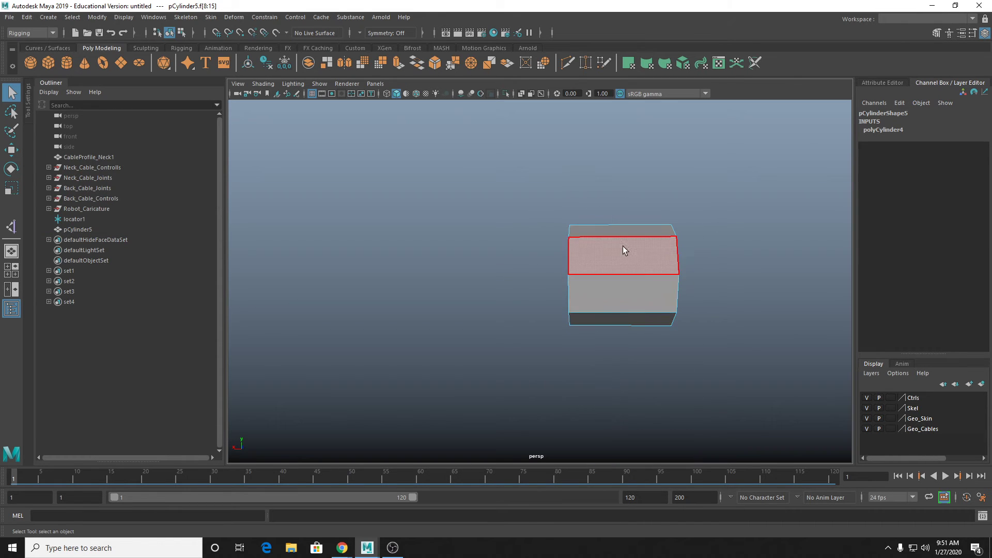
pyautogui.keyDown('alt'); pyautogui.moveTo(622, 246); pyautogui.dragTo(643, 282); pyautogui.keyUp('alt')
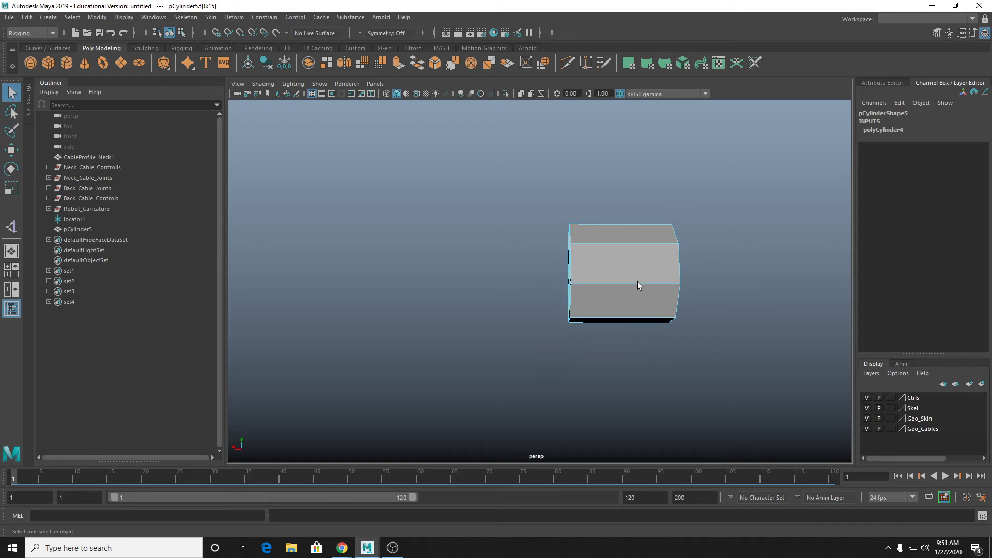
pyautogui.press('w')
pyautogui.moveTo(546, 274); pyautogui.dragTo(535, 278)
pyautogui.press('space')
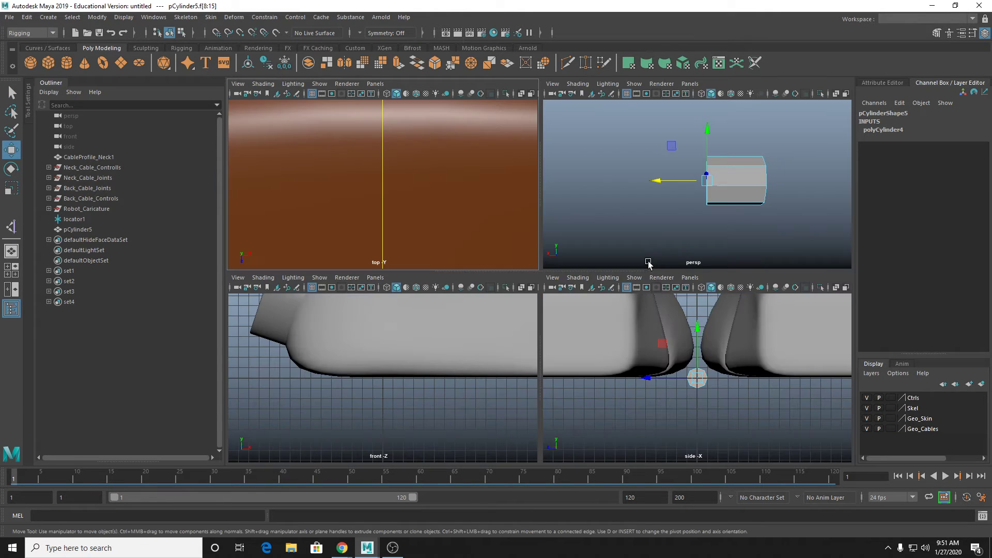
pyautogui.press('space')
pyautogui.press('f')
pyautogui.scroll(-8, 620, 309)
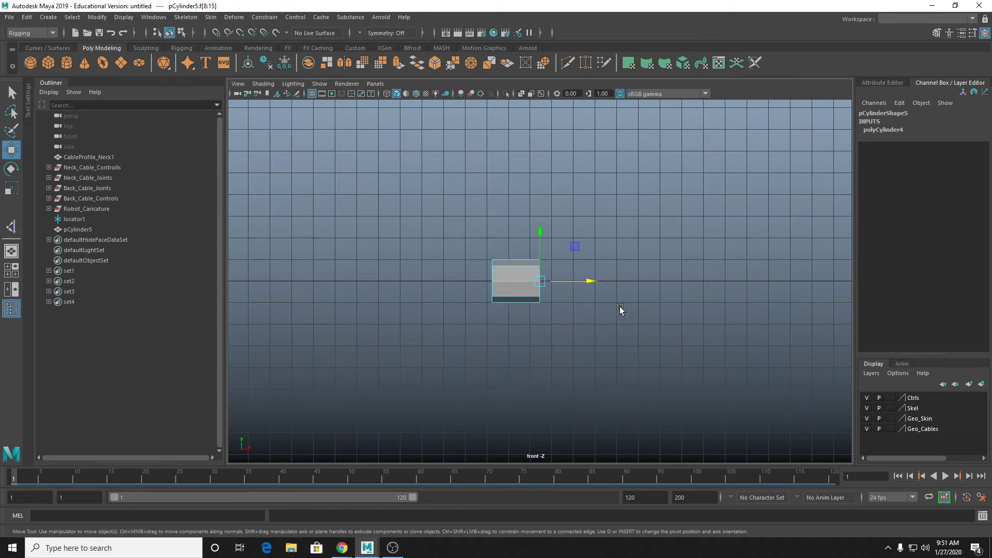
pyautogui.scroll(4, 506, 298)
pyautogui.scroll(1, 542, 295)
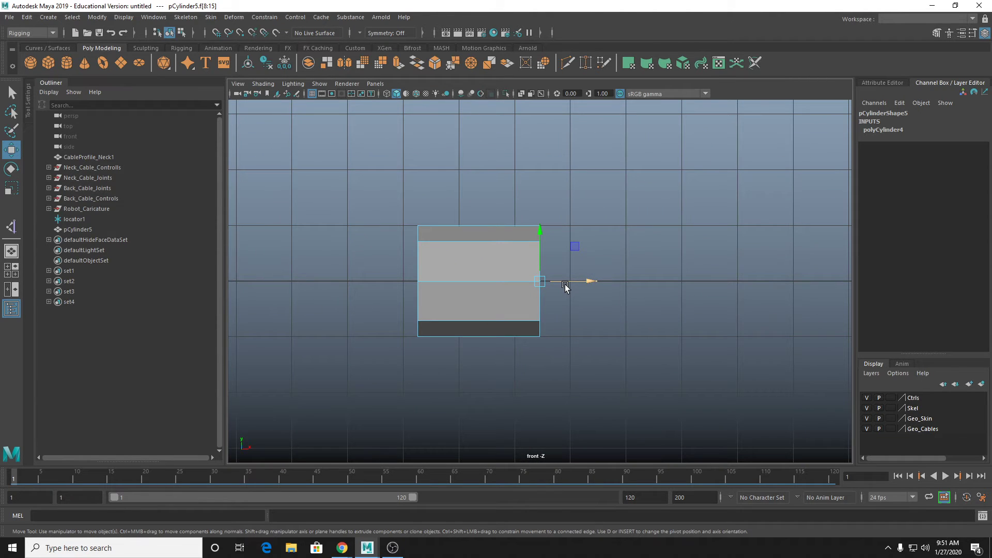
pyautogui.hotkey('ctrl', 'e')
pyautogui.moveTo(569, 270); pyautogui.dragTo(608, 282)
pyautogui.hotkey('ctrl', 'e')
pyautogui.press('w')
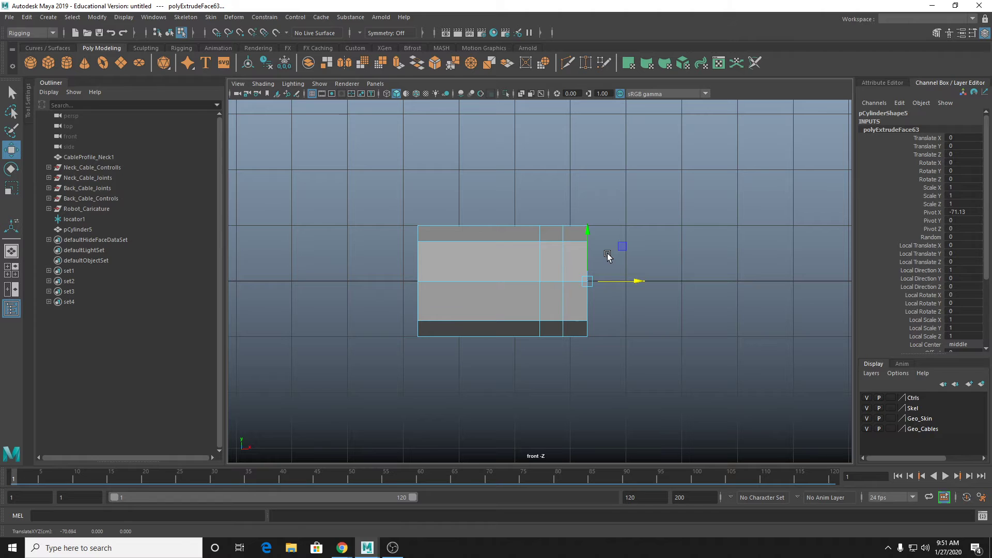
# Step: Extrude the end faces into a long middle segment, followed by two short second-knuckle segments, the last one 0.38 long
pyautogui.hotkey('ctrl', 'e')
pyautogui.press('w')
pyautogui.moveTo(615, 275); pyautogui.dragTo(780, 269)
pyautogui.hotkey('ctrl', 'e')
pyautogui.hotkey('ctrl', 'e')
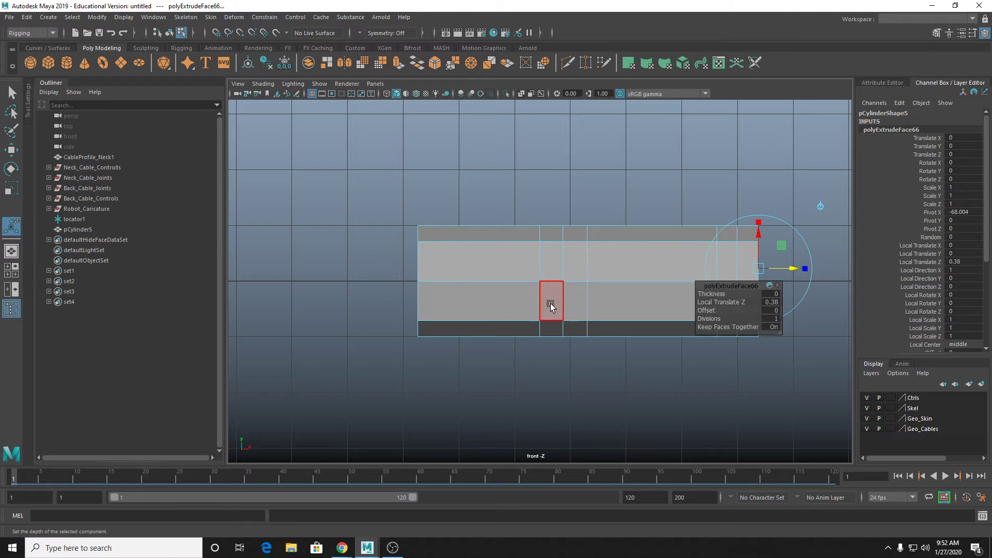
# Step: Extrude the end faces about 1.25 units for the fingertip segment, and taper the tip with two further scaled-down extrusions
pyautogui.keyDown('alt'); pyautogui.moveTo(628, 235); pyautogui.dragTo(506, 215, button='middle'); pyautogui.keyUp('alt')
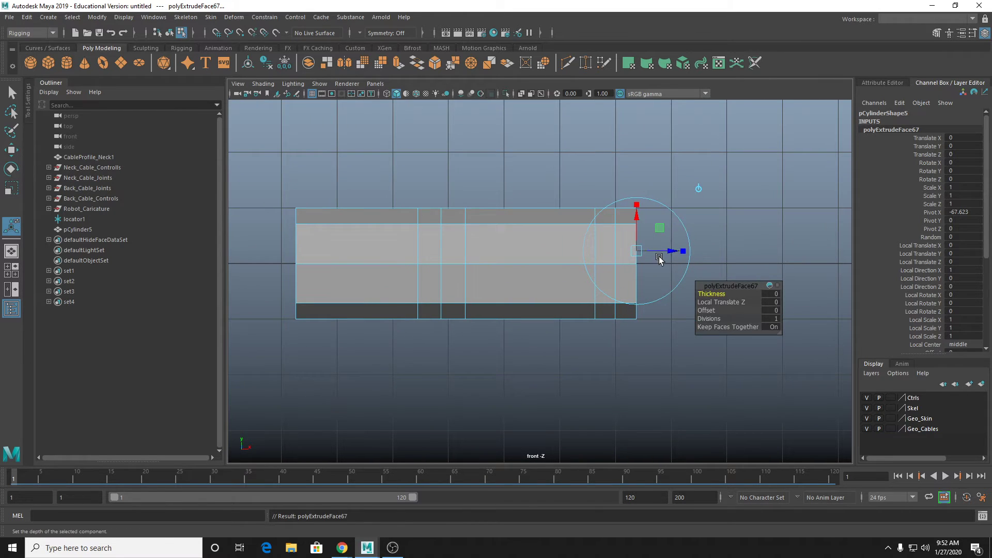
pyautogui.press('w')
pyautogui.keyDown('shift'); pyautogui.moveTo(660, 255); pyautogui.dragTo(706, 260); pyautogui.keyUp('shift')
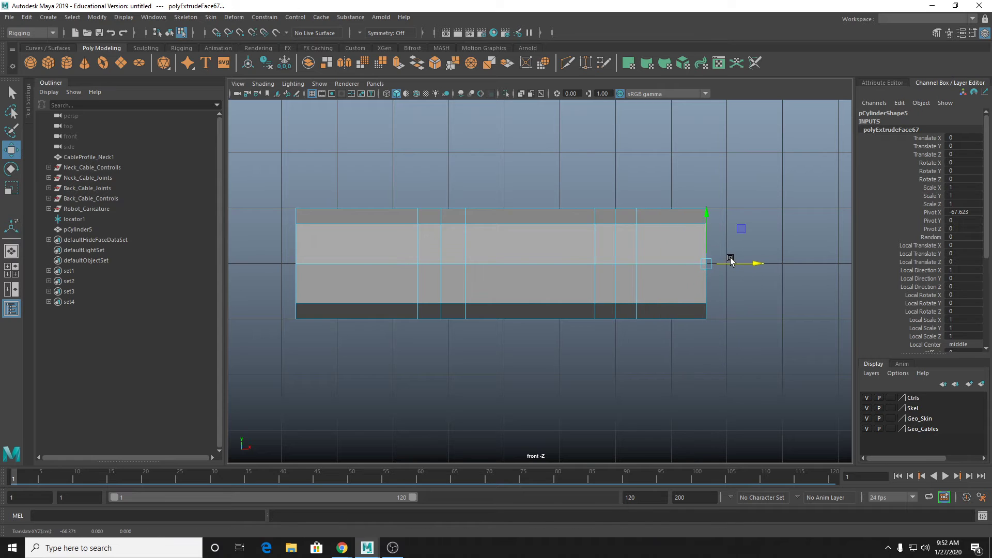
pyautogui.hotkey('ctrl', 'e')
pyautogui.press('w')
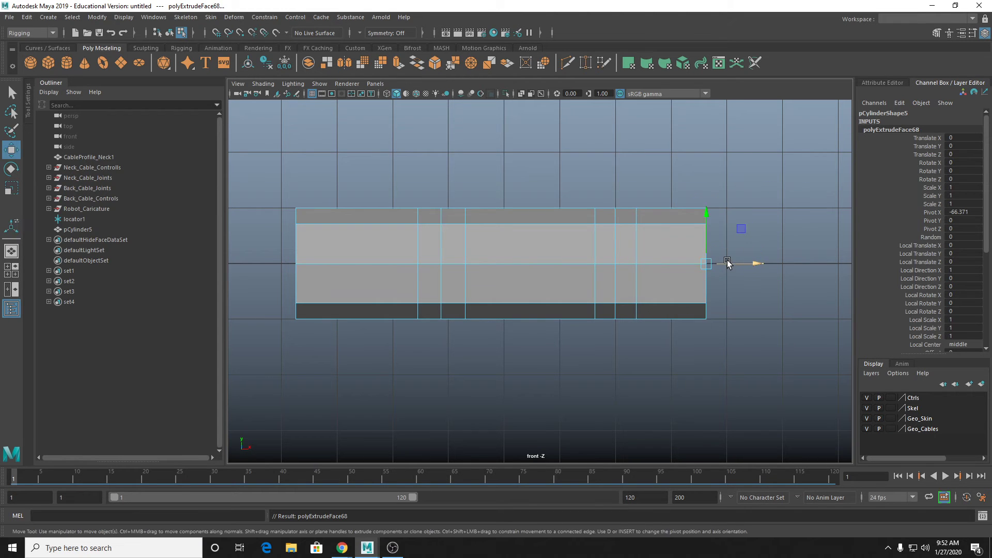
pyautogui.moveTo(728, 264)
pyautogui.mouseDown()
pyautogui.moveTo(784, 264)
pyautogui.moveTo(733, 263)
pyautogui.mouseUp()
pyautogui.press('r')
pyautogui.hotkey('ctrl', 'e')
pyautogui.press('w')
pyautogui.press('r')
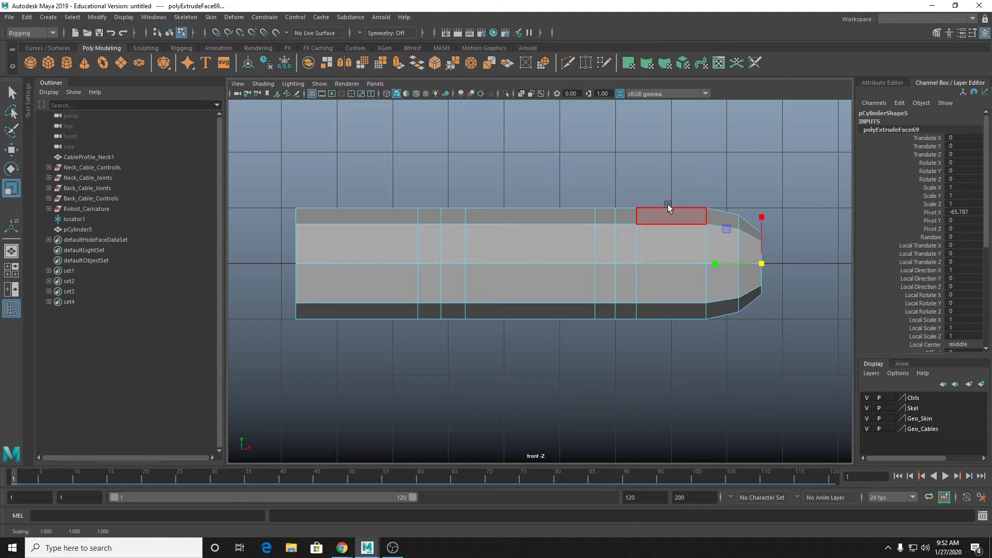
pyautogui.press('q')
# Step: Select the two face rings that make up the first knuckle
pyautogui.scroll(1, 637, 241)
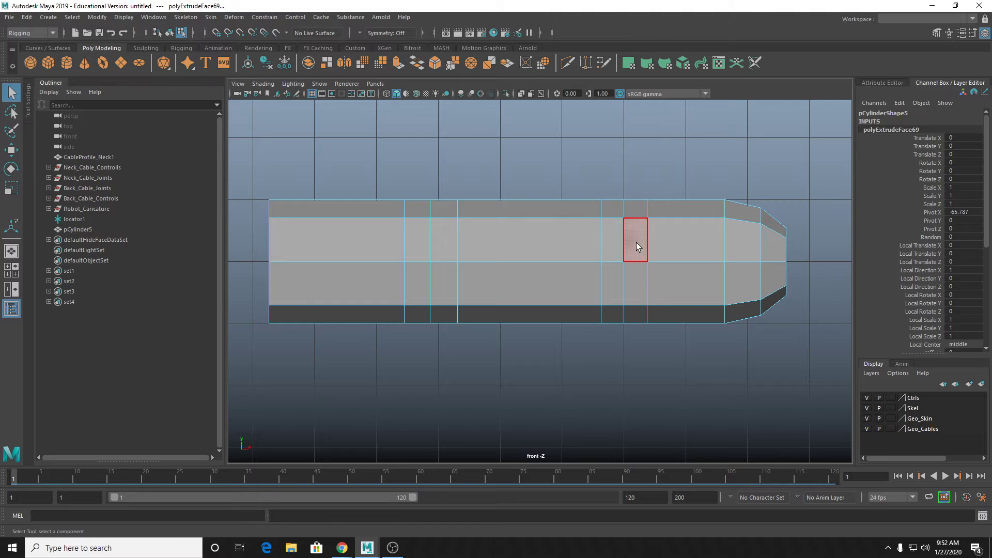
pyautogui.keyDown('alt'); pyautogui.moveTo(493, 243); pyautogui.dragTo(553, 240, button='middle'); pyautogui.keyUp('alt')
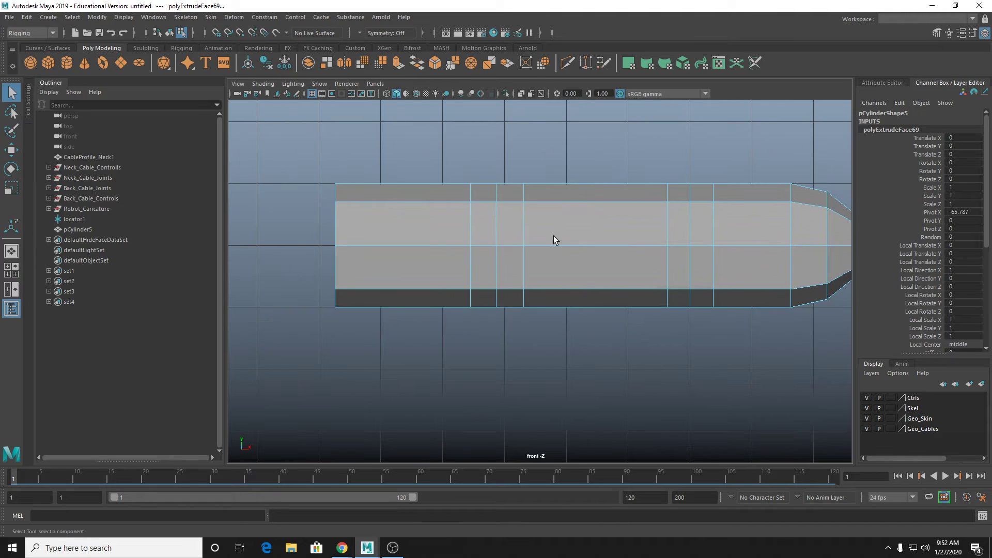
pyautogui.moveTo(512, 221)
pyautogui.mouseDown(button='right')
pyautogui.moveTo(513, 212)
pyautogui.moveTo(510, 245)
pyautogui.moveTo(507, 230)
pyautogui.mouseUp(button='right')
pyautogui.click(506, 230)
pyautogui.moveTo(490, 190); pyautogui.dragTo(497, 363)
pyautogui.scroll(1, 532, 267)
pyautogui.keyDown('alt'); pyautogui.moveTo(529, 272); pyautogui.dragTo(464, 327, button='middle'); pyautogui.keyUp('alt')
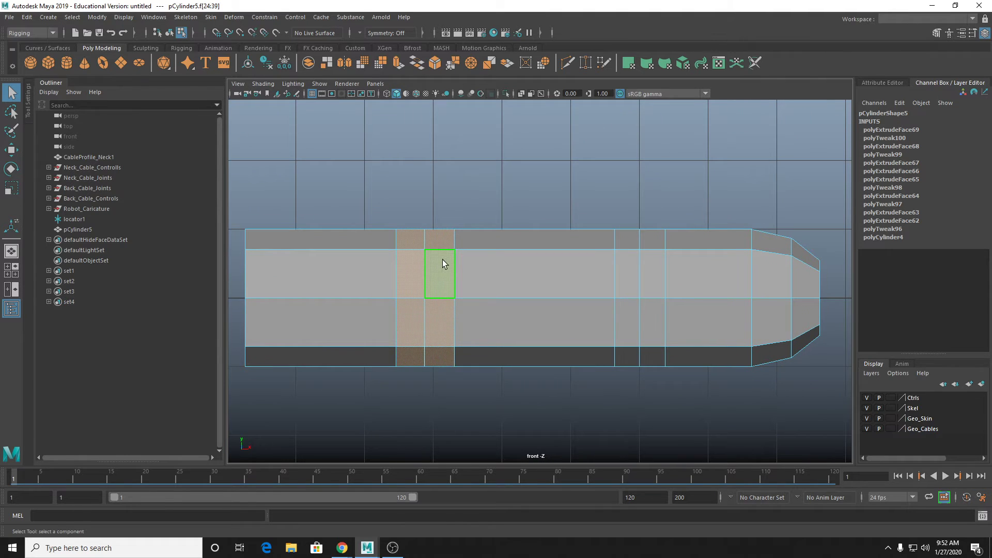
# Step: Select all faces from the first knuckle's centre loop to the tip and snap the pivot to that centre loop
pyautogui.scroll(-3, 440, 252)
pyautogui.moveTo(478, 241); pyautogui.dragTo(763, 429)
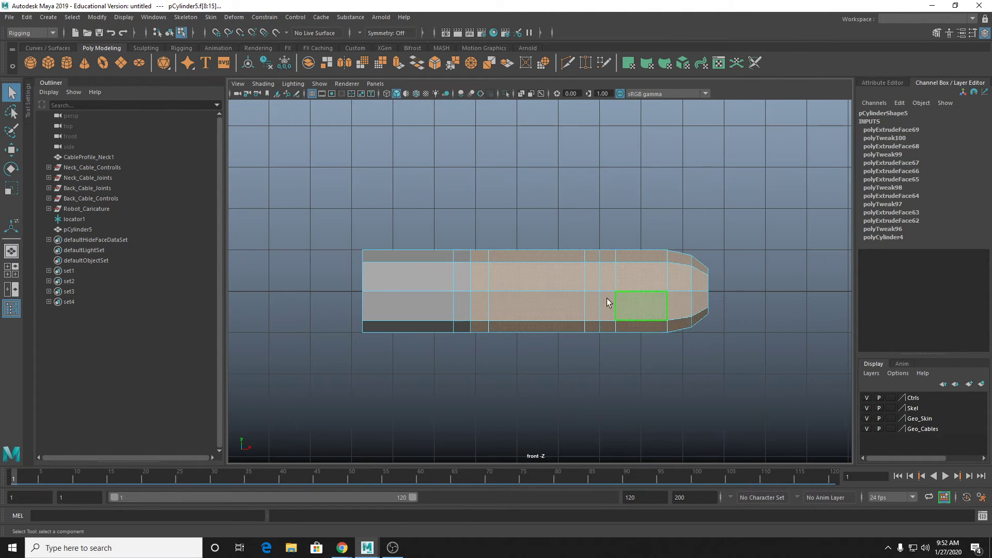
pyautogui.press('w')
pyautogui.press('d')
pyautogui.press('v')
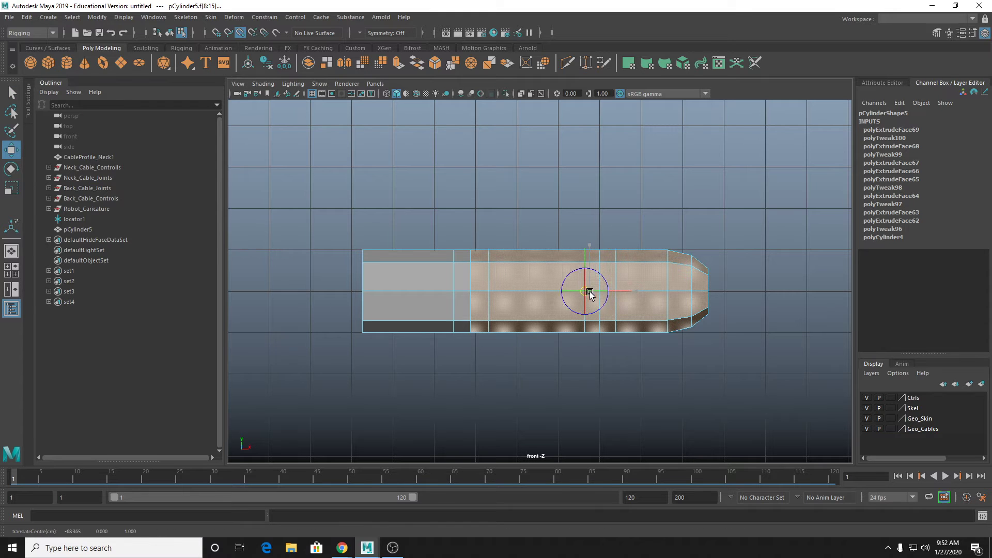
pyautogui.moveTo(594, 290); pyautogui.dragTo(476, 292)
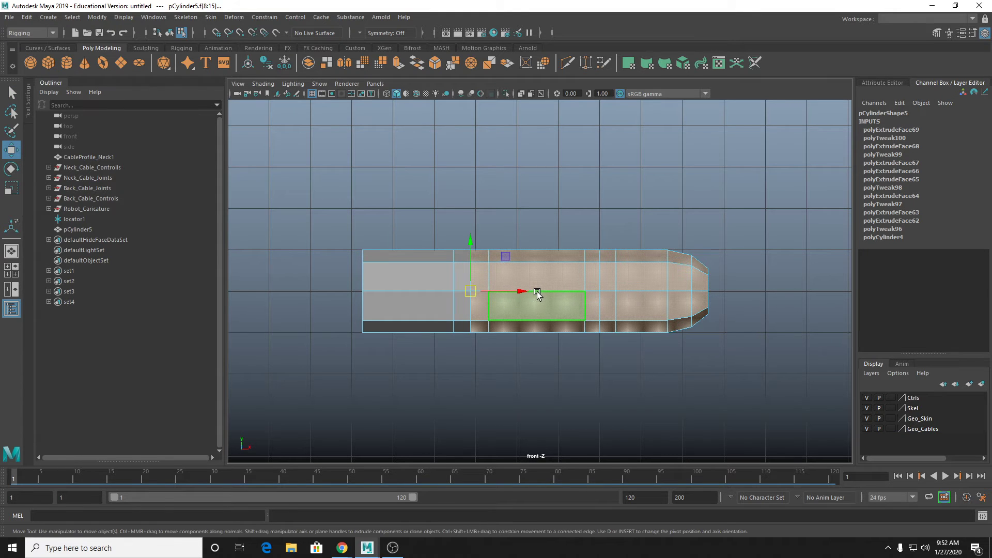
# Step: Test the first knuckle's bend in smooth preview by rotating the selected faces about -84 degrees, and undo the rotation
pyautogui.press('3')
pyautogui.press('r')
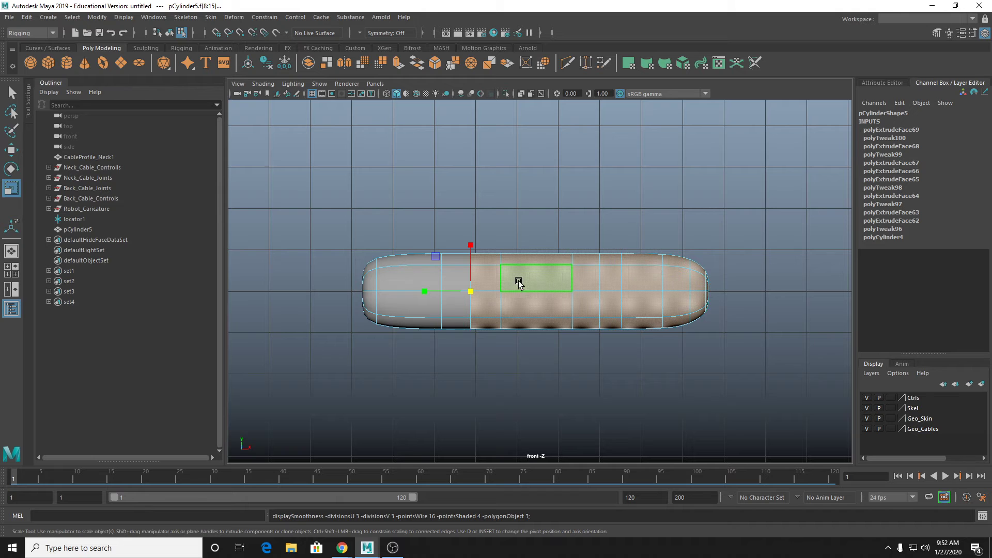
pyautogui.press('e')
pyautogui.moveTo(501, 259); pyautogui.dragTo(491, 305)
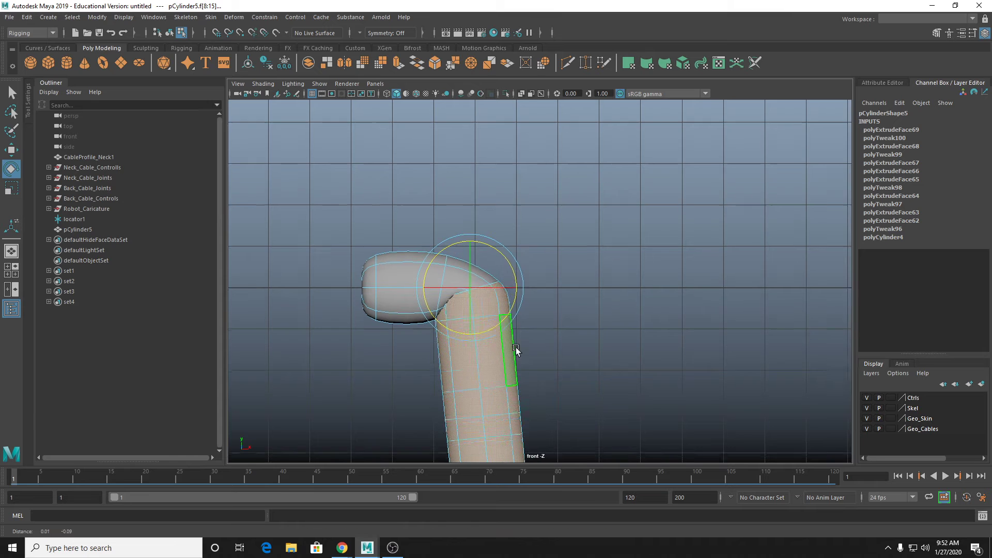
pyautogui.hotkey('ctrl', 'z')
pyautogui.hotkey('ctrl', 'z')
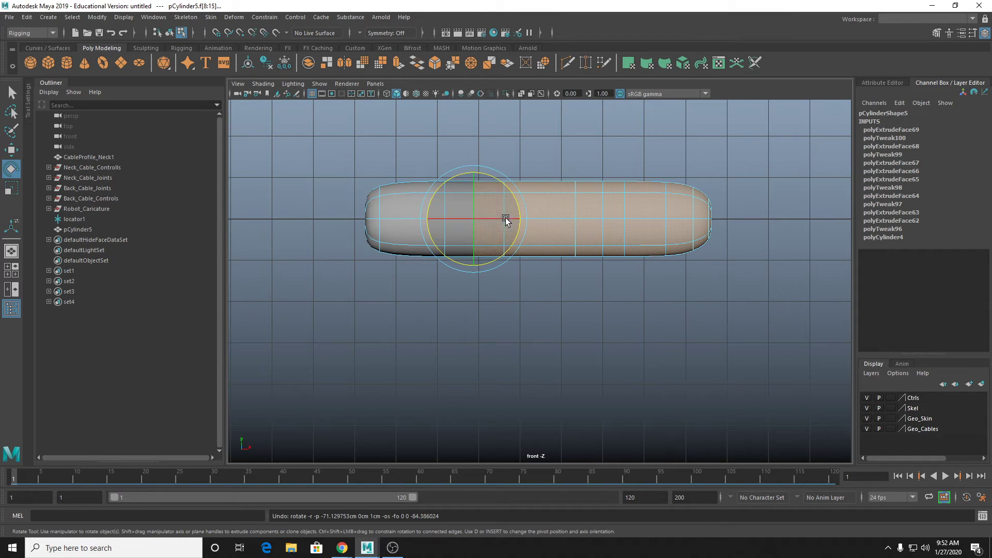
# Step: Bend the finger about -63 degrees at the first knuckle, check it without smoothing, and undo the rotation
pyautogui.scroll(1, 506, 219)
pyautogui.moveTo(508, 221)
pyautogui.mouseDown()
pyautogui.moveTo(509, 200)
pyautogui.moveTo(508, 249)
pyautogui.moveTo(509, 235)
pyautogui.mouseUp()
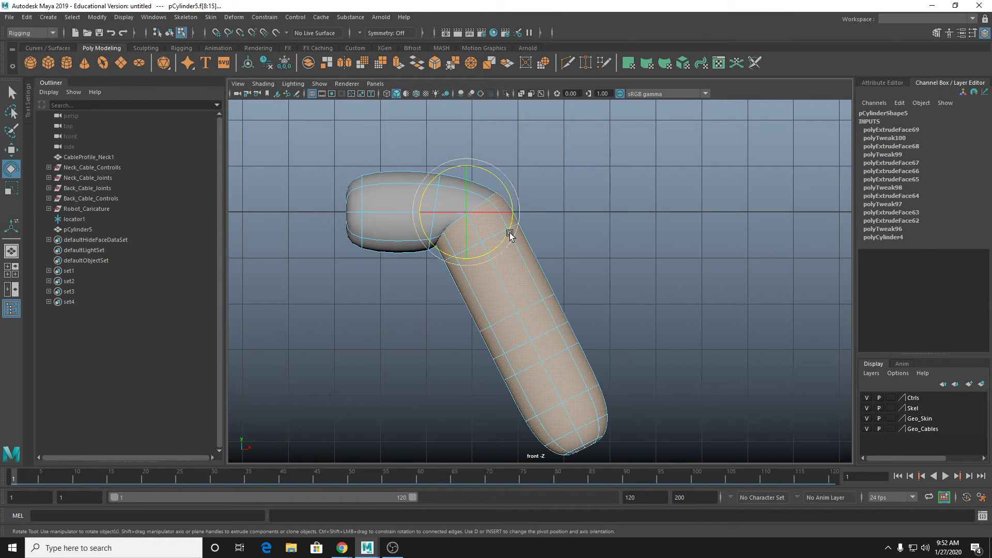
pyautogui.press('1')
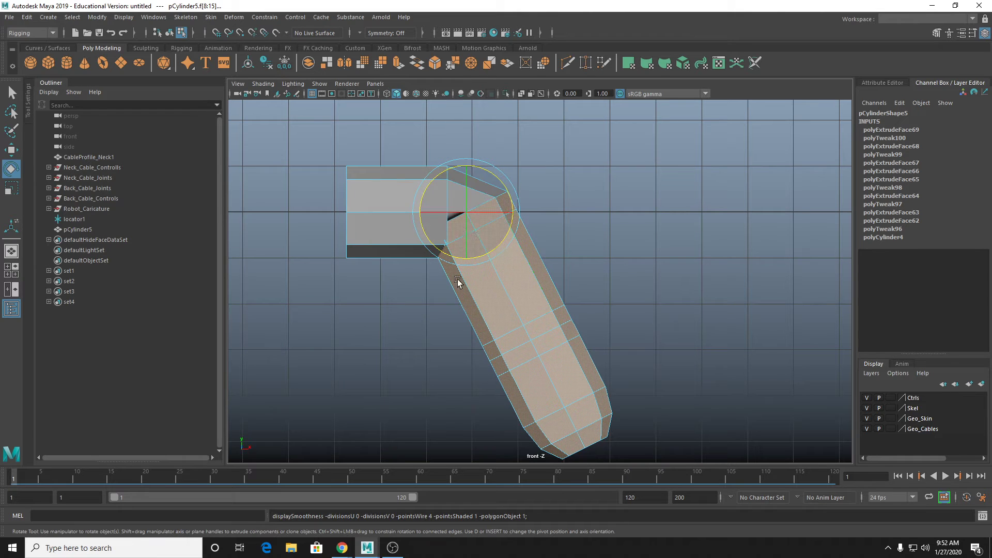
pyautogui.hotkey('ctrl', 'z')
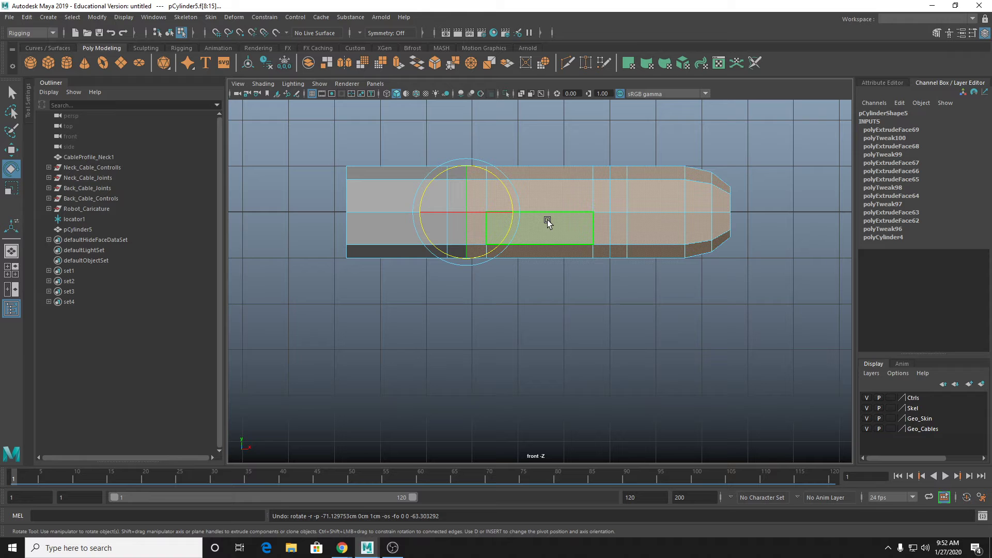
# Step: Return the finger to object selection and examine its shape in the front and perspective views
pyautogui.scroll(1, 547, 219)
pyautogui.keyDown('alt'); pyautogui.moveTo(558, 180); pyautogui.dragTo(562, 222, button='middle'); pyautogui.keyUp('alt')
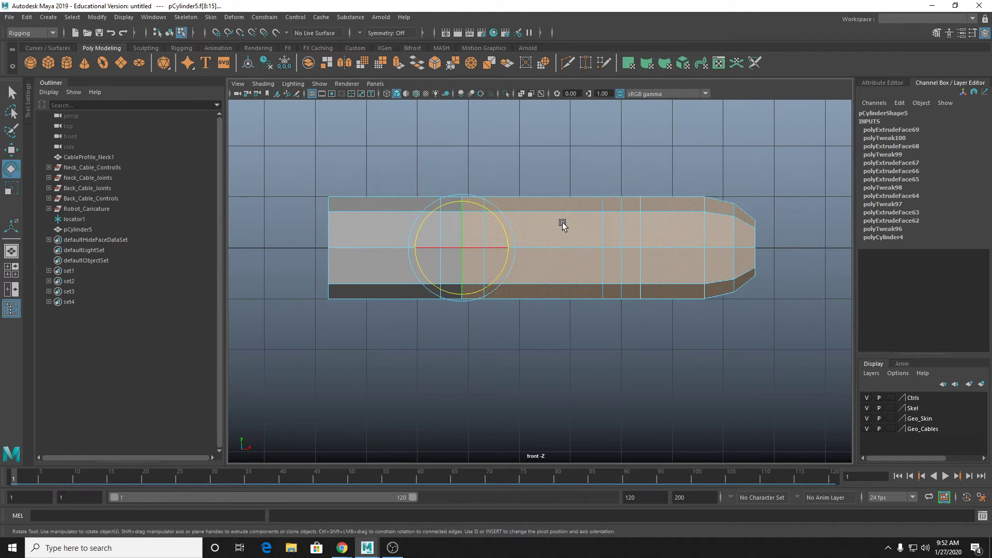
pyautogui.press('q')
pyautogui.moveTo(541, 218); pyautogui.dragTo(554, 210, button='right')
pyautogui.scroll(-4, 501, 221)
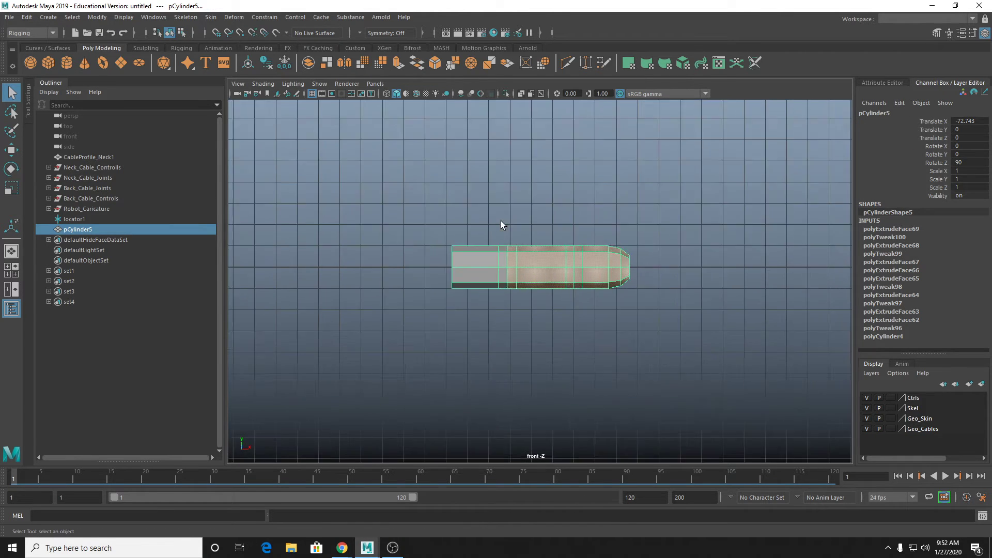
pyautogui.scroll(2, 511, 301)
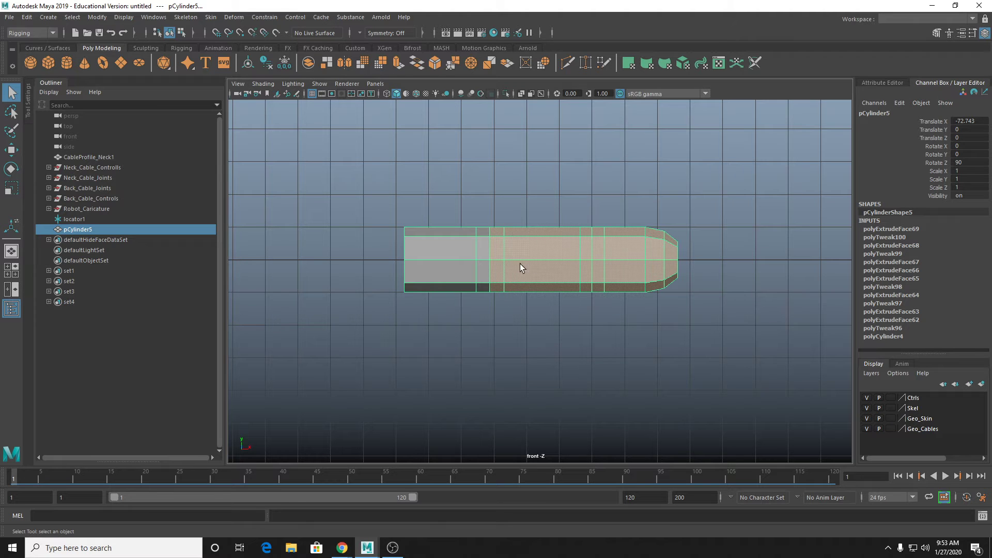
pyautogui.scroll(2, 498, 271)
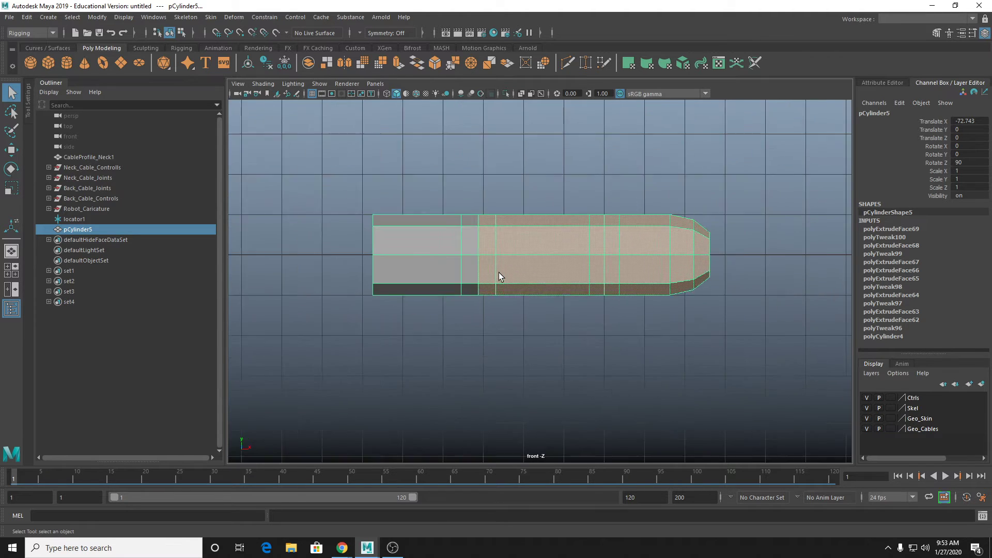
pyautogui.press('space')
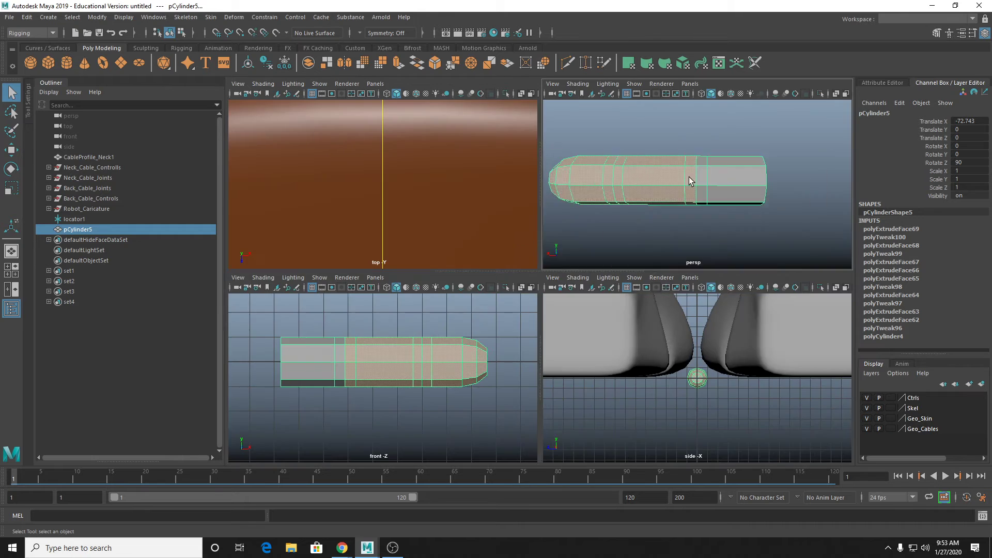
pyautogui.press('space')
pyautogui.press('f')
pyautogui.scroll(-2, 549, 252)
pyautogui.keyDown('alt'); pyautogui.moveTo(549, 252); pyautogui.dragTo(545, 242); pyautogui.keyUp('alt')
pyautogui.press('space')
pyautogui.press('space')
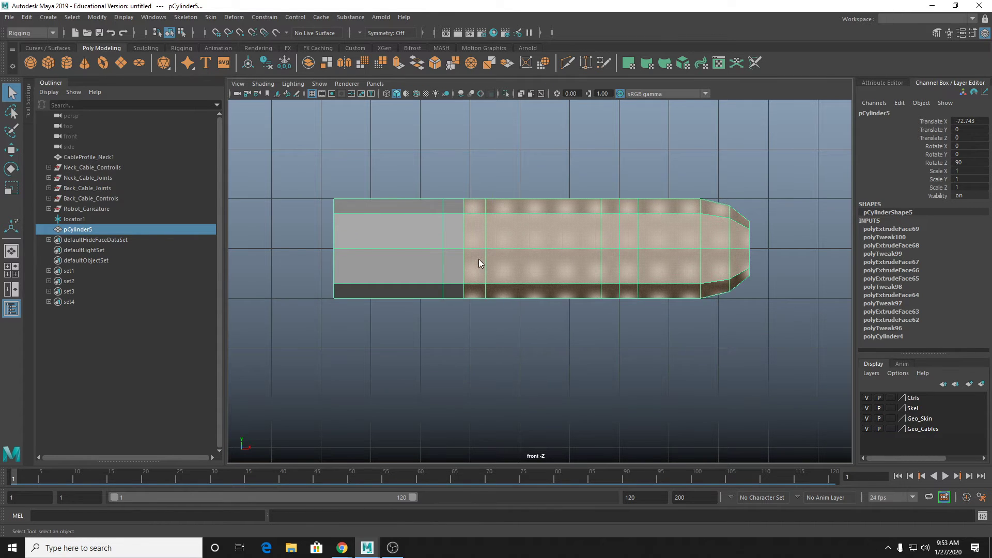
# Step: Select the underside vertices on both knuckles' centre loops and move them up to form inward creases
pyautogui.moveTo(479, 259); pyautogui.dragTo(436, 252, button='right')
pyautogui.moveTo(458, 270); pyautogui.dragTo(475, 307)
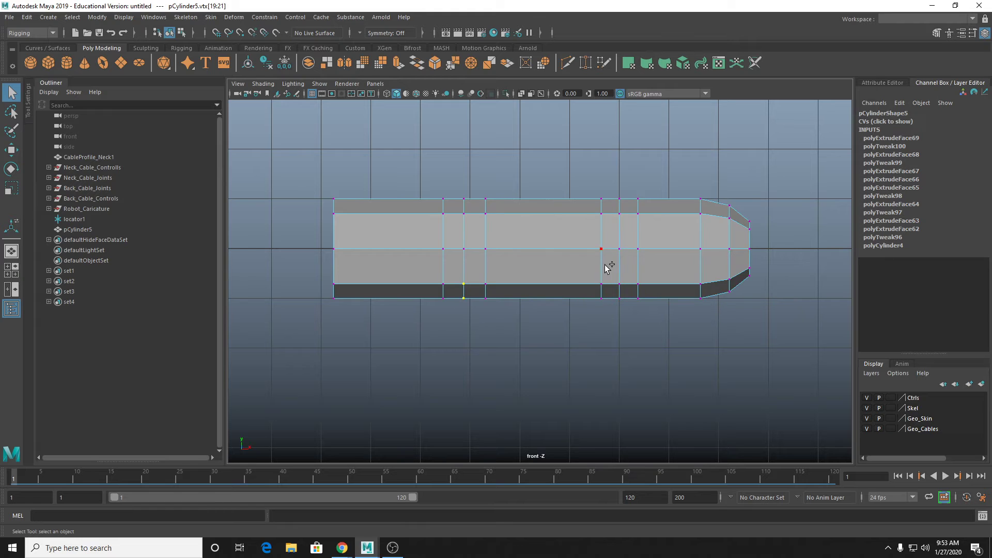
pyautogui.keyDown('shift'); pyautogui.moveTo(606, 267); pyautogui.dragTo(629, 324); pyautogui.keyUp('shift')
pyautogui.press('w')
pyautogui.moveTo(547, 267); pyautogui.dragTo(543, 256)
pyautogui.press('q')
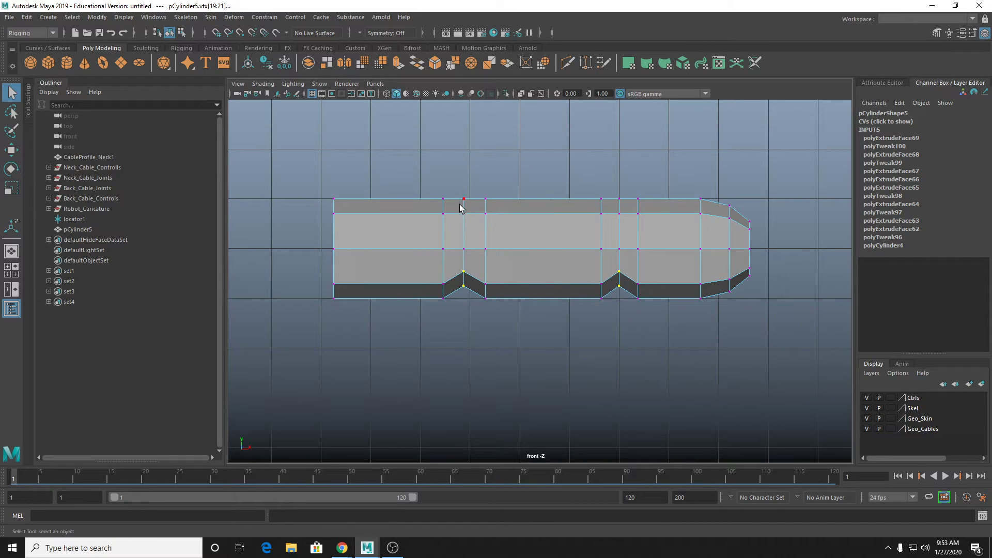
# Step: Scale the upper vertices at both ends of the middle segment closer together along the finger, to about 0.84
pyautogui.moveTo(449, 179); pyautogui.dragTo(498, 228)
pyautogui.keyDown('shift'); pyautogui.moveTo(591, 207); pyautogui.dragTo(605, 223); pyautogui.keyUp('shift')
pyautogui.press('r')
pyautogui.moveTo(499, 206); pyautogui.dragTo(505, 205)
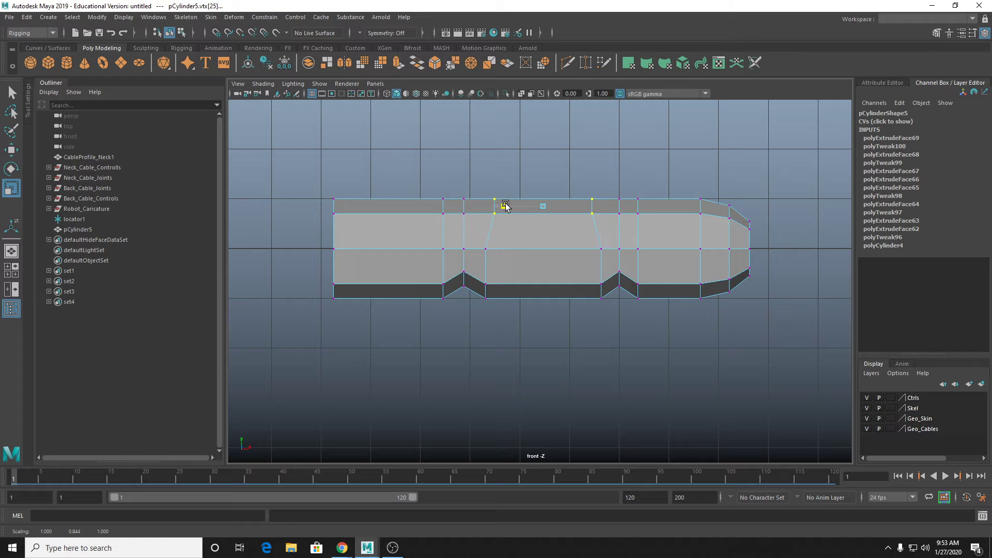
# Step: Scale the upper vertices on the outer sides of both knuckles farther apart along the finger's length
pyautogui.press('q')
pyautogui.moveTo(429, 185); pyautogui.dragTo(450, 227)
pyautogui.keyDown('shift'); pyautogui.moveTo(636, 186); pyautogui.dragTo(646, 224); pyautogui.keyUp('shift')
pyautogui.press('r')
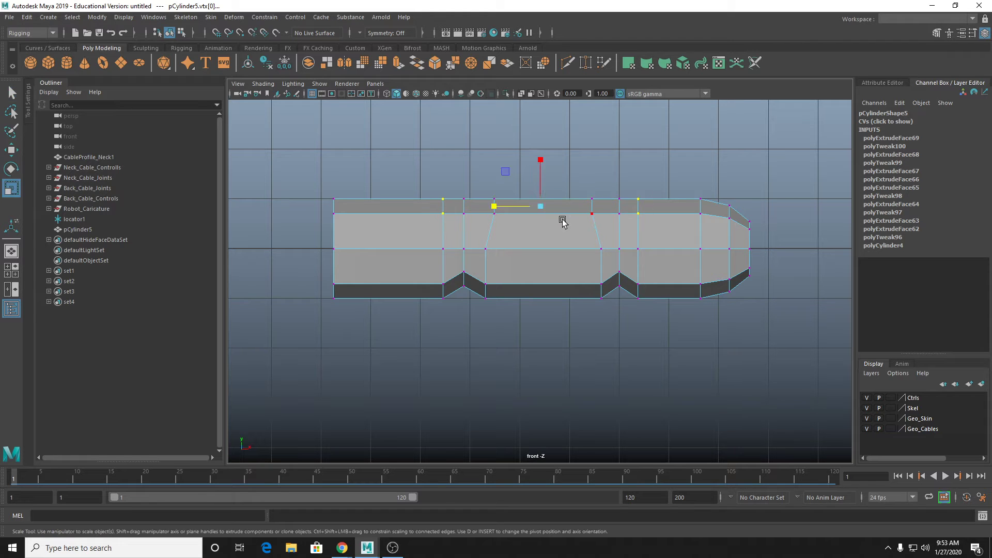
pyautogui.moveTo(493, 206); pyautogui.dragTo(472, 232)
# Step: Select the upper vertices on both knuckles' centre loops and raise them slightly to make the knuckles bulge
pyautogui.press('q')
pyautogui.keyDown('shift'); pyautogui.moveTo(611, 186); pyautogui.dragTo(630, 237); pyautogui.keyUp('shift')
pyautogui.press('w')
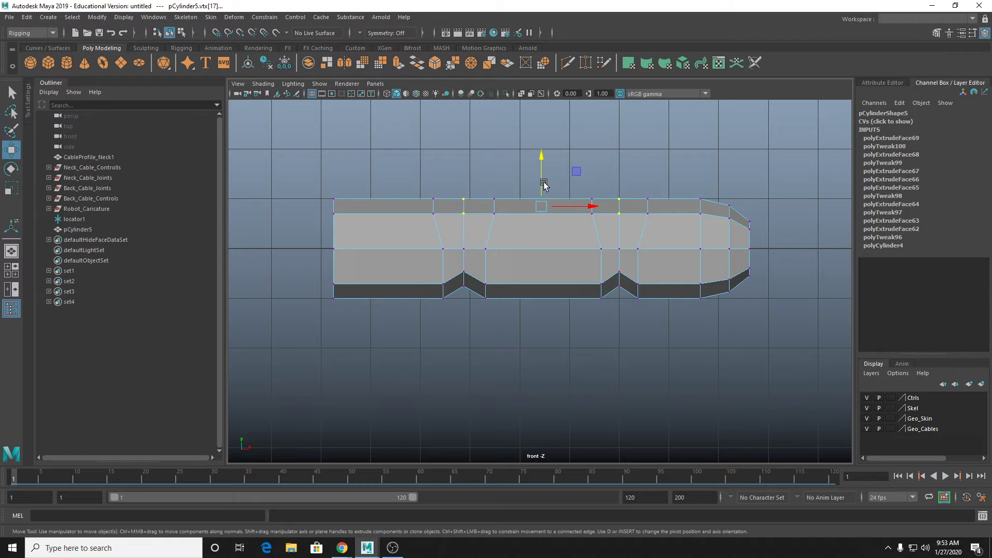
pyautogui.moveTo(543, 185); pyautogui.dragTo(542, 178)
# Step: Show the finger in smooth preview, return to object selection and deselect it
pyautogui.press('3')
pyautogui.moveTo(502, 221); pyautogui.dragTo(522, 214, button='right')
pyautogui.click(813, 232)
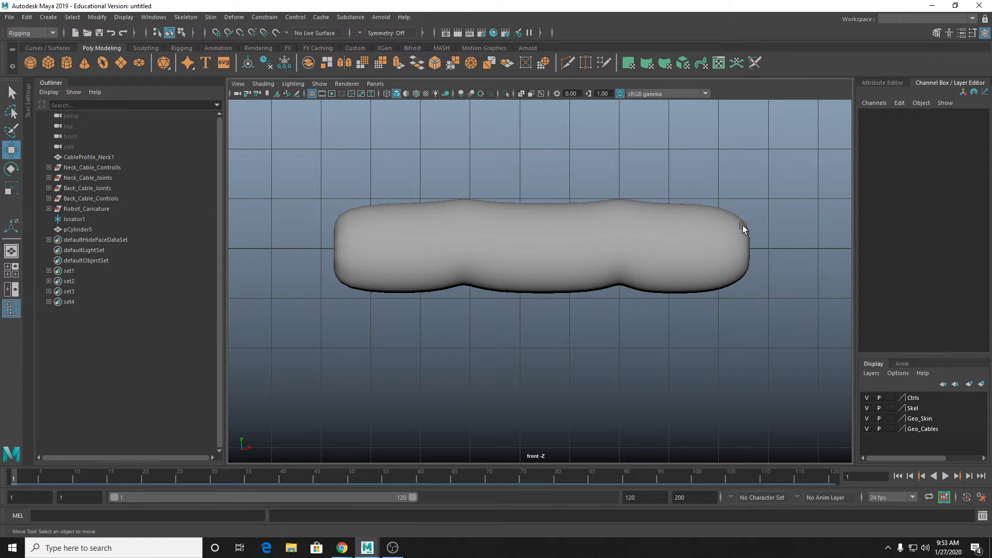
# Step: Show the finger in the perspective view and select the upper faces at its tip for a nail
pyautogui.press('space')
pyautogui.press('space')
pyautogui.keyDown('alt'); pyautogui.moveTo(516, 246); pyautogui.dragTo(573, 296); pyautogui.keyUp('alt')
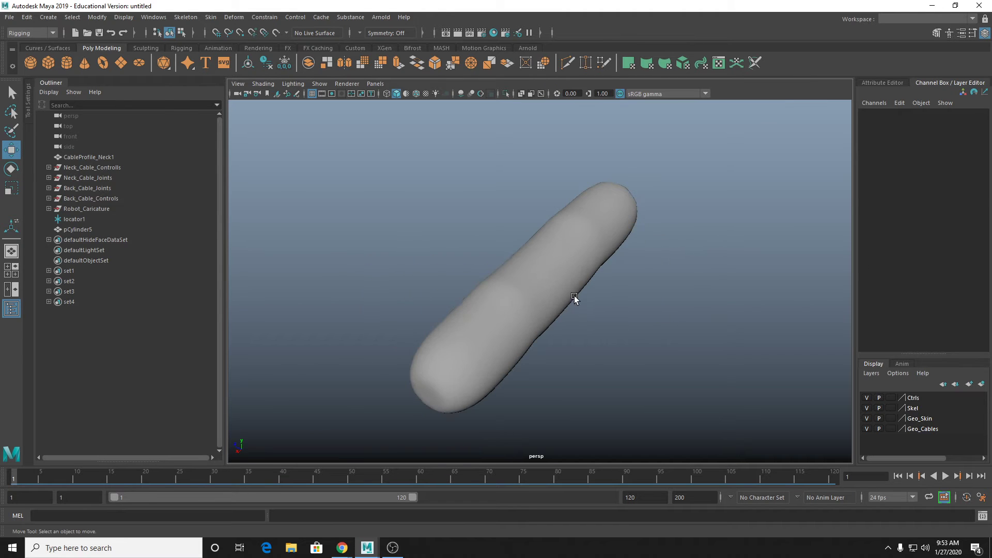
pyautogui.click(516, 317)
pyautogui.keyDown('alt'); pyautogui.moveTo(516, 316); pyautogui.dragTo(636, 276, button='middle'); pyautogui.keyUp('alt')
pyautogui.keyDown('alt'); pyautogui.moveTo(635, 276); pyautogui.dragTo(660, 293); pyautogui.keyUp('alt')
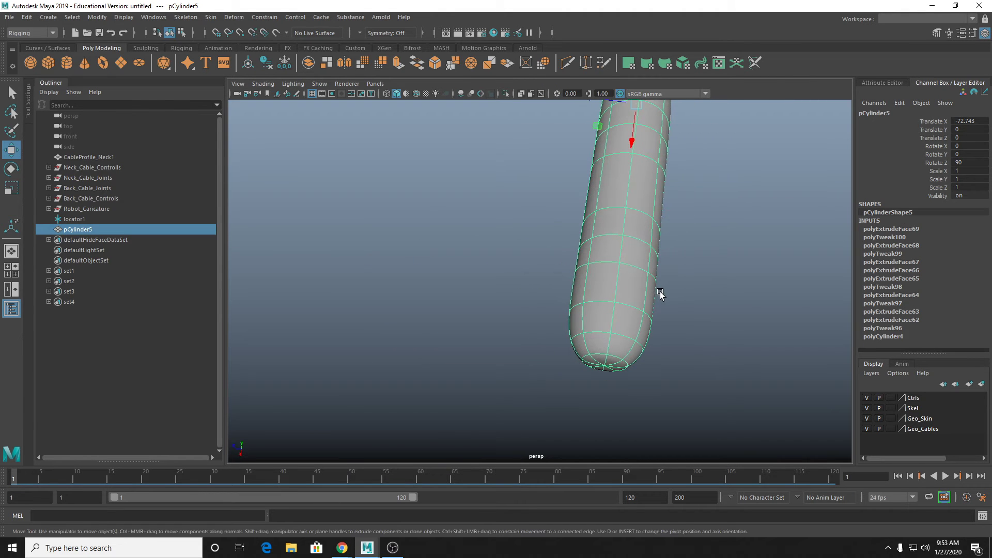
pyautogui.moveTo(600, 262); pyautogui.dragTo(603, 293, button='right')
pyautogui.click(611, 331)
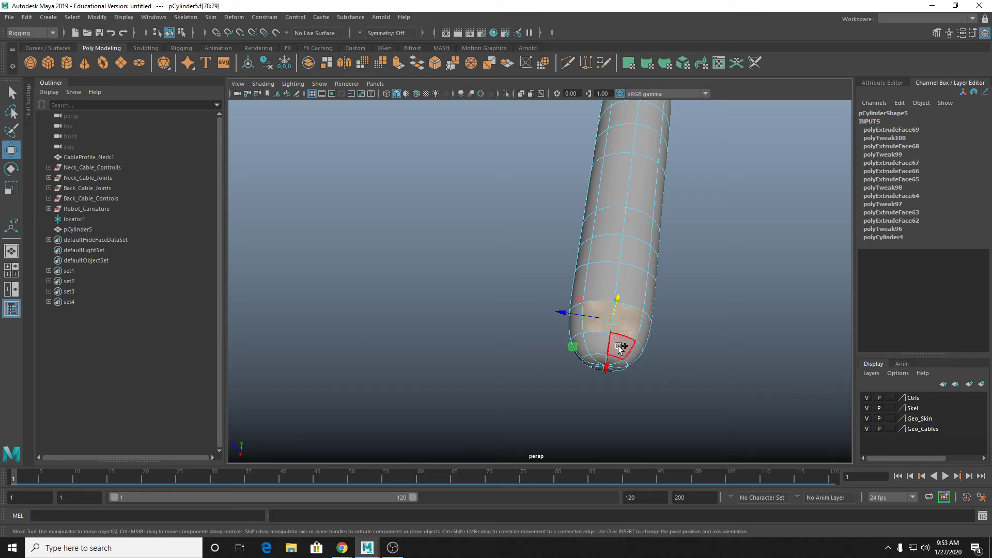
pyautogui.keyDown('alt'); pyautogui.moveTo(663, 354); pyautogui.dragTo(566, 320); pyautogui.keyUp('alt')
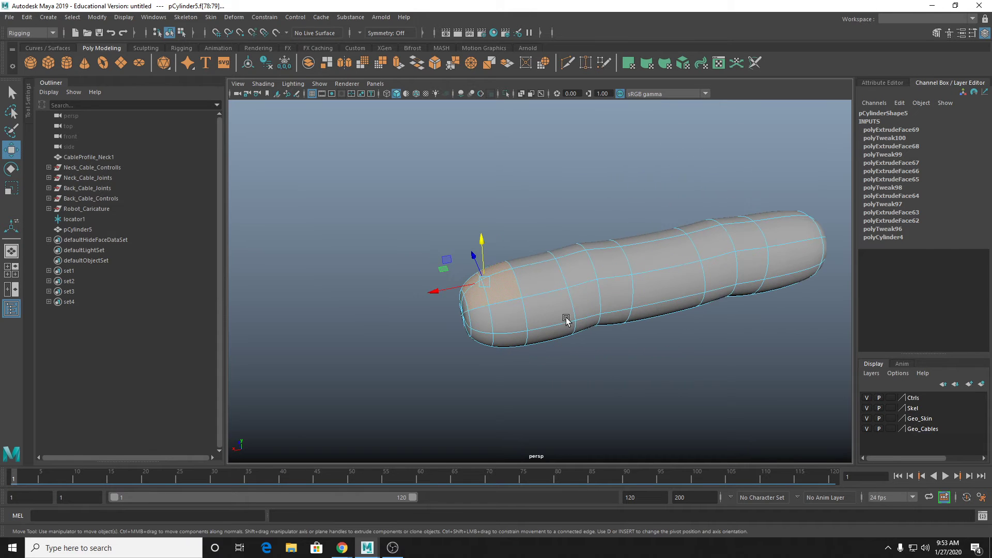
# Step: Extrude the selected fingertip faces in unsmoothed display and sink them slightly into the finger, checking the smooth preview
pyautogui.press('1')
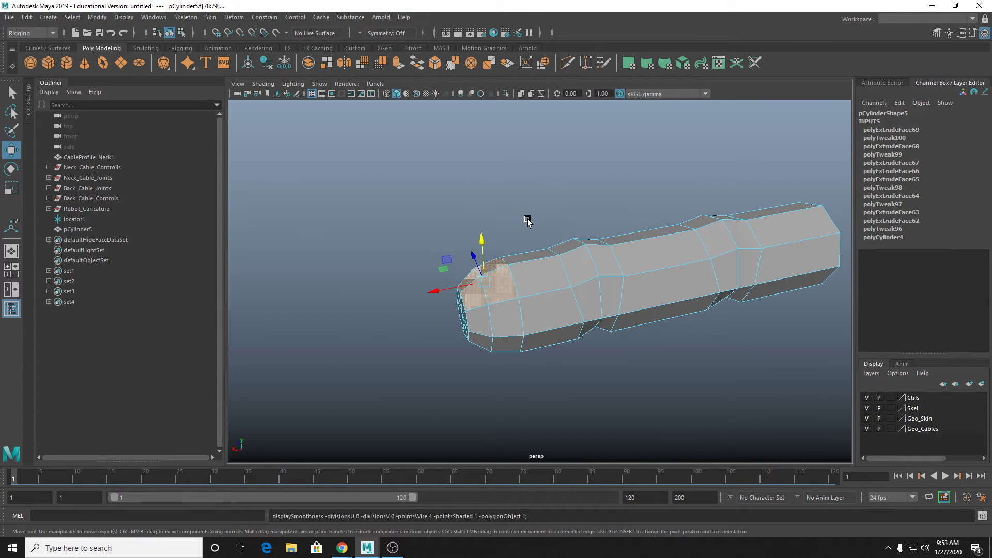
pyautogui.scroll(3, 526, 219)
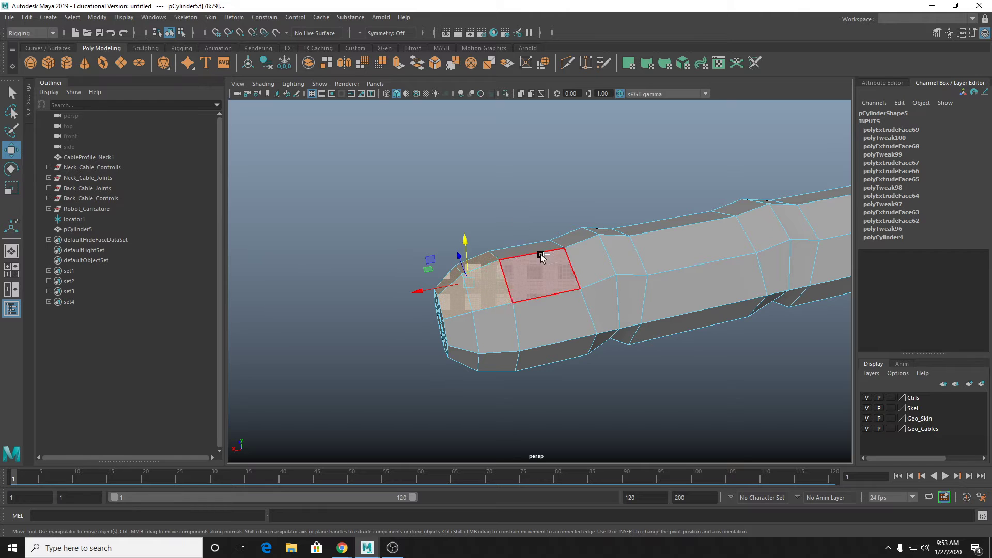
pyautogui.hotkey('ctrl', 'e')
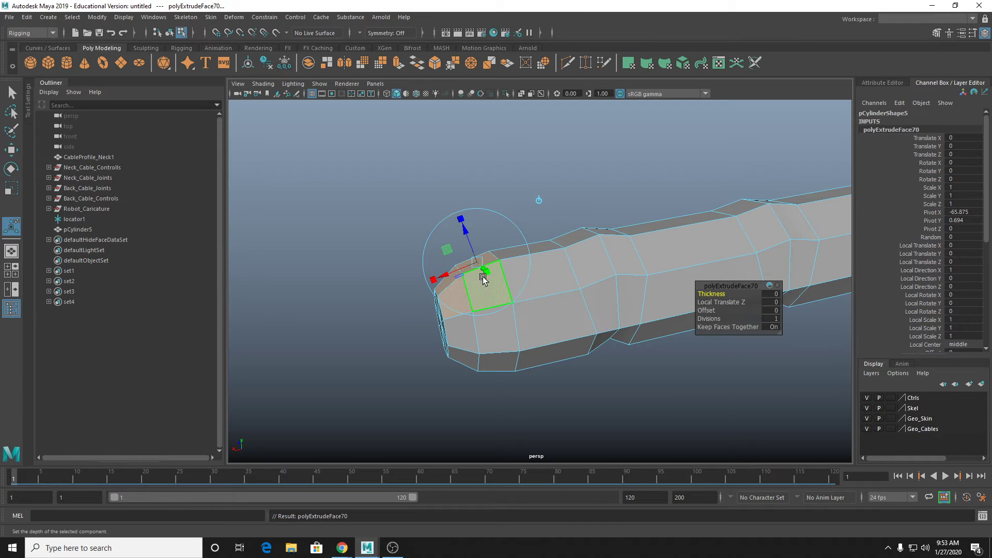
pyautogui.press('w')
pyautogui.moveTo(458, 253); pyautogui.dragTo(465, 252)
pyautogui.moveTo(459, 288); pyautogui.dragTo(547, 263)
pyautogui.press('3')
pyautogui.press('1')
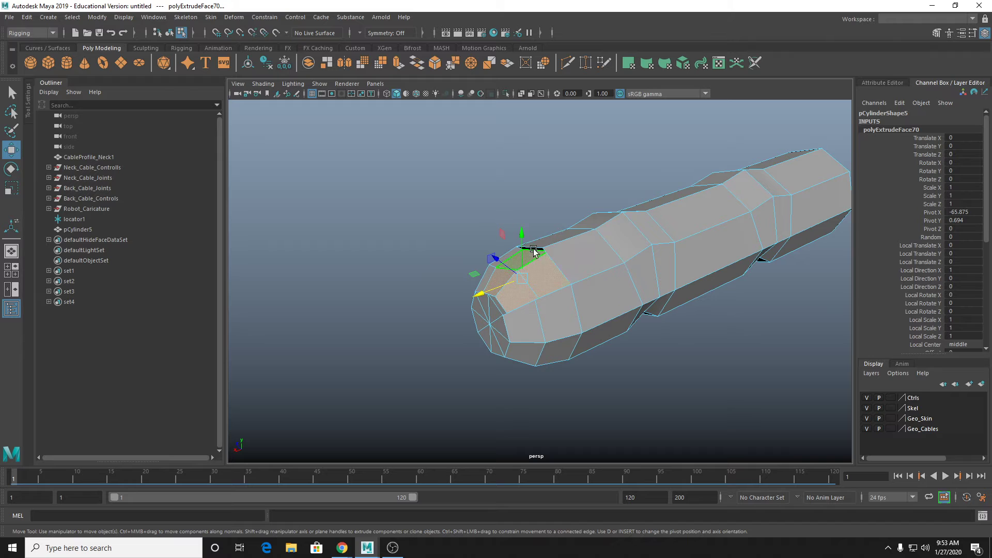
# Step: Extrude the nail faces again, move them up and forward toward the fingertip, and show the smooth preview
pyautogui.keyDown('alt'); pyautogui.moveTo(562, 277); pyautogui.dragTo(536, 295, button='middle'); pyautogui.keyUp('alt')
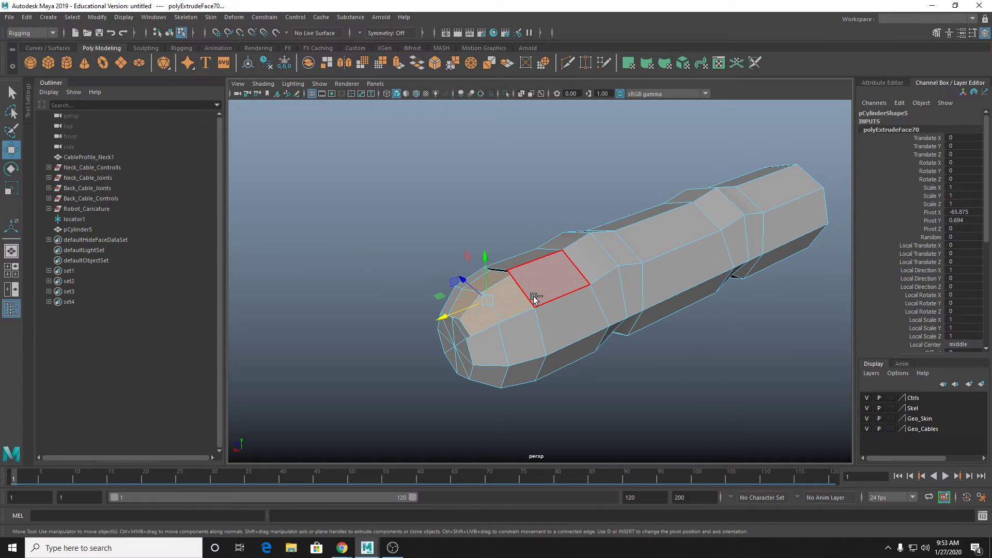
pyautogui.hotkey('ctrl', 'e')
pyautogui.press('w')
pyautogui.moveTo(486, 299); pyautogui.dragTo(446, 305)
pyautogui.press('3')
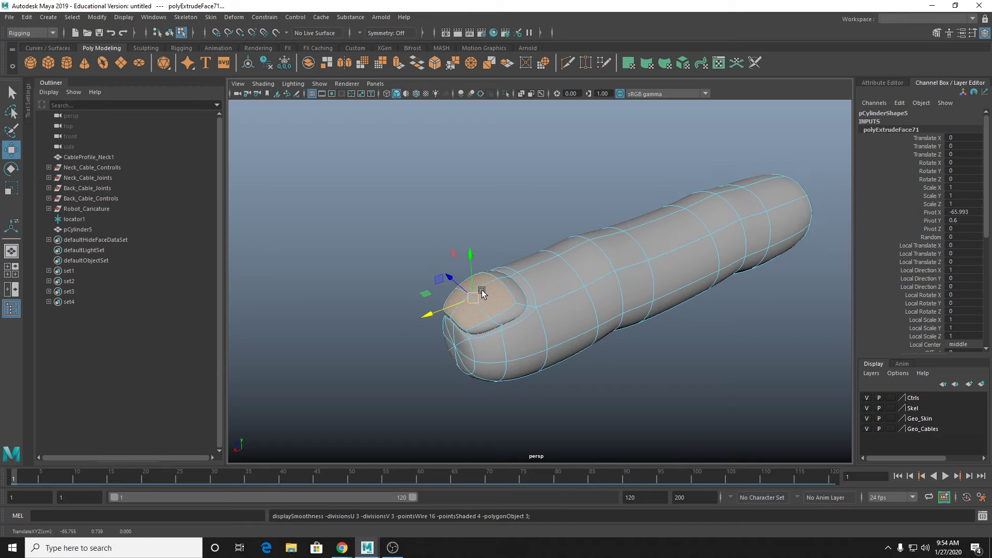
# Step: Pull the nail's front vertices out past the fingertip, return to object selection and deselect the finger
pyautogui.moveTo(543, 262); pyautogui.dragTo(564, 253, button='right')
pyautogui.keyDown('alt'); pyautogui.moveTo(457, 310); pyautogui.dragTo(495, 301); pyautogui.keyUp('alt')
pyautogui.moveTo(525, 263); pyautogui.dragTo(481, 259, button='right')
pyautogui.moveTo(509, 295); pyautogui.dragTo(451, 362)
pyautogui.press('q')
pyautogui.press('w')
pyautogui.moveTo(580, 263); pyautogui.dragTo(626, 249, button='right')
pyautogui.click(523, 193)
# Step: View the finger from the side, show it in the full-size front view and clear the selection
pyautogui.keyDown('alt'); pyautogui.moveTo(547, 243); pyautogui.dragTo(556, 273); pyautogui.keyUp('alt')
pyautogui.scroll(-3, 557, 311)
pyautogui.keyDown('alt'); pyautogui.moveTo(556, 272); pyautogui.dragTo(511, 265, button='middle'); pyautogui.keyUp('alt')
pyautogui.scroll(3, 511, 264)
pyautogui.keyDown('alt'); pyautogui.moveTo(513, 261); pyautogui.dragTo(513, 246); pyautogui.keyUp('alt')
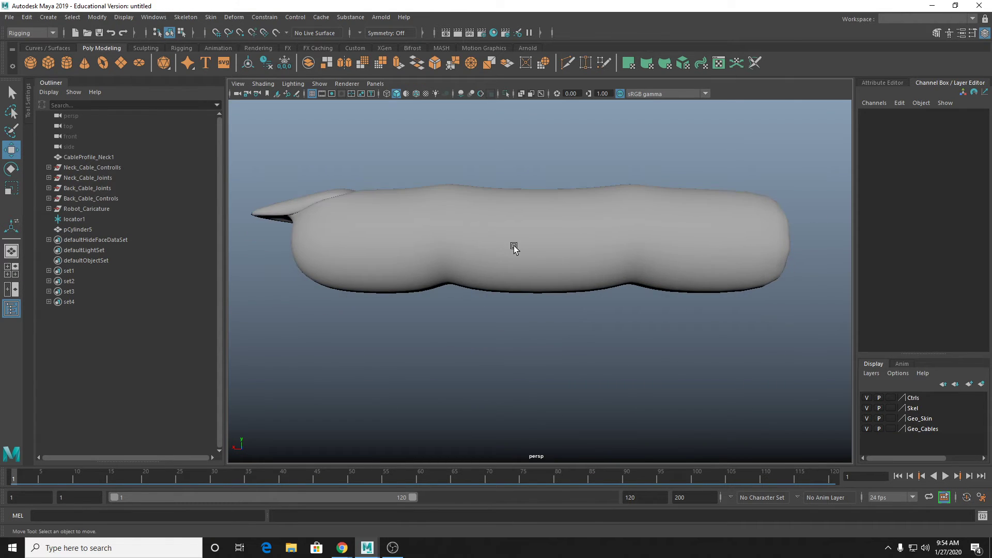
pyautogui.click(517, 242)
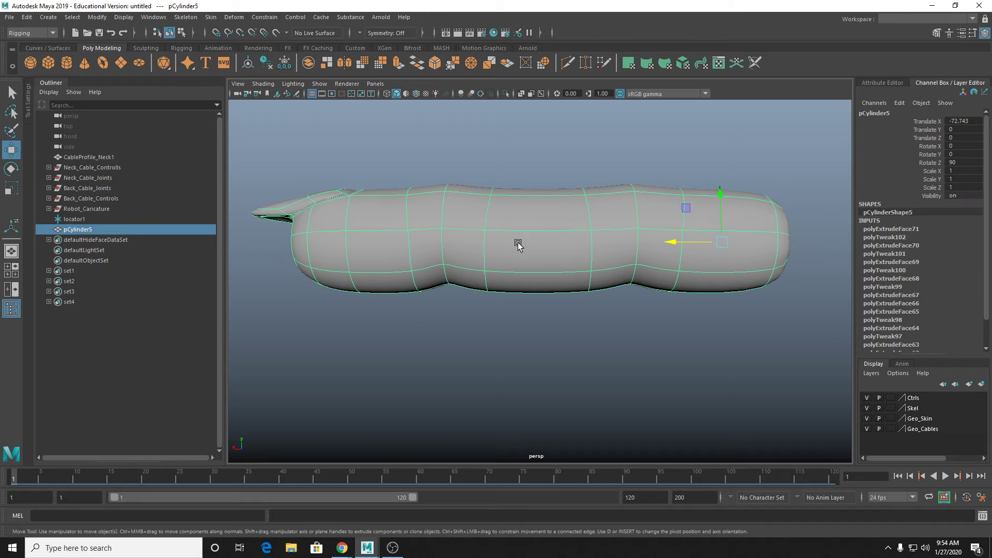
pyautogui.press('space')
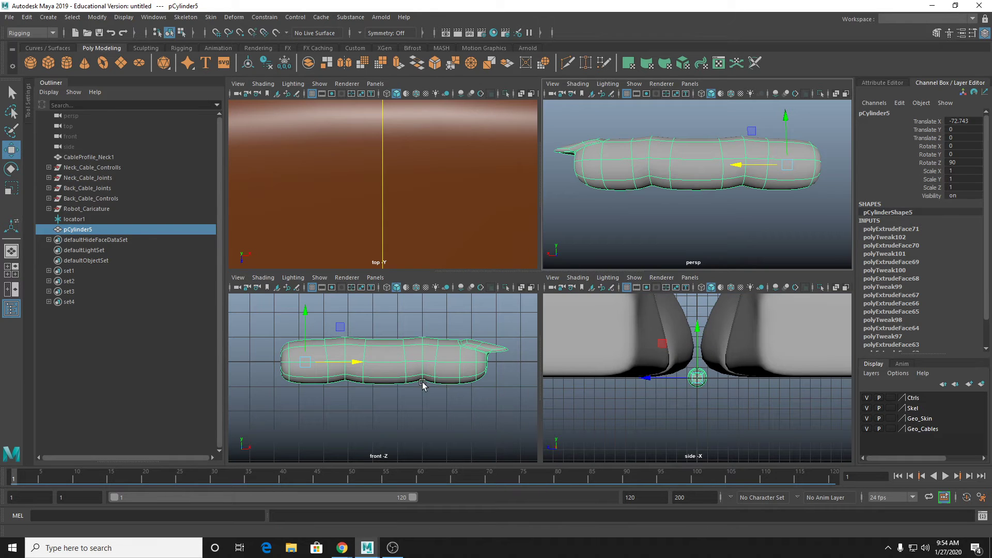
pyautogui.press('space')
pyautogui.click(498, 172)
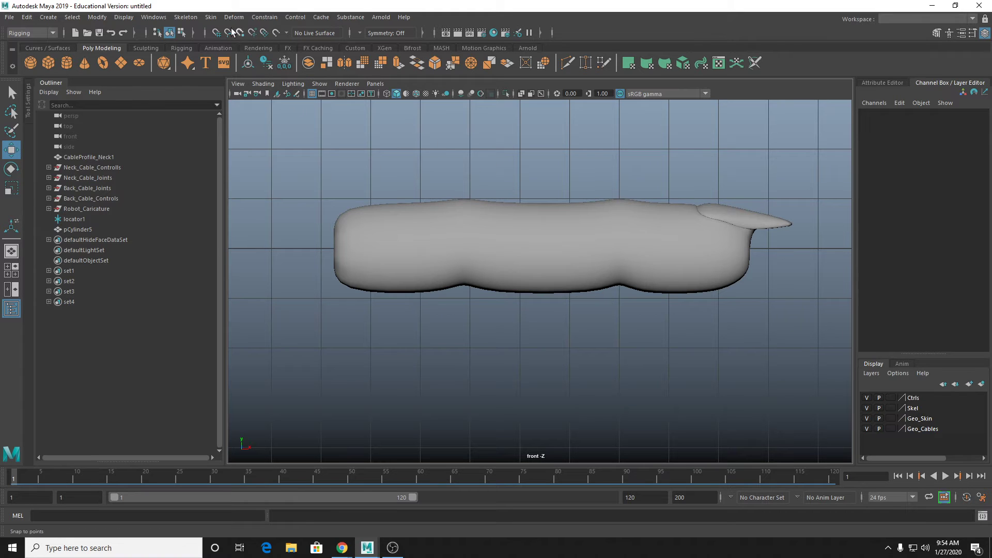
# Step: Start a joint chain with Create Joints by placing the root joint behind the finger's base, and display the view in wireframe
pyautogui.click(188, 18)
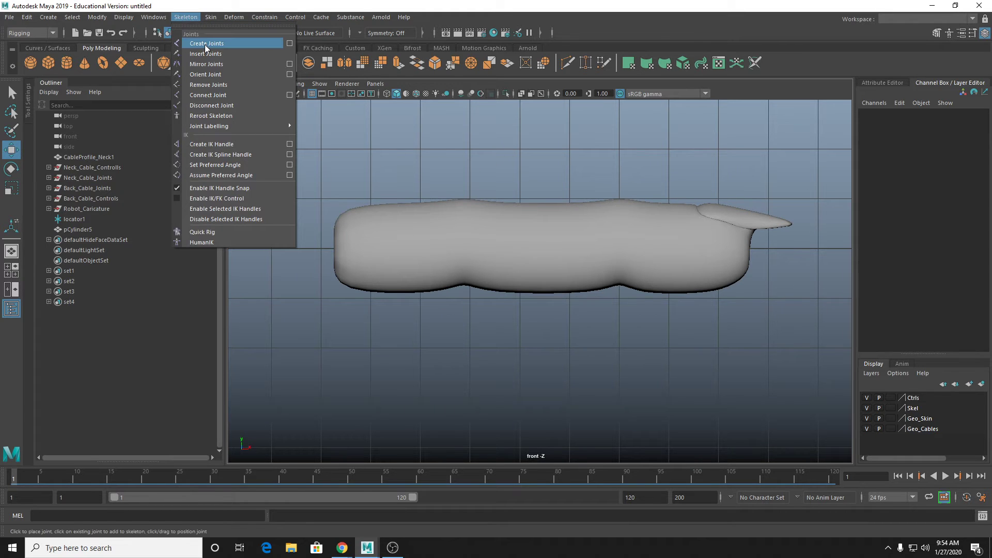
pyautogui.click(204, 44)
pyautogui.press('5')
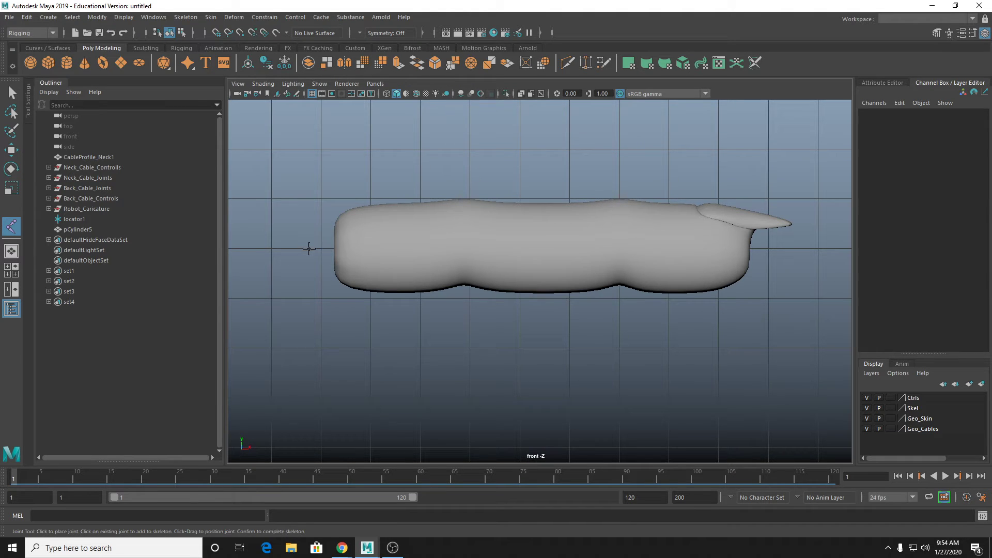
pyautogui.click(248, 253)
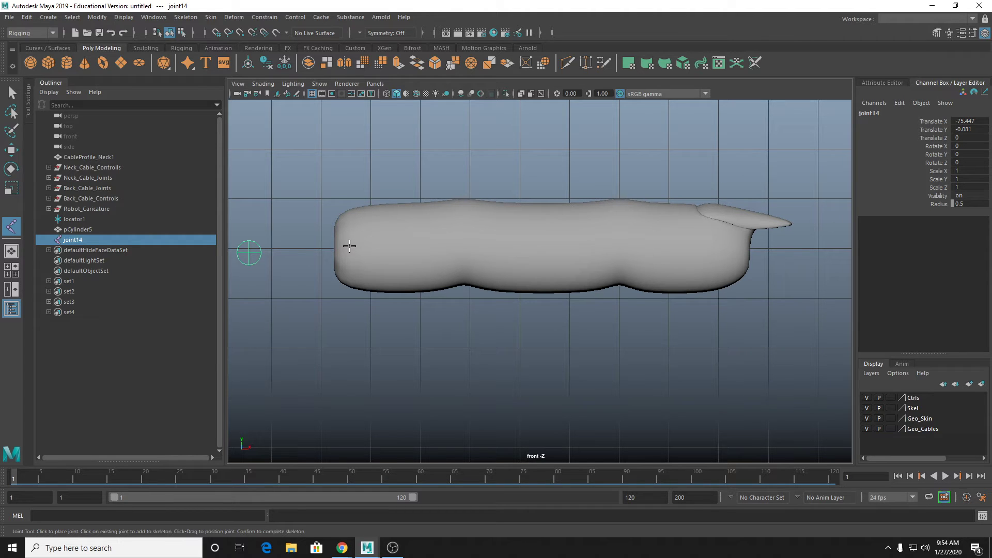
pyautogui.press('4')
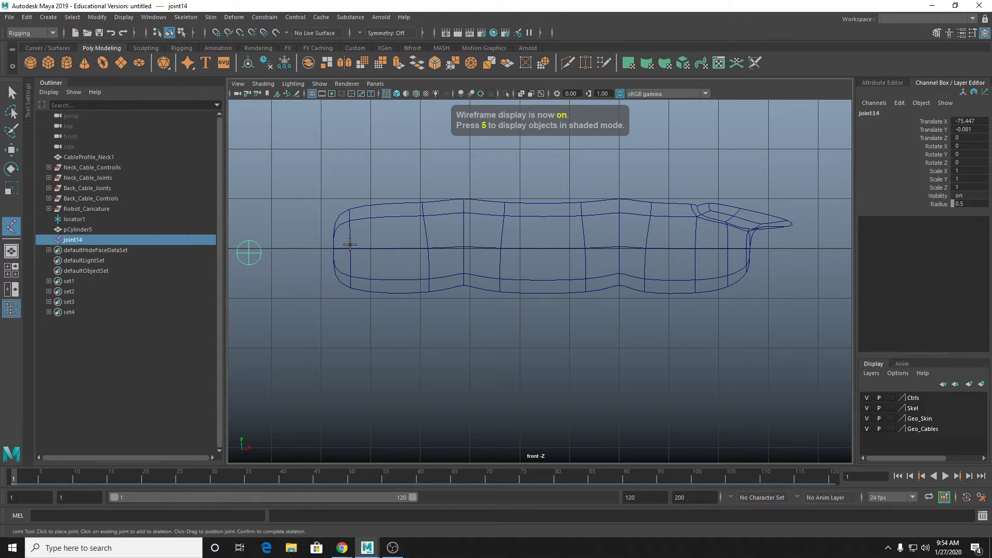
# Step: Extend the chain with joints at the finger's base and at the centres of both knuckles, and complete the skeleton
pyautogui.scroll(1, 350, 244)
pyautogui.keyDown('alt'); pyautogui.moveTo(350, 245); pyautogui.dragTo(371, 264, button='middle'); pyautogui.keyUp('alt')
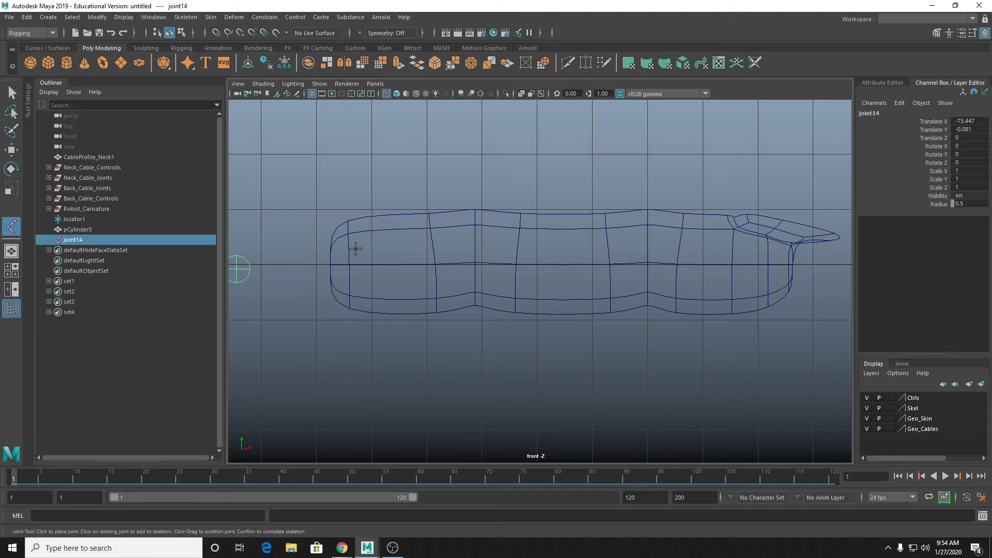
pyautogui.click(355, 249)
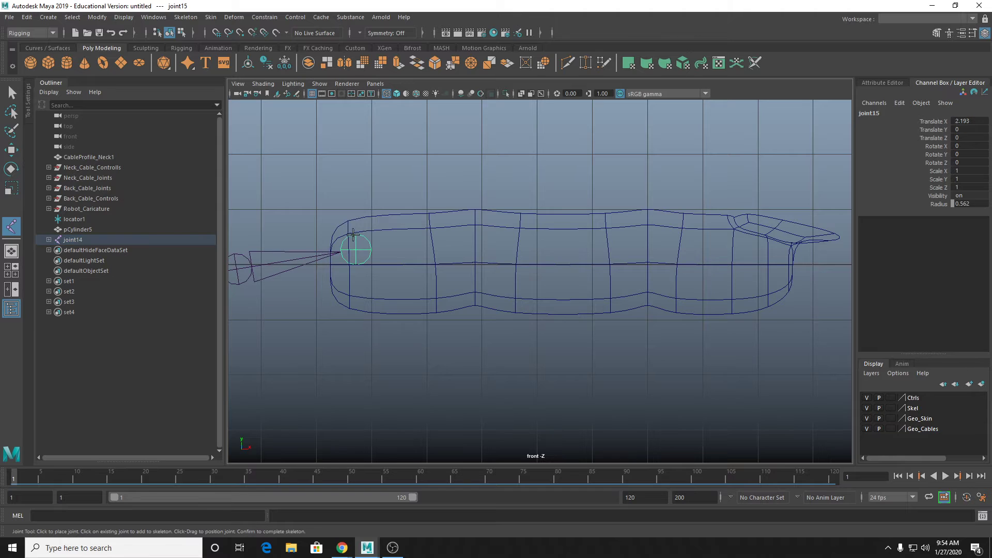
pyautogui.click(474, 226)
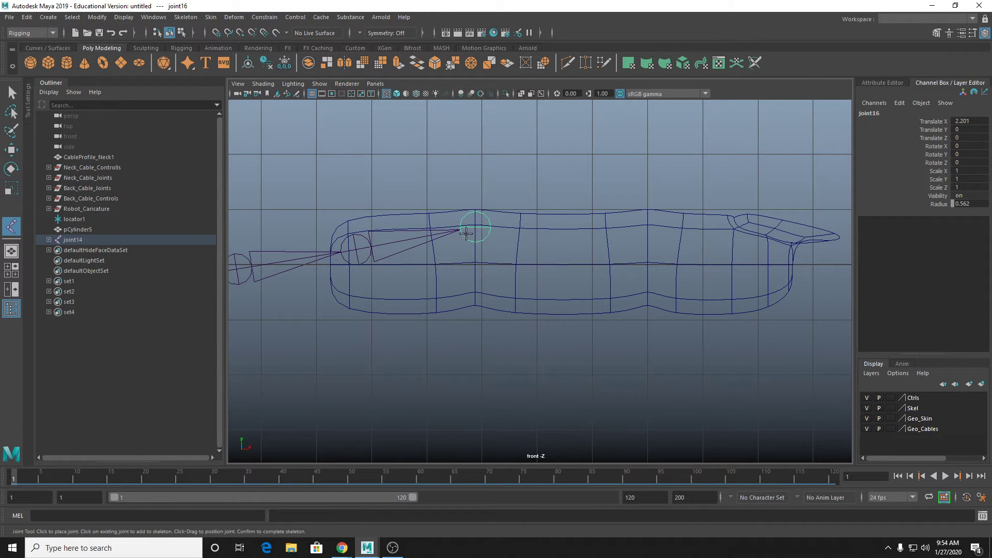
pyautogui.click(647, 242)
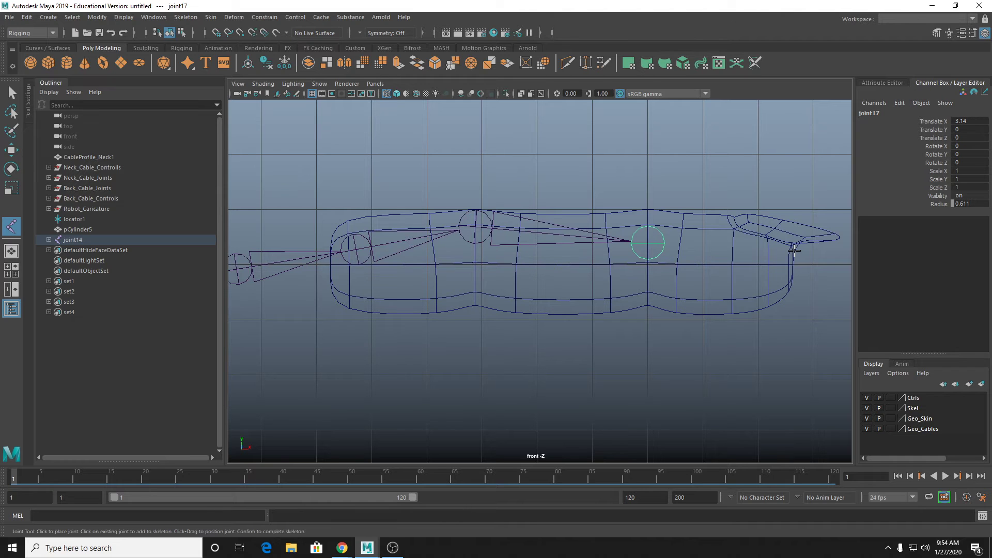
pyautogui.keyDown('alt'); pyautogui.moveTo(800, 258); pyautogui.dragTo(723, 255, button='middle'); pyautogui.keyUp('alt')
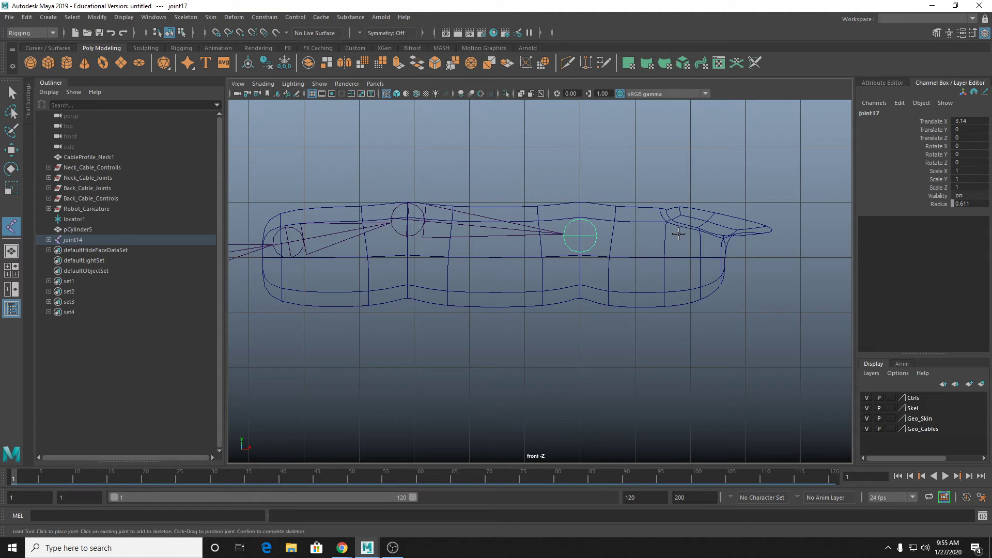
pyautogui.press('w')
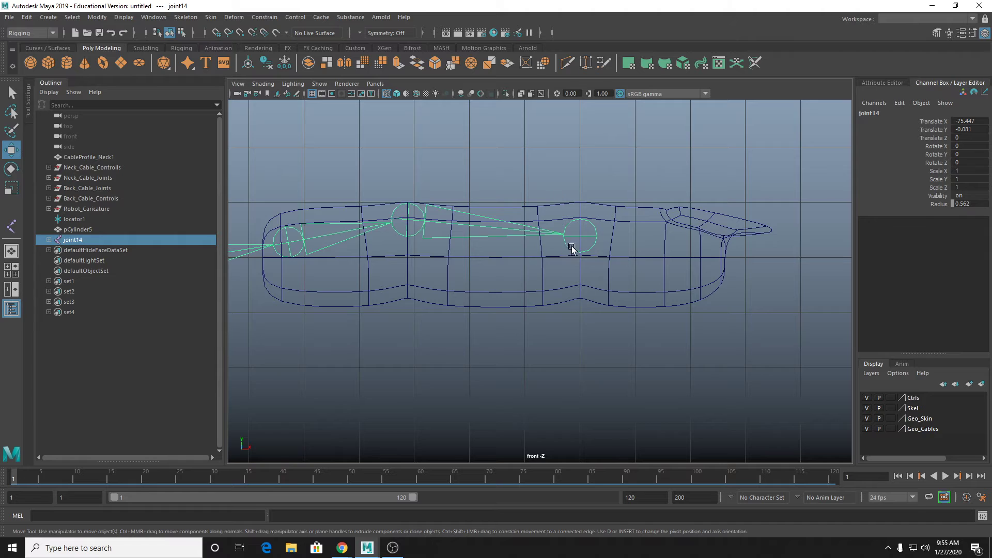
# Step: Try lowering the first knuckle's joint together with its child joint, and undo both moves
pyautogui.keyDown('alt'); pyautogui.moveTo(583, 252); pyautogui.dragTo(672, 263, button='middle'); pyautogui.keyUp('alt')
pyautogui.click(511, 238)
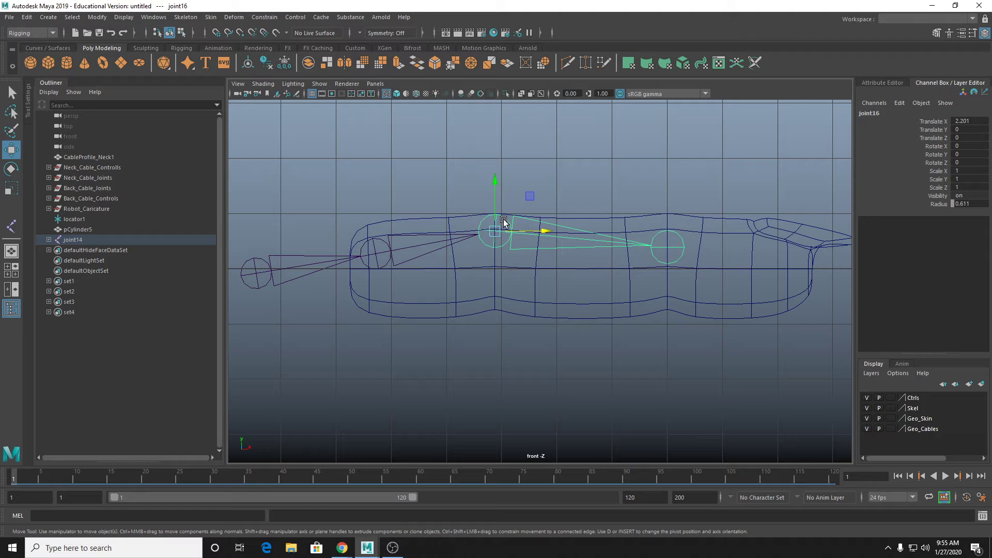
pyautogui.moveTo(496, 209); pyautogui.dragTo(496, 241)
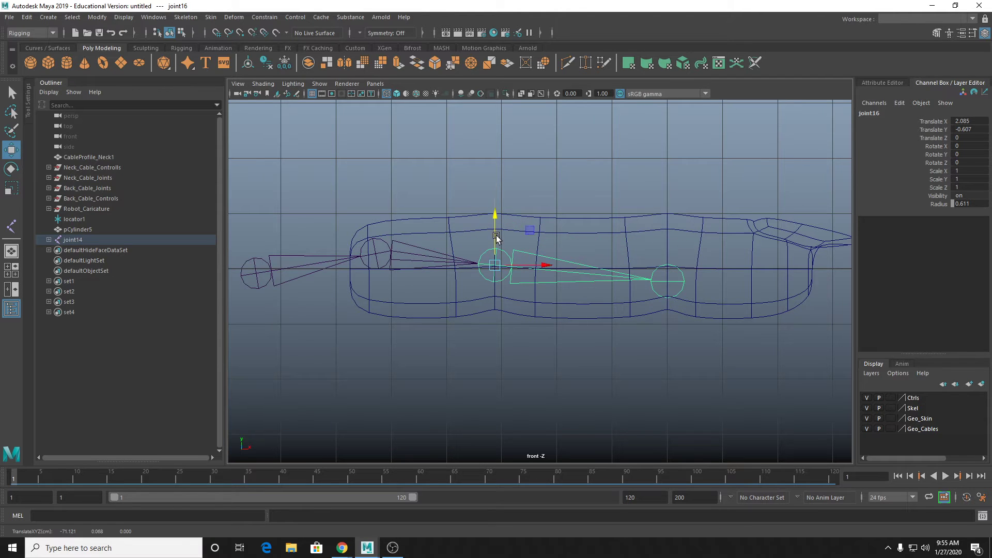
pyautogui.hotkey('ctrl', 'z')
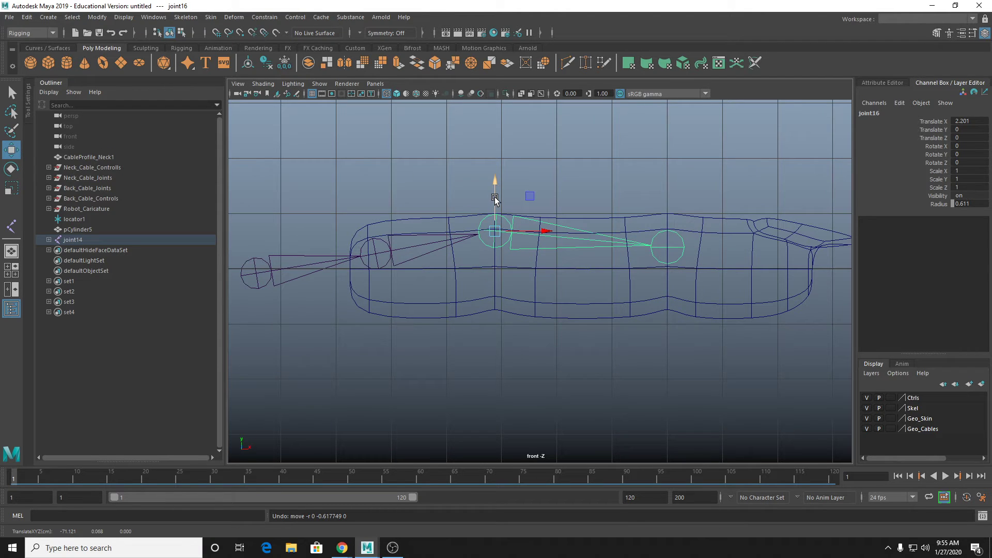
pyautogui.moveTo(494, 196); pyautogui.dragTo(498, 231)
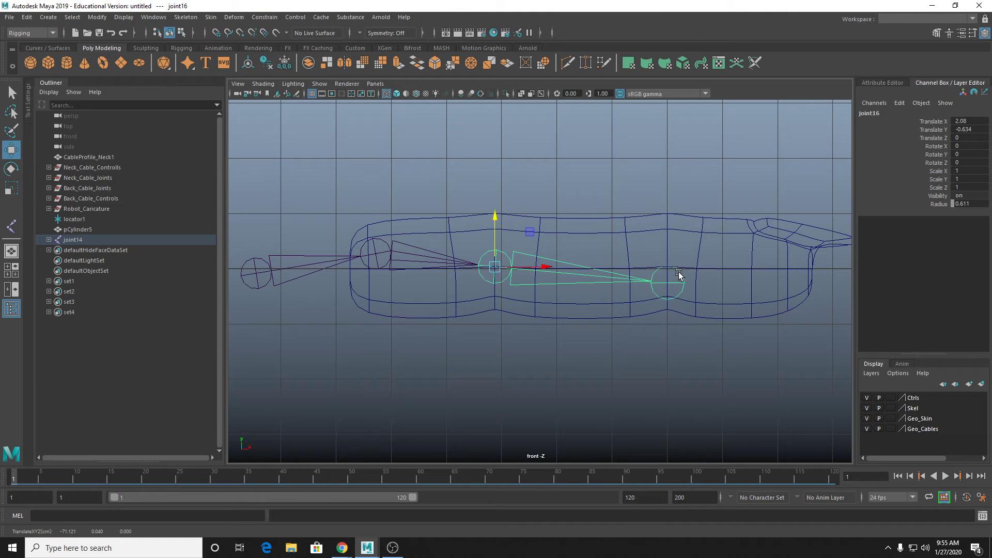
pyautogui.hotkey('ctrl', 'z')
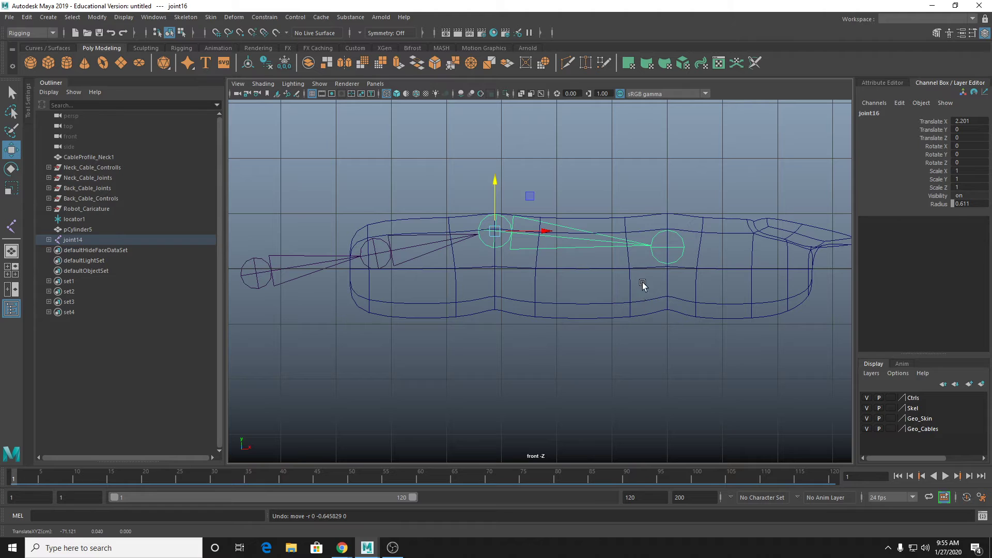
# Step: Lower only the first knuckle's joint by moving its pivot to a Translate Y of about -0.221, and deselect it
pyautogui.press('d')
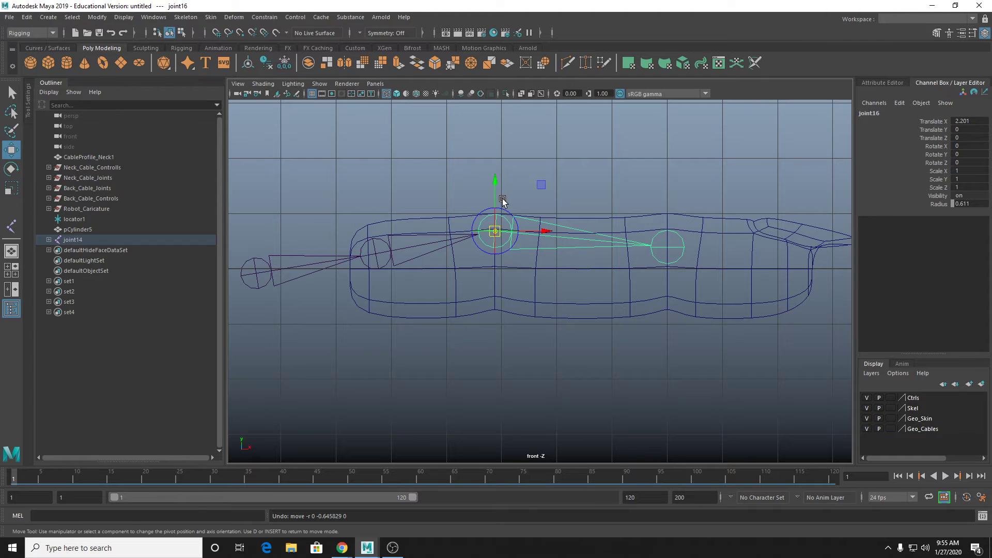
pyautogui.moveTo(496, 190); pyautogui.dragTo(496, 205)
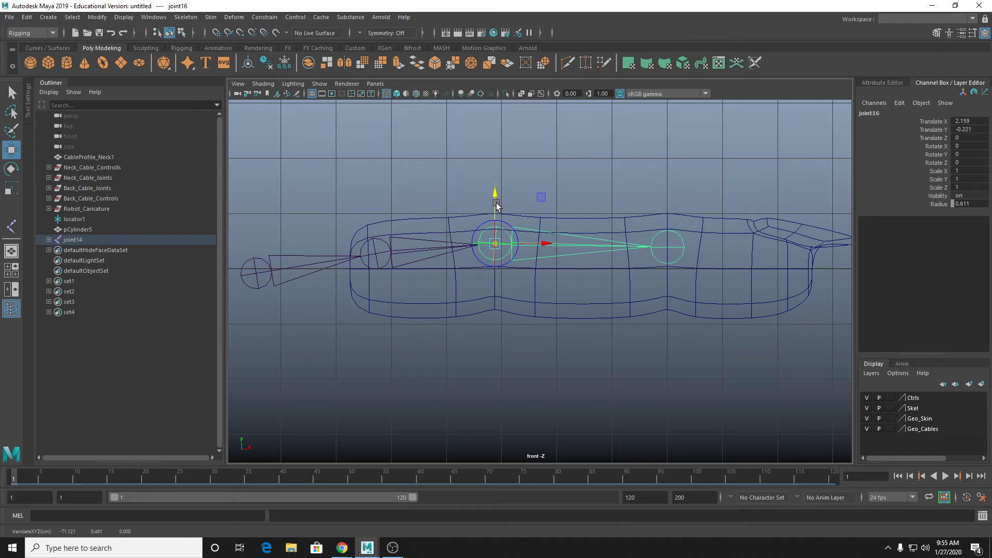
pyautogui.press('d')
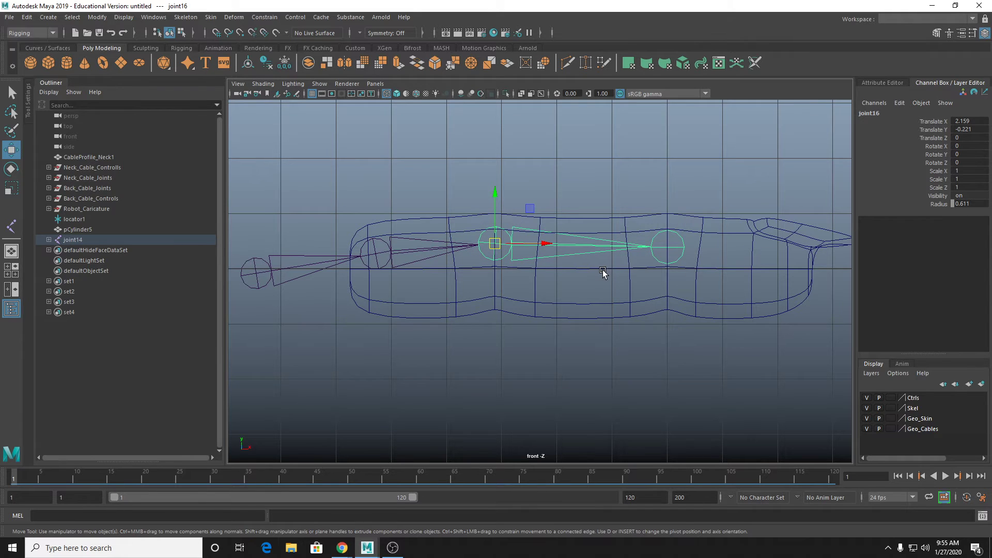
pyautogui.keyDown('alt'); pyautogui.moveTo(607, 263); pyautogui.dragTo(664, 264, button='middle'); pyautogui.keyUp('alt')
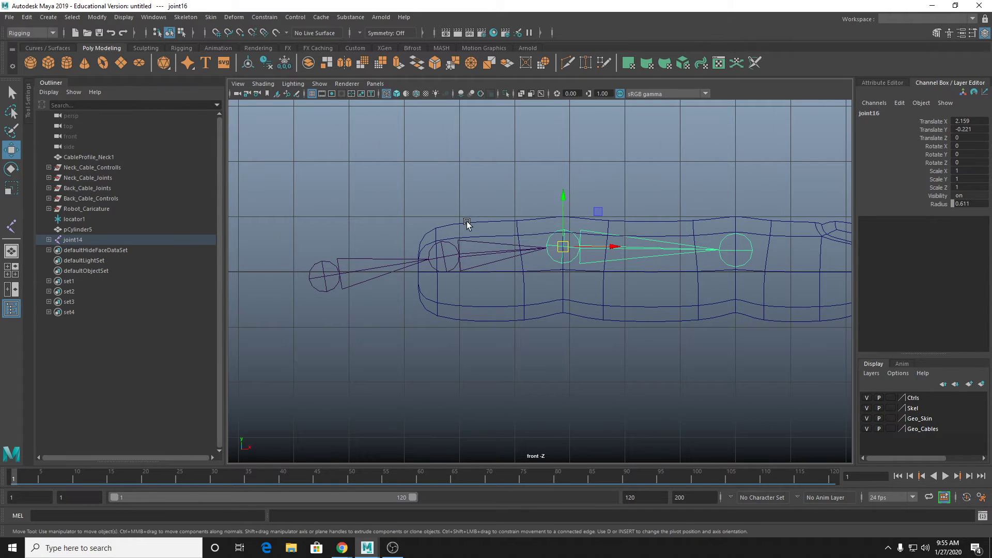
pyautogui.click(506, 217)
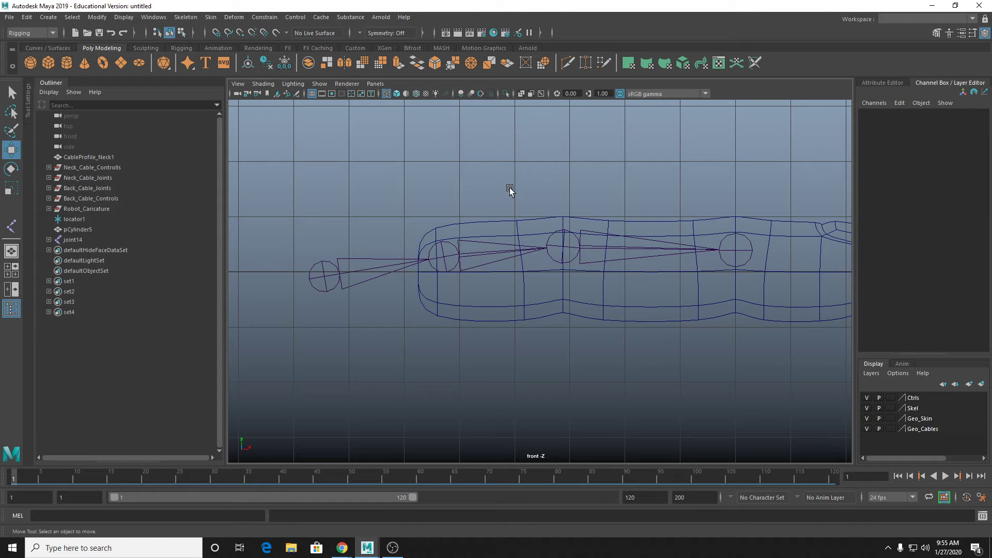
# Step: Show the finger in the shaded perspective view and enable X-Ray Joints so its joint chain shows through the mesh
pyautogui.click(512, 239)
pyautogui.press('space')
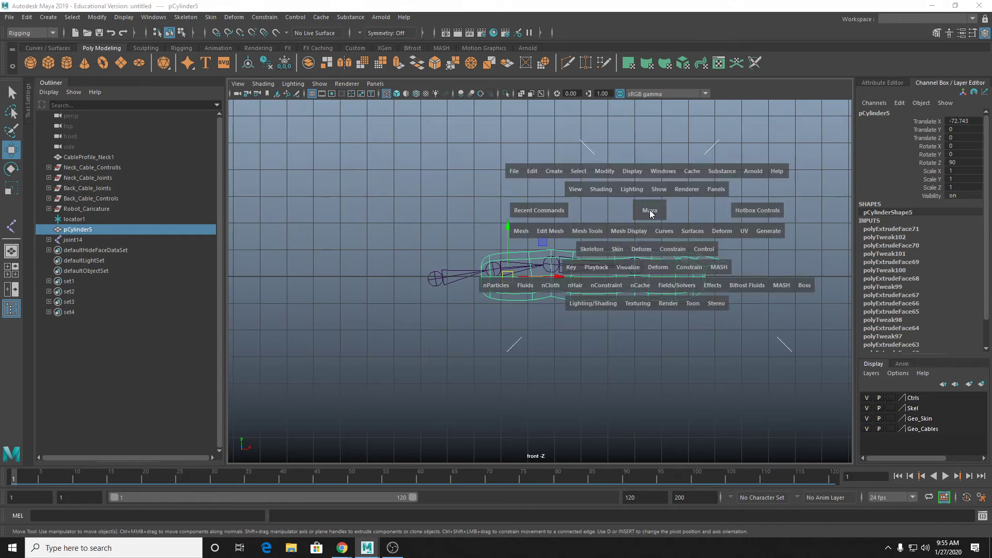
pyautogui.press('space')
pyautogui.scroll(-5, 642, 241)
pyautogui.keyDown('alt'); pyautogui.moveTo(637, 254); pyautogui.dragTo(590, 282); pyautogui.keyUp('alt')
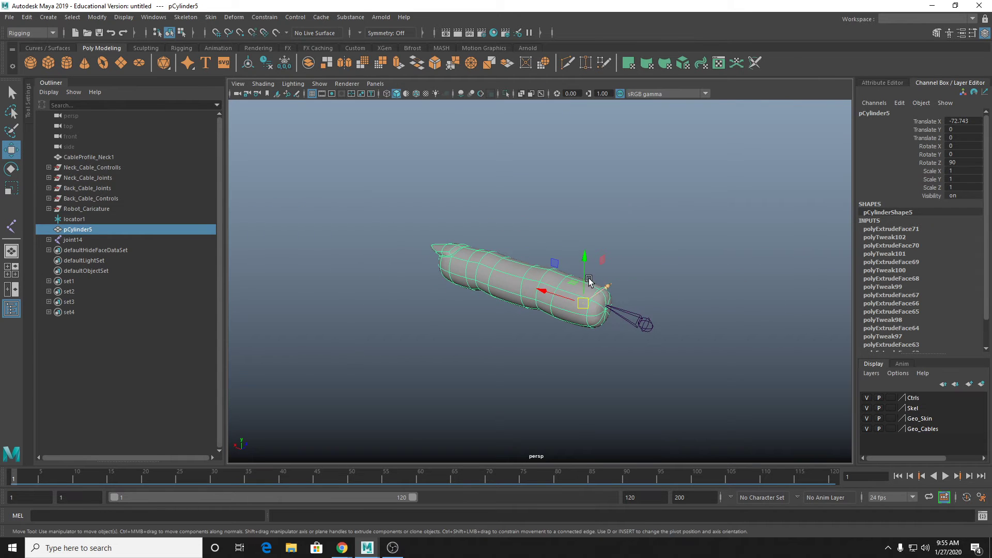
pyautogui.click(254, 84)
pyautogui.click(305, 193)
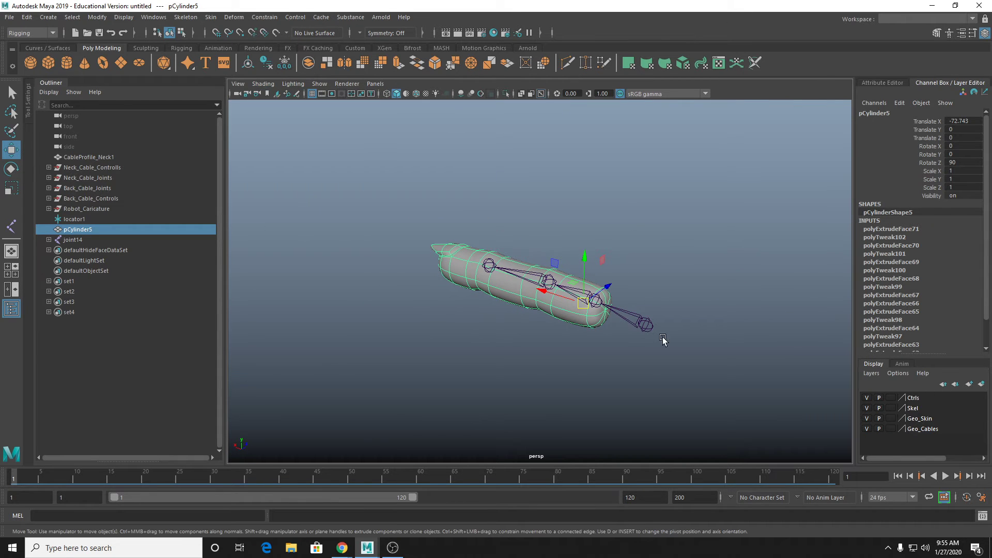
# Step: Duplicate the finger mesh together with its joint chain, move the copy up to a Translate Y of about 4.8, and deselect it
pyautogui.click(639, 323)
pyautogui.keyDown('shift'); pyautogui.click(579, 320); pyautogui.keyUp('shift')
pyautogui.hotkey('ctrl', 'd')
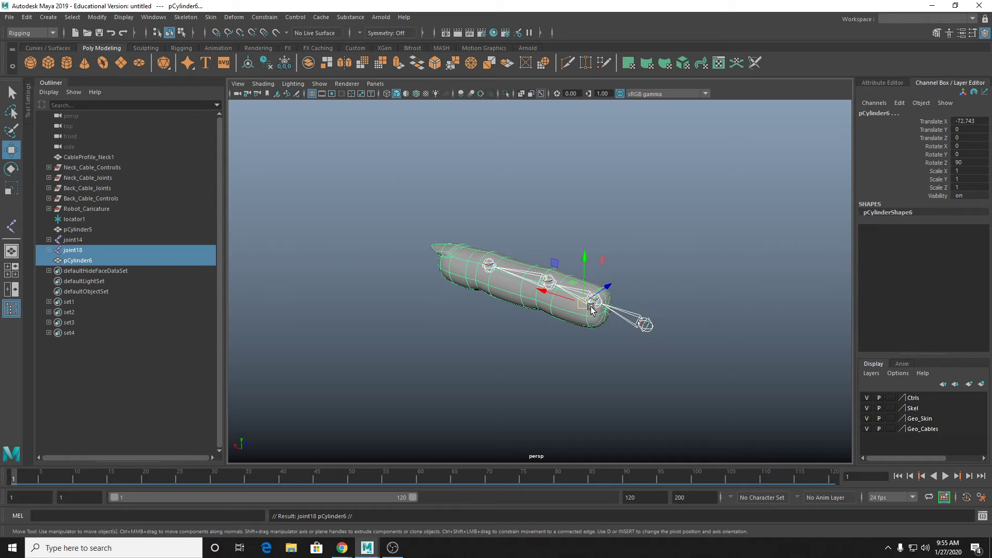
pyautogui.moveTo(596, 297); pyautogui.dragTo(575, 144)
pyautogui.press('q')
pyautogui.click(689, 150)
# Step: Open the Bind Skin options for the upper finger copy and its root joint, keeping Bind to on Joint hierarchy
pyautogui.keyDown('alt'); pyautogui.moveTo(610, 264); pyautogui.dragTo(658, 249); pyautogui.keyUp('alt')
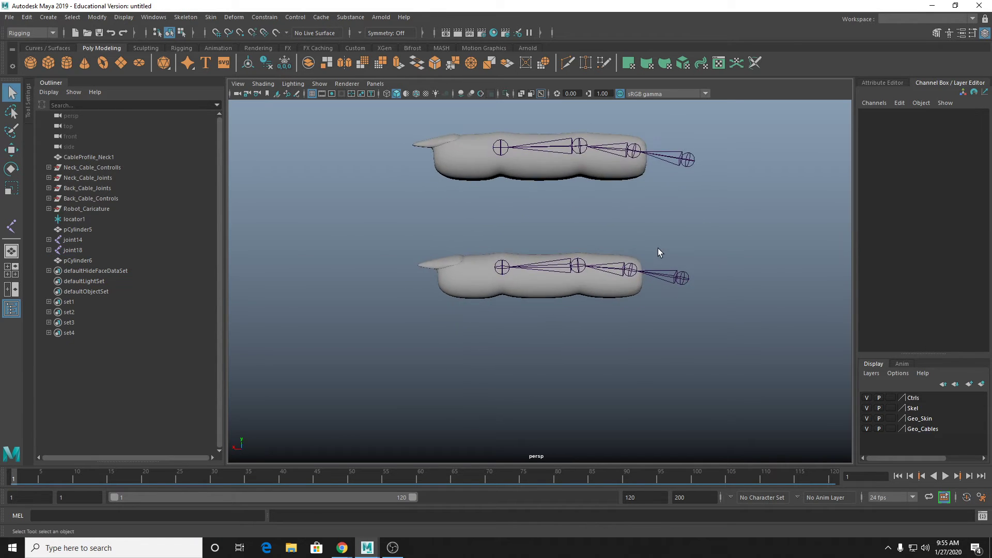
pyautogui.keyDown('alt'); pyautogui.moveTo(644, 231); pyautogui.dragTo(622, 279, button='middle'); pyautogui.keyUp('alt')
pyautogui.click(541, 203)
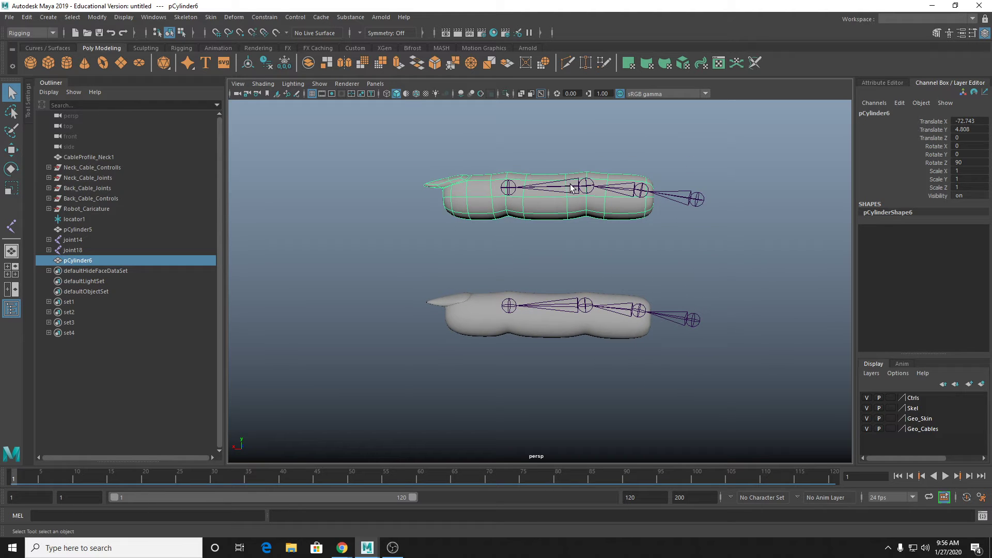
pyautogui.keyDown('shift'); pyautogui.click(686, 193); pyautogui.keyUp('shift')
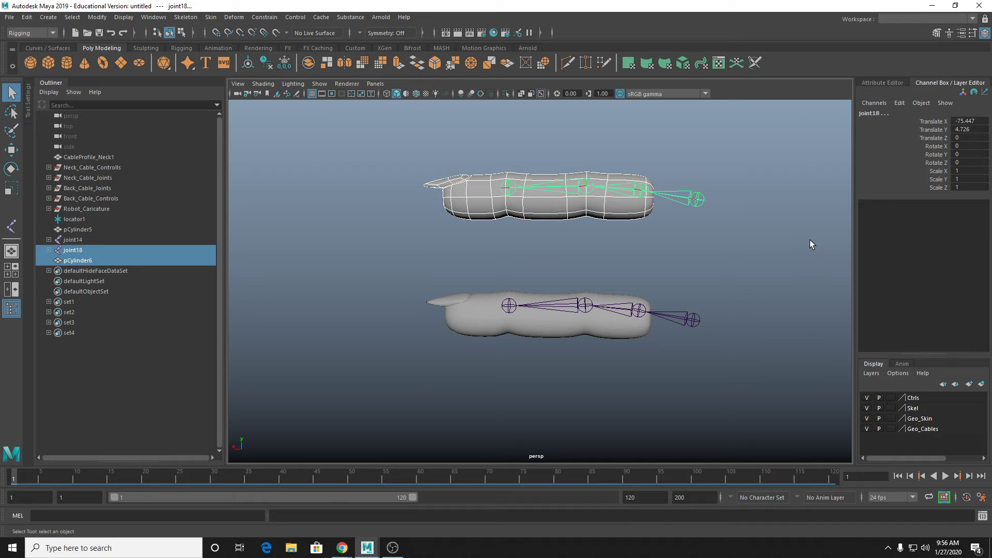
pyautogui.click(211, 17)
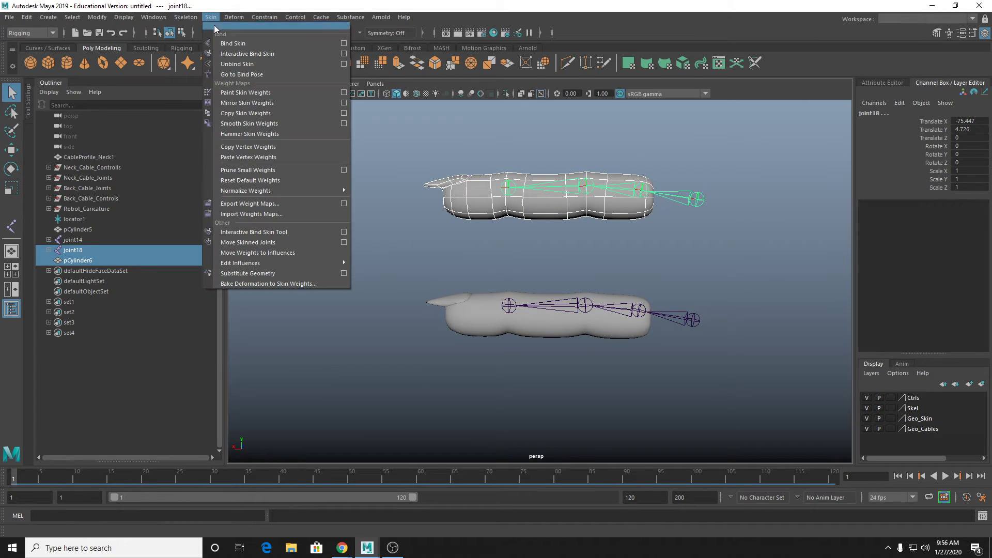
pyautogui.click(344, 43)
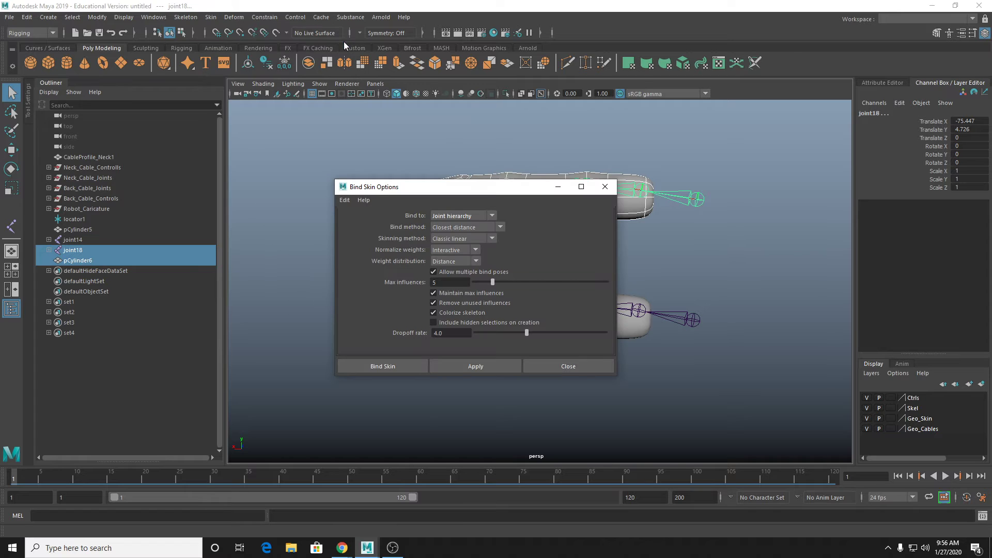
pyautogui.moveTo(449, 186); pyautogui.dragTo(248, 96)
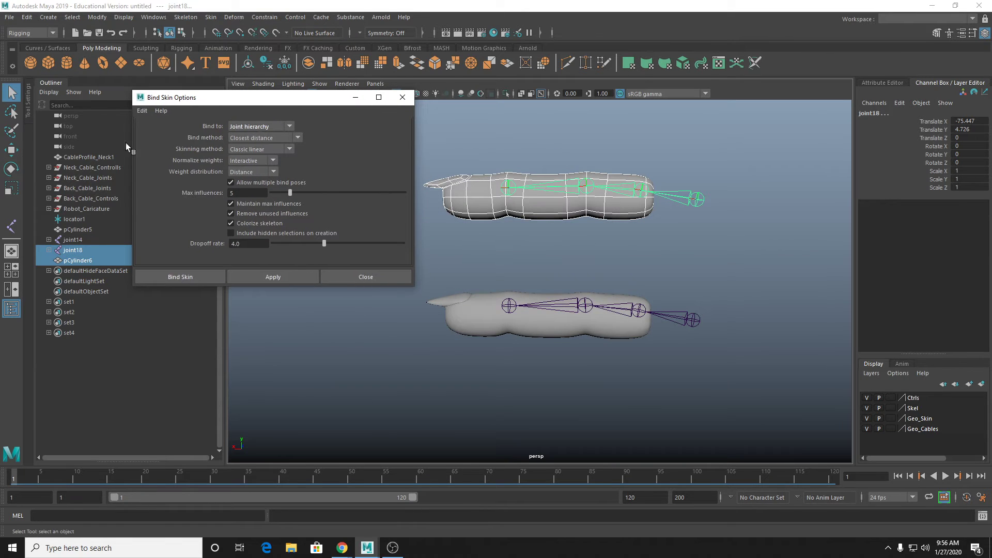
pyautogui.click(281, 126)
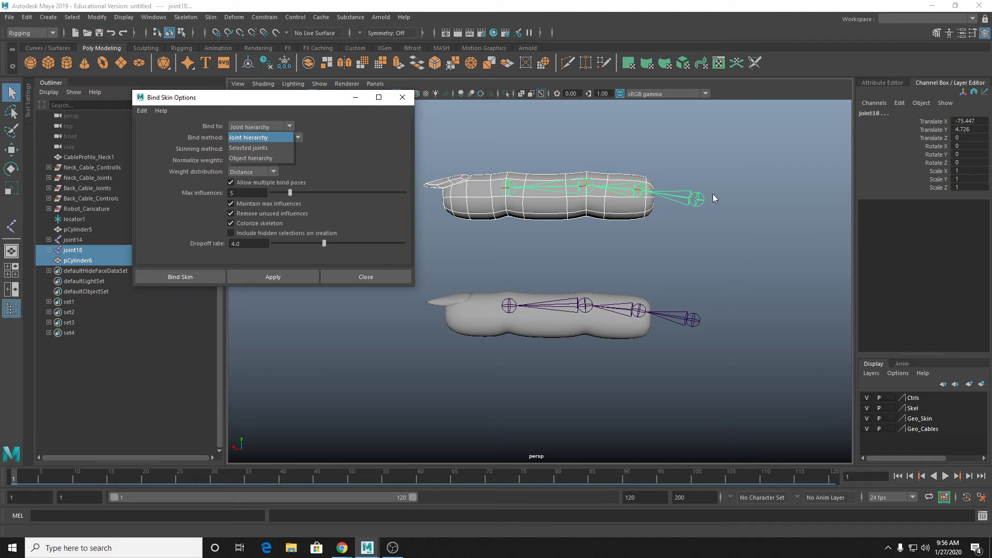
pyautogui.click(293, 138)
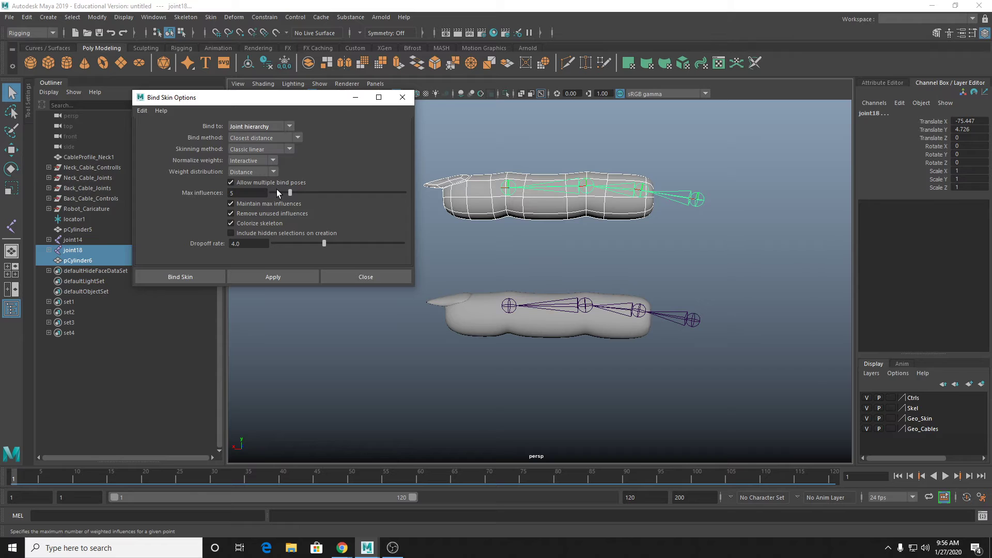
# Step: Set Max influences to 3 in the Bind Skin options
pyautogui.doubleClick(248, 194)
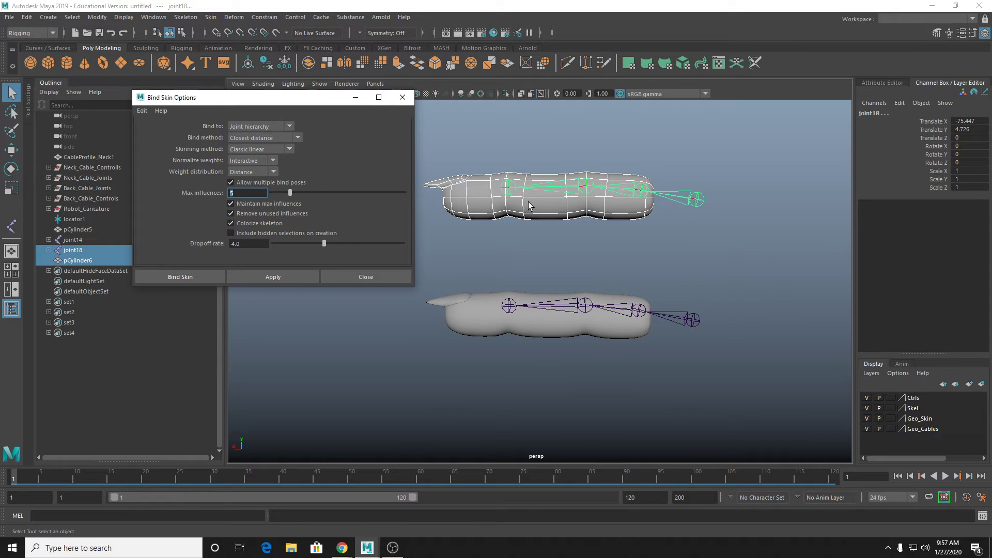
pyautogui.keyDown('alt'); pyautogui.moveTo(528, 201); pyautogui.dragTo(592, 336, button='middle'); pyautogui.keyUp('alt')
pyautogui.scroll(7, 582, 214)
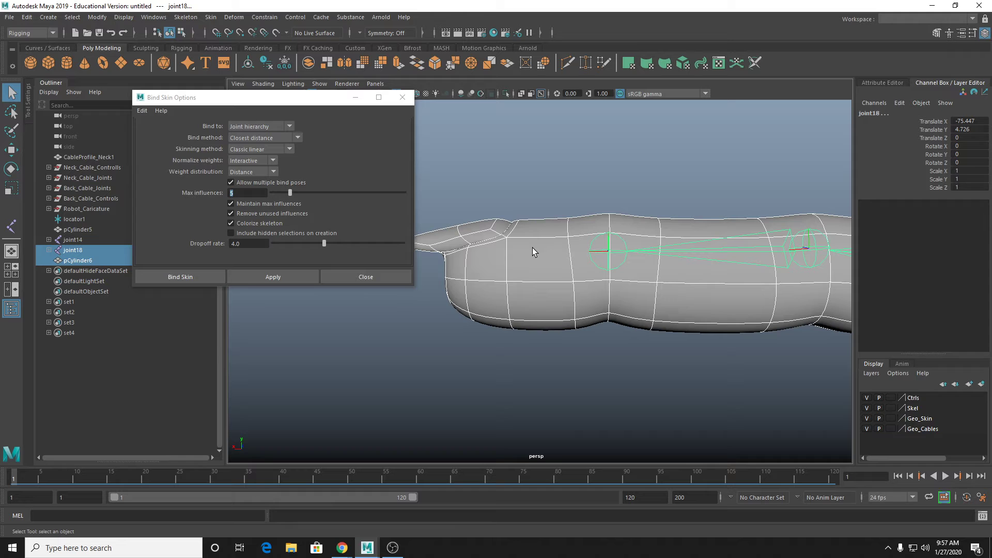
pyautogui.keyDown('alt'); pyautogui.moveTo(507, 256); pyautogui.dragTo(517, 230, button='middle'); pyautogui.keyUp('alt')
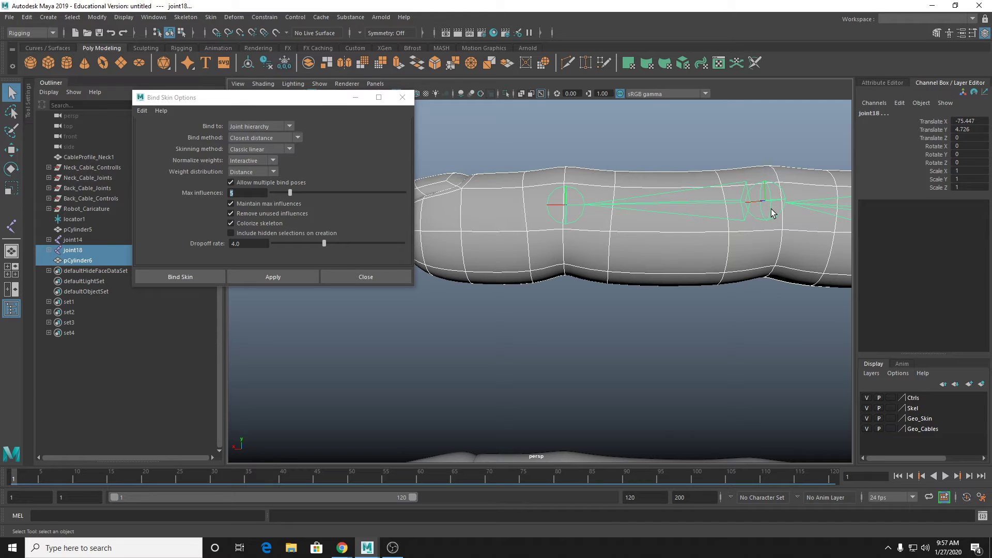
pyautogui.click(219, 195)
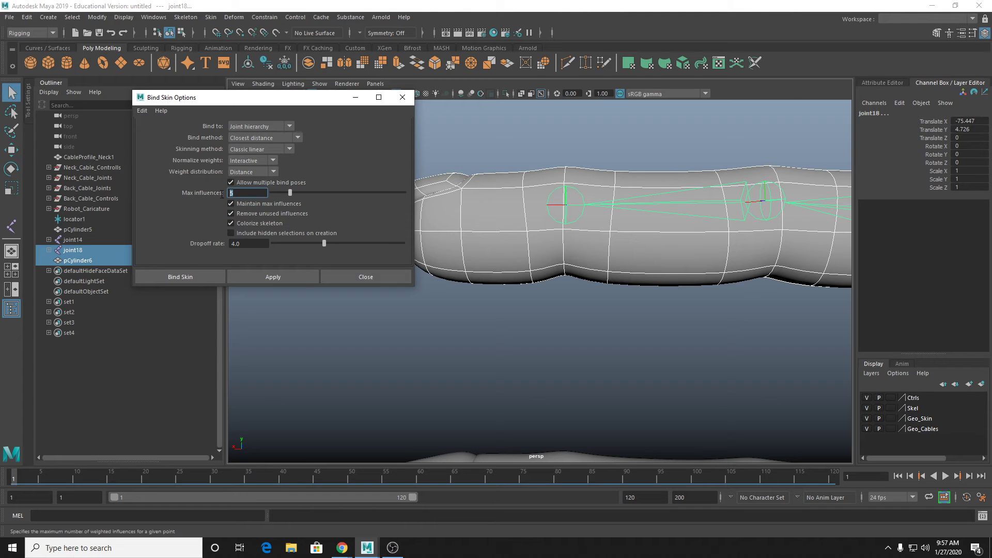
pyautogui.write('3')
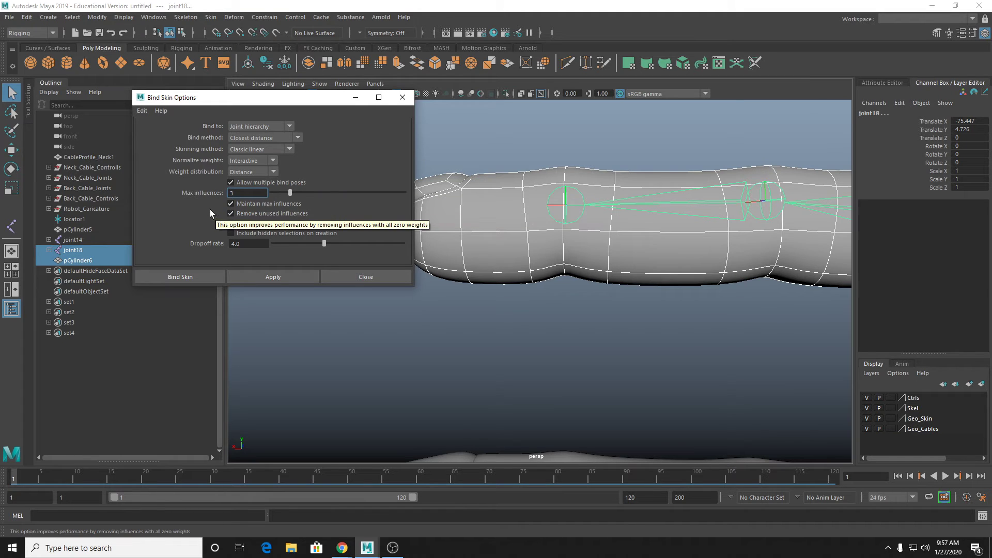
# Step: Turn off Maintain max influences and bind the upper finger to its whole joint hierarchy
pyautogui.click(244, 207)
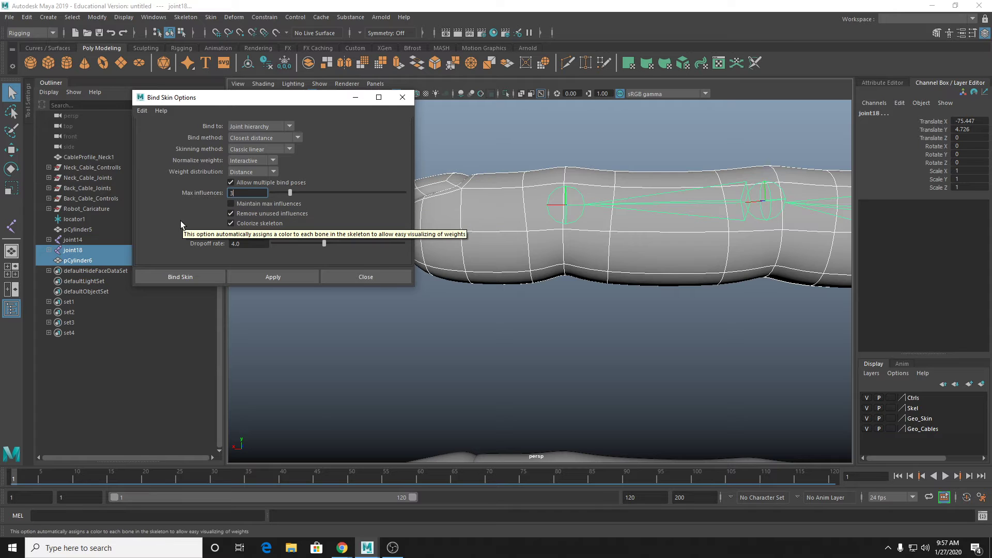
pyautogui.click(234, 204)
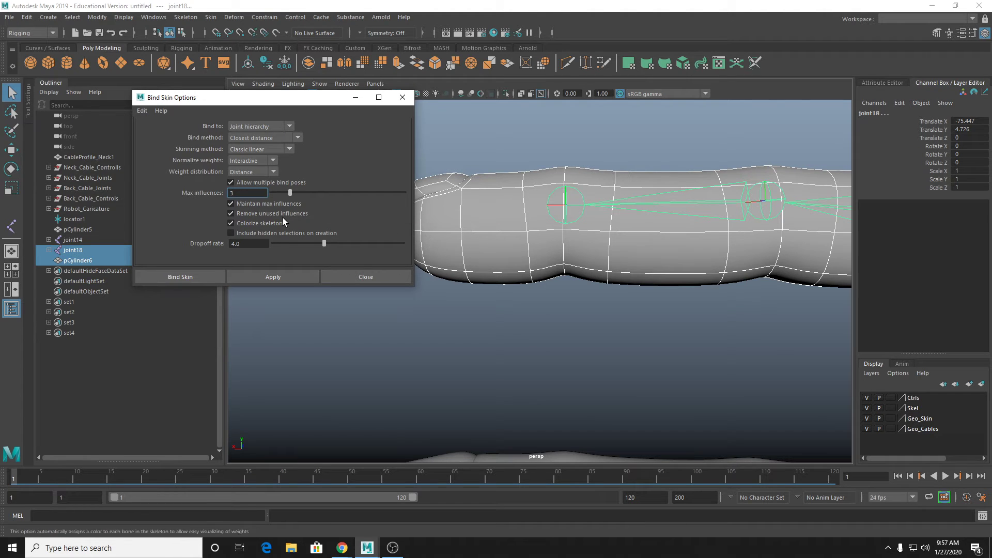
pyautogui.scroll(-2, 577, 169)
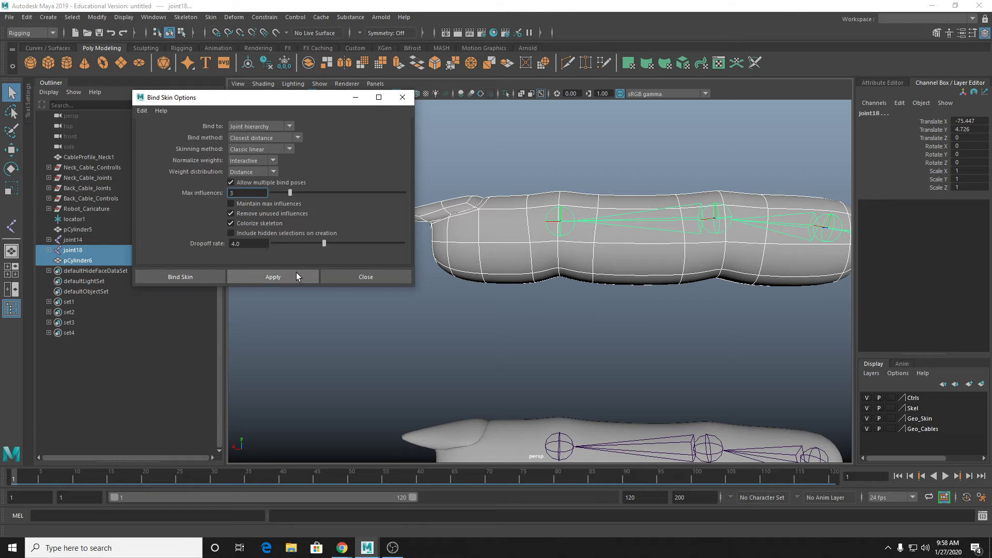
pyautogui.click(282, 277)
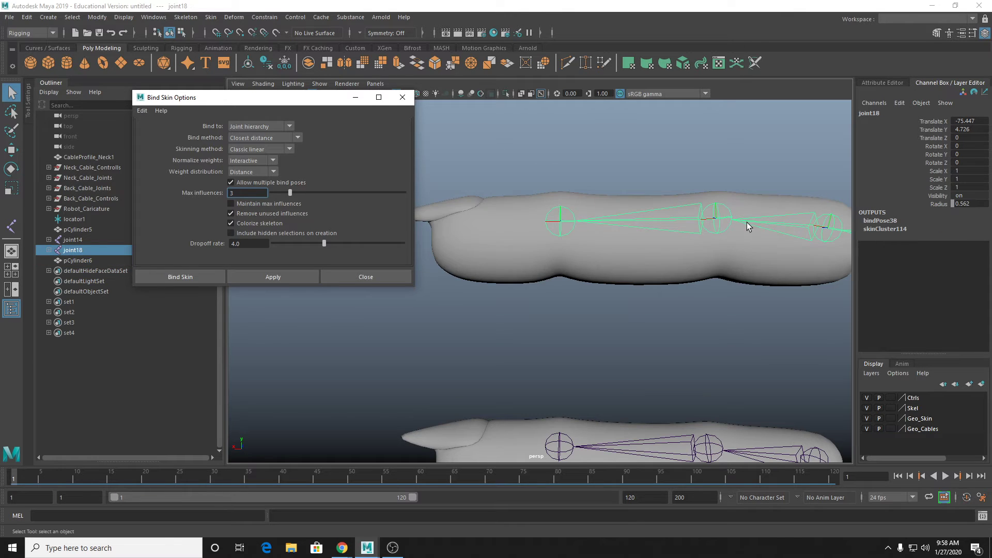
# Step: Test the upper finger's skinning by rotating its base joint about -23 degrees around Z, and undo the rotation
pyautogui.scroll(-3, 733, 219)
pyautogui.click(609, 205)
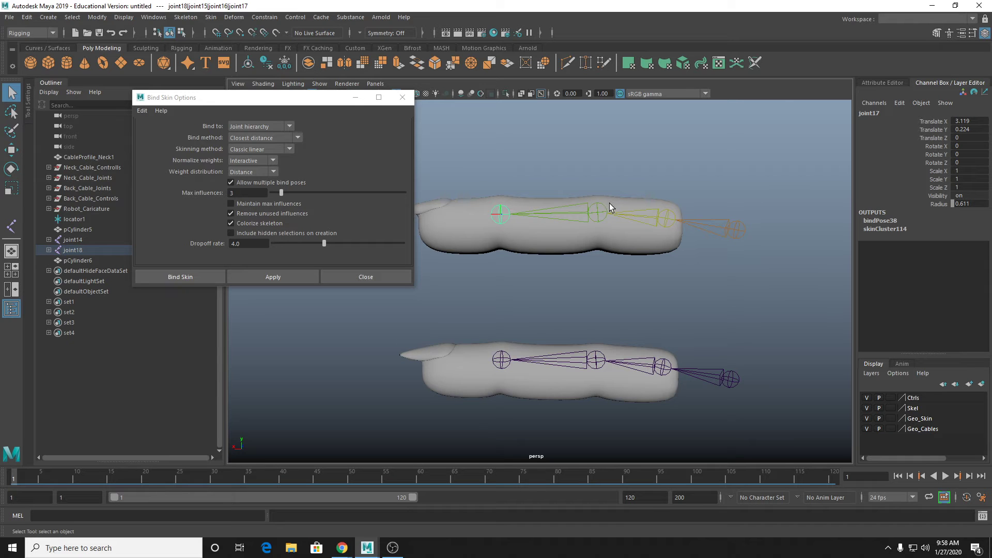
pyautogui.keyDown('shift'); pyautogui.click(605, 207); pyautogui.keyUp('shift')
pyautogui.keyDown('shift'); pyautogui.click(665, 219); pyautogui.keyUp('shift')
pyautogui.press('e')
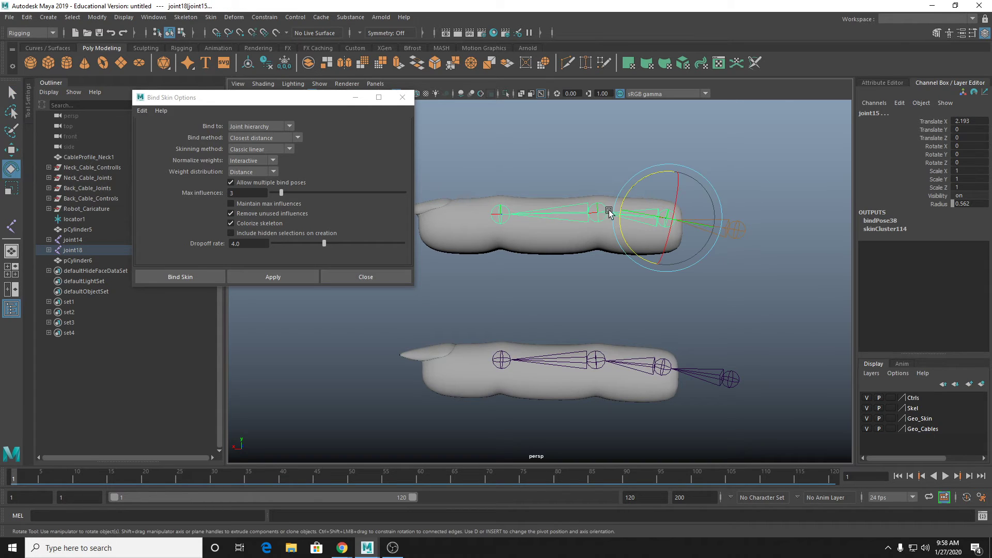
pyautogui.moveTo(630, 195); pyautogui.dragTo(593, 212)
pyautogui.hotkey('ctrl', 'z')
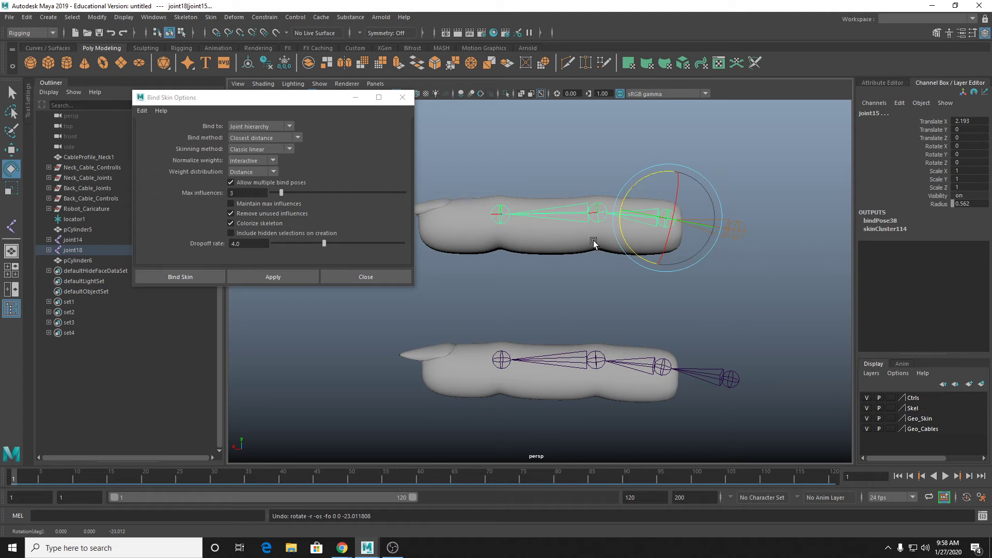
# Step: Bind the lower finger to only the joint at its base, with Bind to set to Selected joints
pyautogui.keyDown('alt'); pyautogui.moveTo(598, 294); pyautogui.dragTo(618, 313, button='middle'); pyautogui.keyUp('alt')
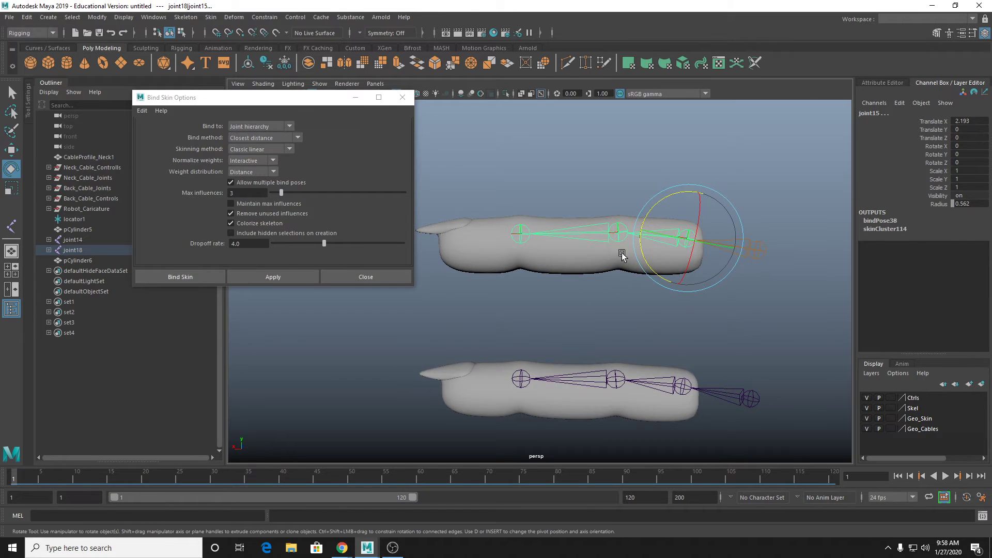
pyautogui.keyDown('alt'); pyautogui.moveTo(586, 274); pyautogui.dragTo(585, 221, button='middle'); pyautogui.keyUp('alt')
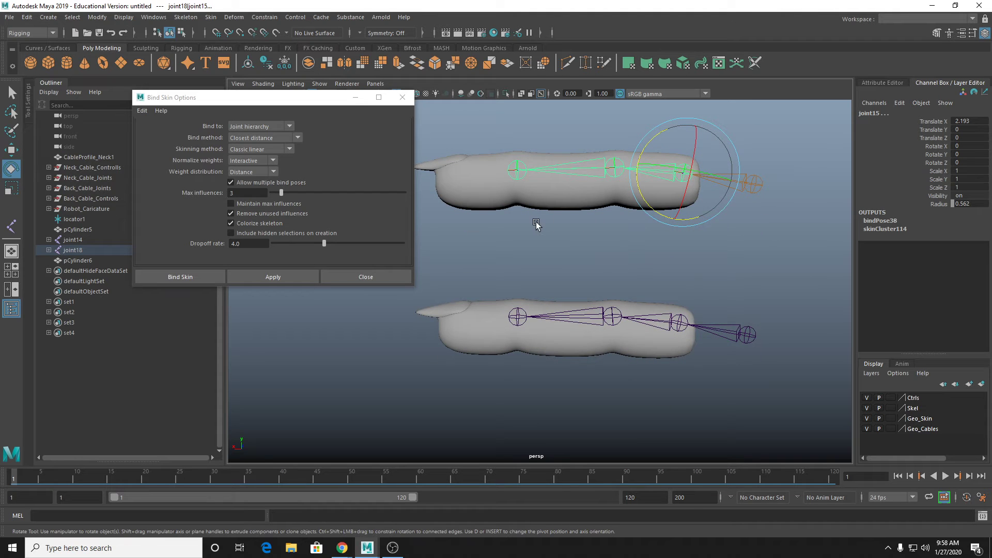
pyautogui.click(570, 200)
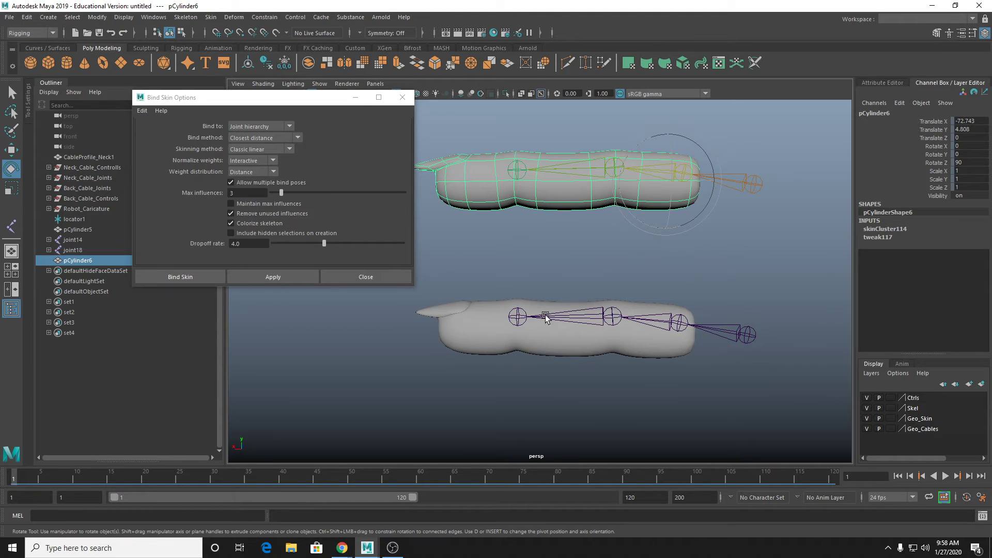
pyautogui.keyDown('alt'); pyautogui.moveTo(545, 317); pyautogui.dragTo(555, 335, button='middle'); pyautogui.keyUp('alt')
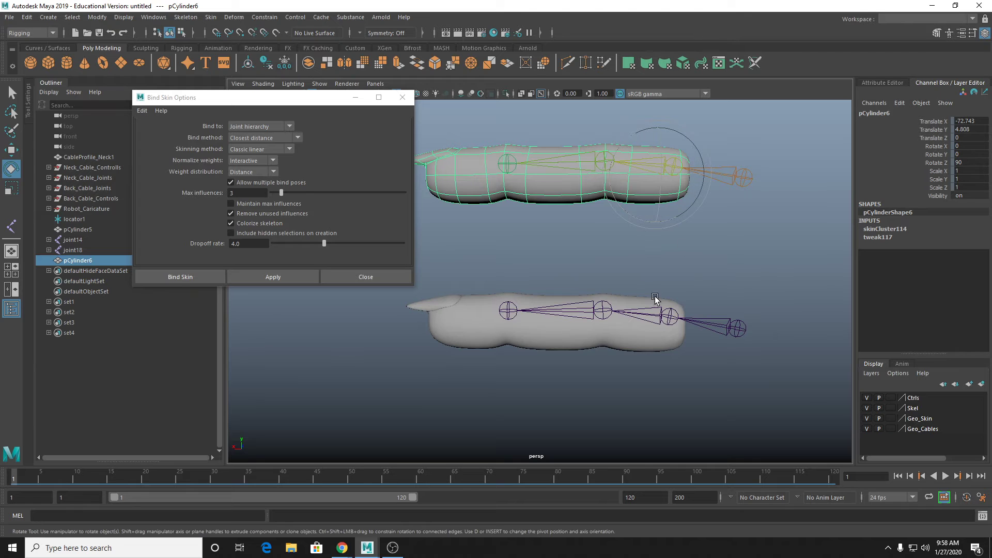
pyautogui.click(613, 327)
pyautogui.press('q')
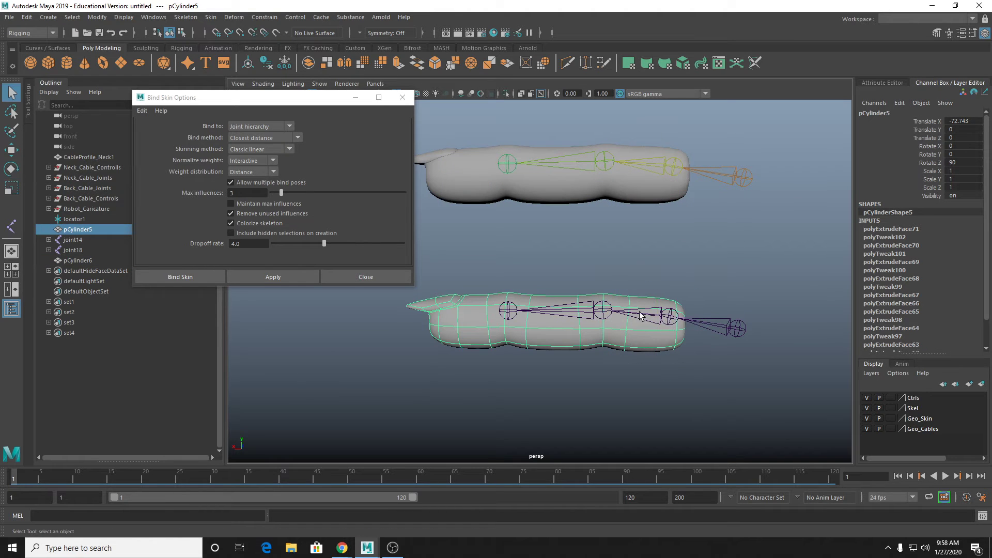
pyautogui.keyDown('shift'); pyautogui.click(726, 329); pyautogui.keyUp('shift')
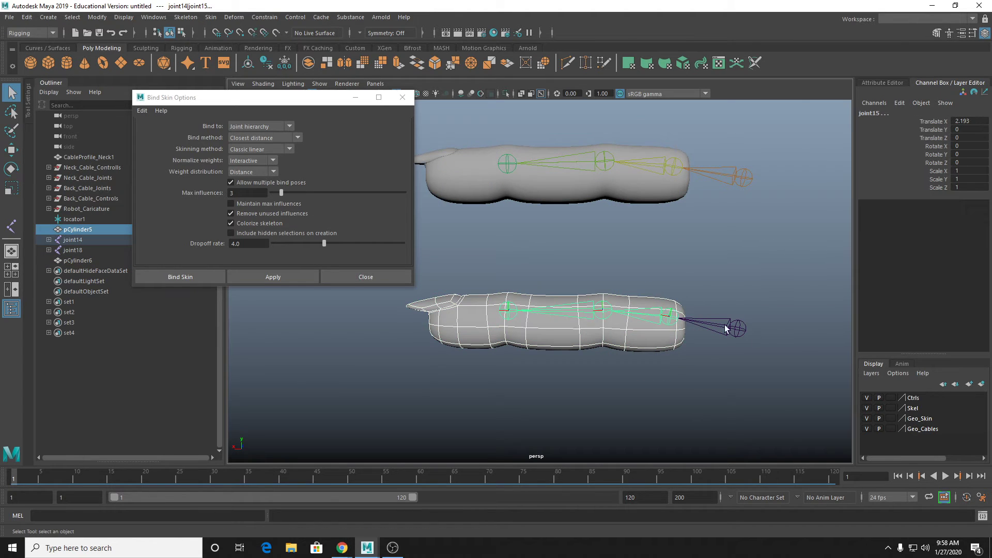
pyautogui.click(255, 125)
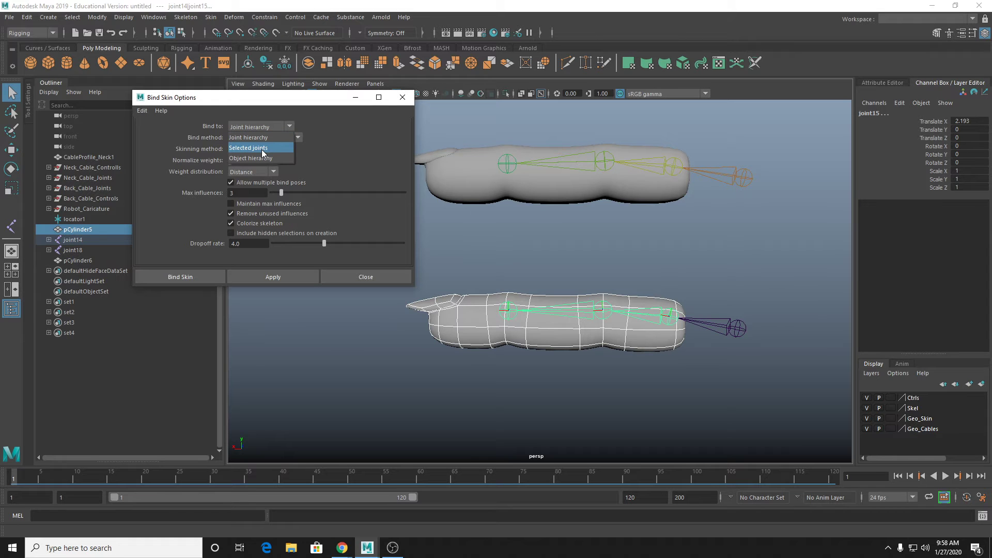
pyautogui.click(263, 148)
pyautogui.click(250, 275)
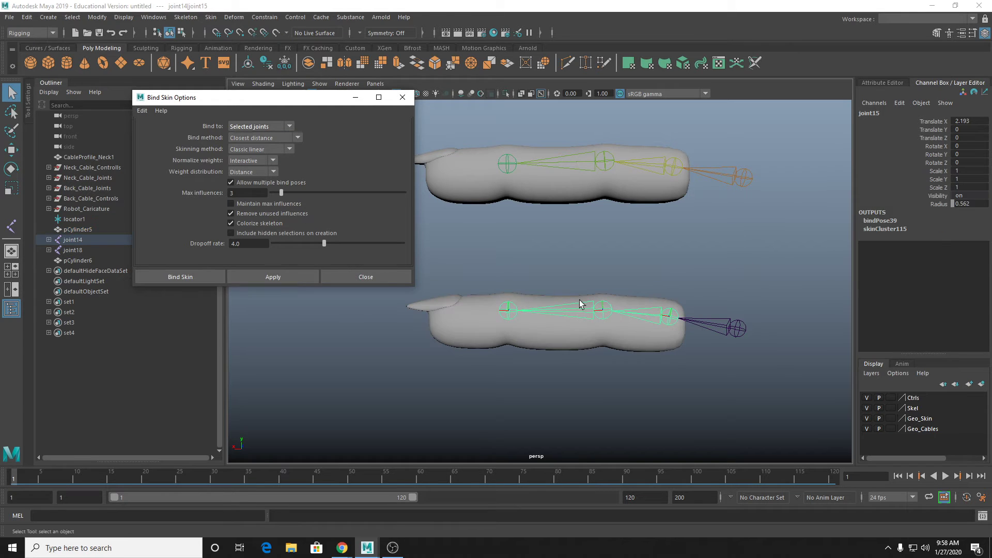
# Step: Test the lower finger's skinning by rotating its first knuckle joint about -32 degrees around Z, and undo the rotation
pyautogui.click(575, 315)
pyautogui.click(600, 310)
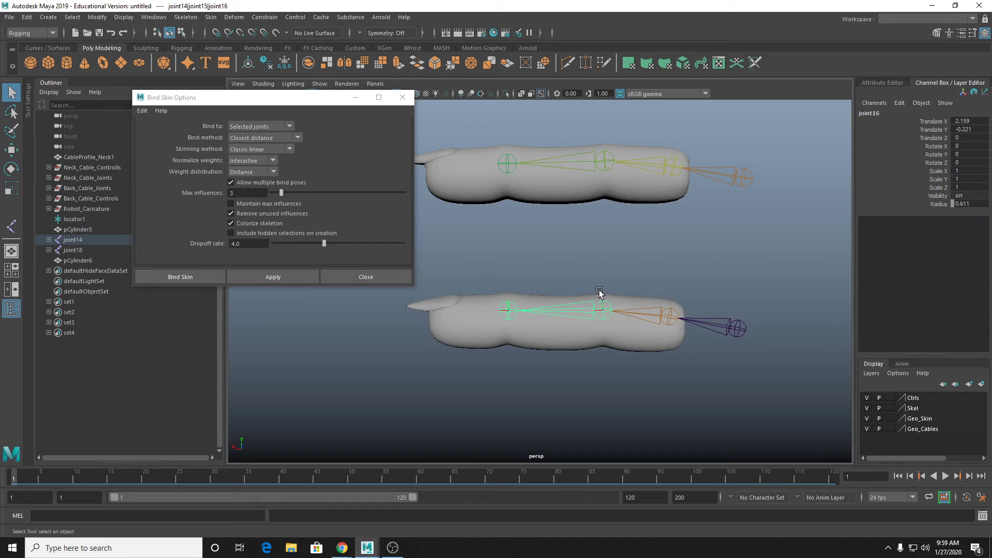
pyautogui.press('e')
pyautogui.moveTo(578, 272); pyautogui.dragTo(566, 295)
pyautogui.hotkey('ctrl', 'z')
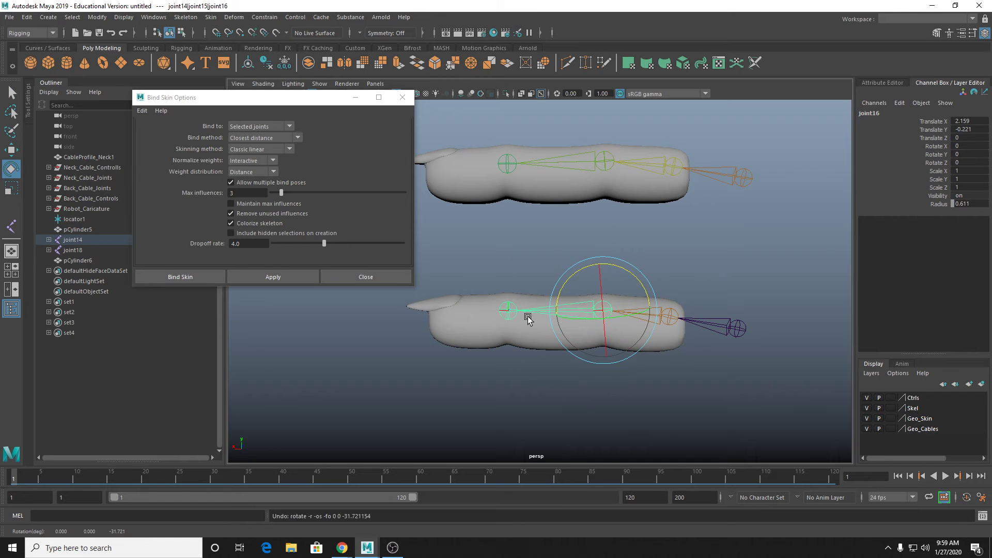
# Step: Test rotating the lower finger's root joint about -35 degrees around Z, and undo the rotation
pyautogui.click(710, 326)
pyautogui.moveTo(710, 327)
pyautogui.mouseDown()
pyautogui.moveTo(679, 350)
pyautogui.moveTo(695, 328)
pyautogui.mouseUp()
pyautogui.hotkey('ctrl', 'z')
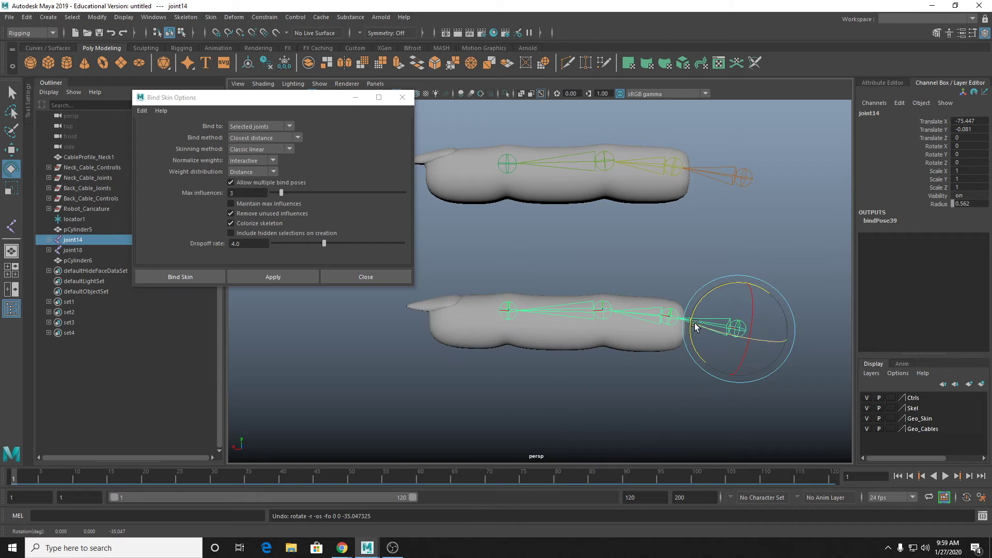
# Step: Examine the robot's left leg as a binding example, selecting its hip joint together with the upper leg mesh
pyautogui.click(654, 319)
pyautogui.press('w')
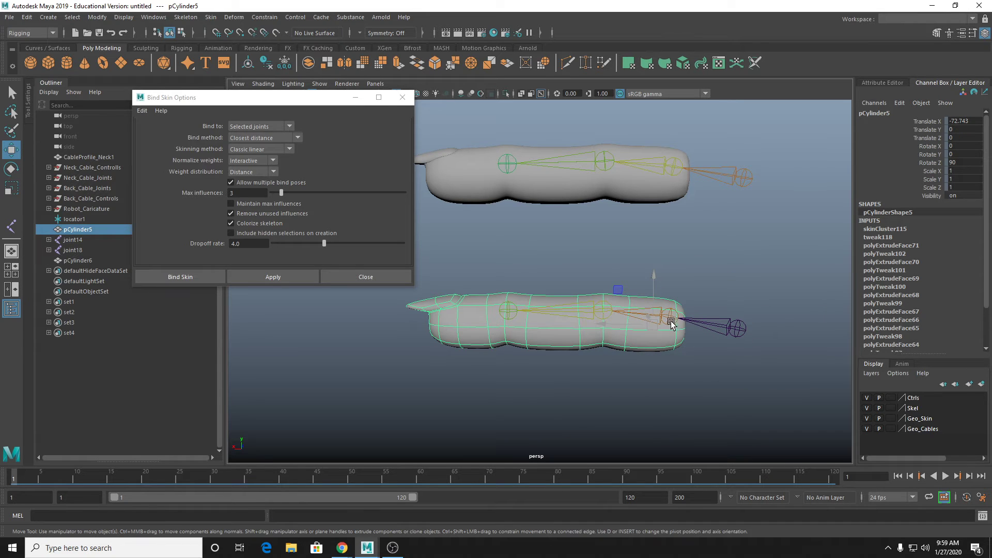
pyautogui.keyDown('alt'); pyautogui.moveTo(607, 308); pyautogui.dragTo(629, 268, button='middle'); pyautogui.keyUp('alt')
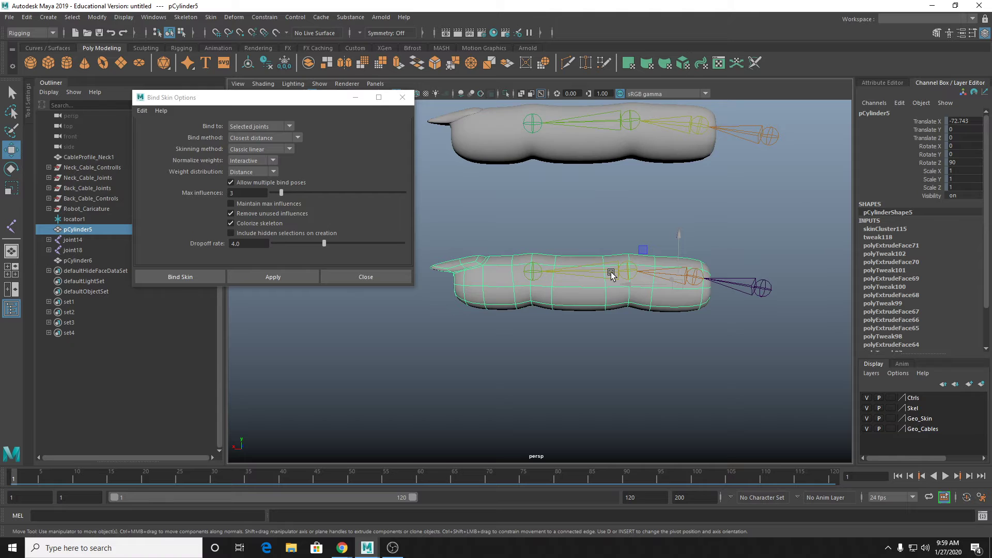
pyautogui.keyDown('alt'); pyautogui.moveTo(611, 275); pyautogui.dragTo(510, 287, button='right'); pyautogui.keyUp('alt')
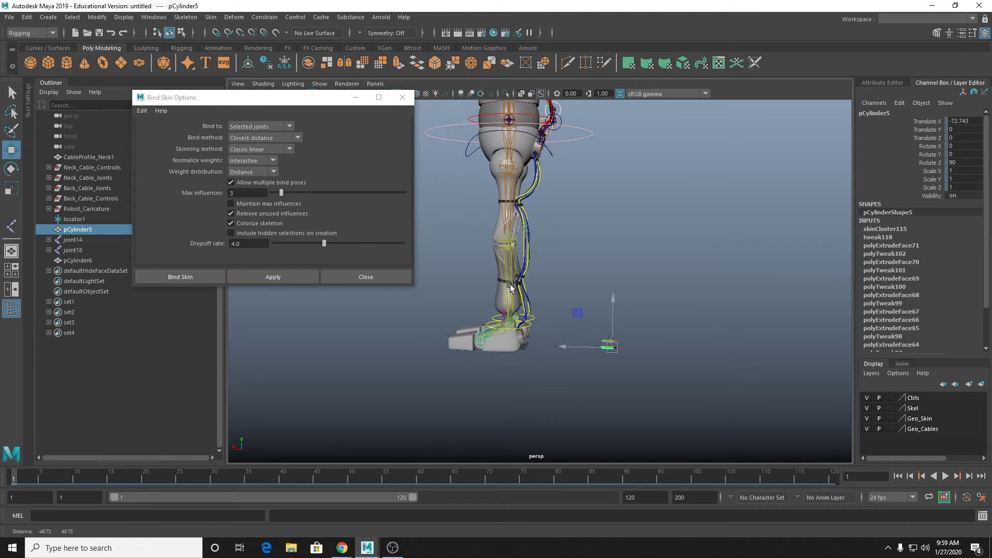
pyautogui.keyDown('alt'); pyautogui.moveTo(510, 288); pyautogui.dragTo(512, 294, button='middle'); pyautogui.keyUp('alt')
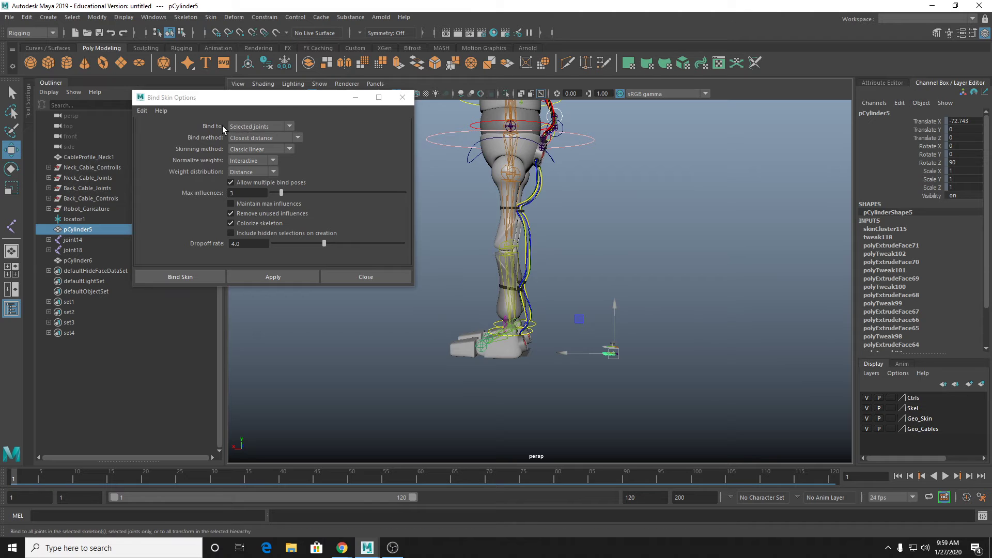
pyautogui.click(500, 177)
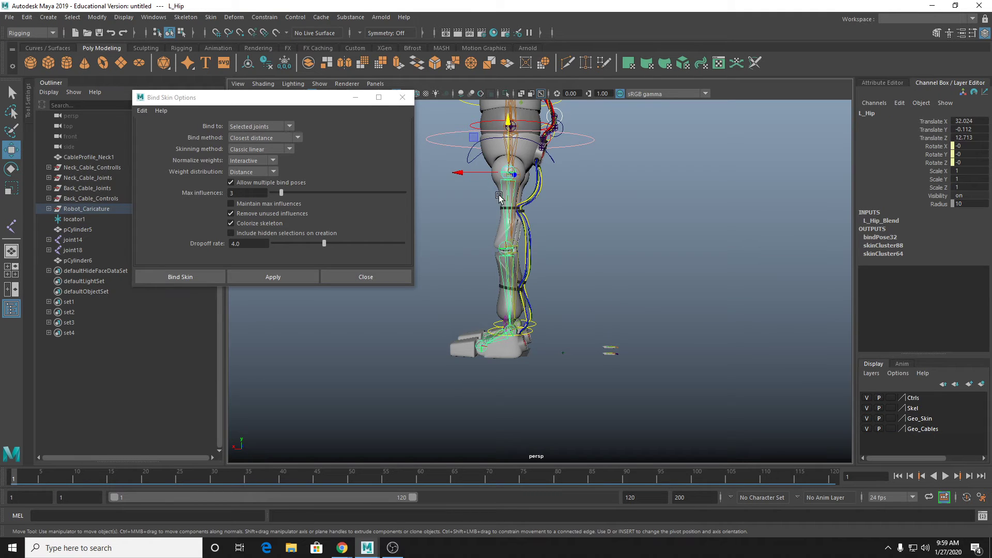
pyautogui.press('q')
pyautogui.keyDown('shift'); pyautogui.click(494, 173); pyautogui.keyUp('shift')
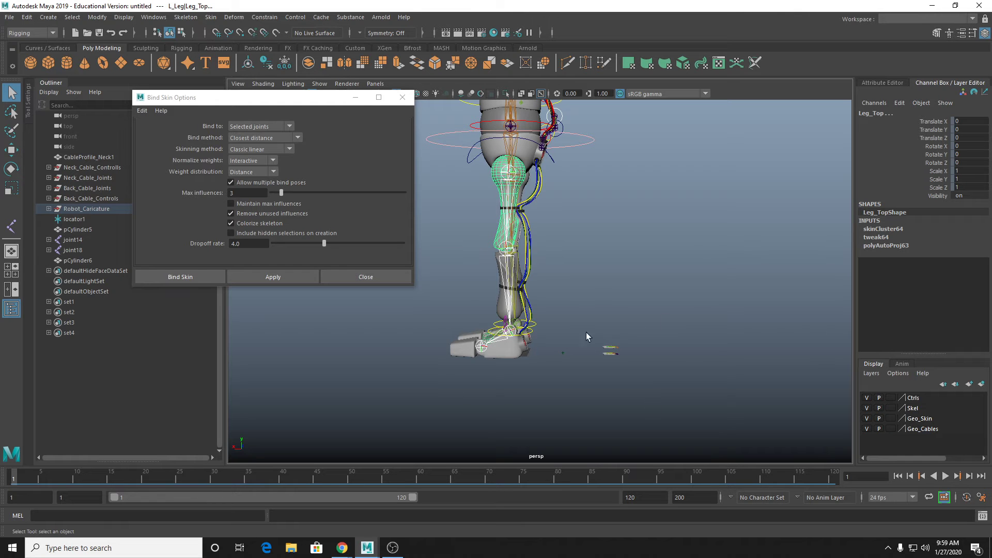
# Step: Unbind the skin from the lower finger mesh
pyautogui.keyDown('alt'); pyautogui.moveTo(619, 253); pyautogui.dragTo(590, 212, button='middle'); pyautogui.keyUp('alt')
pyautogui.scroll(2, 597, 379)
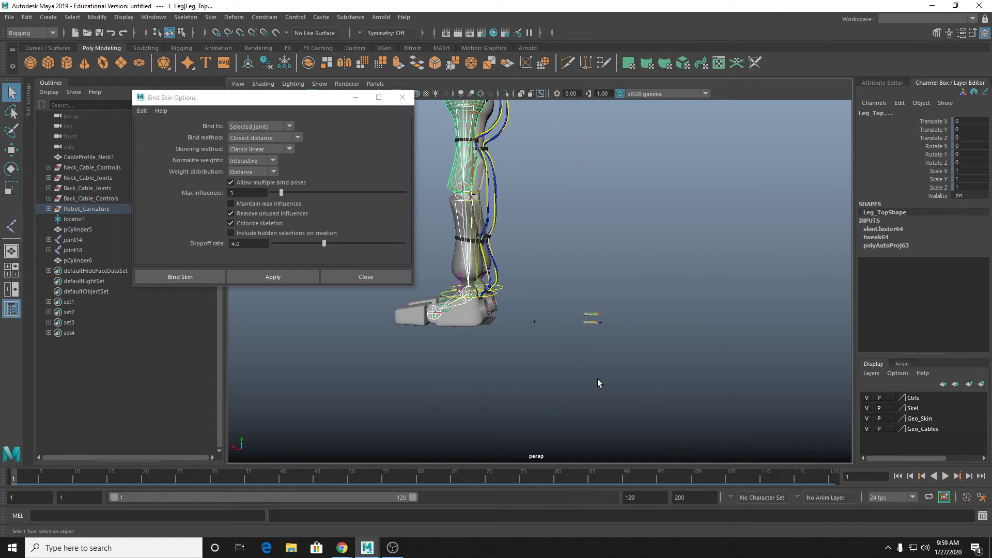
pyautogui.scroll(2, 596, 380)
pyautogui.click(644, 377)
pyautogui.press('f')
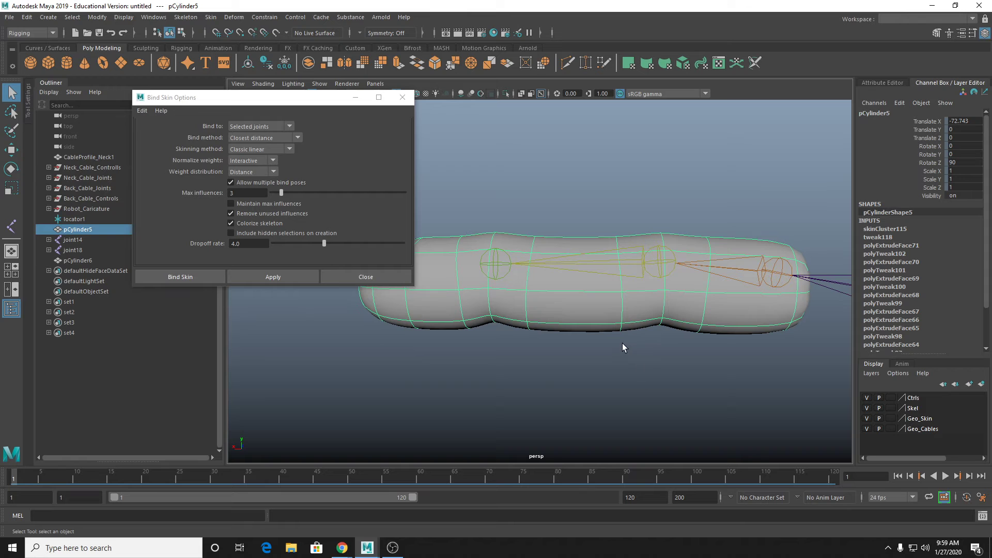
pyautogui.scroll(-3, 635, 277)
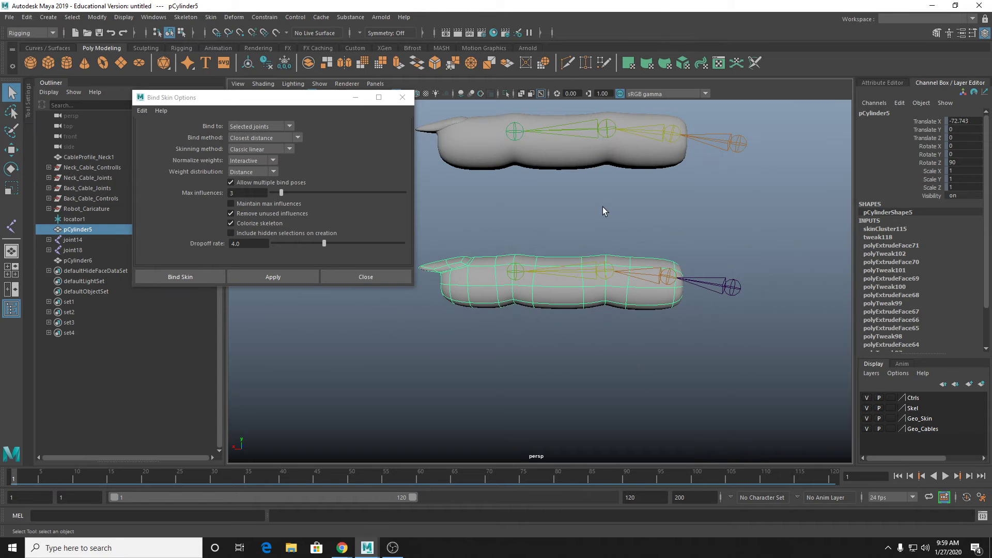
pyautogui.keyDown('alt'); pyautogui.moveTo(602, 207); pyautogui.dragTo(620, 250, button='middle'); pyautogui.keyUp('alt')
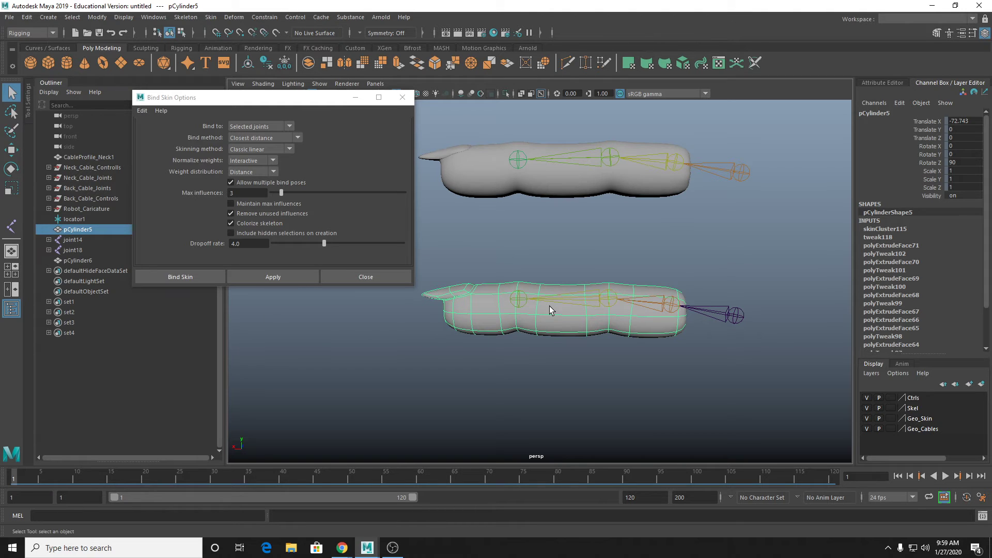
pyautogui.click(211, 17)
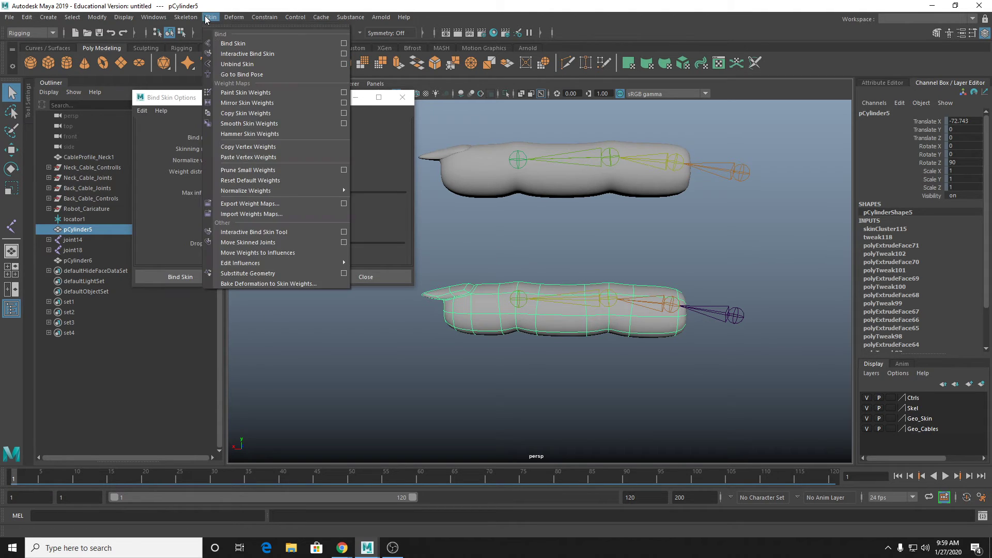
pyautogui.click(245, 65)
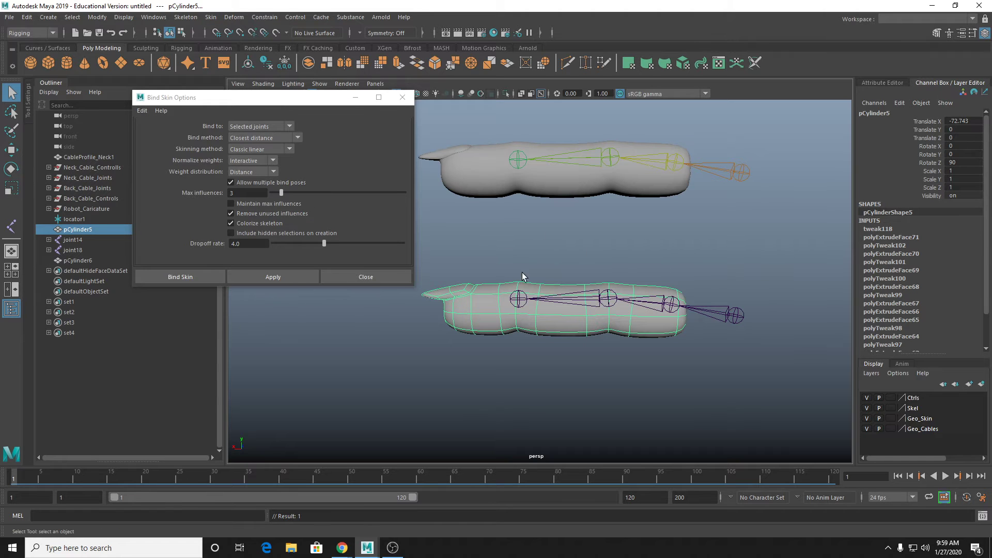
# Step: Test the unbound lower finger by rotating its first knuckle joint about -34 degrees around Z, and undo the rotation
pyautogui.click(666, 302)
pyautogui.press('e')
pyautogui.moveTo(646, 264)
pyautogui.mouseDown()
pyautogui.moveTo(677, 250)
pyautogui.moveTo(627, 270)
pyautogui.mouseUp()
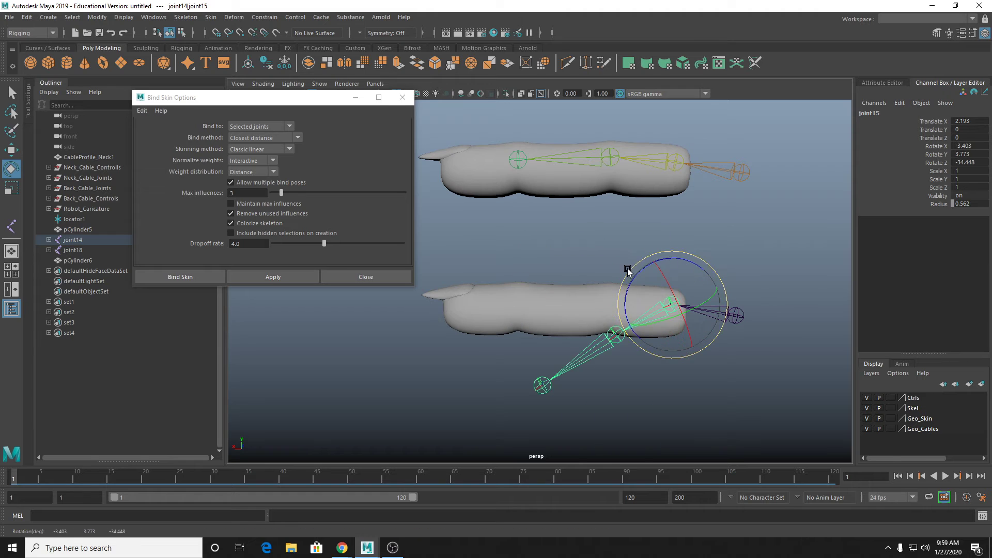
pyautogui.hotkey('ctrl', 'z')
pyautogui.press('q')
# Step: Unlock the lower finger mesh's translate, rotate and scale channels and freeze its transformations
pyautogui.click(540, 316)
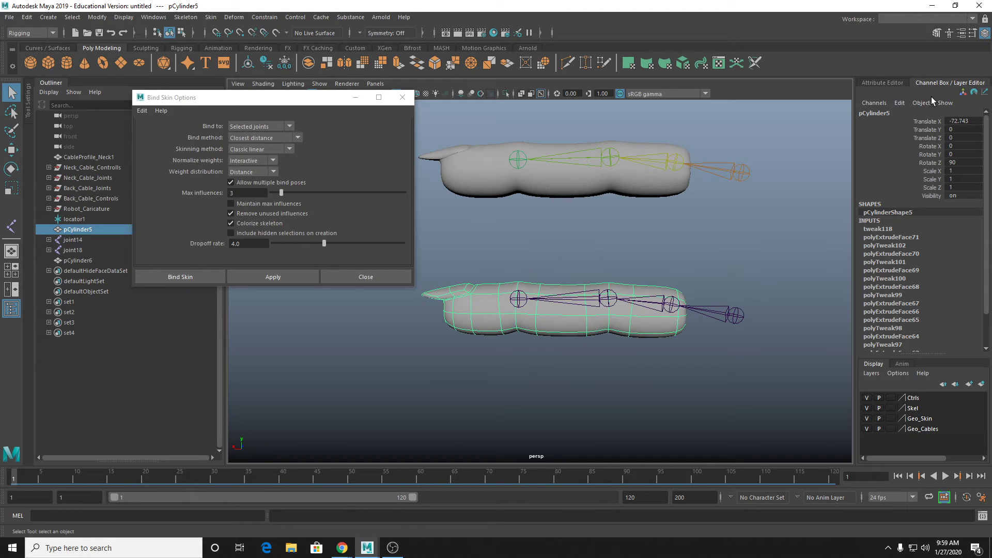
pyautogui.moveTo(932, 121); pyautogui.dragTo(933, 192)
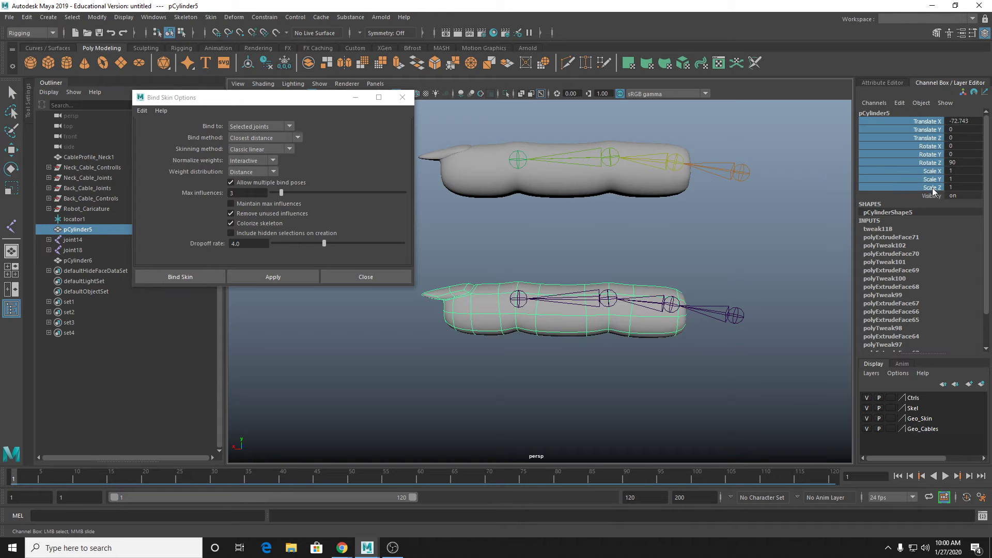
pyautogui.click(637, 181)
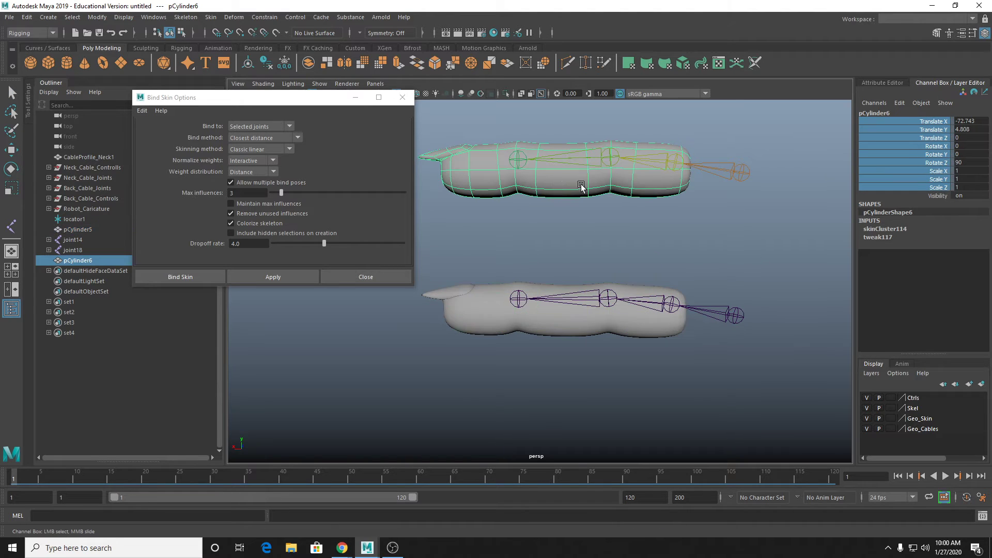
pyautogui.click(808, 185)
pyautogui.click(631, 173)
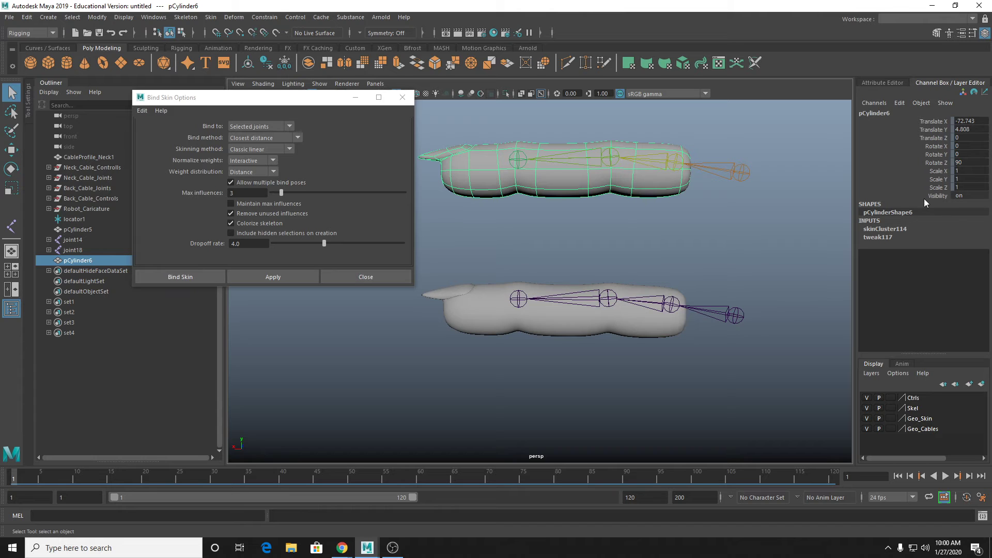
pyautogui.click(652, 323)
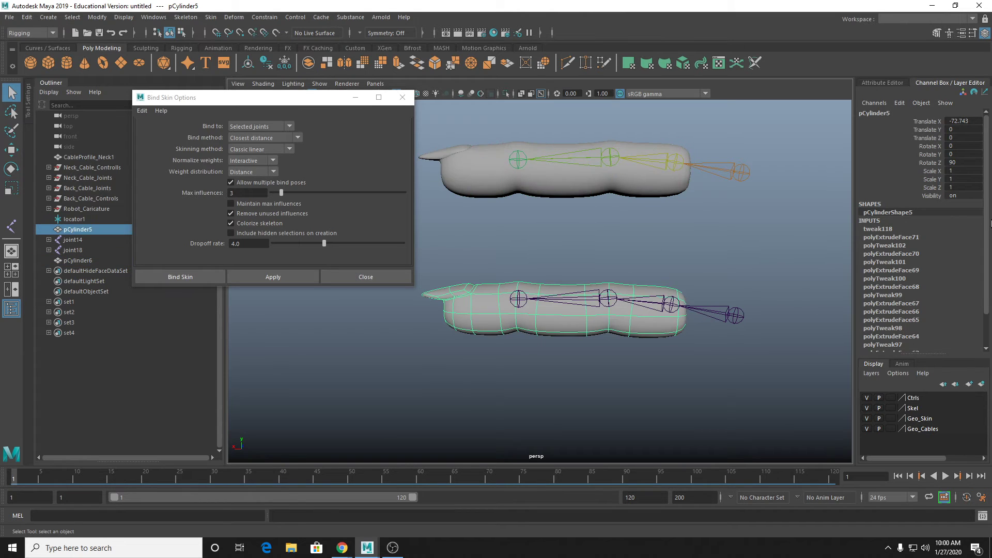
pyautogui.moveTo(940, 117); pyautogui.dragTo(932, 189)
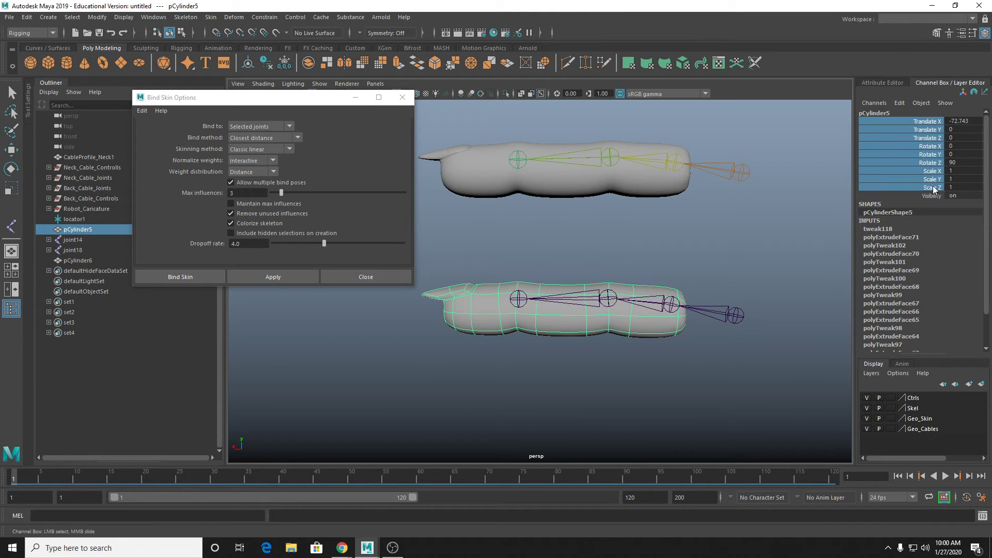
pyautogui.rightClick(930, 150)
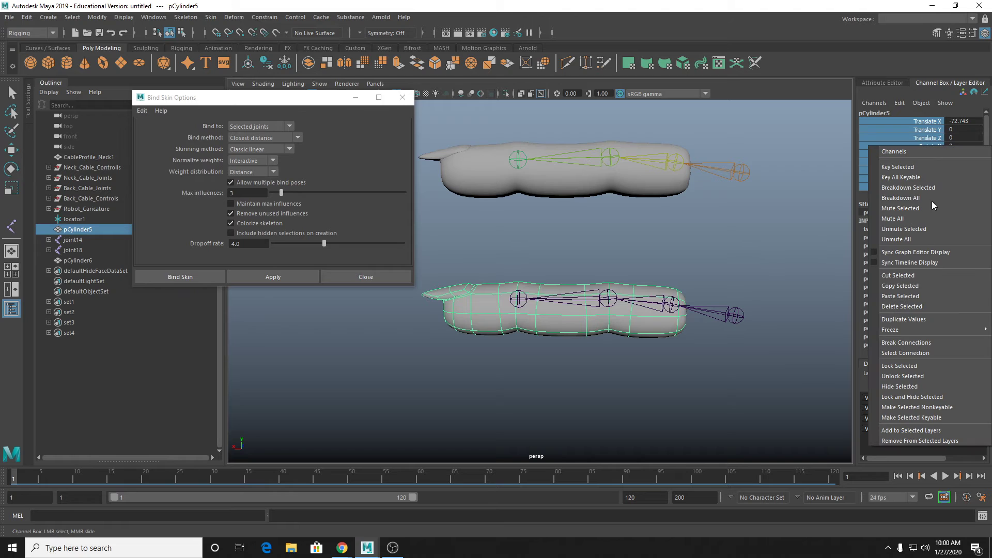
pyautogui.click(903, 379)
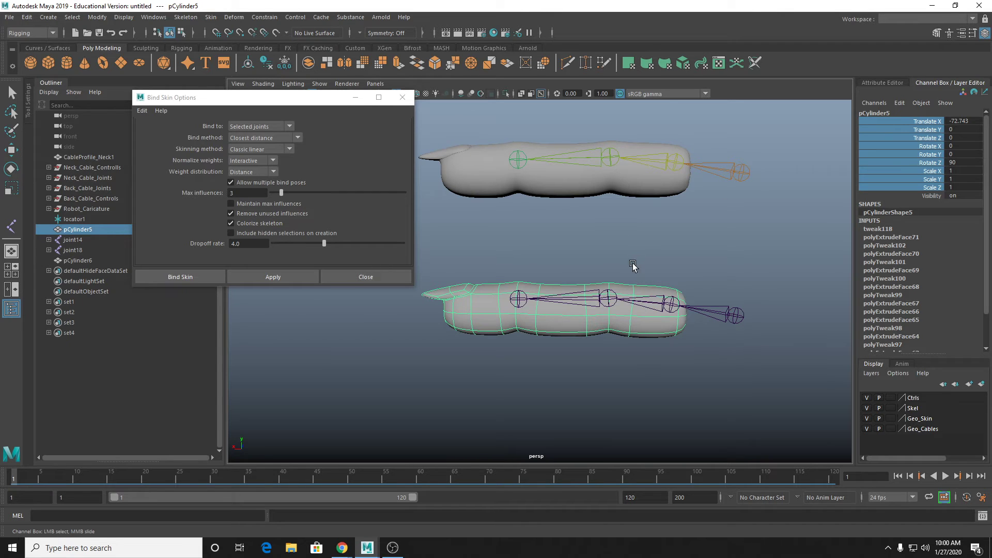
pyautogui.keyDown('alt'); pyautogui.moveTo(631, 269); pyautogui.dragTo(658, 231, button='middle'); pyautogui.keyUp('alt')
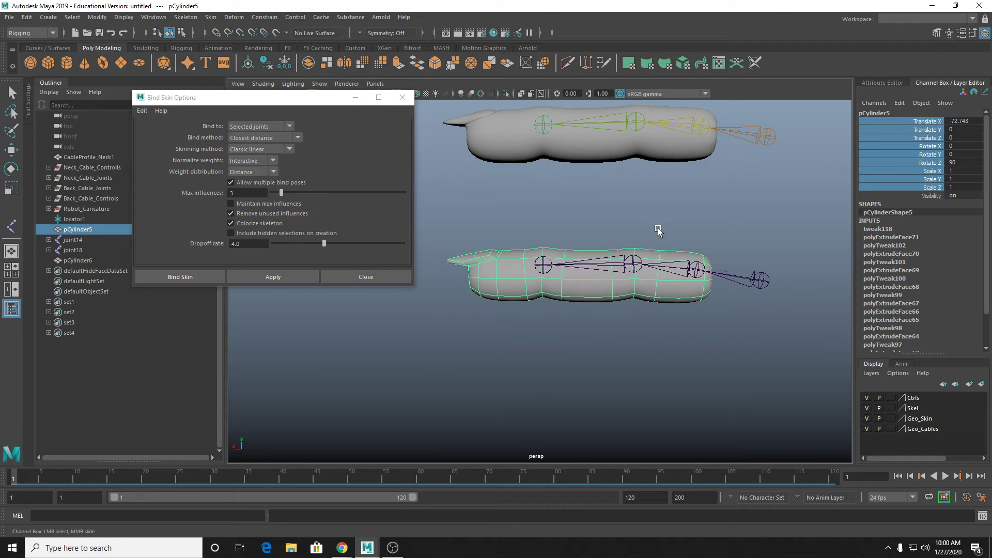
pyautogui.click(284, 63)
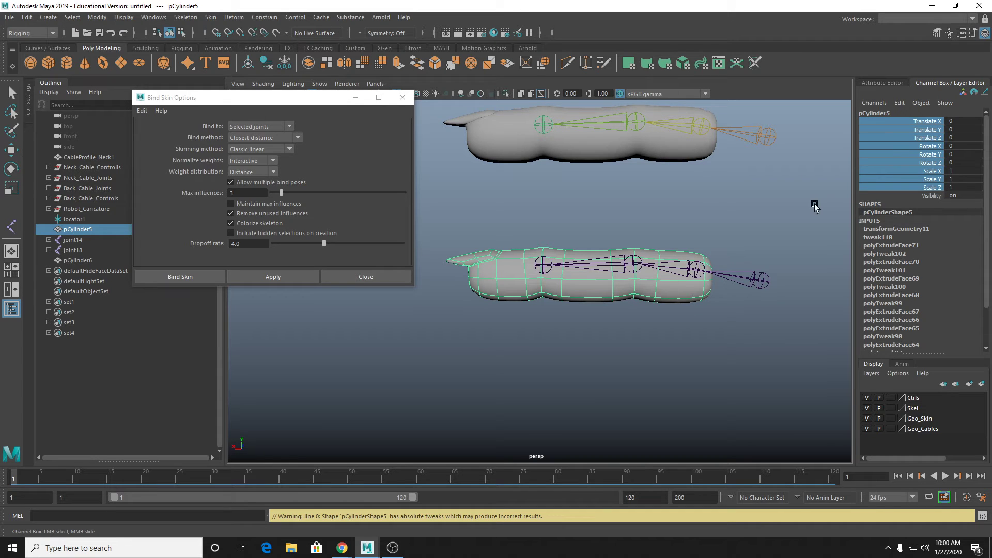
# Step: Bind the lower finger mesh to its first knuckle joint with Bind to set to Joint hierarchy
pyautogui.keyDown('shift'); pyautogui.click(694, 269); pyautogui.keyUp('shift')
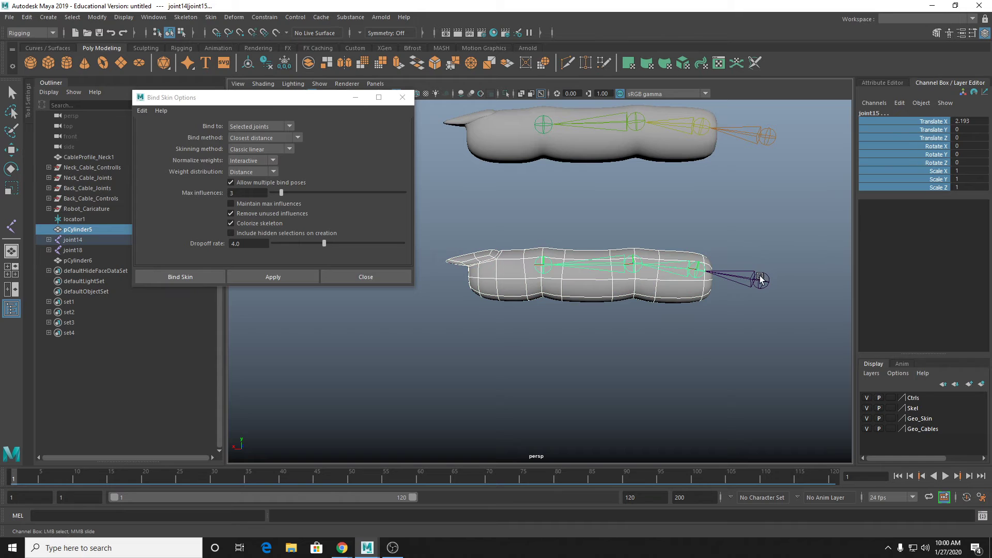
pyautogui.click(258, 127)
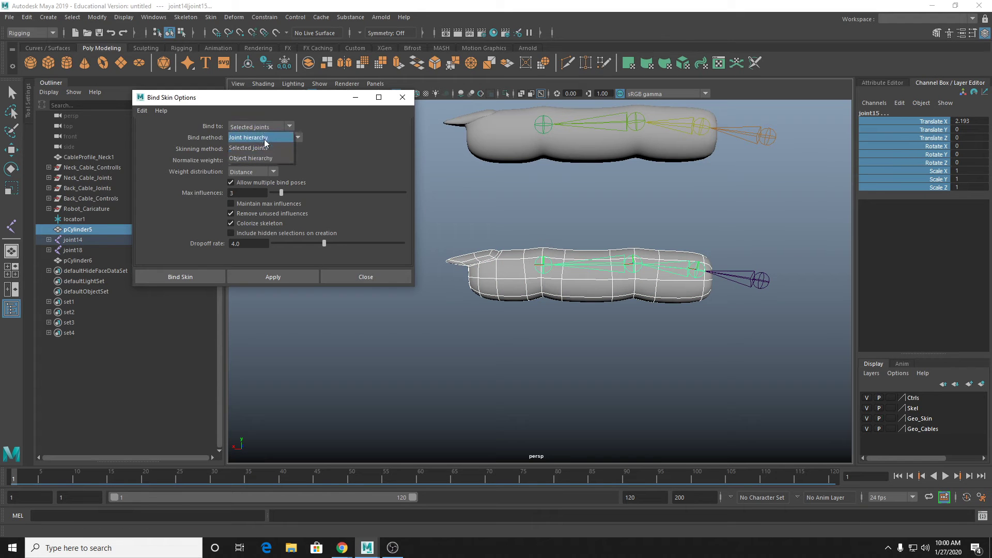
pyautogui.click(265, 139)
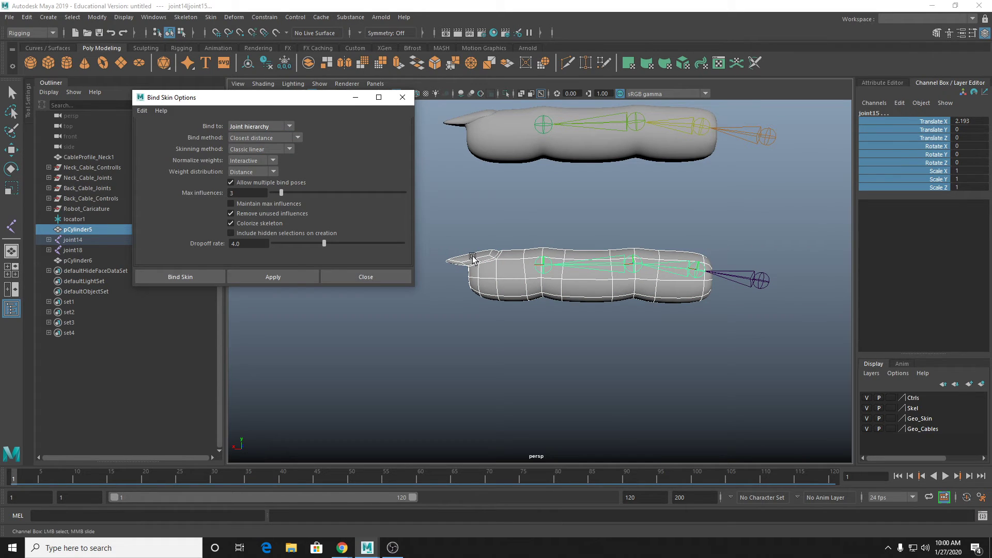
pyautogui.click(292, 278)
# Step: Test the lower finger's skinning by rotating its three finger joints together about -66 degrees around Z, and undo the rotation
pyautogui.click(679, 267)
pyautogui.click(584, 266)
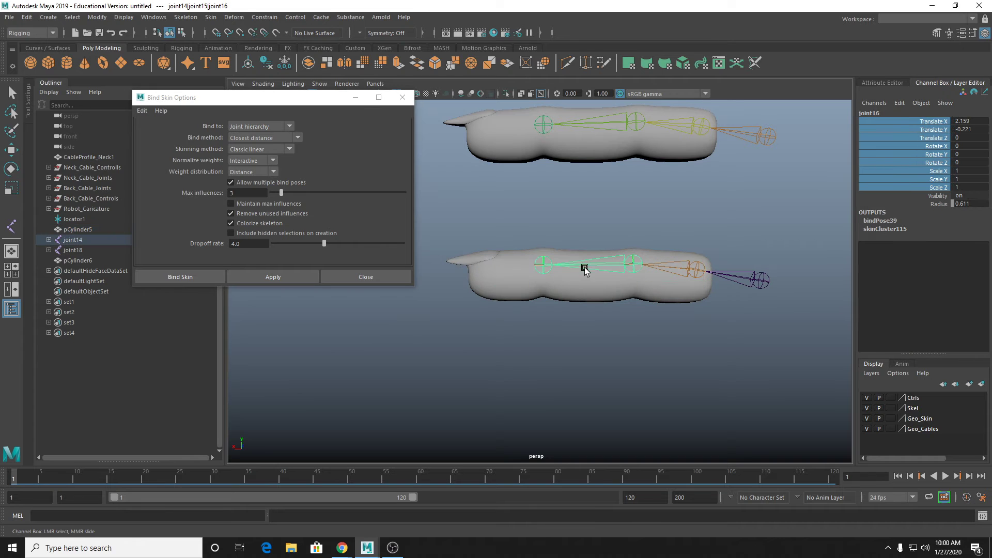
pyautogui.click(687, 269)
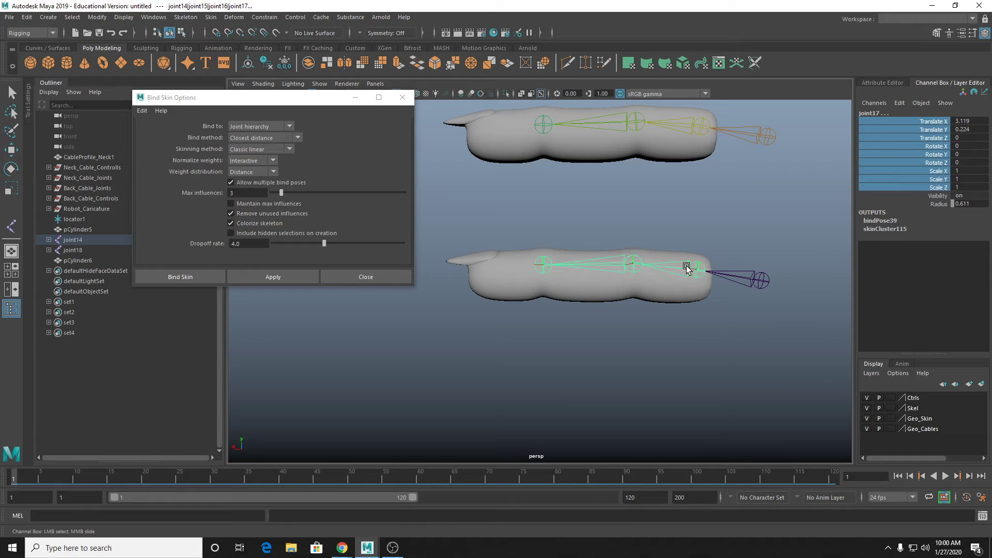
pyautogui.press('w')
pyautogui.press('e')
pyautogui.moveTo(687, 244); pyautogui.dragTo(641, 173)
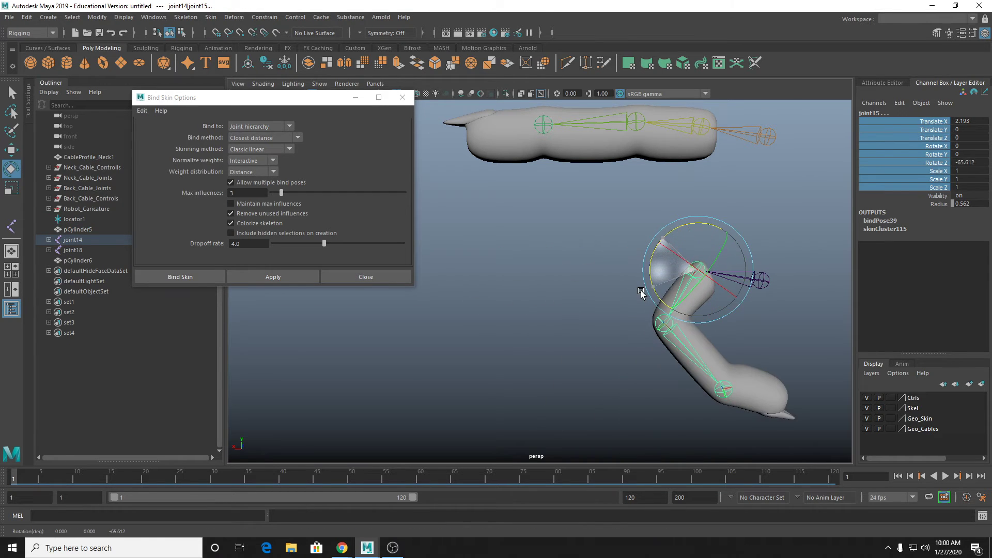
pyautogui.hotkey('ctrl', 'z')
# Step: Select the three joints inside each of the two fingers and set a key on them at frame 1
pyautogui.keyDown('alt'); pyautogui.moveTo(597, 150); pyautogui.dragTo(636, 217, button='middle'); pyautogui.keyUp('alt')
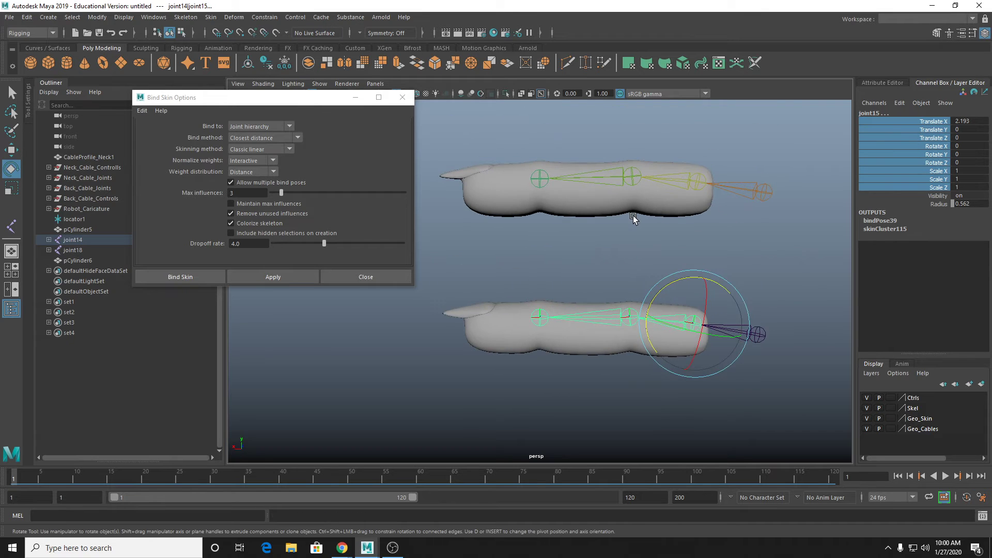
pyautogui.press('q')
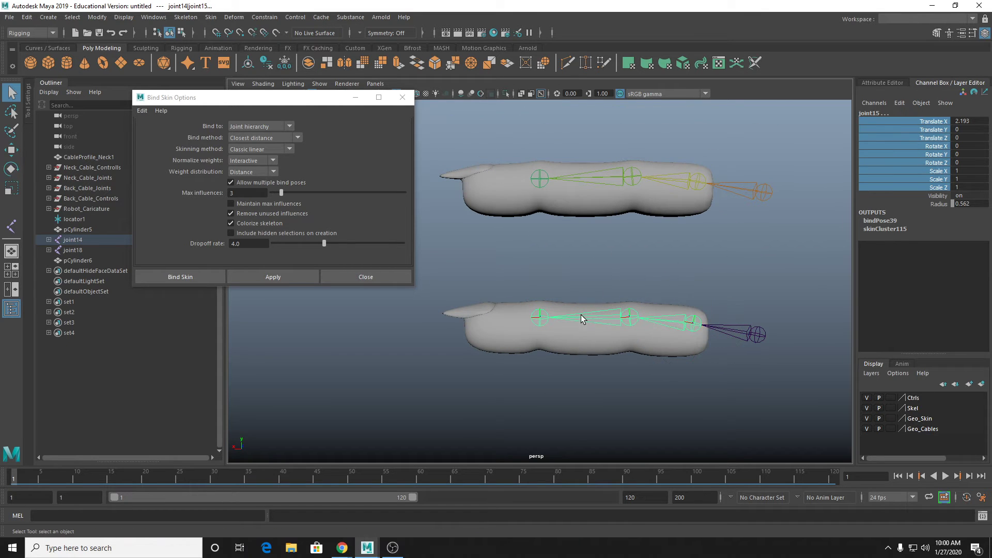
pyautogui.keyDown('shift'); pyautogui.click(617, 172); pyautogui.keyUp('shift')
pyautogui.hotkey('ctrl', 'z')
pyautogui.keyDown('shift'); pyautogui.click(539, 180); pyautogui.keyUp('shift')
pyautogui.keyDown('shift'); pyautogui.click(629, 178); pyautogui.keyUp('shift')
pyautogui.keyDown('shift'); pyautogui.click(697, 181); pyautogui.keyUp('shift')
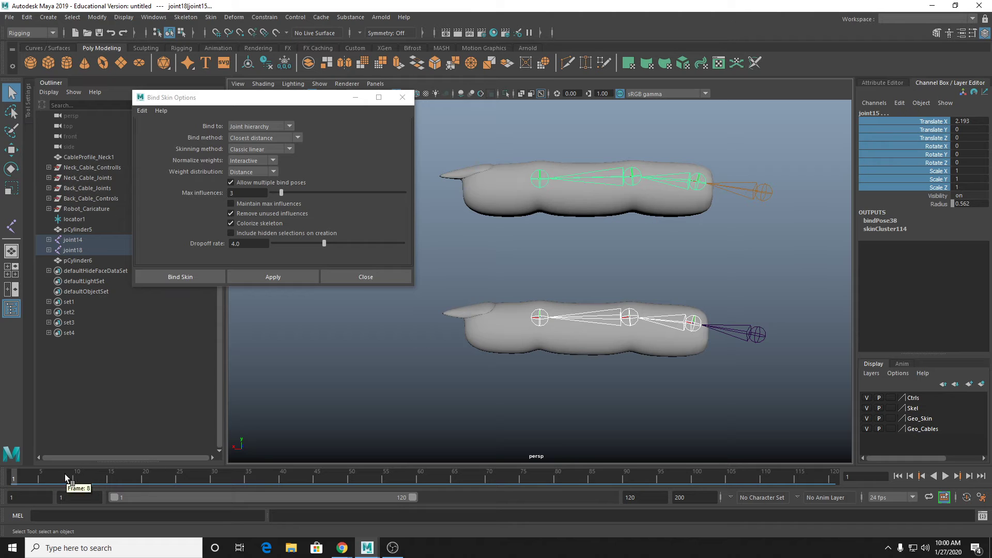
pyautogui.click(13, 476)
pyautogui.press('s')
# Step: Curl both fingers at frame 20 by rotating the selected joints, key the pose, return to frame 1 and deselect everything
pyautogui.moveTo(62, 481); pyautogui.dragTo(146, 477)
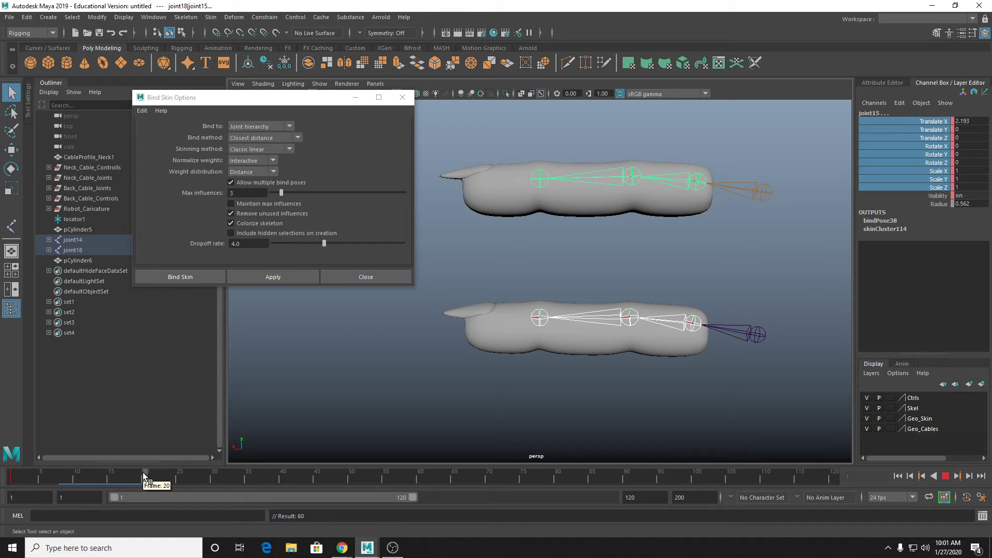
pyautogui.press('e')
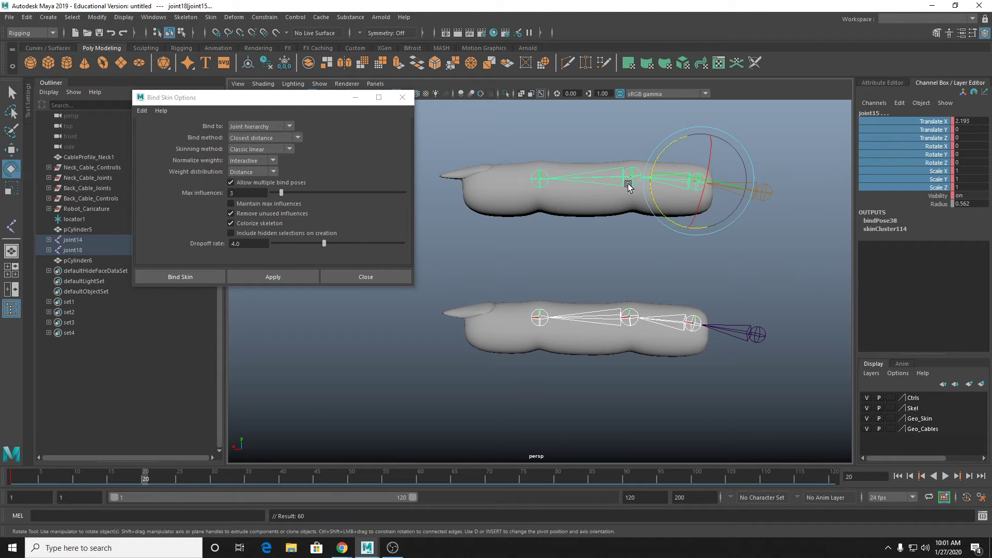
pyautogui.moveTo(658, 186); pyautogui.dragTo(687, 235)
pyautogui.press('s')
pyautogui.moveTo(133, 478); pyautogui.dragTo(13, 477)
pyautogui.press('q')
pyautogui.click(623, 245)
pyautogui.keyDown('alt'); pyautogui.moveTo(627, 246); pyautogui.dragTo(675, 244, button='middle'); pyautogui.keyUp('alt')
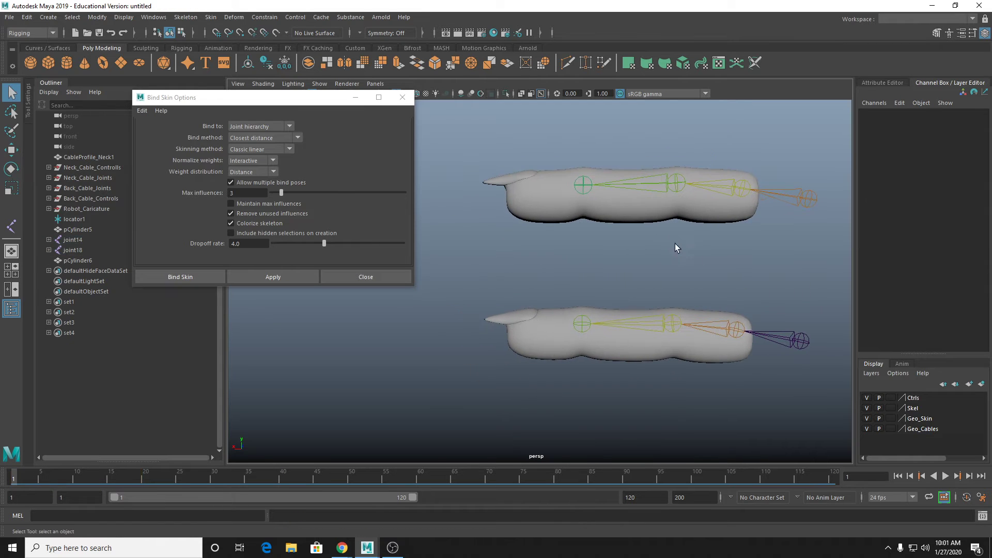
# Step: Close the Bind Skin options and scrub the timeline to frame 22 and back to 1 to compare the fingers' bending
pyautogui.click(402, 97)
pyautogui.click(593, 216)
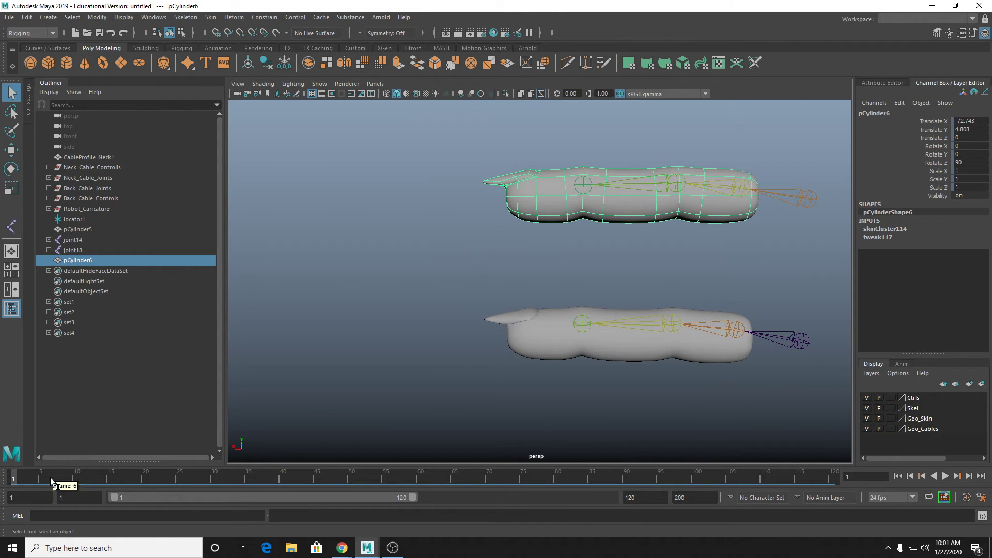
pyautogui.moveTo(51, 477); pyautogui.dragTo(158, 479)
pyautogui.keyDown('alt'); pyautogui.moveTo(488, 362); pyautogui.dragTo(342, 308, button='middle'); pyautogui.keyUp('alt')
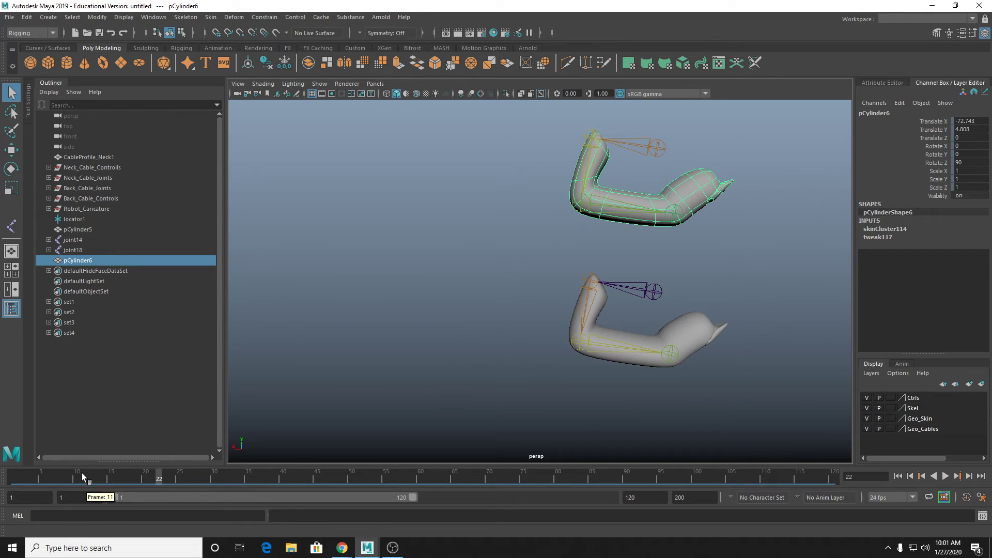
pyautogui.moveTo(84, 475); pyautogui.dragTo(12, 476)
# Step: Select the root joints of both fingers, joint14 and joint18, and hide the two joint chains
pyautogui.moveTo(81, 242); pyautogui.dragTo(81, 248)
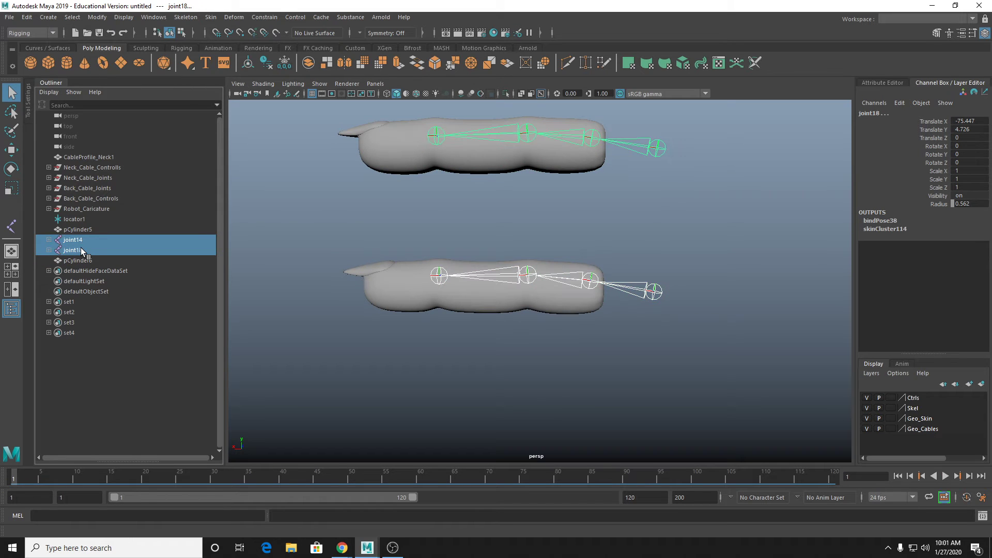
pyautogui.click(581, 135)
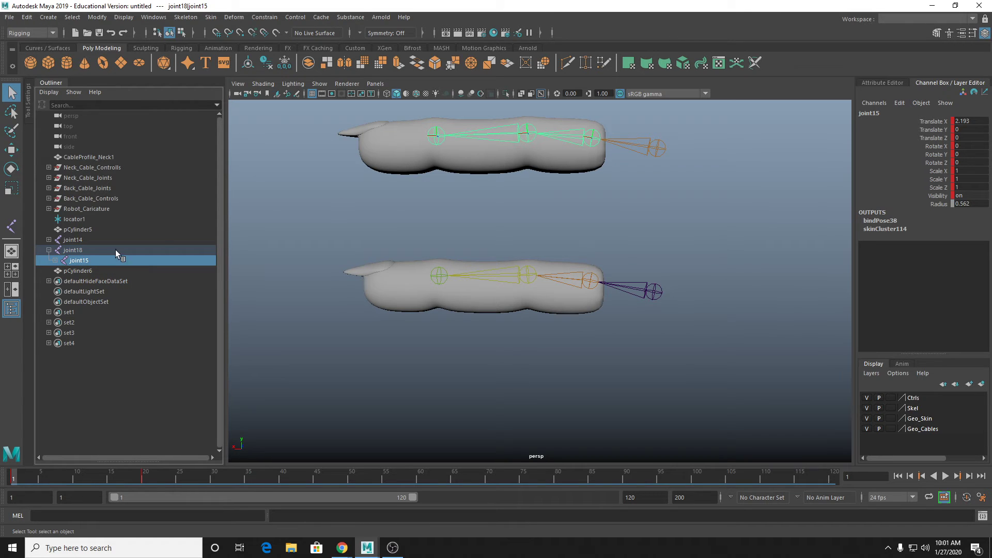
pyautogui.click(83, 250)
pyautogui.keyDown('ctrl'); pyautogui.click(83, 240); pyautogui.keyUp('ctrl')
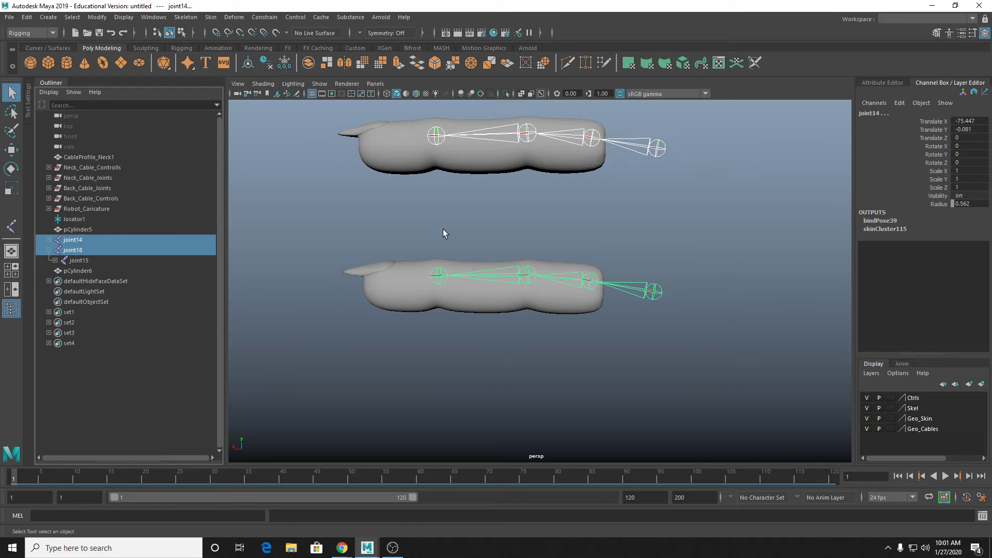
pyautogui.hotkey('ctrl', 'h')
# Step: Open the Paint Skin Weights Tool on the upper finger mesh and enlarge the view of its weights
pyautogui.click(535, 163)
pyautogui.keyDown('alt'); pyautogui.moveTo(535, 163); pyautogui.dragTo(602, 252, button='middle'); pyautogui.keyUp('alt')
pyautogui.moveTo(541, 238)
pyautogui.mouseDown(button='right')
pyautogui.moveTo(520, 233)
pyautogui.moveTo(541, 230)
pyautogui.moveTo(510, 215)
pyautogui.mouseUp(button='right')
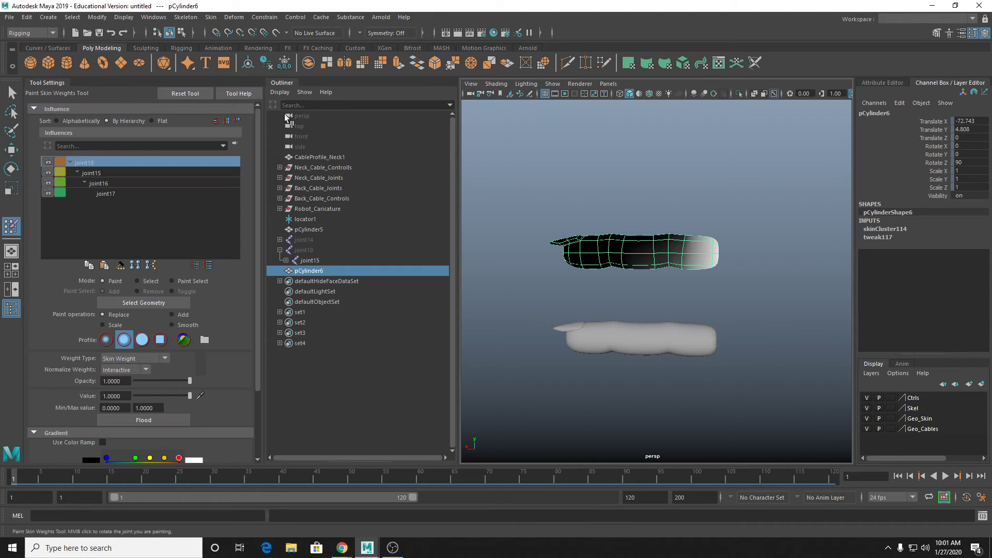
pyautogui.moveTo(458, 236); pyautogui.dragTo(400, 237)
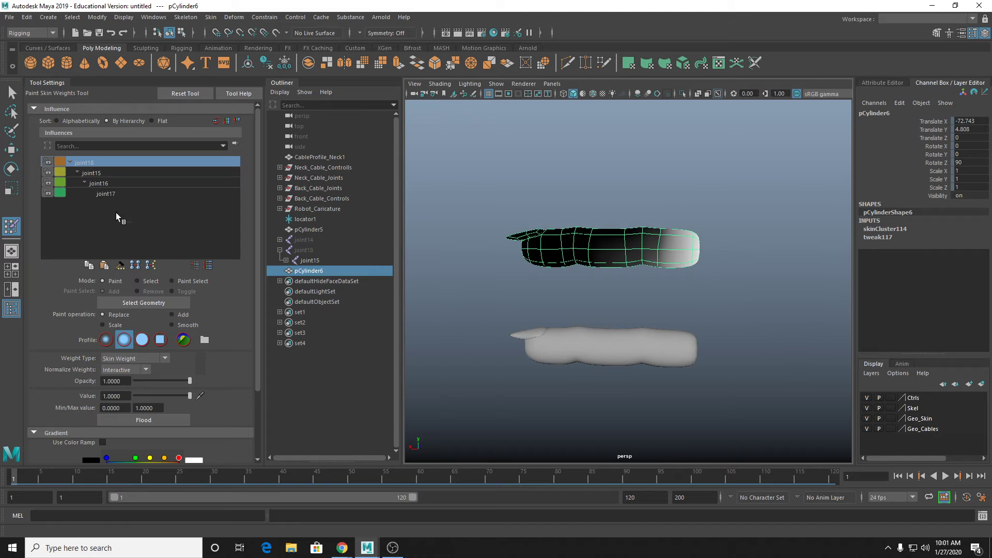
pyautogui.scroll(5, 700, 248)
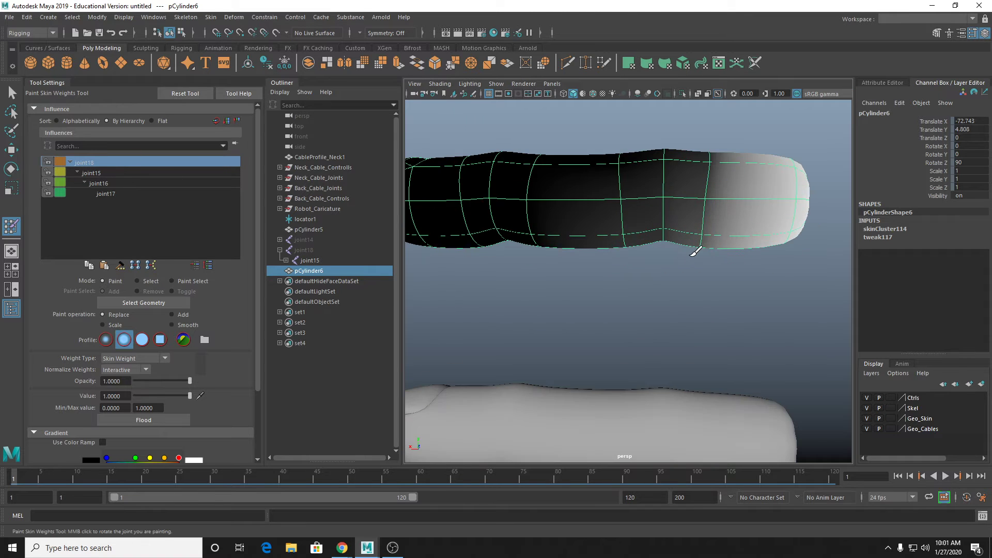
pyautogui.scroll(-2, 663, 243)
pyautogui.keyDown('alt'); pyautogui.moveTo(663, 242); pyautogui.dragTo(686, 254, button='middle'); pyautogui.keyUp('alt')
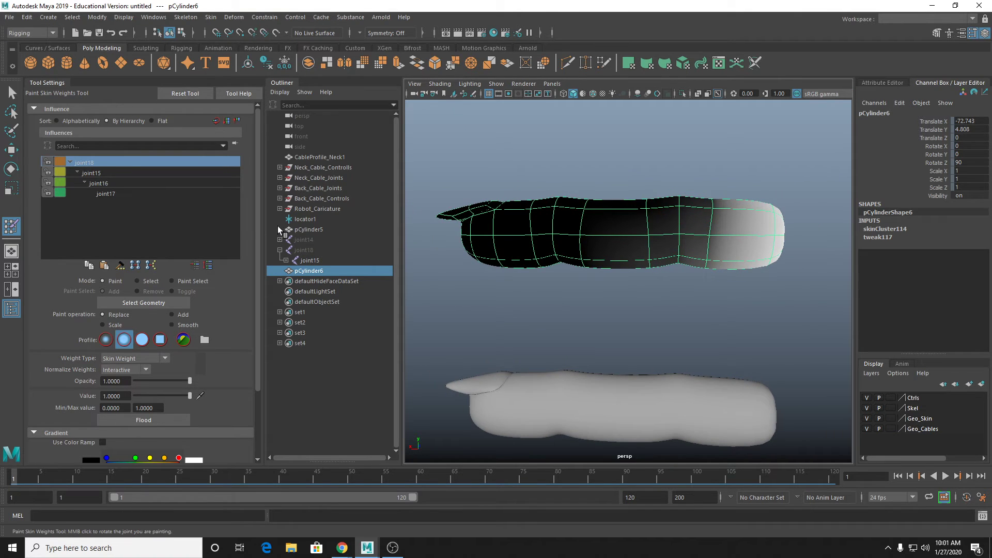
# Step: Examine the upper finger's skin weights for each influence from joint17 back to joint18, and select joint18 in the Outliner
pyautogui.click(104, 192)
pyautogui.click(99, 183)
pyautogui.click(98, 172)
pyautogui.click(94, 163)
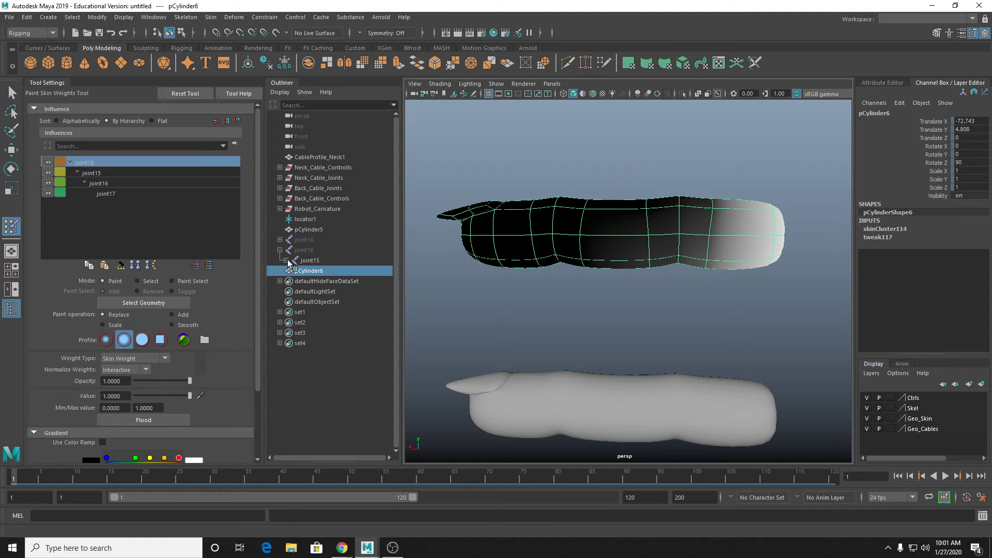
pyautogui.click(306, 250)
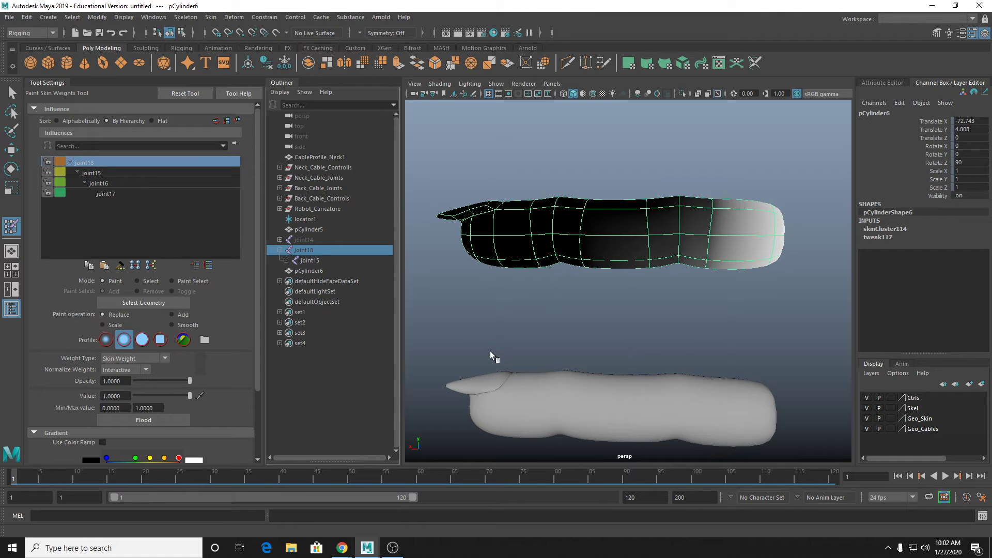
# Step: Switch to Task Manager and end the Maya task
pyautogui.hotkey('ctrl', 'shift', 'Escape')
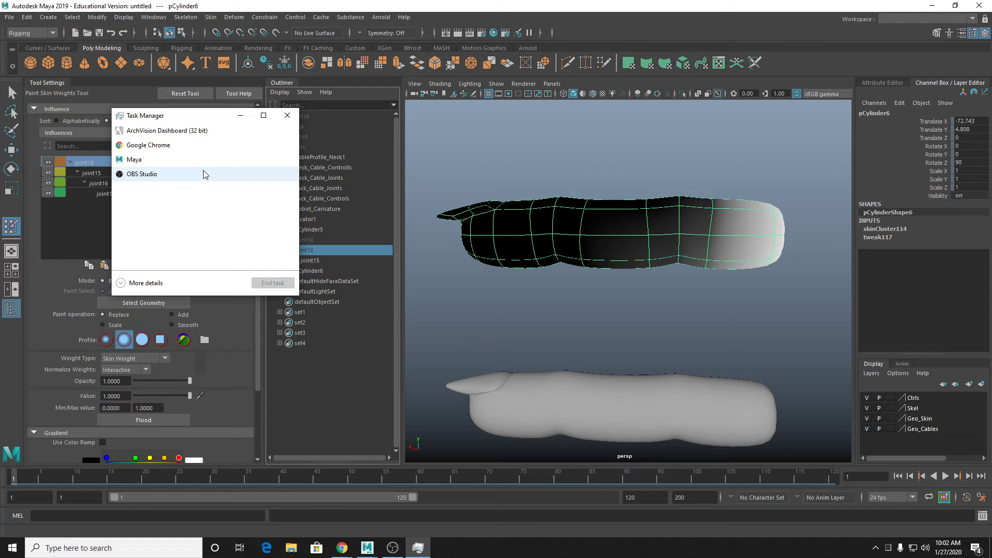
pyautogui.click(611, 354)
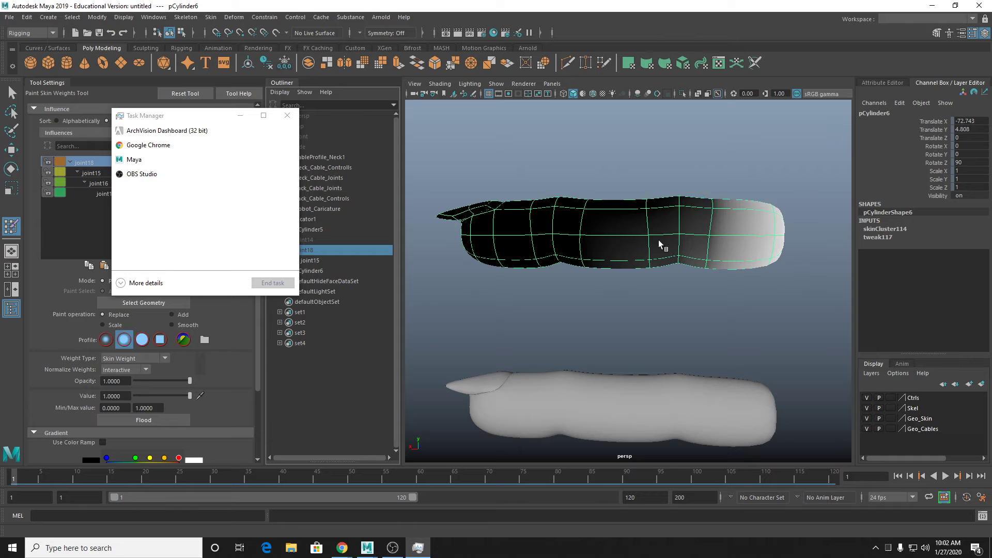
pyautogui.click(133, 164)
pyautogui.click(273, 282)
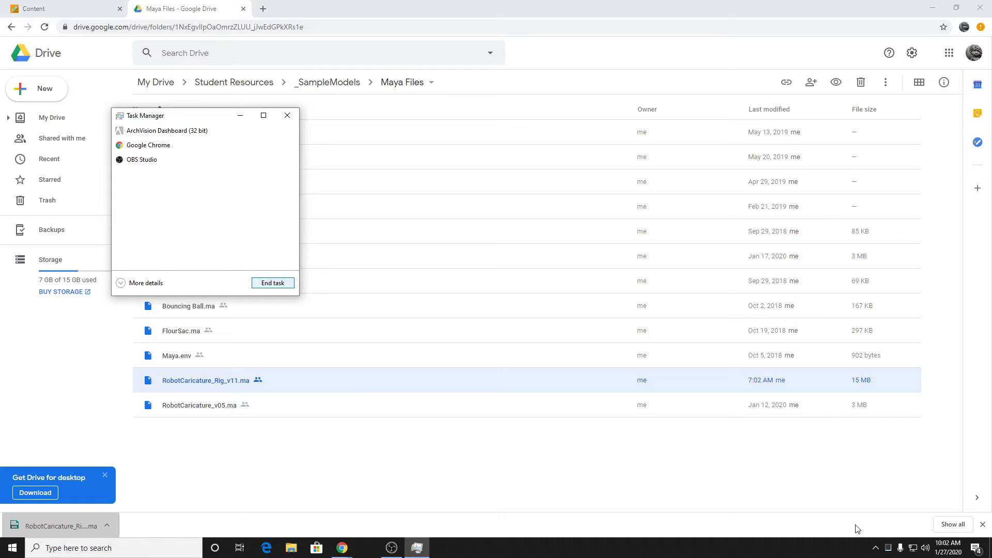
# Step: Relaunch Maya, maximize its window and dismiss the data collection notice
pyautogui.press('super')
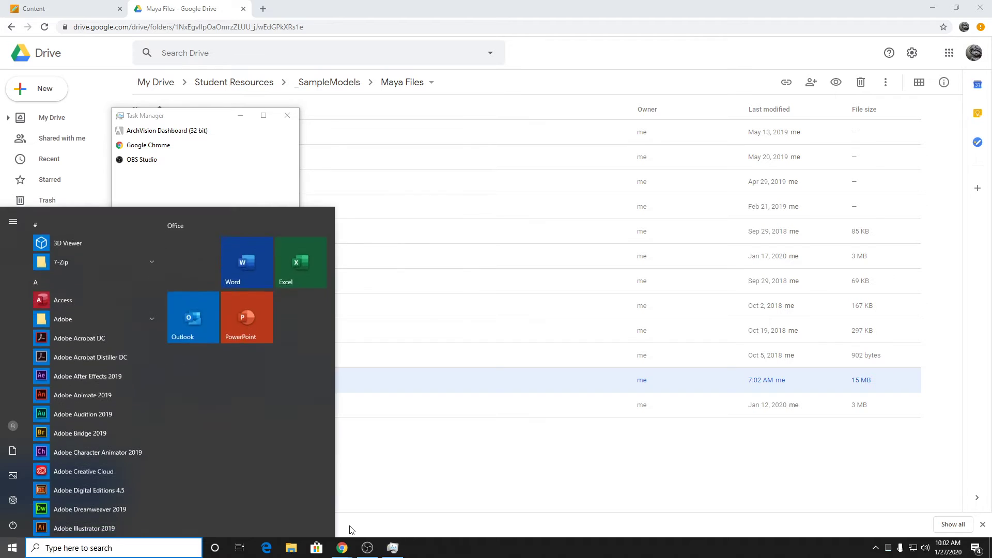
pyautogui.write('maya')
pyautogui.press('Return')
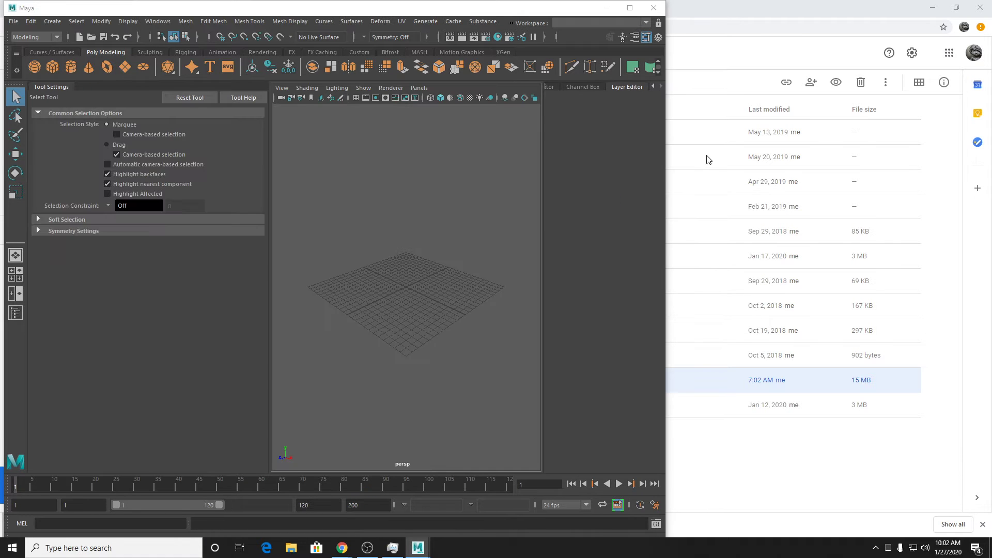
pyautogui.click(629, 15)
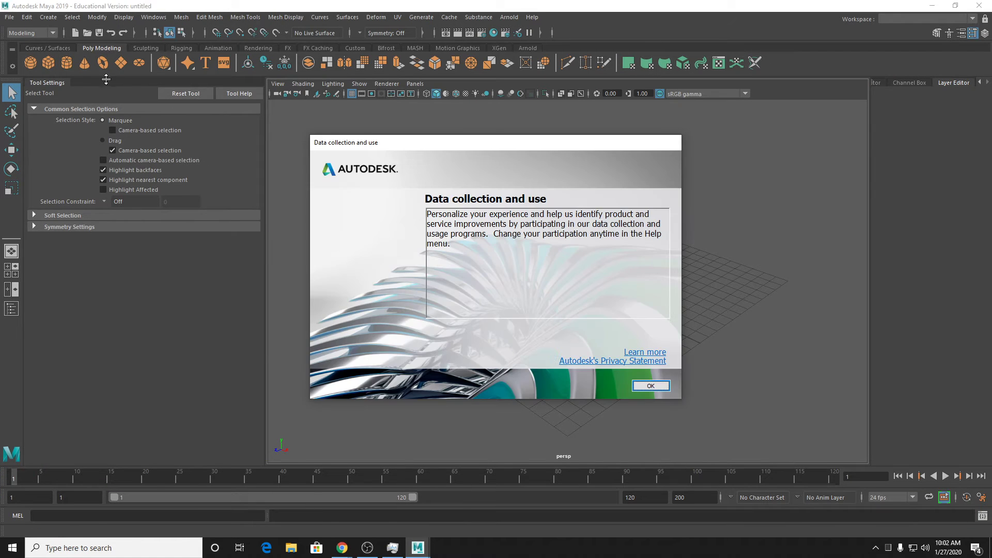
pyautogui.click(643, 386)
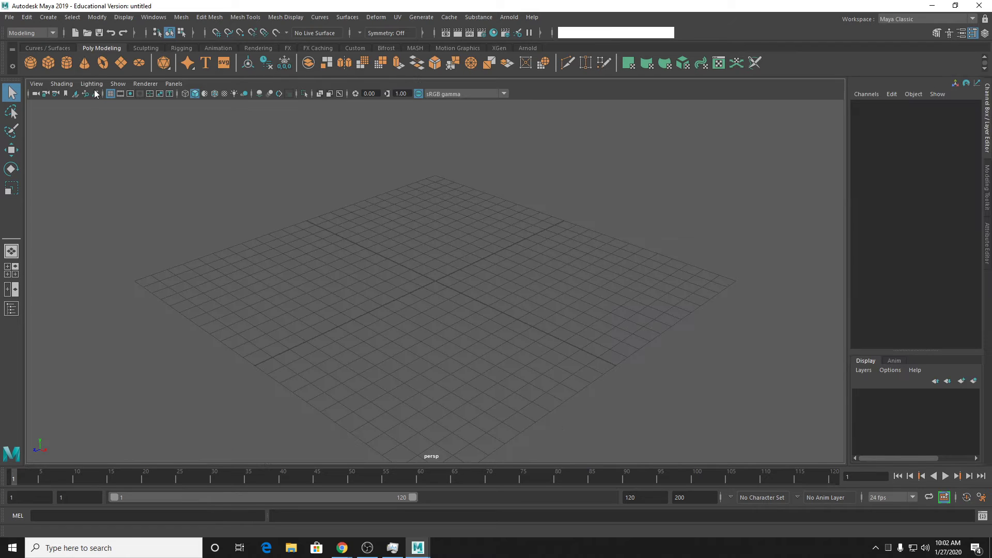
# Step: Create a polygon cylinder at the origin and show it in the front view
pyautogui.click(71, 68)
pyautogui.click(559, 187)
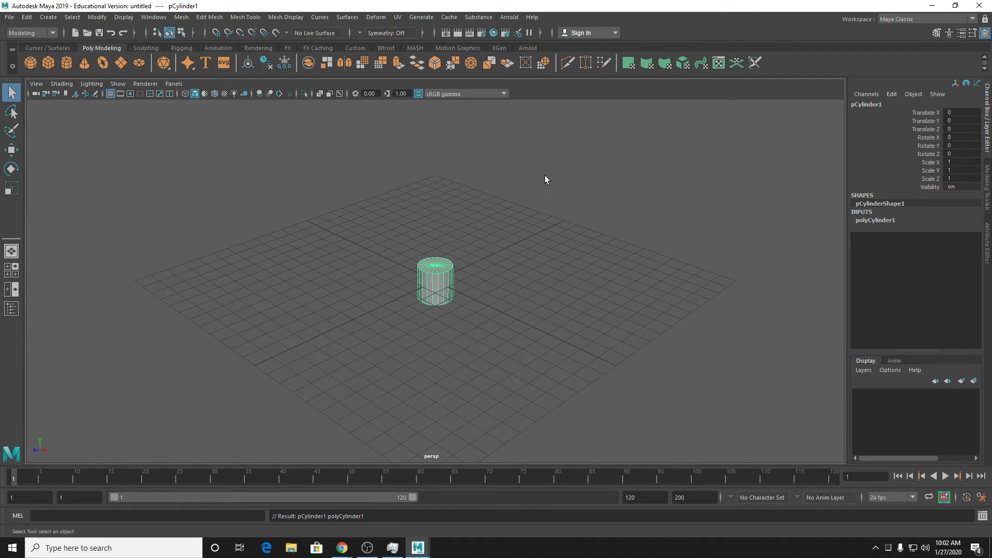
pyautogui.press('f')
pyautogui.scroll(-3, 441, 275)
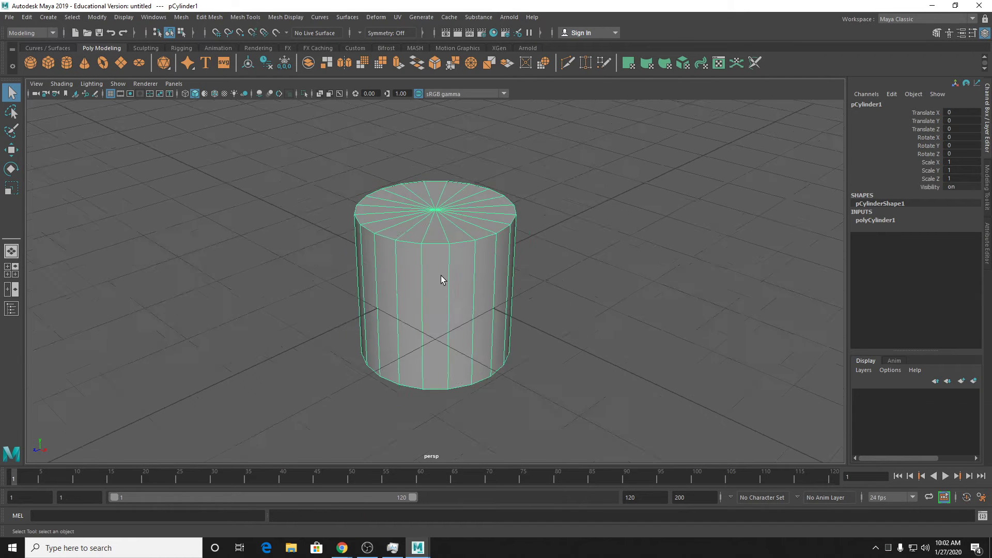
pyautogui.press('space')
pyautogui.press('space')
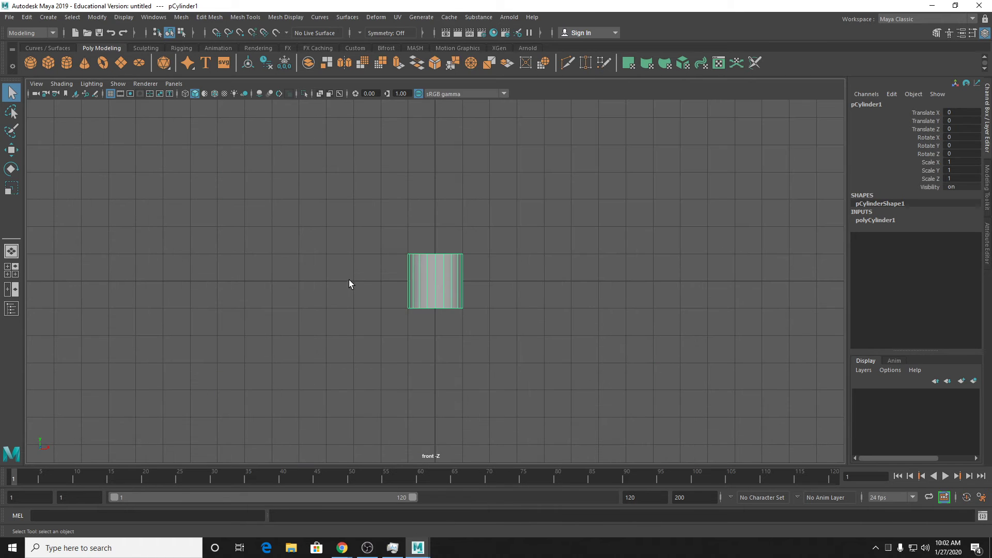
# Step: Select the cylinder's top faces and raise them to about 1.6 cm in Y
pyautogui.moveTo(453, 265); pyautogui.dragTo(402, 241, button='right')
pyautogui.moveTo(402, 246); pyautogui.dragTo(477, 260)
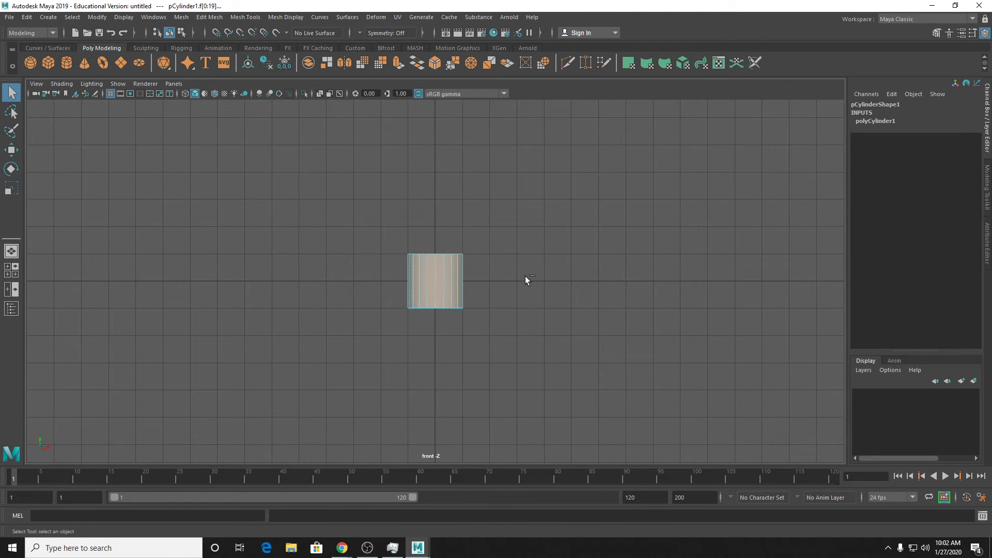
pyautogui.press('w')
pyautogui.moveTo(435, 226); pyautogui.dragTo(434, 209)
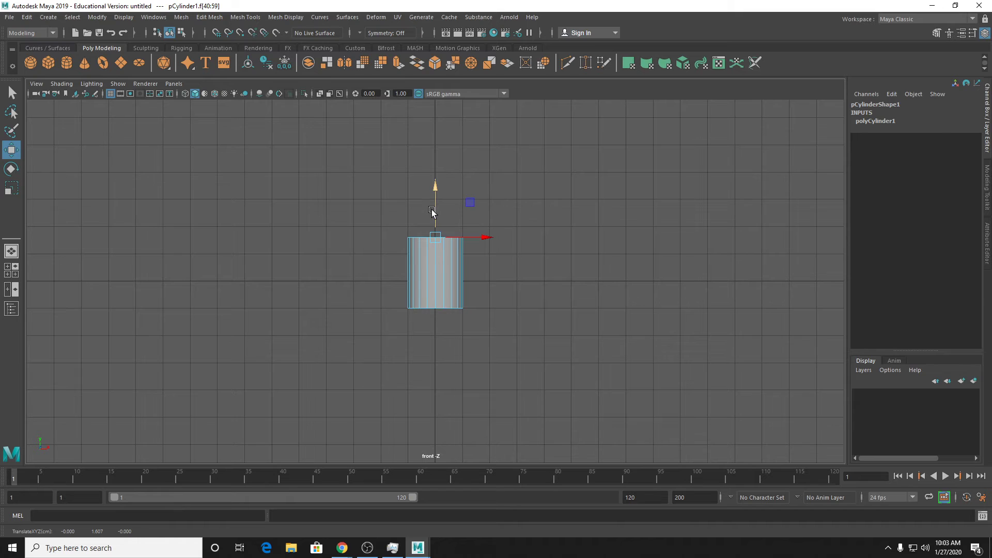
# Step: Extrude the top faces into a short section reaching about 1.93 cm in Y
pyautogui.hotkey('ctrl', 'e')
pyautogui.click(434, 207)
pyautogui.press('w')
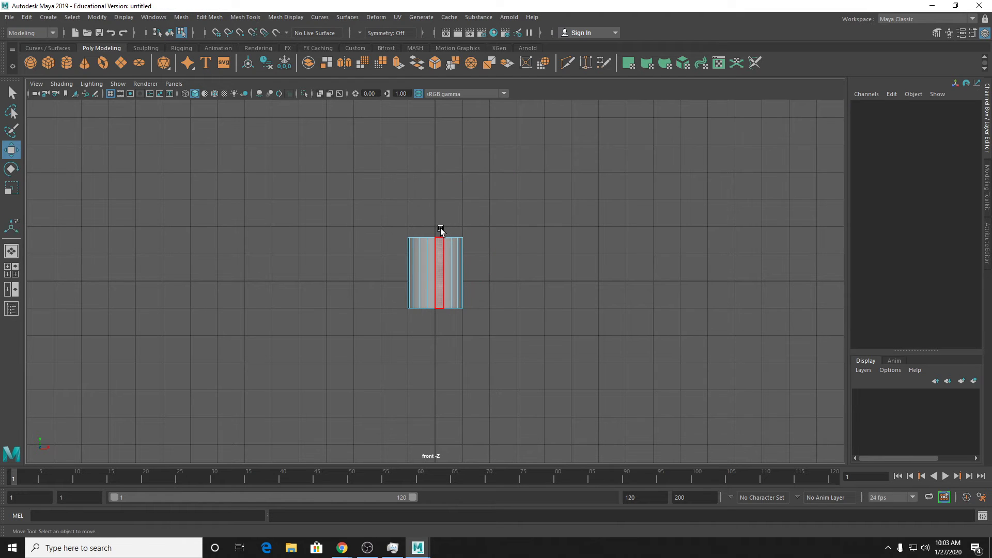
pyautogui.hotkey('ctrl', 'z')
pyautogui.moveTo(436, 218); pyautogui.dragTo(435, 211)
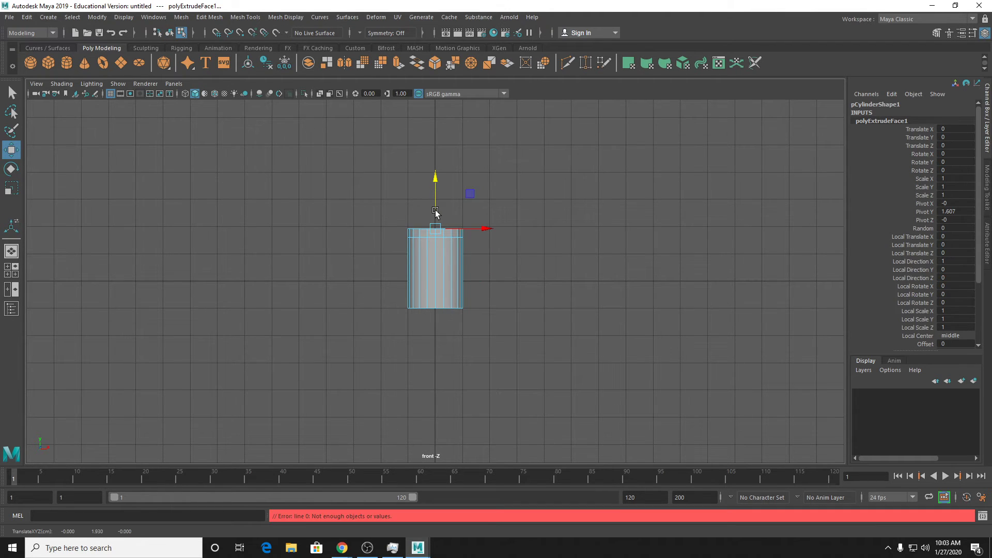
# Step: Extrude the top faces upward five more times to about 6.1 cm in Y, with closely spaced loops at two knuckles
pyautogui.hotkey('ctrl', 'e')
pyautogui.click(435, 212)
pyautogui.press('w')
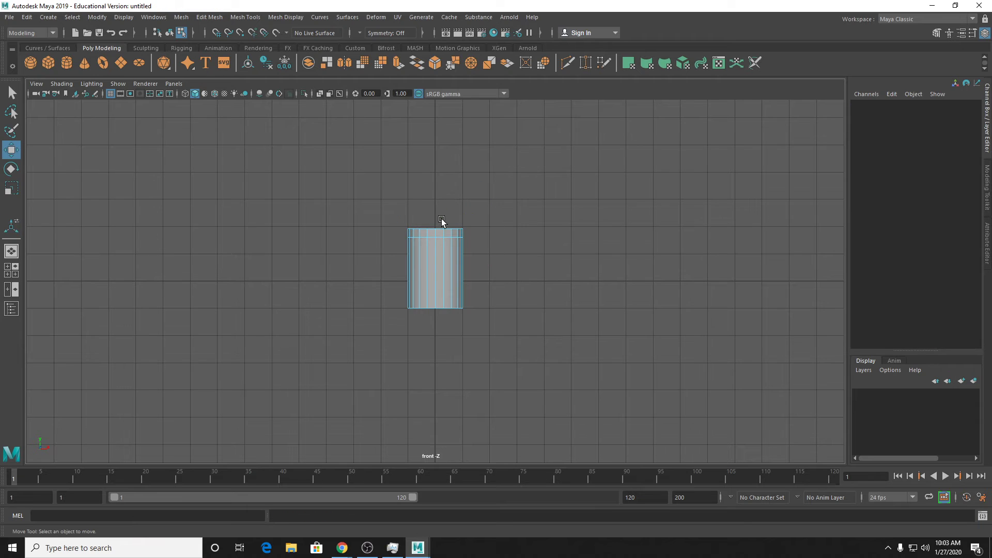
pyautogui.hotkey('ctrl', 'z')
pyautogui.moveTo(436, 215); pyautogui.dragTo(437, 106)
pyautogui.hotkey('ctrl', 'e')
pyautogui.press('w')
pyautogui.hotkey('ctrl', 'e')
pyautogui.press('w')
pyautogui.hotkey('ctrl', 'e')
pyautogui.press('w')
pyautogui.hotkey('ctrl', 'e')
pyautogui.press('w')
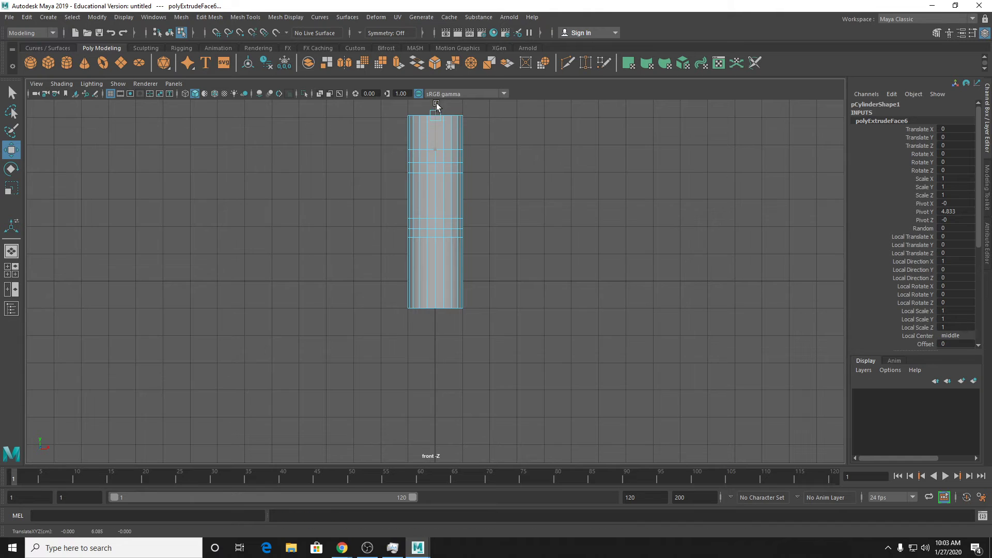
# Step: Round the fingertip by extruding the top faces twice more, narrowing them each time, with the last scaled to about 0.48
pyautogui.keyDown('alt'); pyautogui.moveTo(449, 122); pyautogui.dragTo(454, 206, button='middle'); pyautogui.keyUp('alt')
pyautogui.hotkey('ctrl', 'e')
pyautogui.press('w')
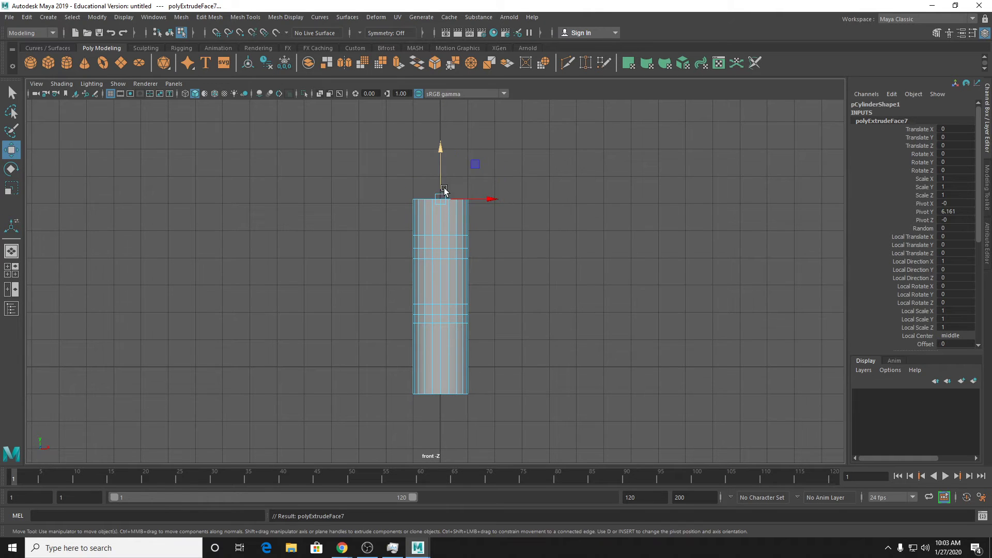
pyautogui.moveTo(444, 190)
pyautogui.mouseDown()
pyautogui.moveTo(442, 171)
pyautogui.moveTo(425, 186)
pyautogui.mouseUp()
pyautogui.hotkey('ctrl', 'e')
pyautogui.press('w')
pyautogui.press('r')
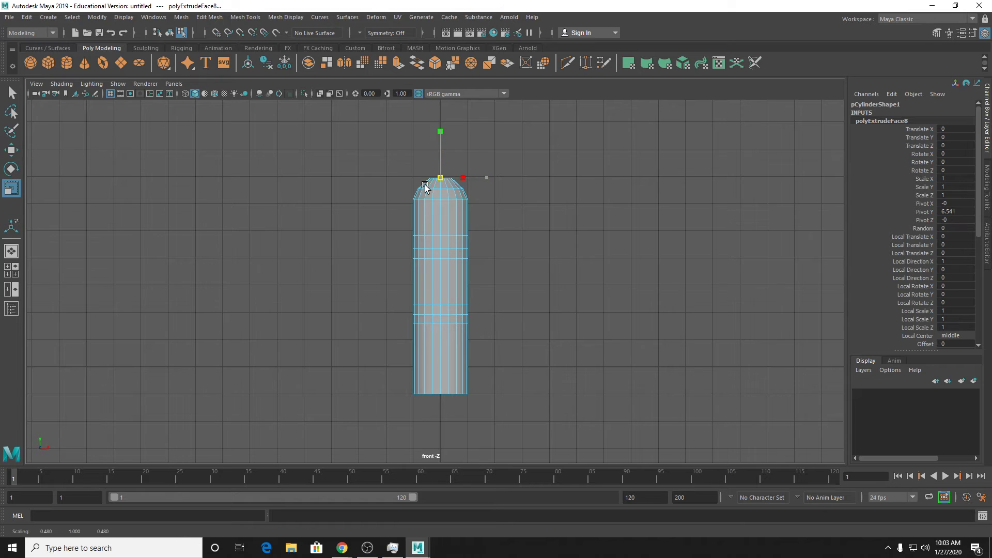
# Step: Shift the side vertices of the middle loops at both knuckles along X to shape the finger's joint creases and bumps
pyautogui.press('q')
pyautogui.moveTo(445, 241); pyautogui.dragTo(408, 242, button='right')
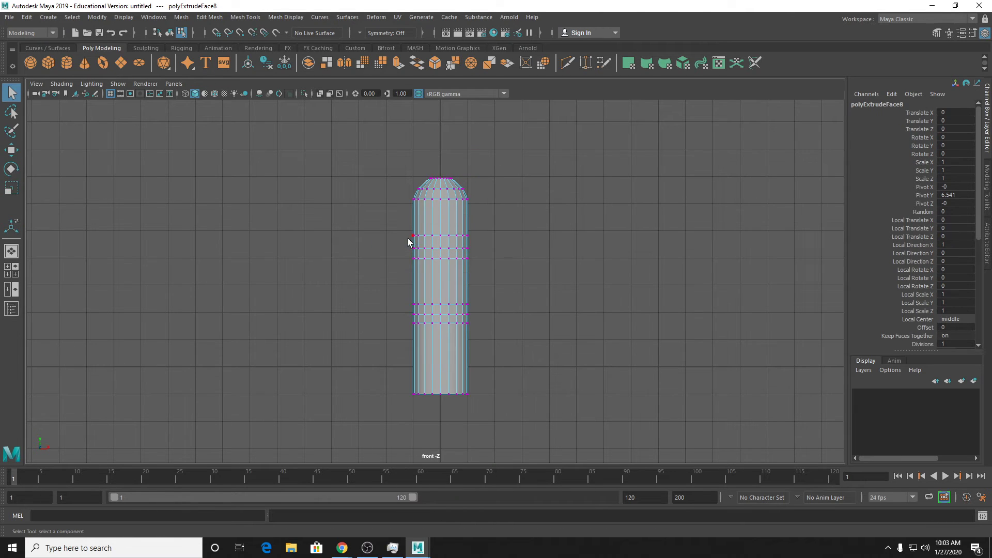
pyautogui.moveTo(423, 252)
pyautogui.mouseDown()
pyautogui.moveTo(411, 248)
pyautogui.moveTo(432, 251)
pyautogui.mouseUp()
pyautogui.press('w')
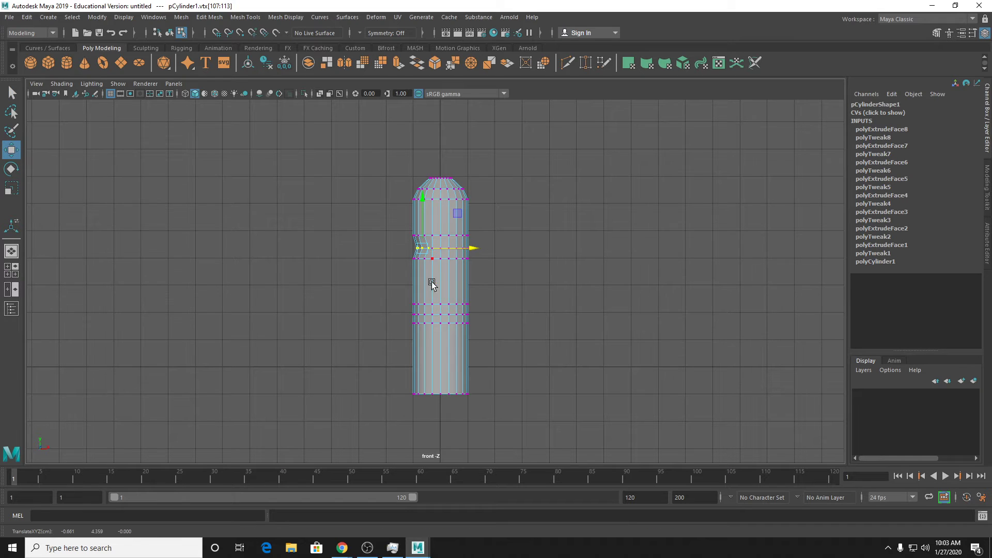
pyautogui.press('q')
pyautogui.moveTo(405, 308); pyautogui.dragTo(475, 326)
pyautogui.press('w')
pyautogui.press('q')
pyautogui.moveTo(456, 241); pyautogui.dragTo(476, 257)
pyautogui.press('w')
# Step: Return to object mode, rotate the finger 90 degrees around Z, deselect it and switch to the Rigging menu set
pyautogui.moveTo(445, 219); pyautogui.dragTo(470, 206, button='right')
pyautogui.press('e')
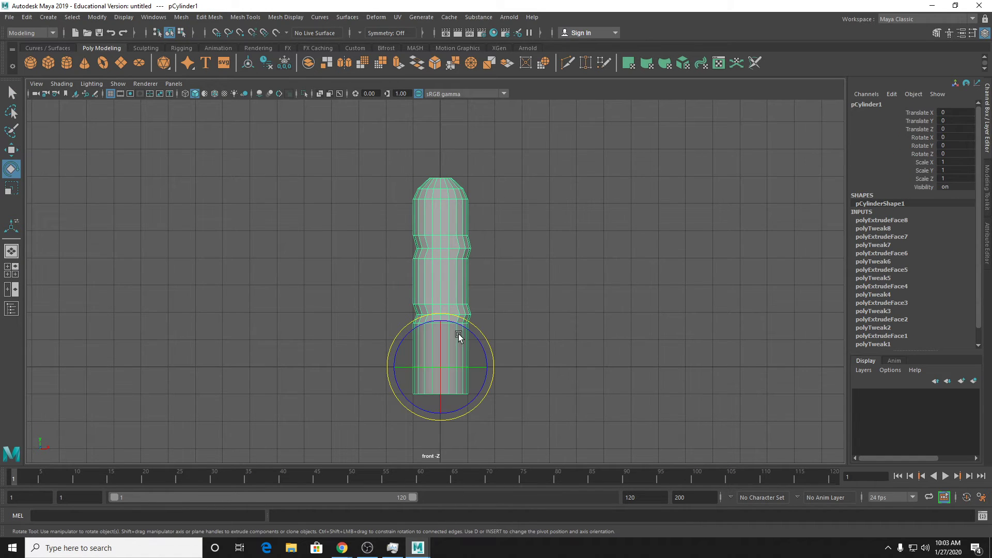
pyautogui.moveTo(469, 329); pyautogui.dragTo(360, 351)
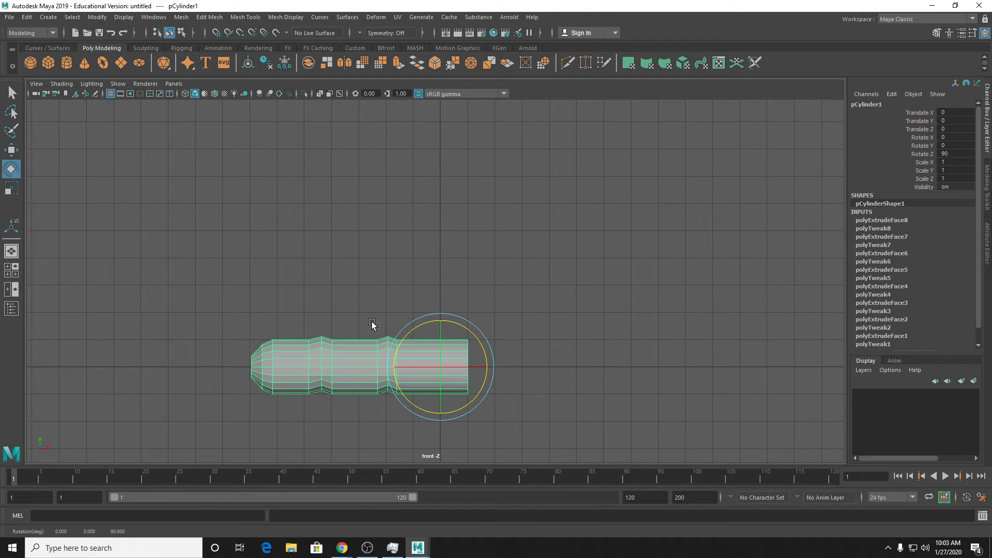
pyautogui.keyDown('alt'); pyautogui.moveTo(370, 321); pyautogui.dragTo(473, 227, button='middle'); pyautogui.keyUp('alt')
pyautogui.click(473, 227)
pyautogui.press('q')
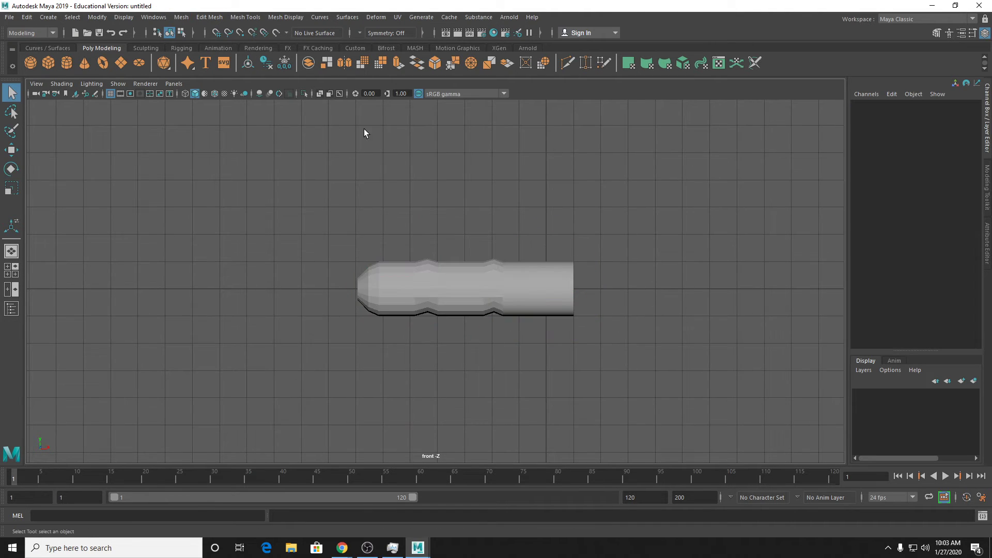
pyautogui.click(46, 33)
pyautogui.click(21, 55)
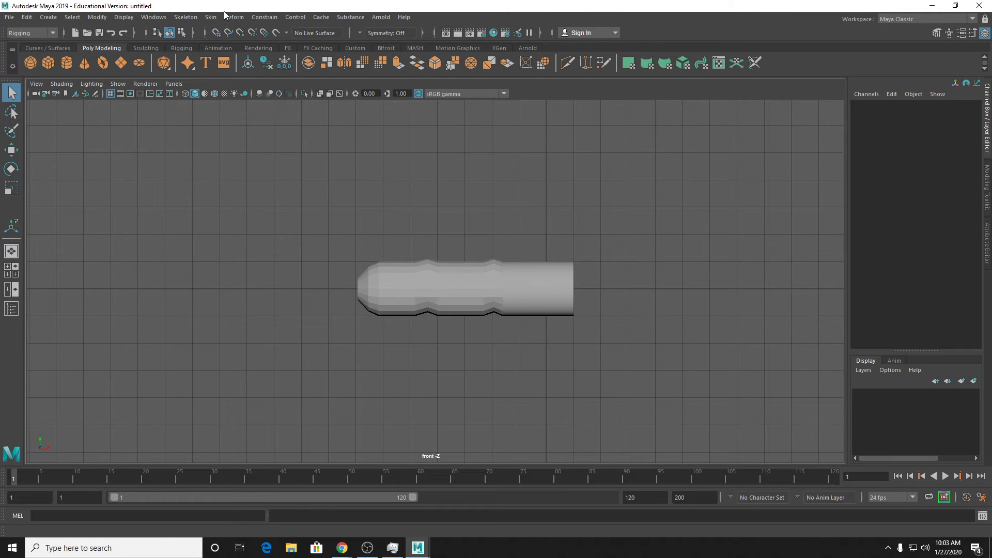
# Step: Create a four-joint chain in wireframe view, from just behind the finger through its base to the two knuckles
pyautogui.click(185, 17)
pyautogui.click(208, 46)
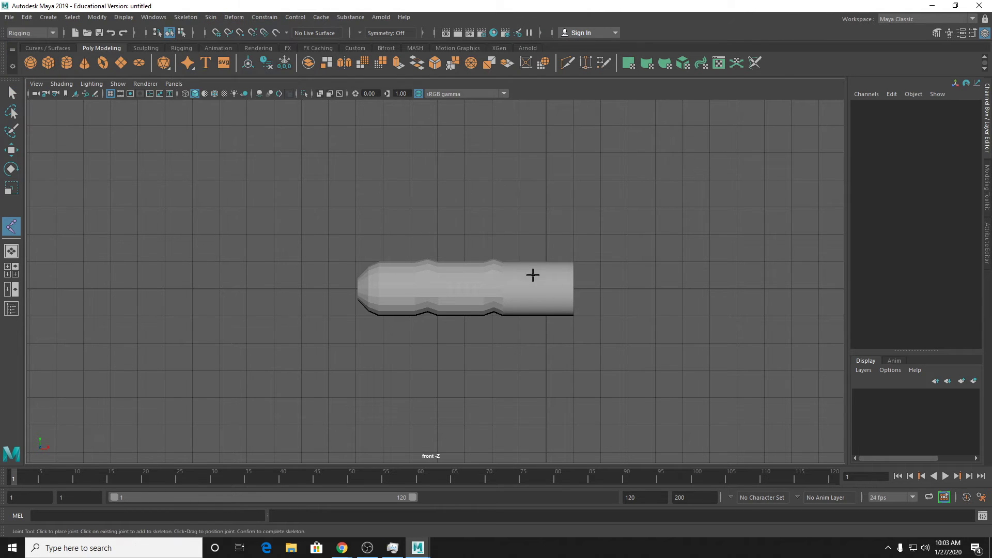
pyautogui.scroll(2, 613, 314)
pyautogui.press('4')
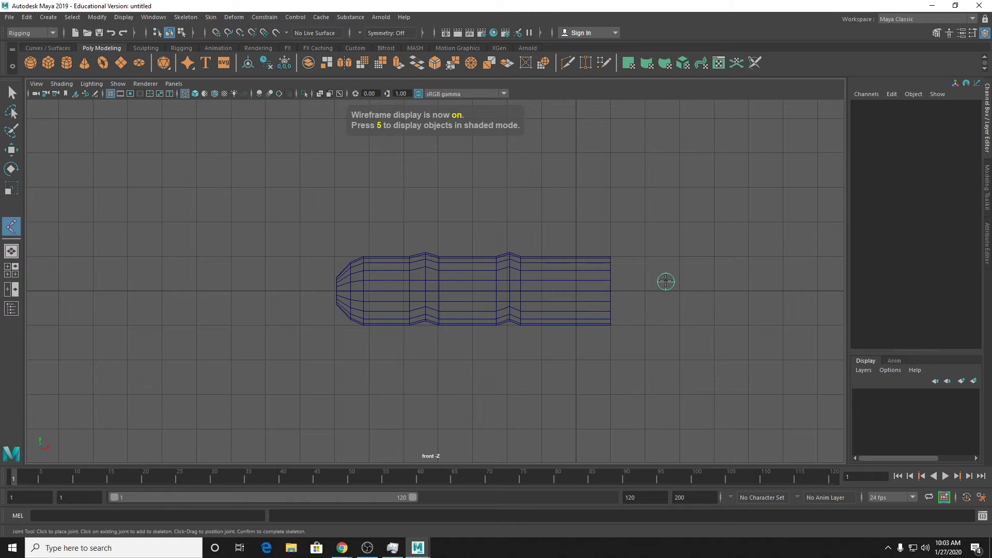
pyautogui.click(666, 281)
pyautogui.click(508, 279)
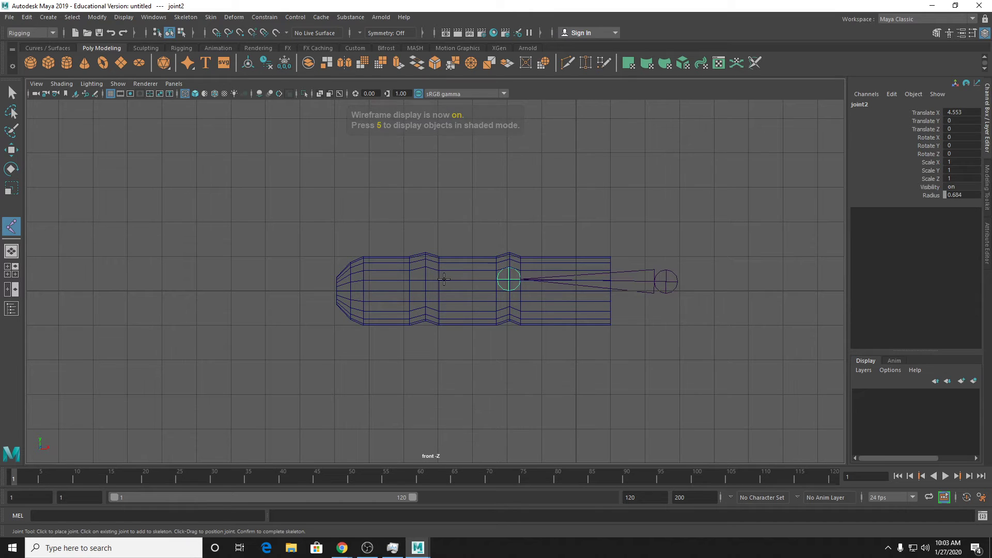
pyautogui.hotkey('ctrl', 'z')
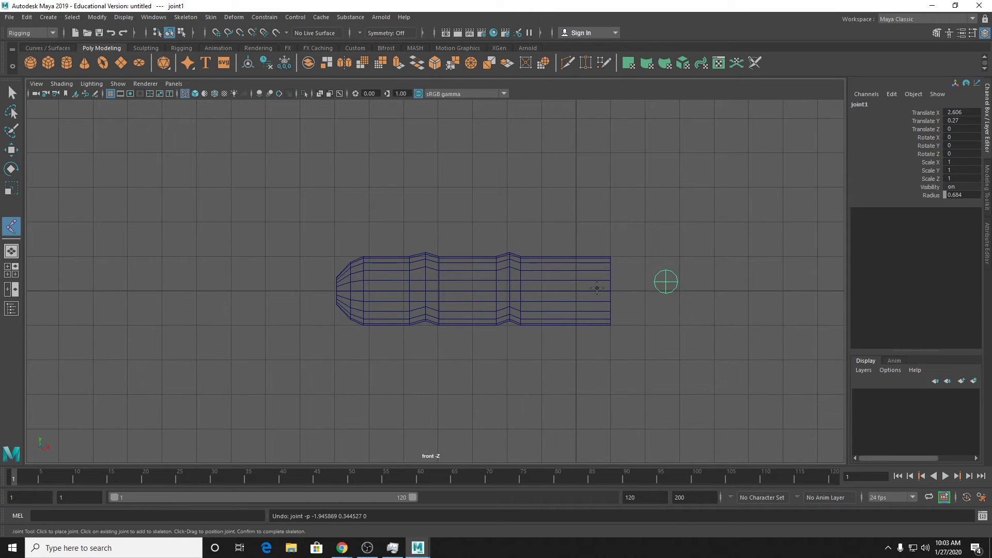
pyautogui.click(598, 281)
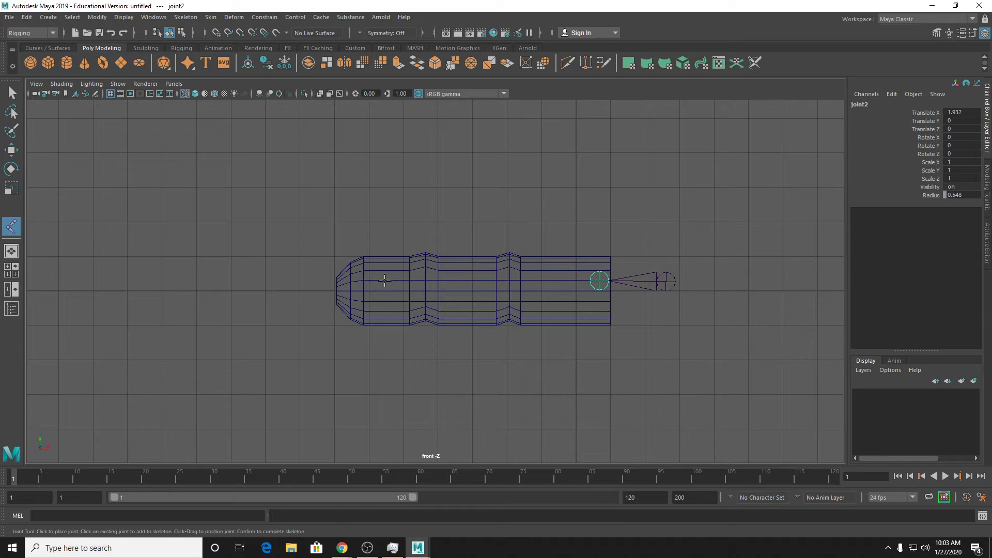
pyautogui.click(510, 278)
pyautogui.click(425, 276)
pyautogui.press('q')
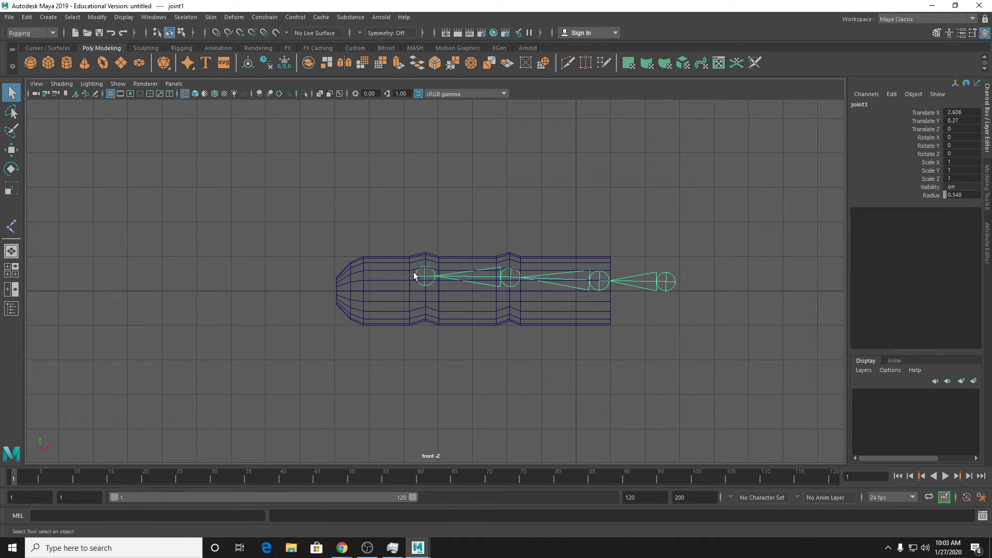
# Step: Duplicate the finger mesh together with its joint chain and place the copy about 5 units above the original in Y
pyautogui.keyDown('shift'); pyautogui.click(602, 258); pyautogui.keyUp('shift')
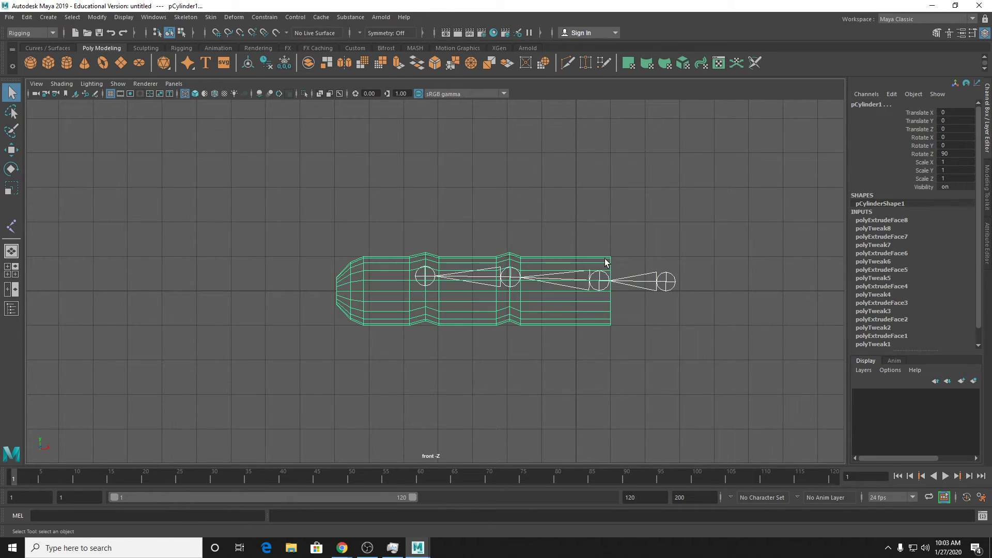
pyautogui.press('w')
pyautogui.keyDown('shift'); pyautogui.moveTo(576, 270); pyautogui.dragTo(577, 100); pyautogui.keyUp('shift')
pyautogui.keyDown('alt'); pyautogui.moveTo(577, 100); pyautogui.dragTo(581, 202, button='middle'); pyautogui.keyUp('alt')
pyautogui.moveTo(580, 201); pyautogui.dragTo(581, 197)
pyautogui.press('q')
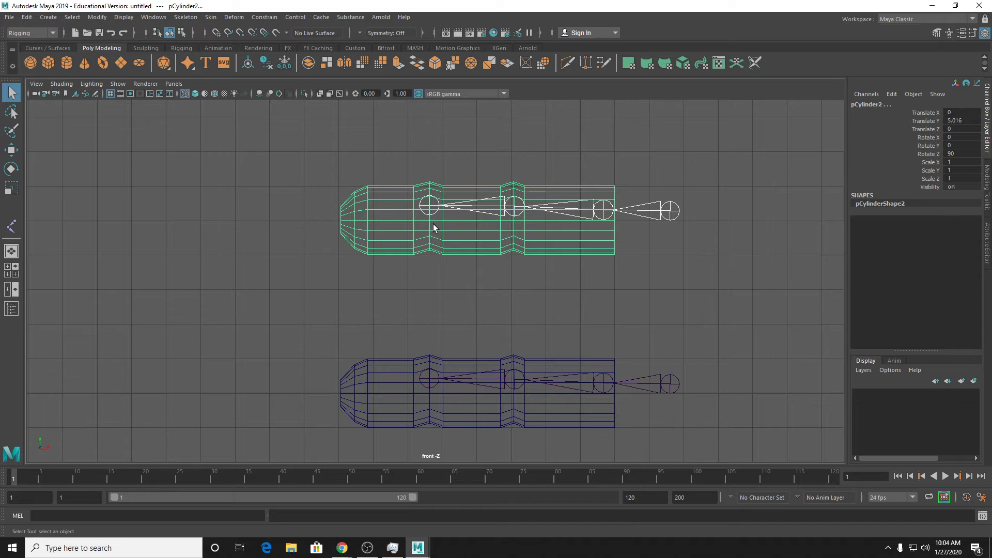
# Step: Bind the upper finger mesh to its joint hierarchy with max influences 3 and Maintain max influences off
pyautogui.click(542, 231)
pyautogui.click(680, 209)
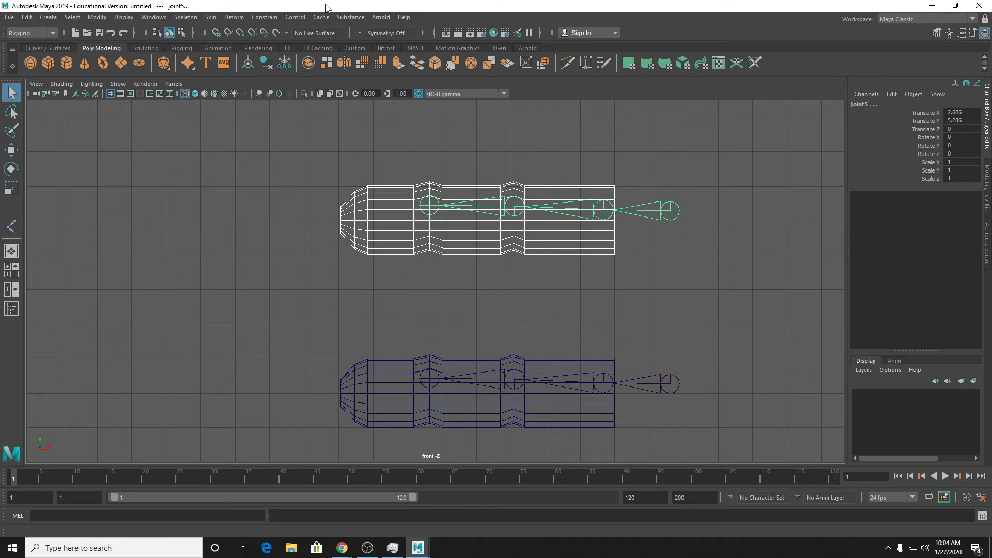
pyautogui.click(211, 17)
pyautogui.click(343, 43)
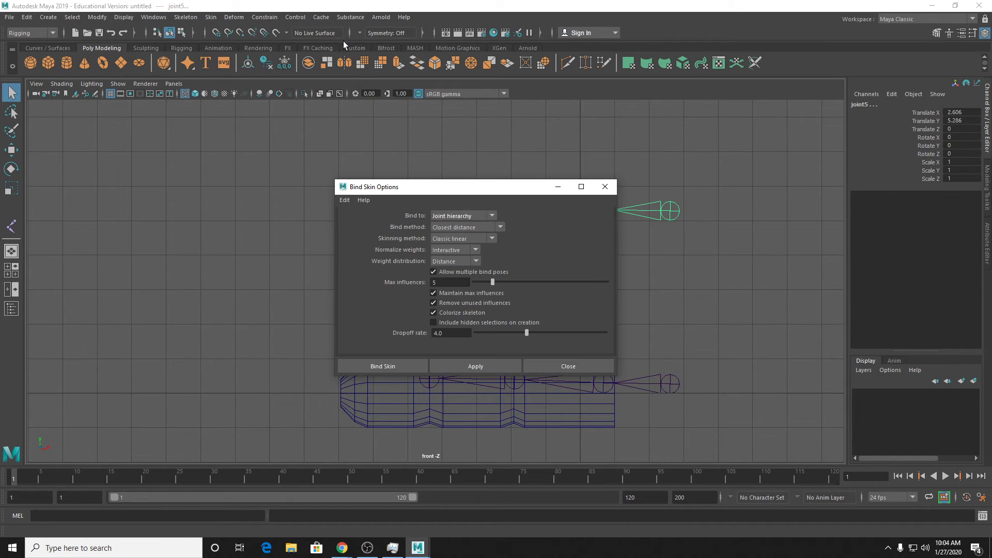
pyautogui.click(448, 282)
pyautogui.write('3')
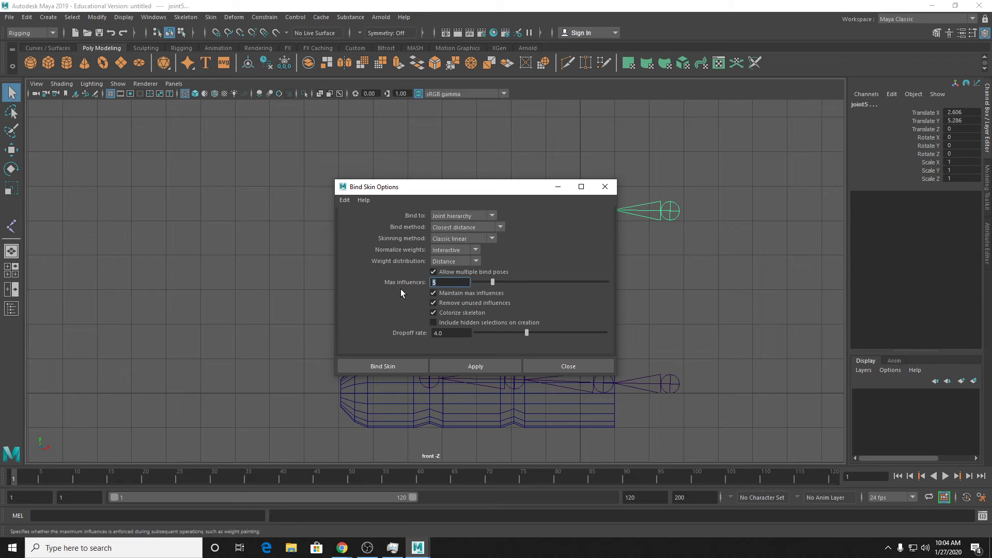
pyautogui.click(433, 293)
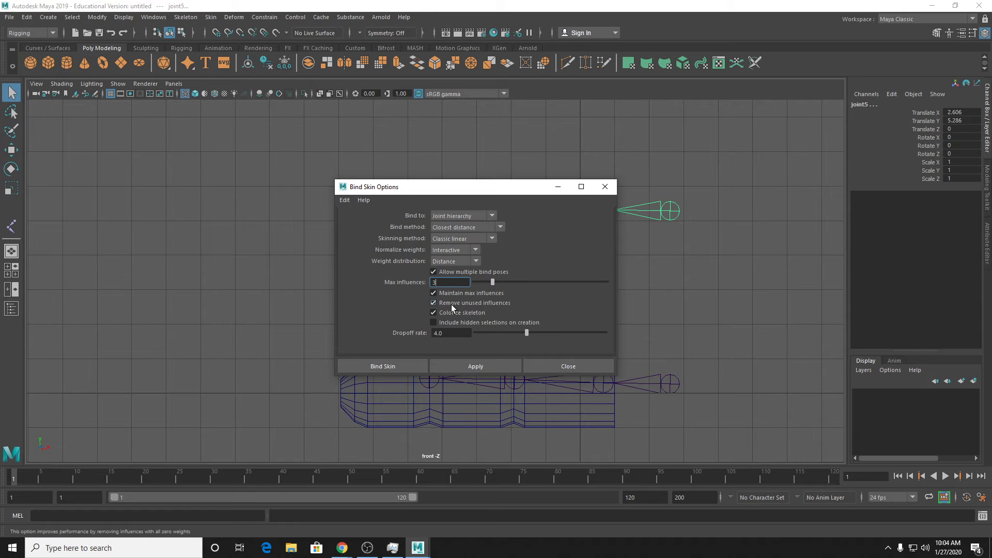
pyautogui.click(488, 368)
pyautogui.moveTo(506, 188); pyautogui.dragTo(211, 162)
# Step: Bind the lower finger mesh to its joint hierarchy with max influences 1, and close the bind options
pyautogui.click(559, 375)
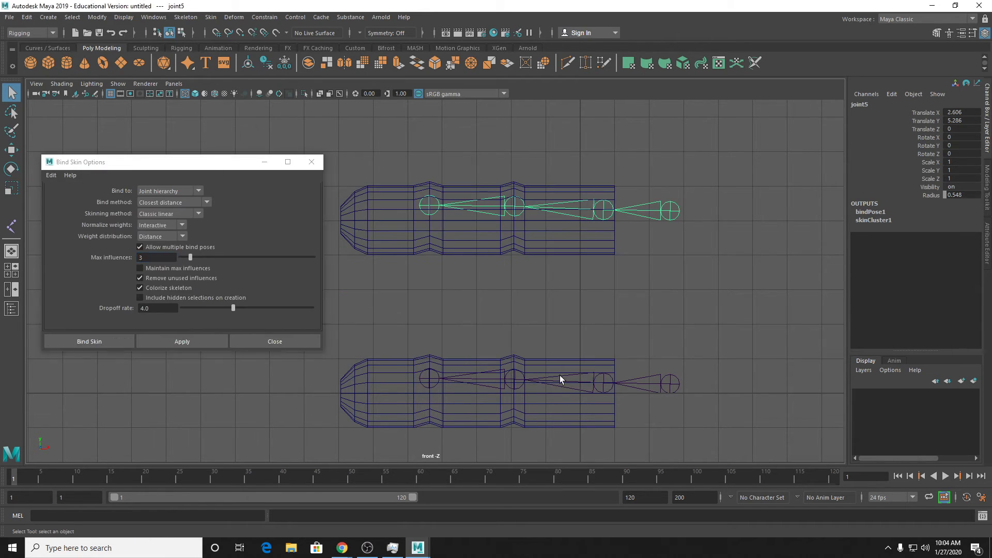
pyautogui.click(459, 401)
pyautogui.click(201, 339)
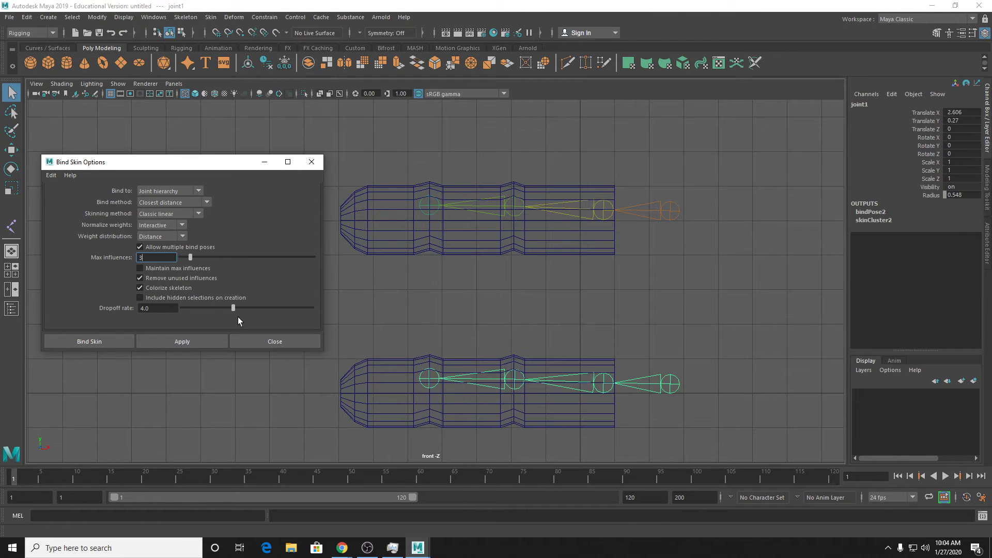
pyautogui.click(311, 162)
pyautogui.click(543, 242)
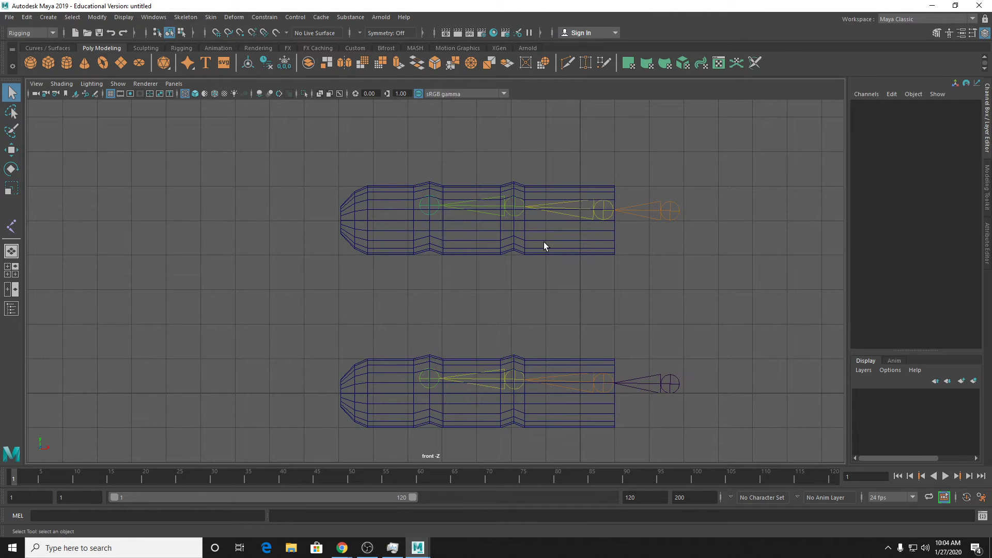
# Step: Select the base and both knuckle joints in the two fingers and key them at frame 1
pyautogui.click(435, 204)
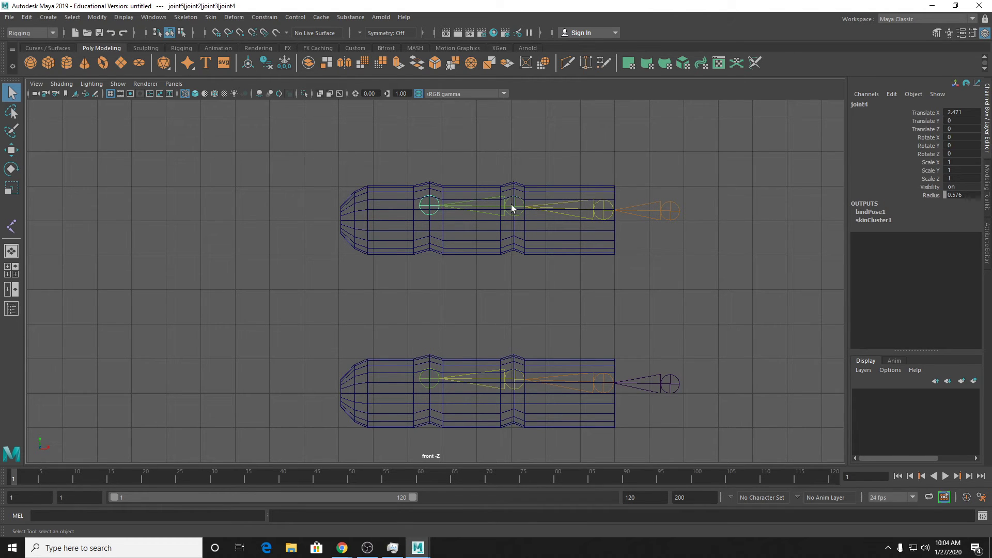
pyautogui.click(585, 382)
pyautogui.click(443, 381)
pyautogui.click(512, 379)
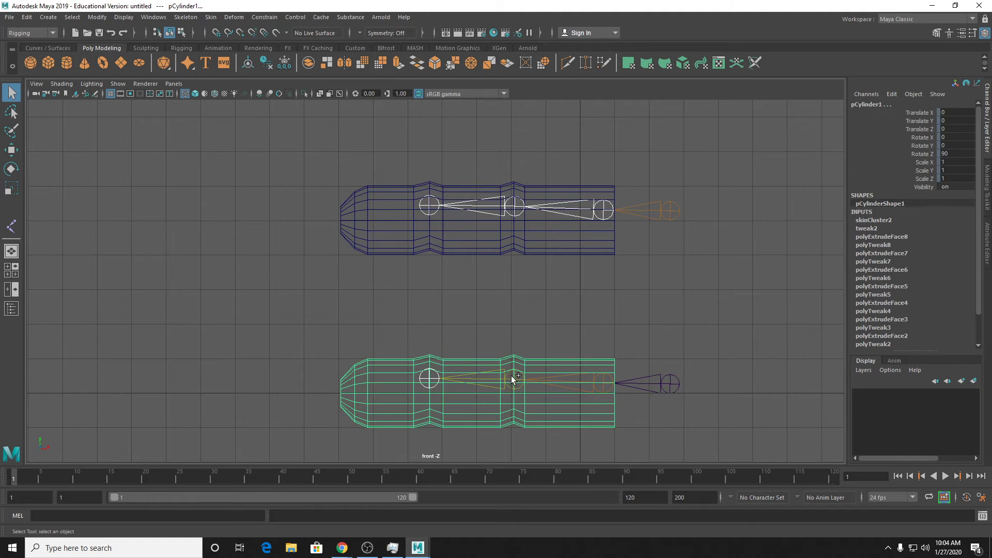
pyautogui.click(510, 379)
pyautogui.click(598, 381)
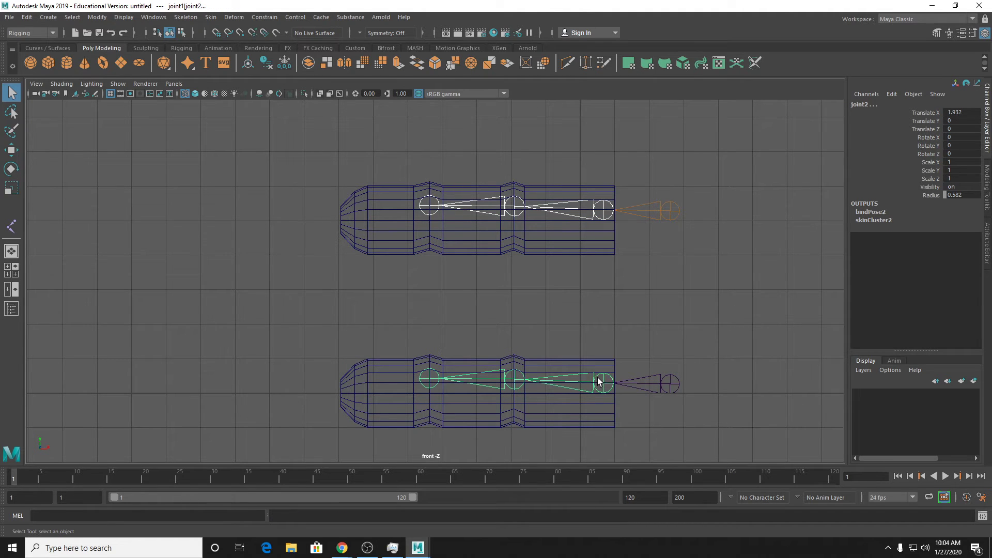
pyautogui.press('s')
# Step: At frame 21, bend both fingers by rotating the selected joints to about -49 degrees in Z
pyautogui.hotkey('alt', 'v')
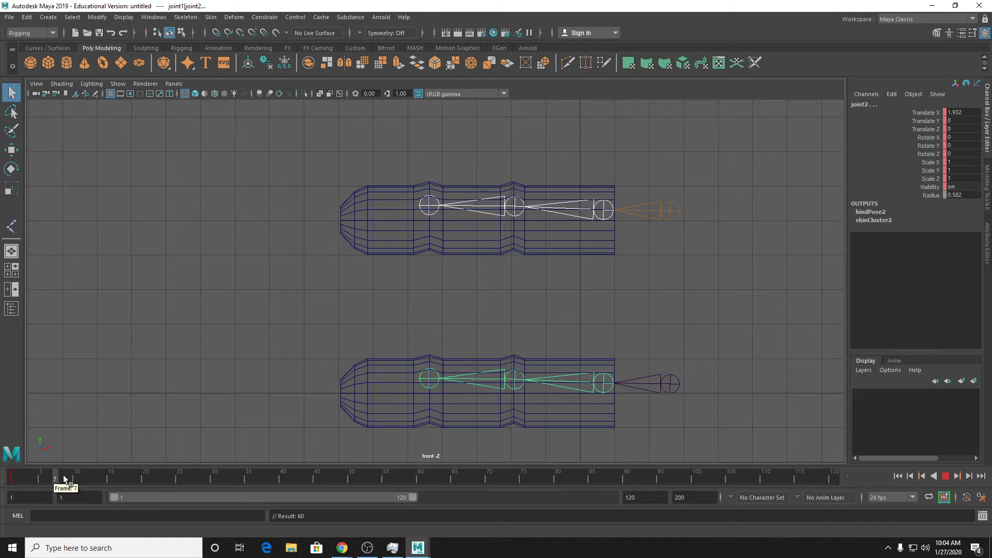
pyautogui.click(149, 483)
pyautogui.press('e')
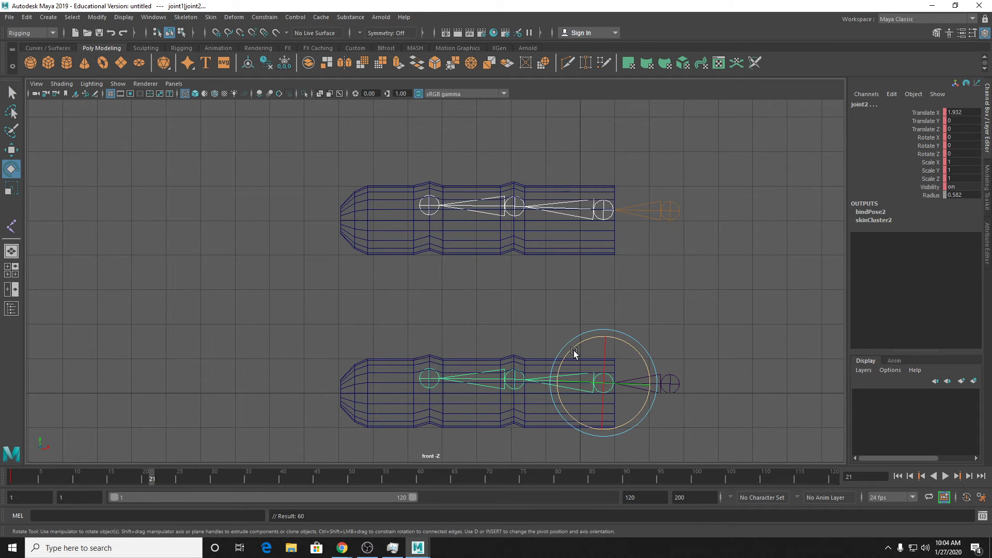
pyautogui.moveTo(573, 350); pyautogui.dragTo(569, 383)
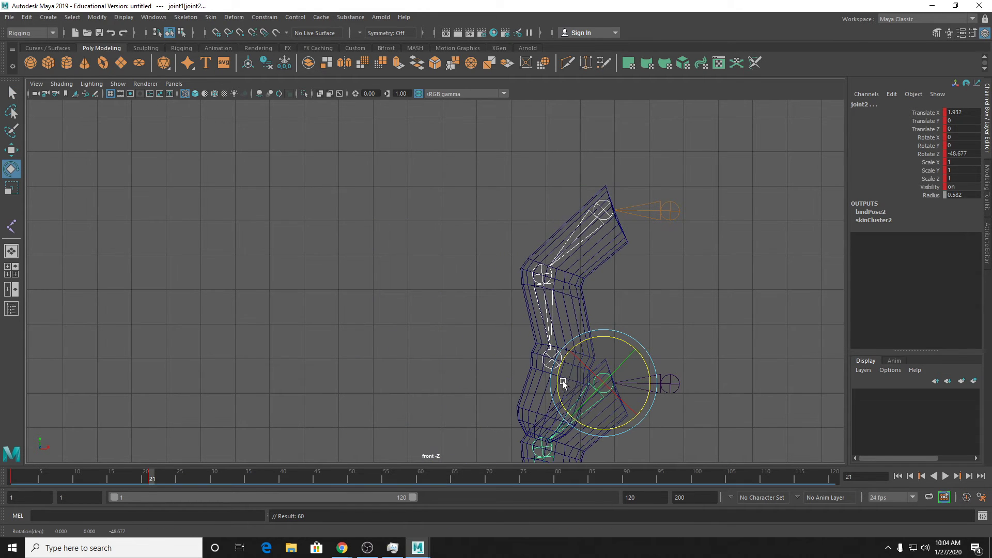
# Step: Rotate the end joint of both fingers to about 74 degrees in Z at frame 21, and scrub back to frame 1
pyautogui.keyDown('alt'); pyautogui.moveTo(563, 381); pyautogui.dragTo(516, 225, button='middle'); pyautogui.keyUp('alt')
pyautogui.press('q')
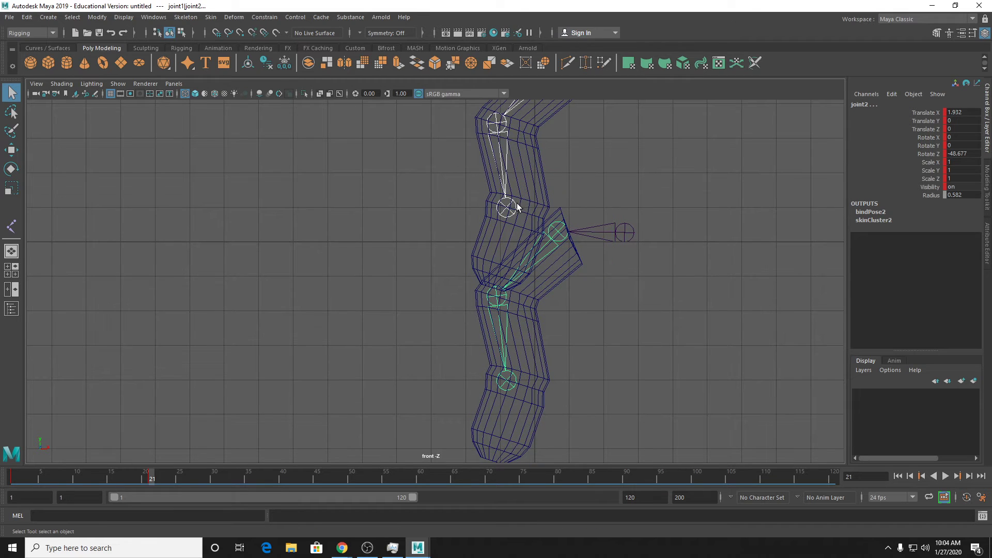
pyautogui.click(516, 203)
pyautogui.click(516, 378)
pyautogui.press('e')
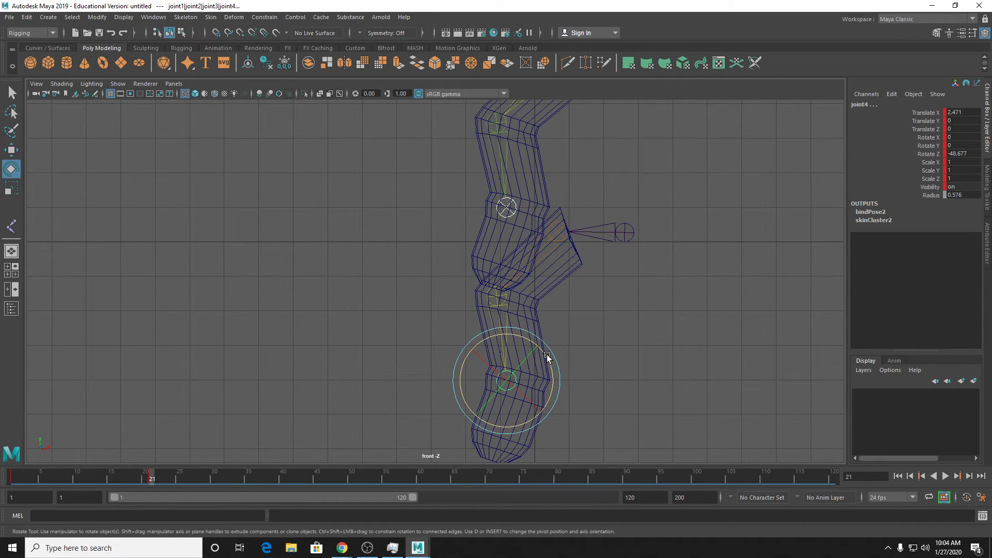
pyautogui.moveTo(547, 354); pyautogui.dragTo(394, 327)
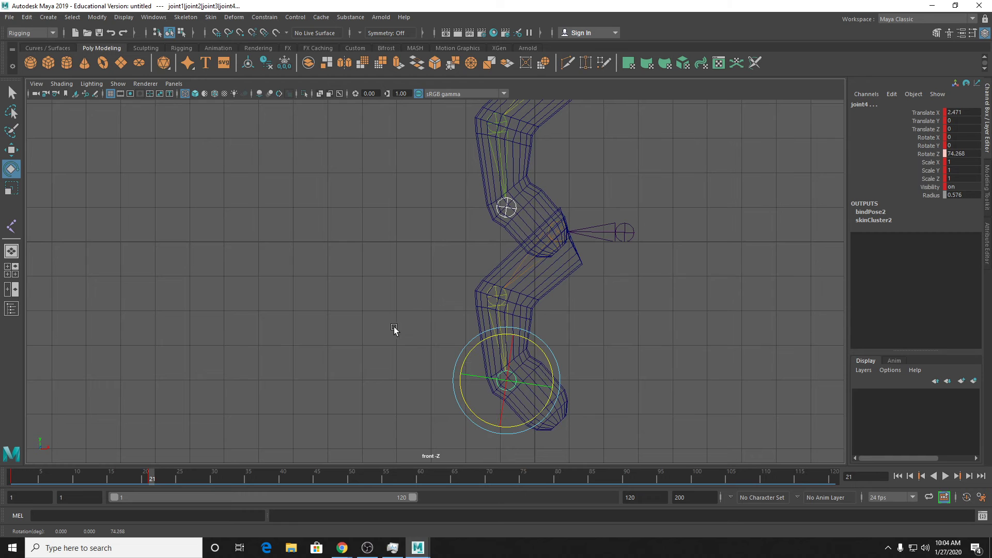
pyautogui.keyDown('alt'); pyautogui.moveTo(520, 231); pyautogui.dragTo(536, 262, button='middle'); pyautogui.keyUp('alt')
pyautogui.moveTo(138, 480); pyautogui.dragTo(14, 477)
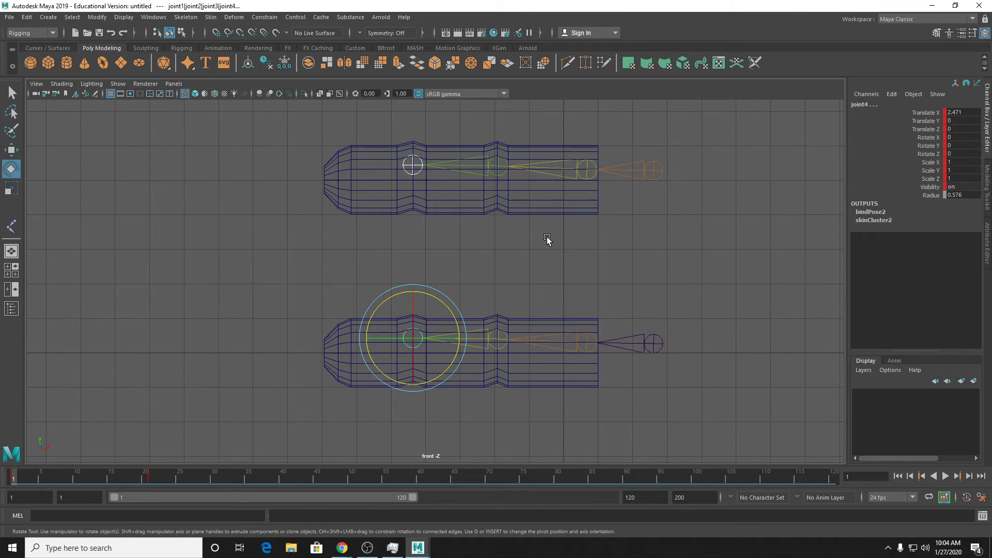
# Step: Save the scene to the Desktop as a Maya Binary file named finger
pyautogui.press('q')
pyautogui.hotkey('ctrl', 'shift', 's')
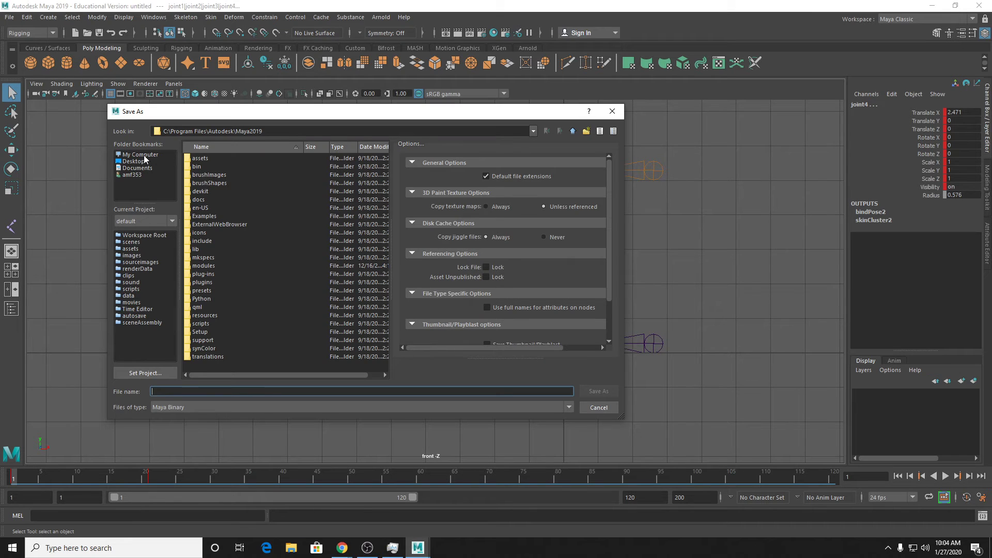
pyautogui.click(144, 161)
pyautogui.click(196, 391)
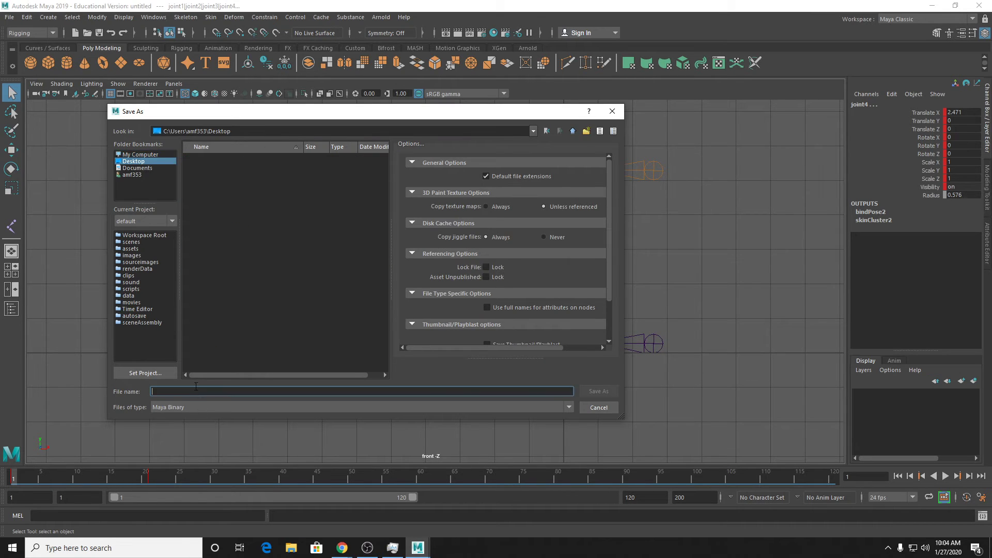
pyautogui.write('finger')
pyautogui.press('Return')
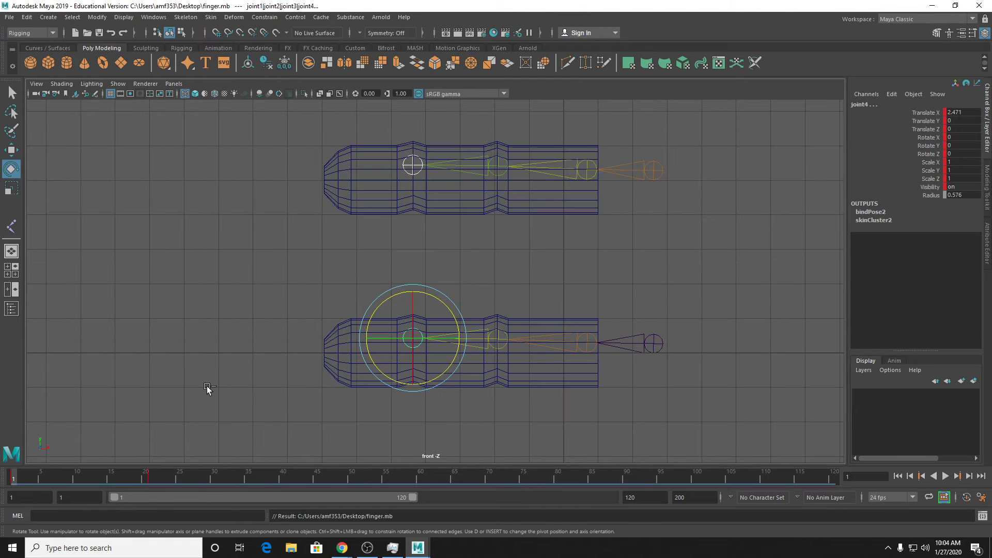
# Step: Turn on smooth mesh preview for both finger meshes and display them shaded in the perspective view
pyautogui.scroll(1, 551, 193)
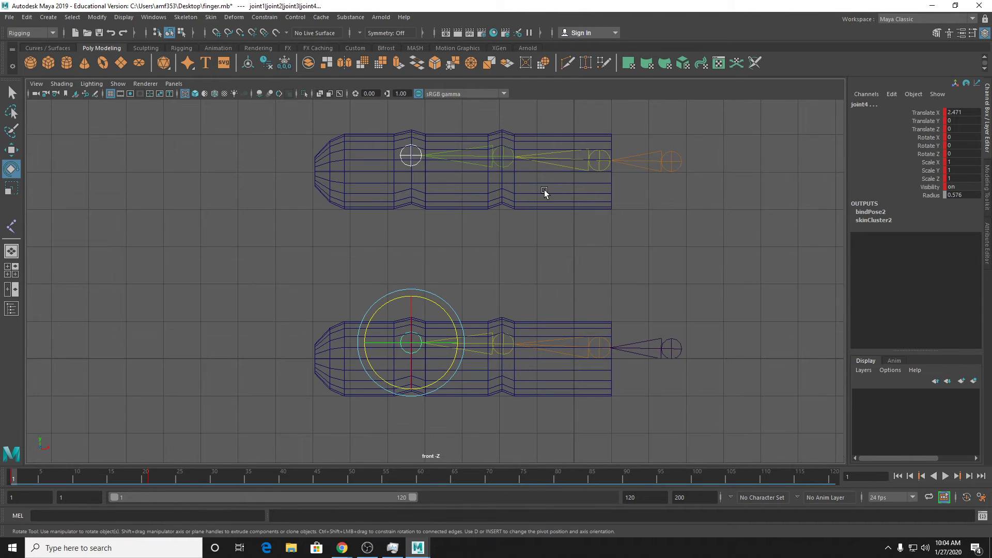
pyautogui.press('space')
pyautogui.press('space')
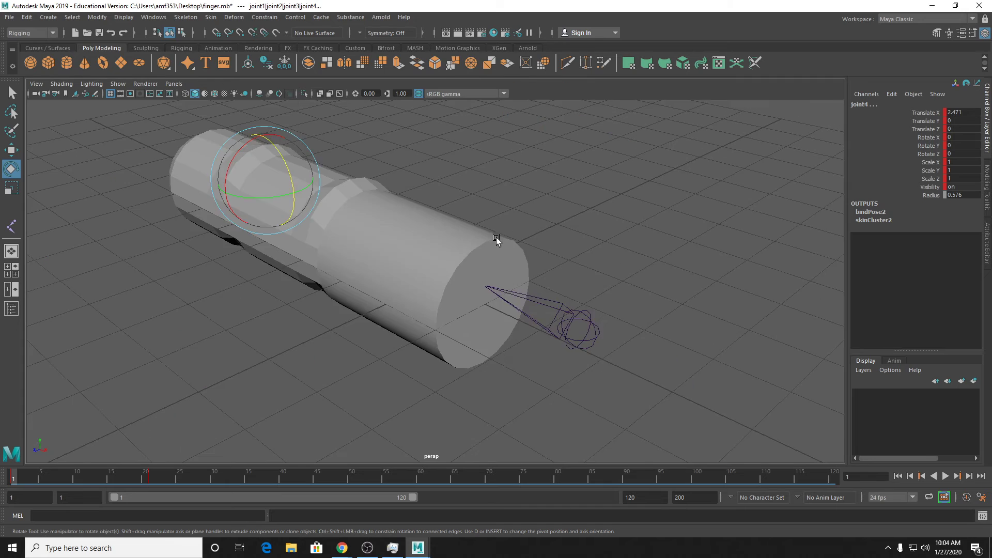
pyautogui.moveTo(495, 237)
pyautogui.keyDown('alt'); pyautogui.mouseDown()
pyautogui.moveTo(517, 294)
pyautogui.moveTo(461, 321)
pyautogui.moveTo(500, 228)
pyautogui.mouseUp(); pyautogui.keyUp('alt')
pyautogui.press('4')
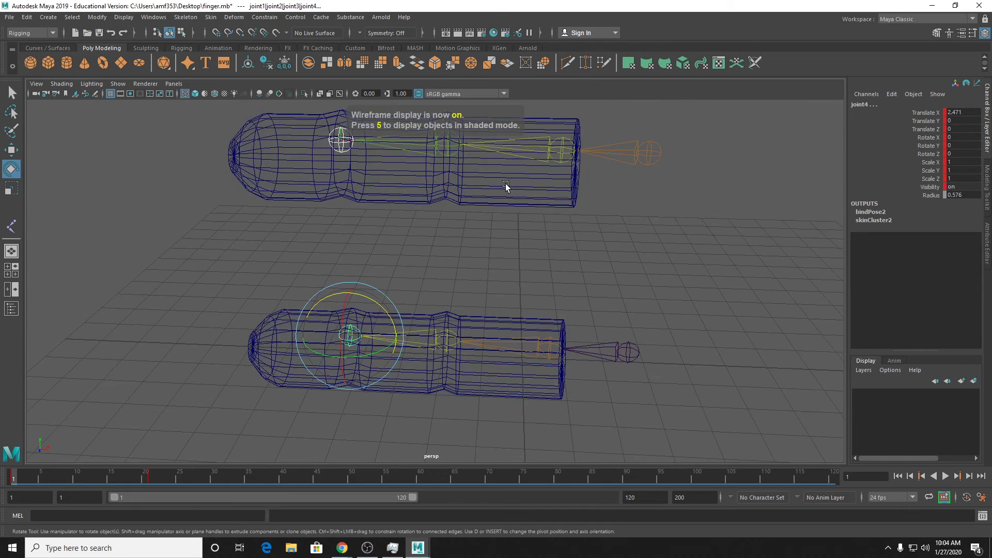
pyautogui.moveTo(491, 186); pyautogui.dragTo(489, 334)
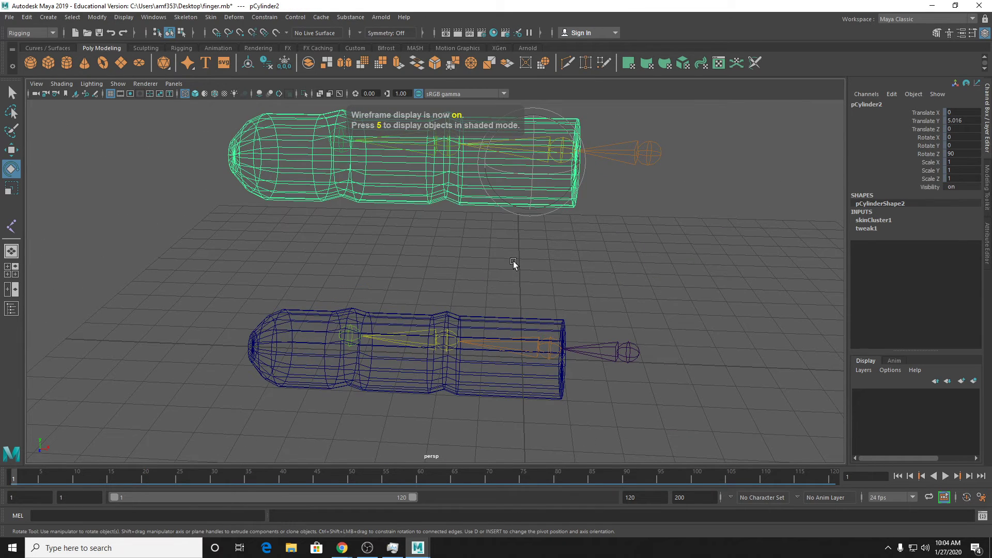
pyautogui.click(498, 323)
pyautogui.click(501, 324)
pyautogui.press('3')
pyautogui.keyDown('alt'); pyautogui.moveTo(462, 194); pyautogui.dragTo(500, 248, button='middle'); pyautogui.keyUp('alt')
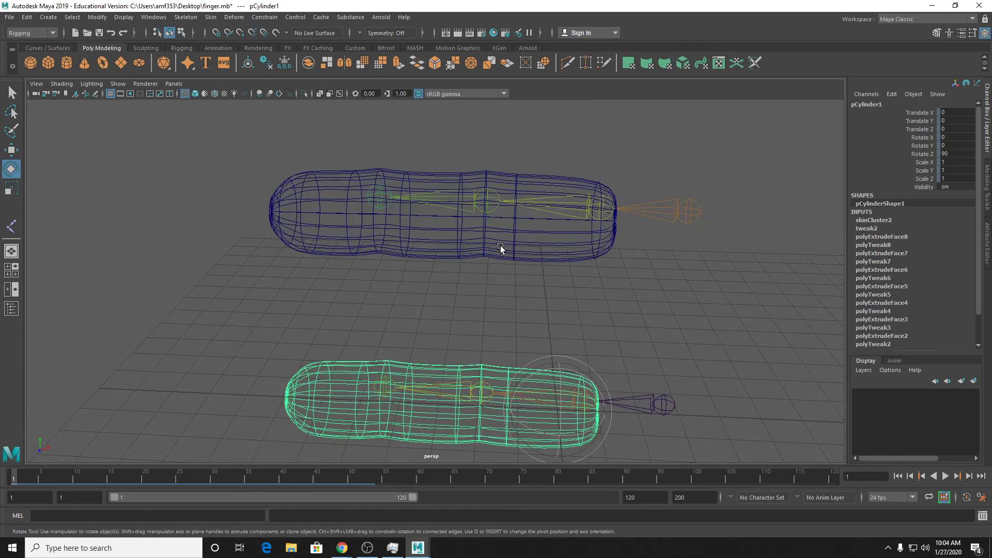
pyautogui.click(500, 248)
pyautogui.press('5')
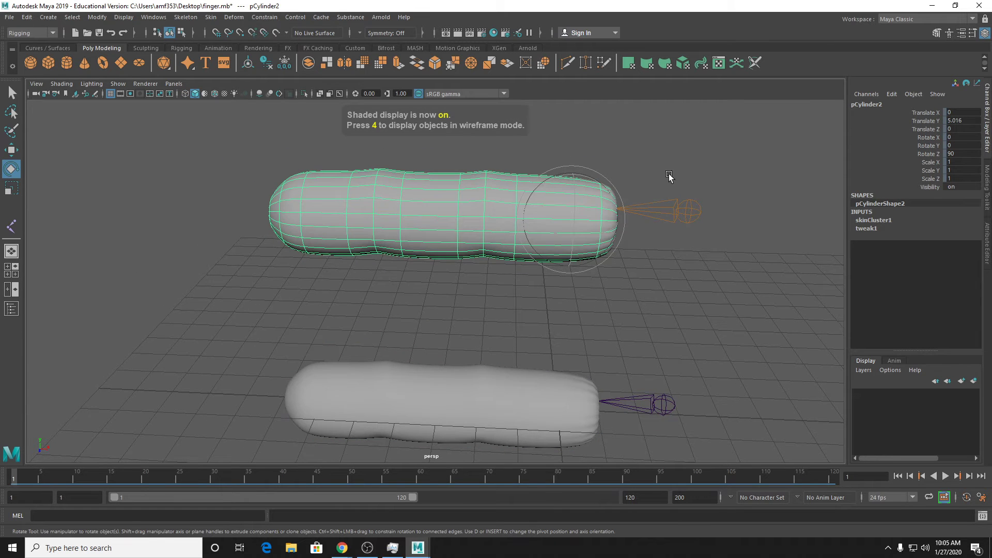
# Step: Hide the upper finger's joint chain
pyautogui.moveTo(669, 170); pyautogui.dragTo(690, 256)
pyautogui.hotkey('ctrl', 'h')
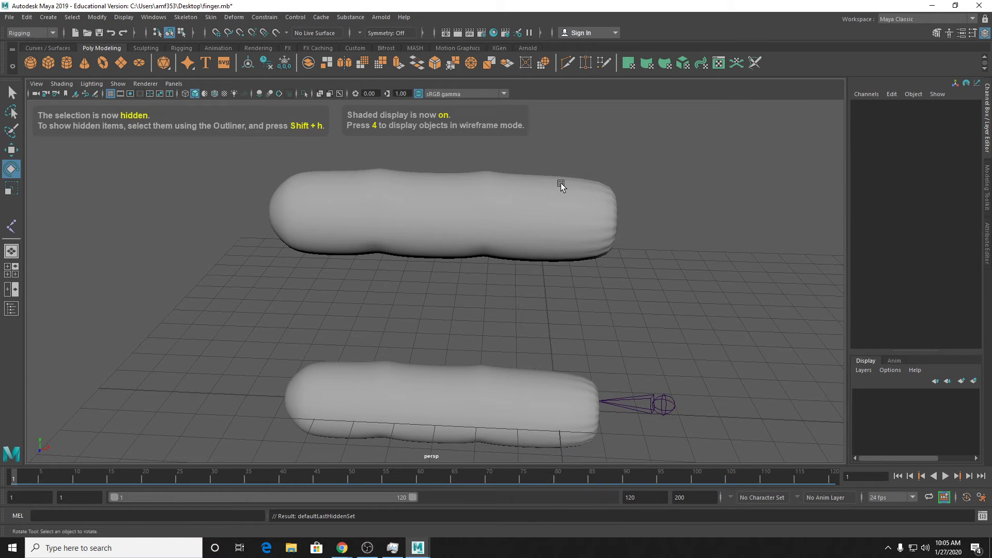
# Step: Start the Paint Skin Weights tool on the upper finger mesh and enable the color ramp for its weight display
pyautogui.click(558, 184)
pyautogui.moveTo(561, 183); pyautogui.dragTo(514, 162, button='right')
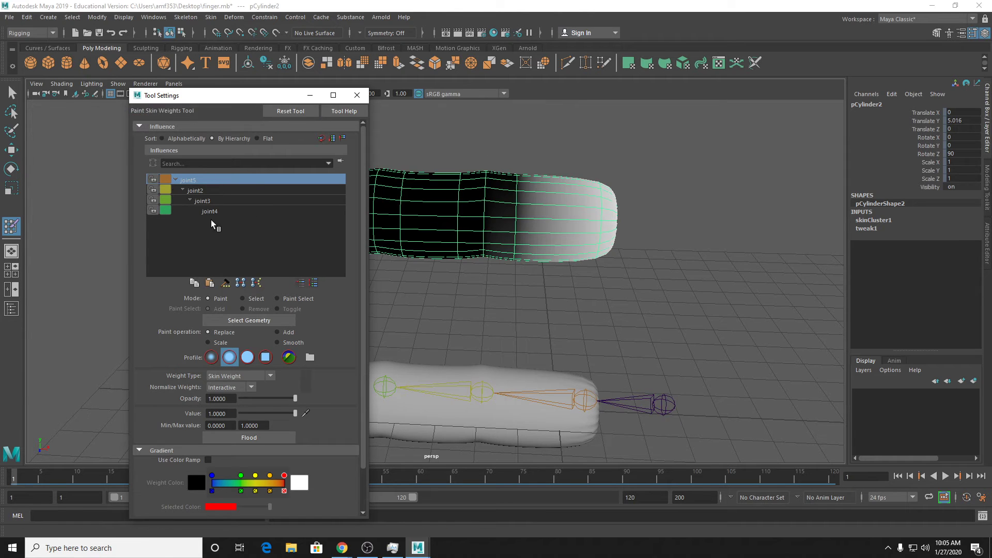
pyautogui.keyDown('alt'); pyautogui.moveTo(431, 237); pyautogui.dragTo(574, 270, button='middle'); pyautogui.keyUp('alt')
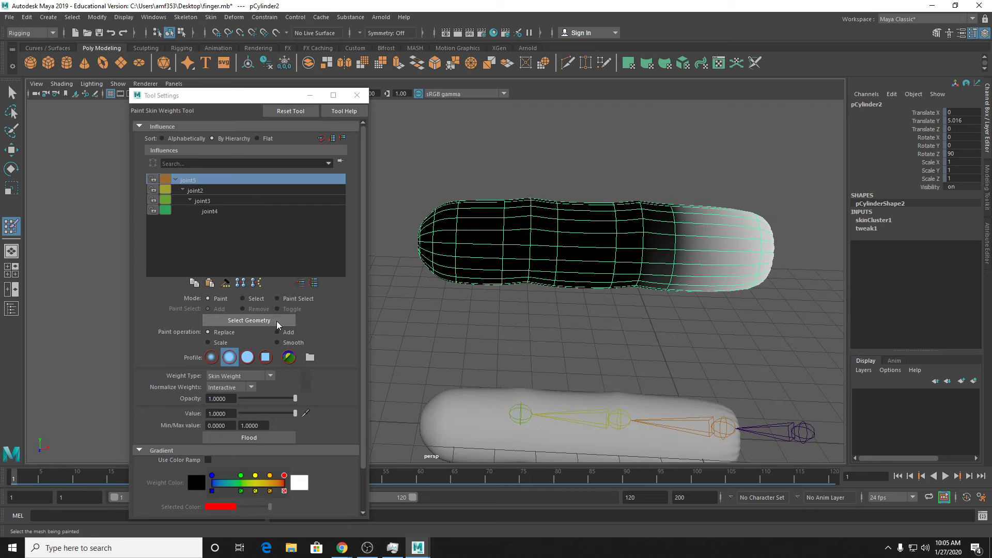
pyautogui.moveTo(239, 97); pyautogui.dragTo(192, 62)
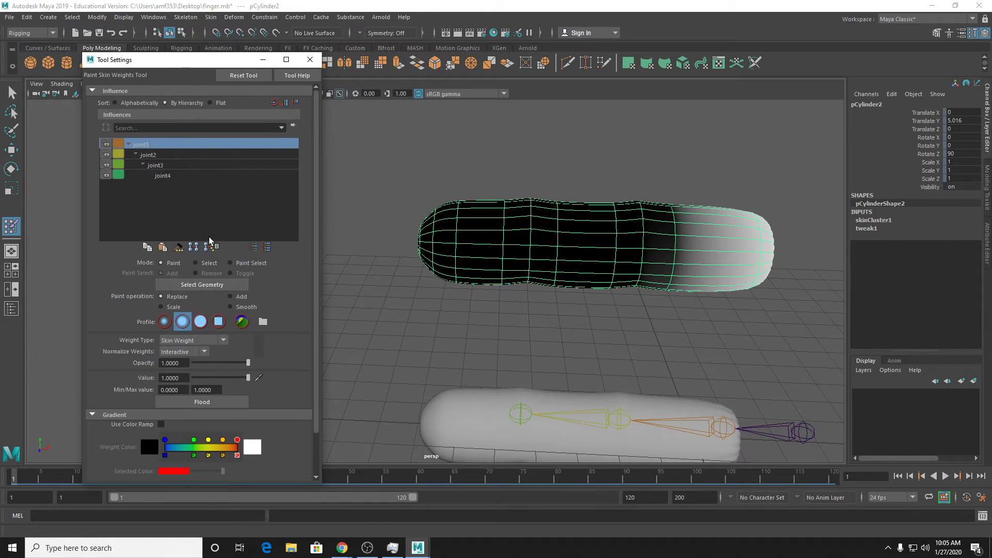
pyautogui.scroll(-1, 170, 400)
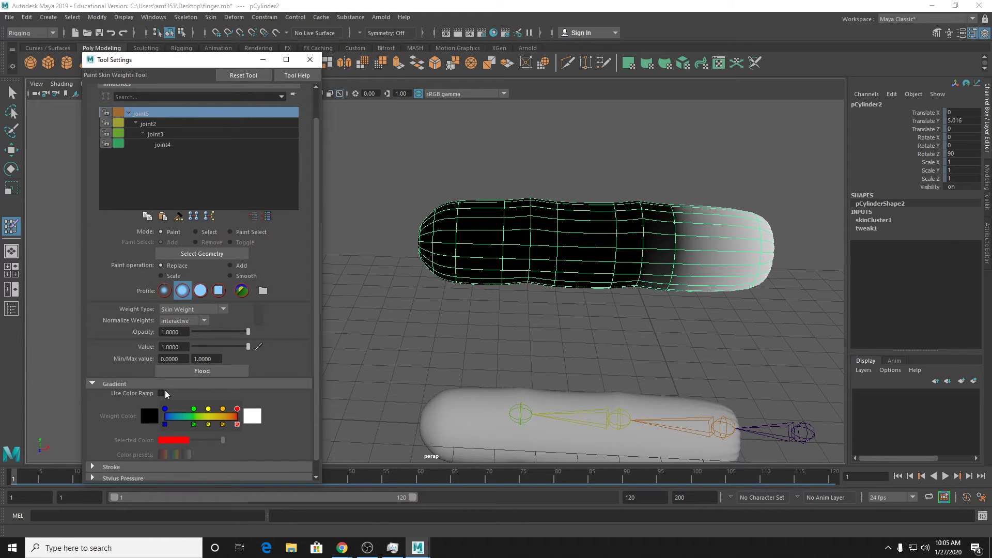
pyautogui.keyDown('alt'); pyautogui.moveTo(687, 277); pyautogui.dragTo(638, 262); pyautogui.keyUp('alt')
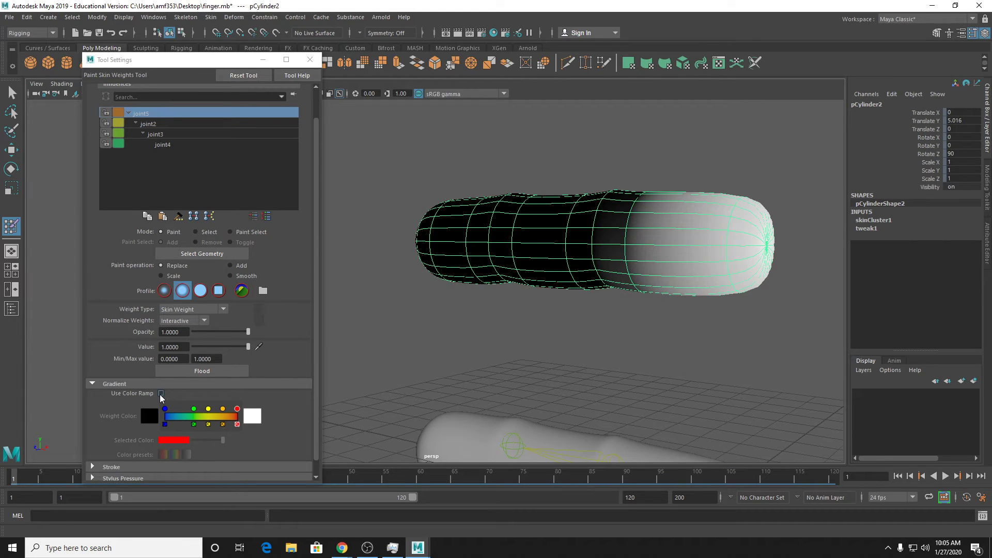
pyautogui.click(161, 393)
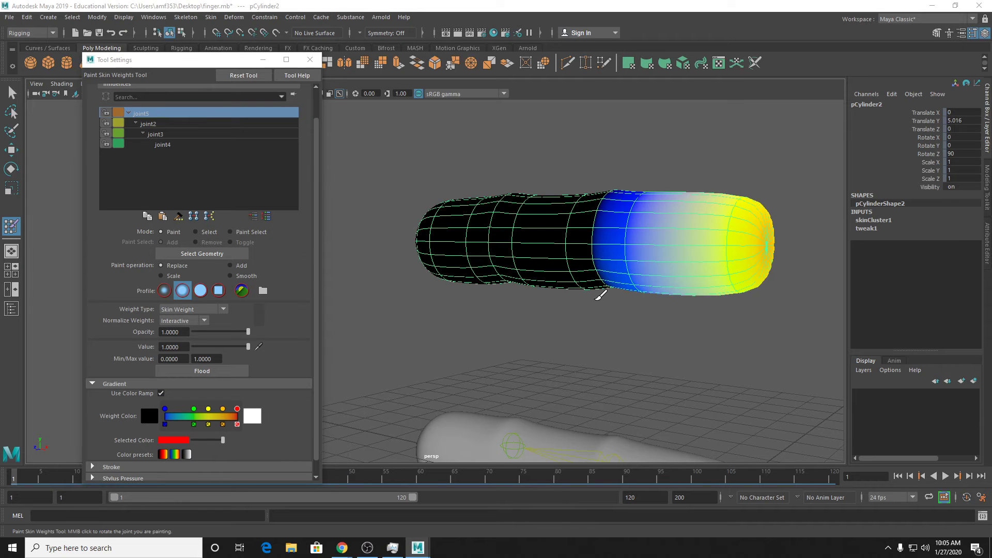
pyautogui.keyDown('alt'); pyautogui.moveTo(598, 288); pyautogui.dragTo(490, 313, button='middle'); pyautogui.keyUp('alt')
pyautogui.scroll(1, 491, 312)
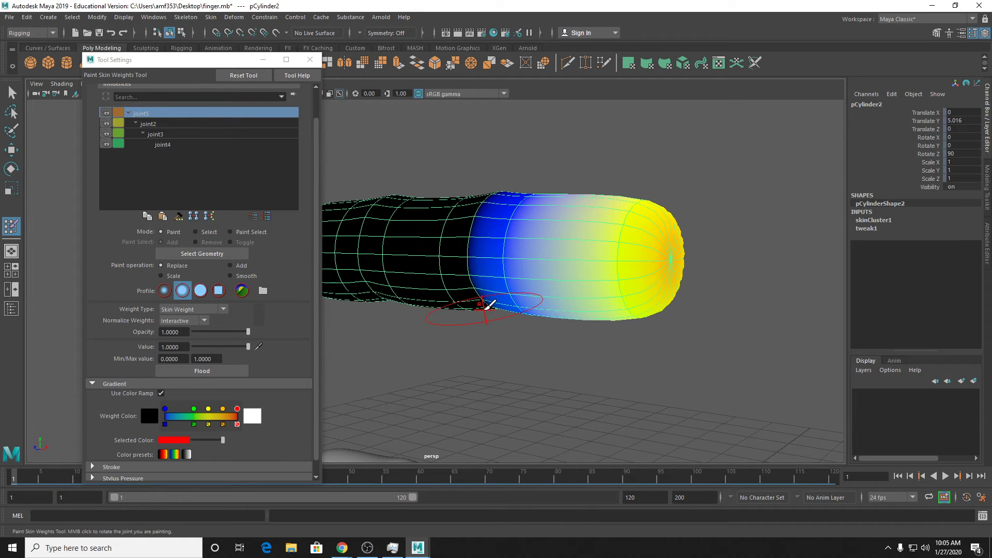
pyautogui.keyDown('alt'); pyautogui.moveTo(618, 264); pyautogui.dragTo(612, 263); pyautogui.keyUp('alt')
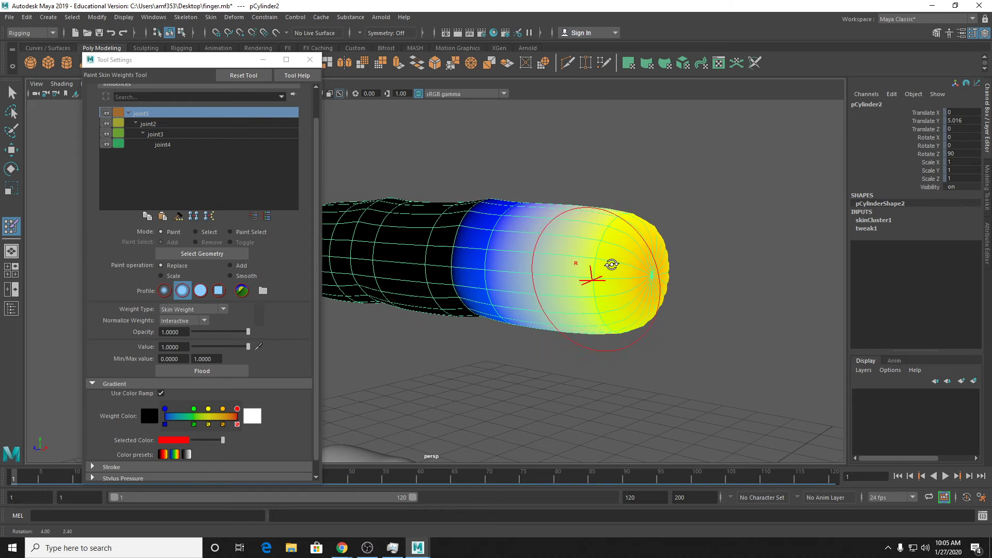
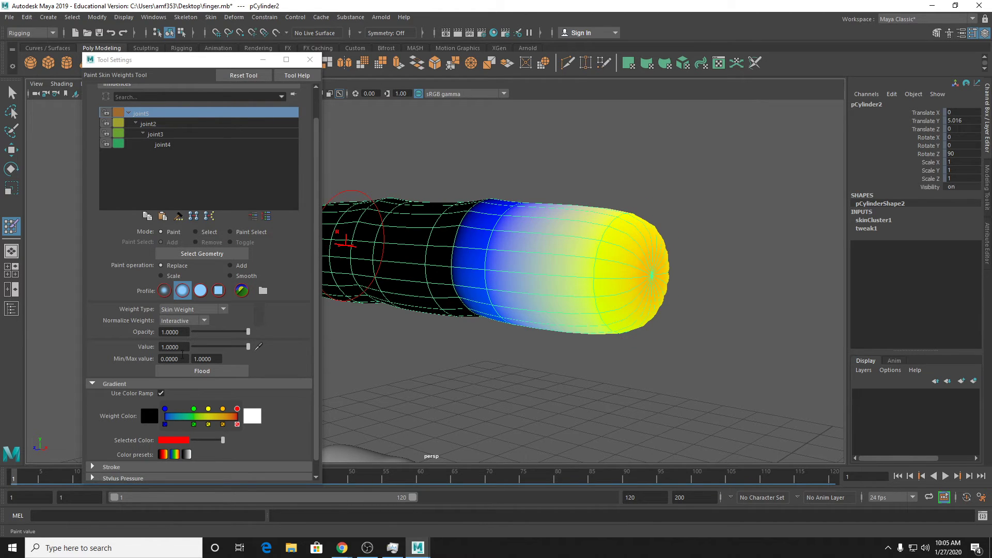
# Step: Switch the color ramp off and back on to compare the grayscale and colored weight displays
pyautogui.click(160, 394)
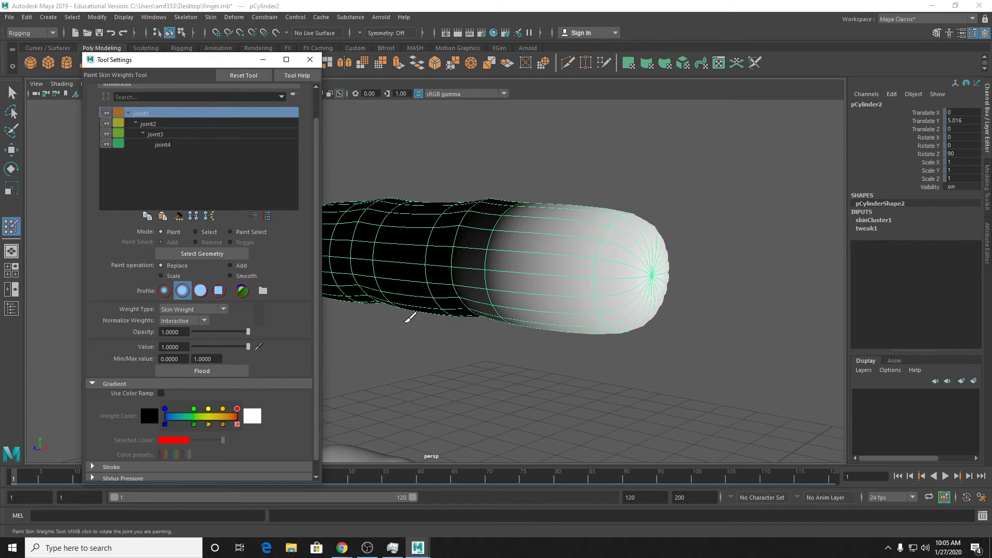
pyautogui.click(160, 394)
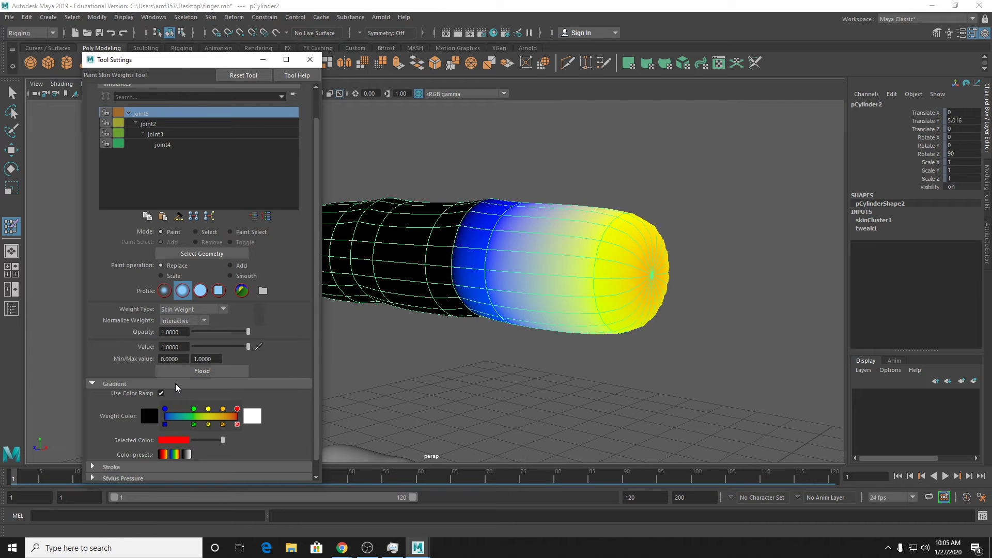
pyautogui.keyDown('alt'); pyautogui.moveTo(466, 265); pyautogui.dragTo(479, 290, button='middle'); pyautogui.keyUp('alt')
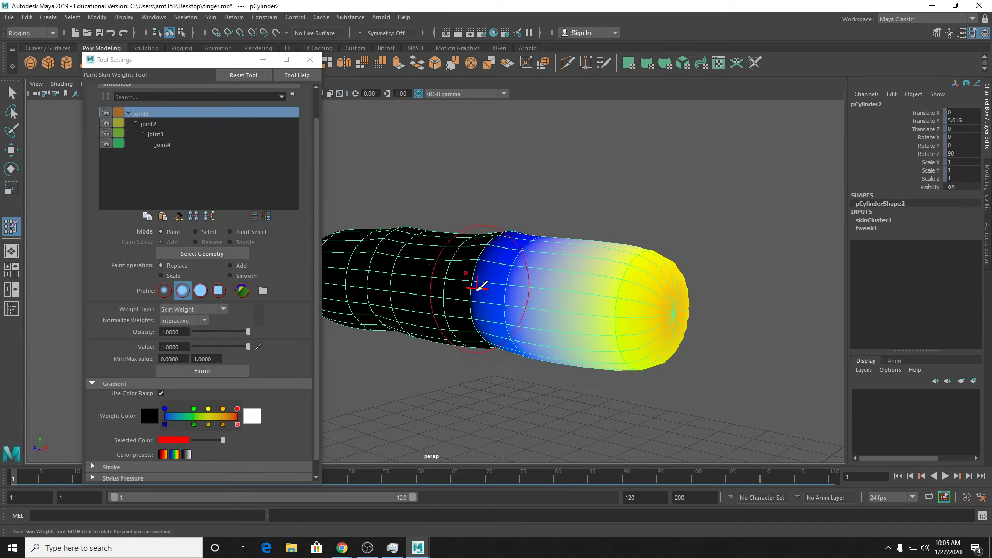
pyautogui.keyDown('alt'); pyautogui.moveTo(478, 289); pyautogui.dragTo(517, 304); pyautogui.keyUp('alt')
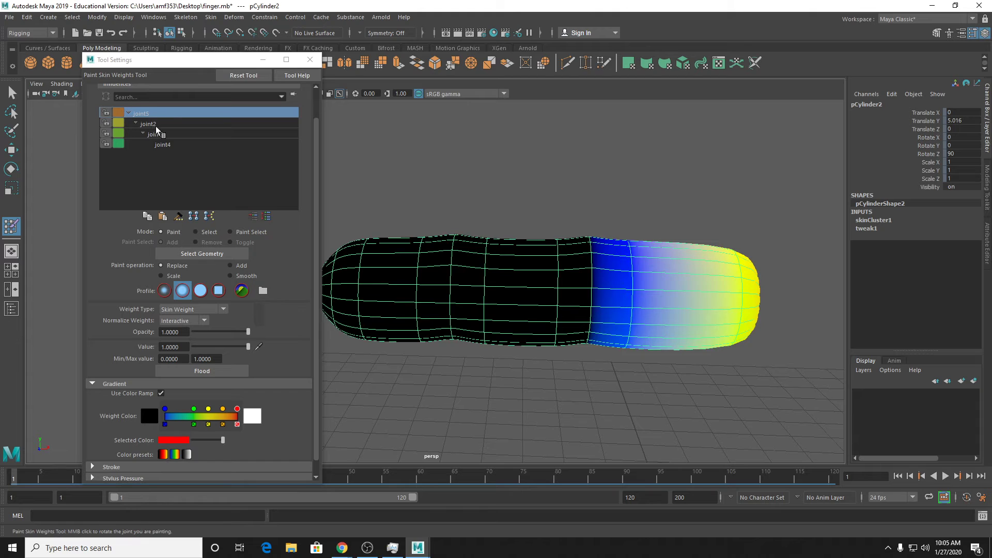
# Step: Examine the upper finger's weights for joint2, joint3 and joint4, and make joint5 the active influence again
pyautogui.click(148, 124)
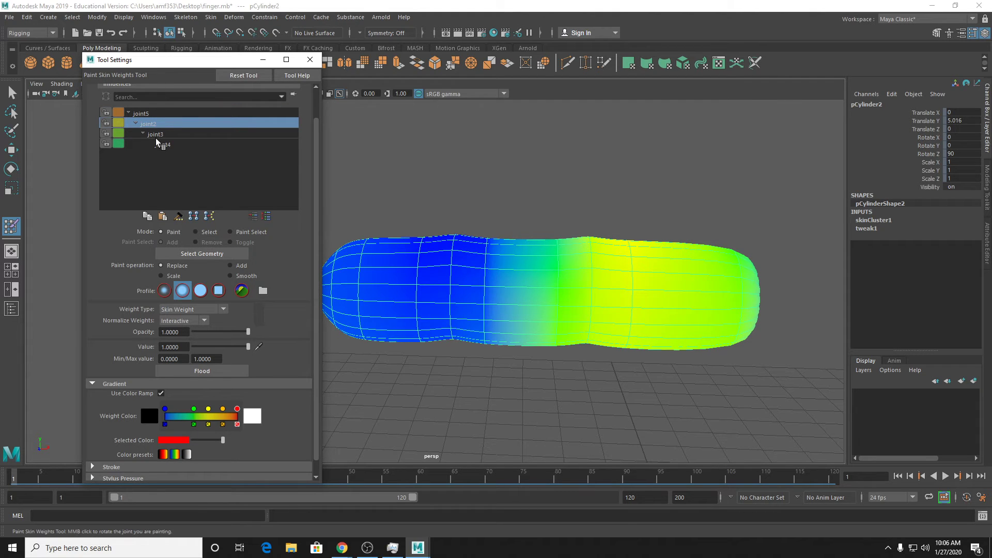
pyautogui.click(156, 135)
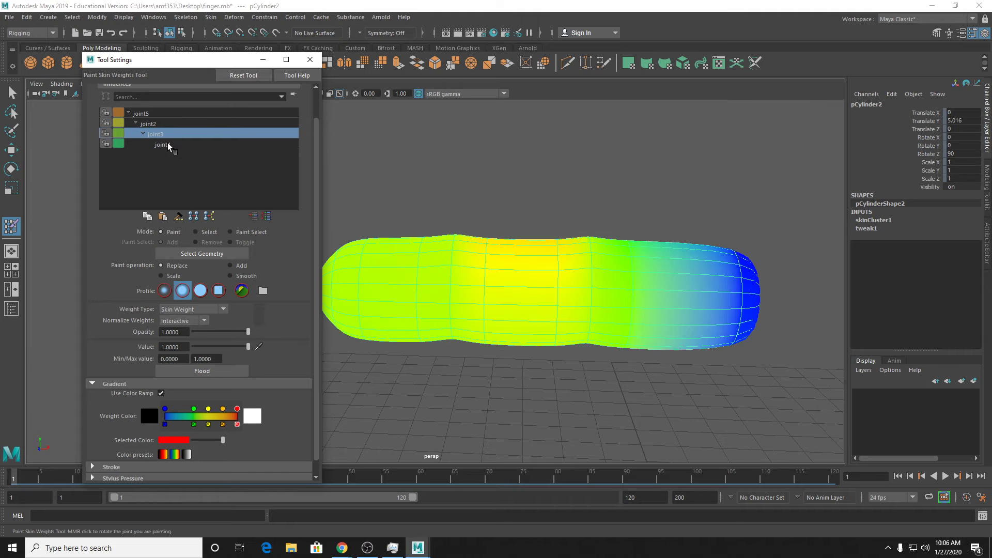
pyautogui.click(163, 144)
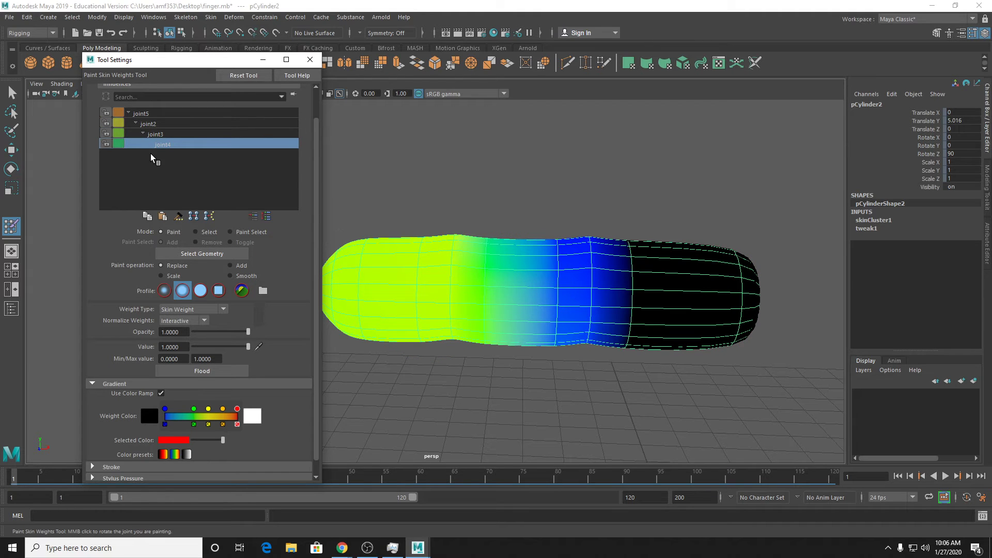
pyautogui.click(154, 112)
# Step: Set the paint operation to Smooth and smooth joint5's weights around the upper finger's base knuckle
pyautogui.keyDown('alt'); pyautogui.moveTo(662, 233); pyautogui.dragTo(593, 230, button='middle'); pyautogui.keyUp('alt')
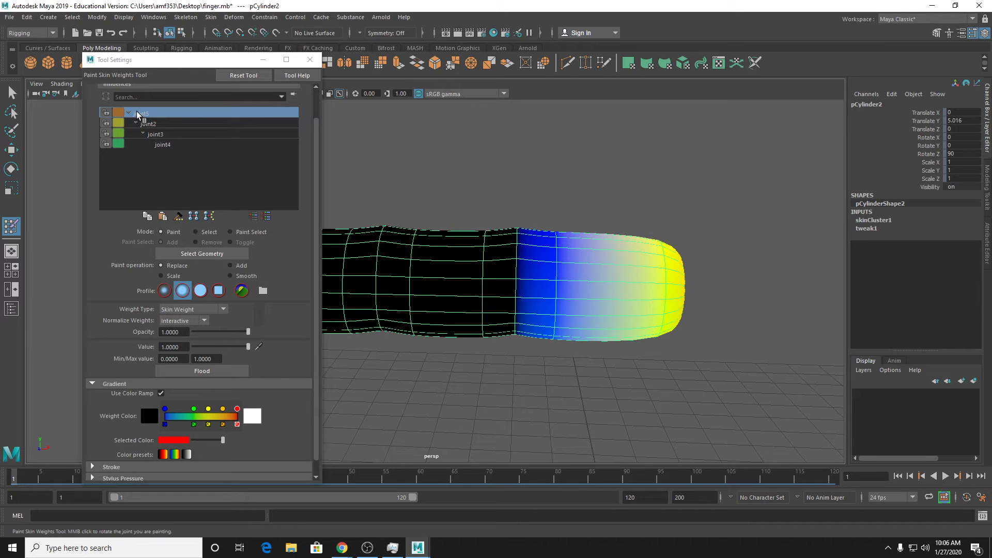
pyautogui.keyDown('alt'); pyautogui.moveTo(447, 262); pyautogui.dragTo(550, 235); pyautogui.keyUp('alt')
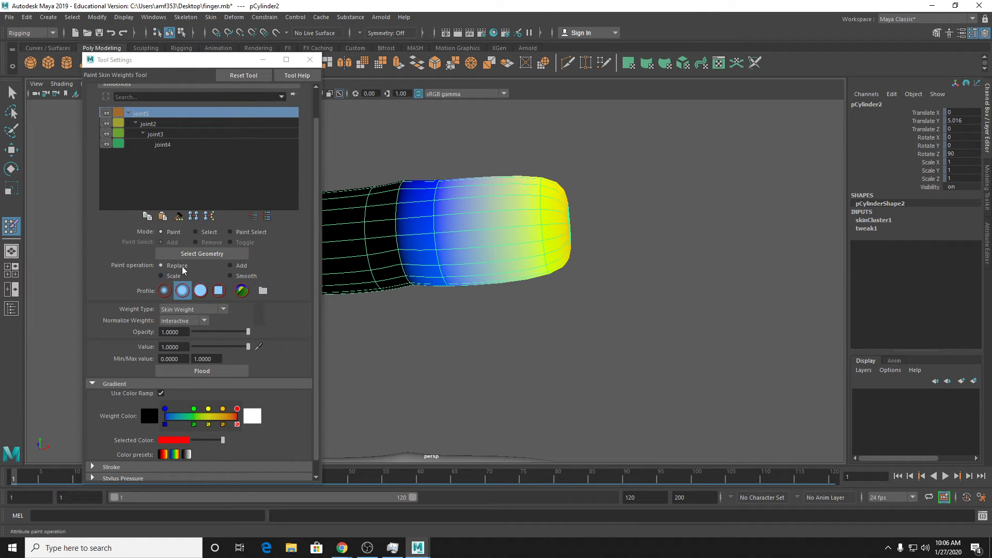
pyautogui.click(252, 276)
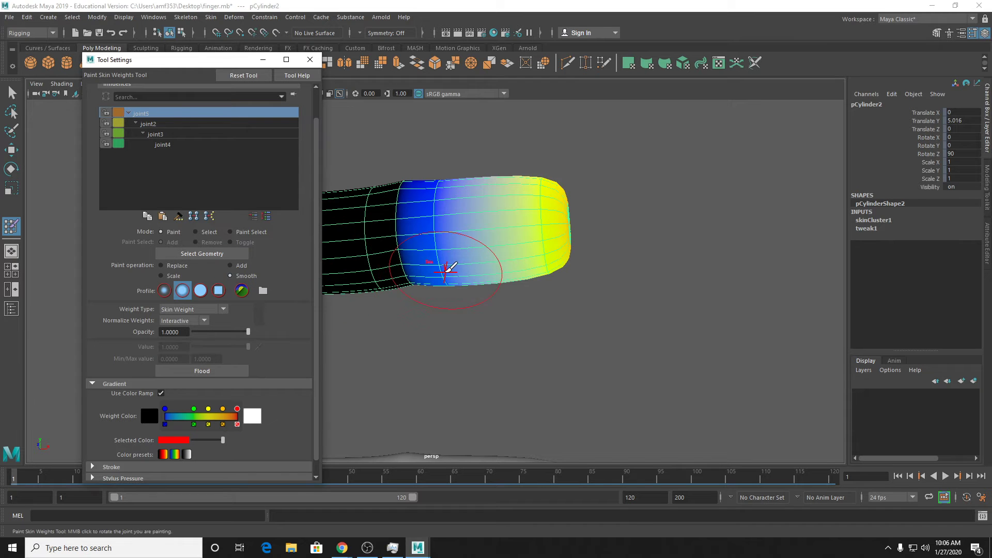
pyautogui.keyDown('alt'); pyautogui.moveTo(442, 266); pyautogui.dragTo(491, 326, button='middle'); pyautogui.keyUp('alt')
pyautogui.moveTo(491, 325); pyautogui.dragTo(472, 287)
pyautogui.moveTo(497, 232)
pyautogui.mouseDown()
pyautogui.moveTo(563, 224)
pyautogui.moveTo(590, 277)
pyautogui.moveTo(592, 338)
pyautogui.moveTo(456, 191)
pyautogui.moveTo(428, 264)
pyautogui.mouseUp()
pyautogui.moveTo(506, 326)
pyautogui.keyDown('alt'); pyautogui.mouseDown()
pyautogui.moveTo(511, 370)
pyautogui.moveTo(449, 421)
pyautogui.moveTo(504, 341)
pyautogui.moveTo(380, 310)
pyautogui.mouseUp(); pyautogui.keyUp('alt')
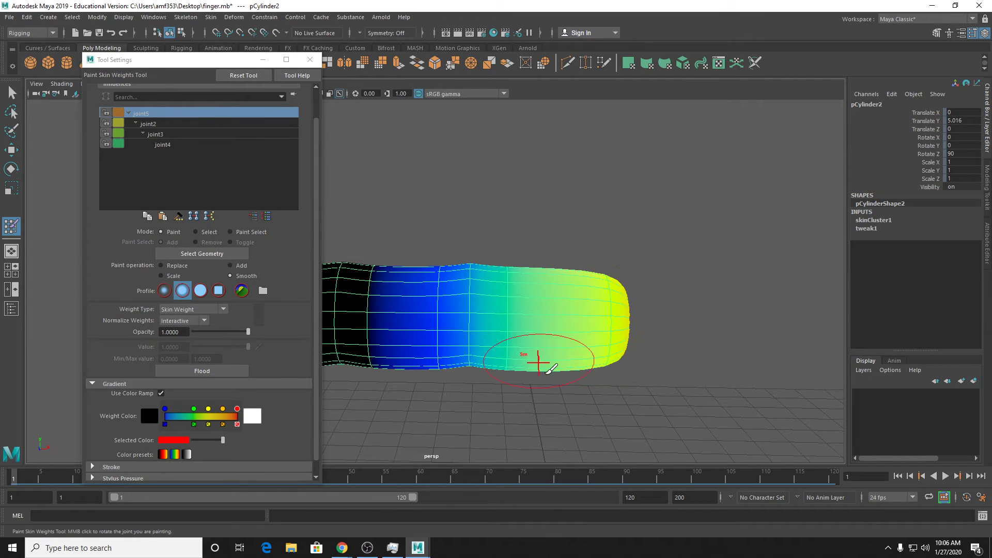
pyautogui.moveTo(554, 352)
pyautogui.keyDown('alt'); pyautogui.mouseDown()
pyautogui.moveTo(538, 303)
pyautogui.moveTo(595, 313)
pyautogui.mouseUp(); pyautogui.keyUp('alt')
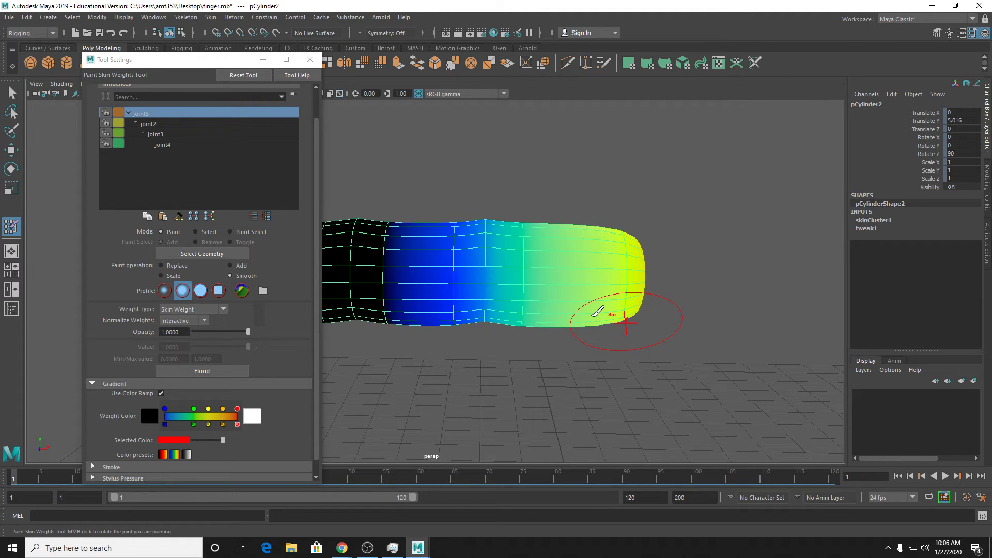
# Step: Set the paint operation to Replace with value 0 and paint away joint5's weights around the finger's base segment
pyautogui.click(166, 267)
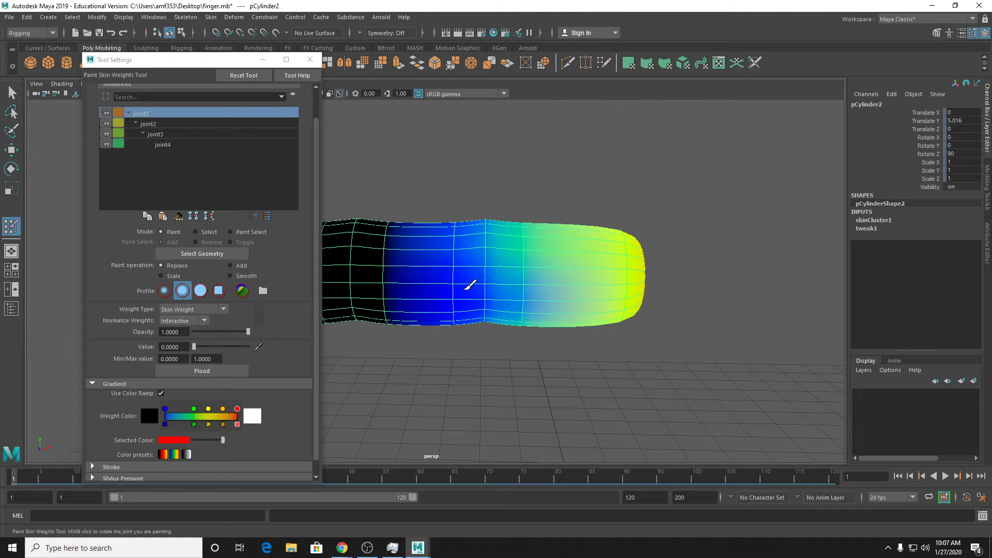
pyautogui.moveTo(470, 284)
pyautogui.mouseDown()
pyautogui.moveTo(483, 215)
pyautogui.moveTo(458, 199)
pyautogui.moveTo(460, 335)
pyautogui.moveTo(483, 216)
pyautogui.moveTo(525, 309)
pyautogui.mouseUp()
pyautogui.moveTo(568, 206)
pyautogui.mouseDown()
pyautogui.moveTo(626, 288)
pyautogui.moveTo(640, 347)
pyautogui.moveTo(635, 237)
pyautogui.moveTo(618, 224)
pyautogui.mouseUp()
pyautogui.moveTo(637, 327)
pyautogui.keyDown('alt'); pyautogui.mouseDown()
pyautogui.moveTo(472, 346)
pyautogui.moveTo(635, 321)
pyautogui.mouseUp(); pyautogui.keyUp('alt')
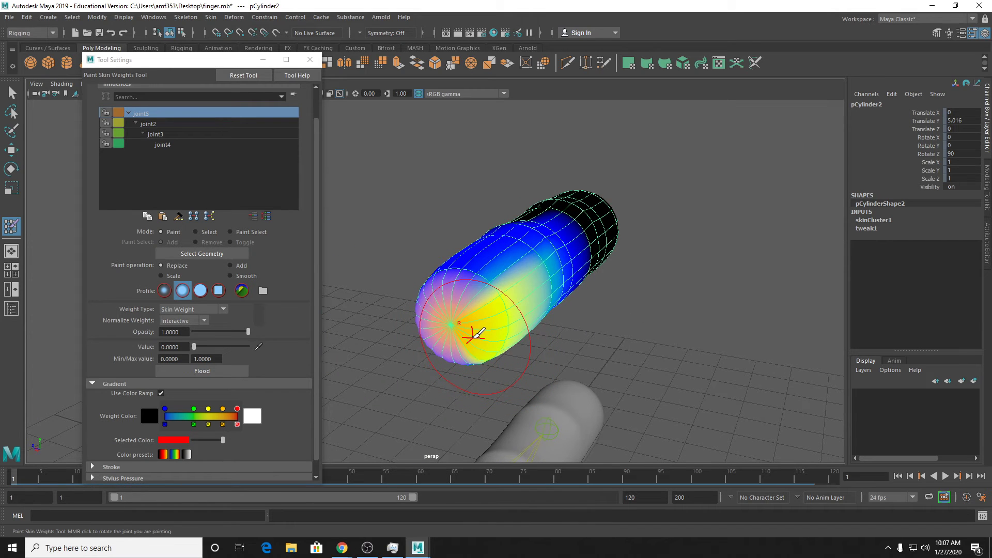
pyautogui.moveTo(473, 334)
pyautogui.mouseDown()
pyautogui.moveTo(449, 325)
pyautogui.moveTo(538, 284)
pyautogui.moveTo(549, 242)
pyautogui.mouseUp()
pyautogui.keyDown('alt'); pyautogui.moveTo(567, 310); pyautogui.dragTo(470, 266); pyautogui.keyUp('alt')
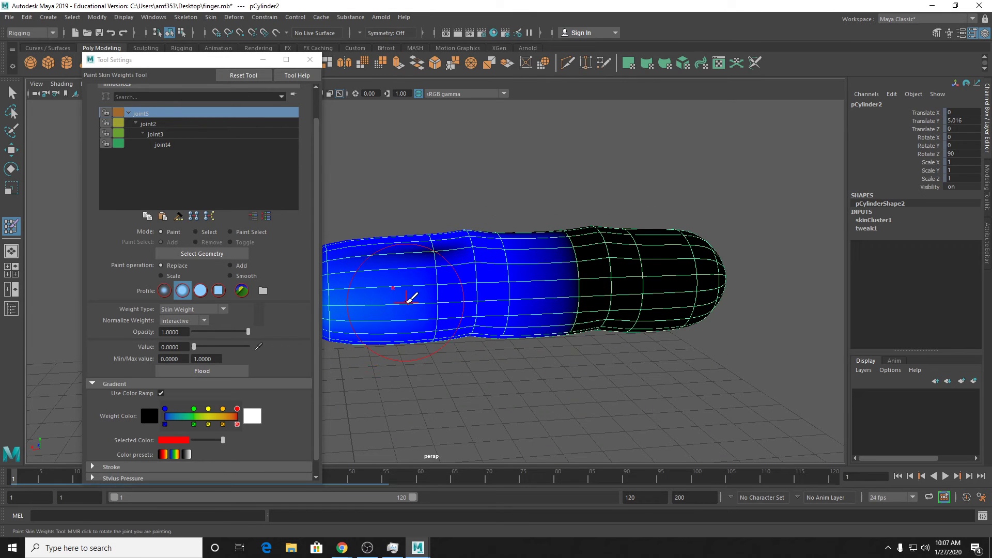
# Step: Choose the solid brush profile and paint out the remaining joint5 weights over the whole upper finger
pyautogui.keyDown('alt'); pyautogui.moveTo(458, 334); pyautogui.dragTo(532, 345, button='middle'); pyautogui.keyUp('alt')
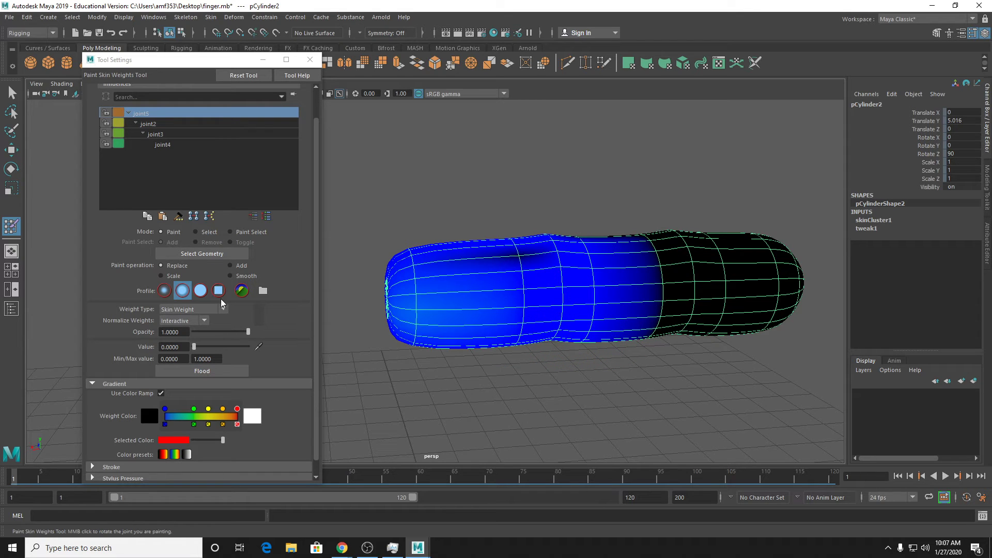
pyautogui.click(204, 291)
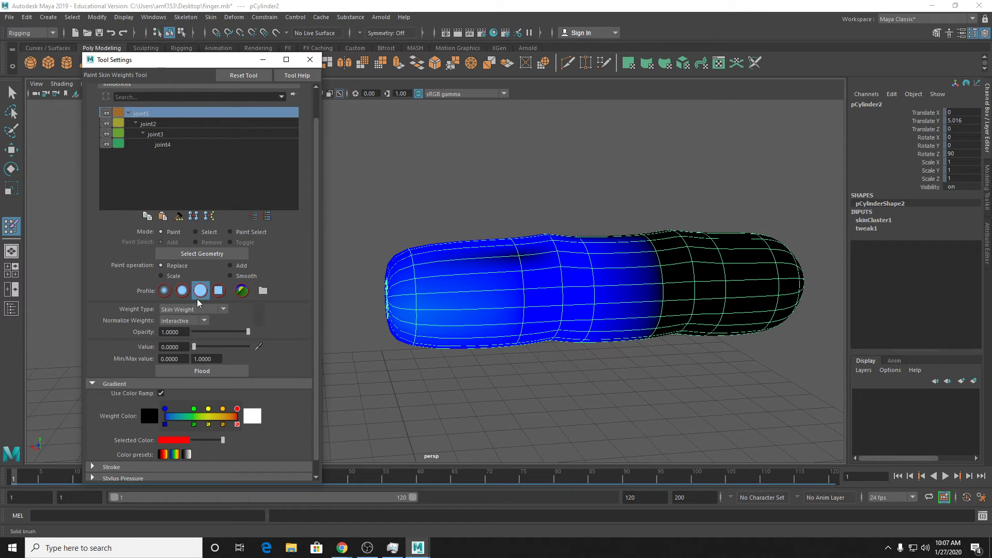
pyautogui.moveTo(518, 279); pyautogui.dragTo(554, 234)
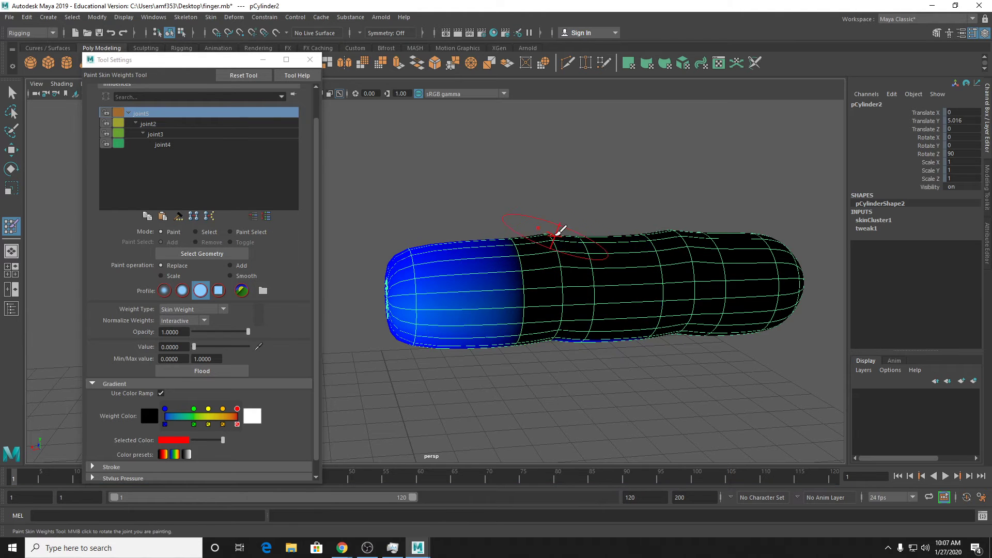
pyautogui.moveTo(587, 378)
pyautogui.keyDown('alt'); pyautogui.mouseDown()
pyautogui.moveTo(562, 221)
pyautogui.moveTo(525, 200)
pyautogui.moveTo(469, 299)
pyautogui.moveTo(401, 133)
pyautogui.moveTo(413, 297)
pyautogui.mouseUp(); pyautogui.keyUp('alt')
pyautogui.keyDown('alt'); pyautogui.moveTo(389, 167); pyautogui.dragTo(648, 250); pyautogui.keyUp('alt')
pyautogui.keyDown('alt'); pyautogui.moveTo(435, 253); pyautogui.dragTo(564, 300, button='middle'); pyautogui.keyUp('alt')
pyautogui.moveTo(511, 225)
pyautogui.mouseDown()
pyautogui.moveTo(541, 270)
pyautogui.moveTo(545, 328)
pyautogui.moveTo(505, 284)
pyautogui.moveTo(485, 286)
pyautogui.mouseUp()
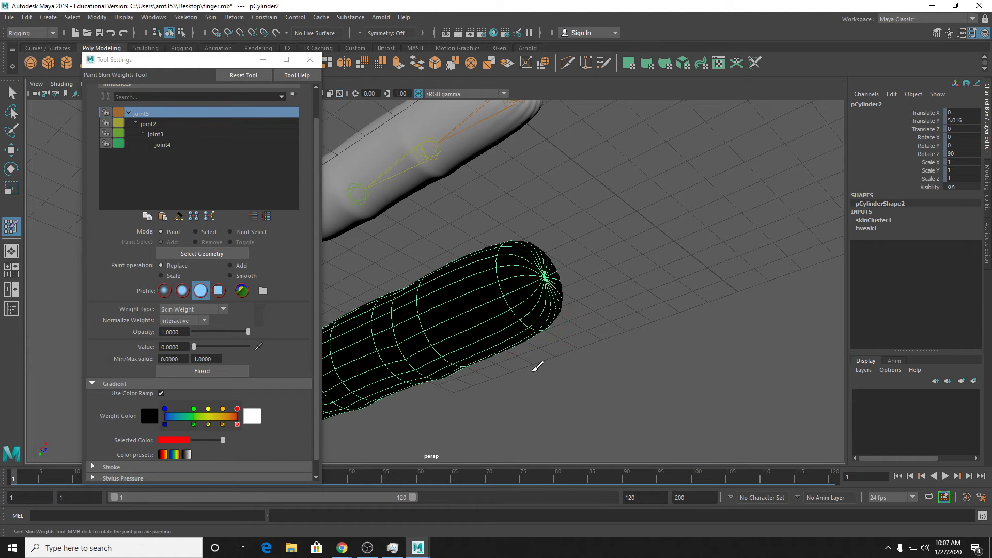
# Step: Check the painted finger from all sides, scrub through frames 31 and 15 to examine its bending, and return to frame 1
pyautogui.keyDown('alt'); pyautogui.moveTo(522, 304); pyautogui.dragTo(520, 330); pyautogui.keyUp('alt')
pyautogui.keyDown('alt'); pyautogui.moveTo(520, 329); pyautogui.dragTo(629, 304, button='middle'); pyautogui.keyUp('alt')
pyautogui.keyDown('alt'); pyautogui.moveTo(609, 274); pyautogui.dragTo(640, 339); pyautogui.keyUp('alt')
pyautogui.keyDown('alt'); pyautogui.moveTo(553, 155); pyautogui.dragTo(552, 286); pyautogui.keyUp('alt')
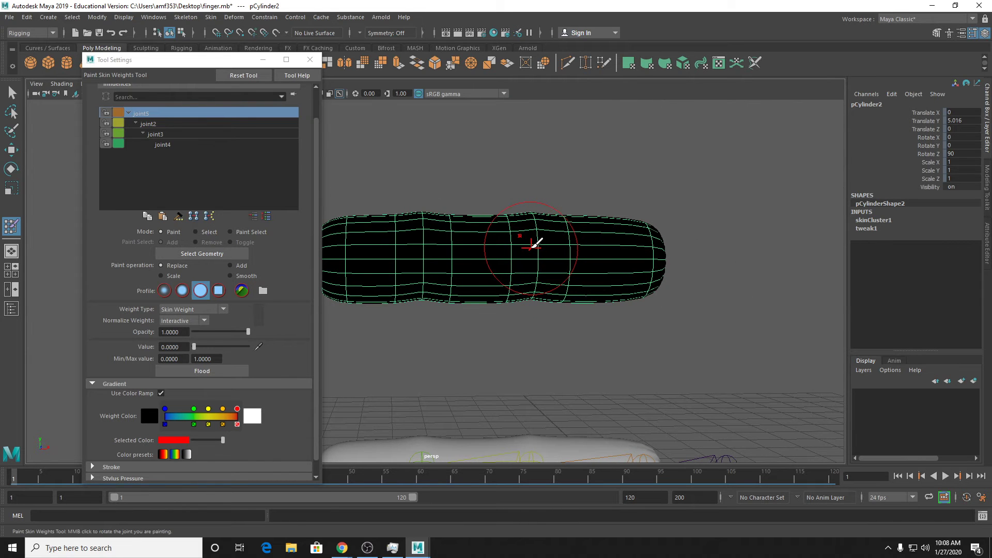
pyautogui.keyDown('alt'); pyautogui.moveTo(349, 243); pyautogui.dragTo(518, 241, button='middle'); pyautogui.keyUp('alt')
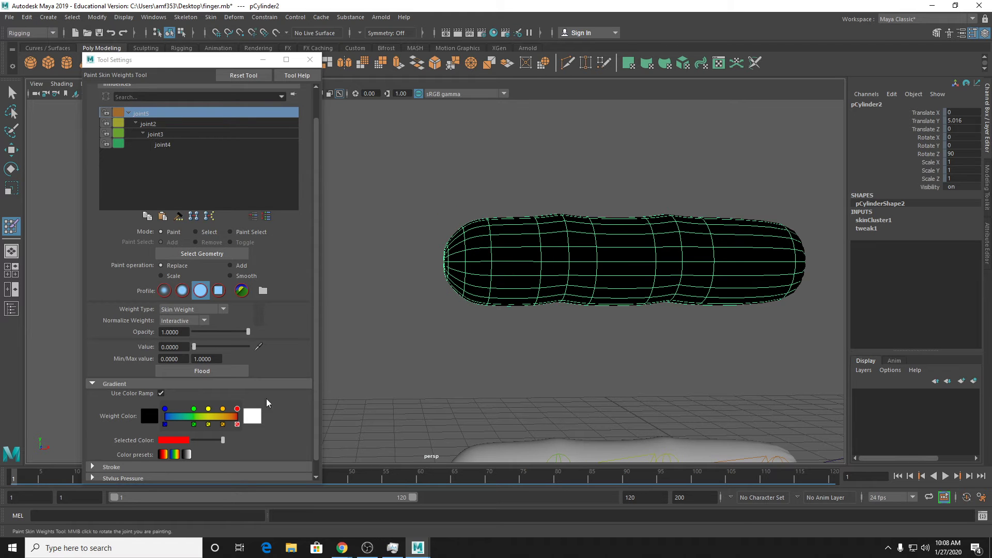
pyautogui.moveTo(45, 485); pyautogui.dragTo(223, 484)
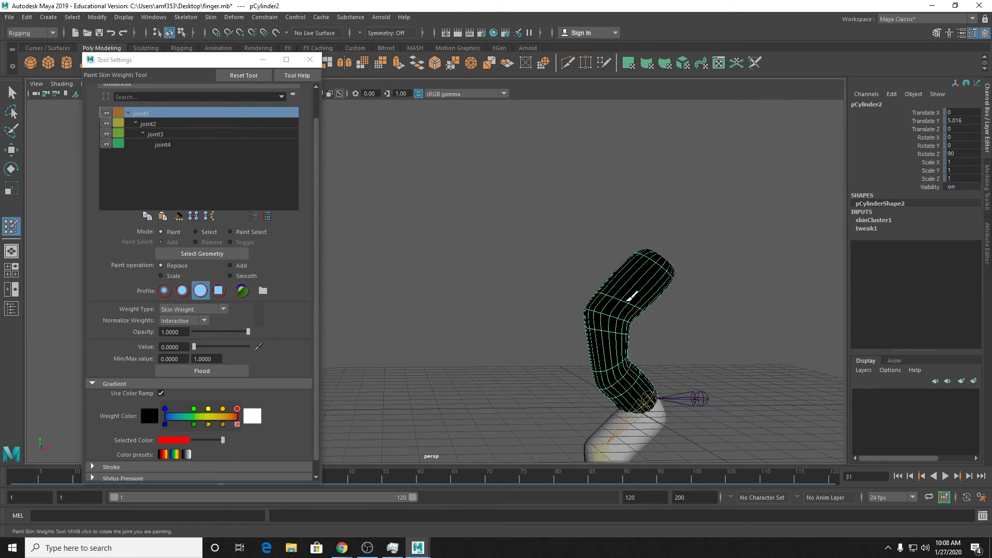
pyautogui.keyDown('alt'); pyautogui.moveTo(624, 313); pyautogui.dragTo(610, 306); pyautogui.keyUp('alt')
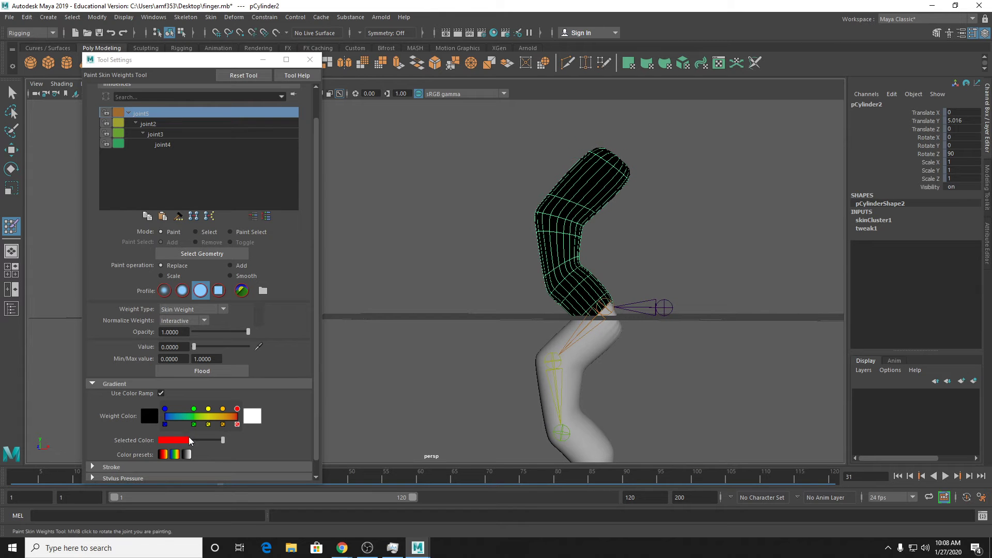
pyautogui.moveTo(66, 477); pyautogui.dragTo(110, 478)
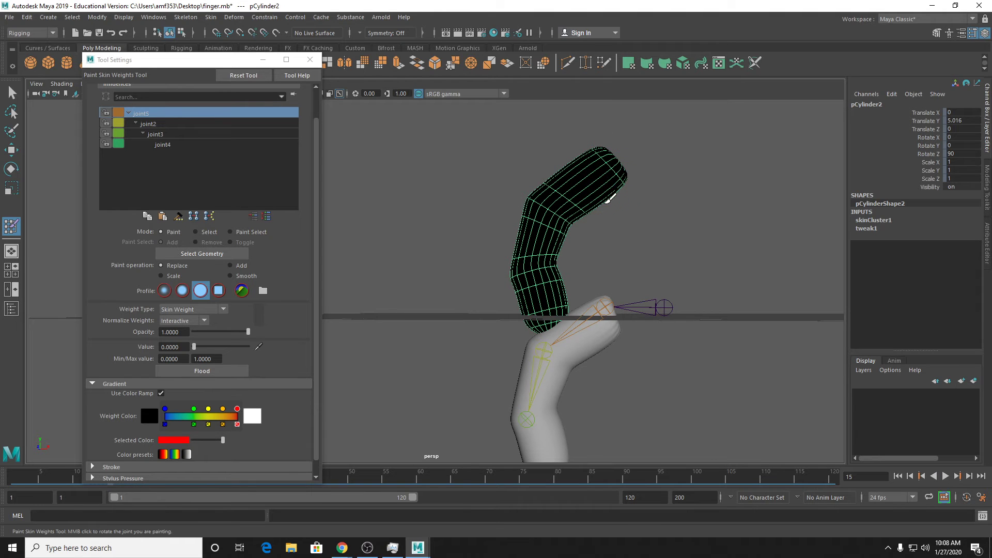
pyautogui.click(13, 478)
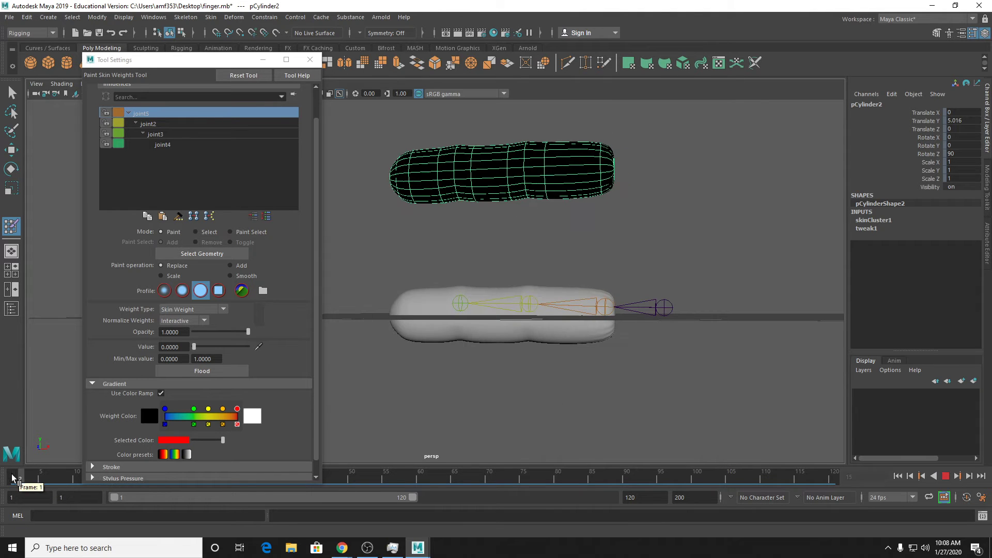
# Step: Display joint4's influence on the upper finger and examine how its weights spread from the fingertip
pyautogui.click(179, 147)
pyautogui.keyDown('alt'); pyautogui.moveTo(416, 185); pyautogui.dragTo(527, 284, button='middle'); pyautogui.keyUp('alt')
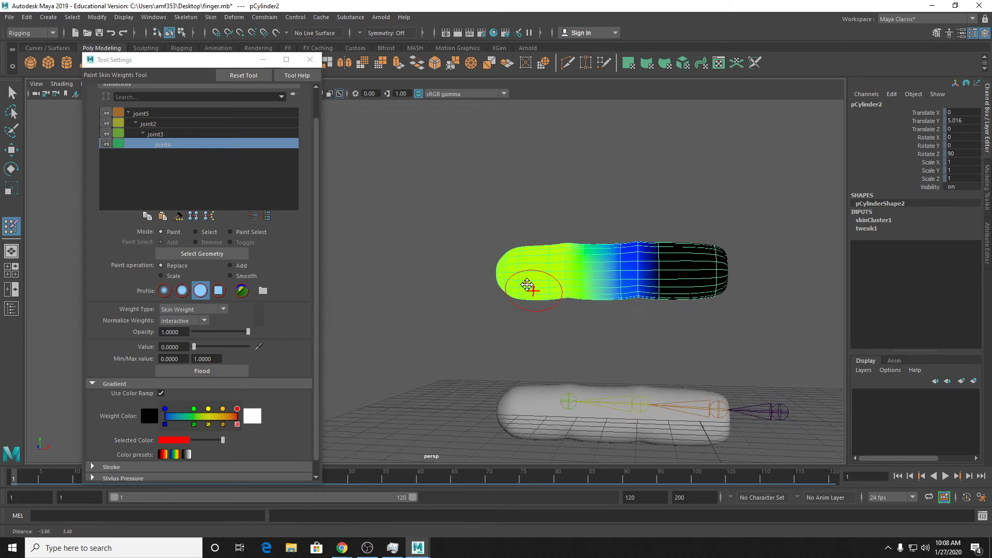
pyautogui.scroll(5, 538, 282)
pyautogui.keyDown('alt'); pyautogui.moveTo(554, 279); pyautogui.dragTo(571, 313); pyautogui.keyUp('alt')
pyautogui.keyDown('alt'); pyautogui.moveTo(572, 311); pyautogui.dragTo(481, 315, button='middle'); pyautogui.keyUp('alt')
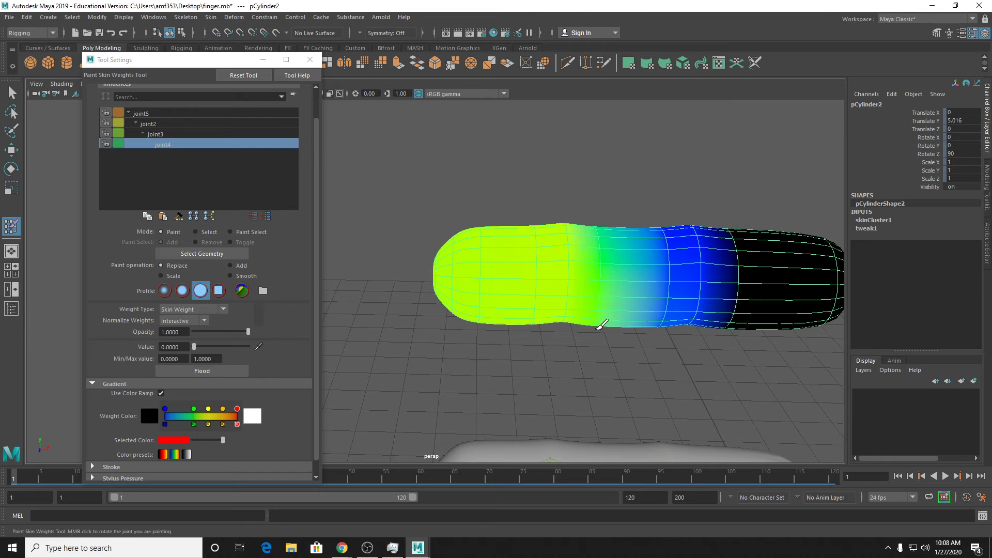
pyautogui.keyDown('alt'); pyautogui.moveTo(596, 329); pyautogui.dragTo(601, 306); pyautogui.keyUp('alt')
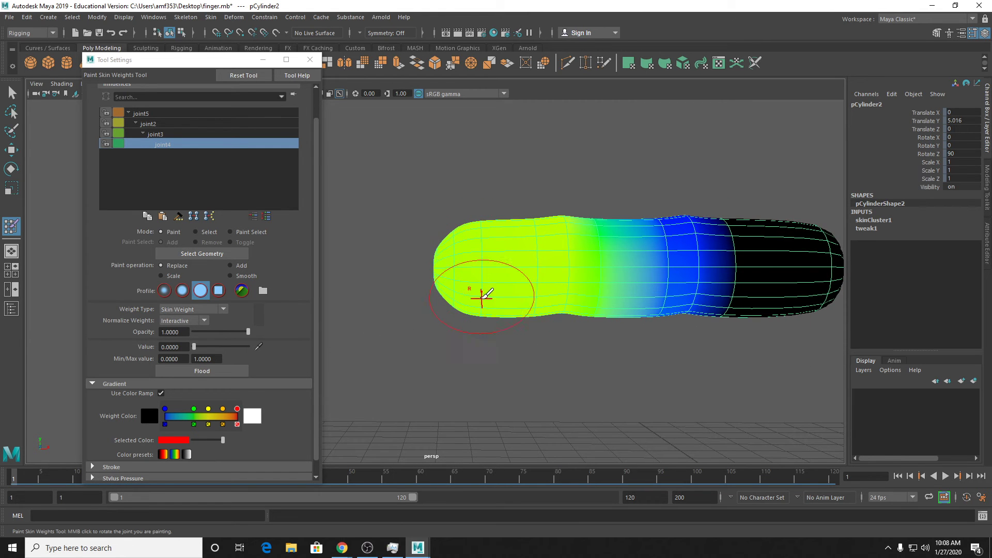
# Step: Select joint3's influence and paint its weights out of the upper finger's tip with Replace at value 0
pyautogui.click(158, 135)
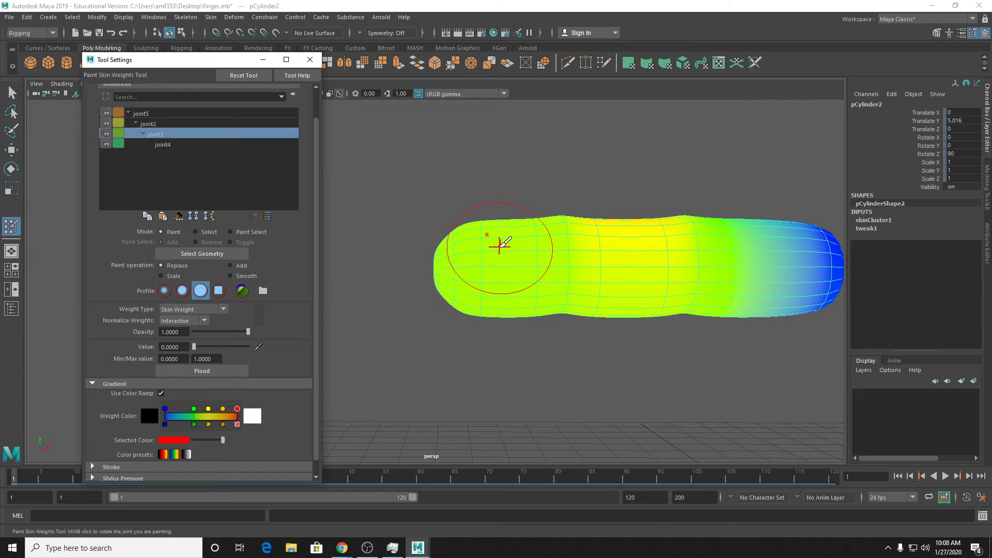
pyautogui.keyDown('alt'); pyautogui.moveTo(625, 248); pyautogui.dragTo(587, 254, button='middle'); pyautogui.keyUp('alt')
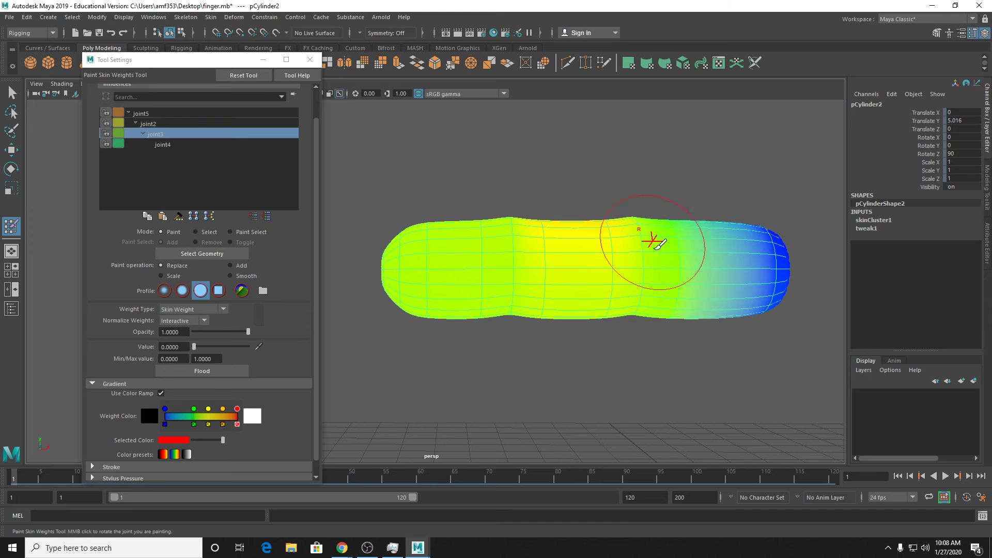
pyautogui.keyDown('alt'); pyautogui.moveTo(655, 287); pyautogui.dragTo(637, 276); pyautogui.keyUp('alt')
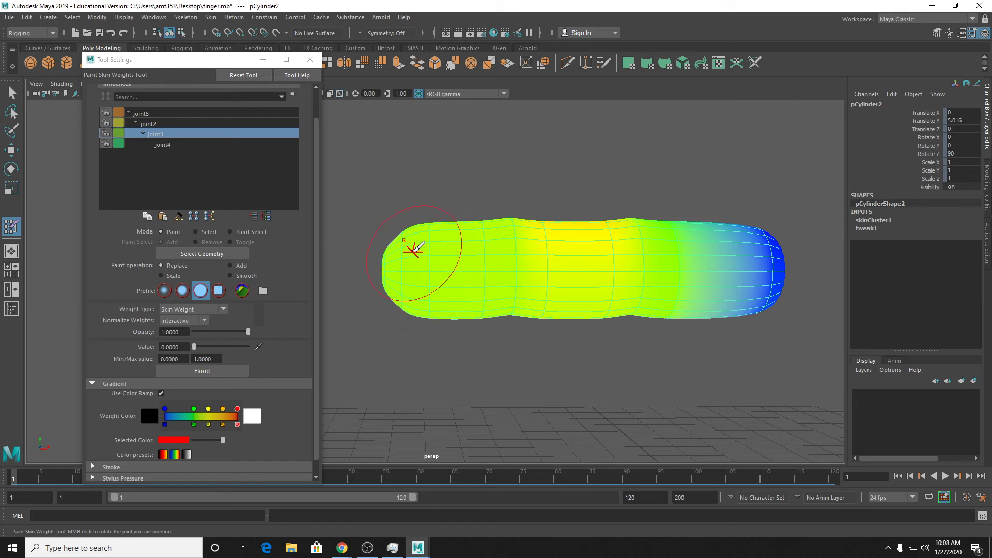
pyautogui.moveTo(416, 249)
pyautogui.mouseDown()
pyautogui.moveTo(423, 275)
pyautogui.moveTo(549, 288)
pyautogui.moveTo(429, 269)
pyautogui.moveTo(527, 312)
pyautogui.moveTo(516, 305)
pyautogui.mouseUp()
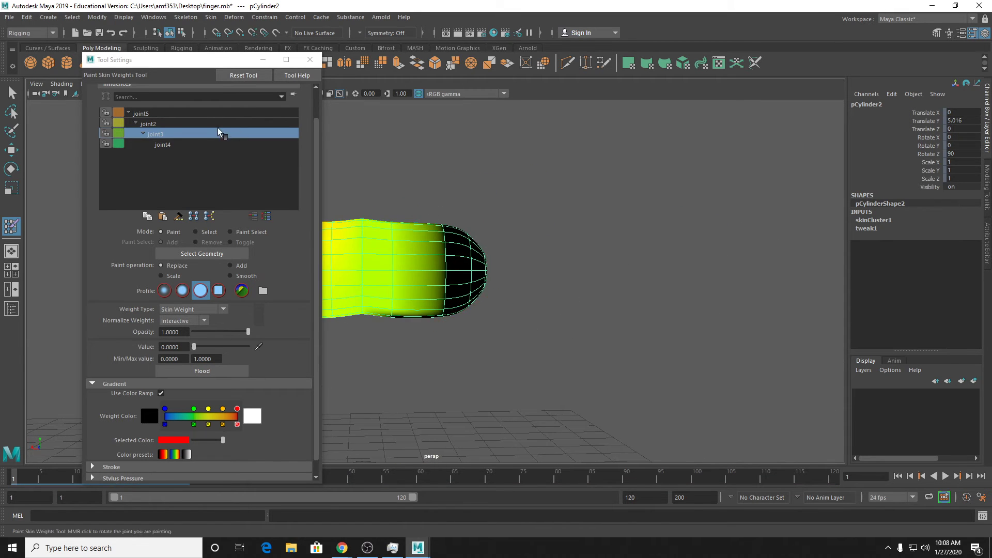
# Step: Select joint4's influence, set the value to 1, and paint full weight over the upper finger's tip
pyautogui.click(164, 145)
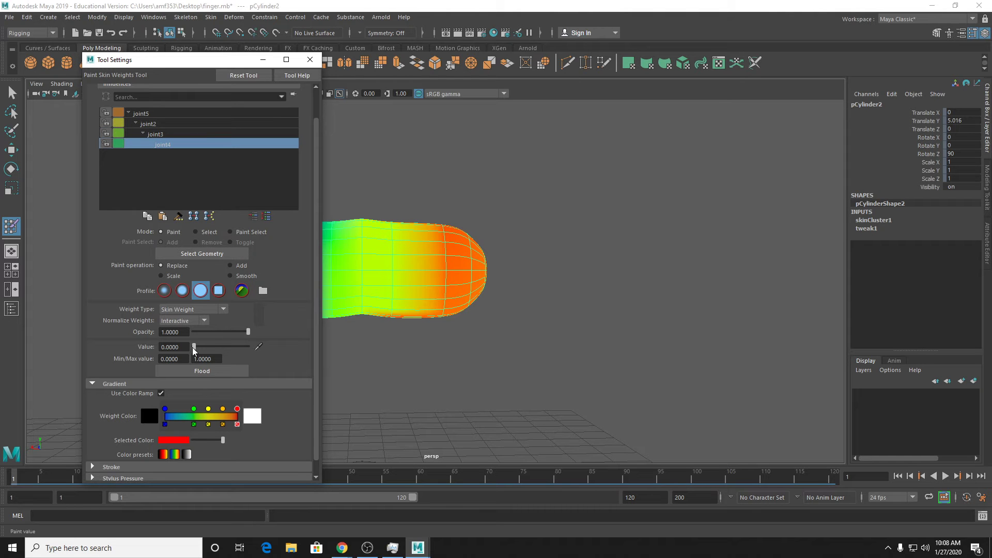
pyautogui.moveTo(454, 247); pyautogui.dragTo(470, 311)
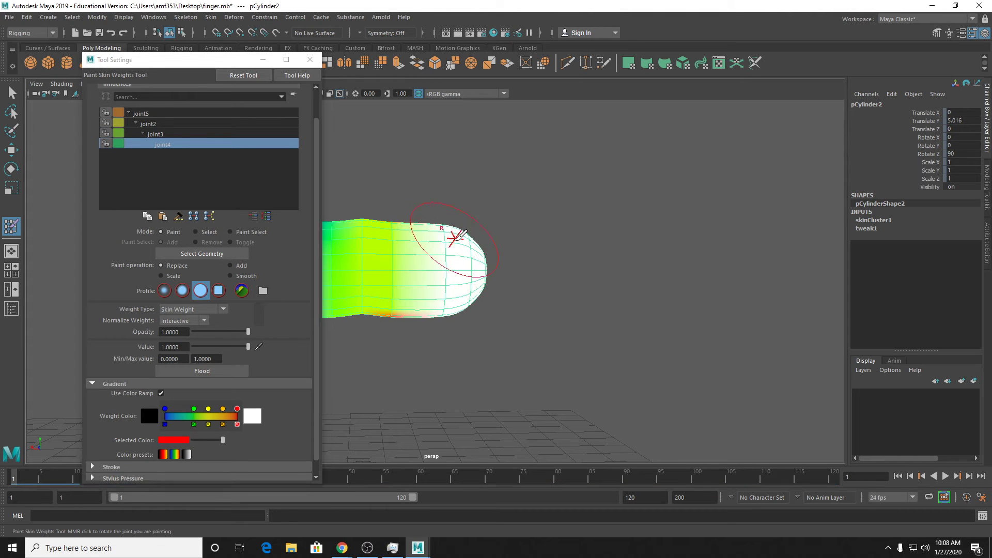
pyautogui.moveTo(478, 190)
pyautogui.keyDown('alt'); pyautogui.mouseDown()
pyautogui.moveTo(454, 332)
pyautogui.moveTo(448, 277)
pyautogui.mouseUp(); pyautogui.keyUp('alt')
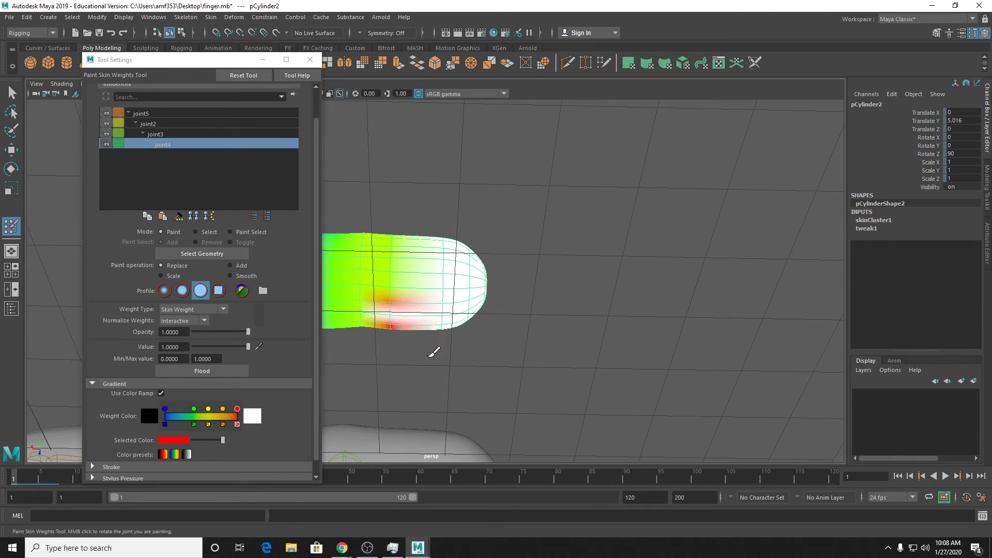
pyautogui.moveTo(432, 353)
pyautogui.keyDown('alt'); pyautogui.mouseDown()
pyautogui.moveTo(456, 305)
pyautogui.moveTo(628, 316)
pyautogui.moveTo(525, 228)
pyautogui.moveTo(516, 288)
pyautogui.moveTo(525, 299)
pyautogui.moveTo(434, 244)
pyautogui.moveTo(505, 270)
pyautogui.moveTo(496, 261)
pyautogui.mouseUp(); pyautogui.keyUp('alt')
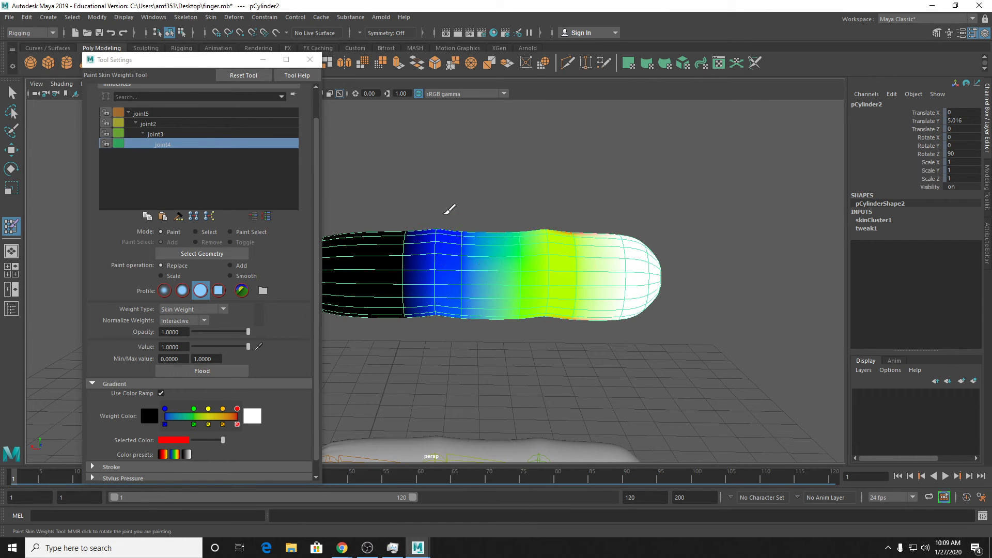
# Step: Undo the stray stroke, set the value to 0, and paint out joint4's weights around the knuckle nearest the finger's base
pyautogui.moveTo(444, 214); pyautogui.dragTo(443, 334)
pyautogui.hotkey('ctrl', 'z')
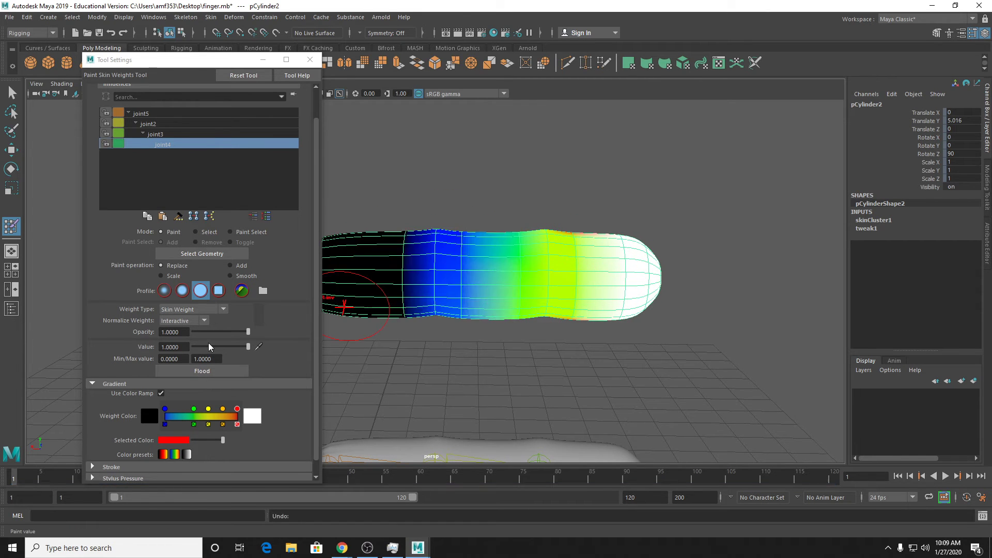
pyautogui.moveTo(210, 346); pyautogui.dragTo(190, 347)
pyautogui.moveTo(465, 236); pyautogui.dragTo(441, 302)
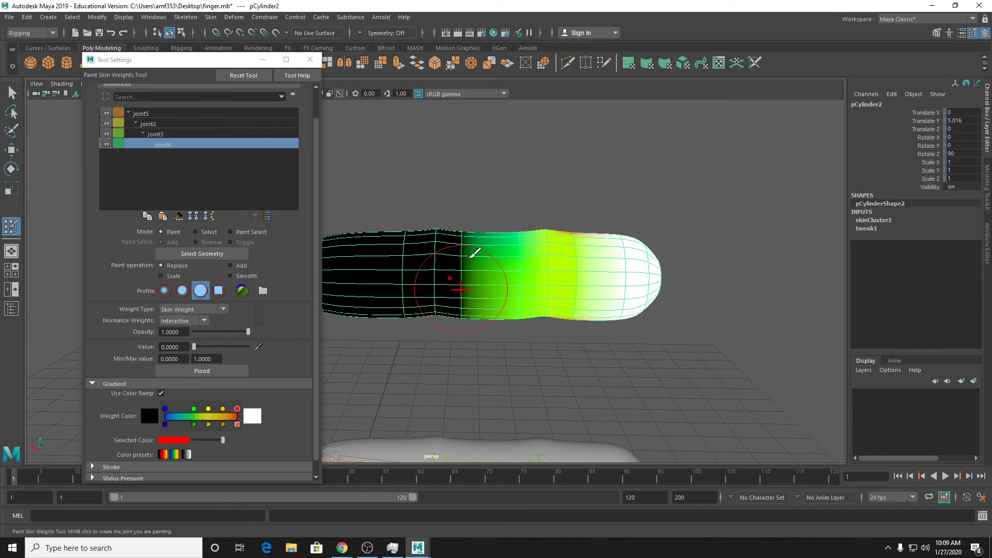
pyautogui.keyDown('alt'); pyautogui.moveTo(475, 252); pyautogui.dragTo(494, 332); pyautogui.keyUp('alt')
pyautogui.keyDown('alt'); pyautogui.moveTo(498, 283); pyautogui.dragTo(481, 237); pyautogui.keyUp('alt')
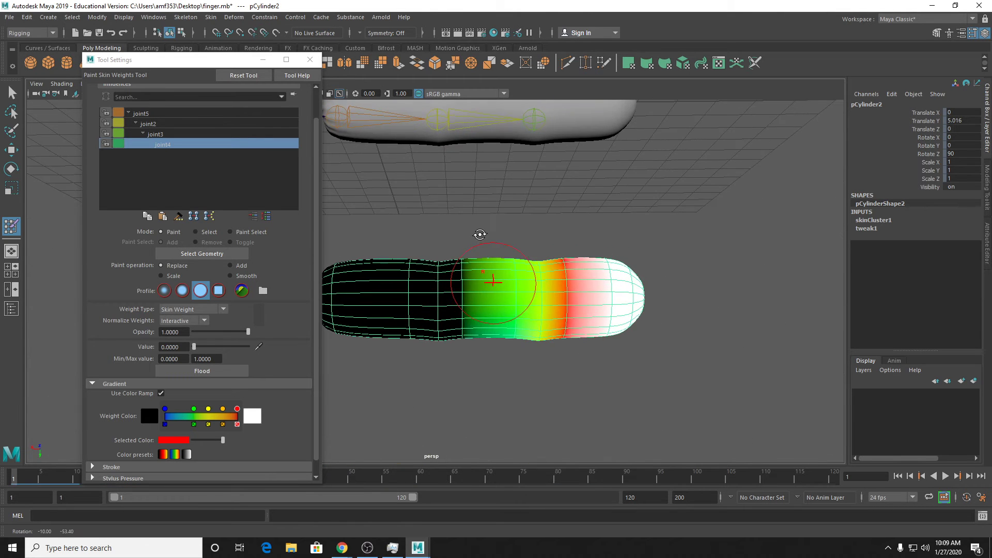
# Step: Display joint3's influence and scrub to frame 24 to examine how the painted upper finger bends beside the lower one
pyautogui.click(155, 134)
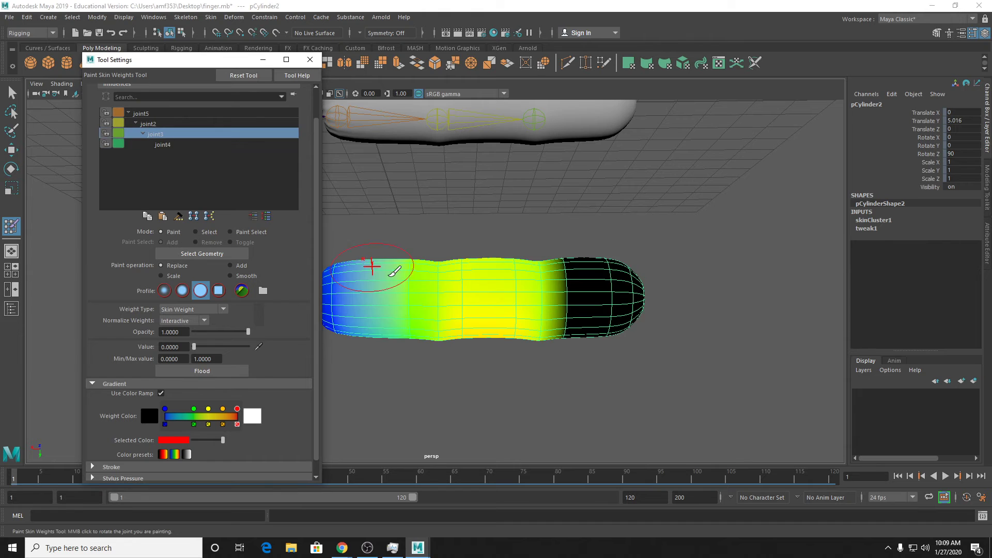
pyautogui.keyDown('alt'); pyautogui.moveTo(372, 265); pyautogui.dragTo(546, 281, button='middle'); pyautogui.keyUp('alt')
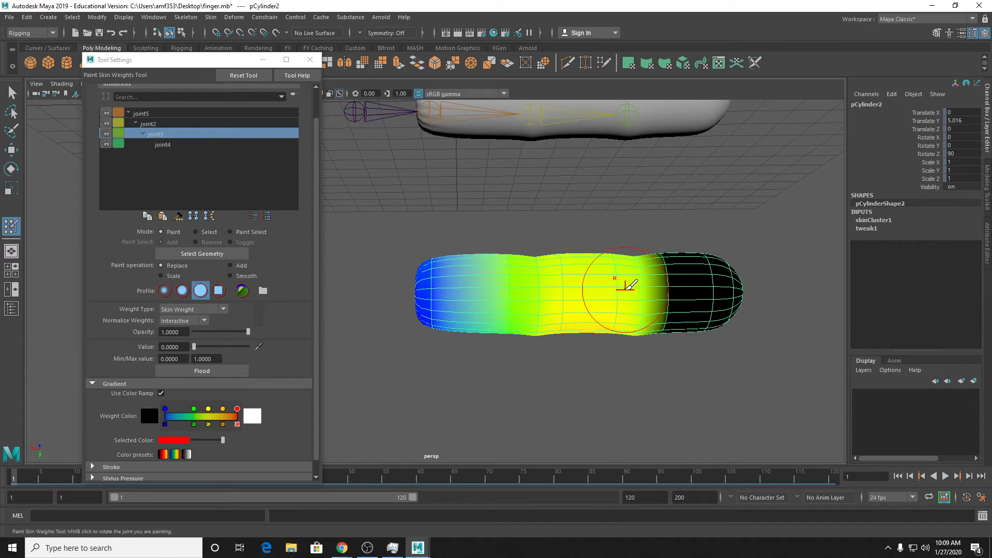
pyautogui.keyDown('alt'); pyautogui.moveTo(634, 284); pyautogui.dragTo(596, 198); pyautogui.keyUp('alt')
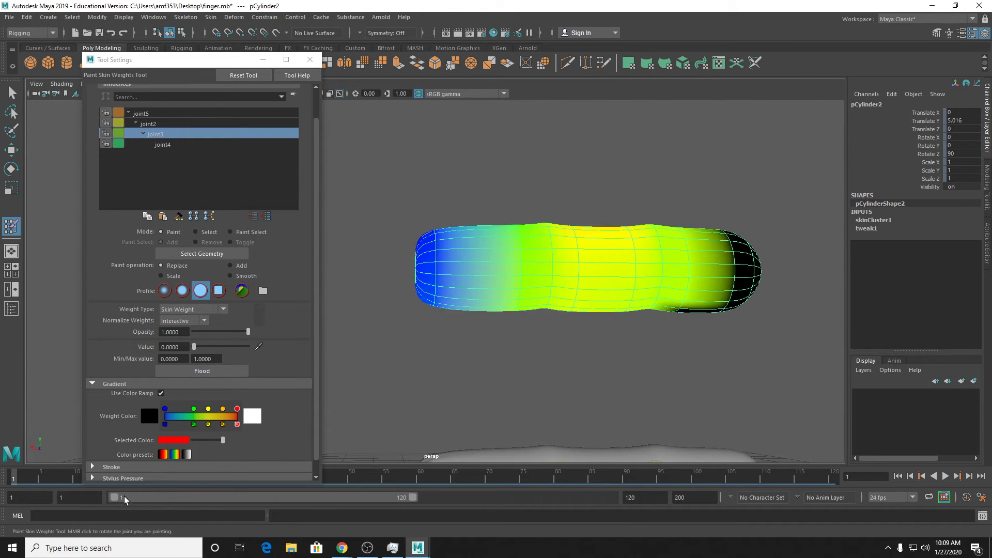
pyautogui.moveTo(172, 67); pyautogui.dragTo(148, 29)
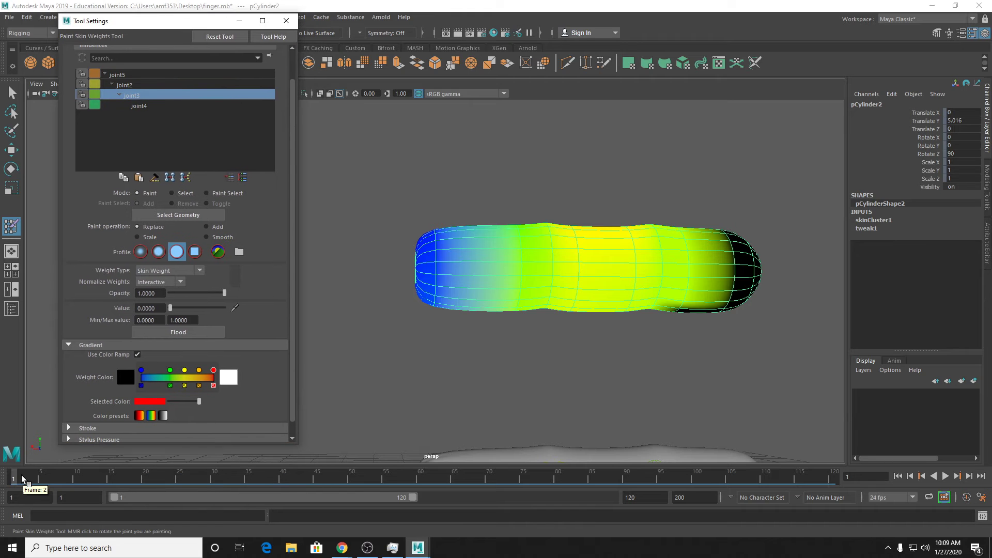
pyautogui.moveTo(29, 478); pyautogui.dragTo(173, 478)
pyautogui.scroll(-5, 540, 276)
pyautogui.keyDown('alt'); pyautogui.moveTo(527, 322); pyautogui.dragTo(616, 208, button='middle'); pyautogui.keyUp('alt')
pyautogui.moveTo(643, 315)
pyautogui.keyDown('alt'); pyautogui.mouseDown()
pyautogui.moveTo(619, 302)
pyautogui.moveTo(432, 358)
pyautogui.mouseUp(); pyautogui.keyUp('alt')
pyautogui.scroll(2, 461, 243)
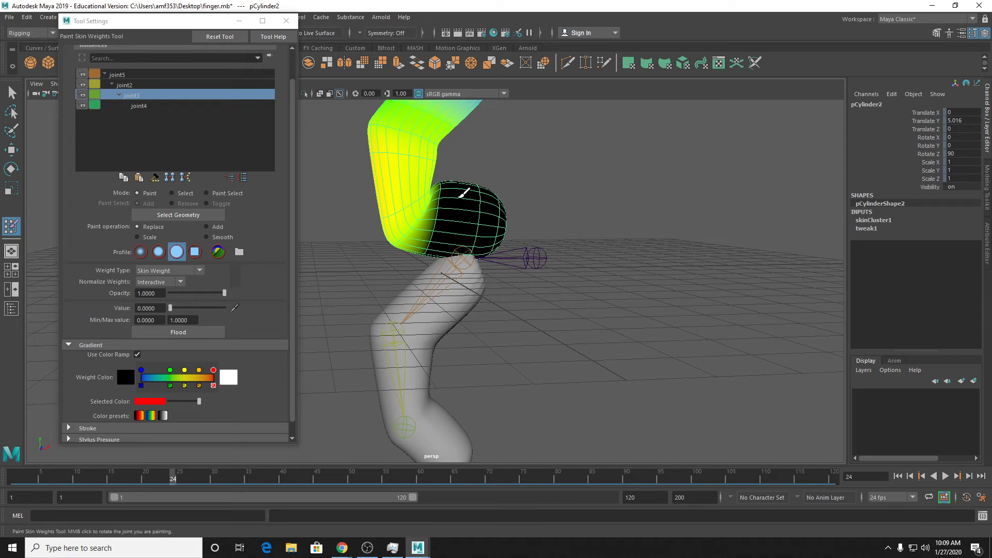
pyautogui.keyDown('alt'); pyautogui.moveTo(437, 204); pyautogui.dragTo(467, 252, button='middle'); pyautogui.keyUp('alt')
pyautogui.keyDown('alt'); pyautogui.moveTo(467, 253); pyautogui.dragTo(447, 262); pyautogui.keyUp('alt')
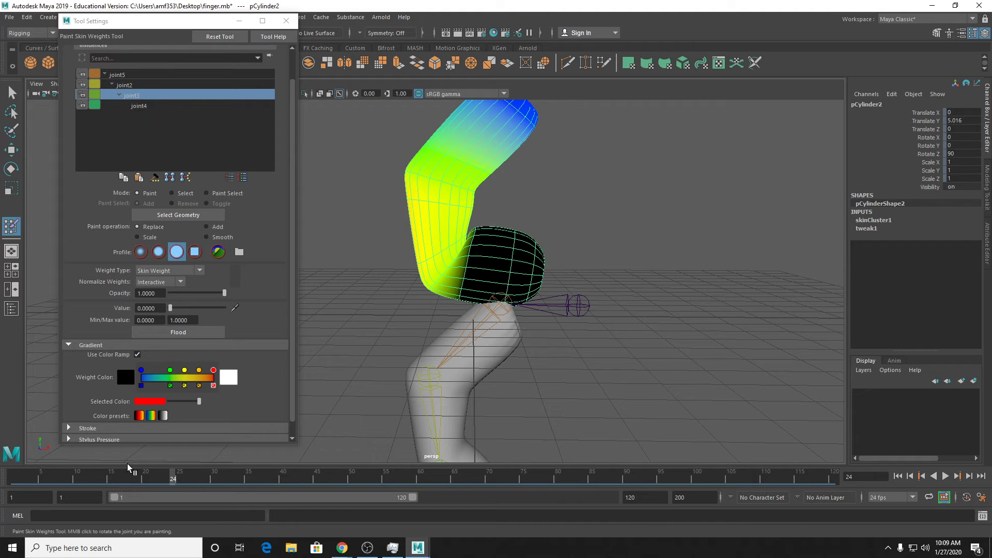
# Step: Go to frame 6 and smooth joint3's weights around the knuckle nearest the fingertip, using the Smooth operation with the soft brush profile
pyautogui.moveTo(155, 476); pyautogui.dragTo(48, 475)
pyautogui.keyDown('alt'); pyautogui.moveTo(559, 228); pyautogui.dragTo(589, 222, button='middle'); pyautogui.keyUp('alt')
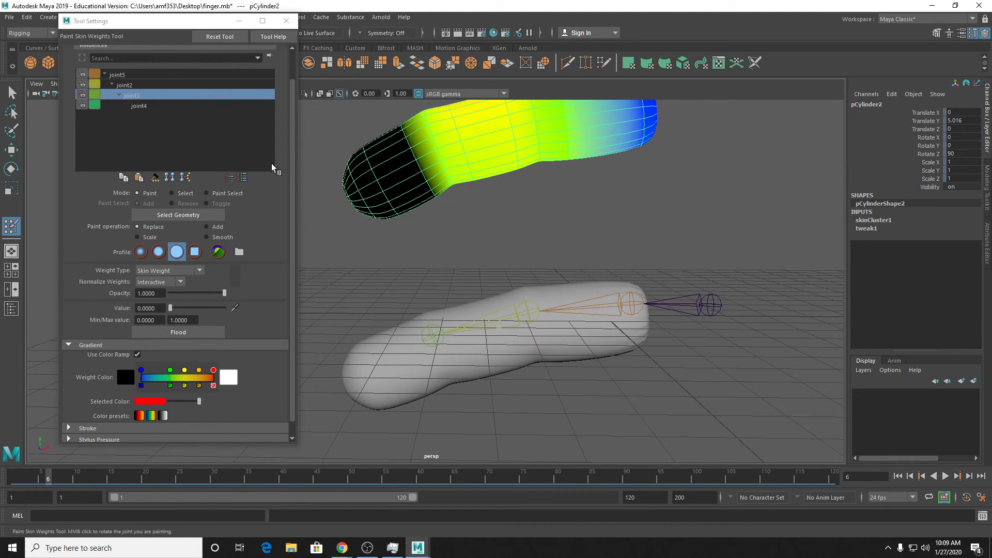
pyautogui.click(207, 236)
pyautogui.click(159, 252)
pyautogui.moveTo(460, 157); pyautogui.dragTo(456, 138)
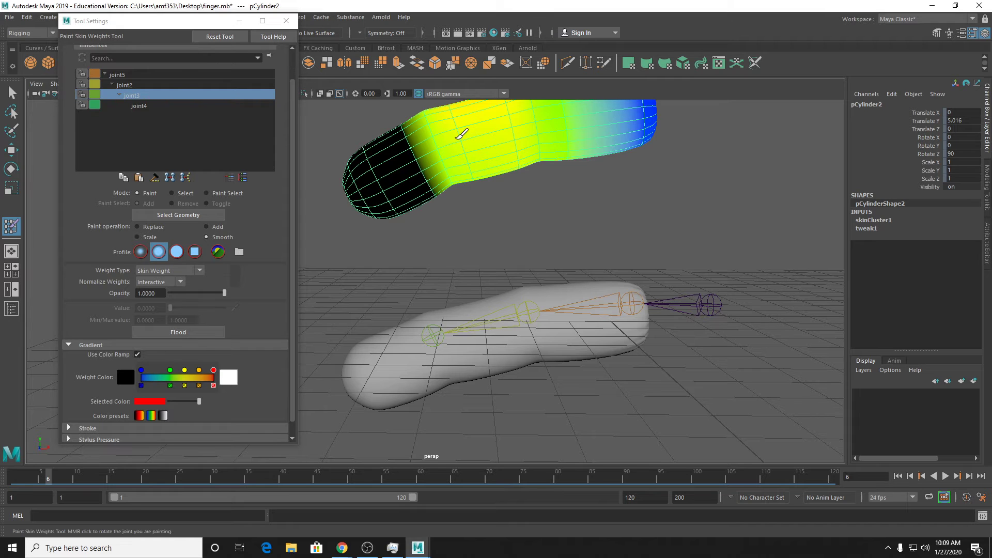
pyautogui.moveTo(471, 186)
pyautogui.mouseDown()
pyautogui.moveTo(454, 126)
pyautogui.moveTo(481, 173)
pyautogui.moveTo(480, 227)
pyautogui.moveTo(433, 153)
pyautogui.mouseUp()
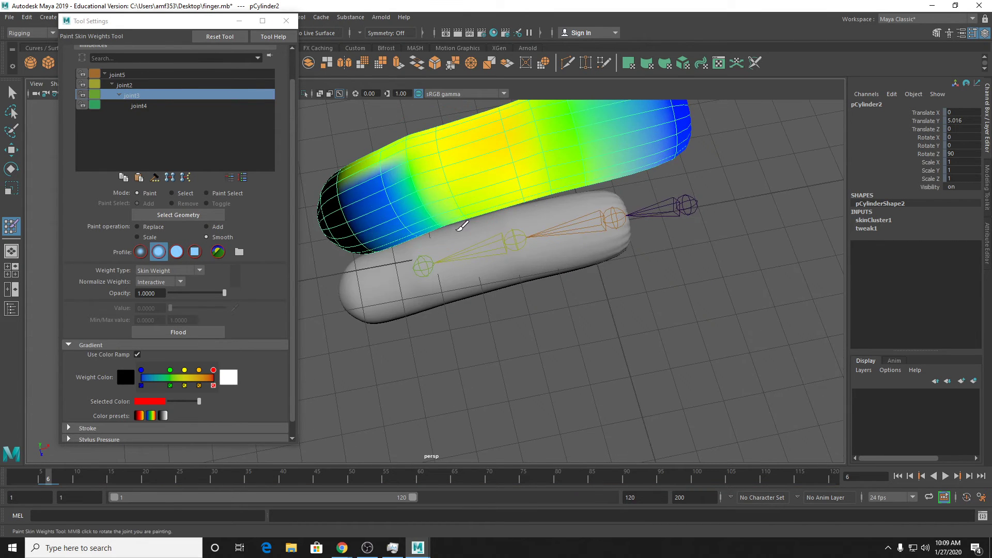
pyautogui.moveTo(460, 215)
pyautogui.keyDown('alt'); pyautogui.mouseDown()
pyautogui.moveTo(450, 119)
pyautogui.moveTo(459, 255)
pyautogui.moveTo(571, 177)
pyautogui.moveTo(560, 355)
pyautogui.mouseUp(); pyautogui.keyUp('alt')
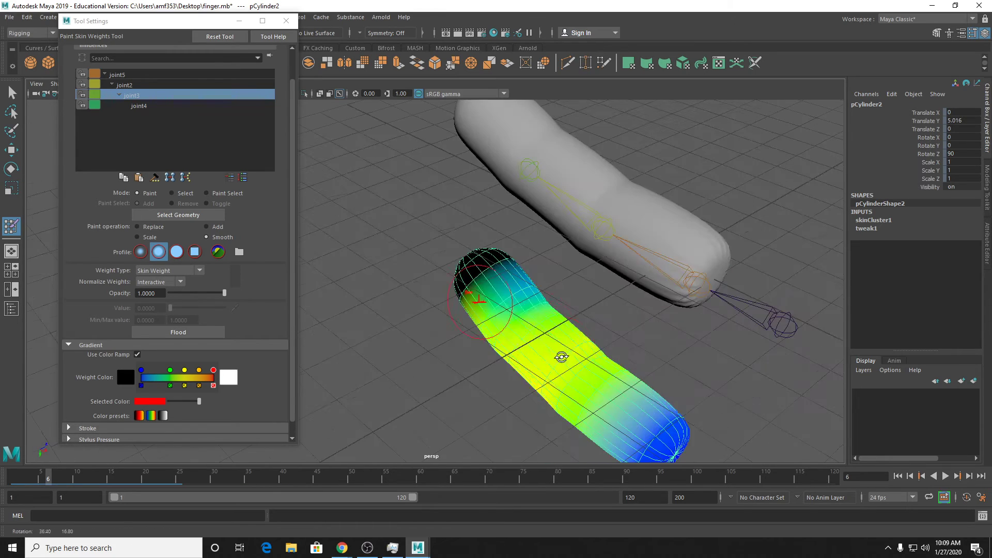
# Step: Scrub to frame 22 and examine the smoothed knuckle's bend from the side
pyautogui.keyDown('alt'); pyautogui.moveTo(487, 343); pyautogui.dragTo(537, 332); pyautogui.keyUp('alt')
pyautogui.moveTo(65, 478); pyautogui.dragTo(159, 474)
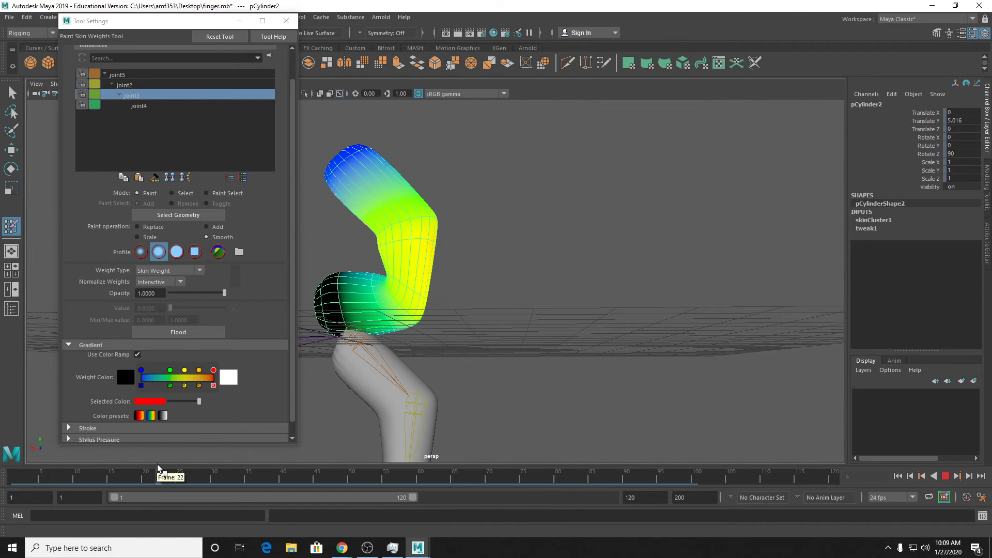
pyautogui.keyDown('alt'); pyautogui.moveTo(433, 312); pyautogui.dragTo(469, 286); pyautogui.keyUp('alt')
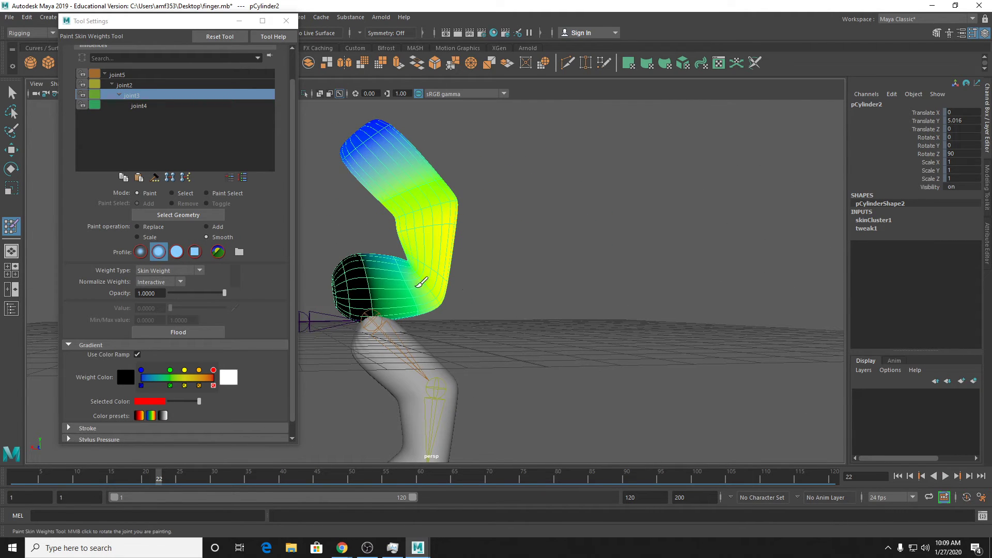
pyautogui.keyDown('alt'); pyautogui.moveTo(443, 316); pyautogui.dragTo(507, 325); pyautogui.keyUp('alt')
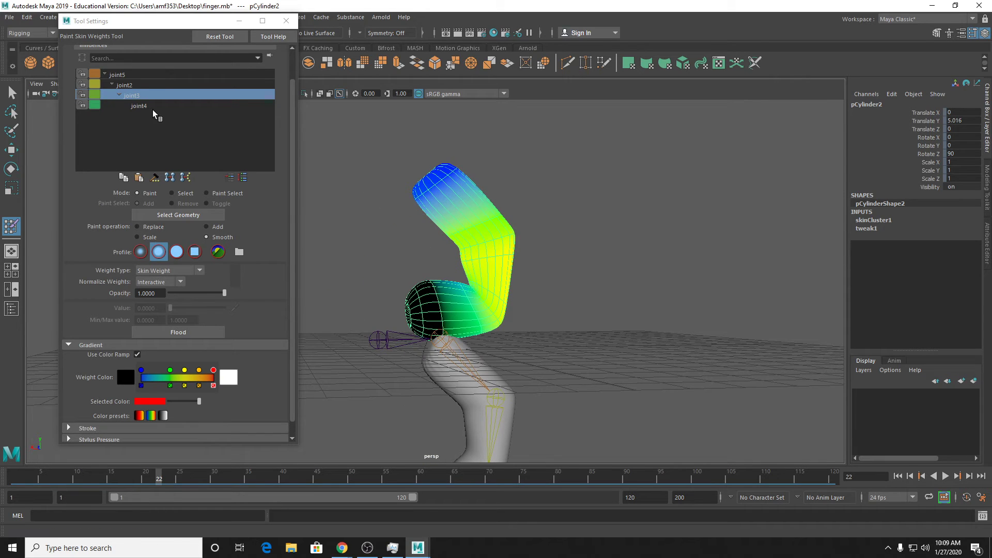
# Step: Select joint2's influence, paint its weights off the fingertip using Replace at value 0 with the solid profile, and return to frame 1
pyautogui.click(126, 85)
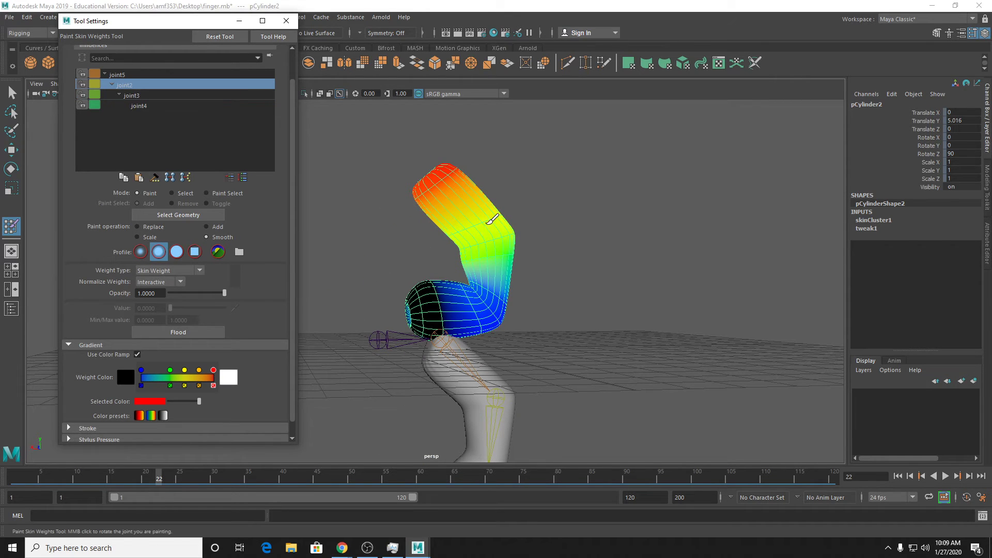
pyautogui.keyDown('alt'); pyautogui.moveTo(492, 220); pyautogui.dragTo(592, 363); pyautogui.keyUp('alt')
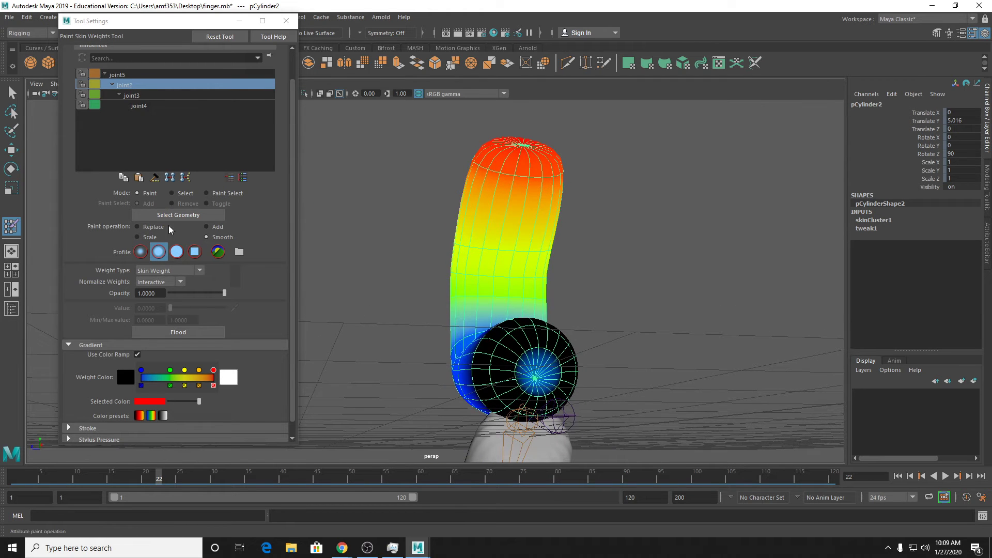
pyautogui.click(137, 227)
pyautogui.click(176, 251)
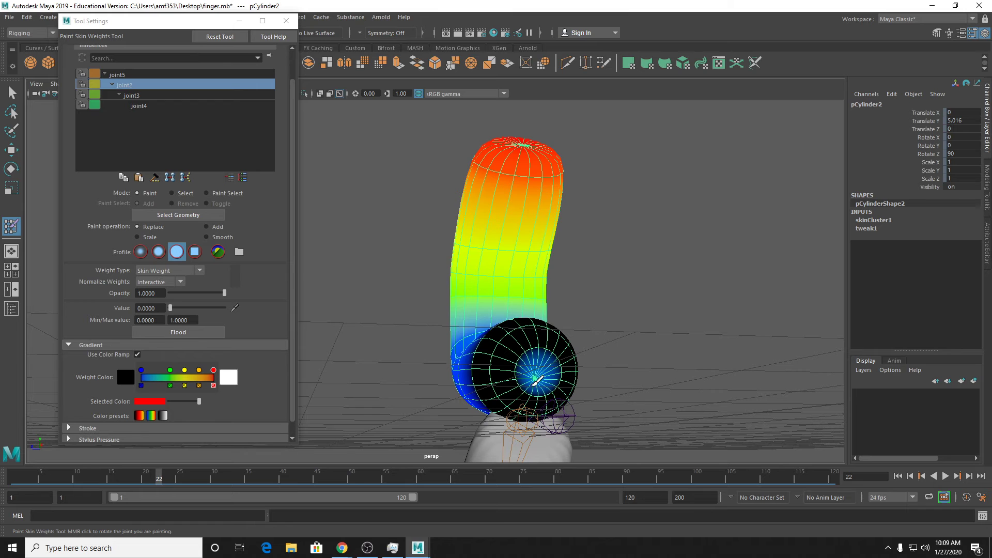
pyautogui.moveTo(559, 370)
pyautogui.keyDown('alt'); pyautogui.mouseDown()
pyautogui.moveTo(436, 376)
pyautogui.moveTo(423, 395)
pyautogui.moveTo(522, 402)
pyautogui.moveTo(499, 397)
pyautogui.mouseUp(); pyautogui.keyUp('alt')
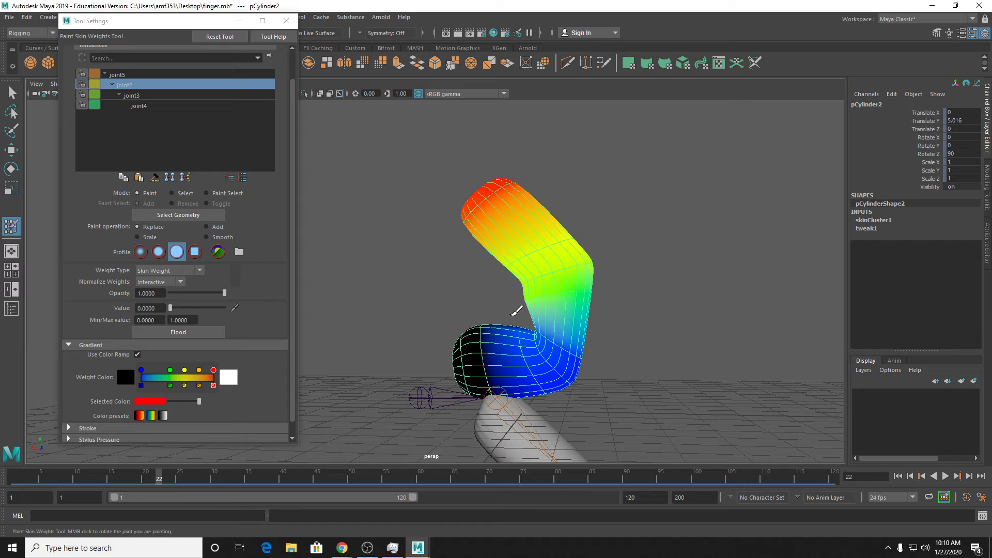
pyautogui.moveTo(124, 472); pyautogui.dragTo(13, 477)
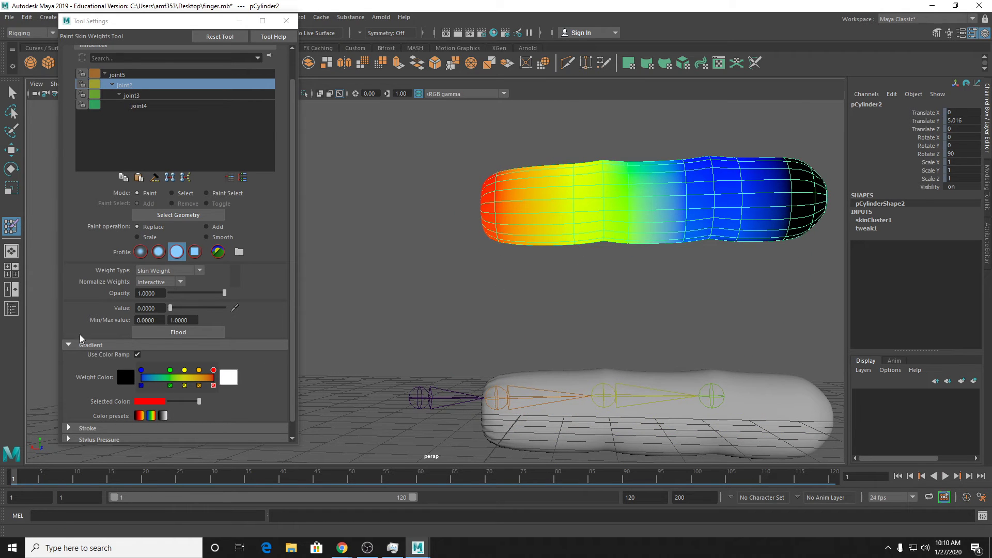
# Step: Expand the Stroke settings and examine the brush radius against the upper finger
pyautogui.click(103, 430)
pyautogui.scroll(-2, 155, 369)
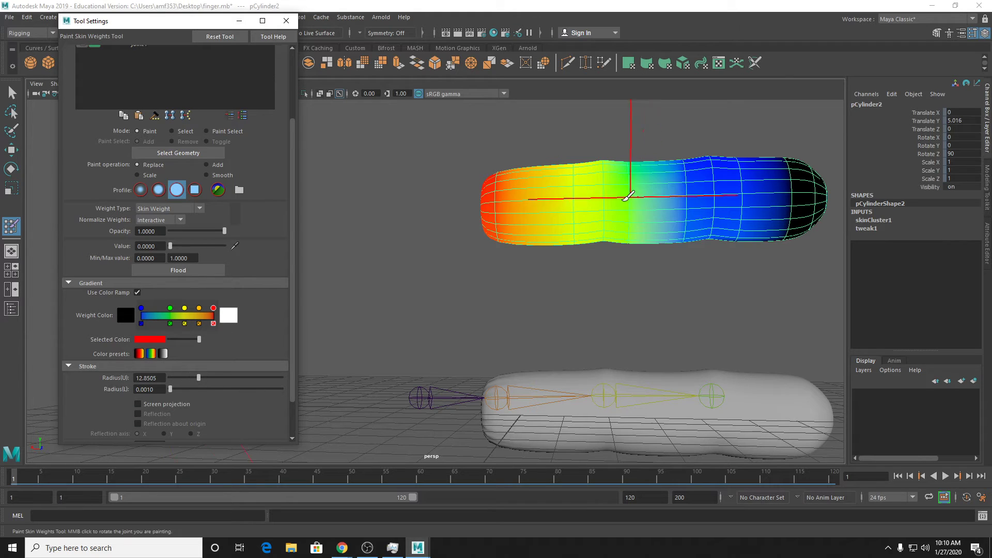
pyautogui.scroll(-4, 552, 246)
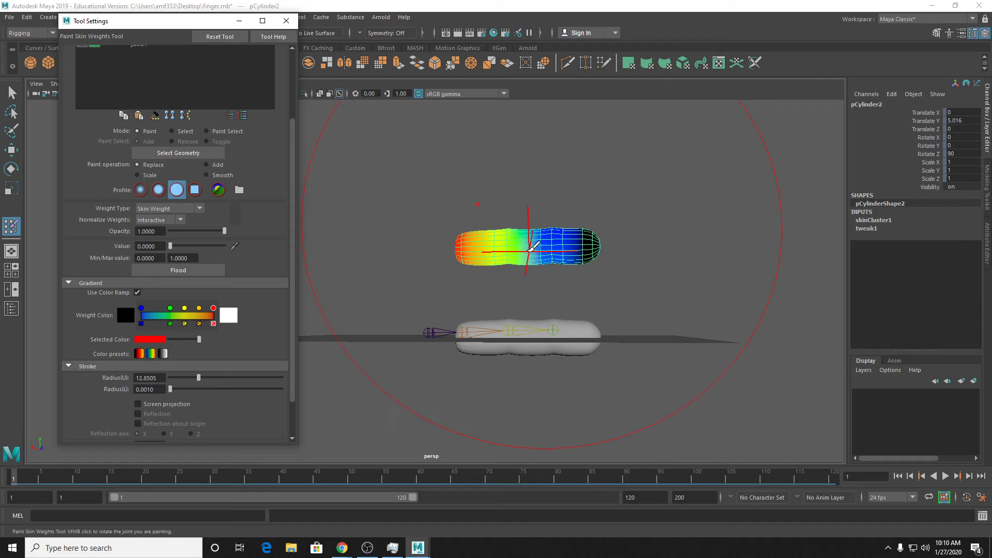
pyautogui.scroll(3, 172, 378)
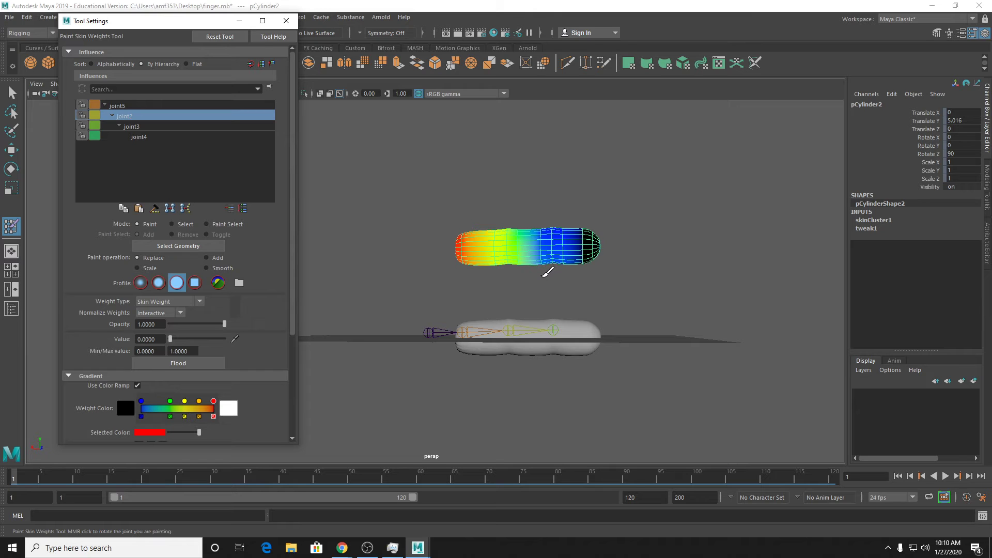
# Step: Close the Paint Skin Weights tool settings and acknowledge the fatal error dialog
pyautogui.click(293, 26)
pyautogui.scroll(3, 449, 342)
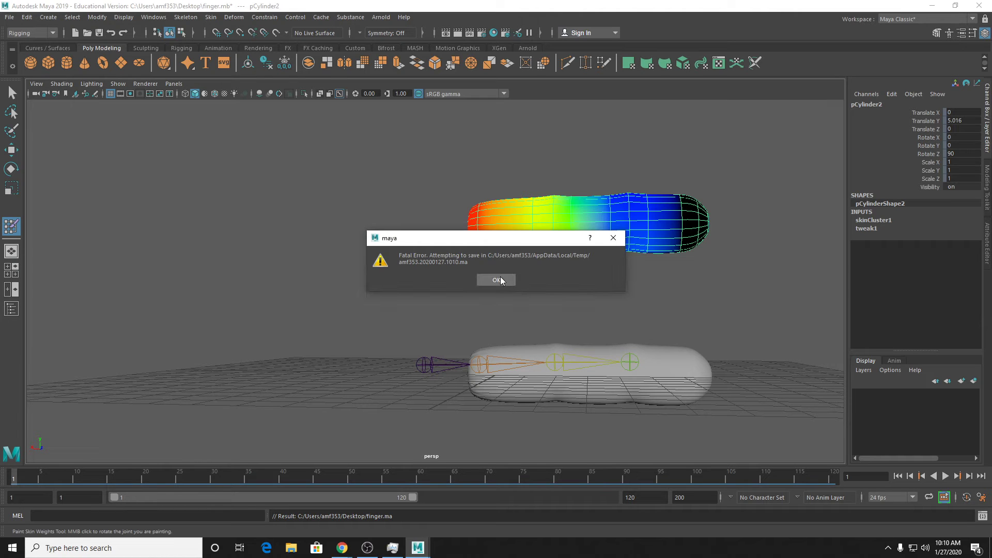
pyautogui.click(497, 280)
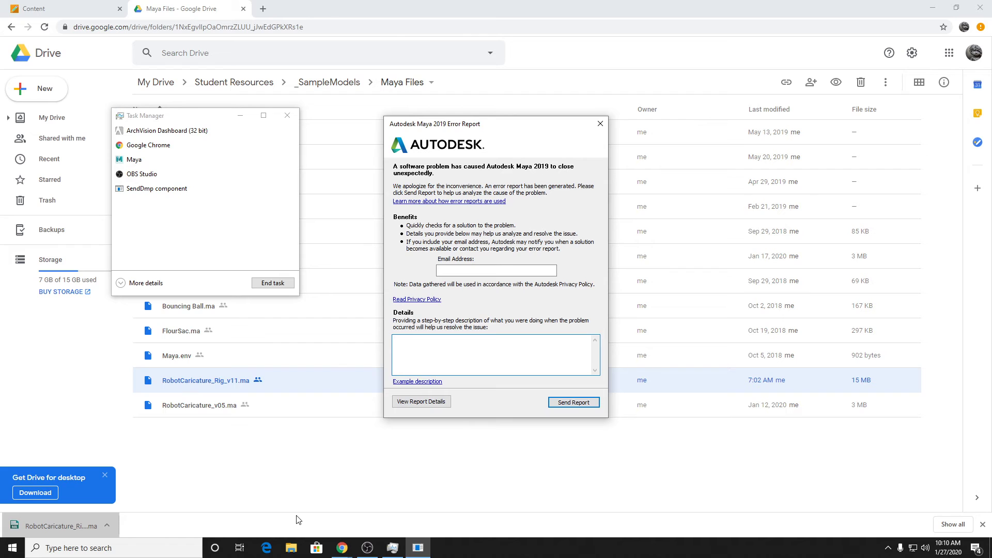
# Step: Relaunch Maya and dismiss the leftover Autodesk error report and Task Manager windows
pyautogui.press('super')
pyautogui.write('maya')
pyautogui.press('Return')
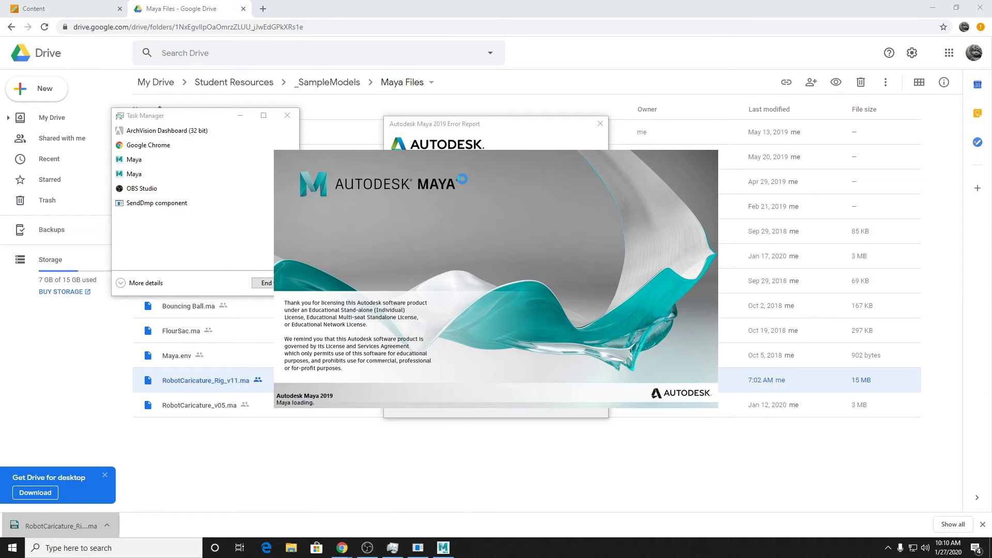
pyautogui.click(597, 125)
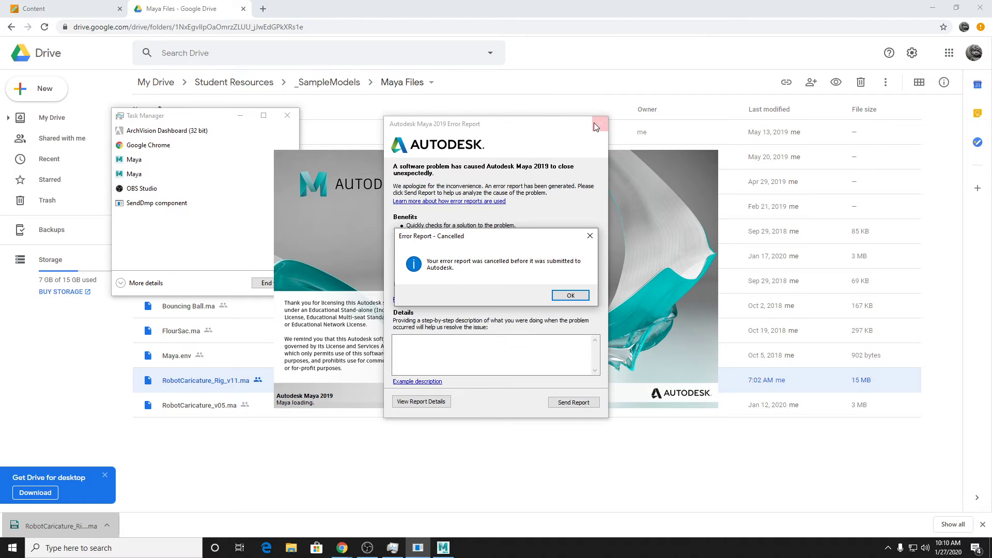
pyautogui.click(570, 295)
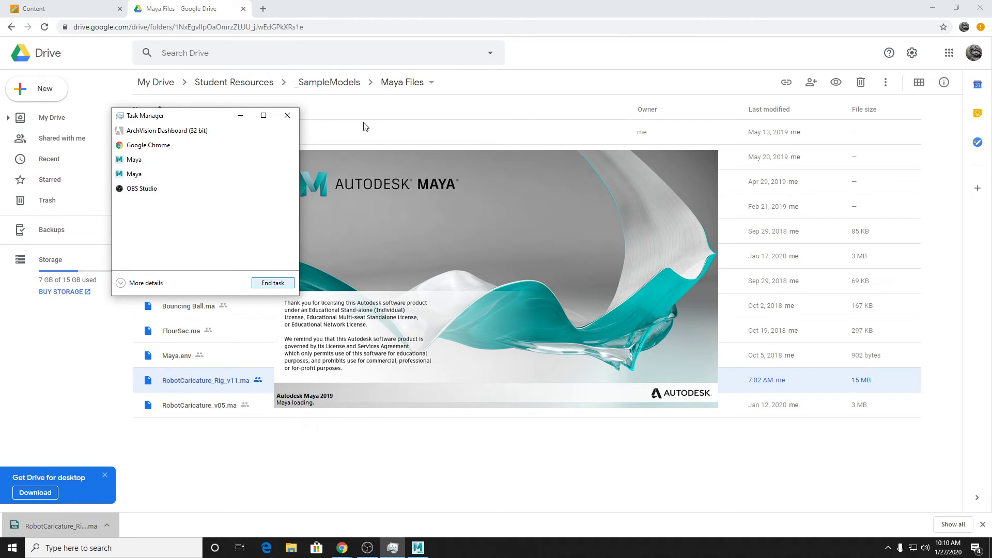
pyautogui.click(287, 117)
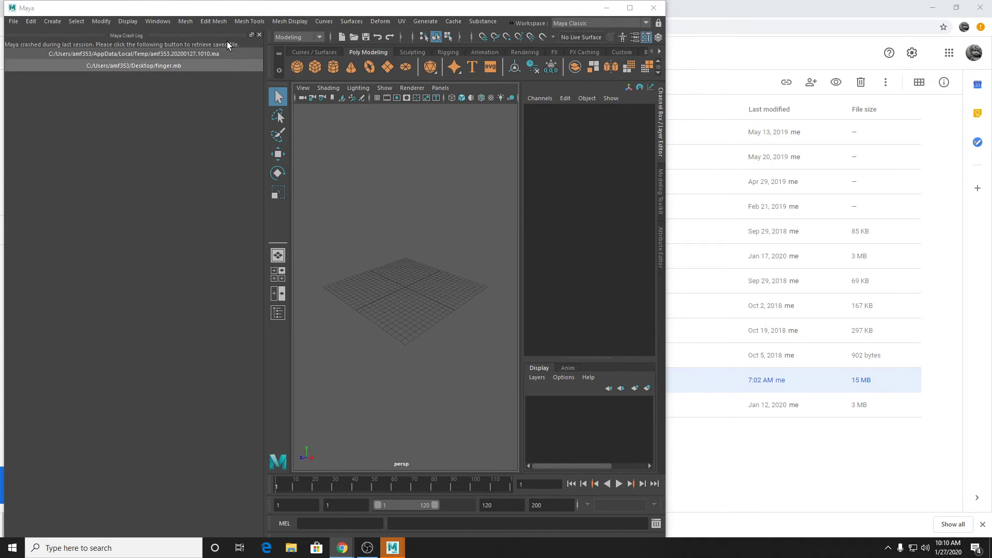
# Step: Recover the crash-saved temporary .ma scene from the Maya Crash Log, then maximize the window and close the log
pyautogui.click(210, 52)
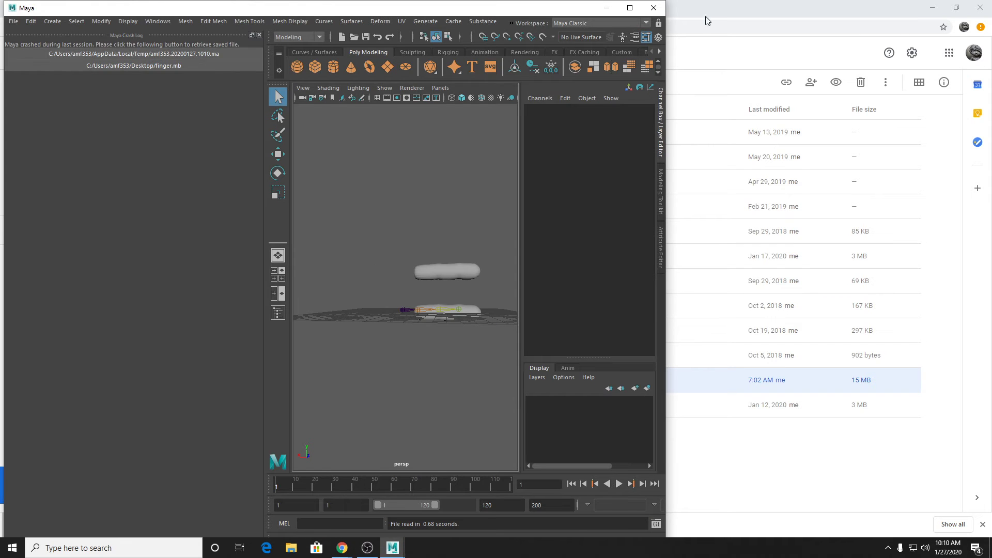
pyautogui.click(557, 190)
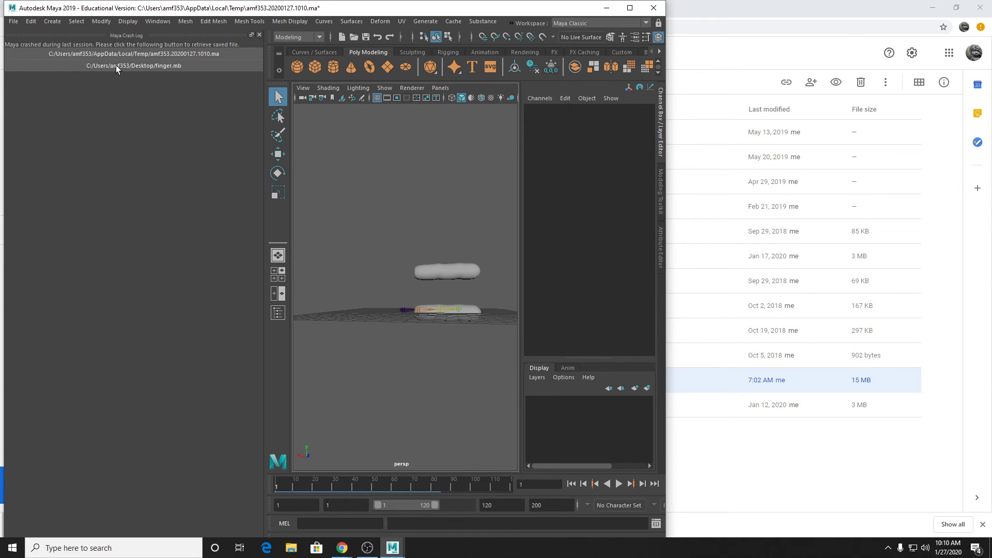
pyautogui.click(630, 8)
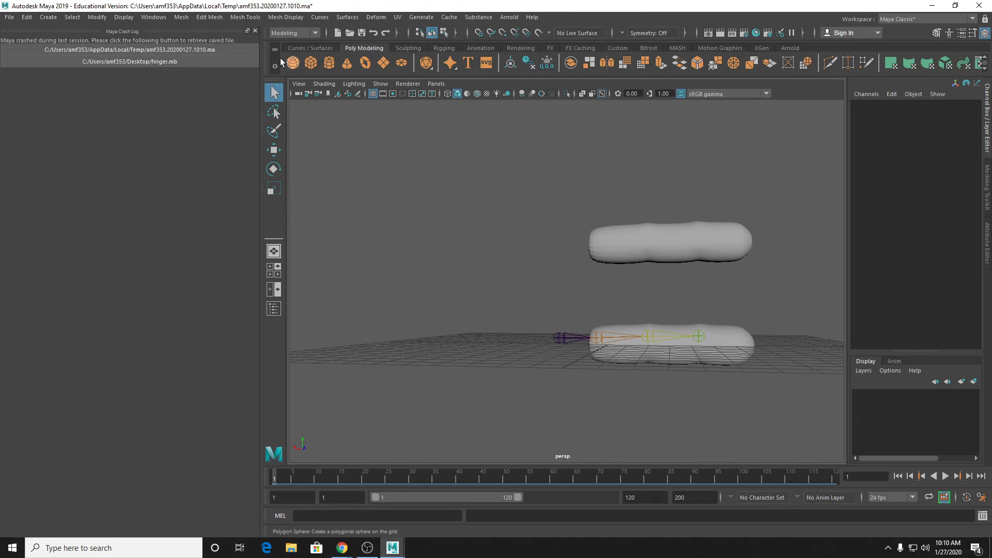
pyautogui.click(256, 31)
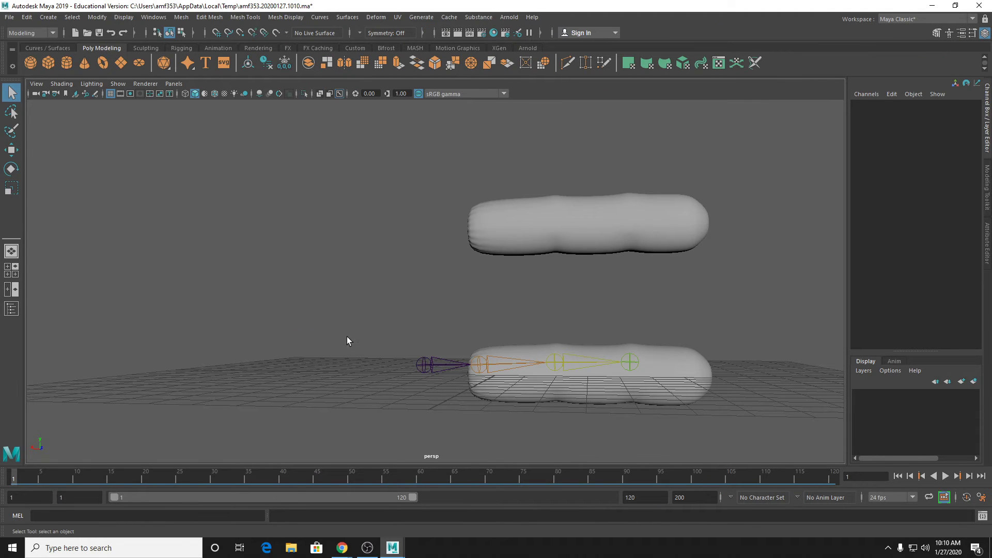
# Step: Frame the lower finger and hide the joint chain running through it
pyautogui.click(541, 347)
pyautogui.press('f')
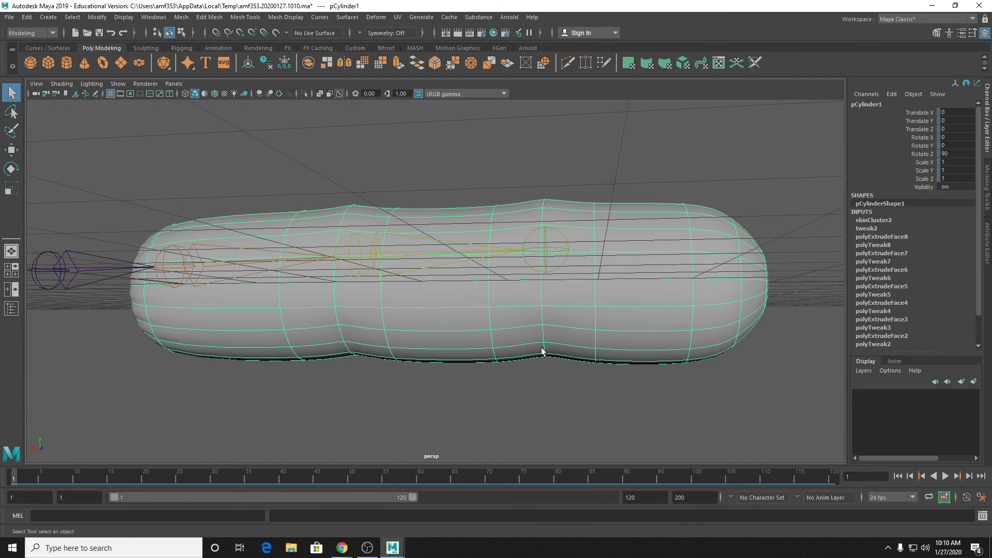
pyautogui.scroll(-5, 481, 280)
pyautogui.keyDown('alt'); pyautogui.moveTo(385, 284); pyautogui.dragTo(387, 319); pyautogui.keyUp('alt')
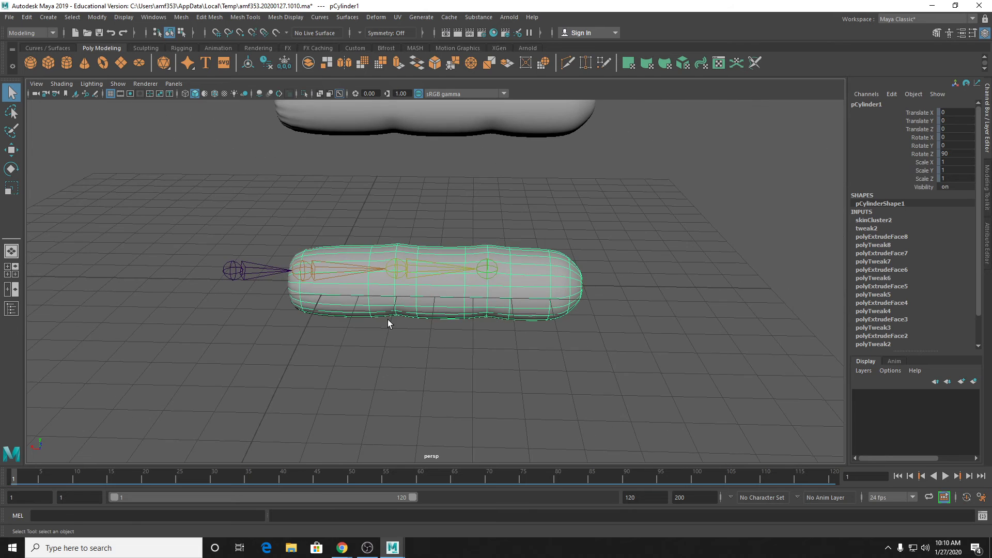
pyautogui.click(277, 266)
pyautogui.hotkey('ctrl', 'h')
pyautogui.moveTo(478, 302)
pyautogui.keyDown('alt'); pyautogui.mouseDown()
pyautogui.moveTo(456, 301)
pyautogui.moveTo(474, 314)
pyautogui.moveTo(471, 304)
pyautogui.mouseUp(); pyautogui.keyUp('alt')
# Step: Switch the lower finger to vertex mode and select all of its vertices
pyautogui.click(466, 287)
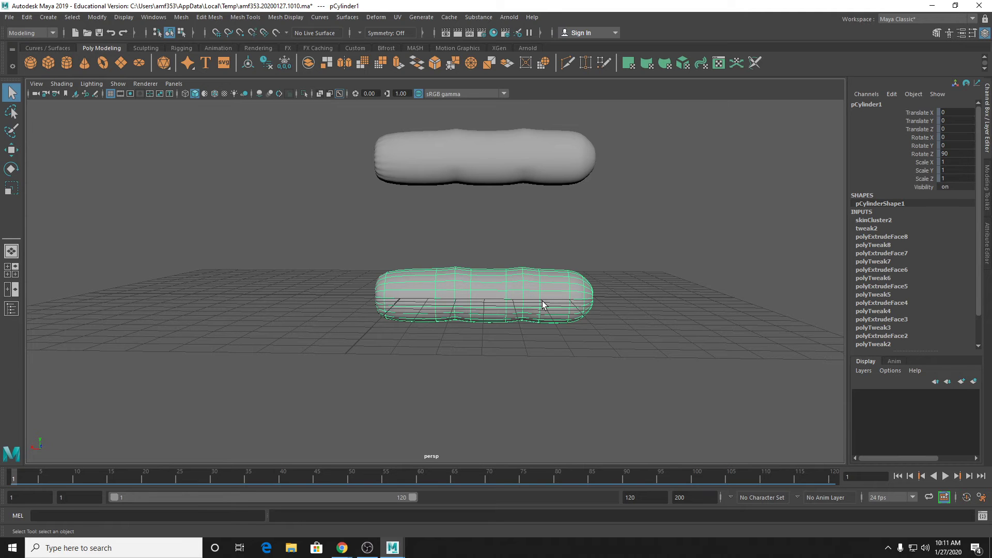
pyautogui.scroll(3, 535, 298)
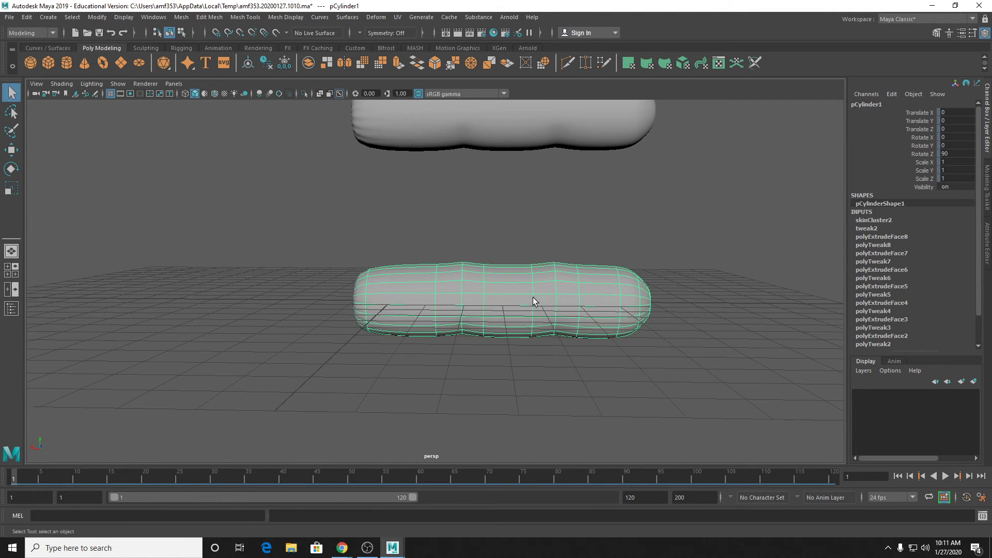
pyautogui.keyDown('alt'); pyautogui.moveTo(392, 284); pyautogui.dragTo(442, 291, button='middle'); pyautogui.keyUp('alt')
pyautogui.rightClick(451, 288)
pyautogui.moveTo(451, 291); pyautogui.dragTo(392, 258, button='right')
pyautogui.moveTo(348, 234); pyautogui.dragTo(452, 472)
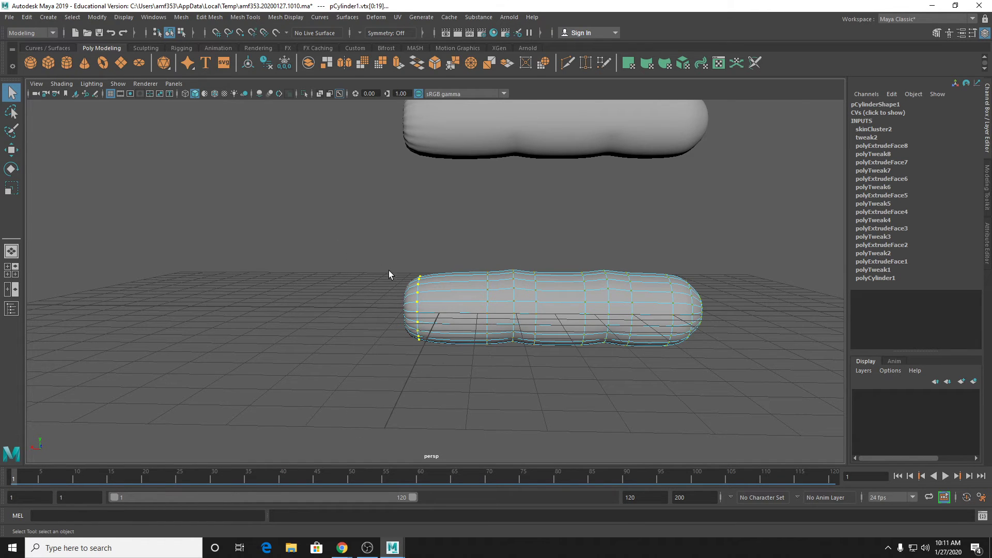
pyautogui.moveTo(389, 271); pyautogui.dragTo(784, 416)
# Step: Show the selected vertices' Smooth Skins weights in the Component Editor, enlarging the window and moving it clear of the fingertip
pyautogui.click(153, 17)
pyautogui.moveTo(195, 55)
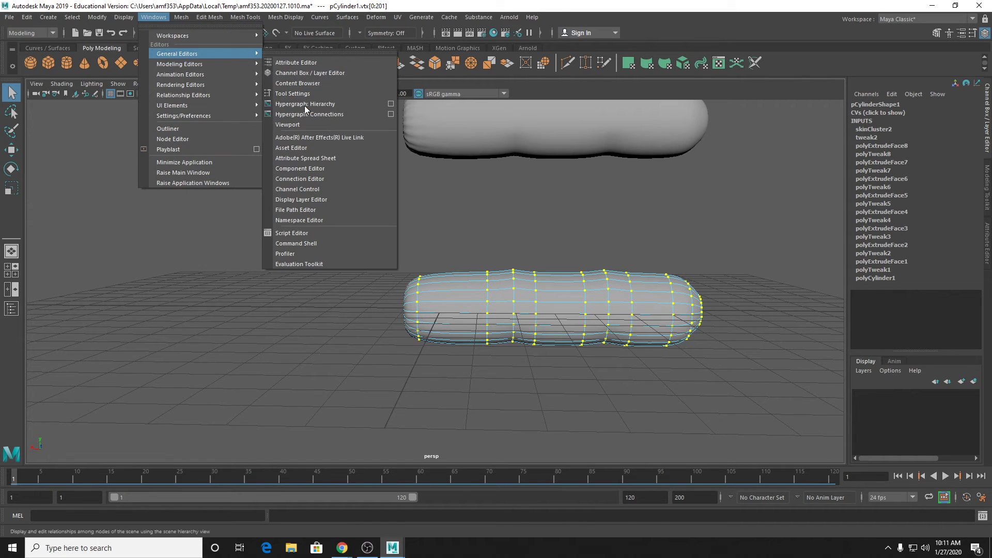
pyautogui.click(308, 168)
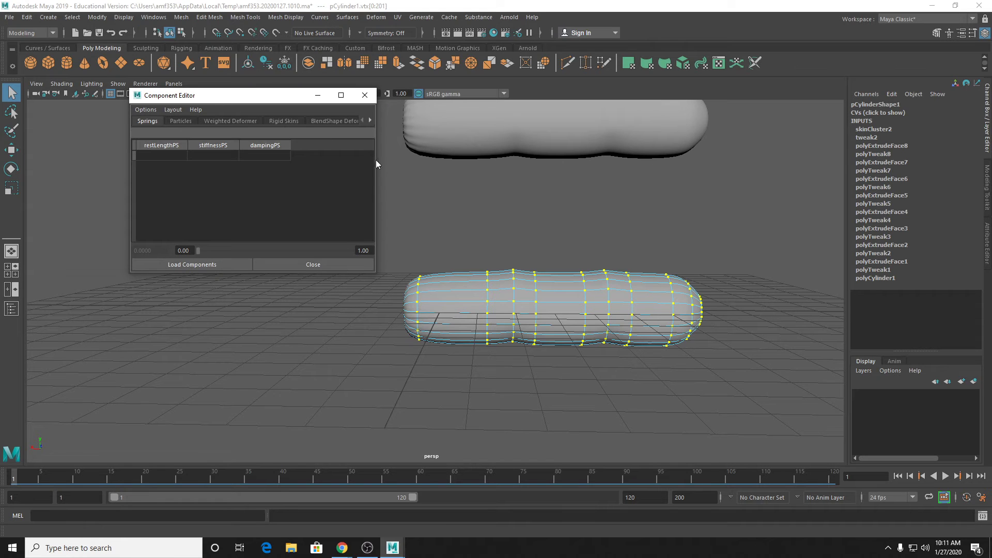
pyautogui.moveTo(376, 161); pyautogui.dragTo(527, 163)
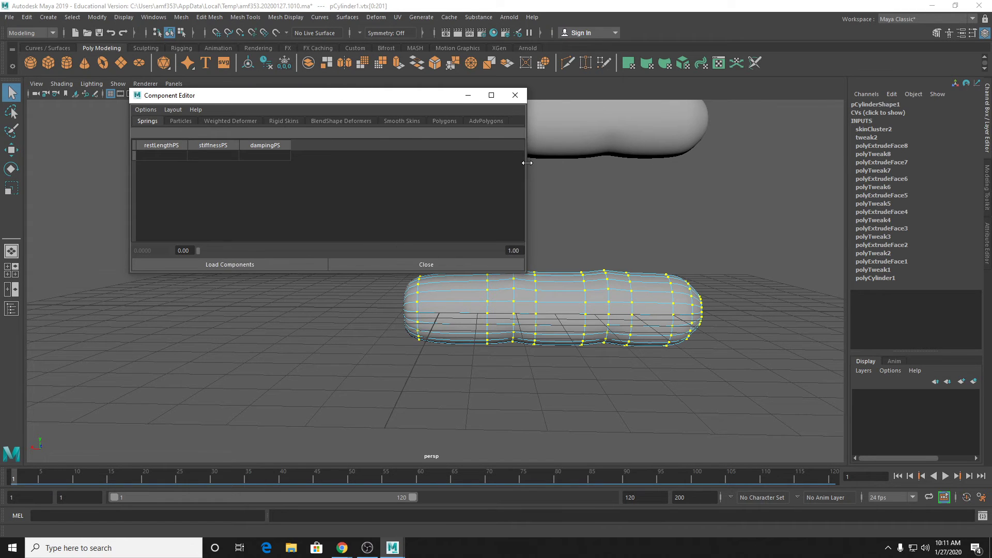
pyautogui.click(400, 121)
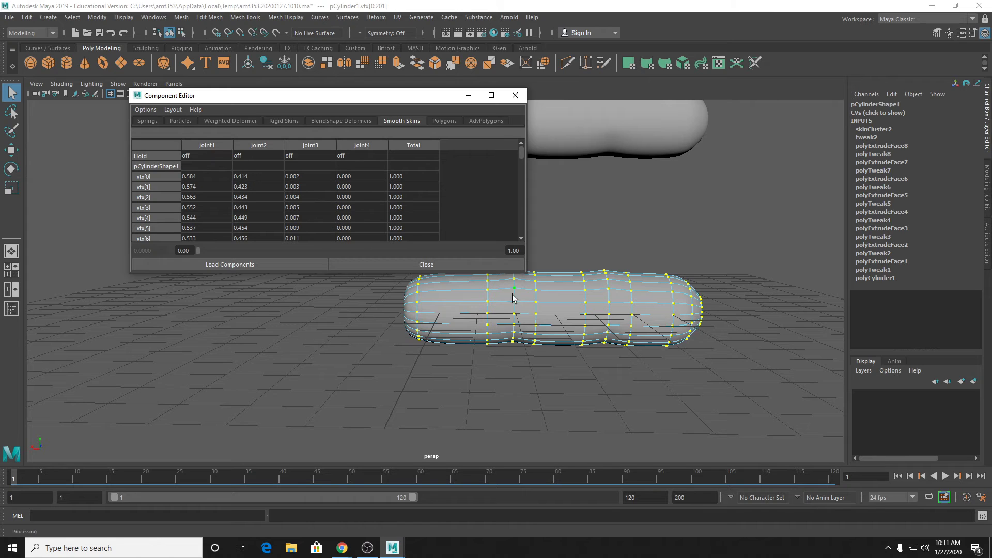
pyautogui.moveTo(518, 272); pyautogui.dragTo(500, 359)
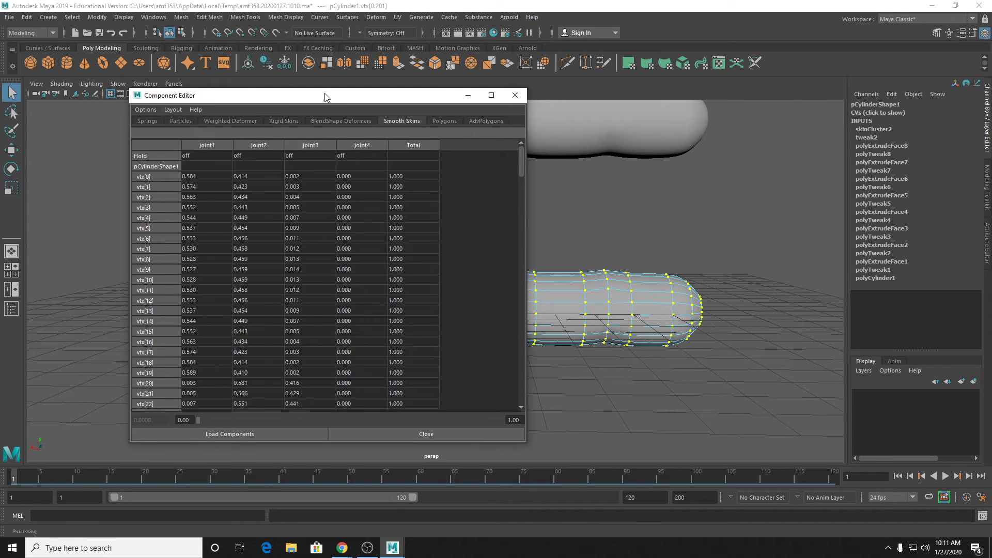
pyautogui.moveTo(325, 96); pyautogui.dragTo(274, 58)
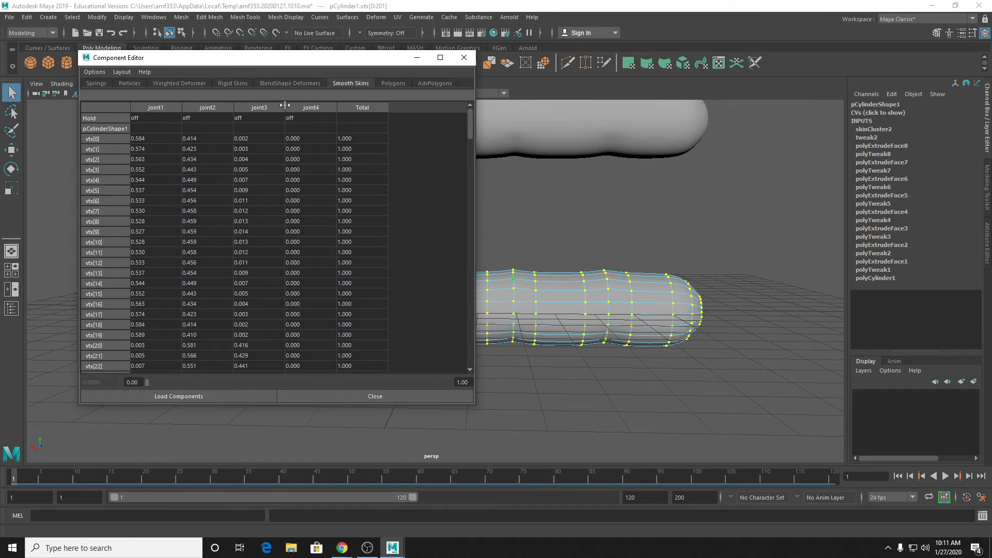
# Step: Select only the lower finger's fingertip vertices and examine their joint2, joint3 and joint4 weights
pyautogui.moveTo(571, 254); pyautogui.dragTo(649, 384)
pyautogui.keyDown('alt'); pyautogui.moveTo(649, 342); pyautogui.dragTo(689, 339); pyautogui.keyUp('alt')
pyautogui.moveTo(685, 245); pyautogui.dragTo(826, 444)
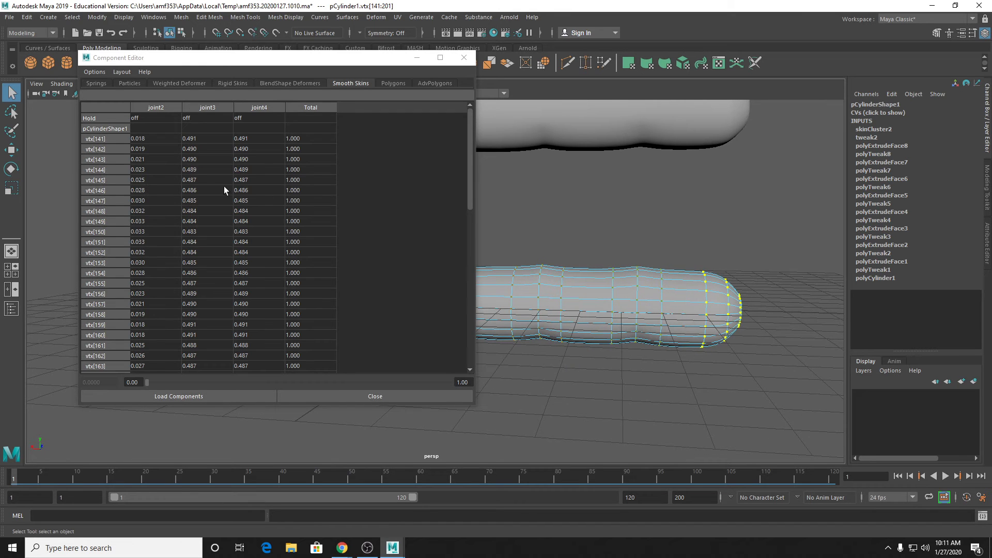
pyautogui.scroll(-10, 125, 258)
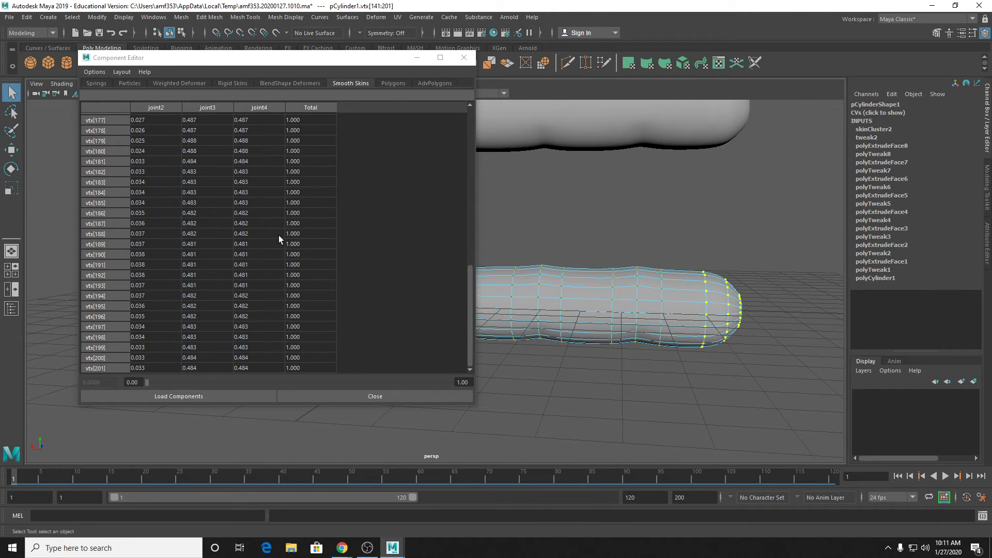
pyautogui.scroll(10, 212, 239)
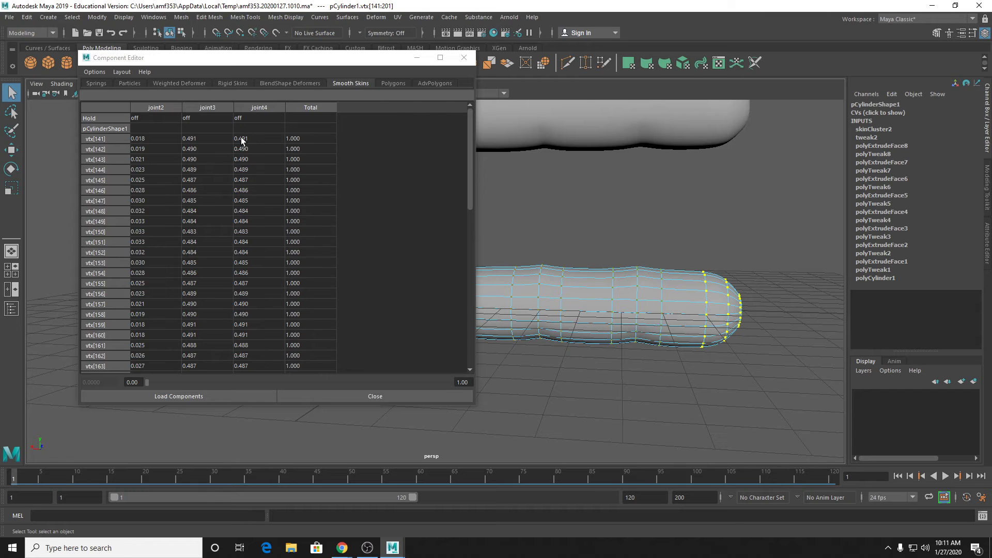
# Step: Set the joint4 skin weight to 1 for all selected fingertip vertices, vtx[141] to vtx[201]
pyautogui.moveTo(242, 139); pyautogui.dragTo(263, 365)
pyautogui.write('1')
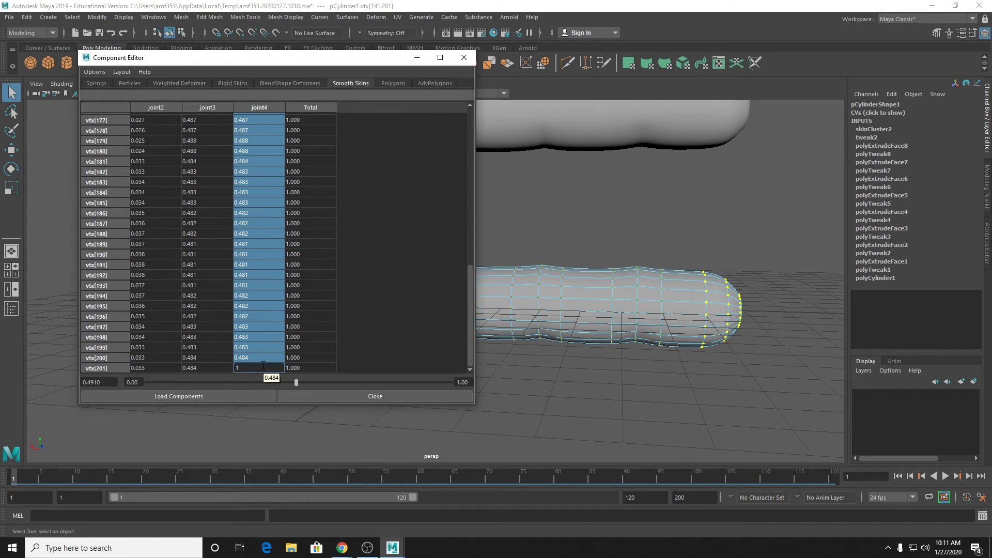
pyautogui.press('Return')
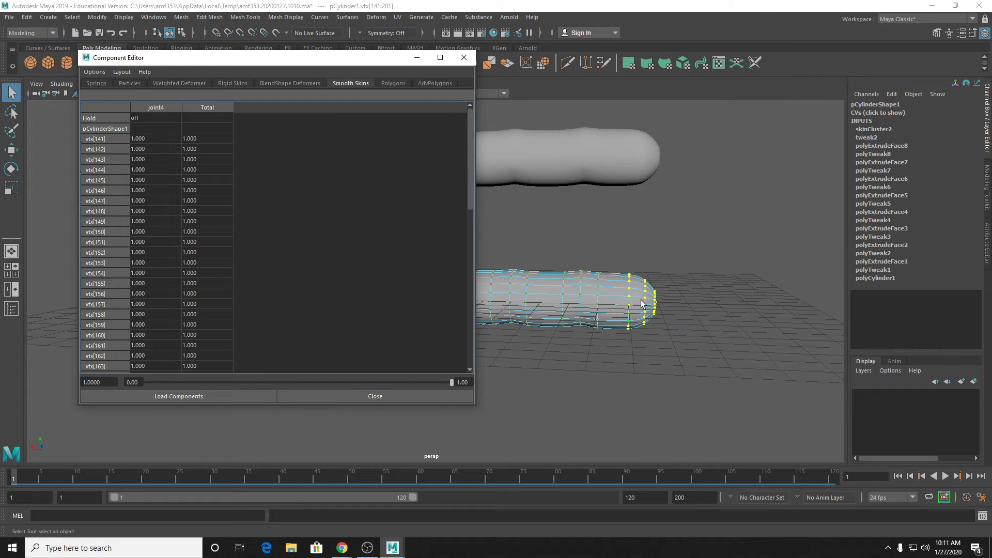
# Step: Scrub the animation to frame 19 to check how the fingertip bends, and return to frame 1
pyautogui.moveTo(22, 476); pyautogui.dragTo(139, 476)
pyautogui.keyDown('alt'); pyautogui.moveTo(630, 351); pyautogui.dragTo(650, 332, button='middle'); pyautogui.keyUp('alt')
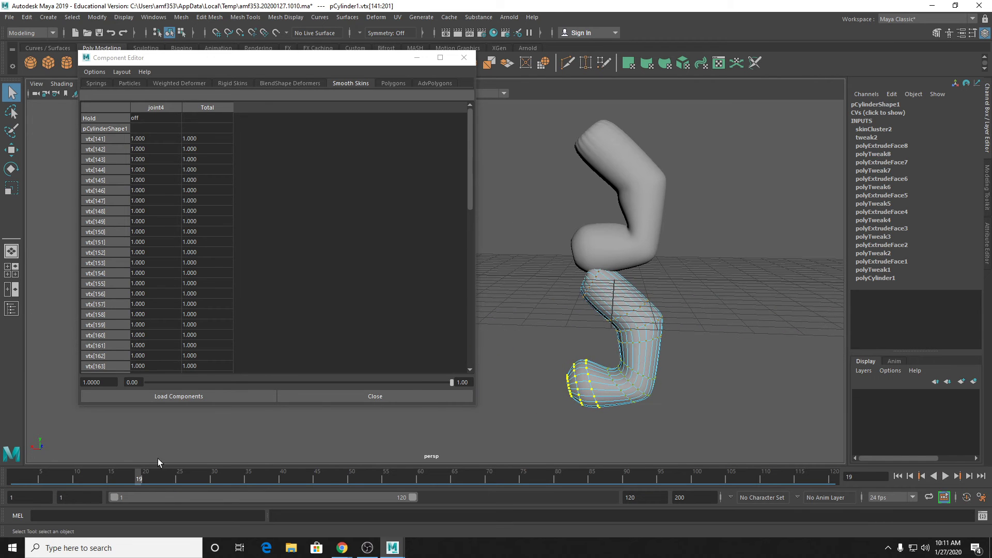
pyautogui.press('super')
pyautogui.press('super')
pyautogui.moveTo(139, 478); pyautogui.dragTo(14, 477)
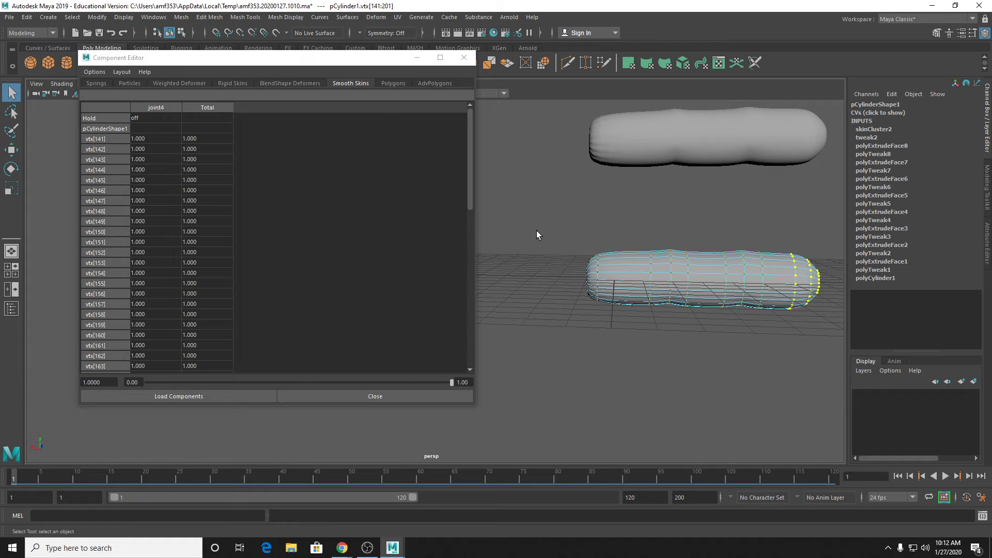
# Step: Select every vertex of the lower finger and set all joint1 skin weights to 0
pyautogui.moveTo(538, 224); pyautogui.dragTo(912, 371)
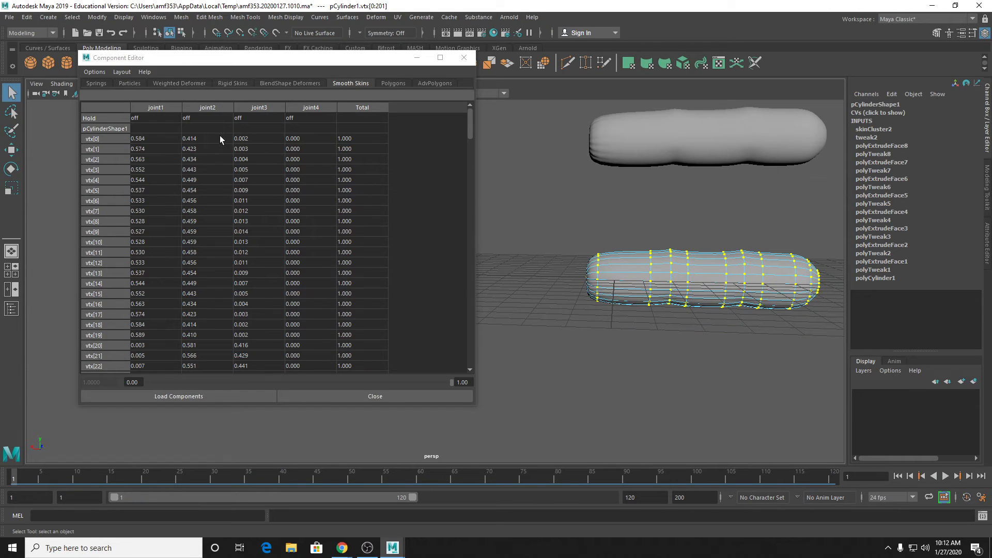
pyautogui.click(138, 138)
pyautogui.scroll(-20, 147, 297)
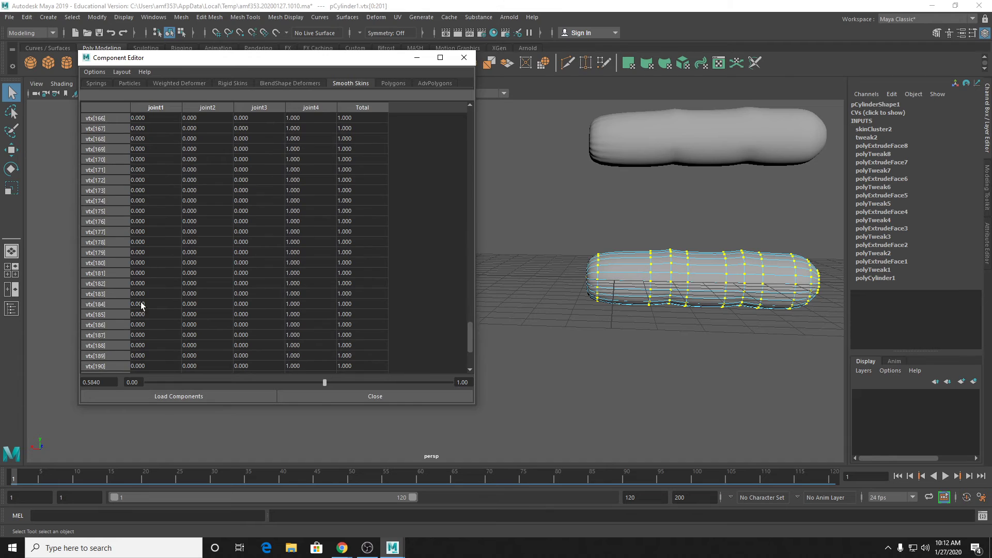
pyautogui.scroll(-3, 145, 325)
pyautogui.keyDown('shift'); pyautogui.click(147, 370); pyautogui.keyUp('shift')
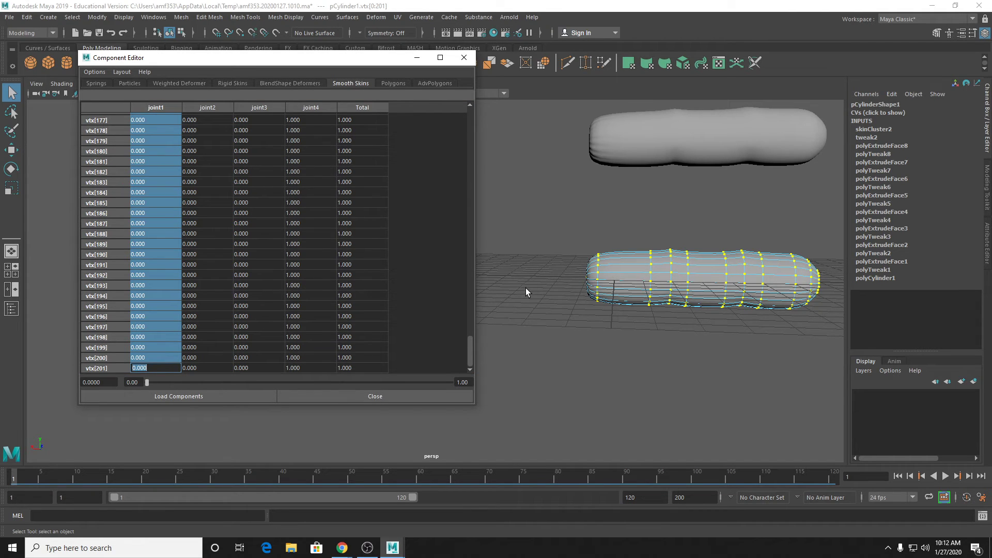
pyautogui.write('0')
pyautogui.press('Return')
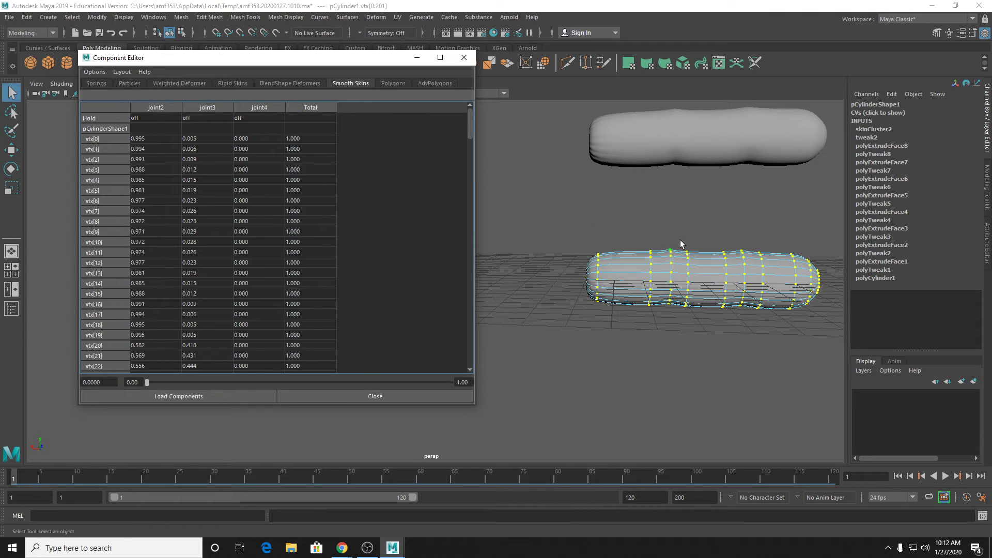
# Step: Select the middle vertex ring of the first knuckle, vtx[41] to vtx[60], and set its joint4 weights to 0
pyautogui.keyDown('alt'); pyautogui.moveTo(644, 251); pyautogui.dragTo(542, 248, button='middle'); pyautogui.keyUp('alt')
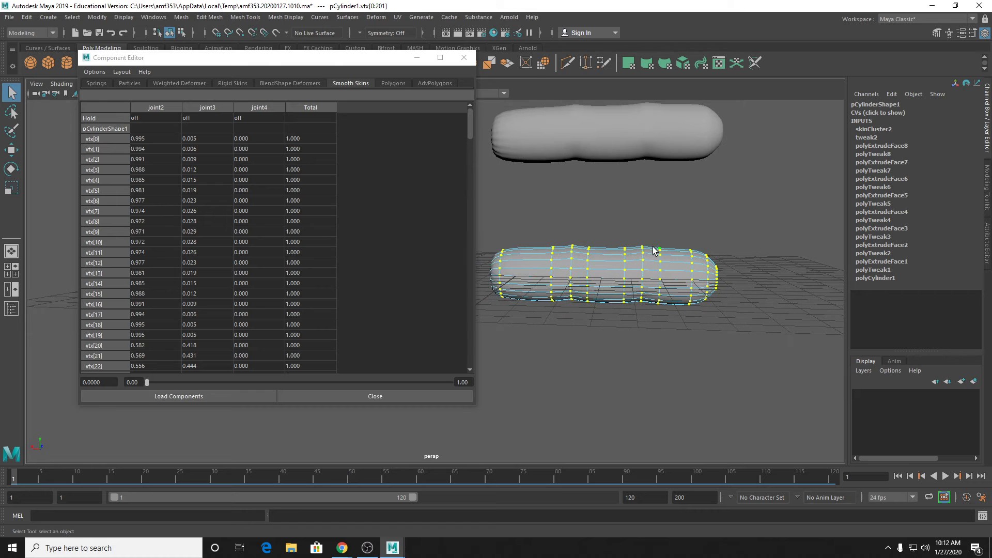
pyautogui.scroll(5, 655, 250)
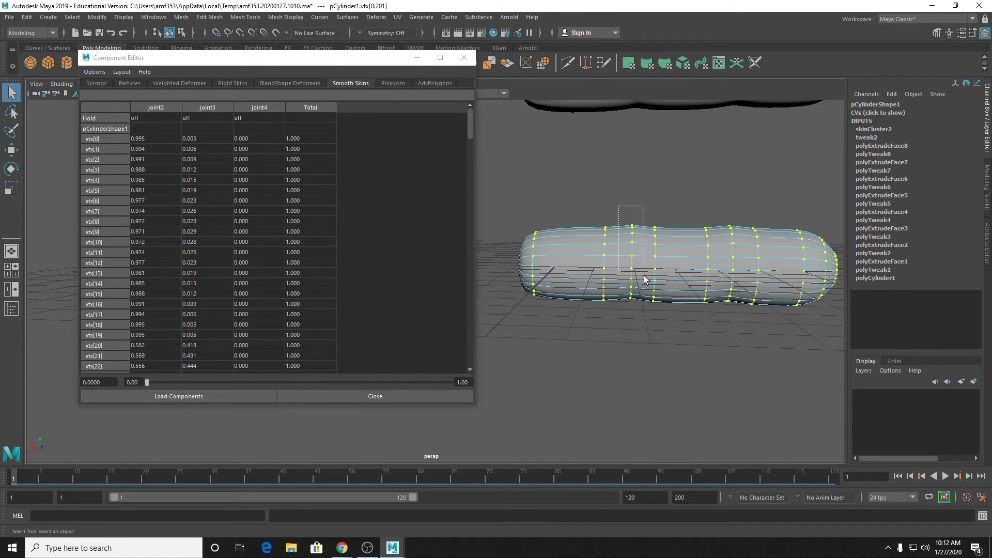
pyautogui.moveTo(643, 274); pyautogui.dragTo(643, 312)
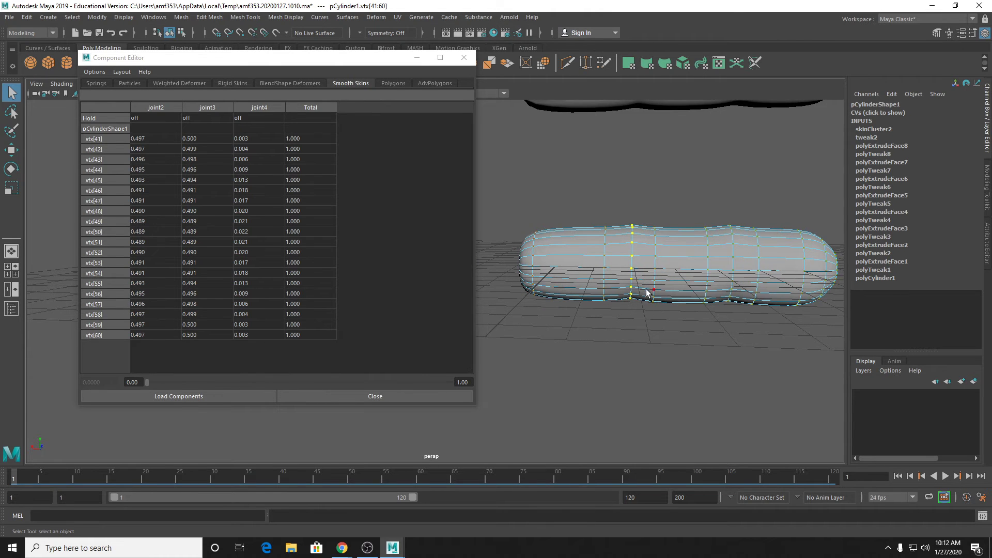
pyautogui.keyDown('alt'); pyautogui.moveTo(639, 245); pyautogui.dragTo(599, 236, button='middle'); pyautogui.keyUp('alt')
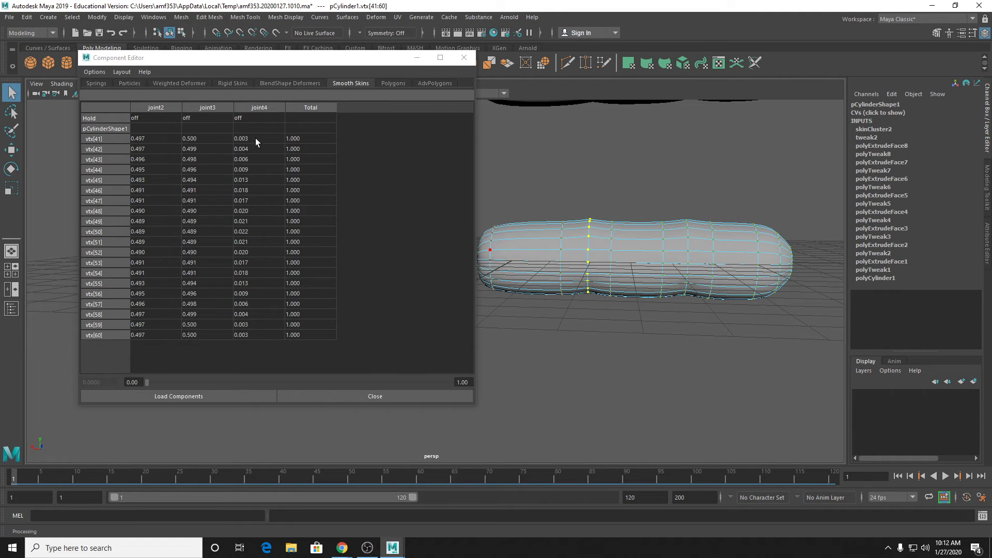
pyautogui.moveTo(255, 138); pyautogui.dragTo(246, 336)
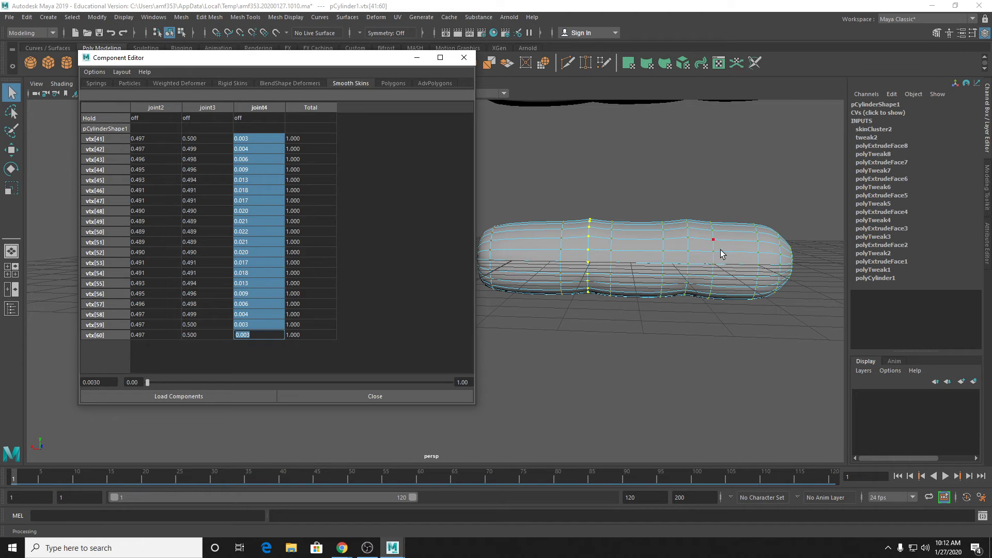
pyautogui.write('0')
pyautogui.press('Return')
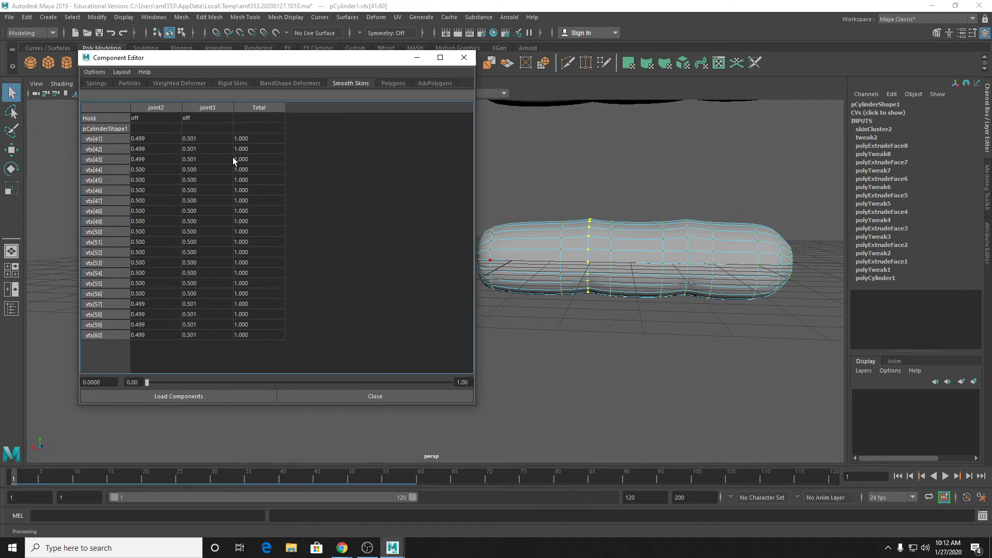
# Step: Set the joint3 weights of the first knuckle's middle vertex ring to 0.5
pyautogui.moveTo(189, 139); pyautogui.dragTo(130, 326)
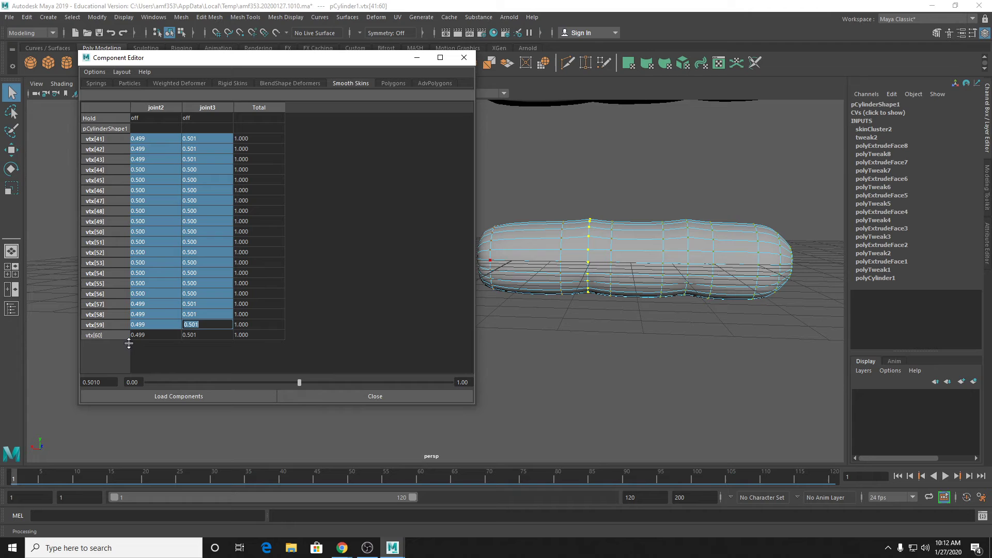
pyautogui.keyDown('shift'); pyautogui.click(192, 335); pyautogui.keyUp('shift')
pyautogui.write('0.5')
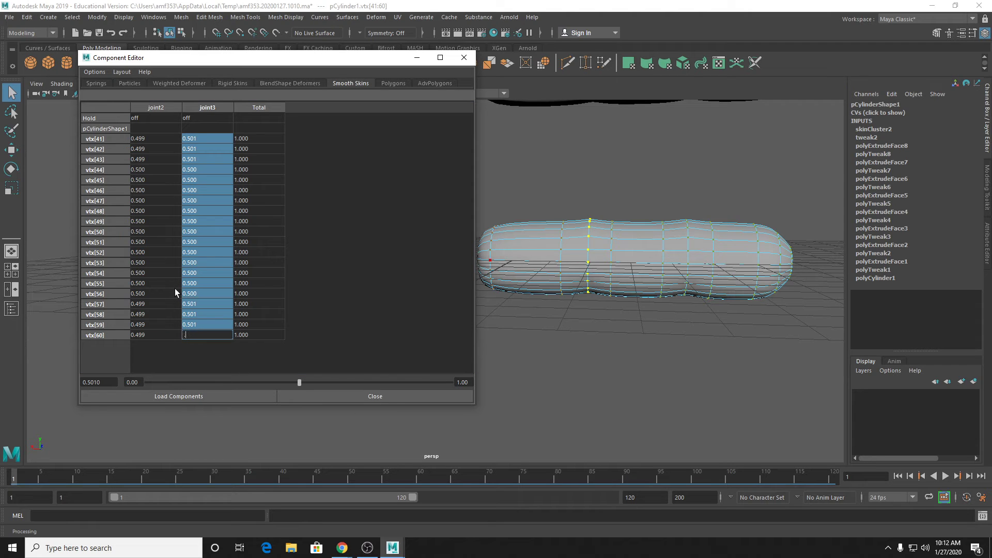
pyautogui.press('Return')
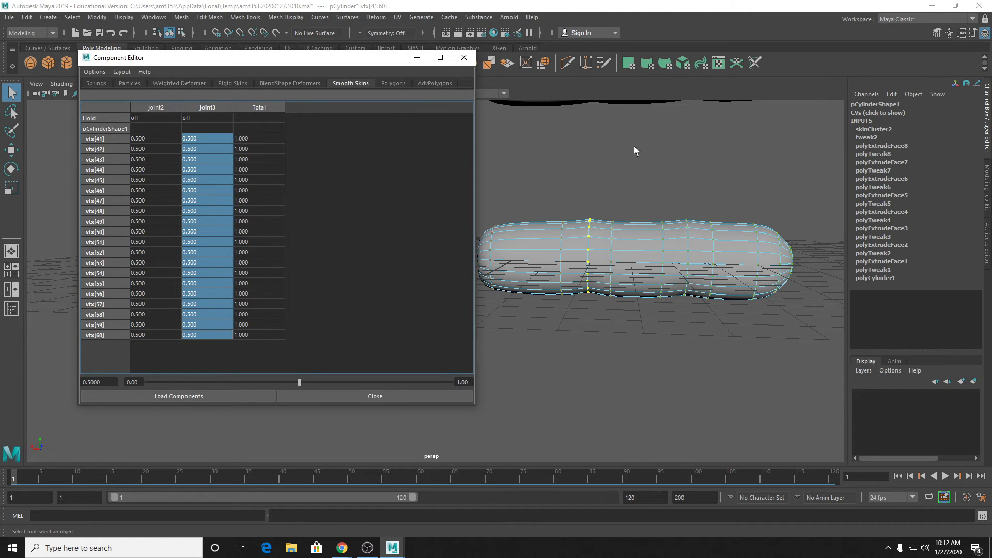
# Step: Select the vertex ring just past the first knuckle, vtx[61] to vtx[80], and set its joint4 weights to 0
pyautogui.moveTo(606, 213); pyautogui.dragTo(639, 296)
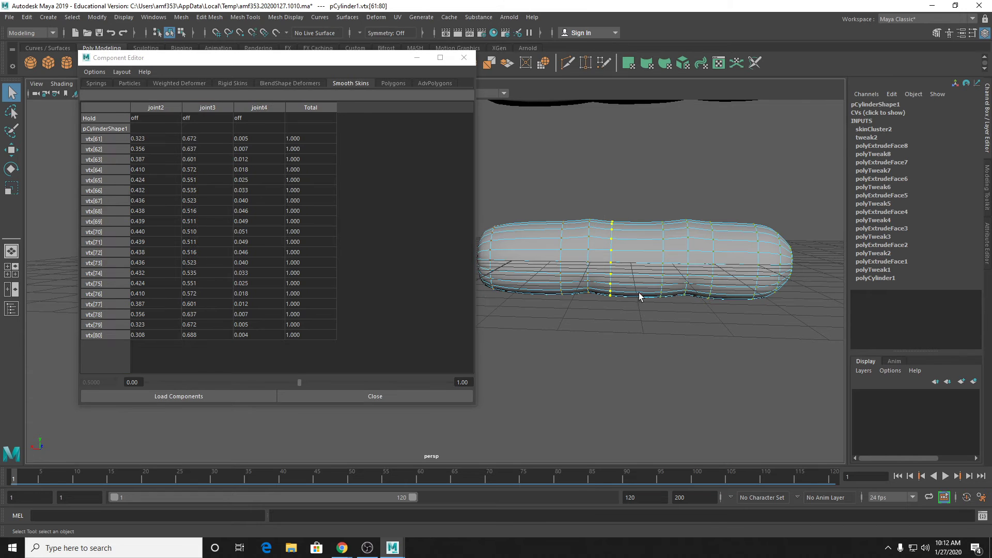
pyautogui.moveTo(258, 138); pyautogui.dragTo(258, 334)
pyautogui.write('00')
pyautogui.press('Return')
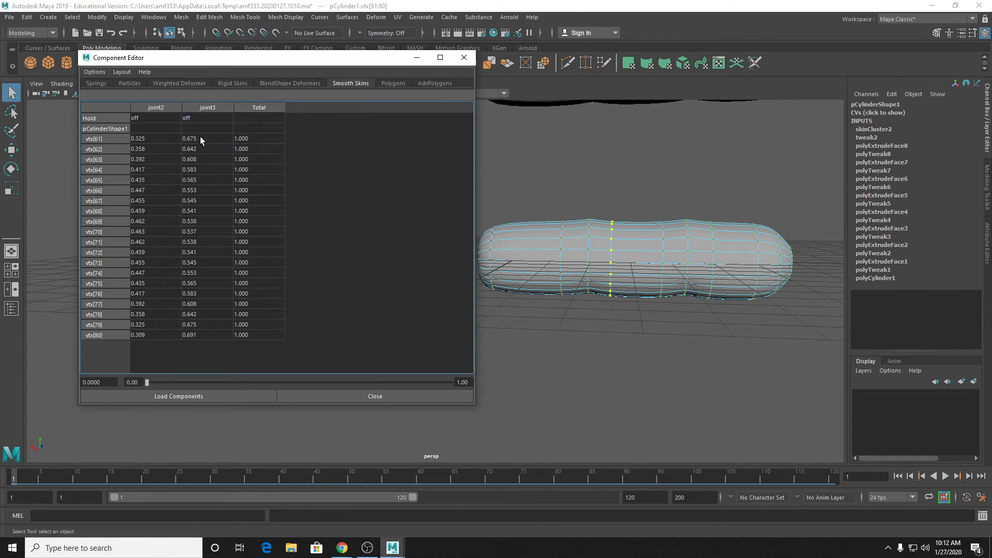
# Step: Set the joint3 weights of the vertex ring just past the first knuckle to 0.8
pyautogui.scroll(3, 641, 211)
pyautogui.keyDown('alt'); pyautogui.moveTo(613, 221); pyautogui.dragTo(667, 243, button='middle'); pyautogui.keyUp('alt')
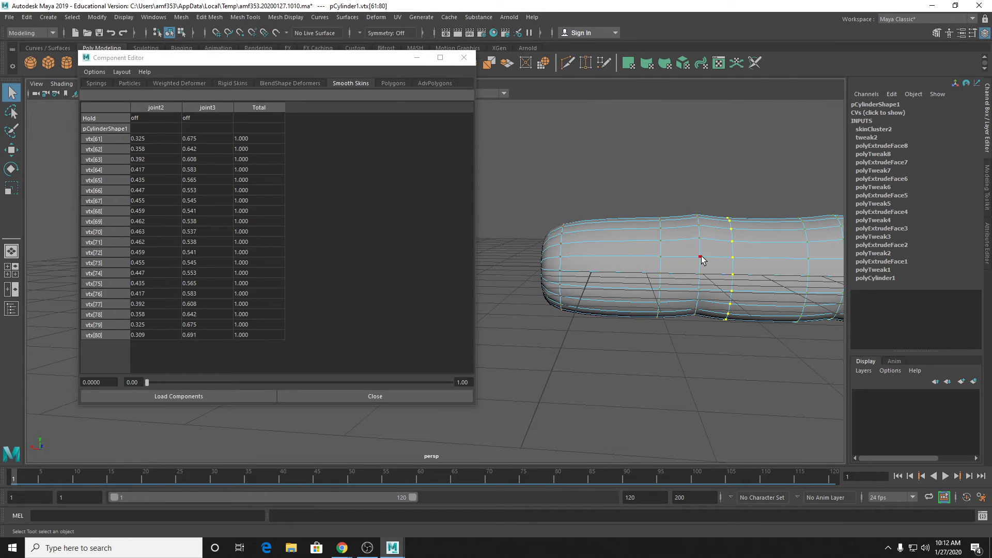
pyautogui.keyDown('alt'); pyautogui.moveTo(736, 257); pyautogui.dragTo(712, 247, button='middle'); pyautogui.keyUp('alt')
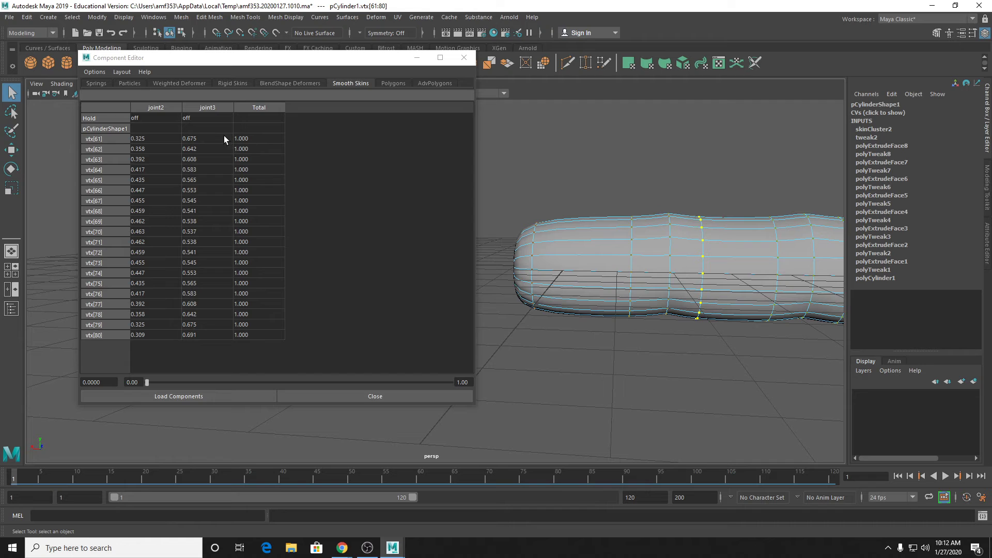
pyautogui.moveTo(225, 139); pyautogui.dragTo(203, 336)
pyautogui.write('0.8')
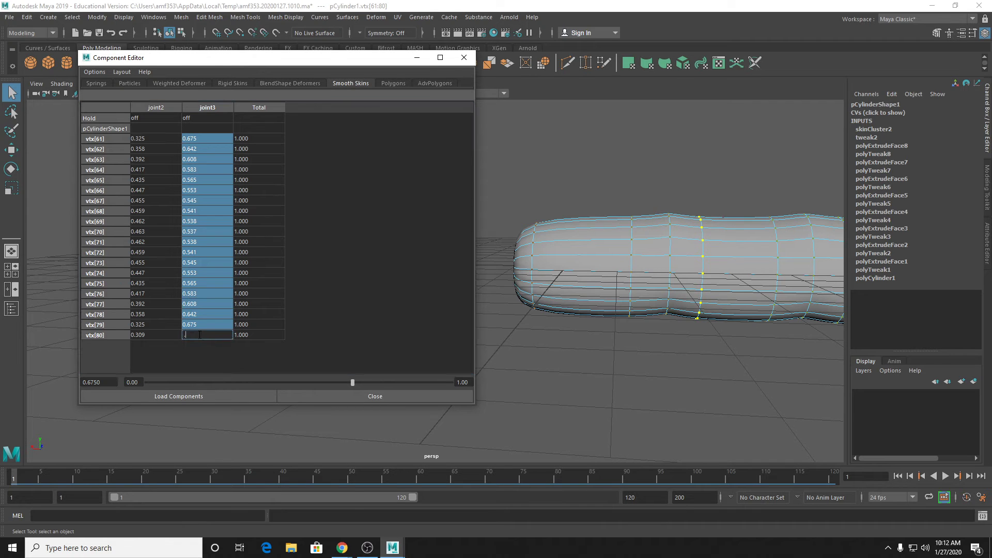
pyautogui.press('Return')
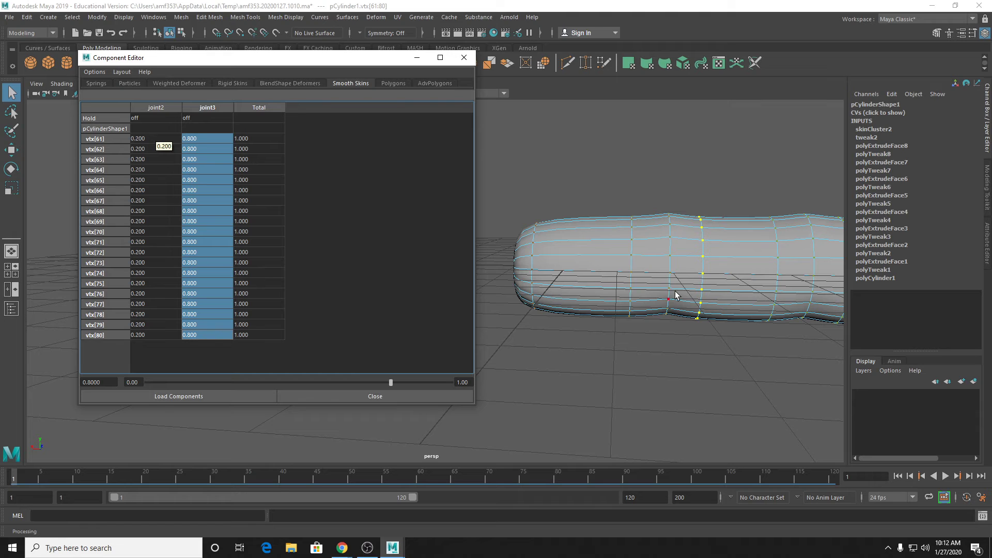
# Step: Select the vertex ring just before the first knuckle, vtx[20] to vtx[39], and set its joint3 weights to 0.2
pyautogui.moveTo(611, 188); pyautogui.dragTo(643, 346)
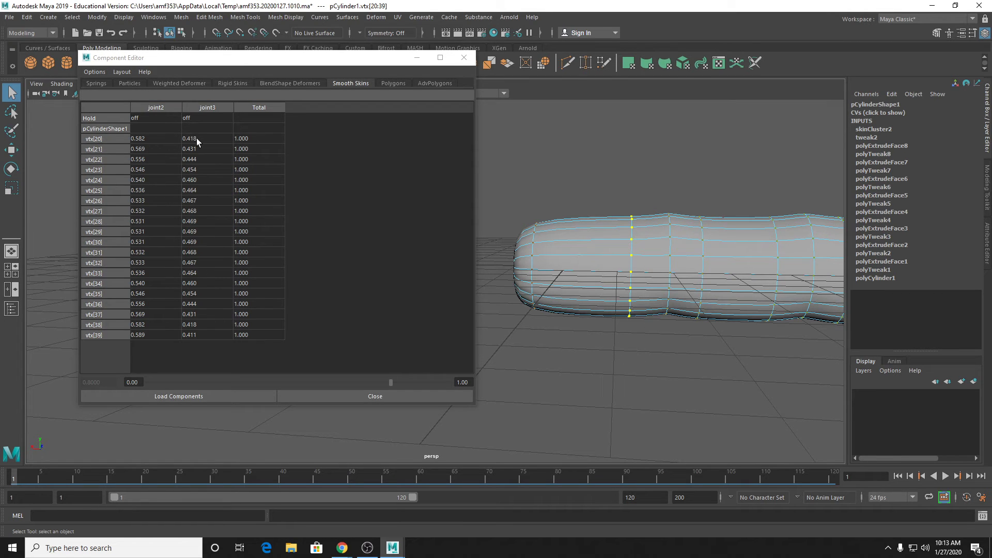
pyautogui.moveTo(197, 138); pyautogui.dragTo(181, 335)
pyautogui.write('0.2')
pyautogui.press('Return')
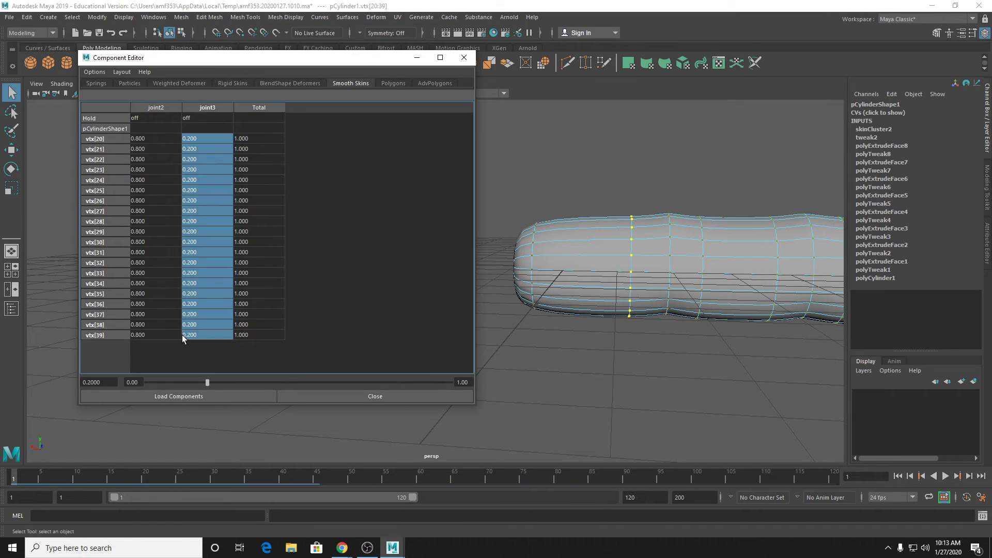
# Step: Move the animation to frame 26, leave vertex mode, and inspect the finger's bend at the first knuckle
pyautogui.moveTo(29, 476); pyautogui.dragTo(187, 476)
pyautogui.keyDown('alt'); pyautogui.moveTo(575, 381); pyautogui.dragTo(665, 342); pyautogui.keyUp('alt')
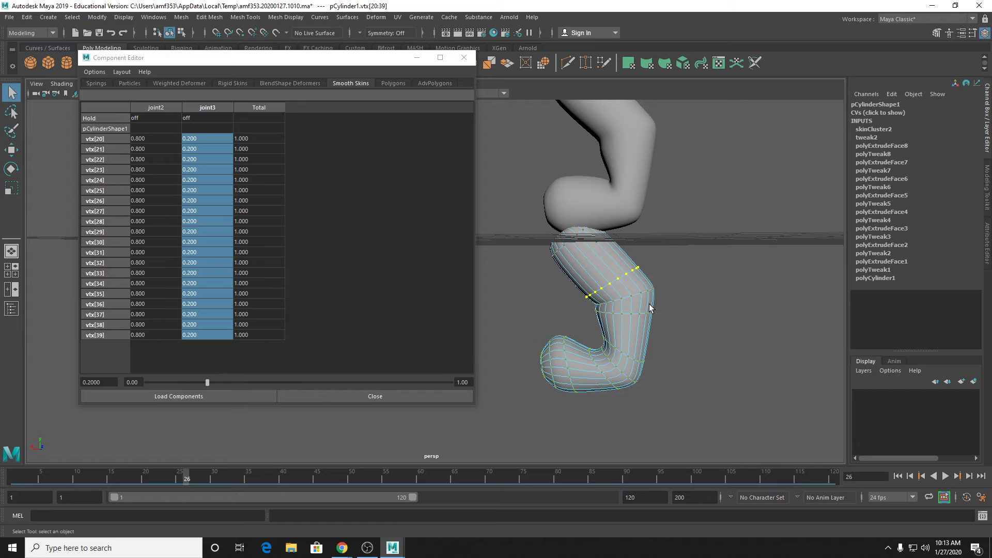
pyautogui.moveTo(619, 262); pyautogui.dragTo(649, 252, button='right')
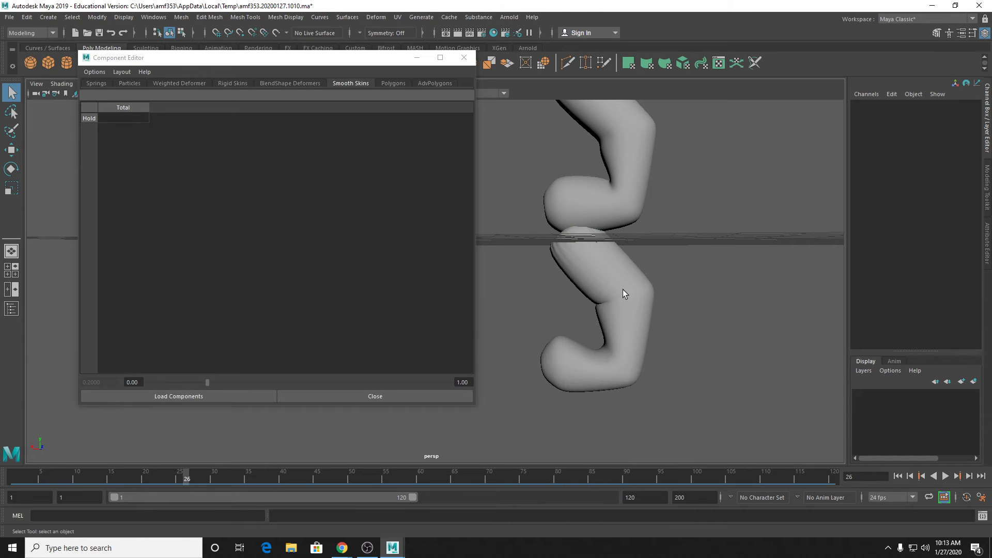
pyautogui.keyDown('alt'); pyautogui.moveTo(596, 304); pyautogui.dragTo(622, 324); pyautogui.keyUp('alt')
pyautogui.scroll(2, 578, 293)
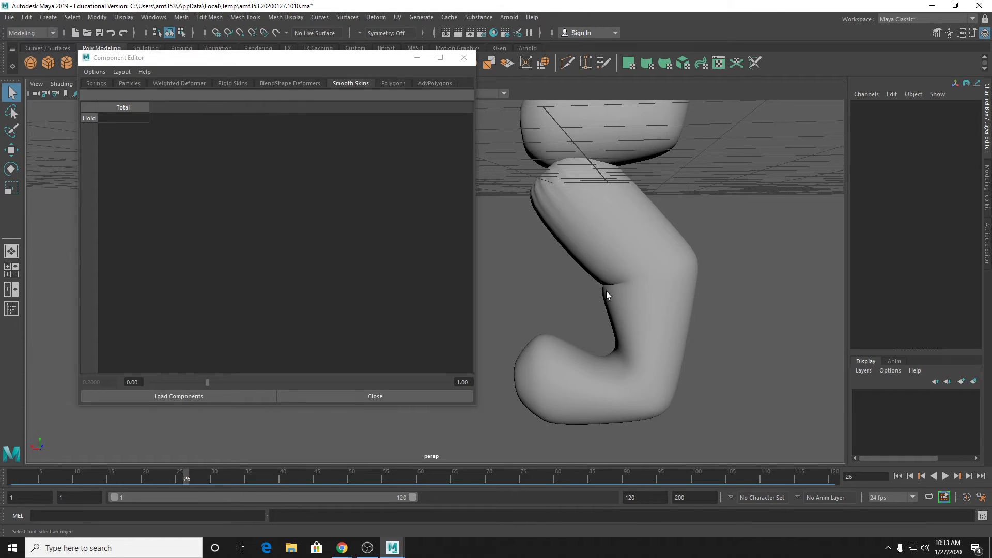
# Step: Select the lower finger and compare its bend with and without smooth mesh preview, ending with the preview on
pyautogui.click(642, 274)
pyautogui.moveTo(662, 287)
pyautogui.keyDown('alt'); pyautogui.mouseDown()
pyautogui.moveTo(645, 279)
pyautogui.moveTo(654, 278)
pyautogui.moveTo(648, 270)
pyautogui.moveTo(657, 283)
pyautogui.moveTo(653, 274)
pyautogui.mouseUp(); pyautogui.keyUp('alt')
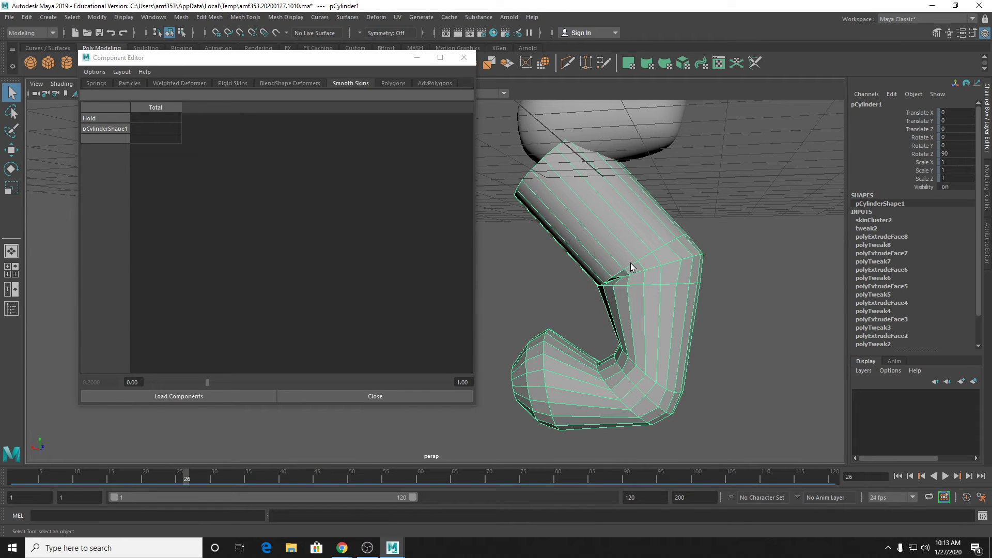
pyautogui.press('3')
pyautogui.press('1')
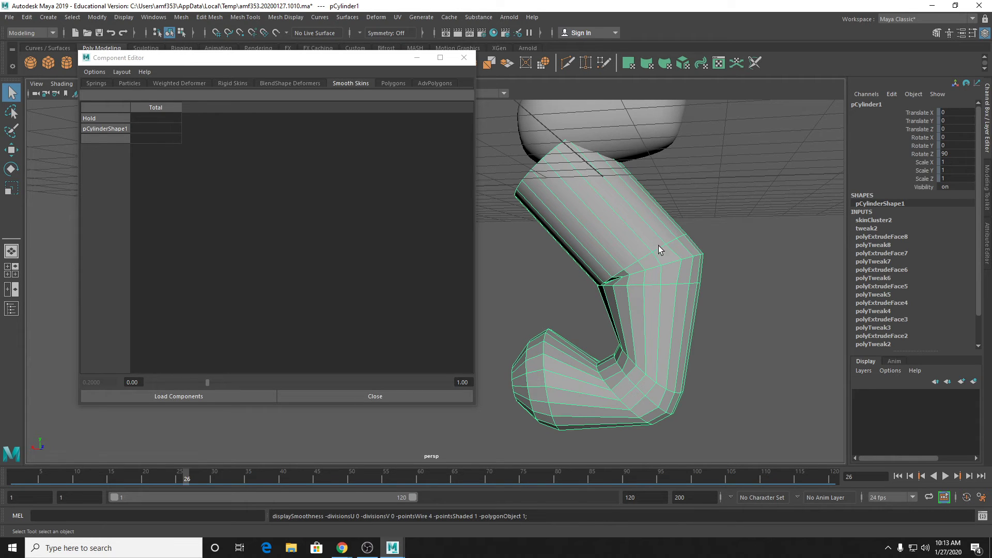
pyautogui.press('3')
pyautogui.hotkey('alt', 'v')
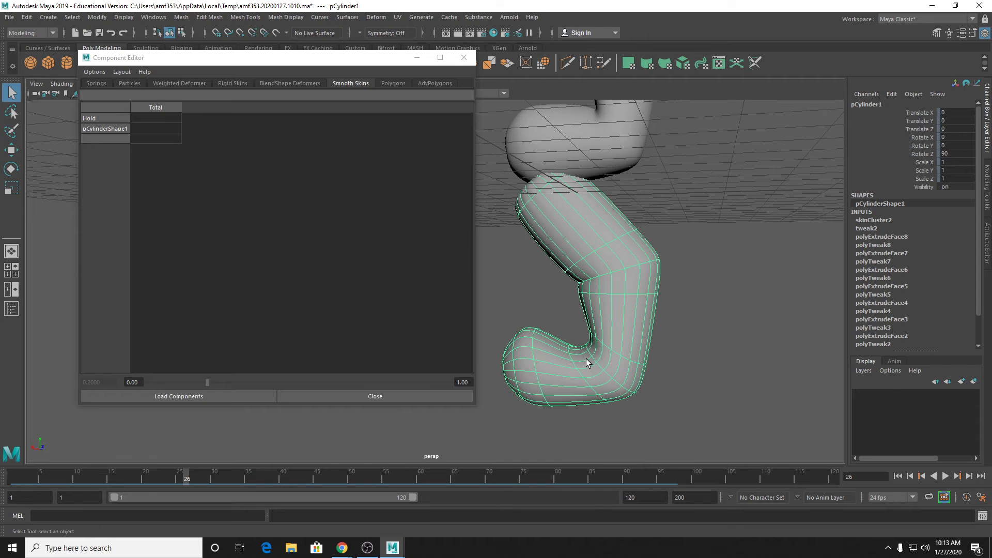
# Step: Straighten the finger by returning to frame 2, try to open the Paint Skin Weights tool on it, and dismiss the error dialog
pyautogui.moveTo(59, 473); pyautogui.dragTo(21, 476)
pyautogui.keyDown('alt'); pyautogui.moveTo(738, 259); pyautogui.dragTo(453, 344, button='middle'); pyautogui.keyUp('alt')
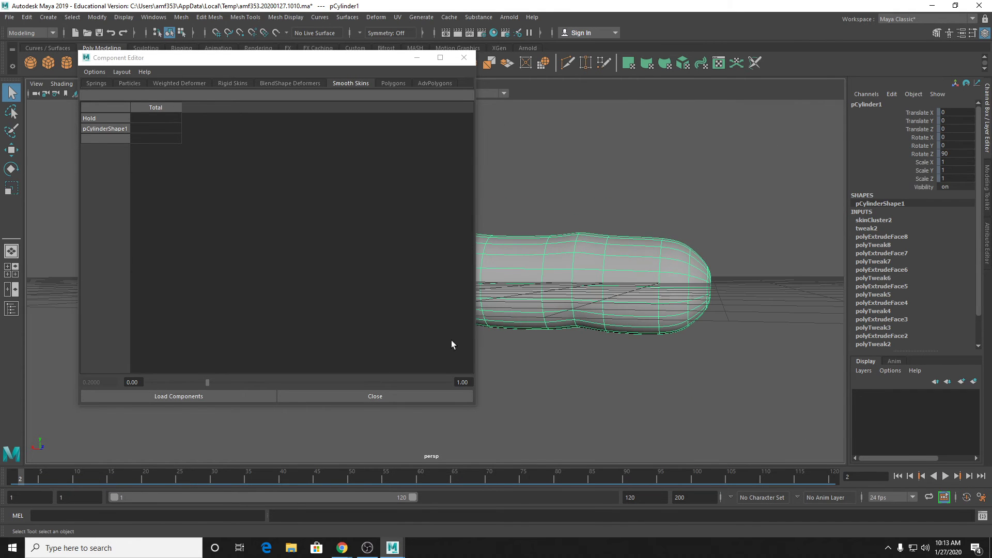
pyautogui.moveTo(625, 240); pyautogui.dragTo(590, 228, button='right')
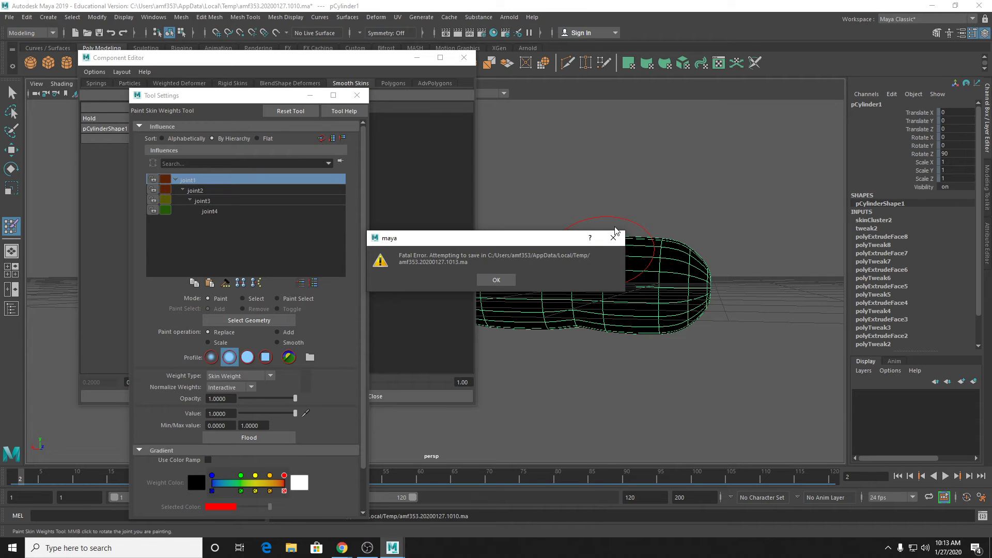
pyautogui.press('Return')
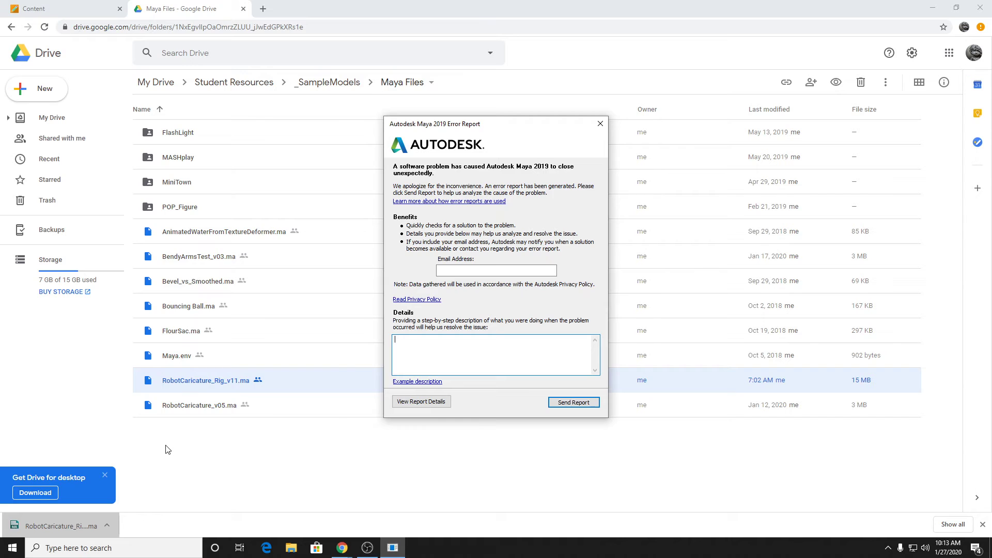
# Step: Search the installed programs for "maya" and launch Maya again
pyautogui.press('super')
pyautogui.write('maya')
pyautogui.press('Return')
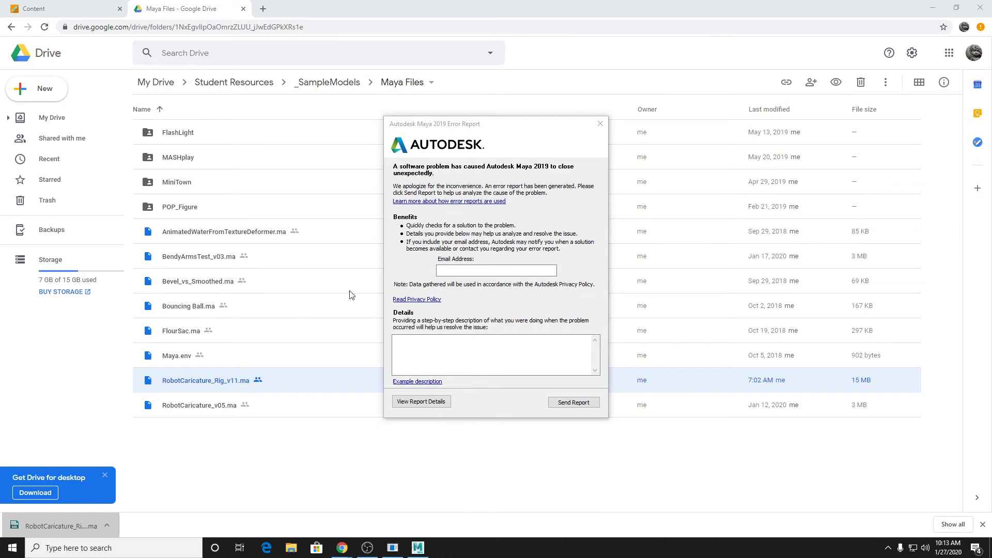
# Step: Cancel the crash error report, restore the newer crash-recovery scene (20200127.1013), dismiss the What's New dialog, and maximize the Maya window
pyautogui.click(600, 123)
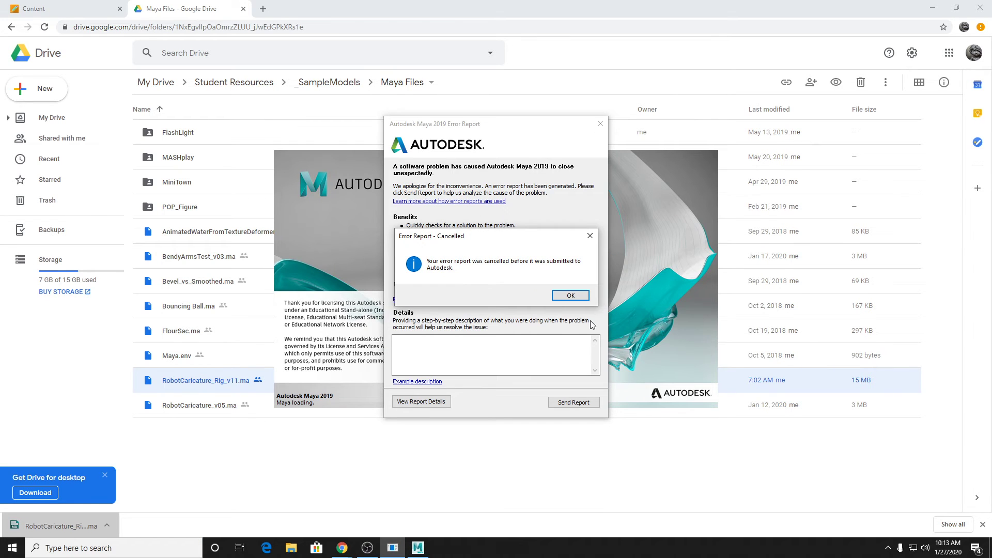
pyautogui.click(571, 296)
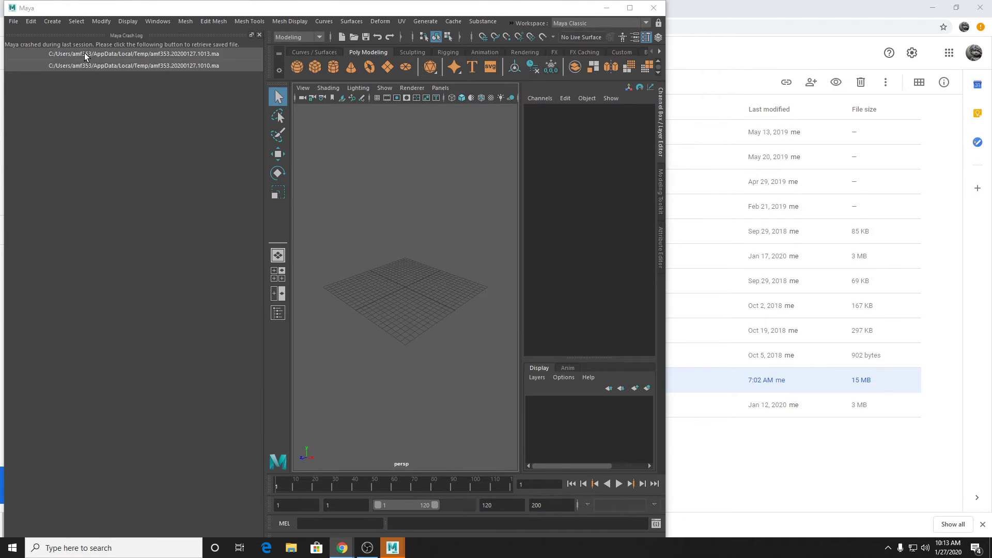
pyautogui.click(85, 54)
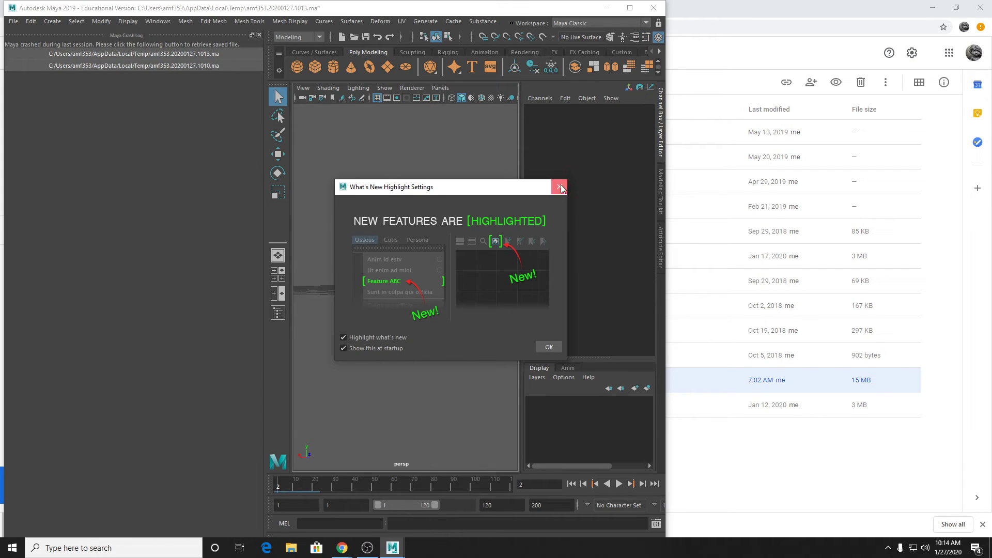
pyautogui.click(559, 187)
pyautogui.click(629, 8)
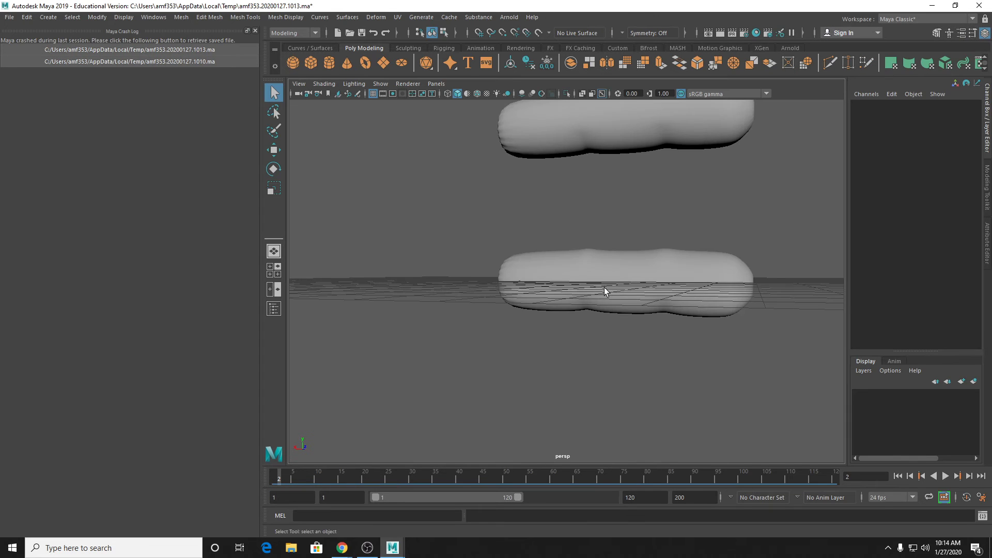
# Step: Close the crash log and select the lower finger's vertex ring on the middle-segment side of the knuckle nearest the fingertip
pyautogui.click(618, 263)
pyautogui.click(255, 32)
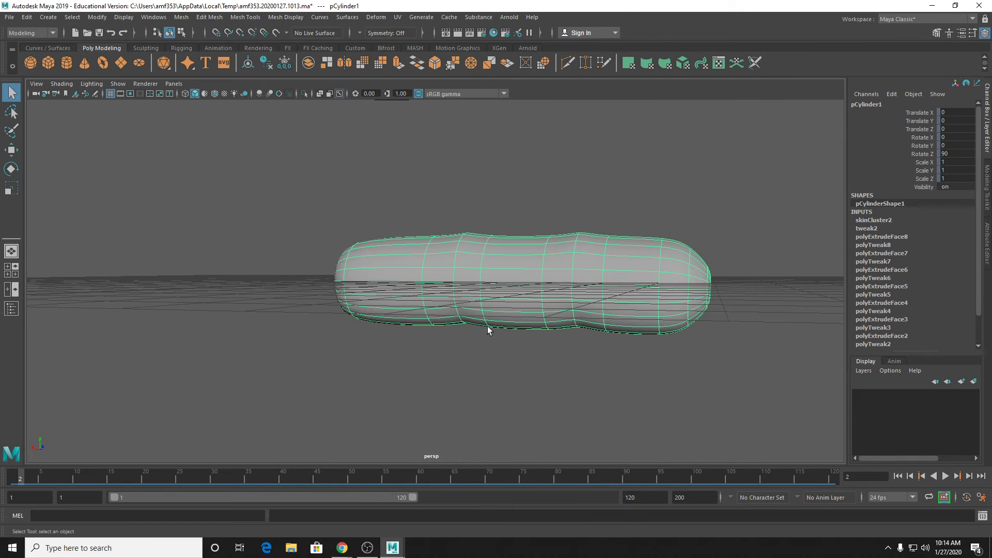
pyautogui.moveTo(495, 323)
pyautogui.keyDown('alt'); pyautogui.mouseDown()
pyautogui.moveTo(408, 312)
pyautogui.moveTo(463, 317)
pyautogui.mouseUp(); pyautogui.keyUp('alt')
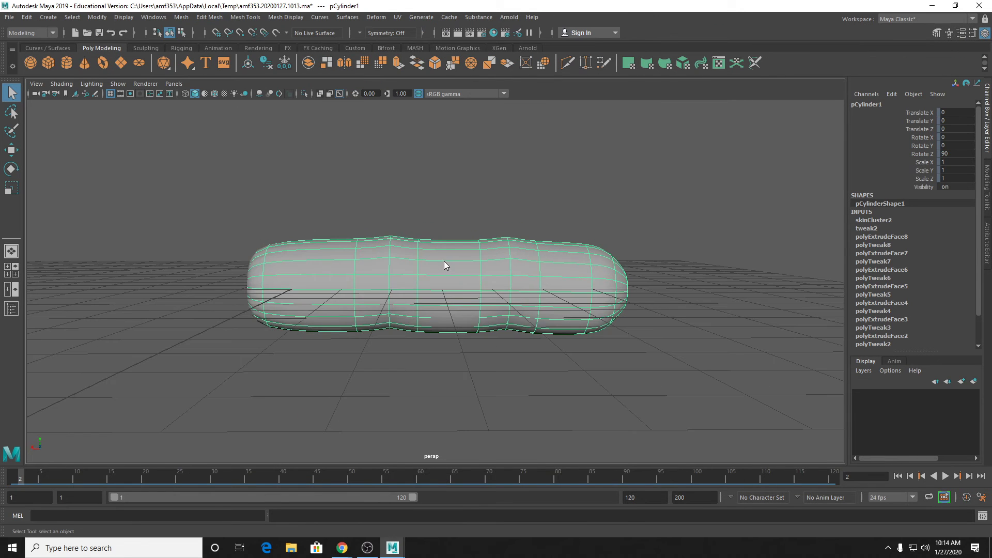
pyautogui.moveTo(443, 261); pyautogui.dragTo(421, 260, button='right')
pyautogui.moveTo(454, 208); pyautogui.dragTo(490, 364)
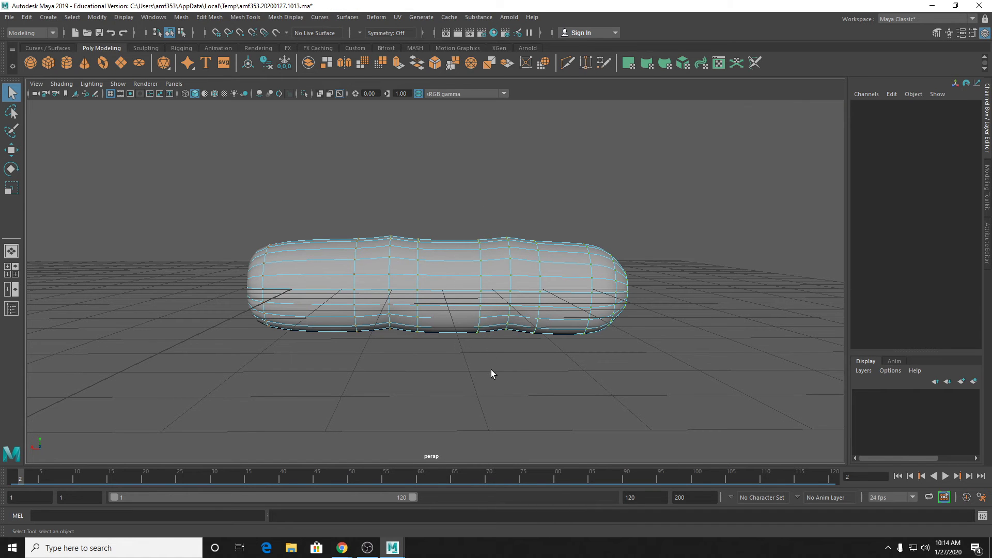
# Step: Open the Component Editor, widen it, and show the Smooth Skins weights of the selected vertex ring
pyautogui.click(181, 17)
pyautogui.moveTo(196, 45)
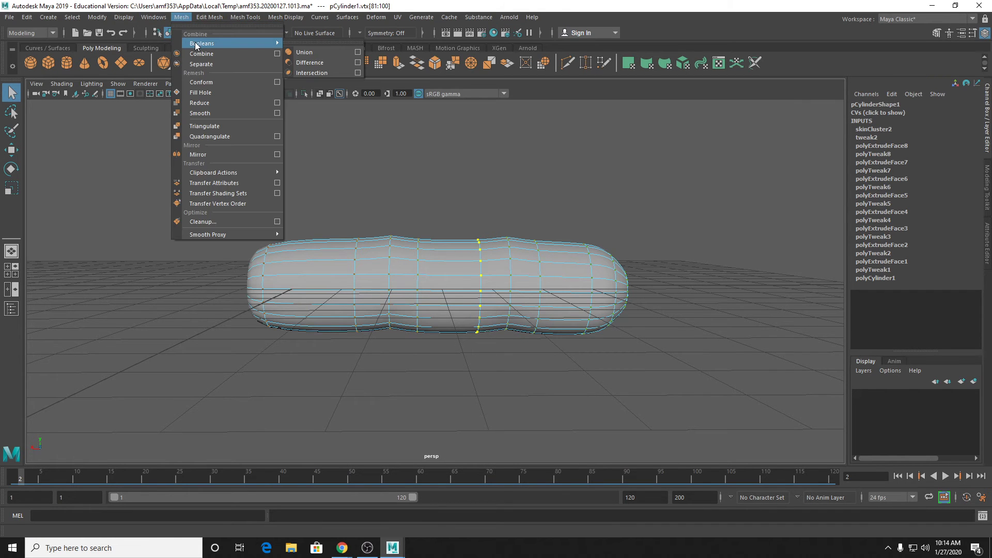
pyautogui.moveTo(154, 17)
pyautogui.click(318, 169)
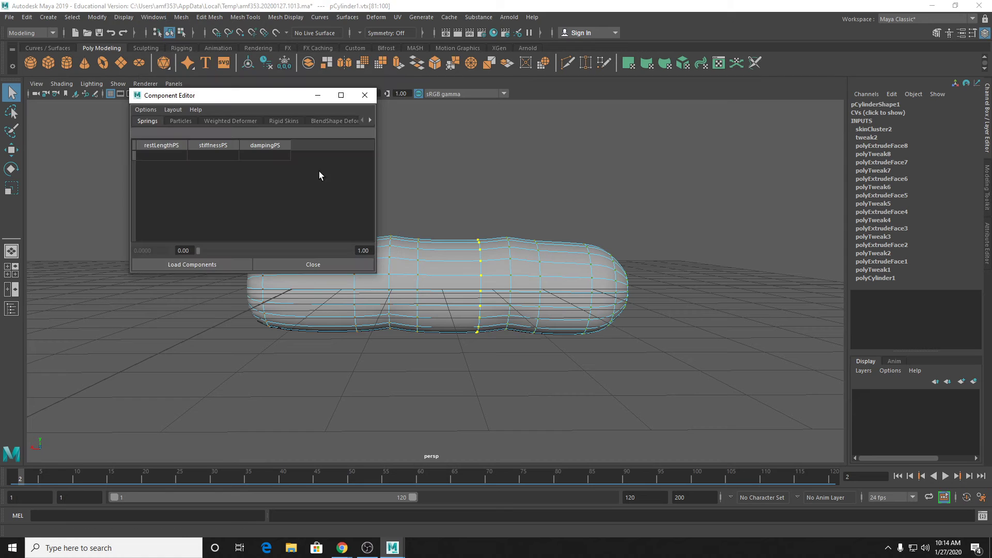
pyautogui.moveTo(378, 151); pyautogui.dragTo(614, 152)
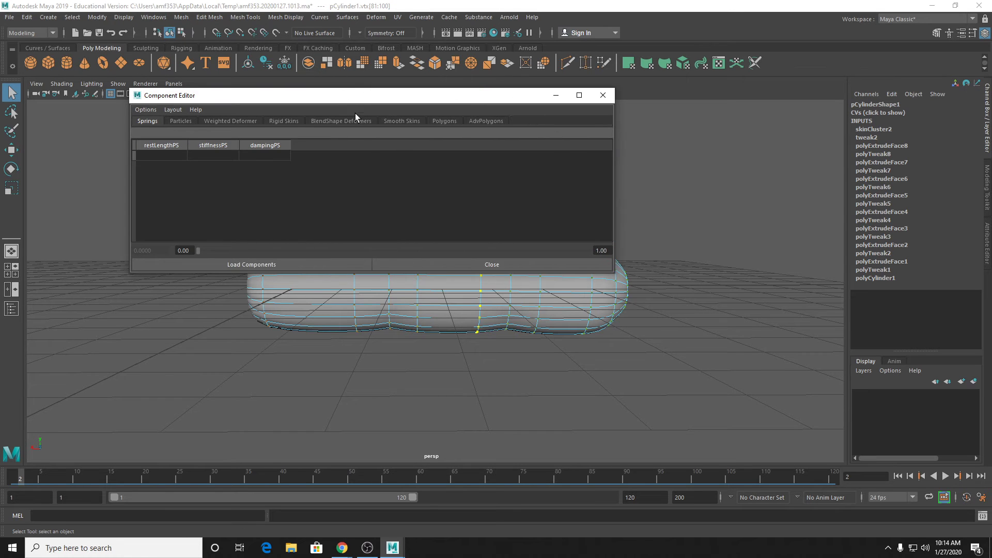
pyautogui.click(395, 121)
pyautogui.moveTo(371, 95); pyautogui.dragTo(275, 46)
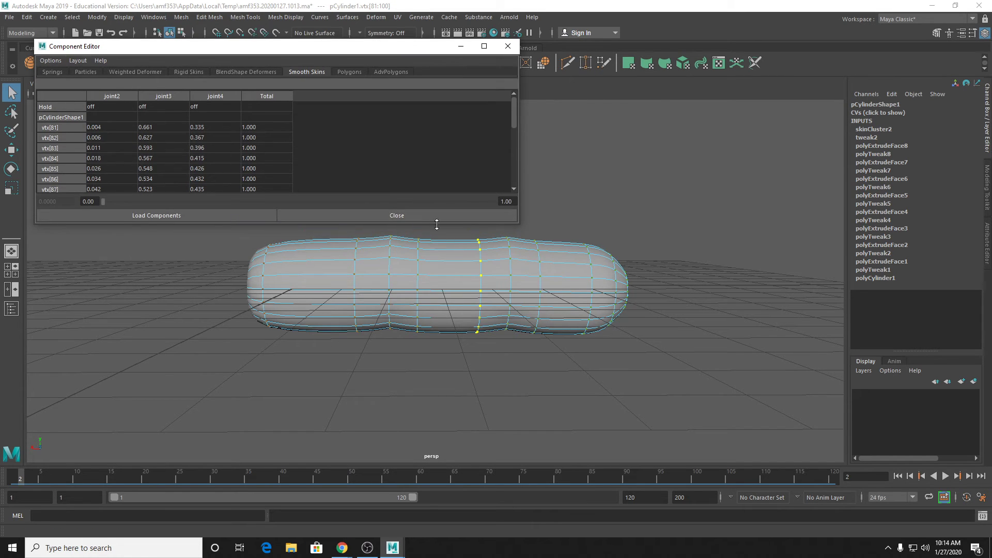
# Step: Enlarge the Component Editor to list more rows and reselect the vertex ring just before the fingertip-side knuckle
pyautogui.moveTo(123, 129); pyautogui.dragTo(88, 367)
pyautogui.moveTo(91, 300); pyautogui.dragTo(93, 260)
pyautogui.moveTo(251, 226); pyautogui.dragTo(217, 355)
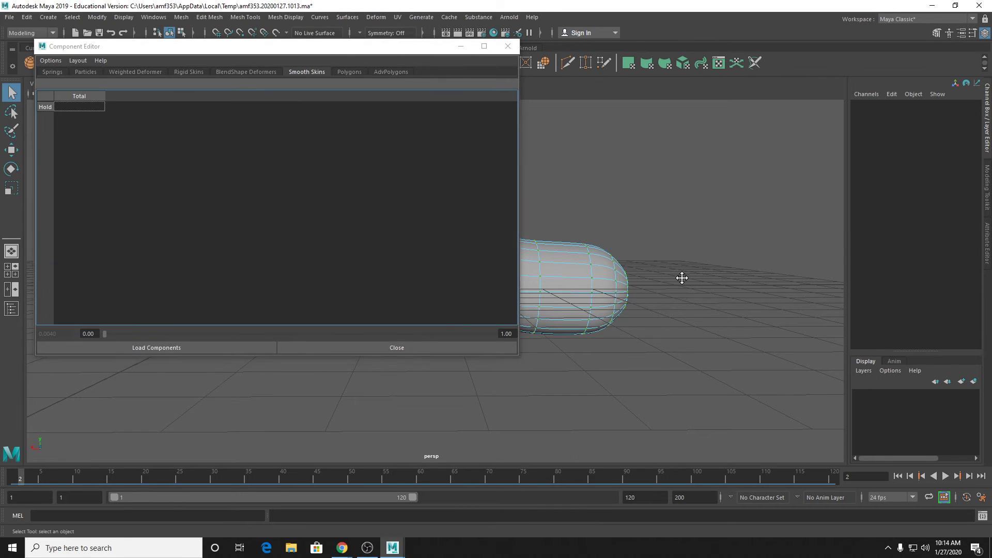
pyautogui.keyDown('alt'); pyautogui.moveTo(682, 277); pyautogui.dragTo(713, 292, button='middle'); pyautogui.keyUp('alt')
pyautogui.moveTo(568, 223); pyautogui.dragTo(589, 373)
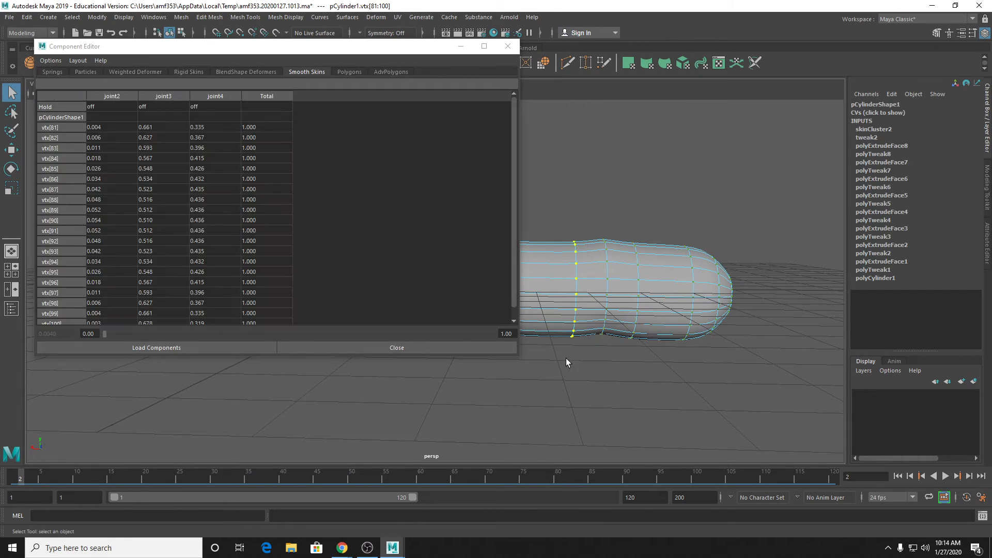
# Step: Set the joint2 weight to 0 and the joint3 weight to 0.8 for all vertices of this ring (vtx 81 to 100)
pyautogui.click(110, 128)
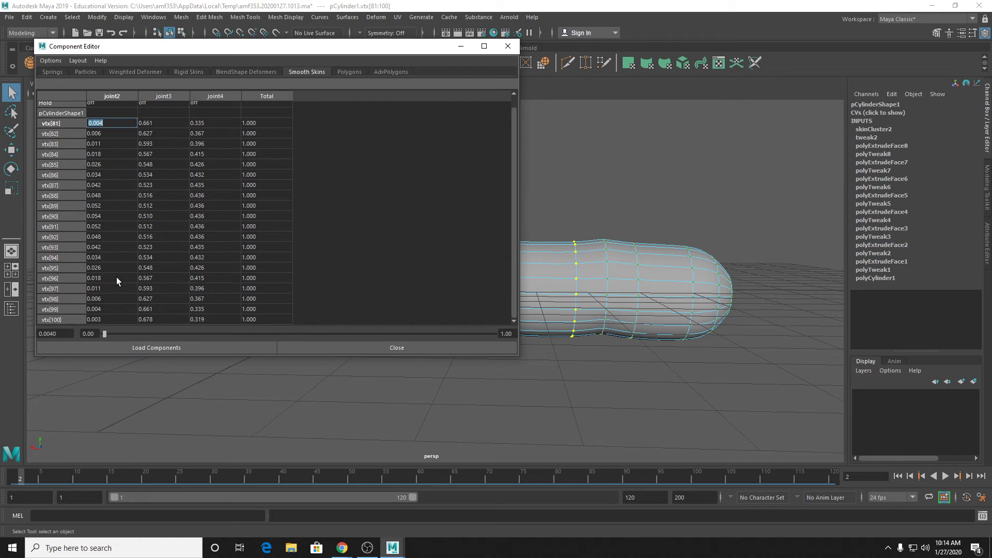
pyautogui.keyDown('shift'); pyautogui.click(106, 320); pyautogui.keyUp('shift')
pyautogui.press('Return')
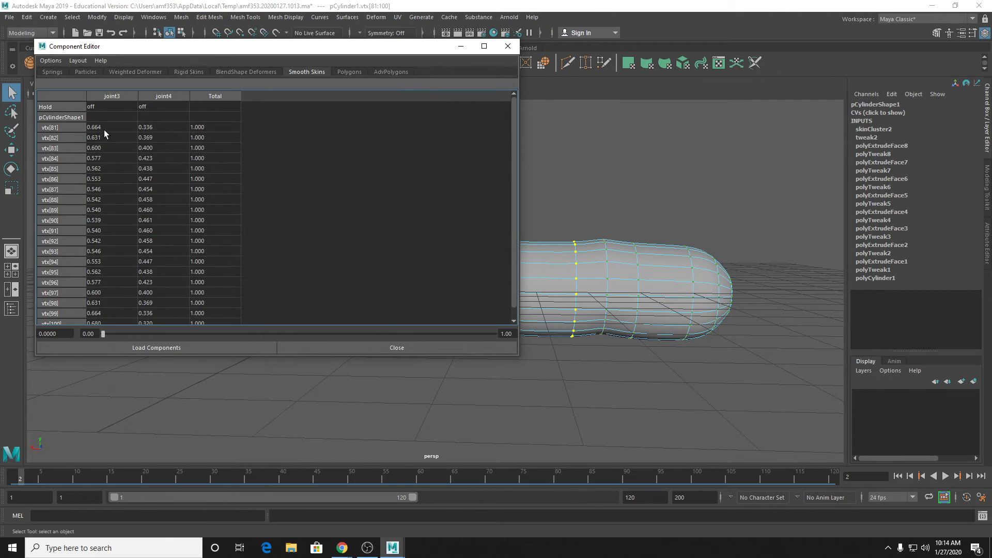
pyautogui.moveTo(103, 126); pyautogui.dragTo(120, 355)
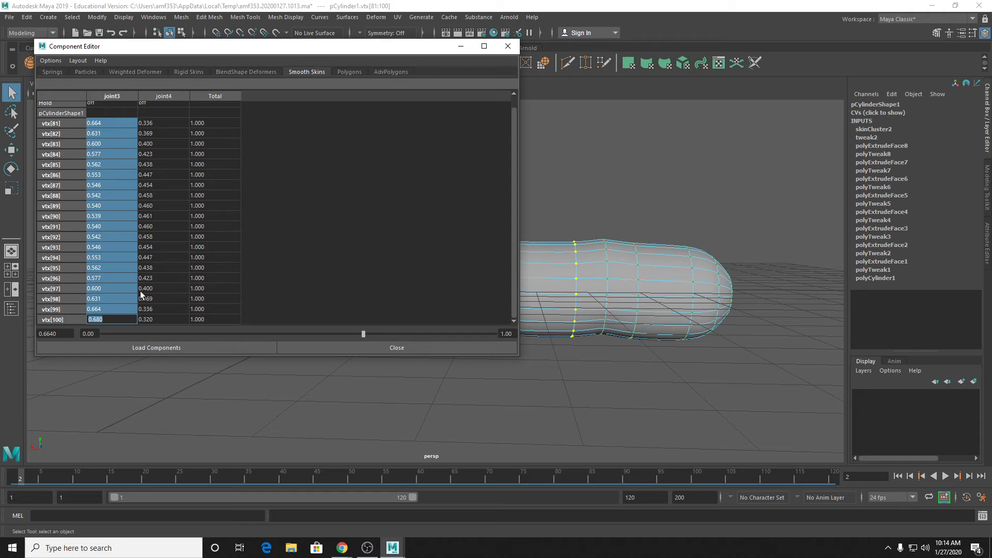
pyautogui.write('0.8')
pyautogui.press('Return')
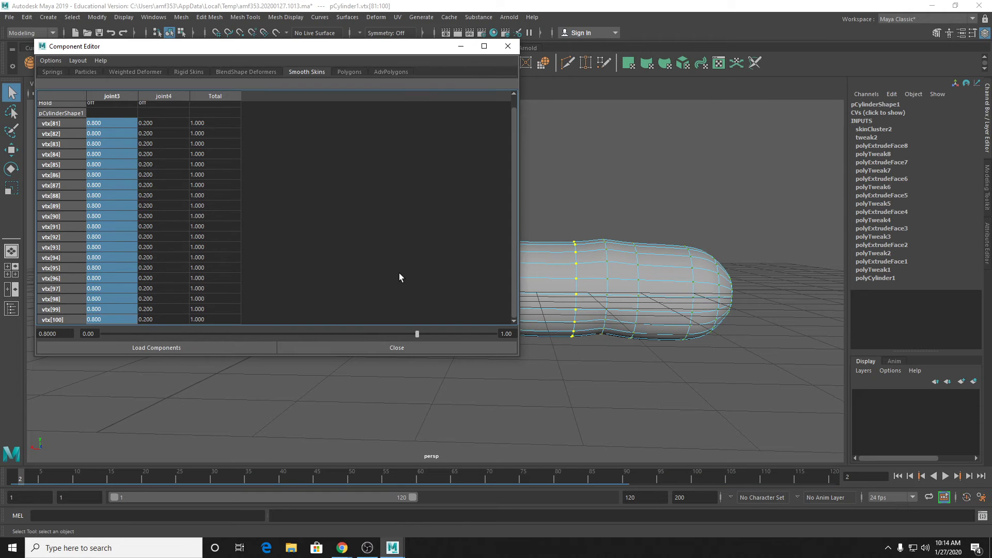
# Step: Select the vertex ring directly at the fingertip-side knuckle (vtx 101 to 120) and set its joint2 weight to 0
pyautogui.keyDown('alt'); pyautogui.moveTo(614, 245); pyautogui.dragTo(593, 231); pyautogui.keyUp('alt')
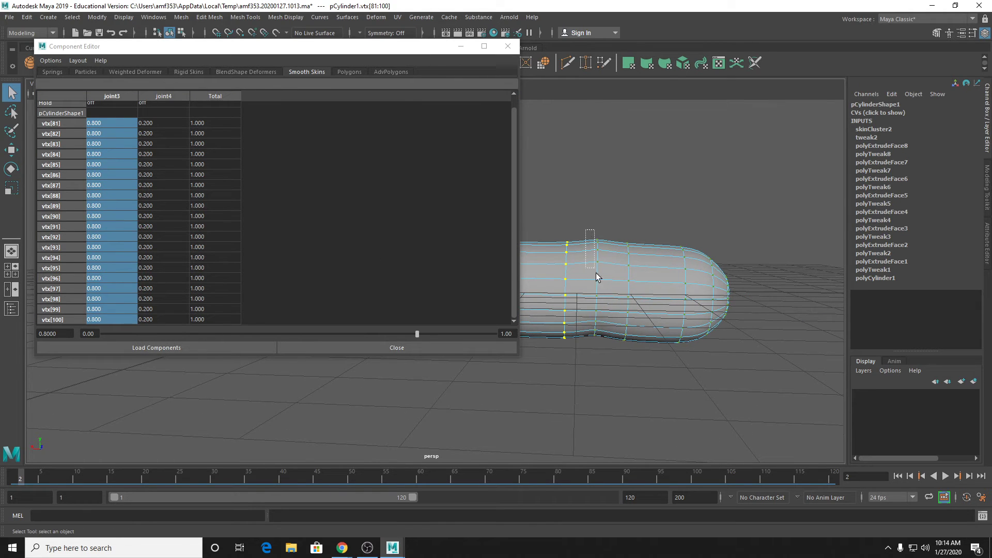
pyautogui.moveTo(595, 272); pyautogui.dragTo(608, 363)
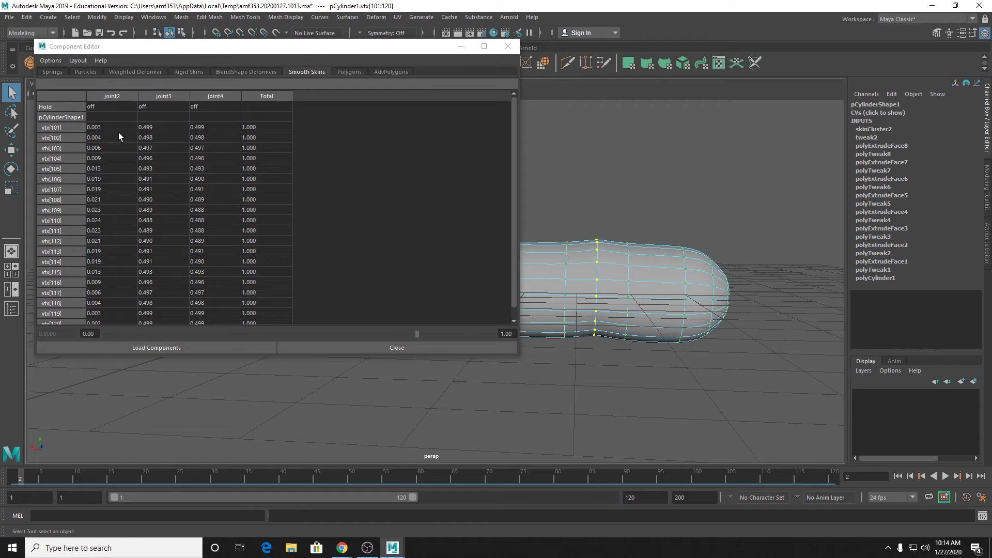
pyautogui.moveTo(119, 131); pyautogui.dragTo(101, 368)
pyautogui.write('0')
pyautogui.press('Return')
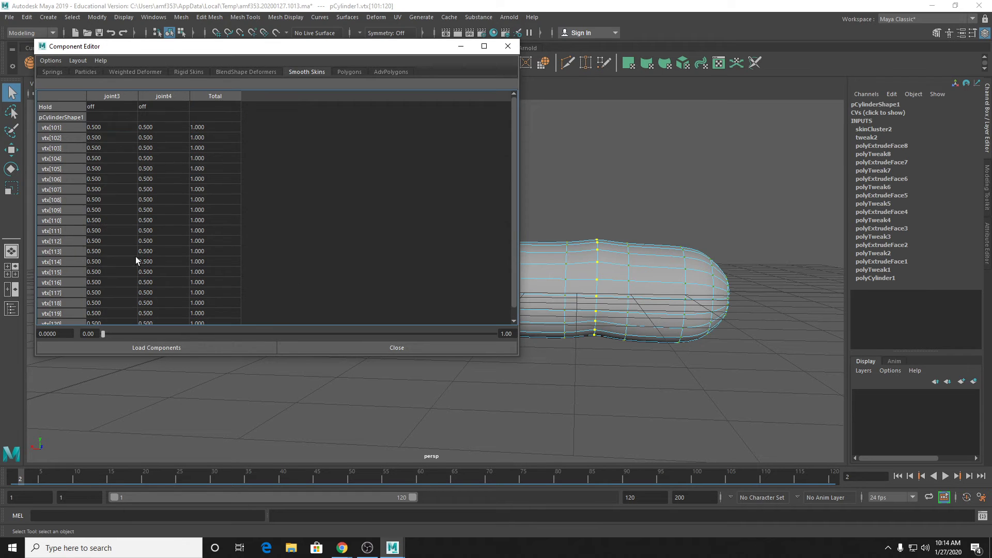
pyautogui.moveTo(120, 126); pyautogui.dragTo(98, 402)
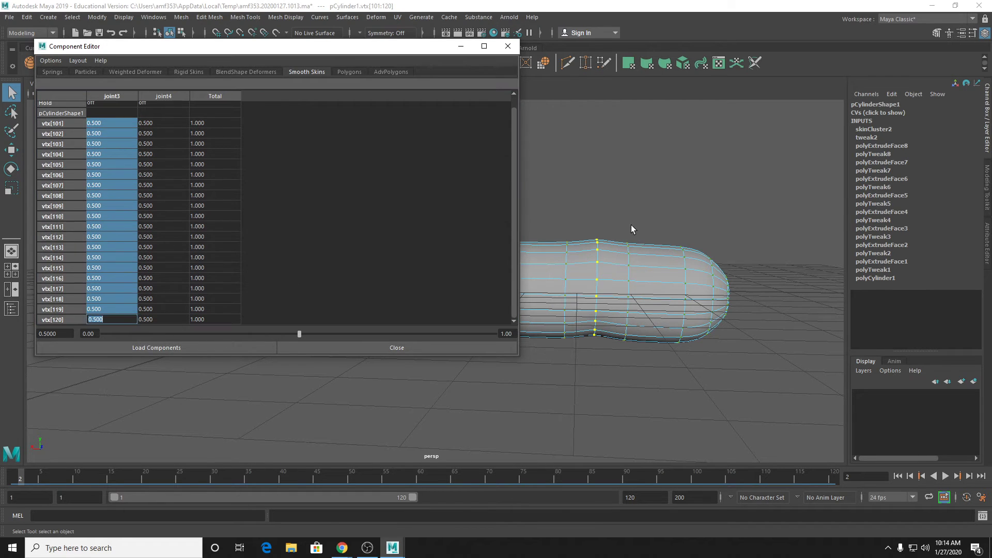
# Step: Set the ring just beyond the fingertip-side knuckle (vtx 121 to 140) to joint2 weight 0 and joint3 weight 0.2, and close the Component Editor
pyautogui.moveTo(618, 222); pyautogui.dragTo(648, 386)
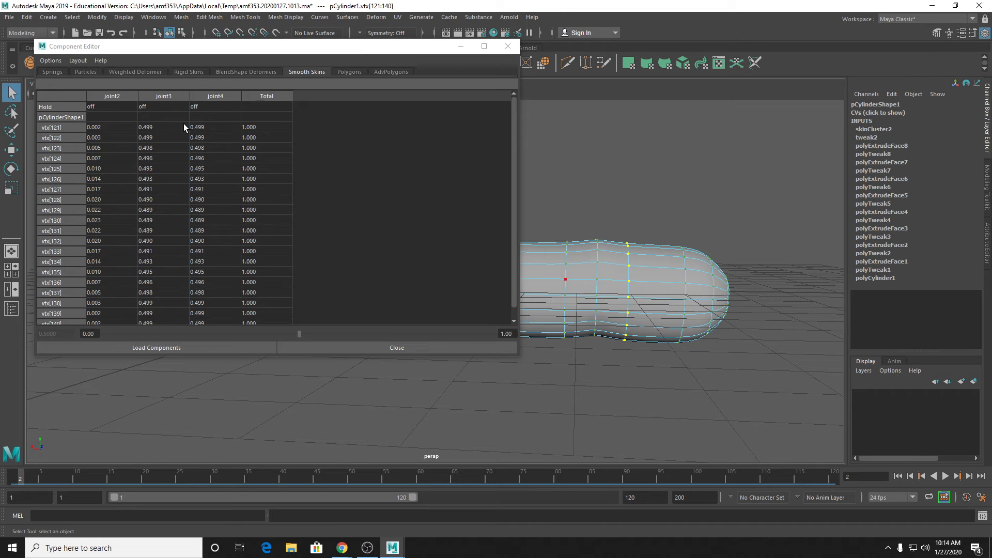
pyautogui.moveTo(117, 126); pyautogui.dragTo(106, 376)
pyautogui.write('0')
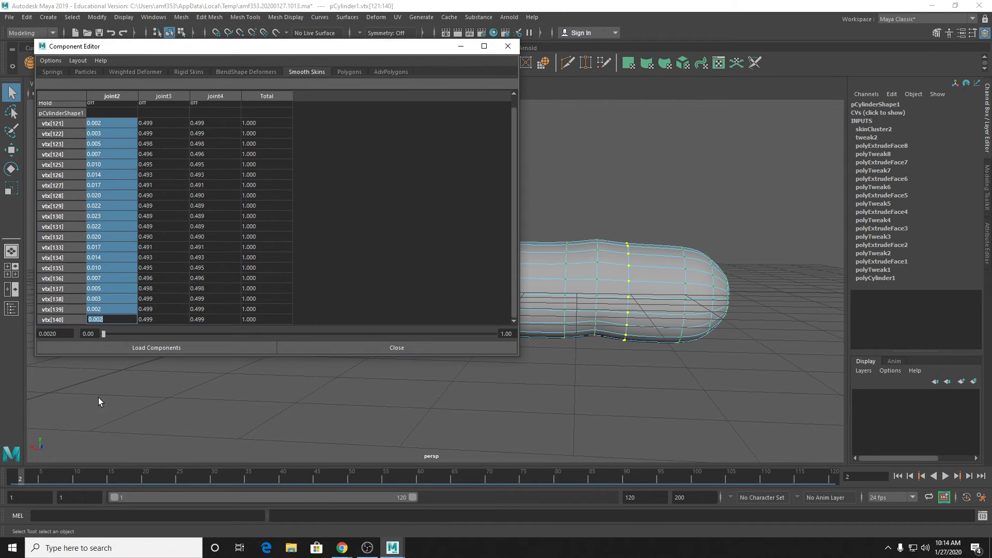
pyautogui.press('Return')
pyautogui.moveTo(113, 125); pyautogui.dragTo(120, 323)
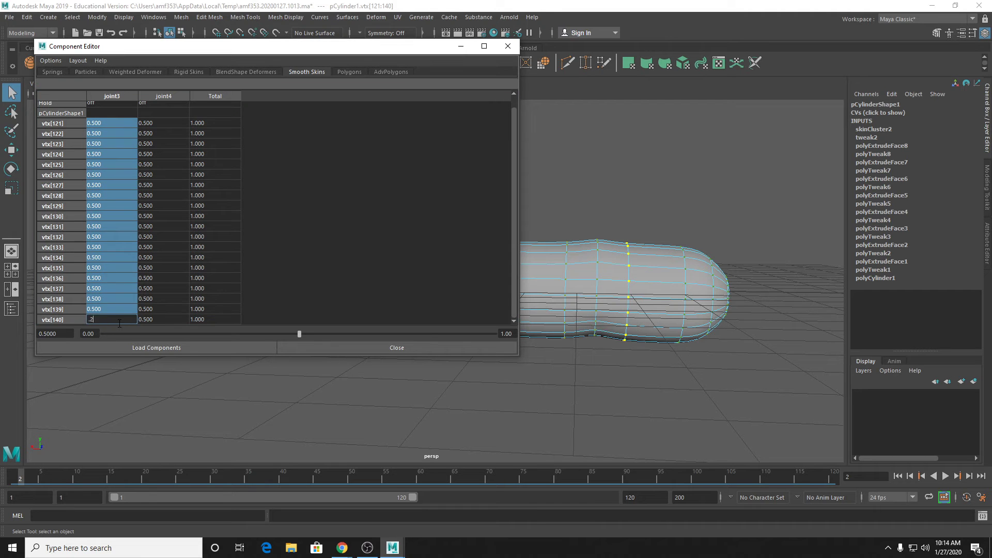
pyautogui.click(506, 46)
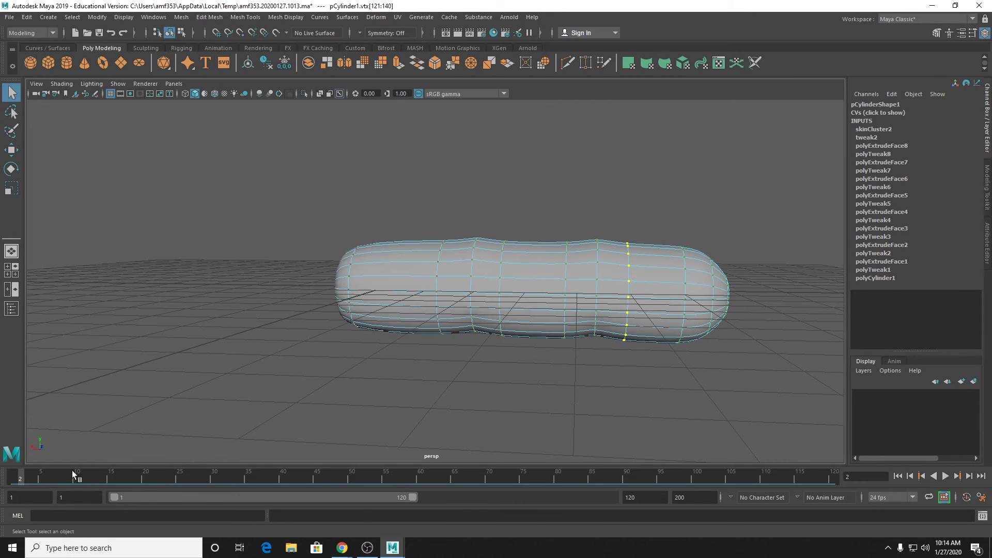
# Step: Move the animation to frame 24 to bend the fingers, return the lower finger to object mode, and clear the selection
pyautogui.moveTo(72, 471); pyautogui.dragTo(188, 485)
pyautogui.keyDown('alt'); pyautogui.moveTo(499, 393); pyautogui.dragTo(630, 261, button='middle'); pyautogui.keyUp('alt')
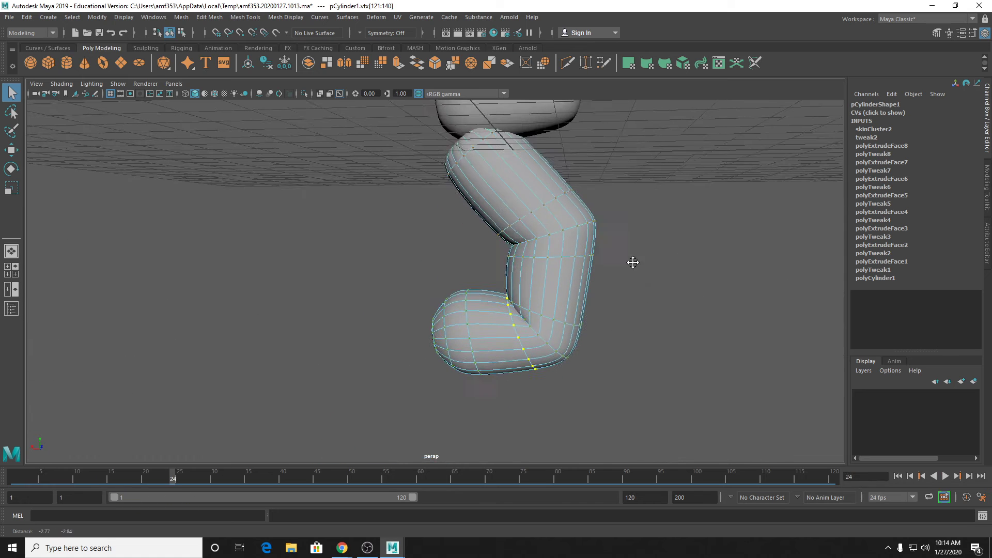
pyautogui.moveTo(553, 234); pyautogui.dragTo(604, 219, button='right')
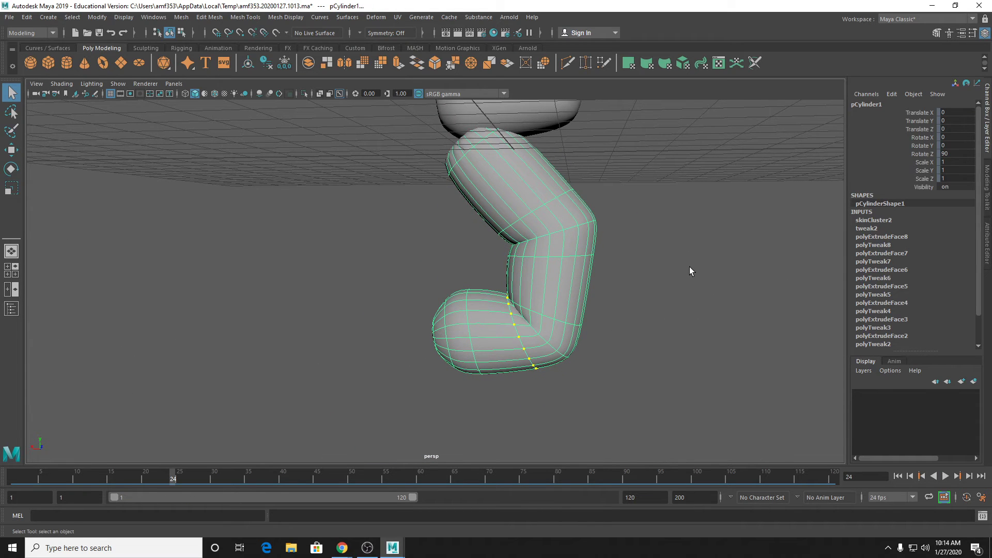
pyautogui.click(689, 266)
# Step: Examine the lower finger's bend from several angles and compare it with the upper finger's bend
pyautogui.keyDown('alt'); pyautogui.moveTo(689, 268); pyautogui.dragTo(551, 231); pyautogui.keyUp('alt')
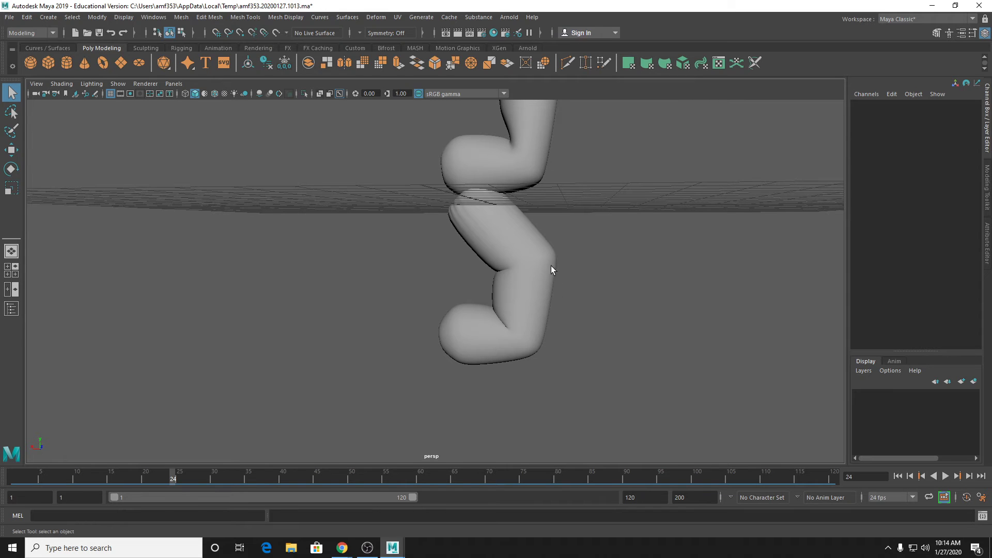
pyautogui.keyDown('alt'); pyautogui.moveTo(501, 300); pyautogui.dragTo(526, 296); pyautogui.keyUp('alt')
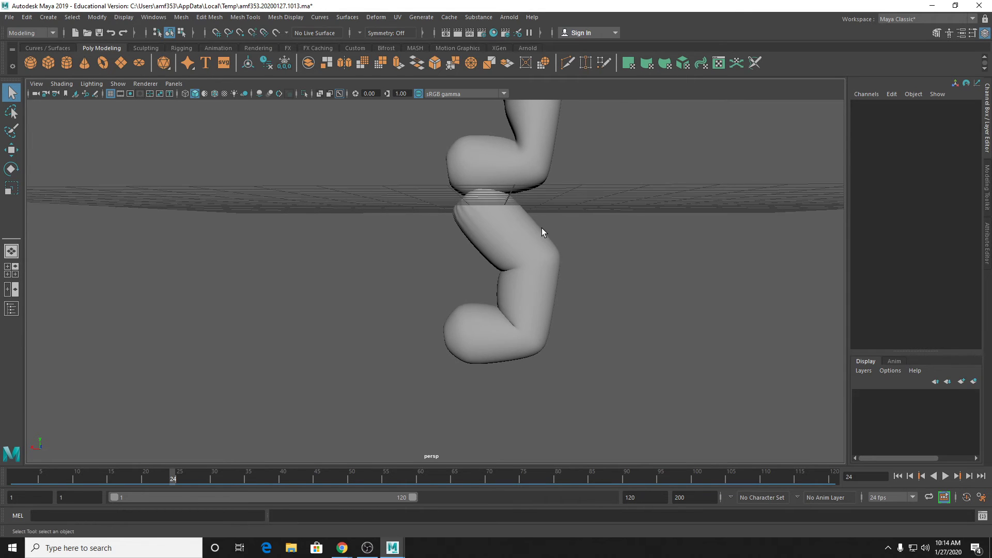
pyautogui.keyDown('alt'); pyautogui.moveTo(542, 228); pyautogui.dragTo(516, 341); pyautogui.keyUp('alt')
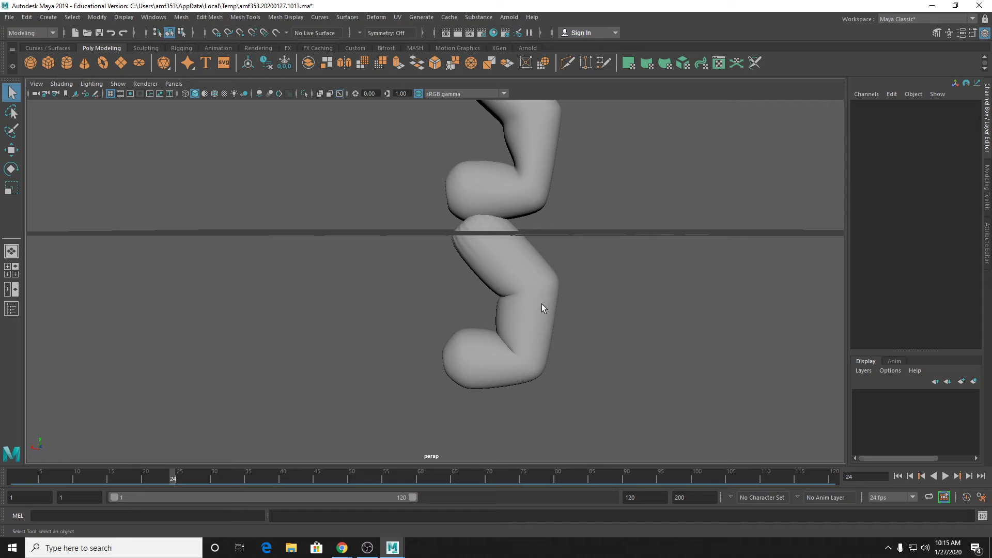
pyautogui.moveTo(567, 283)
pyautogui.keyDown('alt'); pyautogui.mouseDown()
pyautogui.moveTo(544, 358)
pyautogui.moveTo(558, 276)
pyautogui.mouseUp(); pyautogui.keyUp('alt')
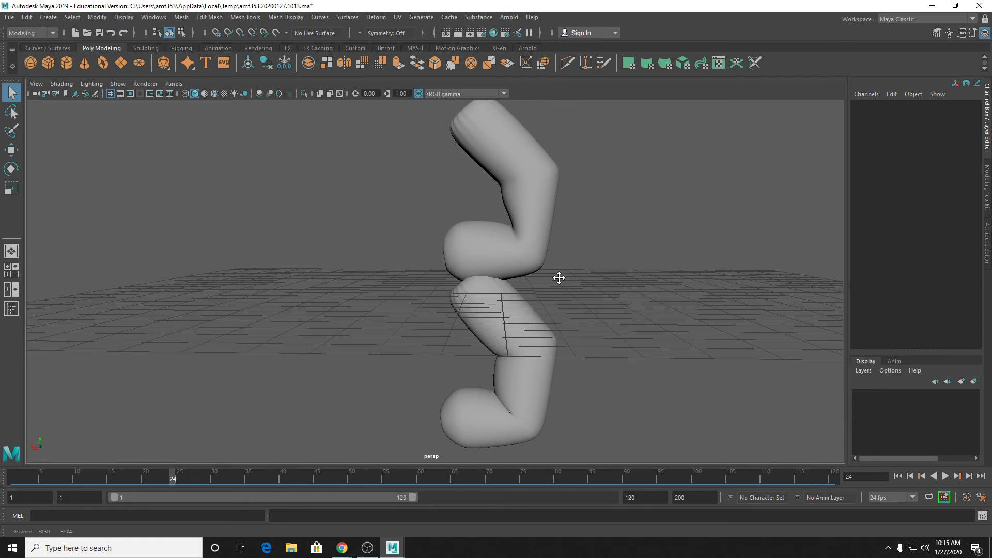
pyautogui.click(537, 220)
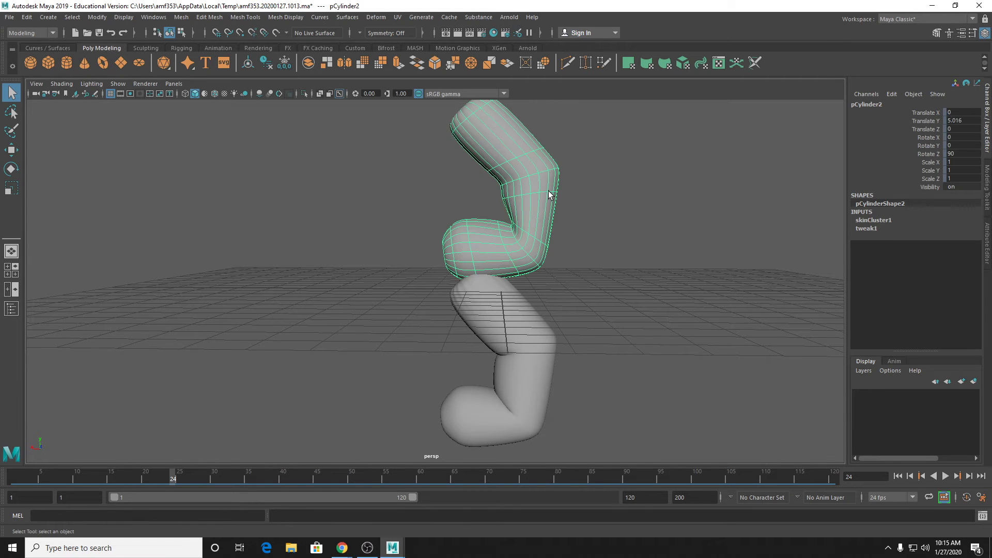
pyautogui.click(683, 299)
# Step: Create a new polygon cylinder at the origin of the grid
pyautogui.keyDown('alt'); pyautogui.moveTo(666, 298); pyautogui.dragTo(558, 295, button='right'); pyautogui.keyUp('alt')
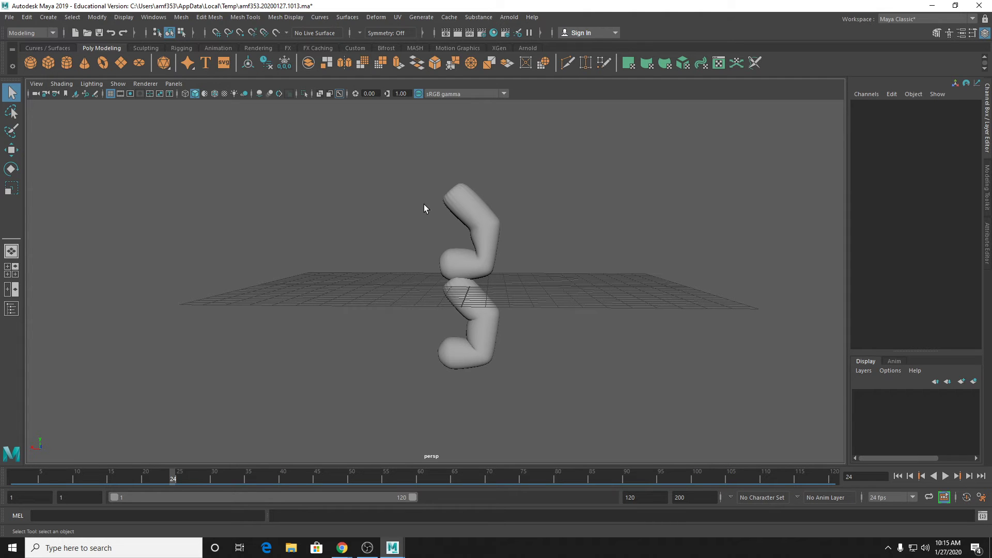
pyautogui.keyDown('alt'); pyautogui.moveTo(230, 163); pyautogui.dragTo(408, 247); pyautogui.keyUp('alt')
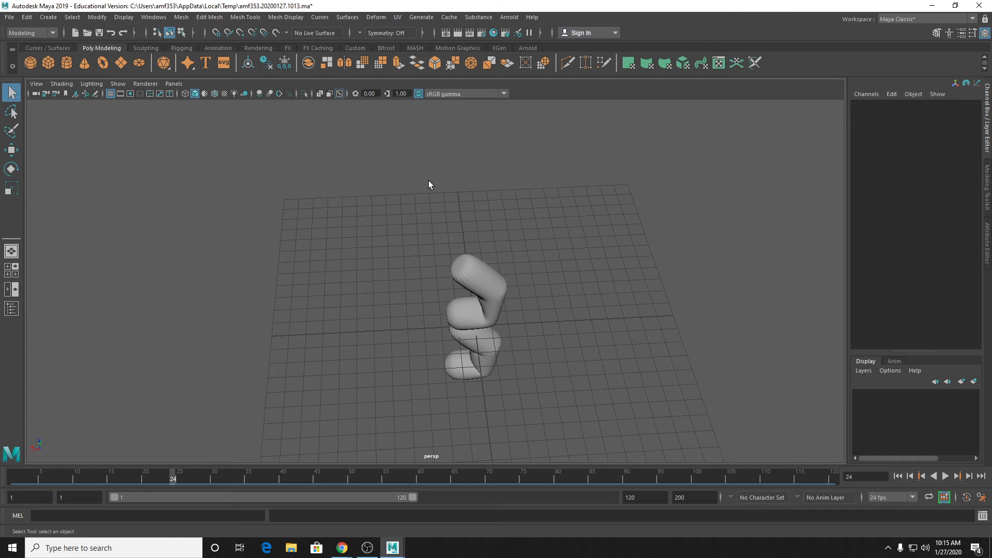
pyautogui.click(472, 338)
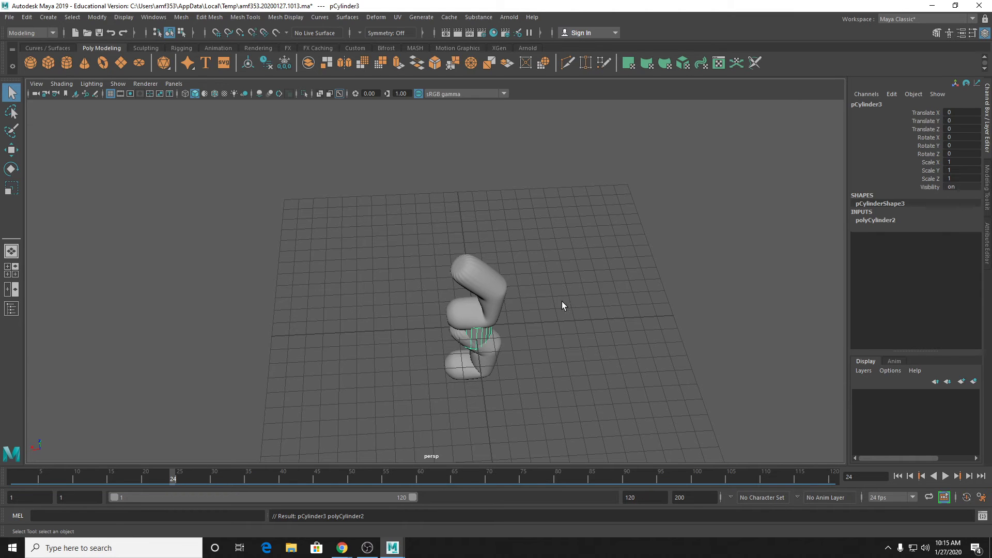
# Step: Scale the new cylinder to 6.82 in Y and move it to Translate X -6.809, beside the fingers
pyautogui.keyDown('alt'); pyautogui.moveTo(562, 302); pyautogui.dragTo(506, 329); pyautogui.keyUp('alt')
pyautogui.press('r')
pyautogui.keyDown('alt'); pyautogui.moveTo(487, 295); pyautogui.dragTo(456, 103); pyautogui.keyUp('alt')
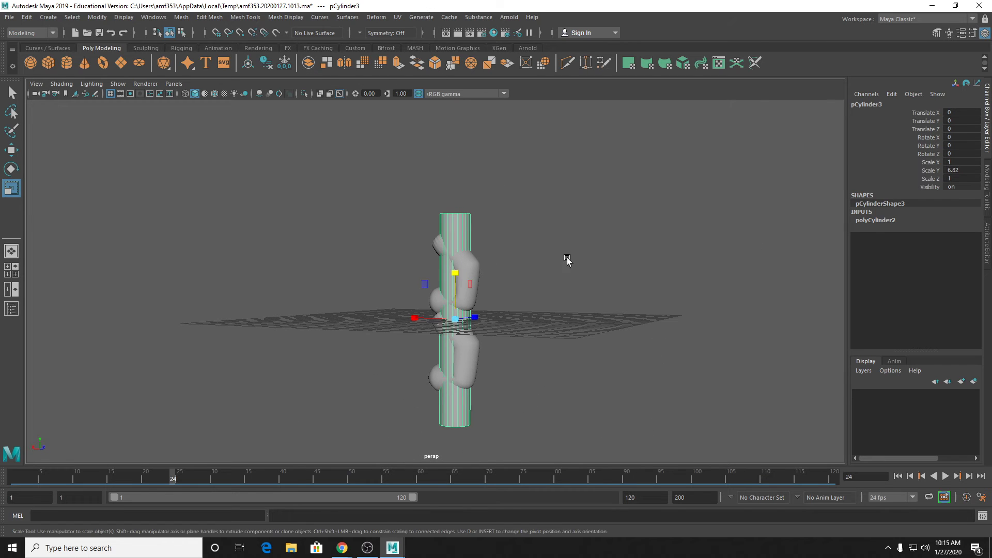
pyautogui.press('w')
pyautogui.moveTo(412, 318); pyautogui.dragTo(509, 321)
# Step: Set the new cylinder's height subdivisions to 12 and its axis subdivisions to 12
pyautogui.click(881, 221)
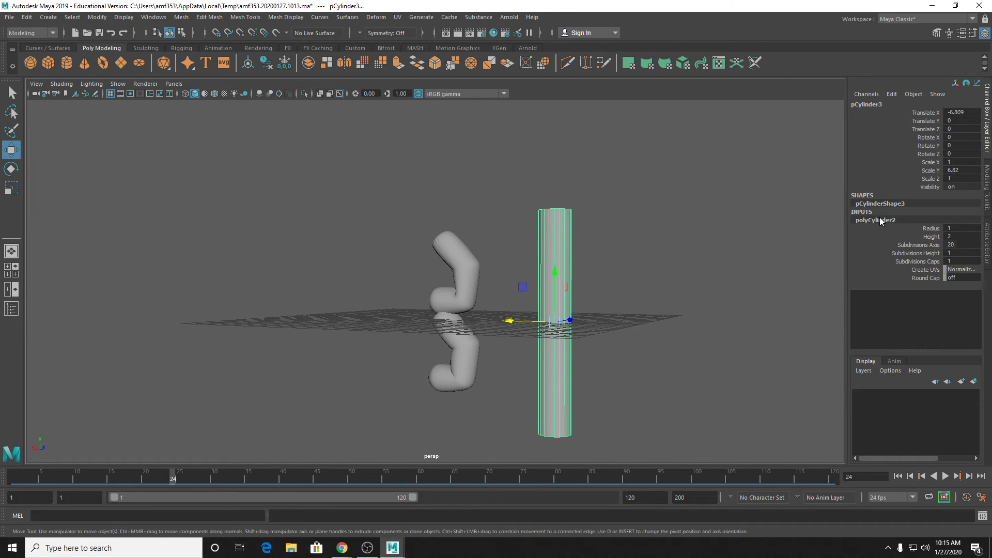
pyautogui.click(924, 253)
pyautogui.moveTo(715, 305); pyautogui.dragTo(774, 308, button='middle')
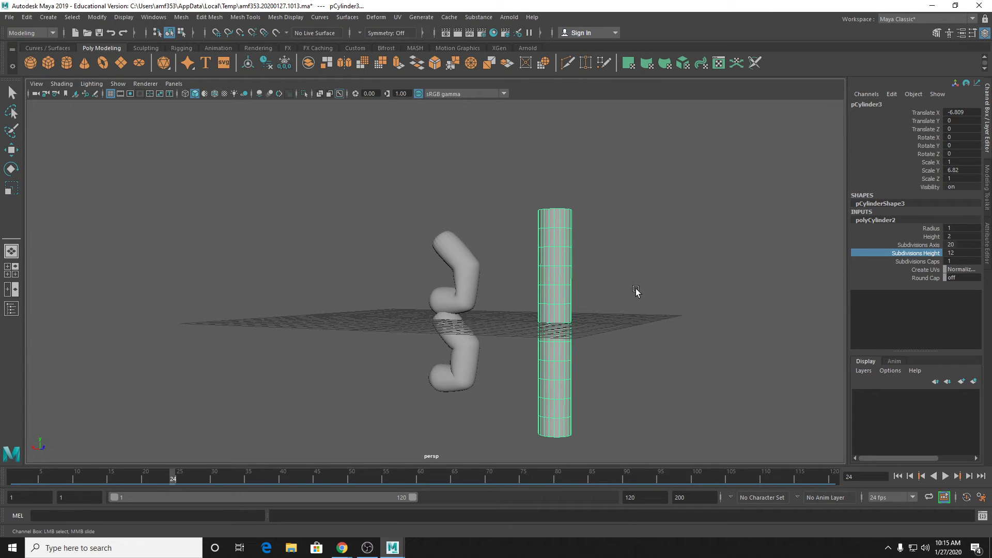
pyautogui.click(950, 253)
pyautogui.click(962, 244)
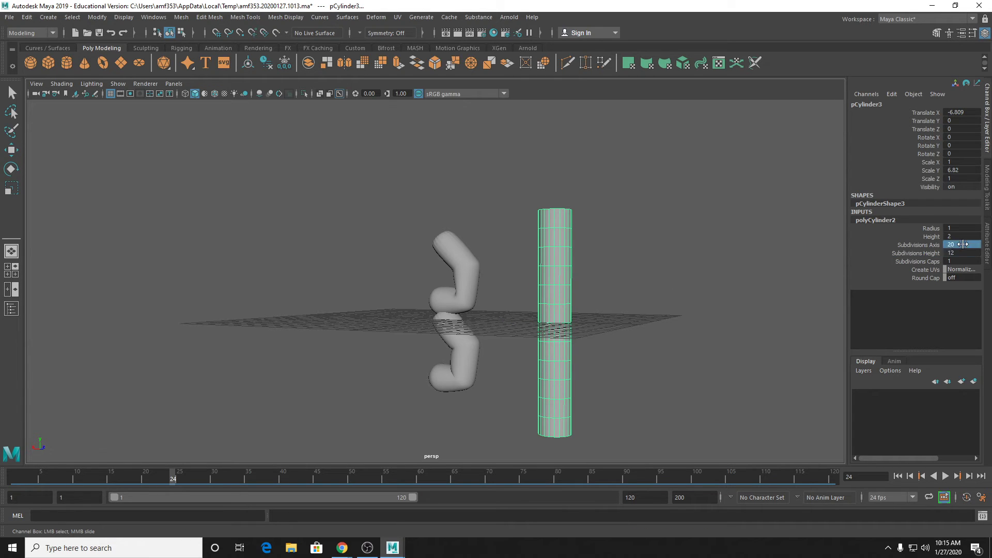
pyautogui.write('12')
pyautogui.press('Return')
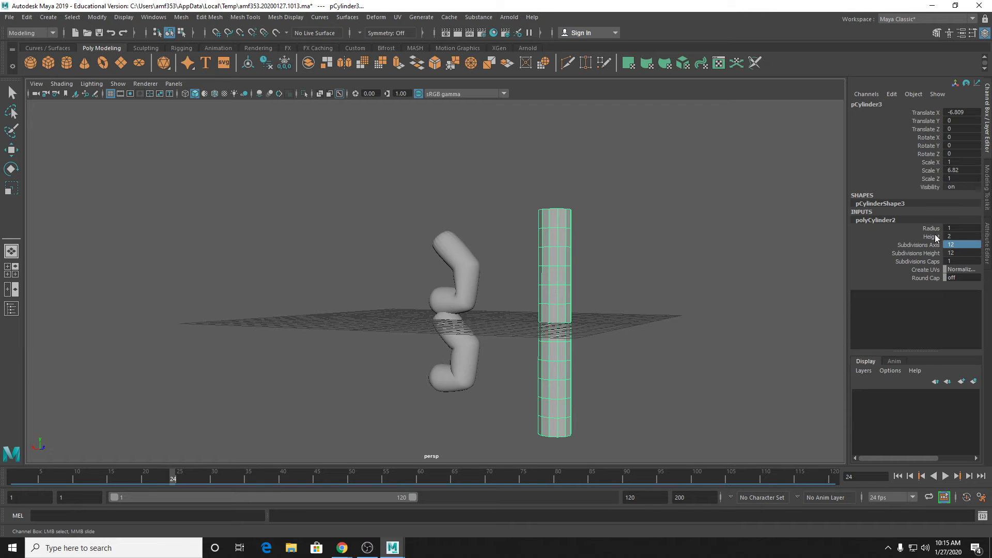
# Step: In the front view, create a chain of five joints up the cylinder's centre, from its base to near its top
pyautogui.press('space')
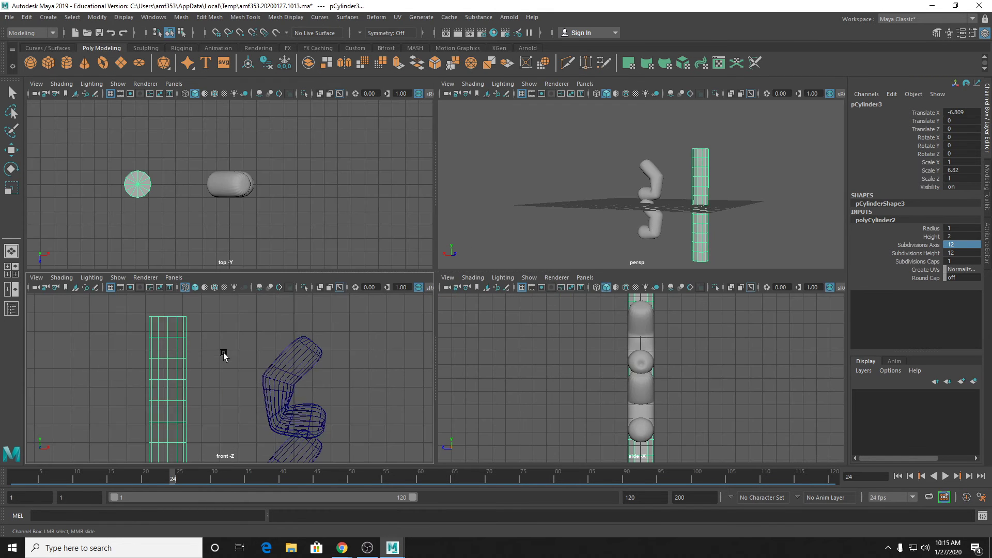
pyautogui.press('space')
pyautogui.scroll(-5, 279, 352)
pyautogui.keyDown('alt'); pyautogui.moveTo(287, 380); pyautogui.dragTo(283, 307, button='middle'); pyautogui.keyUp('alt')
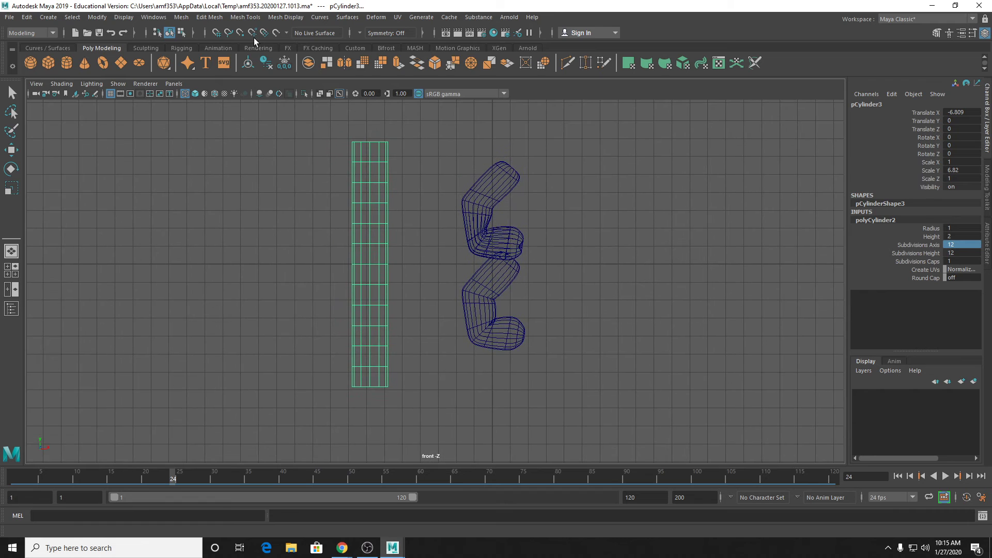
pyautogui.click(33, 34)
pyautogui.click(30, 53)
pyautogui.click(186, 17)
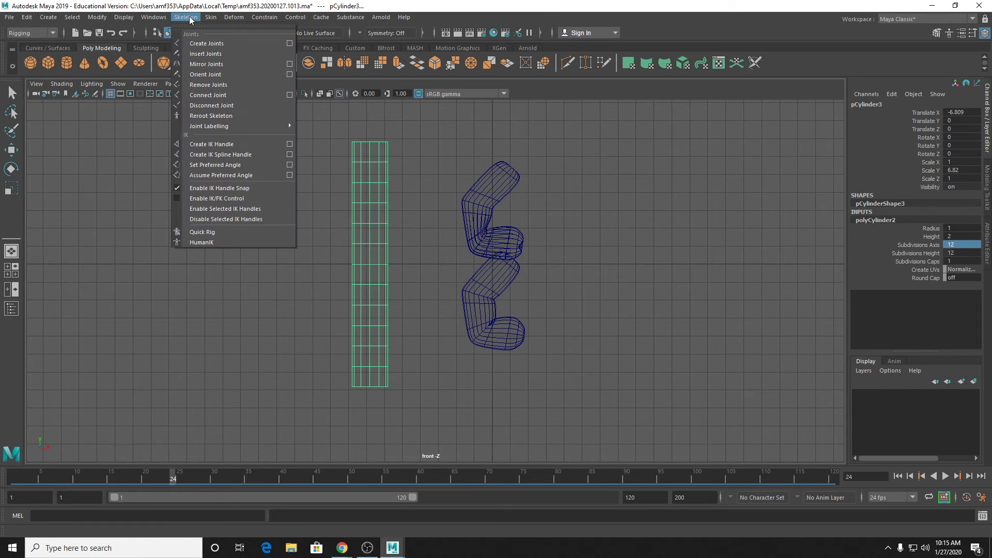
pyautogui.click(199, 30)
pyautogui.click(370, 385)
pyautogui.click(370, 332)
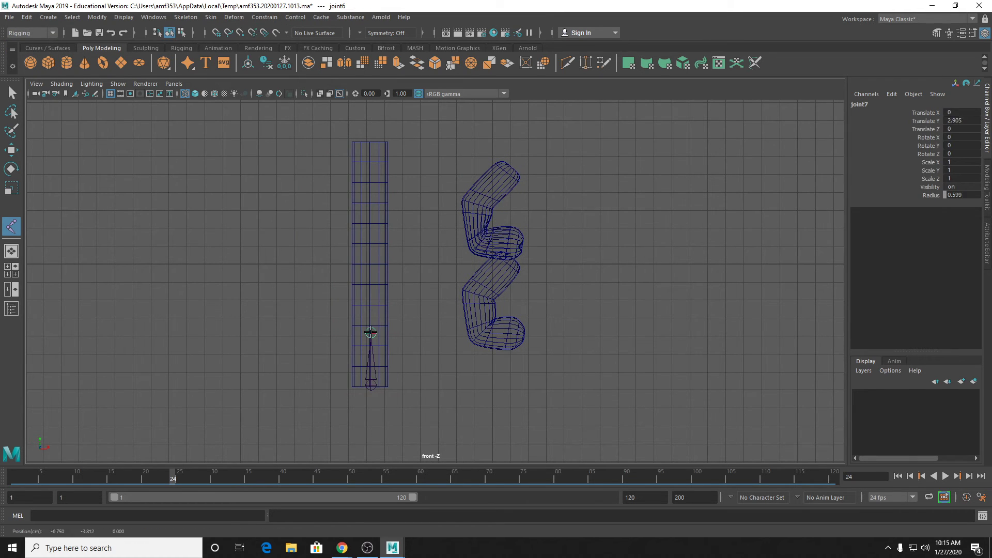
pyautogui.click(367, 265)
pyautogui.click(369, 215)
pyautogui.click(369, 155)
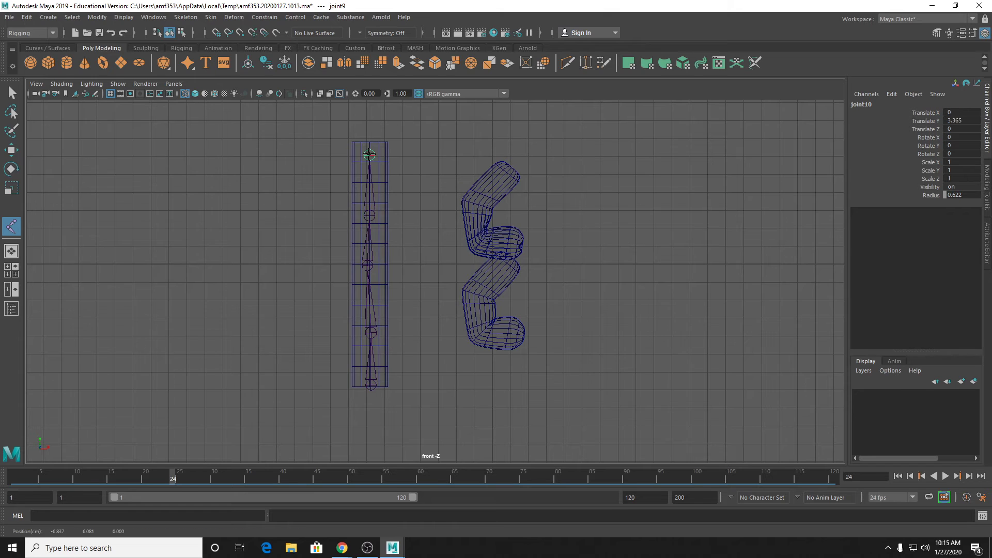
pyautogui.press('Return')
pyautogui.press('w')
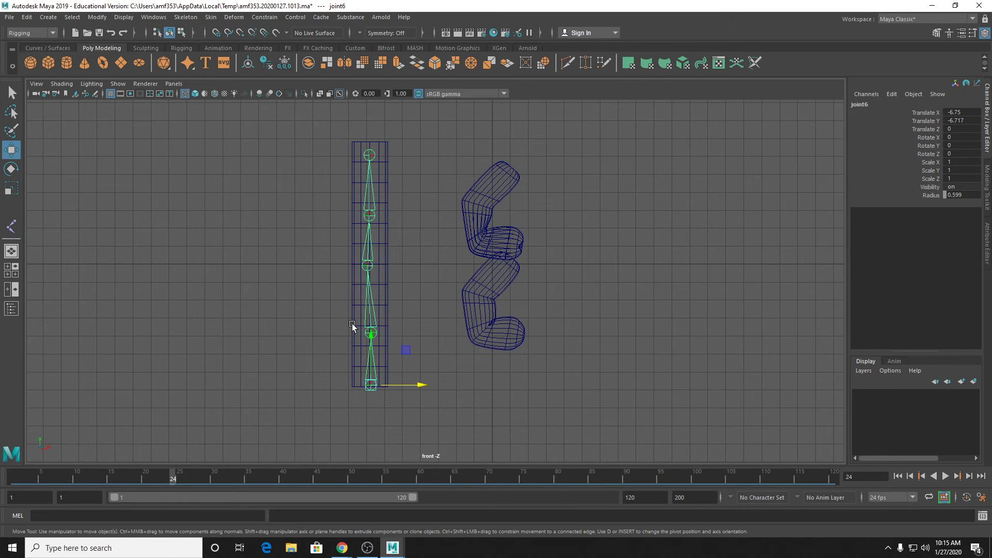
# Step: Bind the cylinder to the new joint chain with Max influences 3 and Maintain max influences off
pyautogui.click(379, 271)
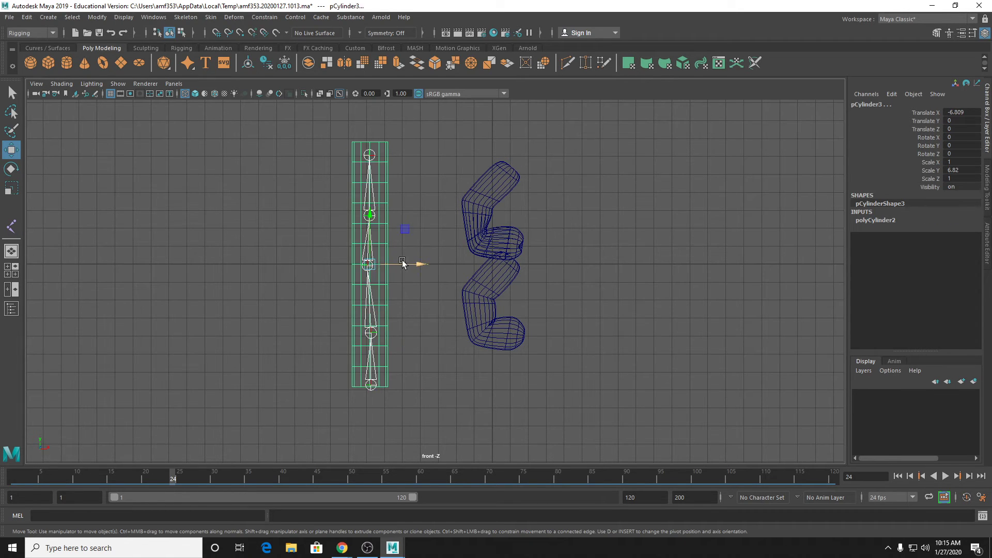
pyautogui.press('space')
pyautogui.press('space')
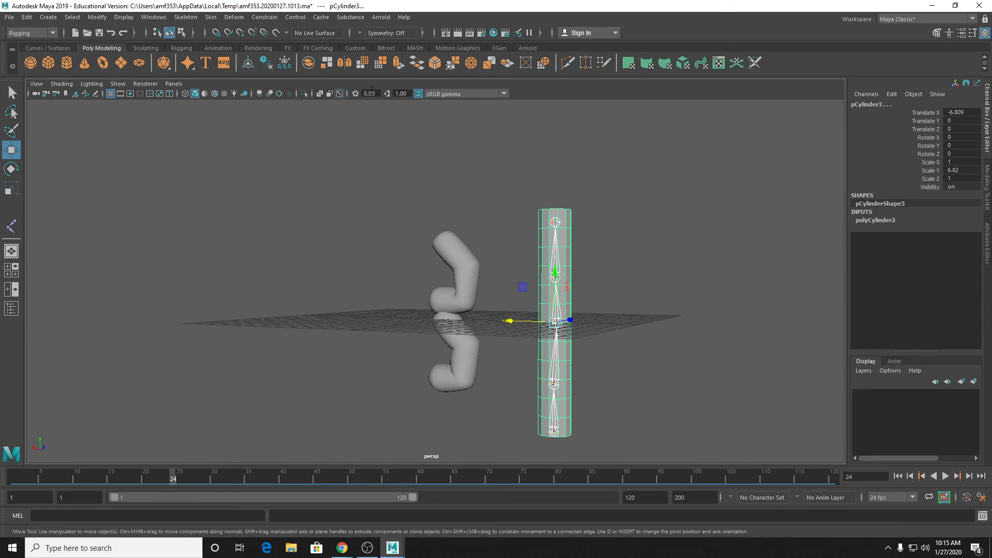
pyautogui.click(210, 17)
pyautogui.click(344, 43)
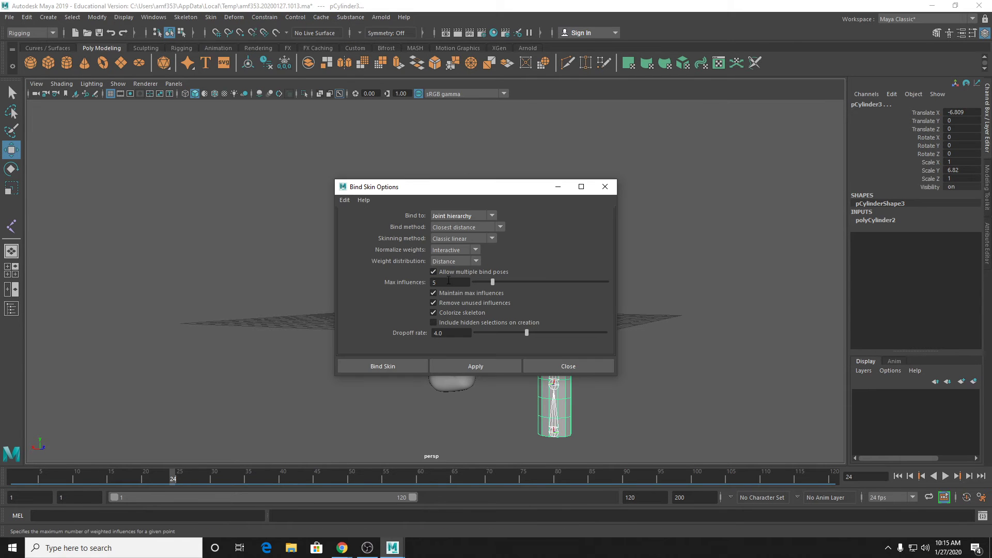
pyautogui.write('3')
pyautogui.click(463, 293)
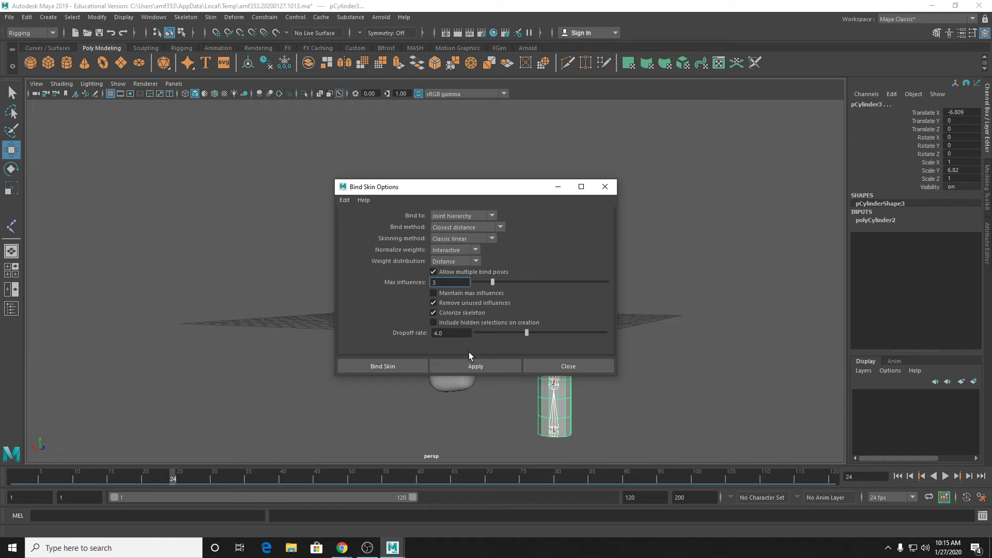
pyautogui.click(490, 365)
pyautogui.click(572, 367)
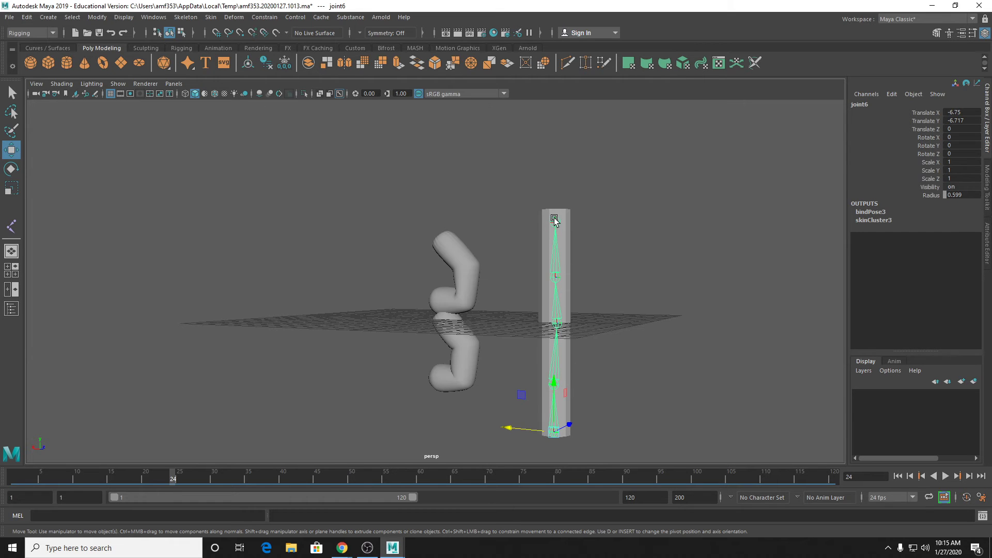
# Step: Select the joints of the new chain together and rotate them about Z to curl the cylinder
pyautogui.click(556, 220)
pyautogui.keyDown('shift'); pyautogui.click(555, 284); pyautogui.keyUp('shift')
pyautogui.keyDown('shift'); pyautogui.click(558, 346); pyautogui.keyUp('shift')
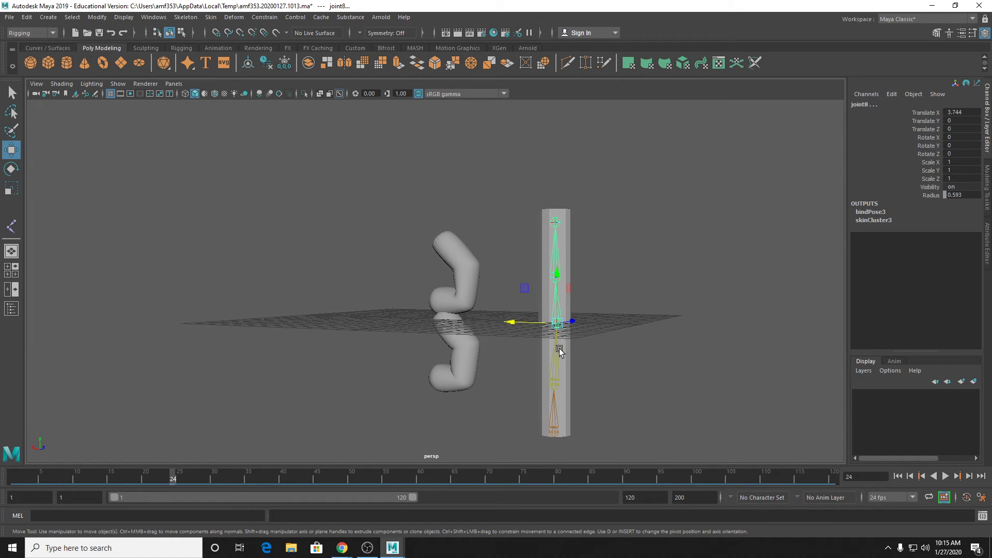
pyautogui.keyDown('shift'); pyautogui.click(555, 404); pyautogui.keyUp('shift')
pyautogui.keyDown('shift'); pyautogui.click(556, 404); pyautogui.keyUp('shift')
pyautogui.press('e')
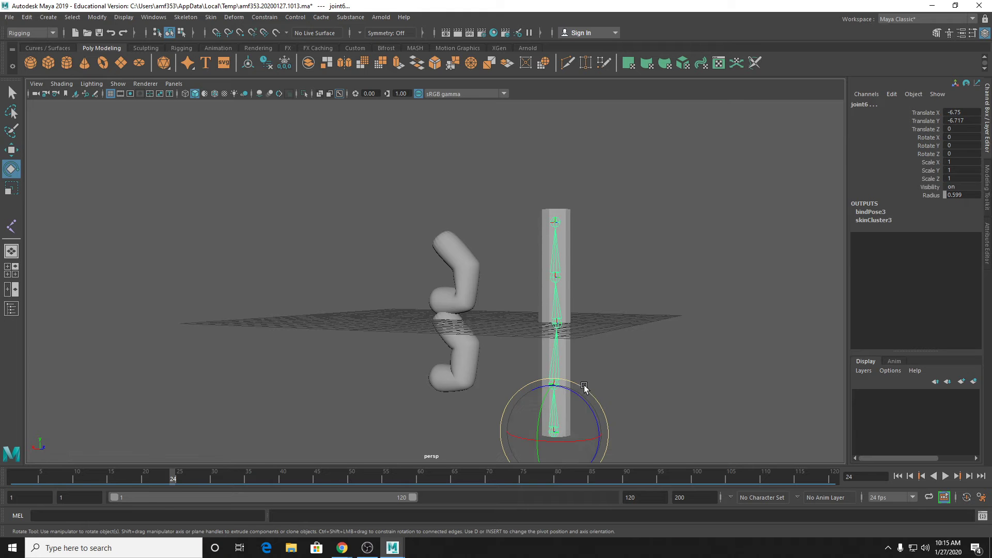
pyautogui.moveTo(582, 398); pyautogui.dragTo(583, 323)
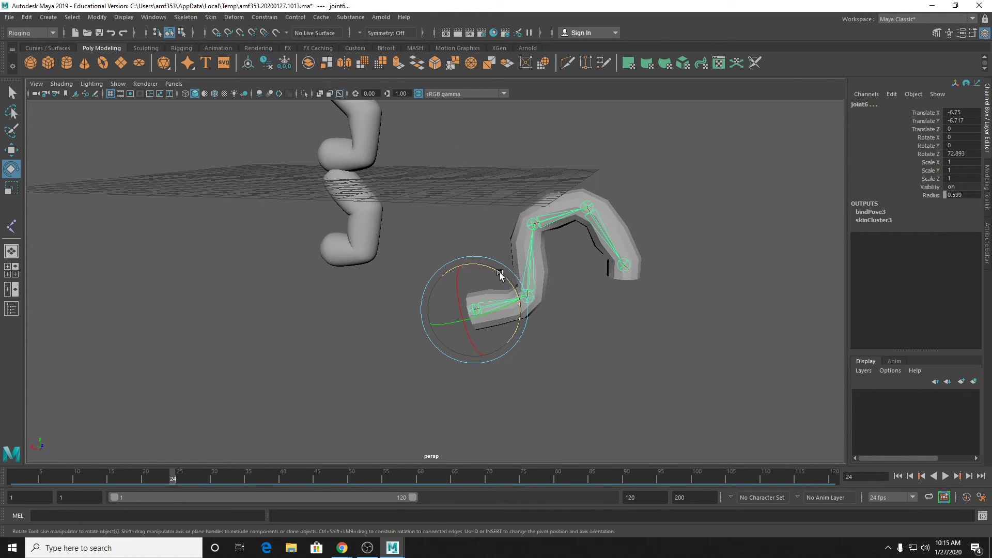
pyautogui.moveTo(502, 277); pyautogui.dragTo(514, 222)
# Step: Display the curled cylinder with smooth mesh preview and examine its bends from several angles
pyautogui.click(523, 230)
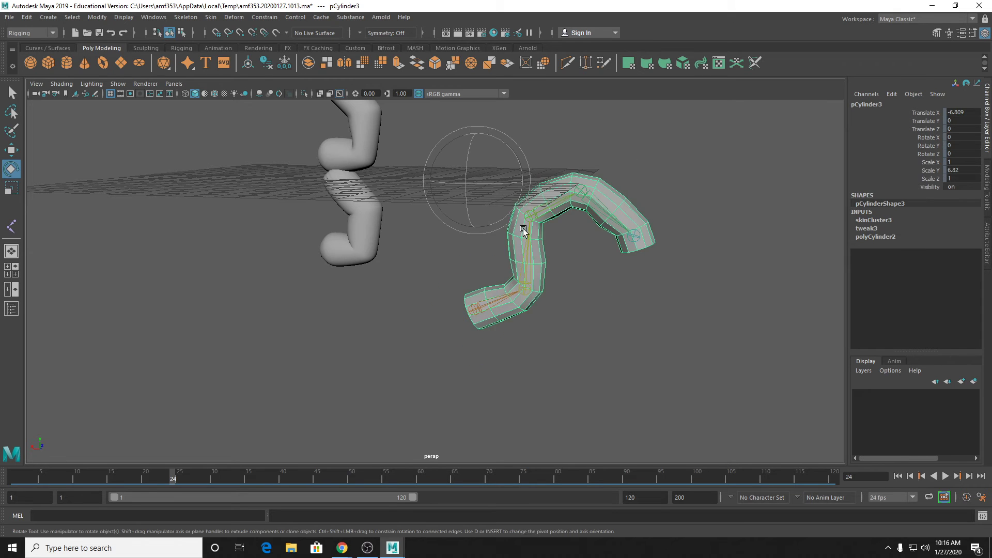
pyautogui.keyDown('alt'); pyautogui.moveTo(562, 255); pyautogui.dragTo(529, 281); pyautogui.keyUp('alt')
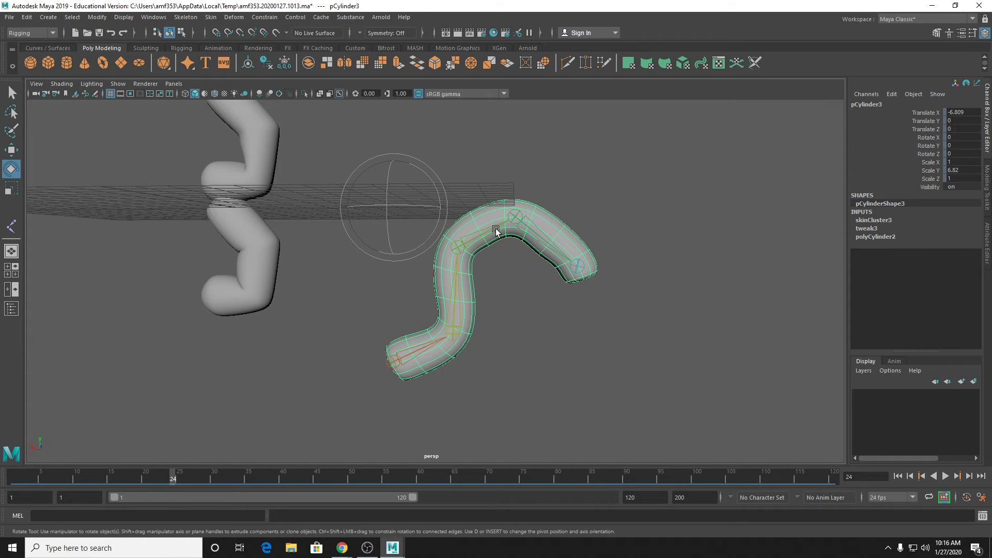
pyautogui.keyDown('alt'); pyautogui.moveTo(494, 217); pyautogui.dragTo(491, 215); pyautogui.keyUp('alt')
pyautogui.click(567, 164)
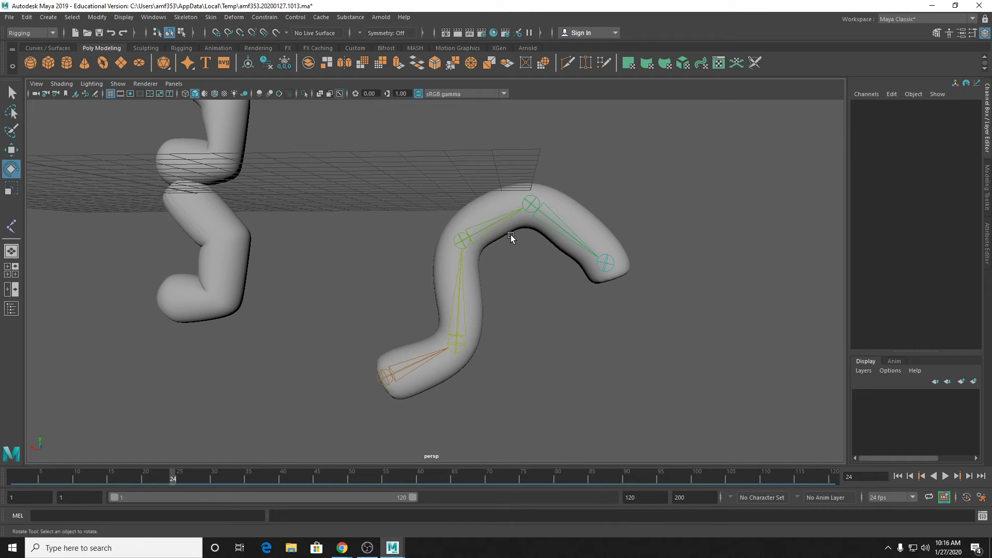
pyautogui.keyDown('alt'); pyautogui.moveTo(510, 235); pyautogui.dragTo(544, 298); pyautogui.keyUp('alt')
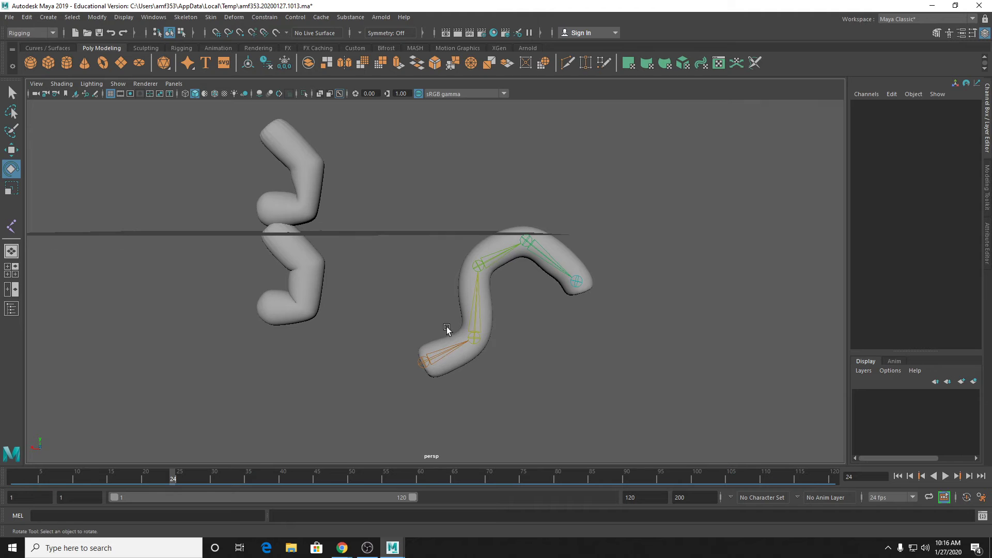
# Step: Start Paint Skin Weights on the curled cylinder and display the weights with the color ramp
pyautogui.click(504, 237)
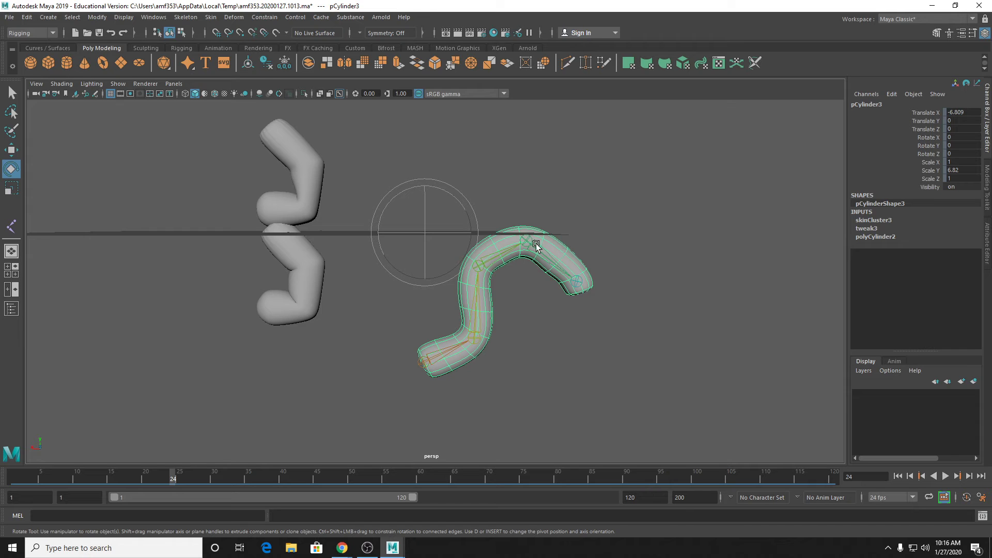
pyautogui.moveTo(508, 243); pyautogui.dragTo(486, 233, button='right')
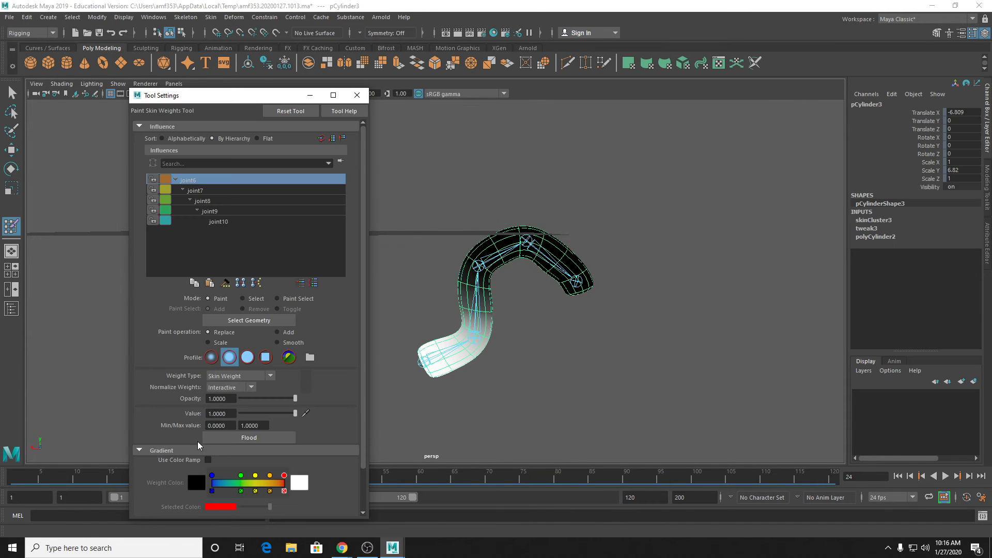
pyautogui.click(208, 459)
# Step: Smooth joint8's skin weights on the curled cylinder using the Smooth paint operation
pyautogui.click(221, 211)
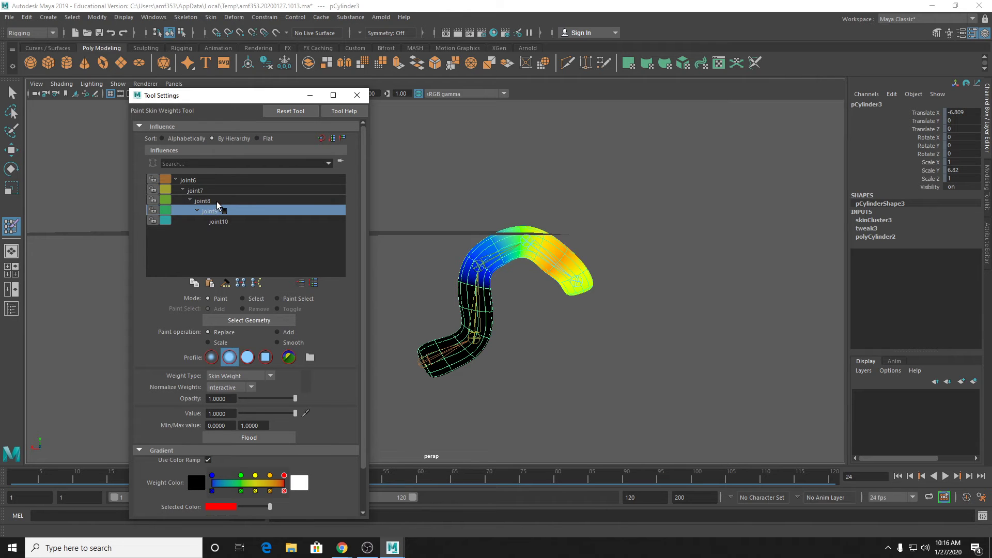
pyautogui.click(214, 201)
pyautogui.click(278, 342)
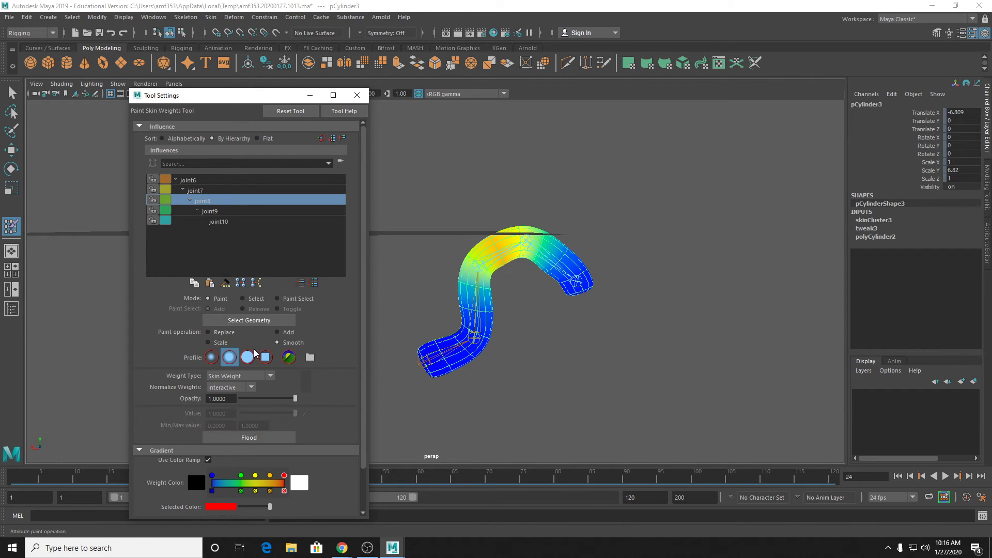
pyautogui.moveTo(503, 257)
pyautogui.mouseDown()
pyautogui.moveTo(494, 258)
pyautogui.moveTo(503, 269)
pyautogui.moveTo(492, 245)
pyautogui.moveTo(501, 254)
pyautogui.mouseUp()
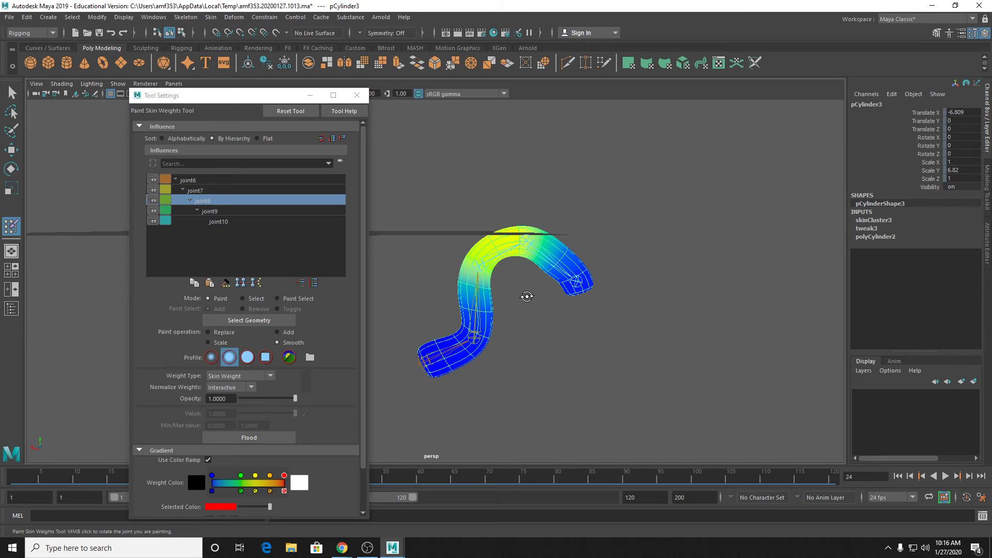
pyautogui.moveTo(522, 293)
pyautogui.keyDown('alt'); pyautogui.mouseDown()
pyautogui.moveTo(711, 295)
pyautogui.moveTo(491, 292)
pyautogui.moveTo(494, 305)
pyautogui.mouseUp(); pyautogui.keyUp('alt')
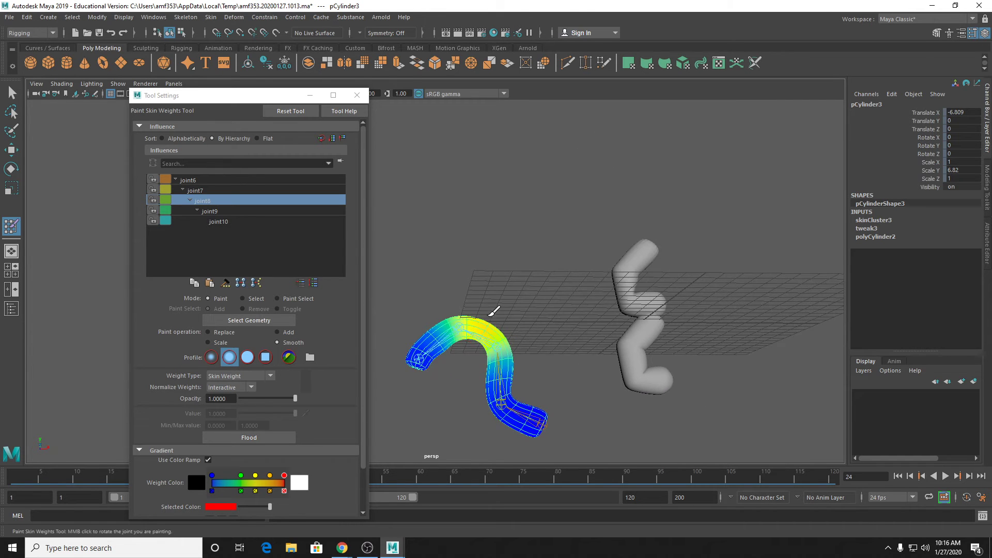
pyautogui.keyDown('alt'); pyautogui.moveTo(468, 377); pyautogui.dragTo(504, 350); pyautogui.keyUp('alt')
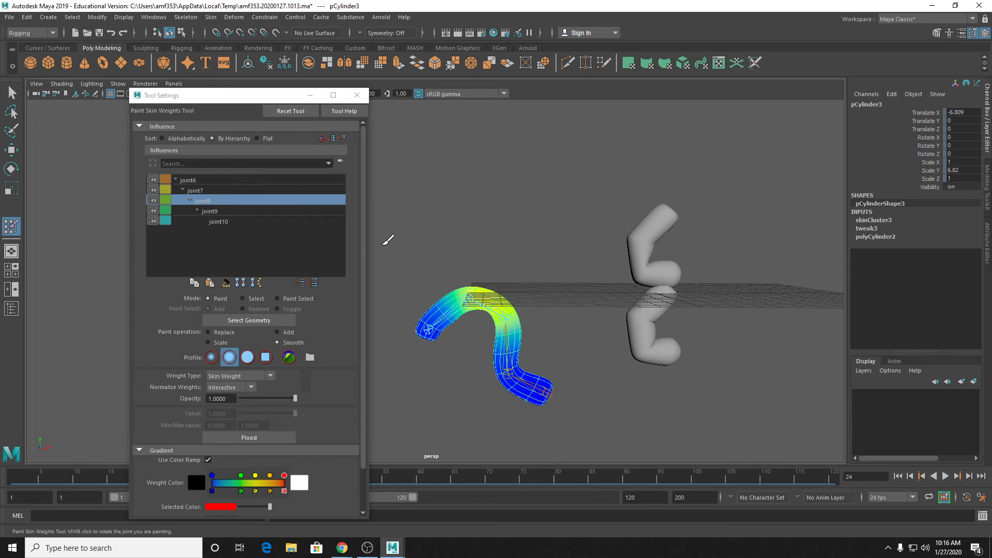
# Step: Smooth joint9's skin weights around the upper bend and free end of the cylinder
pyautogui.click(210, 211)
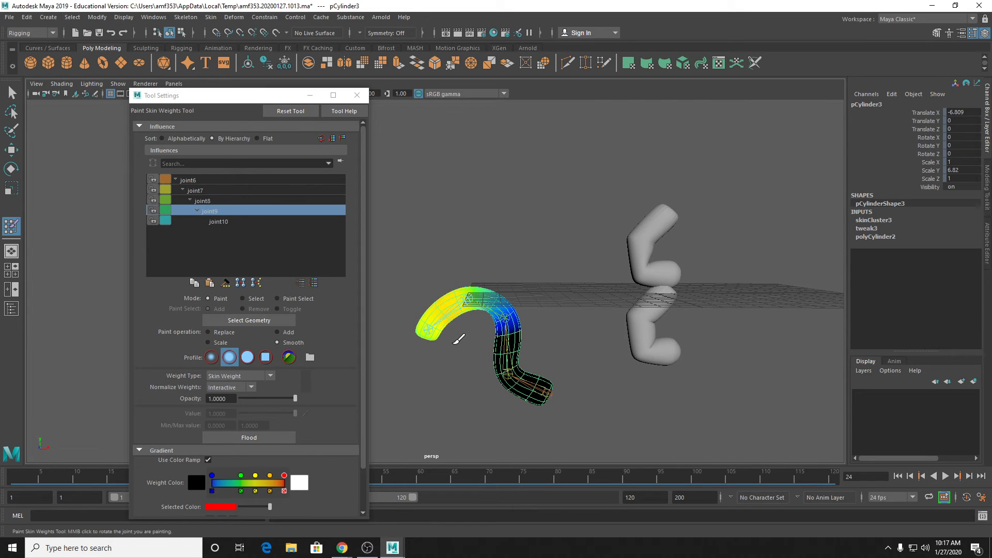
pyautogui.scroll(4, 472, 359)
pyautogui.keyDown('alt'); pyautogui.moveTo(463, 391); pyautogui.dragTo(575, 317); pyautogui.keyUp('alt')
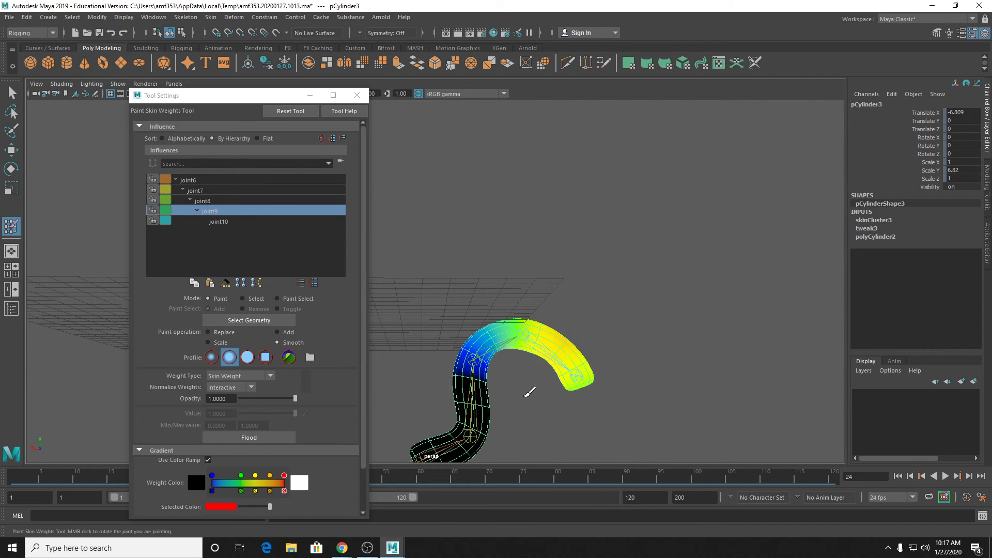
pyautogui.keyDown('alt'); pyautogui.moveTo(578, 376); pyautogui.dragTo(548, 356); pyautogui.keyUp('alt')
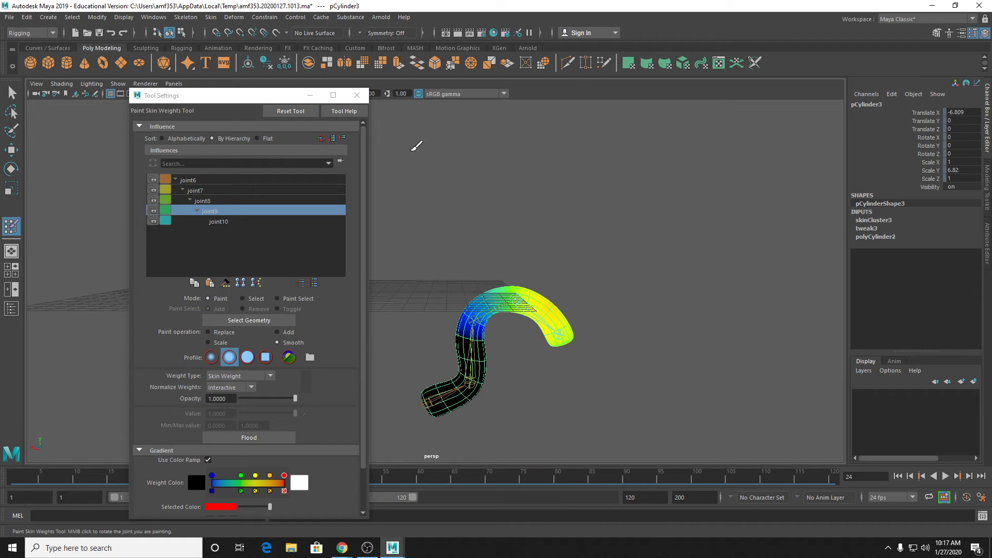
# Step: Close the weight painting settings, leave the paint tool, and clear the selection
pyautogui.click(356, 95)
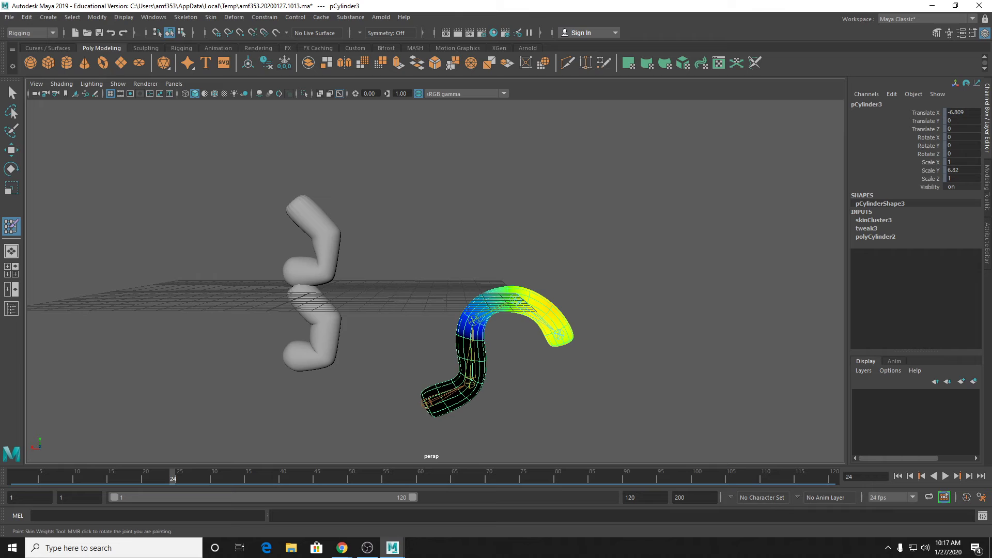
pyautogui.press('q')
pyautogui.click(448, 233)
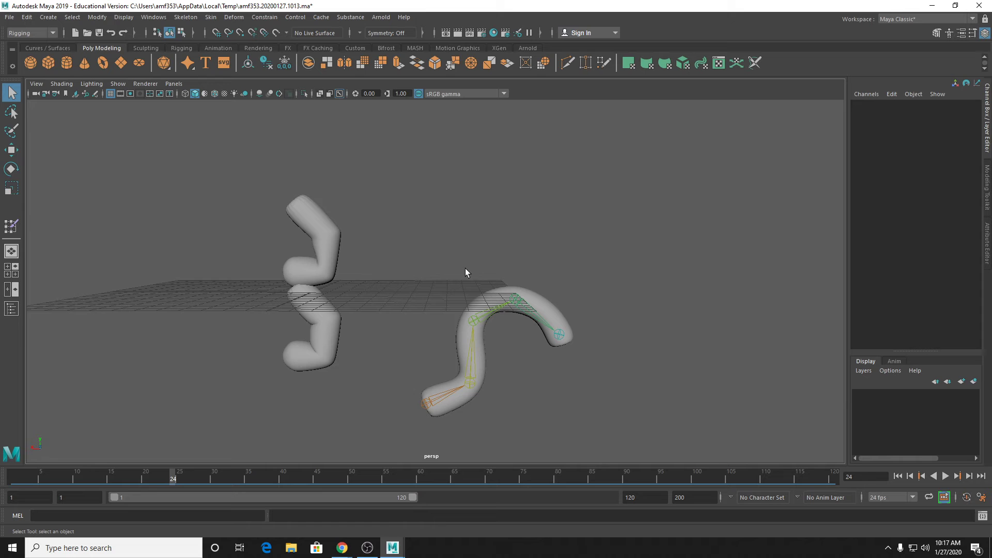
# Step: Start a new scene without saving the current one and import the downloaded RobotCaricature_Rig_v11.ma from the browser into Maya
pyautogui.hotkey('ctrl', 'n')
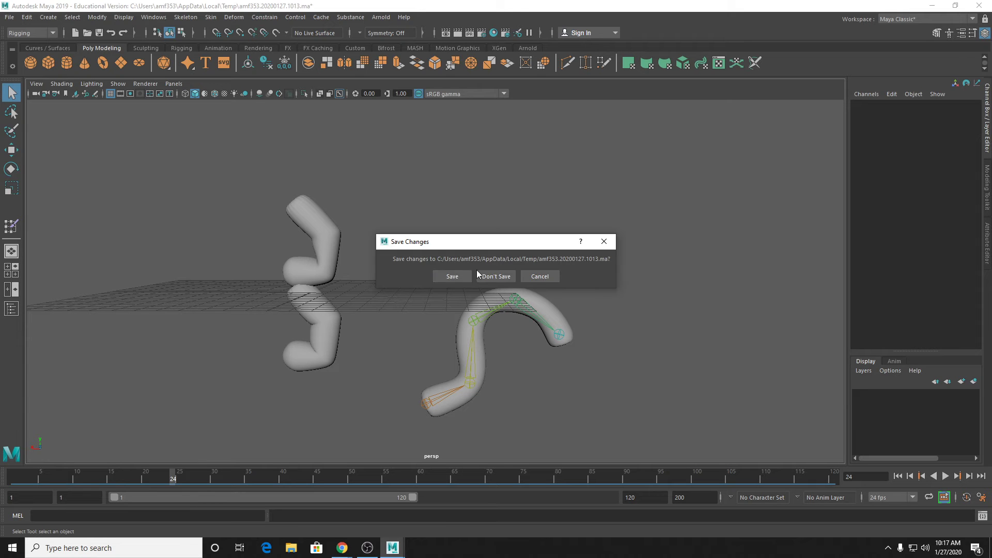
pyautogui.click(482, 271)
pyautogui.moveTo(342, 548)
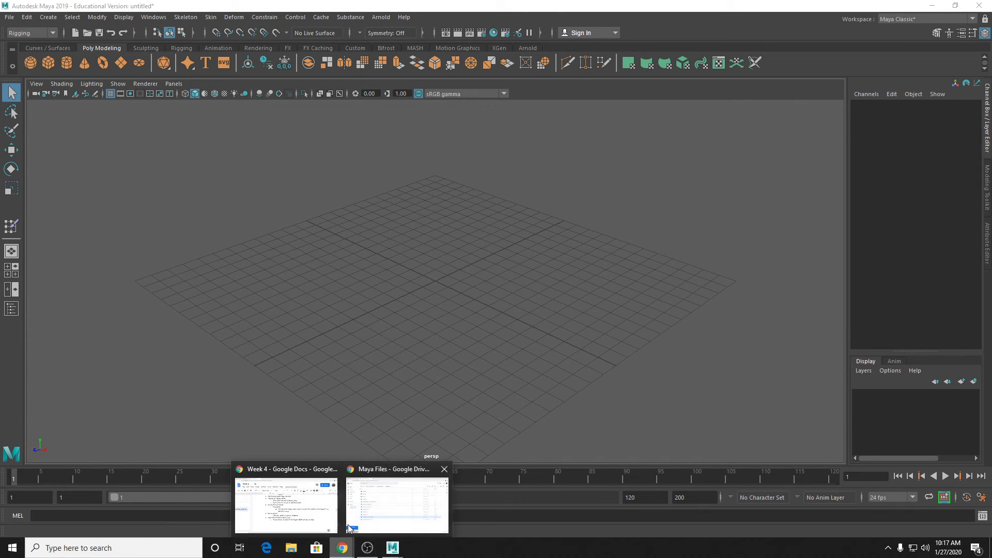
pyautogui.click(357, 516)
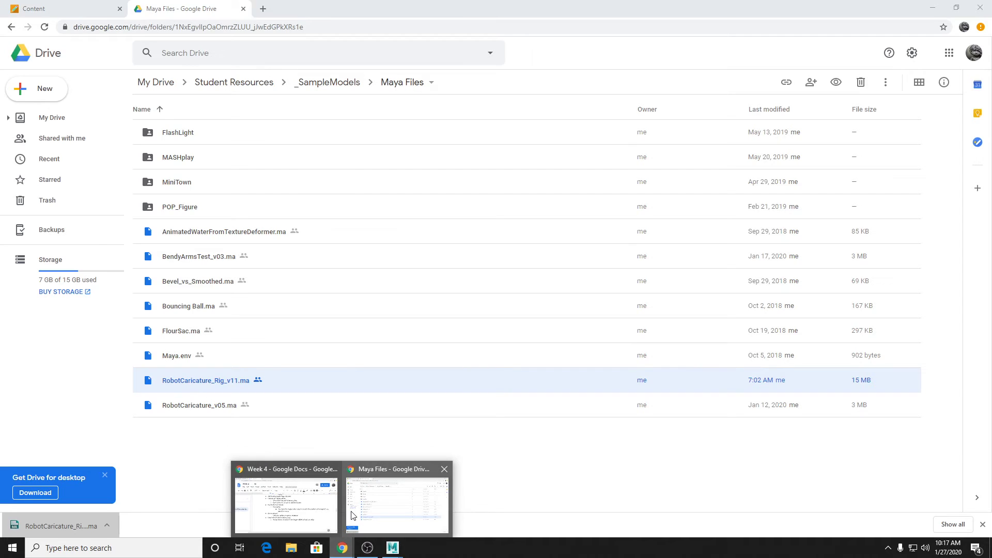
pyautogui.moveTo(65, 525); pyautogui.dragTo(421, 301)
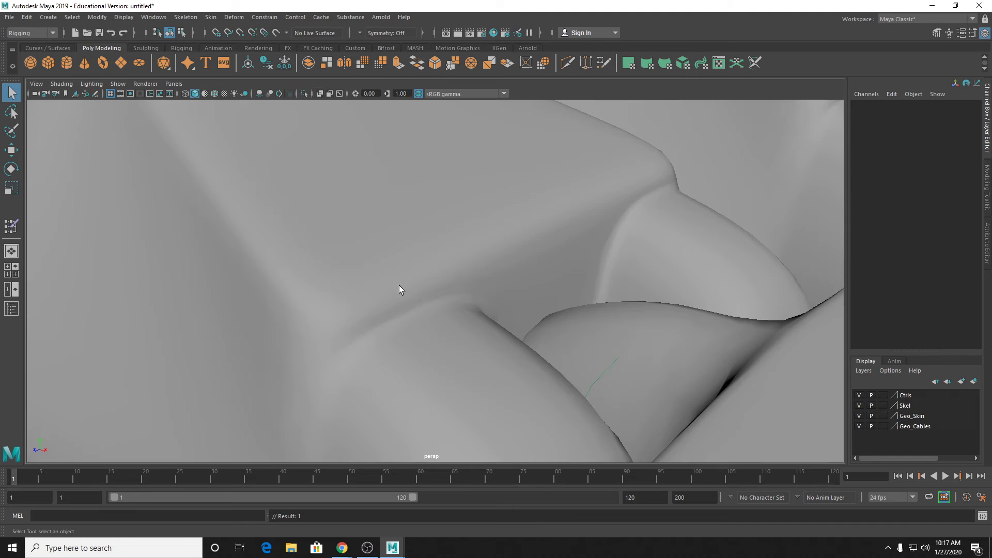
# Step: Examine the imported robot rig from its legs up to the cable bundle along its waist
pyautogui.scroll(-10, 399, 285)
pyautogui.scroll(-3, 418, 255)
pyautogui.keyDown('alt'); pyautogui.moveTo(420, 256); pyautogui.dragTo(472, 380, button='middle'); pyautogui.keyUp('alt')
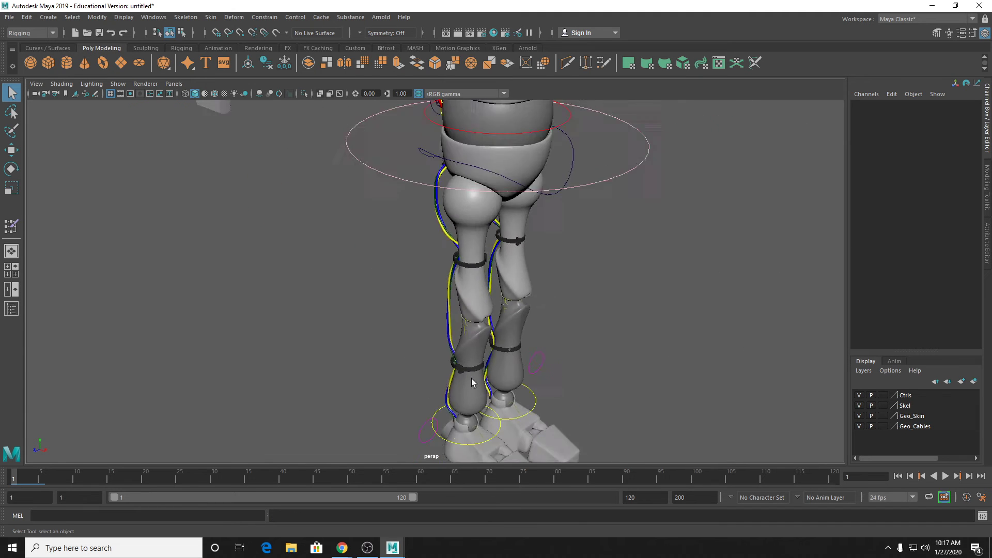
pyautogui.scroll(-3, 472, 381)
pyautogui.keyDown('alt'); pyautogui.moveTo(462, 273); pyautogui.dragTo(442, 385, button='middle'); pyautogui.keyUp('alt')
pyautogui.keyDown('alt'); pyautogui.moveTo(424, 351); pyautogui.dragTo(585, 315); pyautogui.keyUp('alt')
pyautogui.keyDown('alt'); pyautogui.moveTo(566, 272); pyautogui.dragTo(451, 299, button='middle'); pyautogui.keyUp('alt')
pyautogui.scroll(3, 503, 404)
pyautogui.scroll(3, 450, 299)
pyautogui.keyDown('alt'); pyautogui.moveTo(450, 299); pyautogui.dragTo(416, 364); pyautogui.keyUp('alt')
pyautogui.scroll(2, 412, 278)
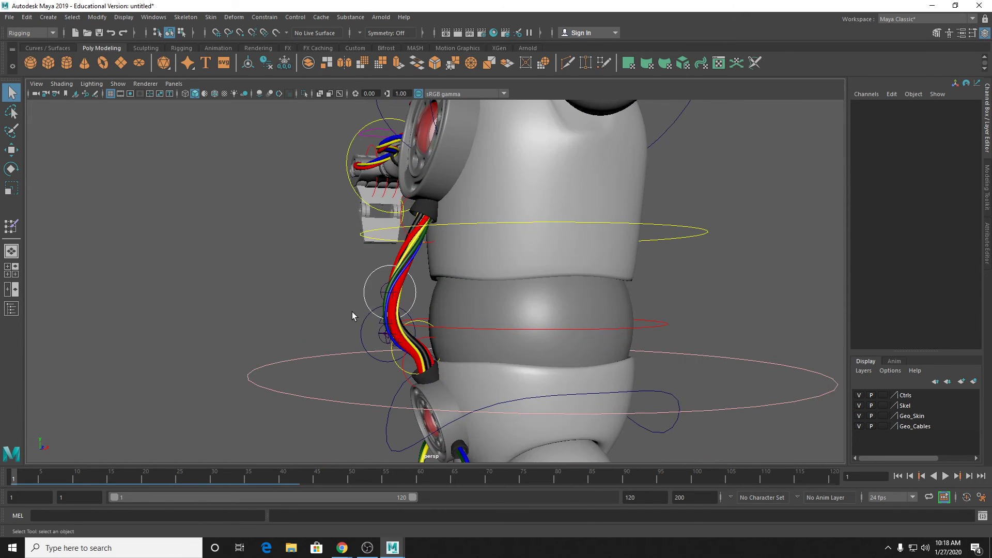
# Step: Hide the Geo_Skin and Skel layers to expose the robot's cables, and select the Chest control
pyautogui.click(367, 342)
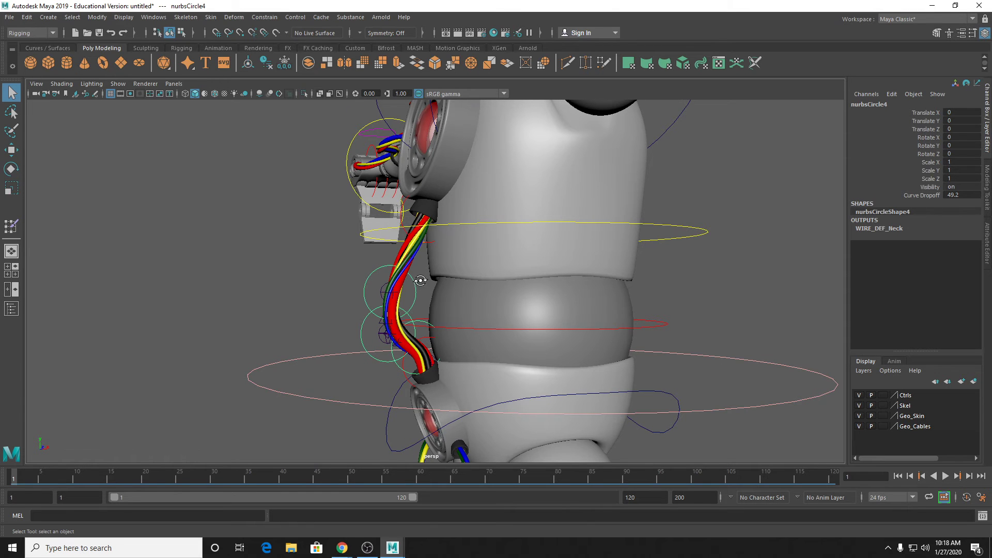
pyautogui.keyDown('alt'); pyautogui.moveTo(420, 280); pyautogui.dragTo(411, 292); pyautogui.keyUp('alt')
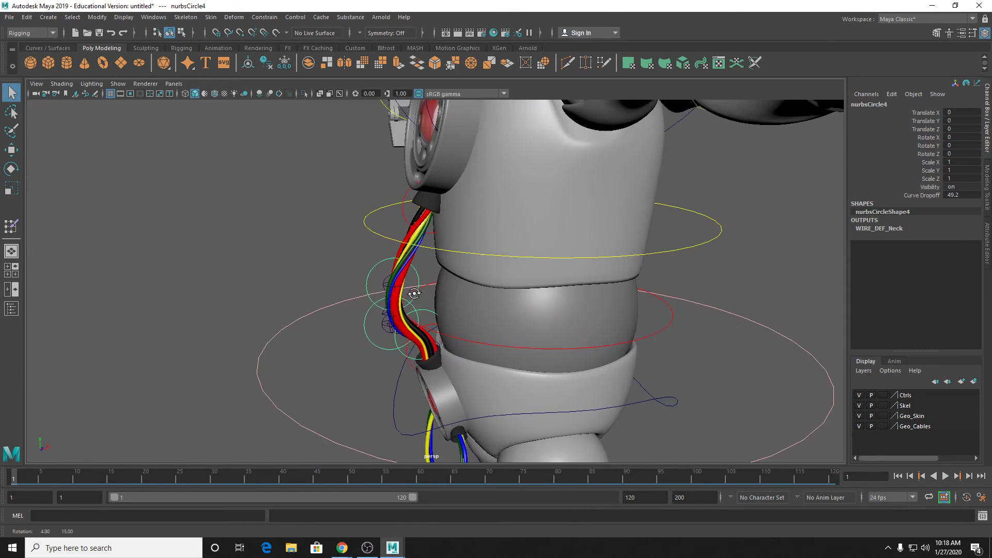
pyautogui.click(861, 417)
pyautogui.scroll(-3, 527, 319)
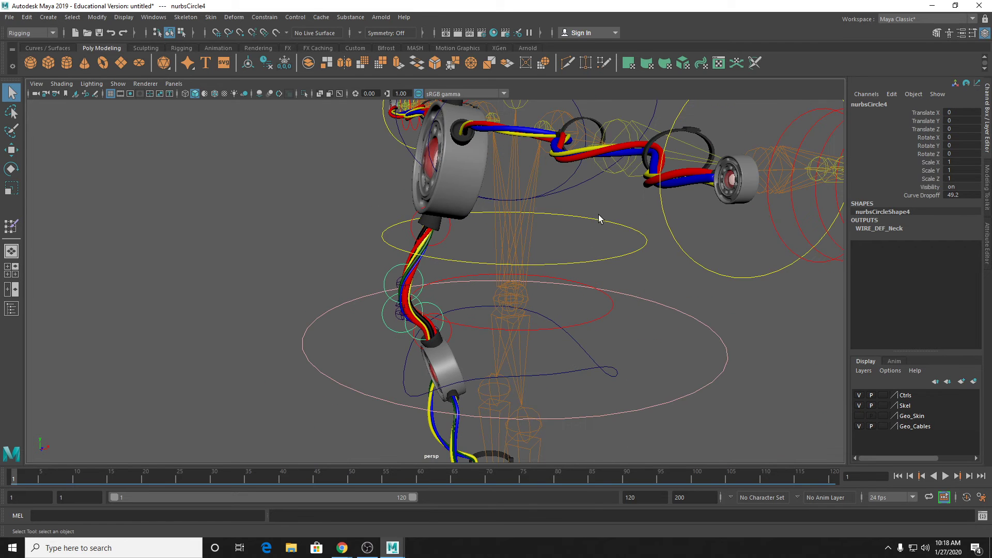
pyautogui.click(599, 217)
pyautogui.click(861, 406)
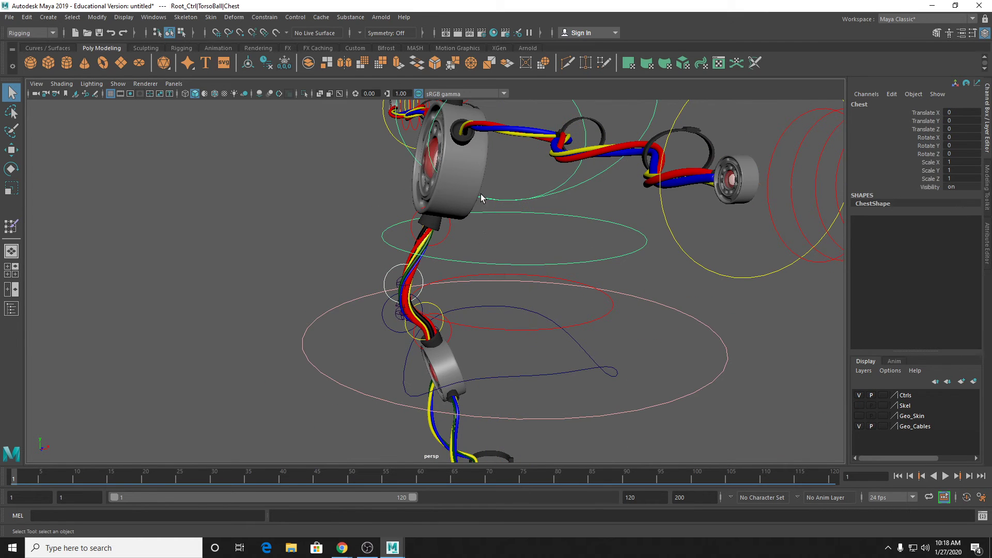
# Step: Rotate the Chest control to about -51 on Z and try rotating the waist cable's upper end control about 8 on Z
pyautogui.press('e')
pyautogui.moveTo(477, 268); pyautogui.dragTo(495, 246)
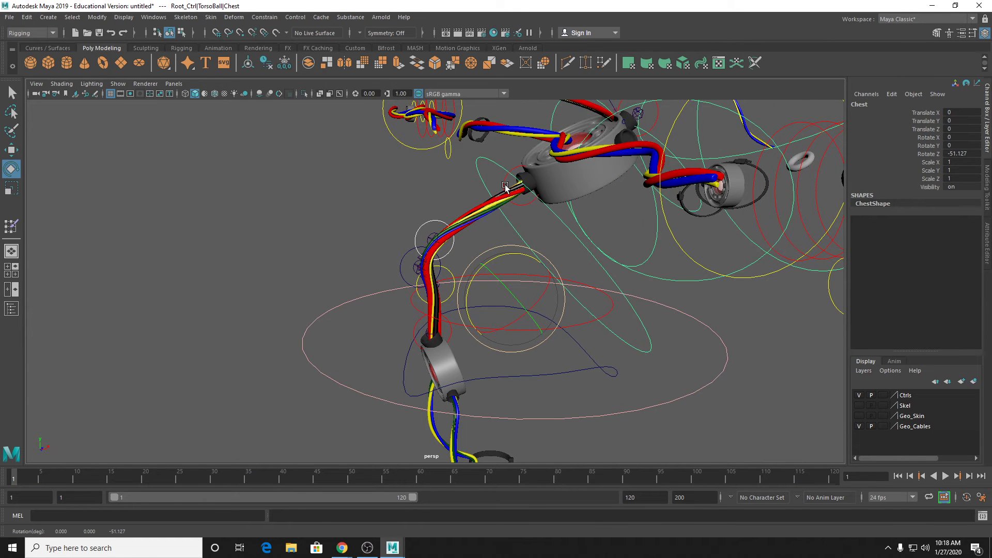
pyautogui.press('q')
pyautogui.click(506, 197)
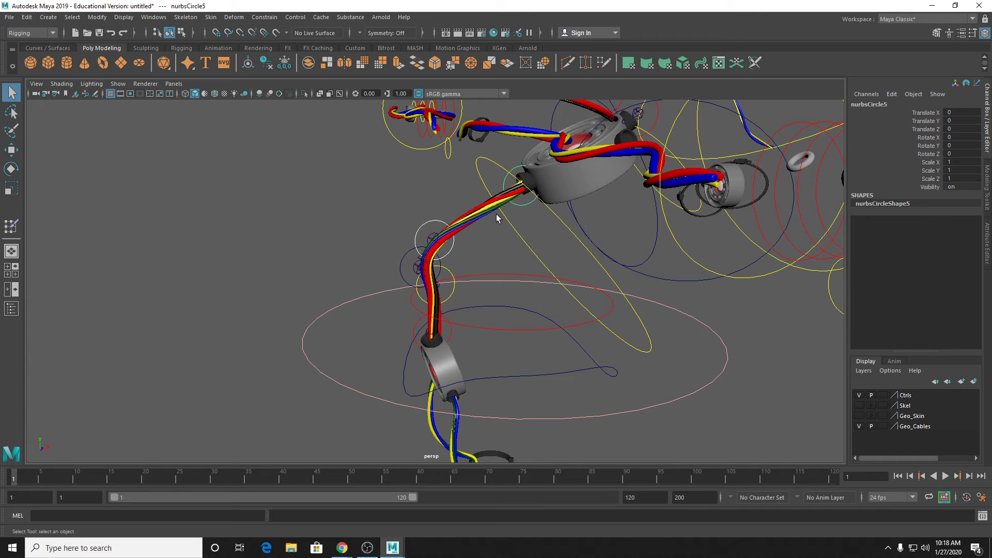
pyautogui.press('e')
pyautogui.moveTo(500, 200); pyautogui.dragTo(484, 209)
pyautogui.hotkey('ctrl', 'z')
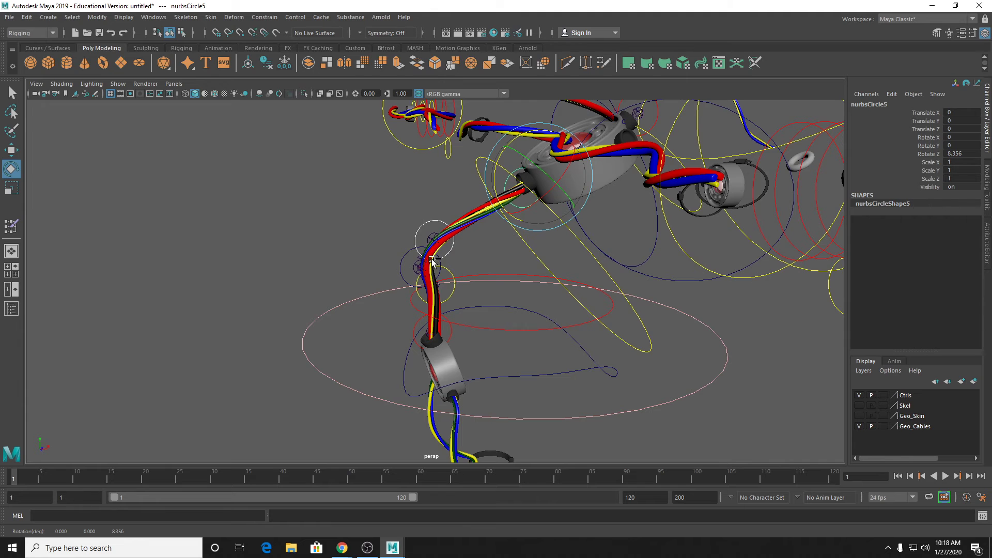
# Step: Try rotating the waist cable's middle control, nurbsCircle4, to about -20 on Z, and undo it
pyautogui.scroll(3, 396, 259)
pyautogui.click(384, 255)
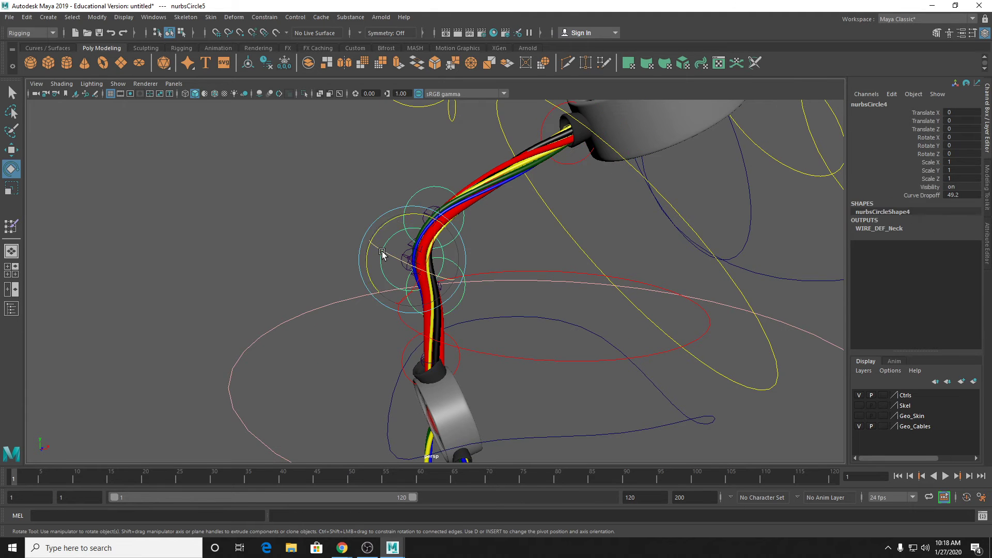
pyautogui.moveTo(393, 219); pyautogui.dragTo(426, 203)
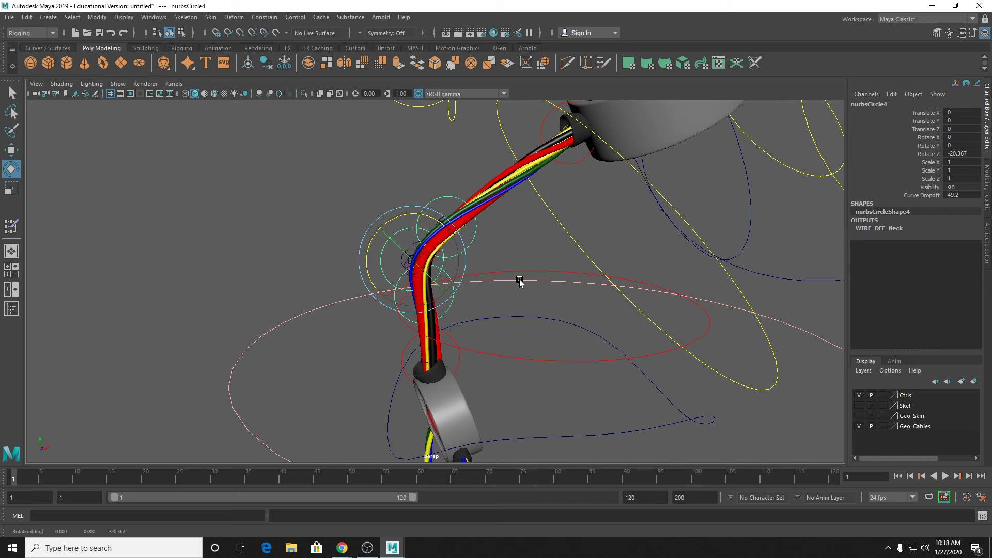
pyautogui.keyDown('alt'); pyautogui.moveTo(518, 279); pyautogui.dragTo(556, 284); pyautogui.keyUp('alt')
pyautogui.hotkey('ctrl', 'z')
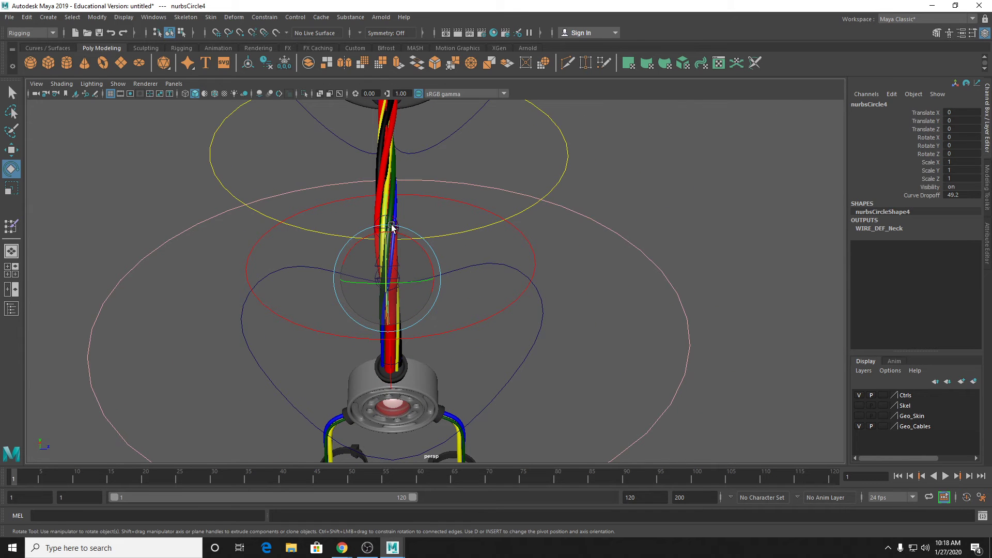
# Step: Rotate the waist cable's nurbsCircle4 control to about -59 on X and nurbsCircle2 to about 39 on Z
pyautogui.moveTo(391, 226); pyautogui.dragTo(405, 253)
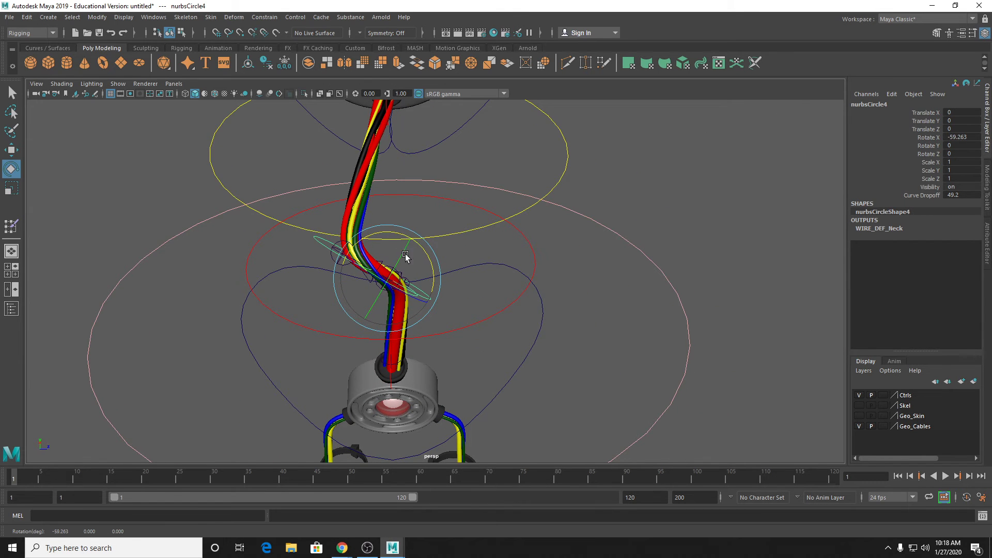
pyautogui.keyDown('alt'); pyautogui.moveTo(333, 245); pyautogui.dragTo(327, 237); pyautogui.keyUp('alt')
pyautogui.press('q')
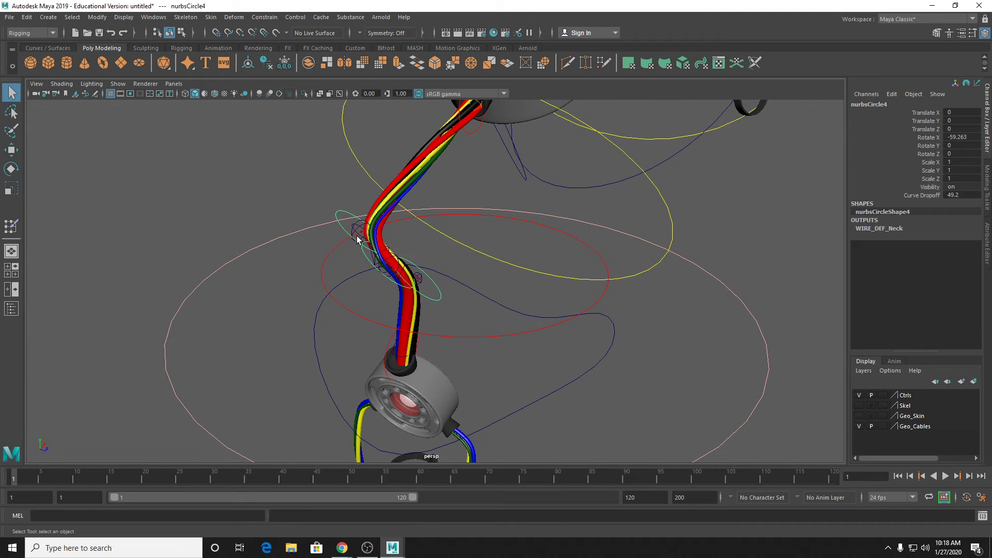
pyautogui.click(356, 239)
pyautogui.press('e')
pyautogui.moveTo(388, 283); pyautogui.dragTo(322, 284)
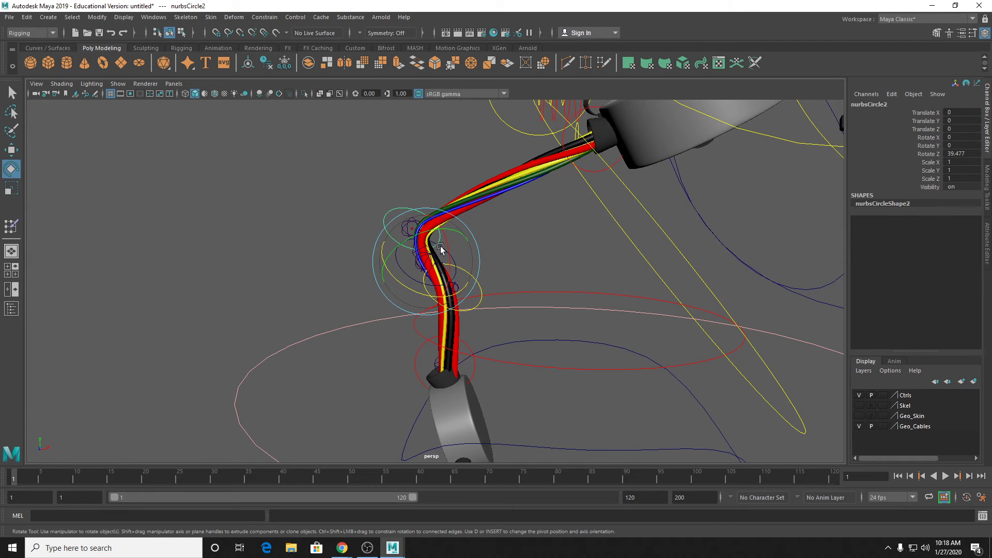
# Step: Undo the test rotations of the waist cable's middle controls
pyautogui.keyDown('alt'); pyautogui.moveTo(493, 247); pyautogui.dragTo(622, 257); pyautogui.keyUp('alt')
pyautogui.press('z')
pyautogui.press('z')
pyautogui.press('z')
pyautogui.press('z')
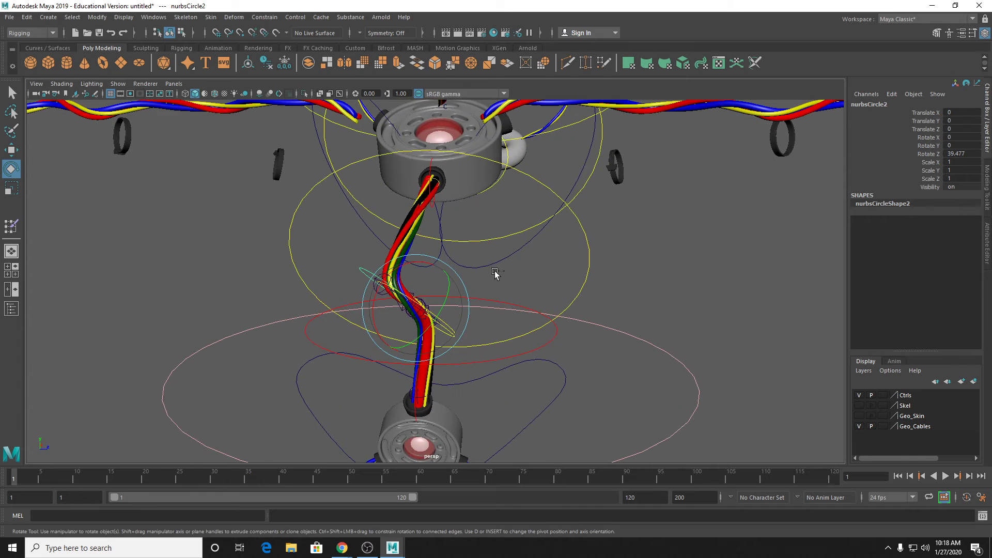
pyautogui.press('z')
pyautogui.press('z')
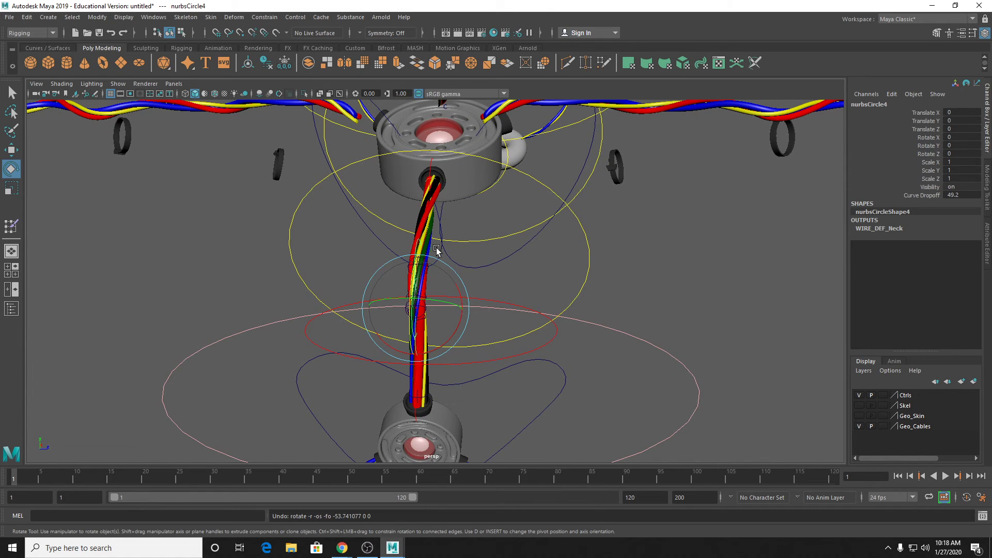
# Step: Set the Chest control's Rotate Z to 0
pyautogui.keyDown('alt'); pyautogui.moveTo(536, 225); pyautogui.dragTo(582, 252, button='middle'); pyautogui.keyUp('alt')
pyautogui.moveTo(607, 266); pyautogui.dragTo(567, 285)
pyautogui.keyDown('alt'); pyautogui.moveTo(642, 262); pyautogui.dragTo(613, 256); pyautogui.keyUp('alt')
pyautogui.click(958, 153)
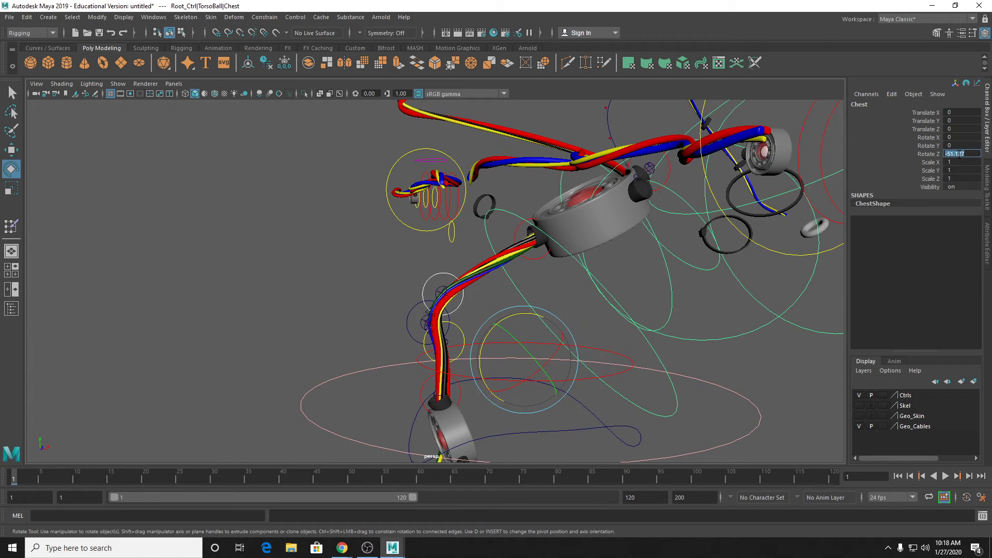
pyautogui.press('Return')
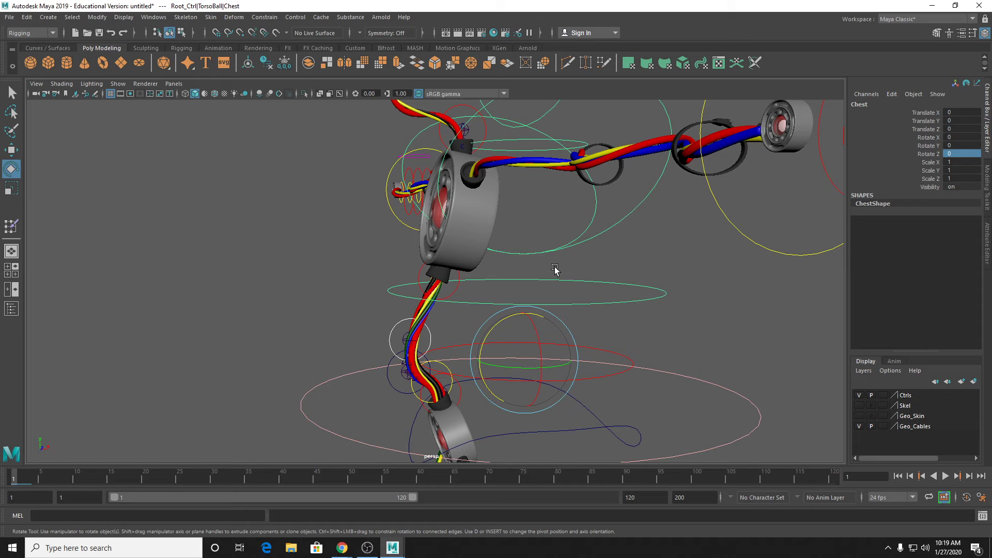
# Step: Show the Geo_Cables layer and hide the neck cables to expose the curve that drives them
pyautogui.keyDown('alt'); pyautogui.moveTo(572, 400); pyautogui.dragTo(477, 278); pyautogui.keyUp('alt')
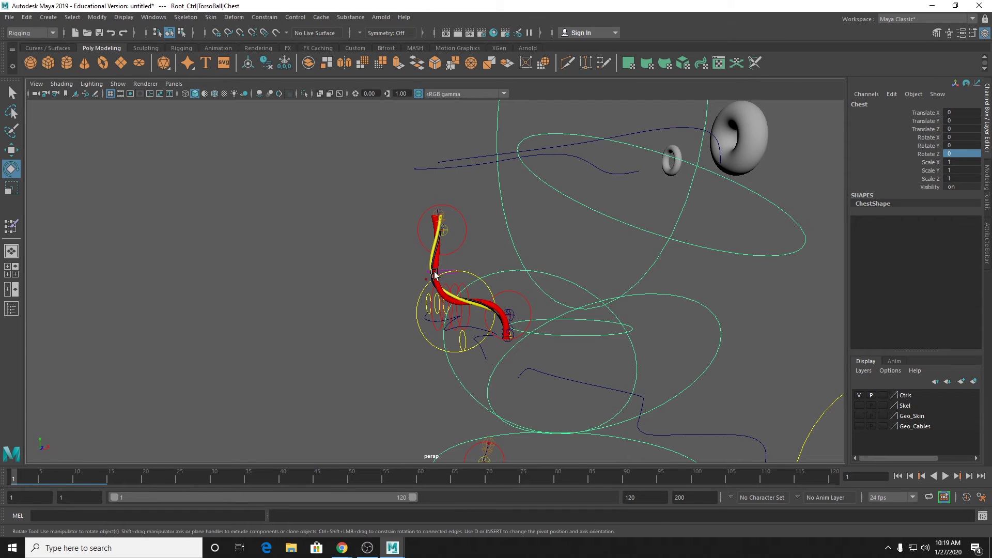
pyautogui.click(859, 426)
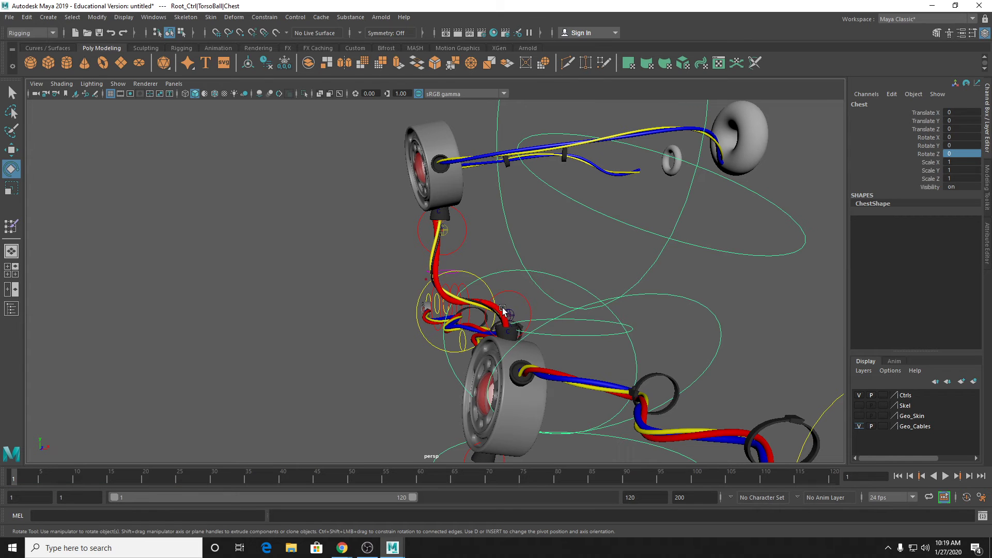
pyautogui.click(461, 302)
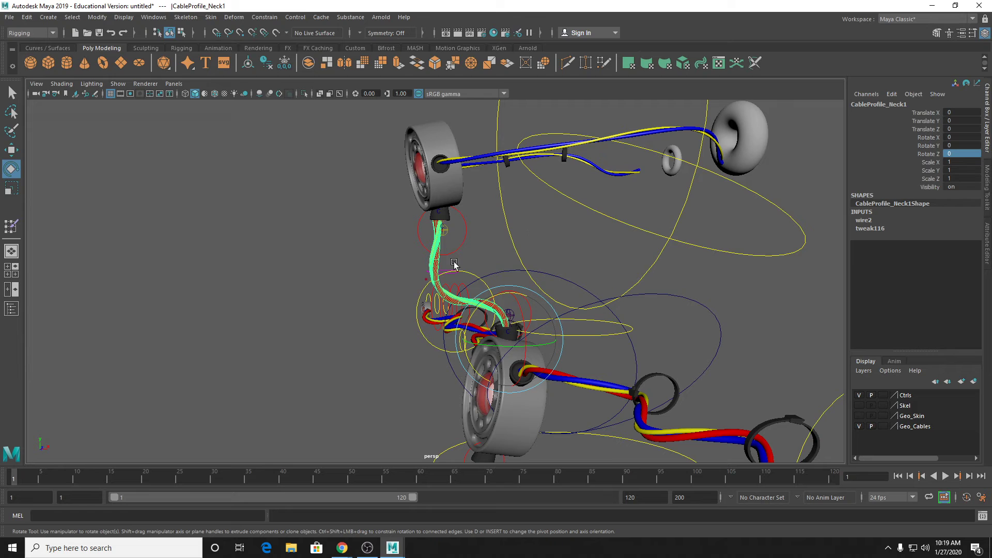
pyautogui.hotkey('ctrl', 'h')
# Step: Rotate the Head control to about -45 on Z and -47 on Y to test how the neck curve bends
pyautogui.click(531, 233)
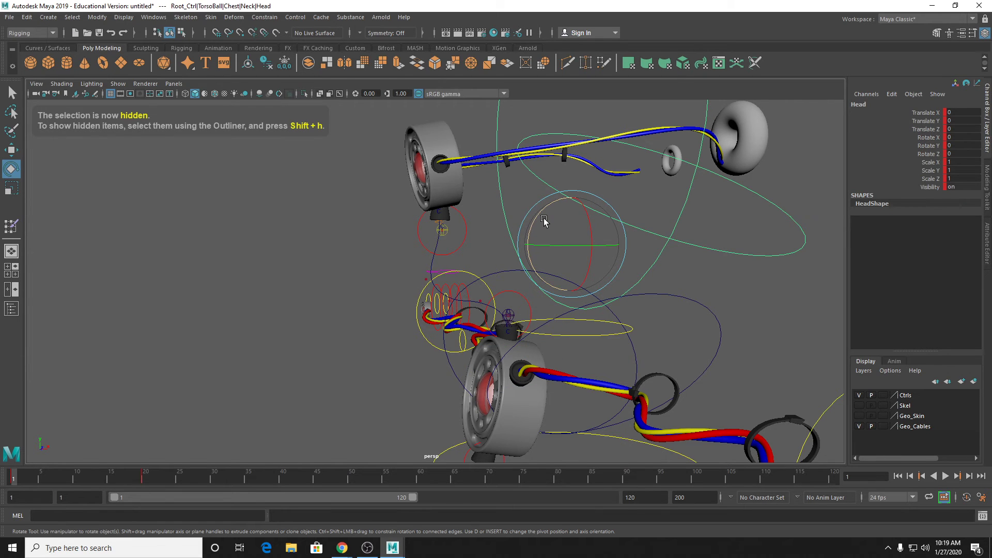
pyautogui.moveTo(544, 223); pyautogui.dragTo(537, 232)
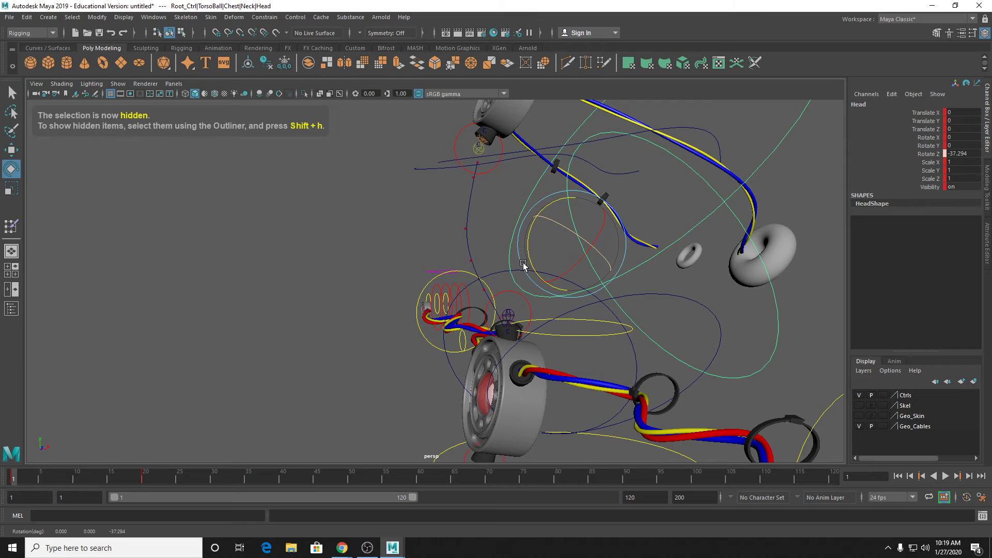
pyautogui.moveTo(523, 270); pyautogui.dragTo(460, 182)
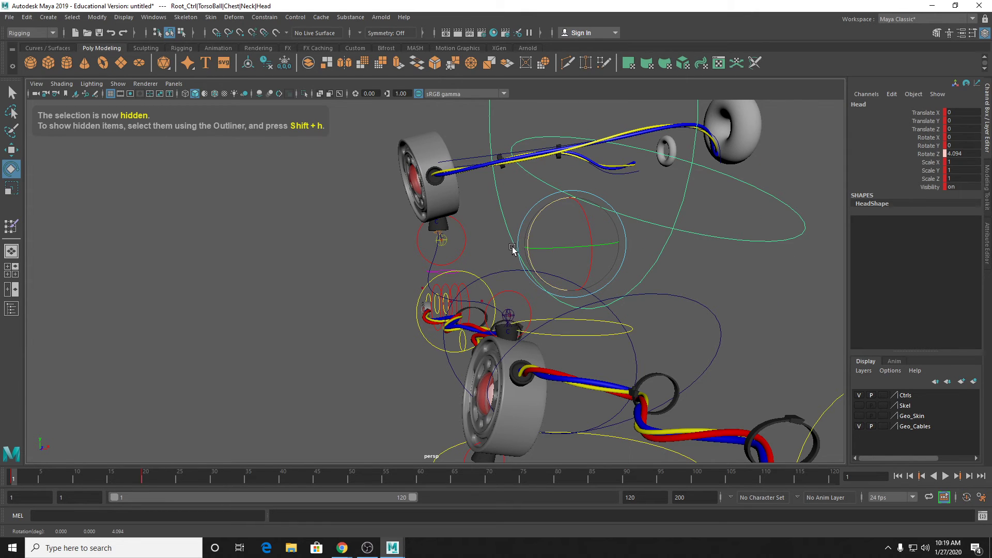
pyautogui.keyDown('alt'); pyautogui.moveTo(488, 255); pyautogui.dragTo(548, 260); pyautogui.keyUp('alt')
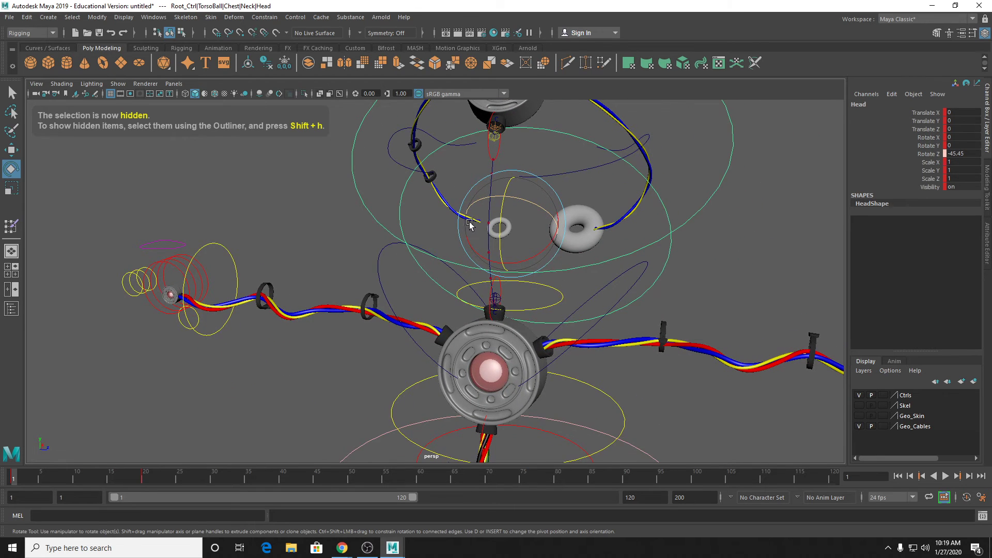
pyautogui.scroll(2, 469, 225)
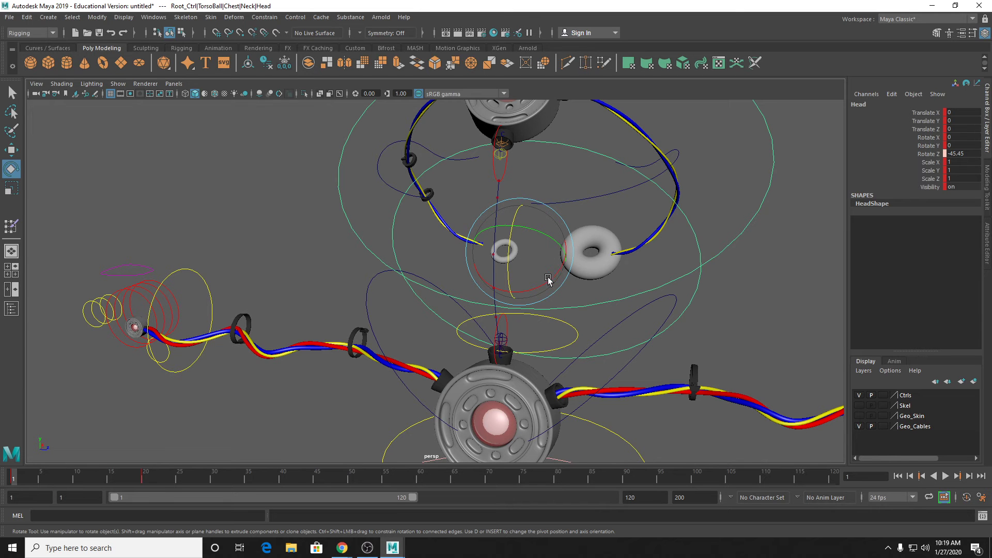
pyautogui.moveTo(549, 234); pyautogui.dragTo(540, 274)
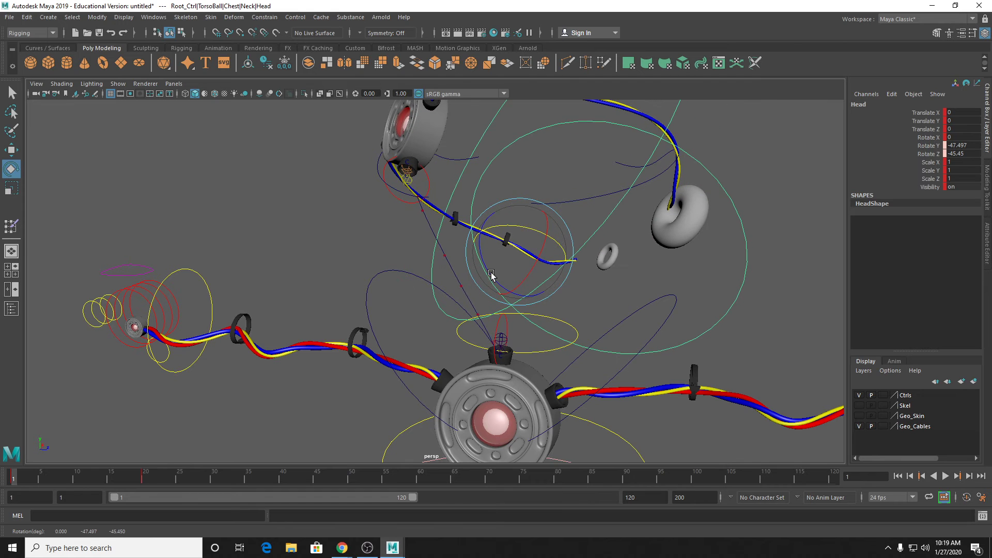
pyautogui.keyDown('alt'); pyautogui.moveTo(415, 268); pyautogui.dragTo(534, 324); pyautogui.keyUp('alt')
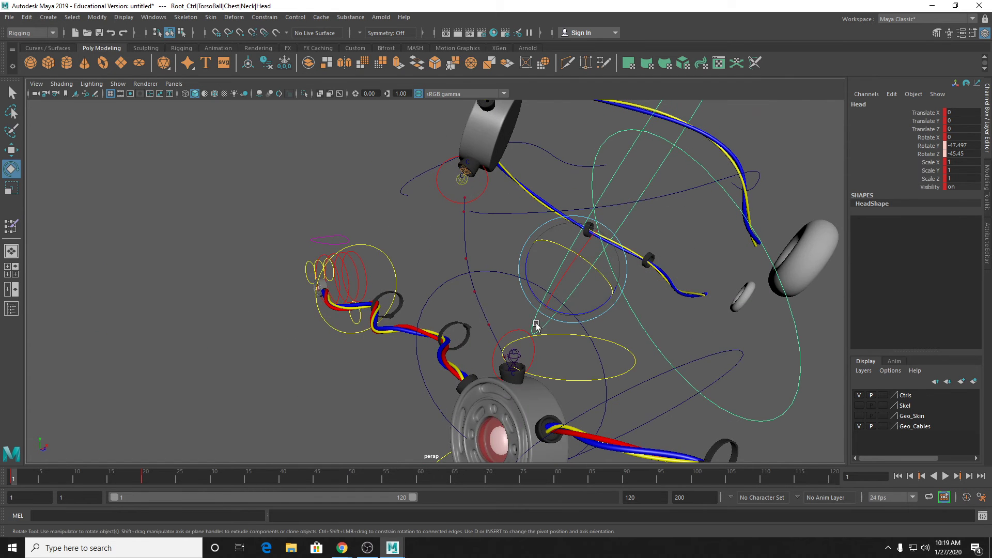
pyautogui.scroll(-3, 877, 221)
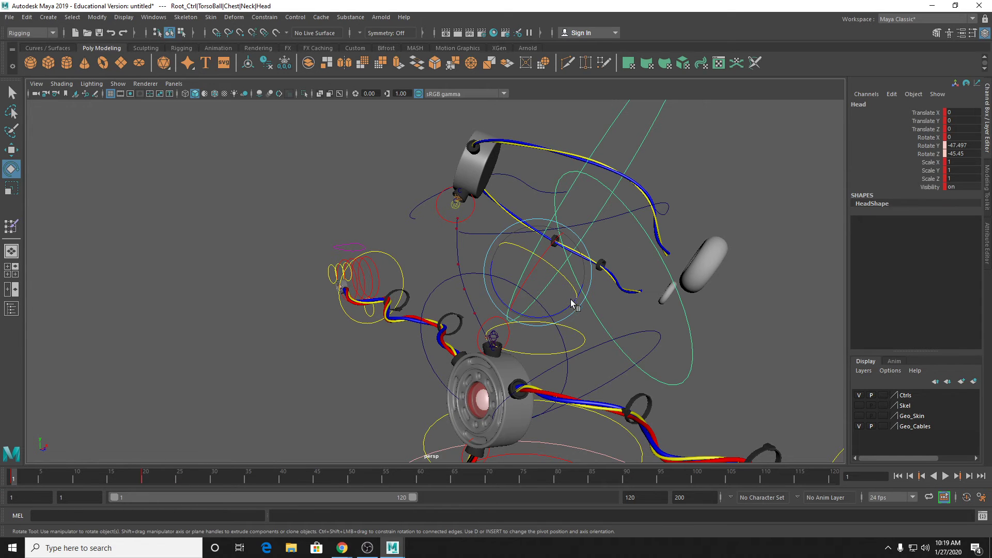
# Step: Undo the Head control's test rotations and the accidental timeline range selection
pyautogui.keyDown('shift'); pyautogui.moveTo(147, 478); pyautogui.dragTo(12, 478); pyautogui.keyUp('shift')
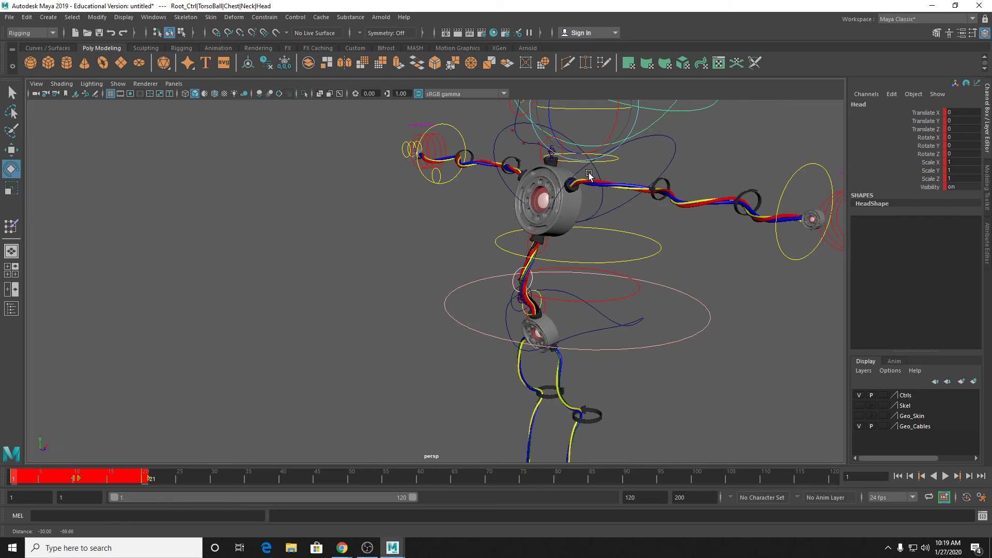
pyautogui.keyDown('alt'); pyautogui.moveTo(488, 258); pyautogui.dragTo(467, 241); pyautogui.keyUp('alt')
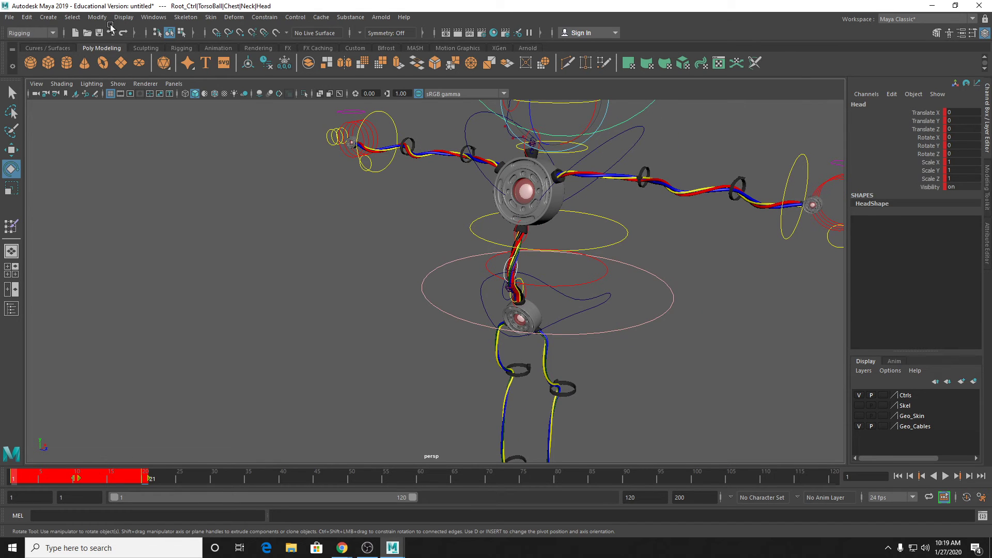
pyautogui.hotkey('ctrl', 'z')
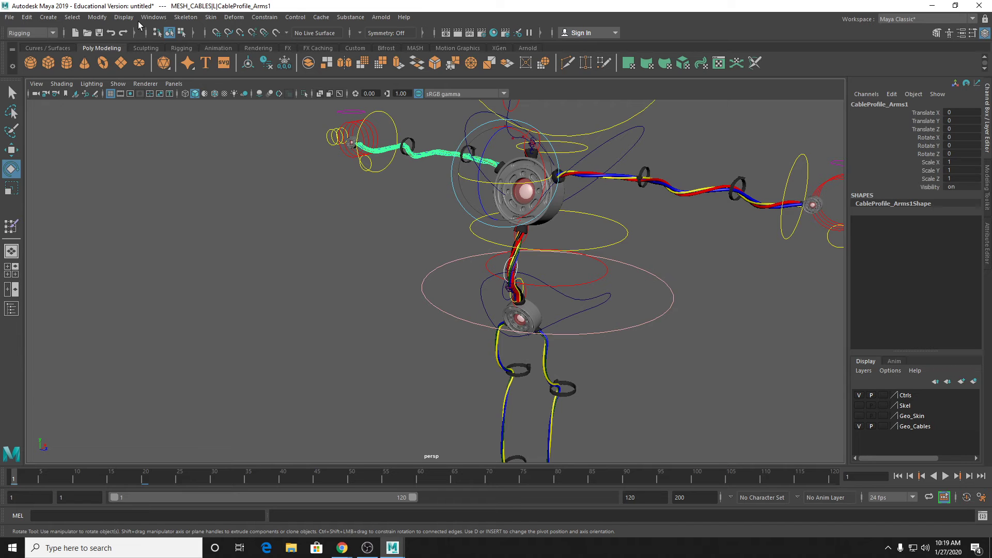
# Step: Open the Outliner and expand the Robot_Caricature group
pyautogui.click(155, 17)
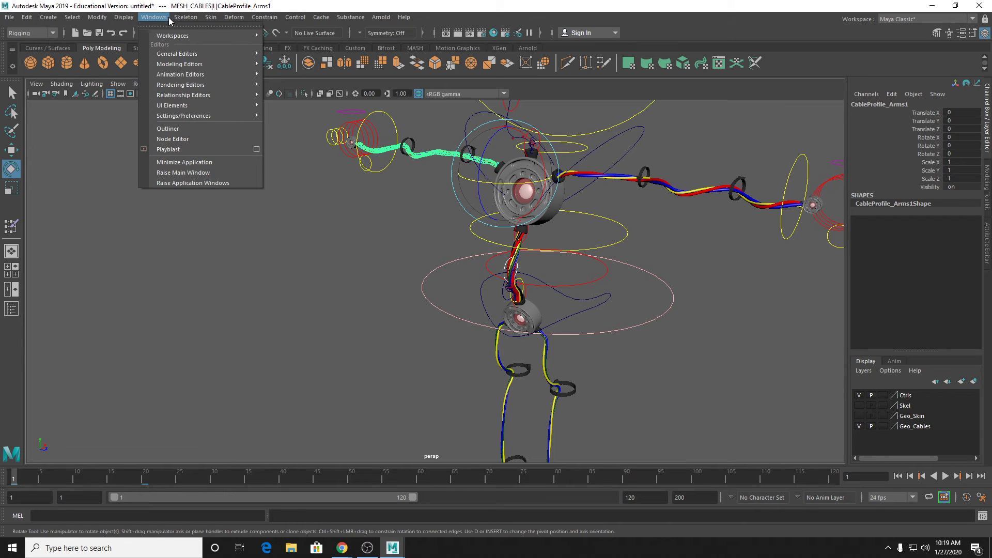
pyautogui.press('Escape')
pyautogui.click(97, 18)
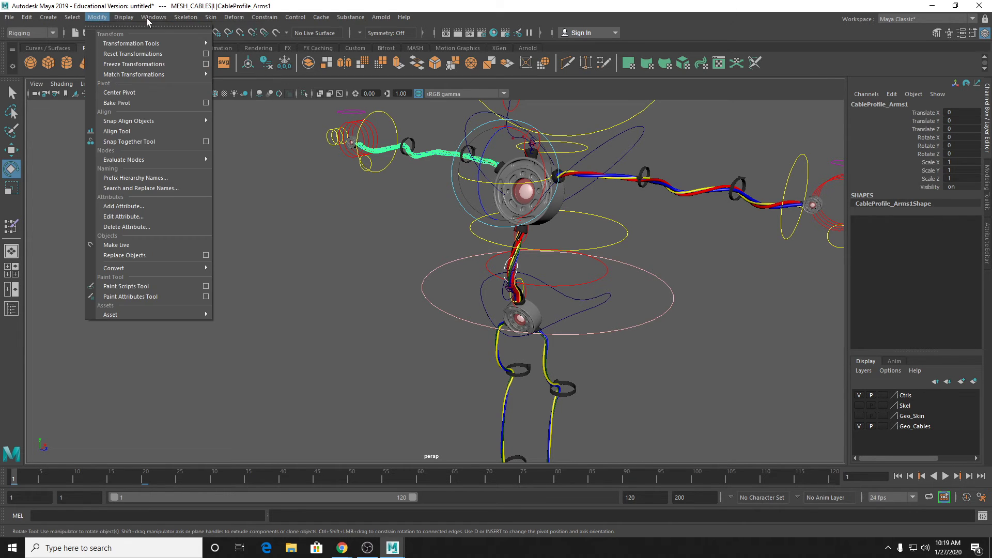
pyautogui.moveTo(147, 18)
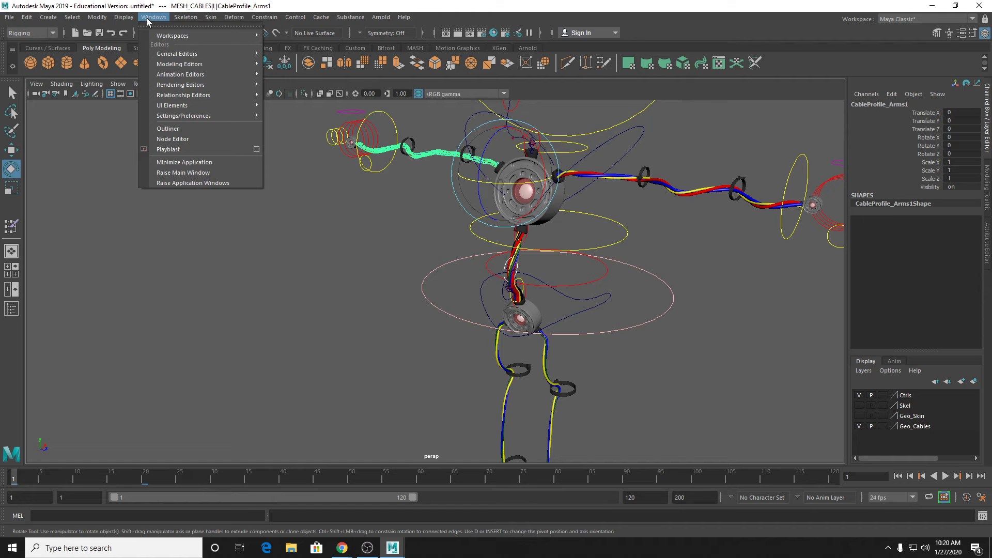
pyautogui.click(169, 129)
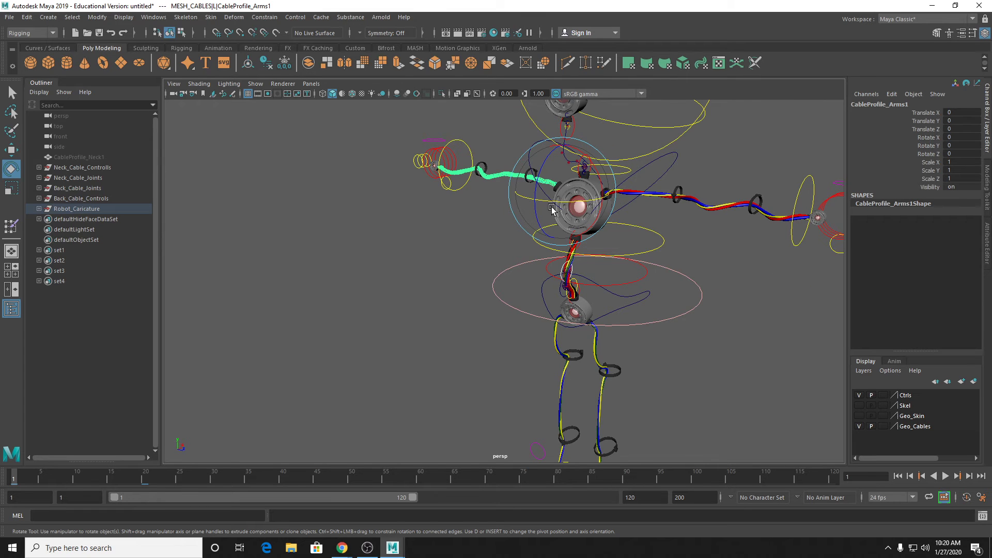
pyautogui.click(39, 208)
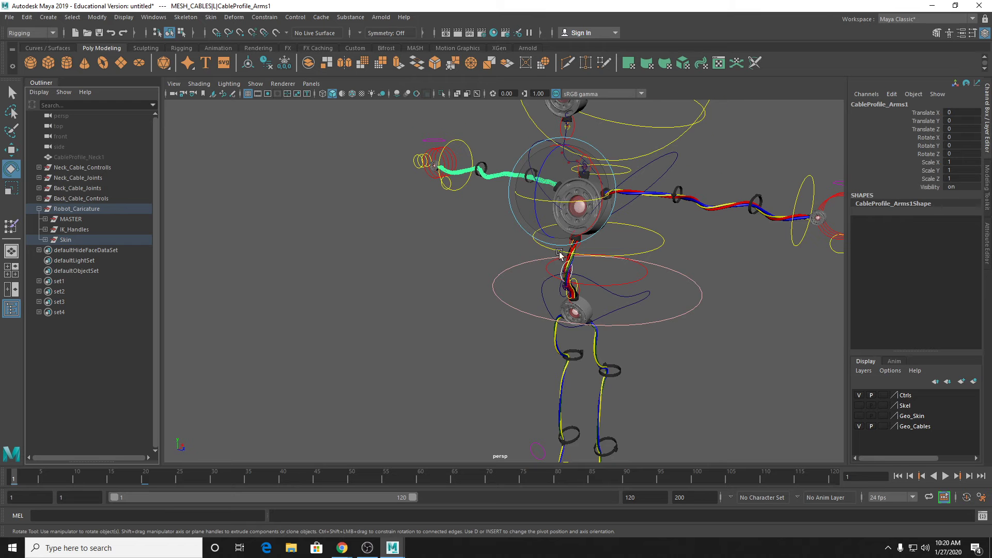
# Step: Hide the CableProfile_Arms1 arm cable mesh and briefly select the Arm_L curve running through it
pyautogui.press('f')
pyautogui.keyDown('alt'); pyautogui.moveTo(550, 247); pyautogui.dragTo(597, 243, button='middle'); pyautogui.keyUp('alt')
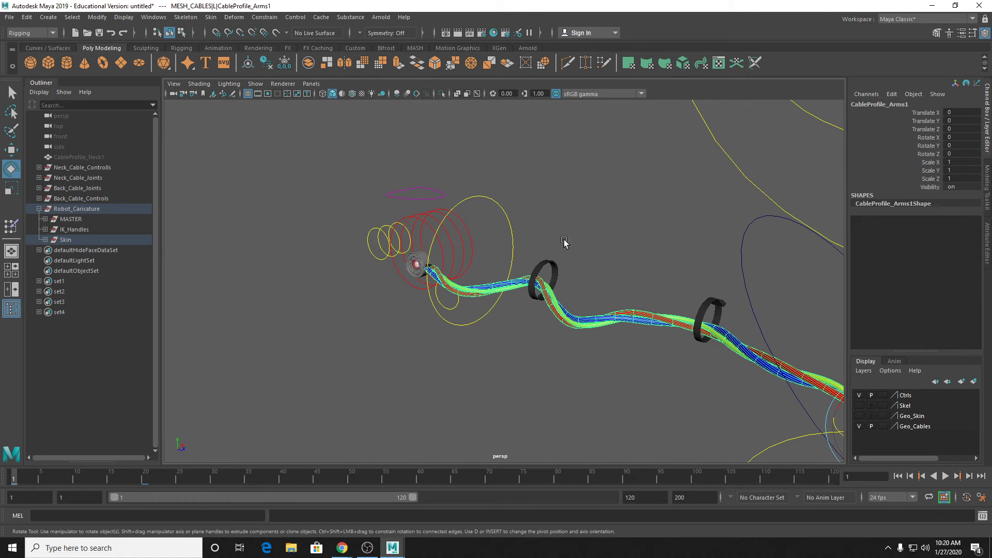
pyautogui.keyDown('alt'); pyautogui.moveTo(540, 224); pyautogui.dragTo(563, 269, button='right'); pyautogui.keyUp('alt')
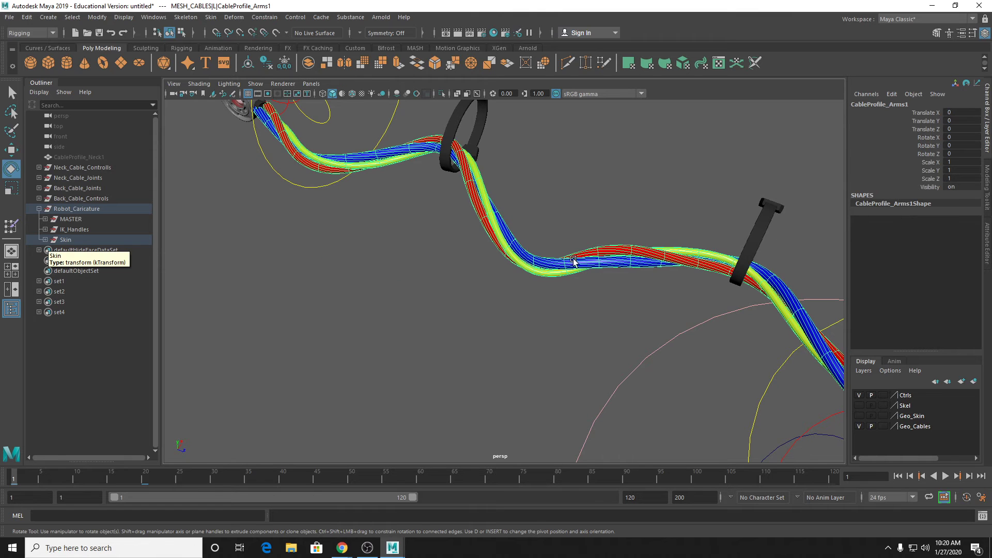
pyautogui.hotkey('ctrl', 'h')
pyautogui.click(491, 225)
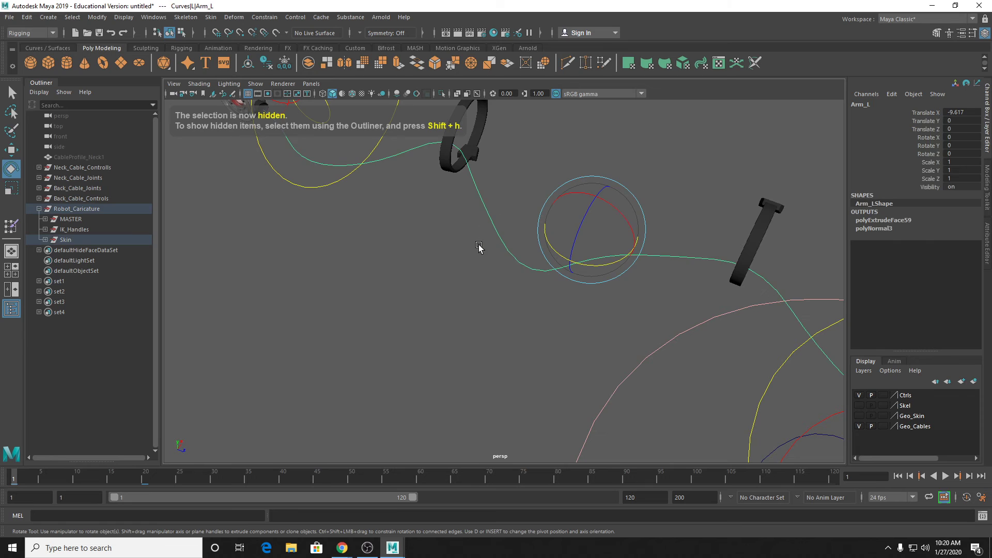
pyautogui.scroll(-3, 480, 248)
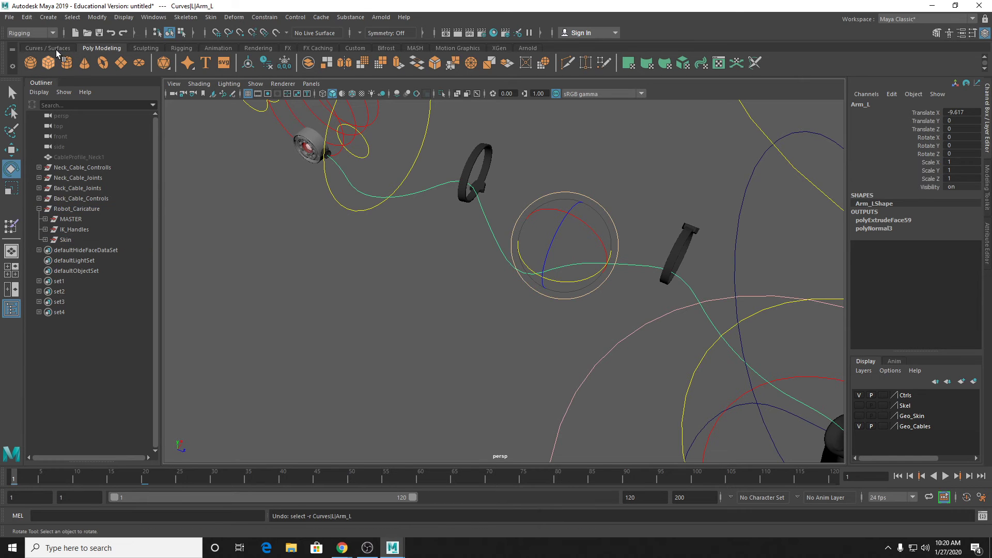
pyautogui.hotkey('ctrl', 'z')
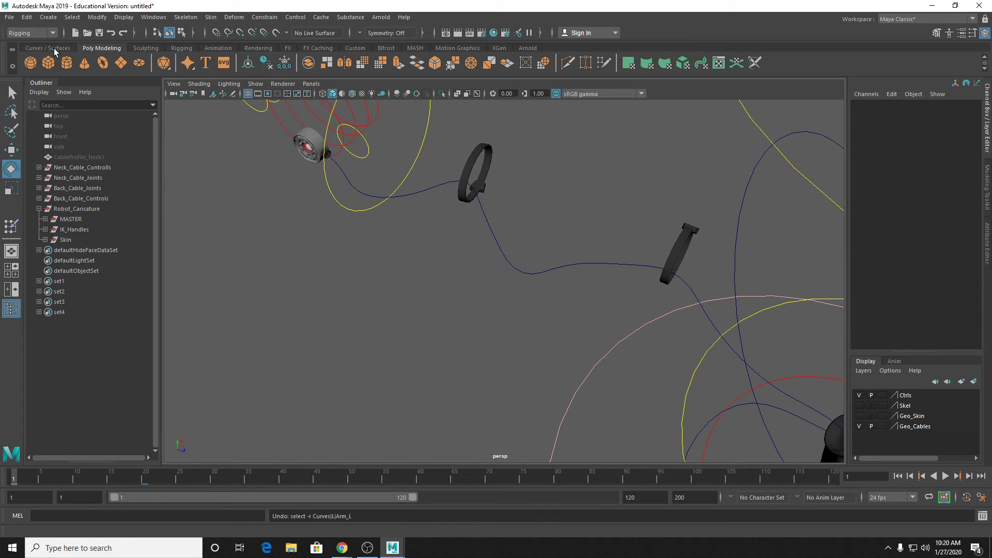
# Step: Create a polygon disc and move it away from the robot to about -105.6 on Z
pyautogui.click(140, 63)
pyautogui.scroll(-5, 494, 363)
pyautogui.press('w')
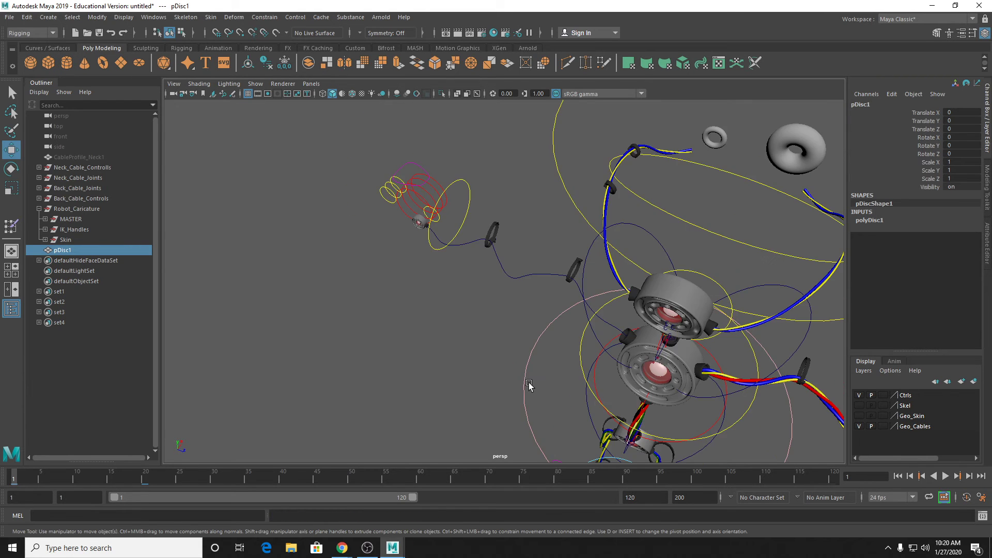
pyautogui.scroll(-4, 528, 382)
pyautogui.moveTo(610, 453); pyautogui.dragTo(502, 408)
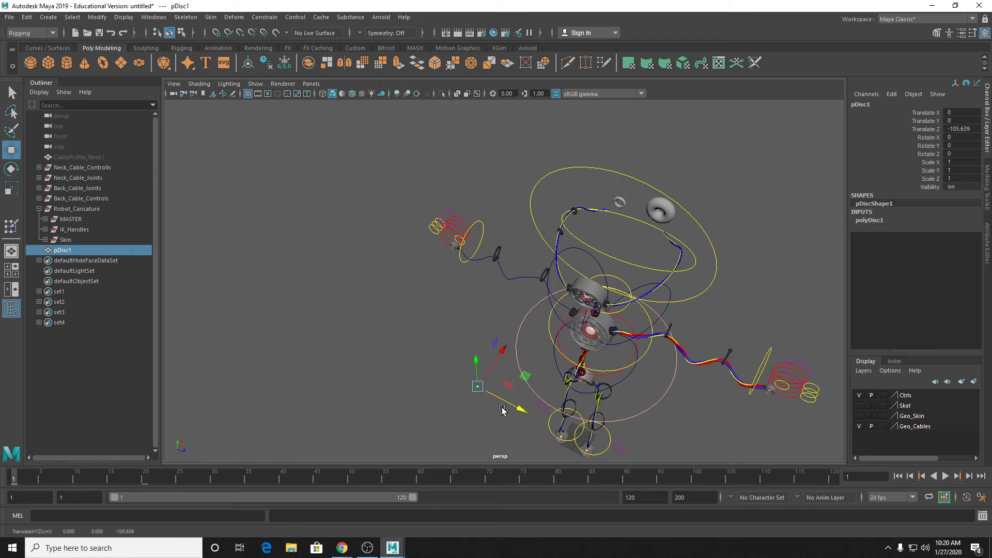
# Step: Reshape the disc by pulling two separate groups of rim vertices outward into long arms
pyautogui.press('f')
pyautogui.press('q')
pyautogui.moveTo(506, 250); pyautogui.dragTo(344, 202, button='right')
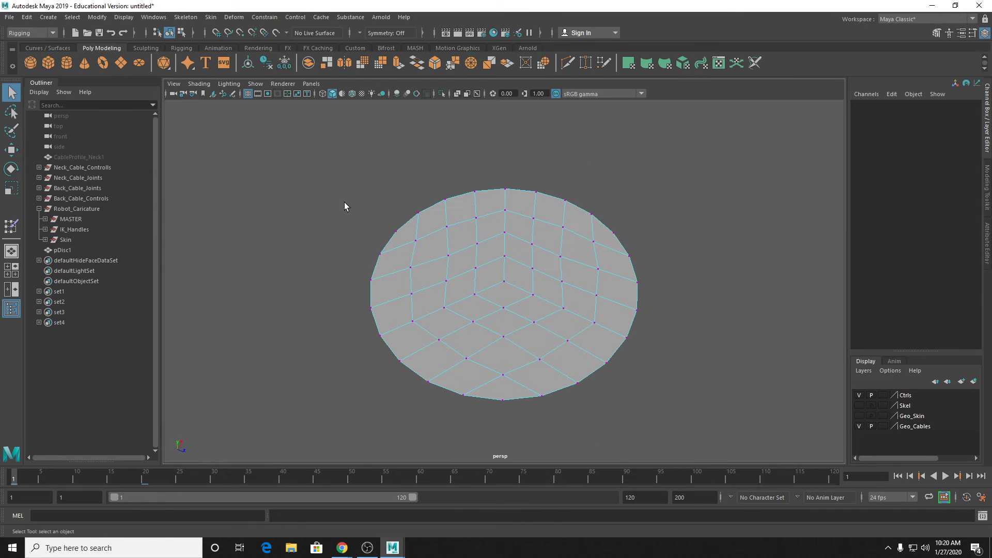
pyautogui.moveTo(344, 202); pyautogui.dragTo(323, 190)
pyautogui.press('w')
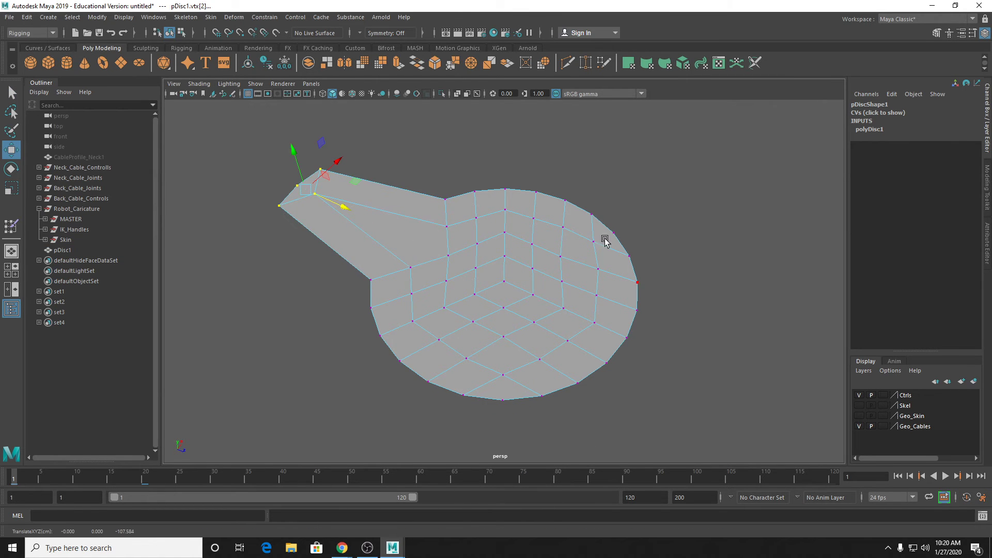
pyautogui.moveTo(589, 194); pyautogui.dragTo(634, 266)
pyautogui.moveTo(624, 216); pyautogui.dragTo(683, 78)
pyautogui.scroll(-3, 537, 338)
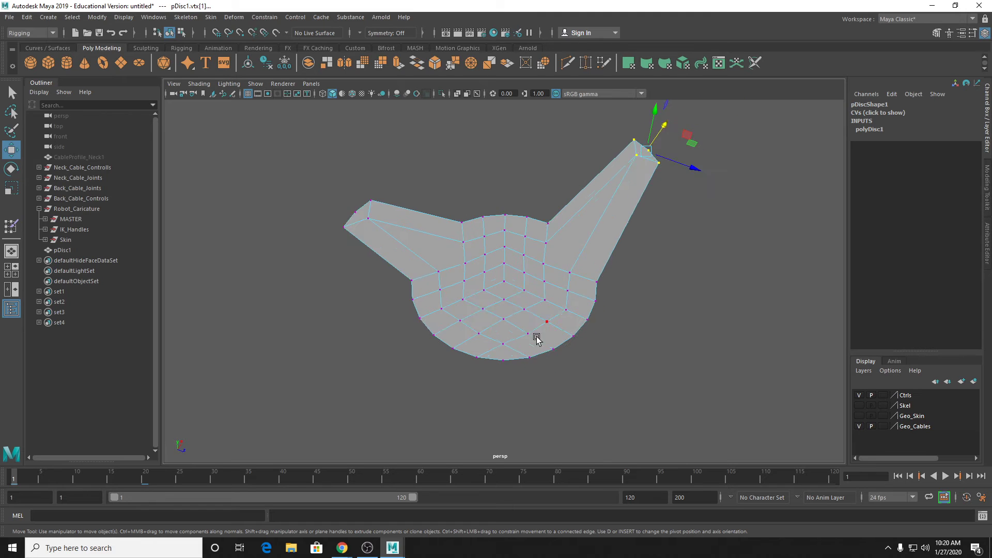
pyautogui.scroll(-2, 536, 339)
pyautogui.moveTo(535, 263); pyautogui.dragTo(548, 257, button='right')
# Step: Duplicate the reshaped disc, move the copy to about -104 on Z and rotate it to about -91 on Y
pyautogui.keyDown('alt'); pyautogui.moveTo(542, 261); pyautogui.dragTo(604, 308); pyautogui.keyUp('alt')
pyautogui.hotkey('ctrl', 'd')
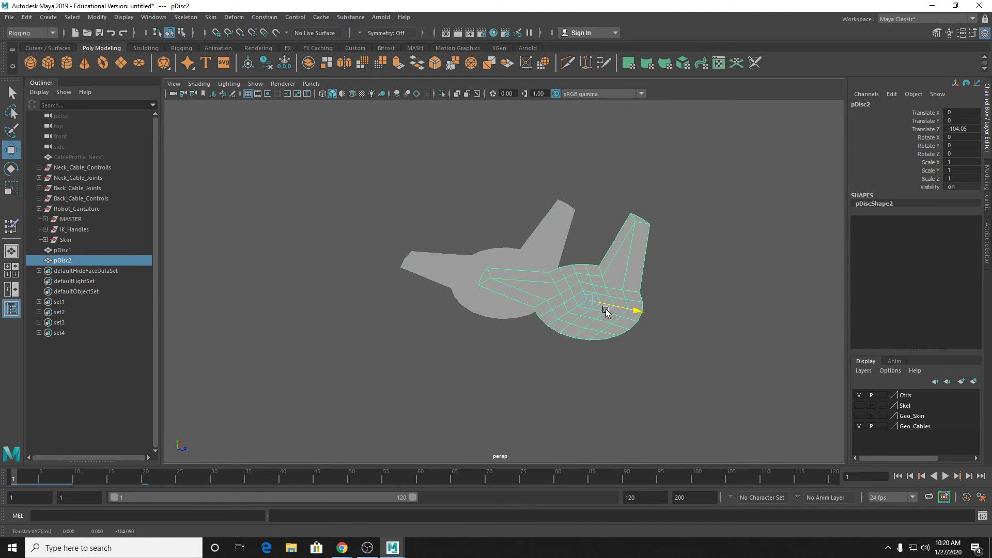
pyautogui.press('e')
pyautogui.moveTo(552, 344); pyautogui.dragTo(578, 330)
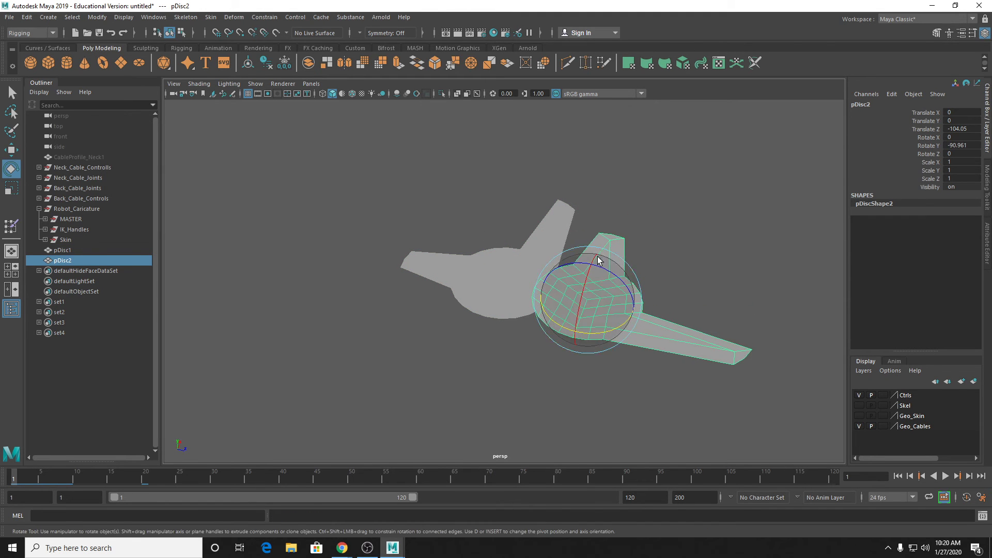
# Step: Combine the two discs into one mesh and delete its construction history
pyautogui.press('q')
pyautogui.moveTo(523, 257); pyautogui.dragTo(574, 324)
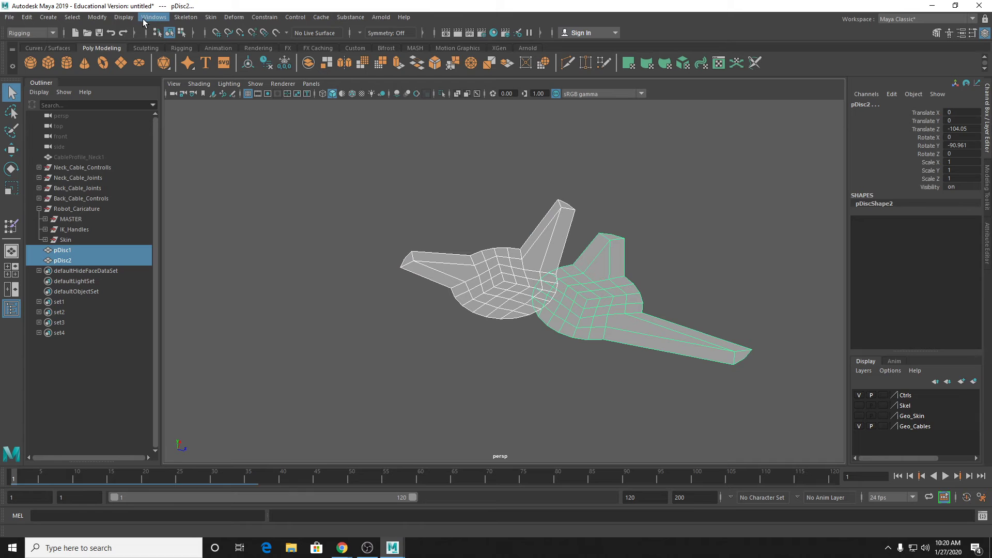
pyautogui.click(31, 33)
pyautogui.click(24, 43)
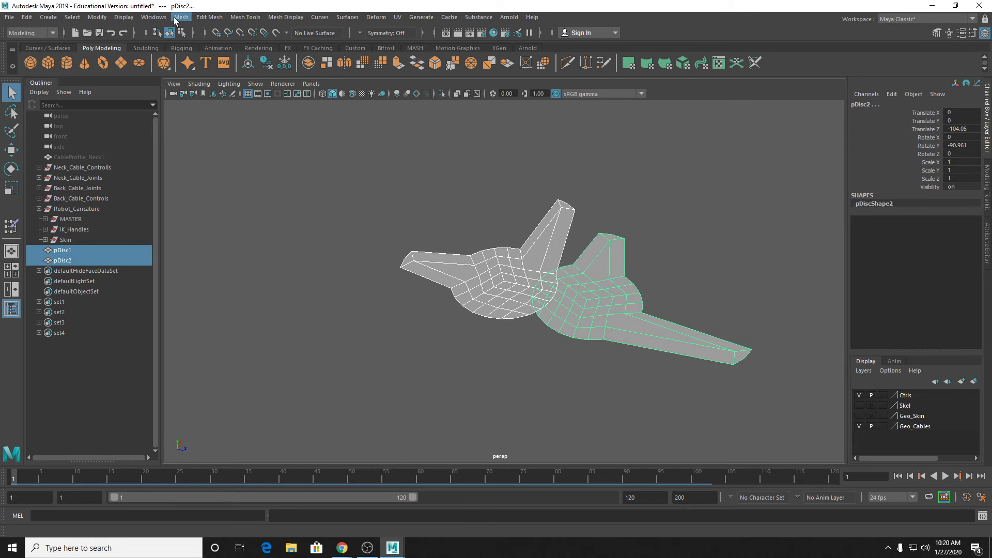
pyautogui.click(182, 17)
pyautogui.click(201, 53)
pyautogui.hotkey('alt', 'shift', 'd')
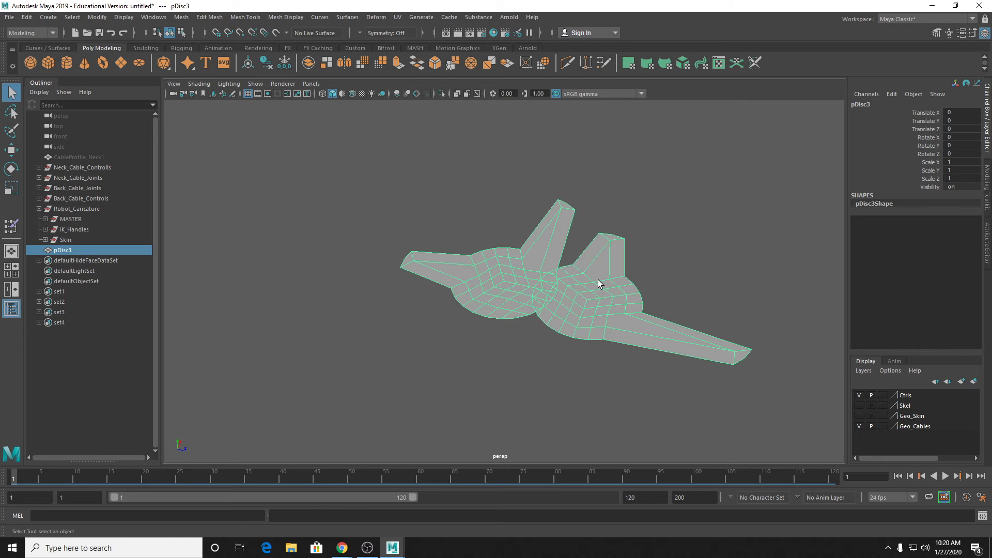
# Step: Move the rotated disc's faces along Z so the combined mesh's two halves no longer overlap
pyautogui.moveTo(584, 297); pyautogui.dragTo(583, 298, button='right')
pyautogui.doubleClick(584, 298)
pyautogui.press('w')
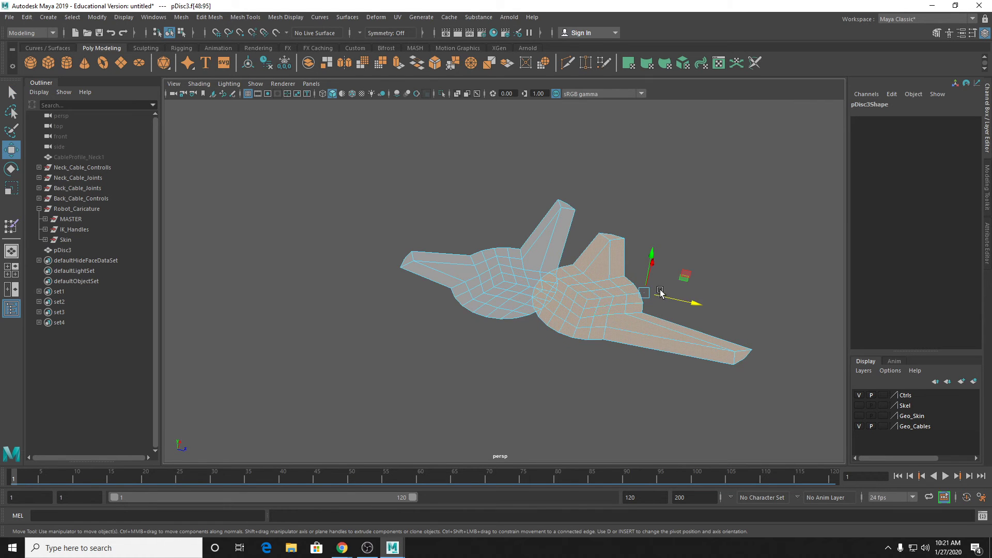
pyautogui.moveTo(658, 293); pyautogui.dragTo(692, 304)
pyautogui.moveTo(588, 262); pyautogui.dragTo(621, 237, button='right')
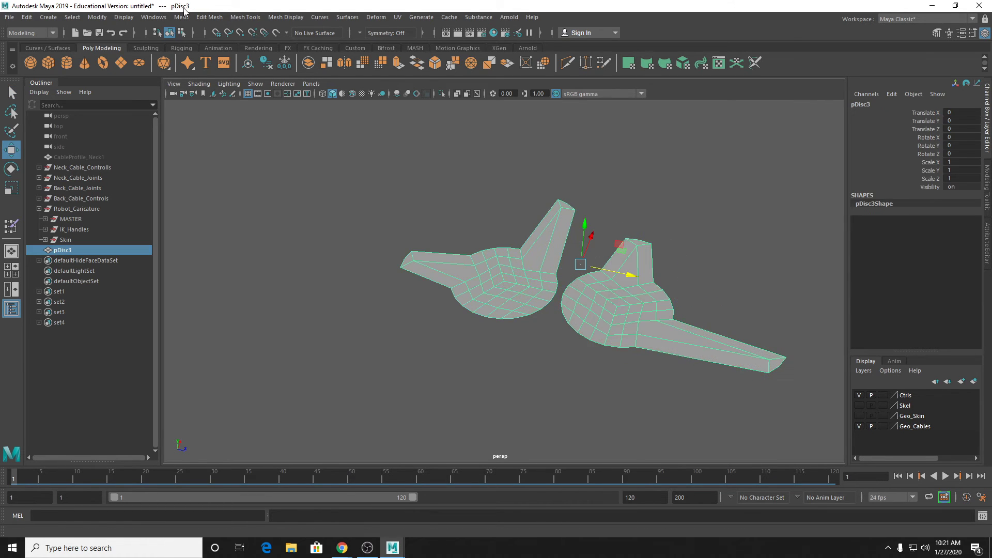
# Step: Draw a winding CV curve that starts beside the combined disc mesh and loops around to one side
pyautogui.click(48, 17)
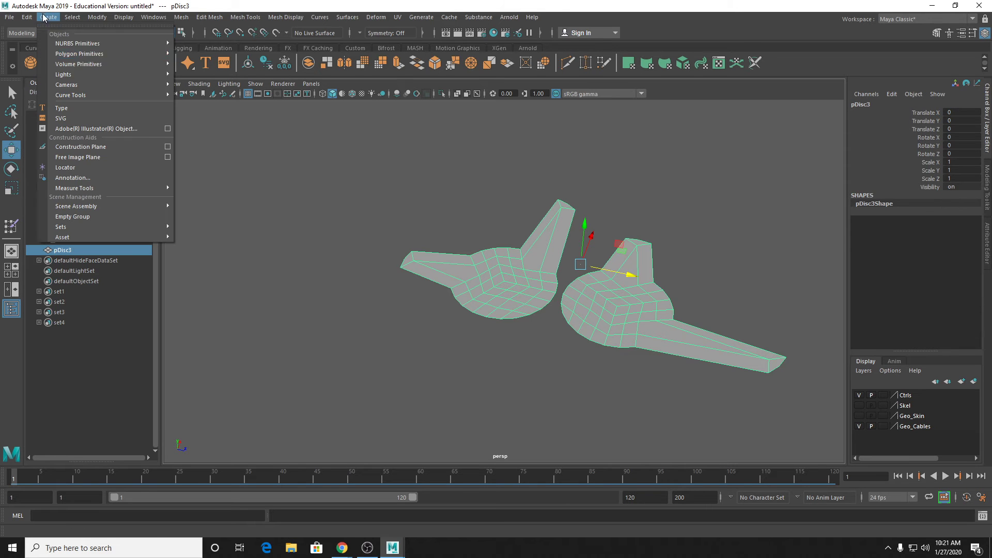
pyautogui.moveTo(164, 96)
pyautogui.click(194, 104)
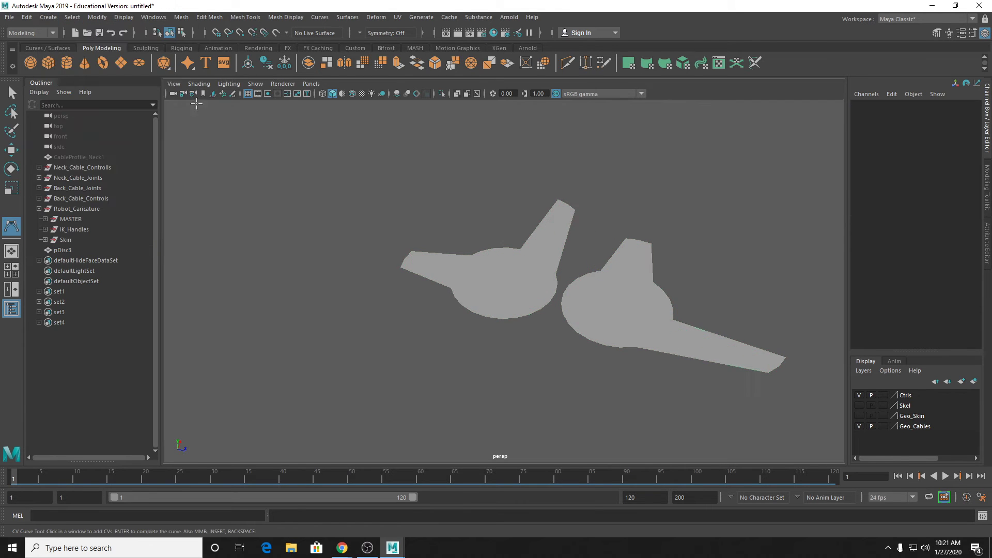
pyautogui.scroll(-3, 572, 290)
pyautogui.click(527, 287)
pyautogui.click(547, 213)
pyautogui.click(705, 154)
pyautogui.click(776, 259)
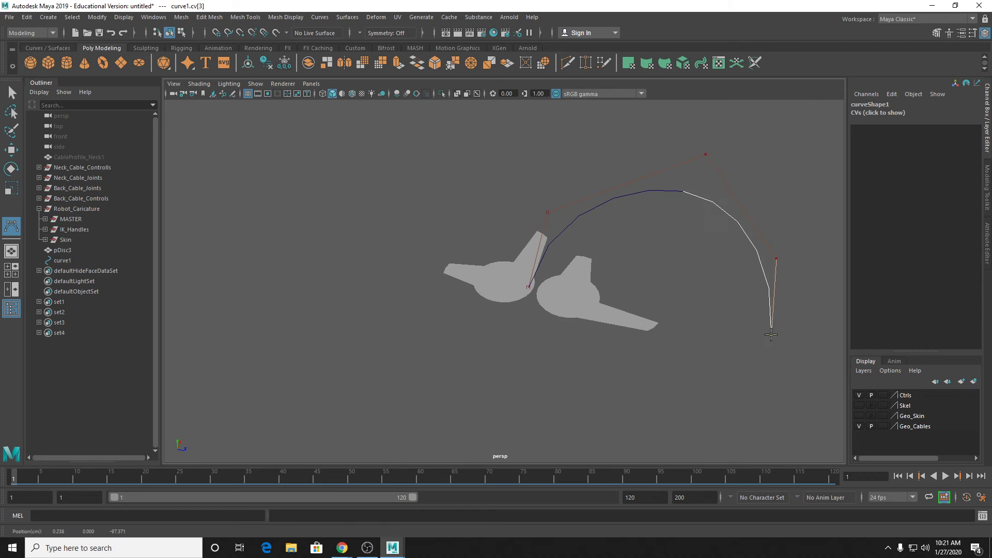
pyautogui.click(768, 337)
pyautogui.click(562, 413)
pyautogui.click(747, 404)
pyautogui.click(834, 310)
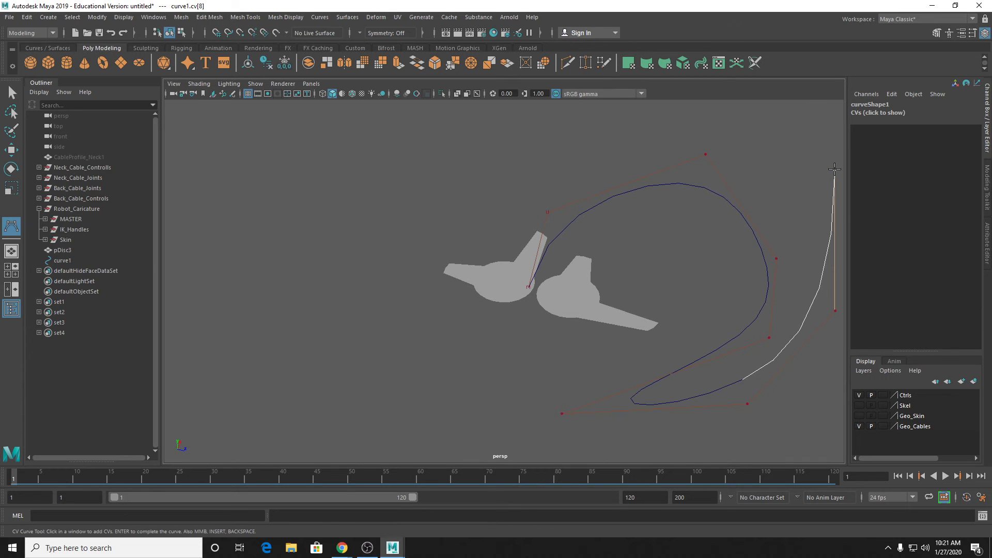
pyautogui.press('Return')
# Step: Center the new curve's pivot, rotate it to about -74 on X and scale it up
pyautogui.press('e')
pyautogui.scroll(-4, 610, 251)
pyautogui.press('w')
pyautogui.keyDown('alt'); pyautogui.moveTo(593, 275); pyautogui.dragTo(589, 300); pyautogui.keyUp('alt')
pyautogui.click(97, 17)
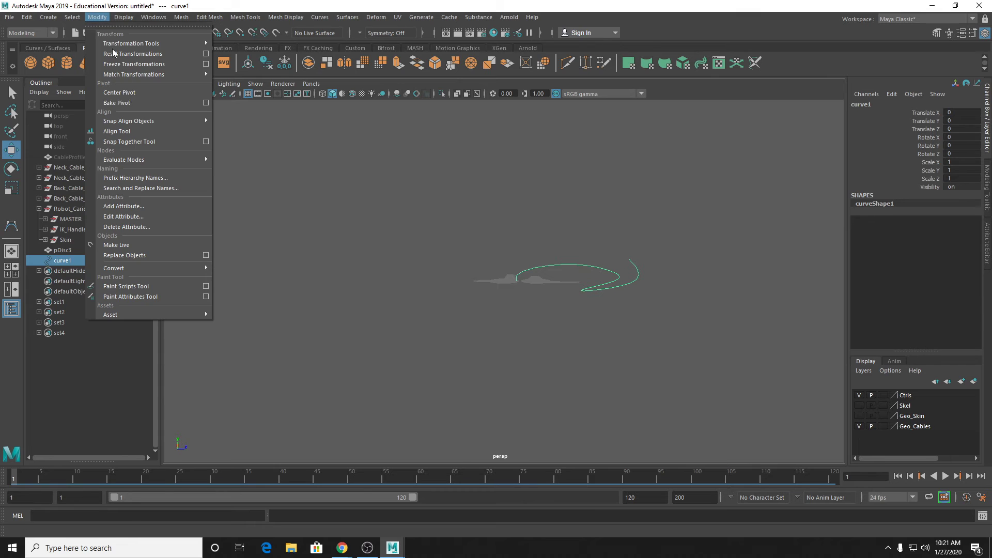
pyautogui.click(132, 94)
pyautogui.press('e')
pyautogui.moveTo(613, 250); pyautogui.dragTo(516, 217)
pyautogui.press('r')
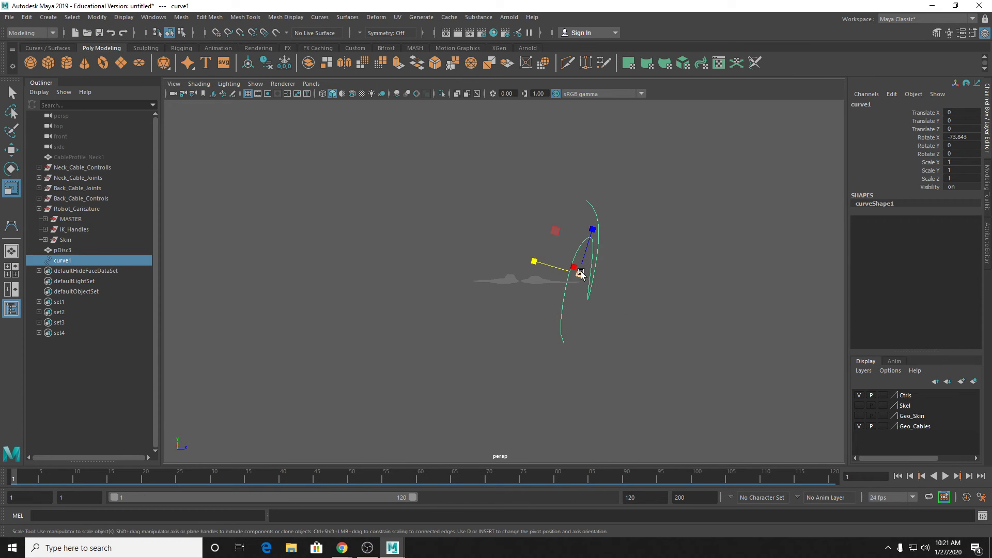
pyautogui.moveTo(580, 274); pyautogui.dragTo(548, 357)
# Step: Place the disc mesh at the curve's end and rotate it to 88.7 on Z so it faces along the curve
pyautogui.press('w')
pyautogui.click(525, 288)
pyautogui.press('e')
pyautogui.moveTo(594, 395); pyautogui.dragTo(613, 378)
pyautogui.press('q')
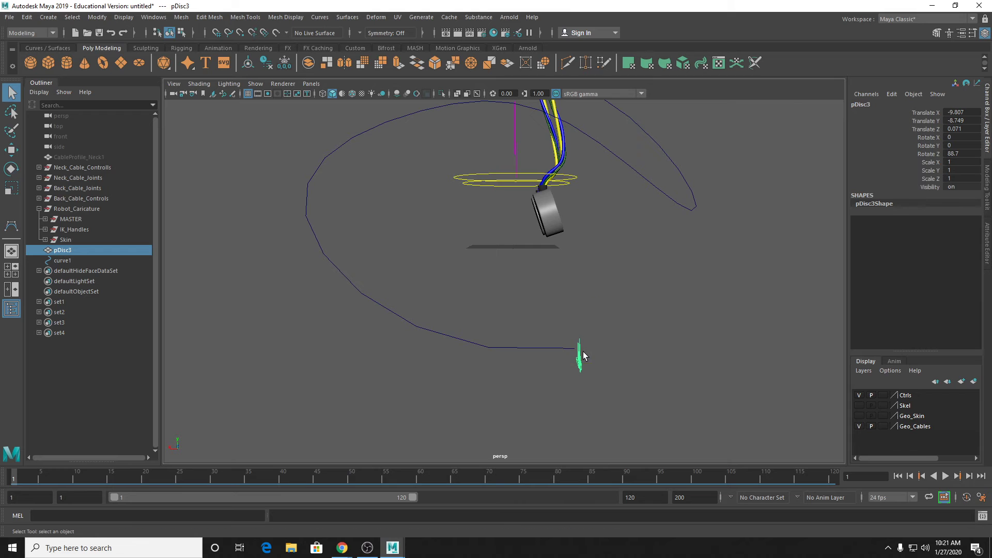
# Step: Select all faces of the disc mesh together with the winding curve and extrude the faces along the curve
pyautogui.keyDown('alt'); pyautogui.moveTo(602, 354); pyautogui.dragTo(578, 324); pyautogui.keyUp('alt')
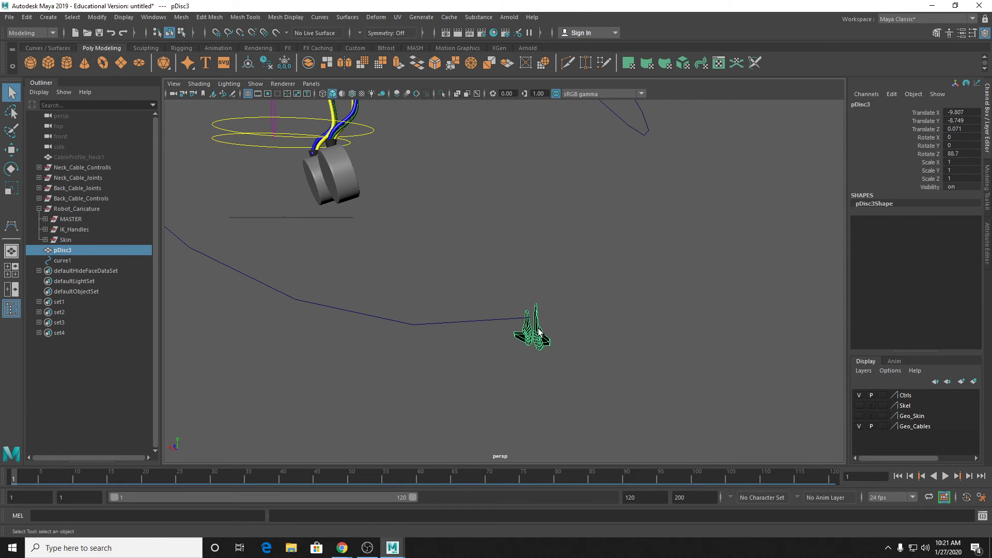
pyautogui.moveTo(539, 329); pyautogui.dragTo(538, 292, button='right')
pyautogui.moveTo(502, 287); pyautogui.dragTo(628, 434)
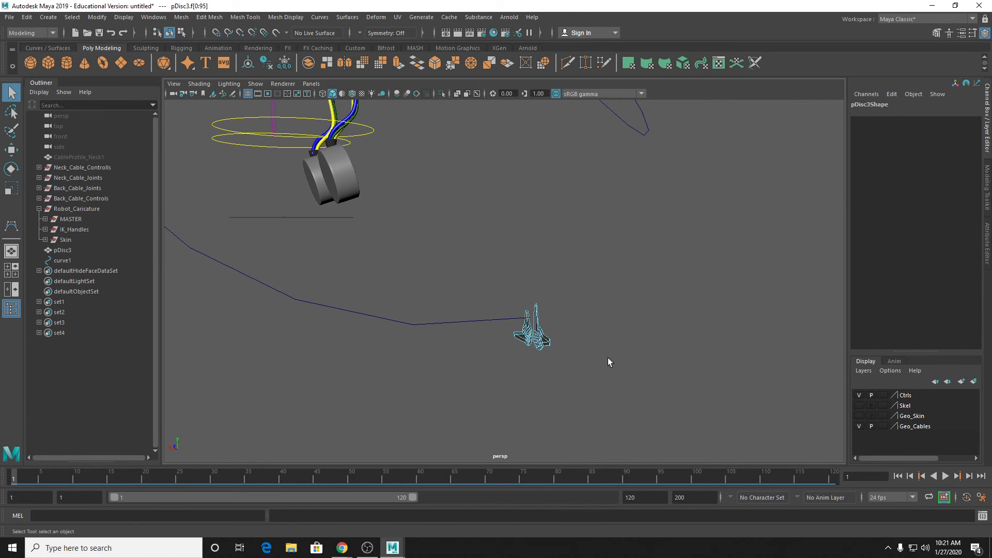
pyautogui.keyDown('alt'); pyautogui.moveTo(607, 357); pyautogui.dragTo(506, 346); pyautogui.keyUp('alt')
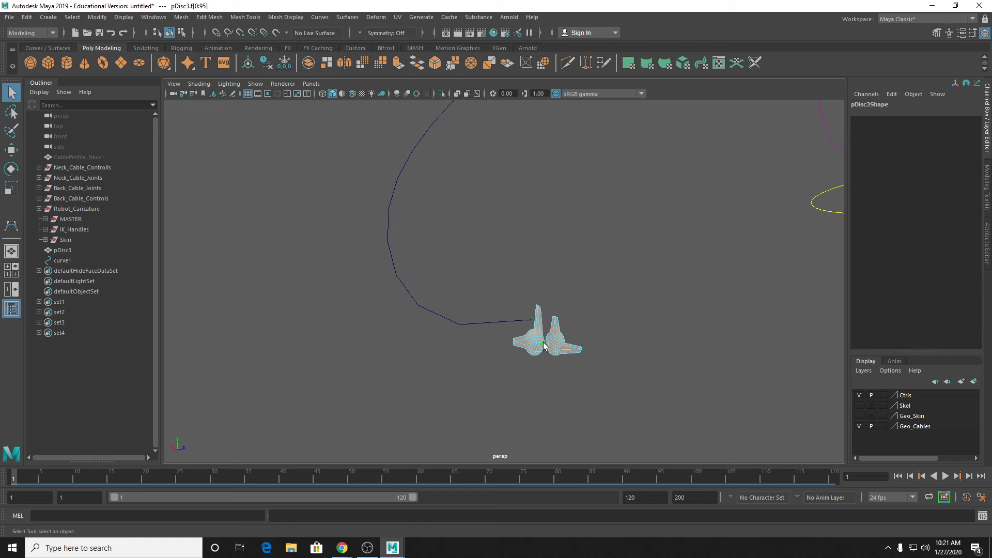
pyautogui.keyDown('alt'); pyautogui.moveTo(528, 316); pyautogui.dragTo(444, 267); pyautogui.keyUp('alt')
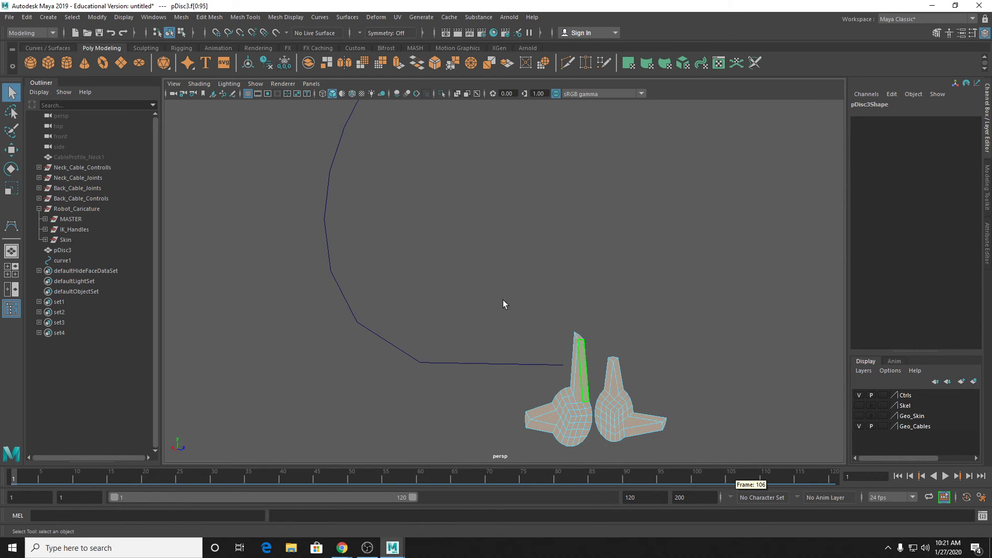
pyautogui.scroll(-2, 458, 338)
pyautogui.keyDown('shift'); pyautogui.moveTo(464, 312); pyautogui.dragTo(464, 429); pyautogui.keyUp('shift')
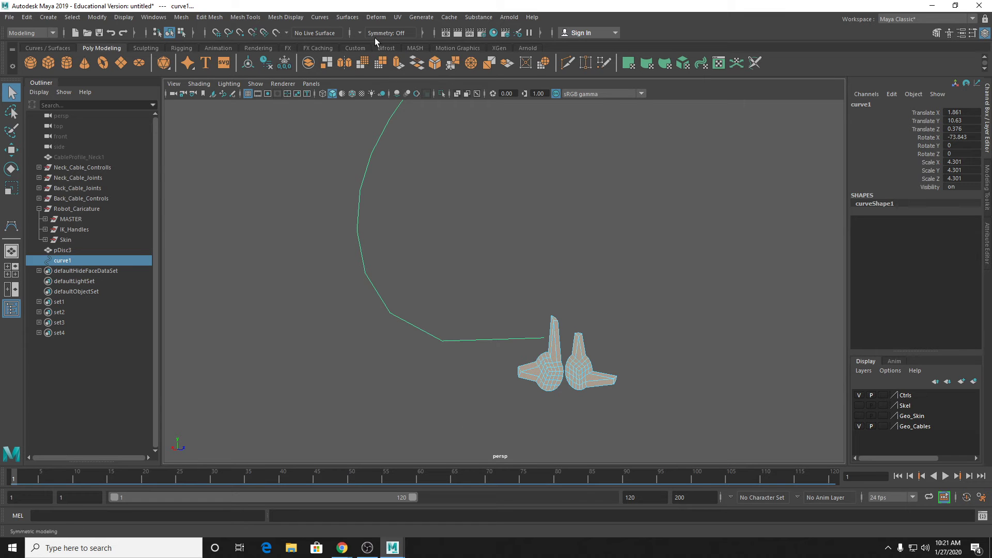
pyautogui.click(398, 63)
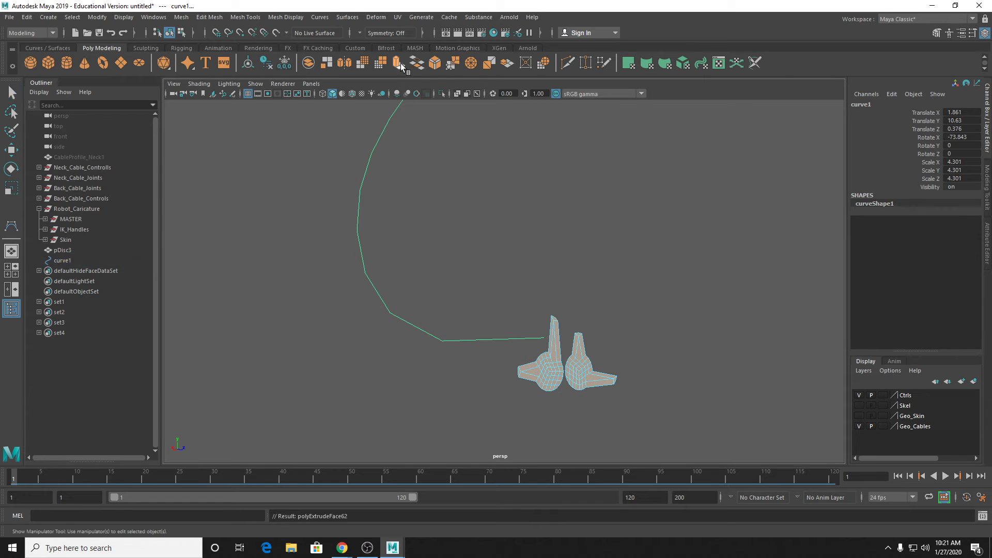
# Step: Set the face extrusion's divisions to 25 so the mesh follows the curve
pyautogui.scroll(-3, 471, 220)
pyautogui.scroll(-2, 470, 220)
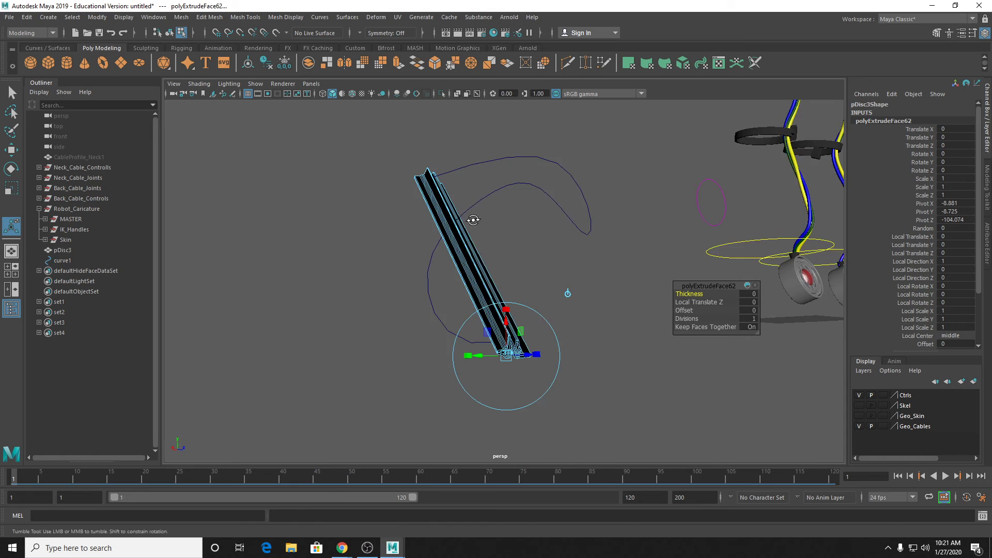
pyautogui.keyDown('alt'); pyautogui.moveTo(471, 217); pyautogui.dragTo(436, 184); pyautogui.keyUp('alt')
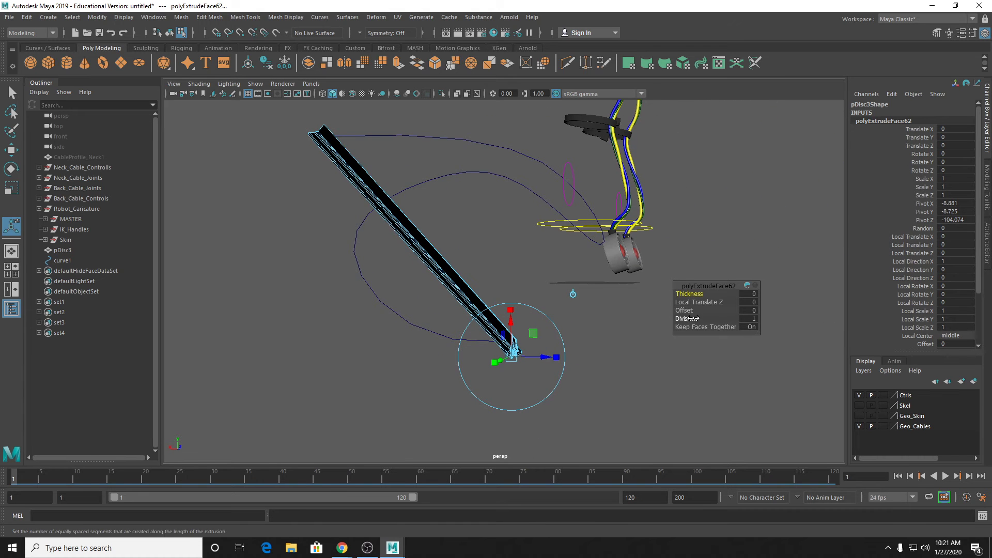
pyautogui.moveTo(687, 319); pyautogui.dragTo(821, 322)
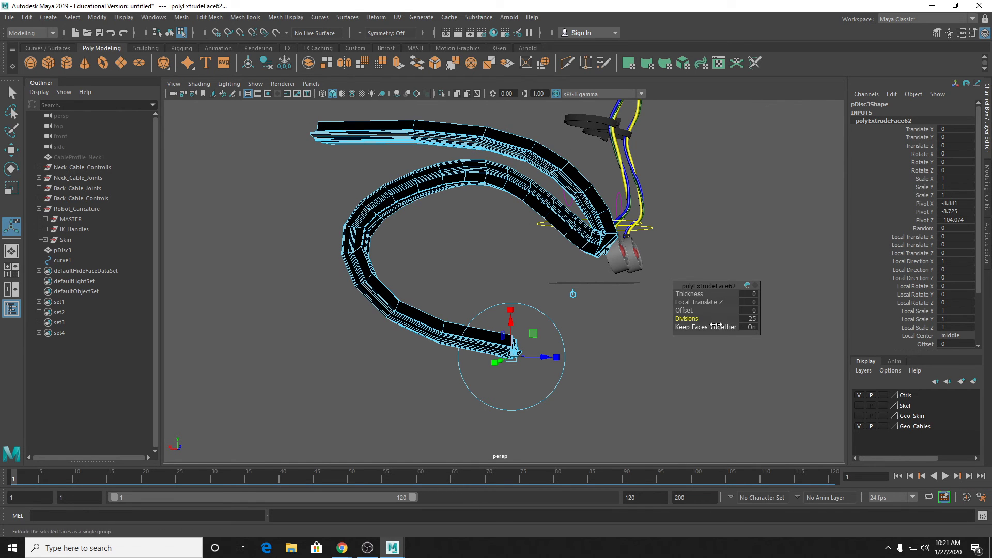
# Step: Set the extrusion's twist to 400 in its polyExtrudeFace attributes
pyautogui.click(986, 243)
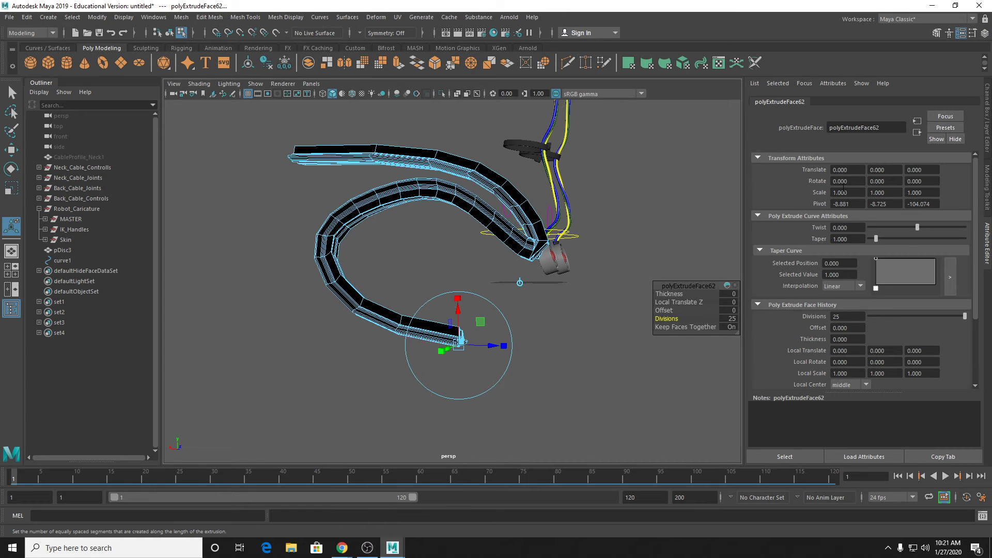
pyautogui.moveTo(917, 227); pyautogui.dragTo(980, 231)
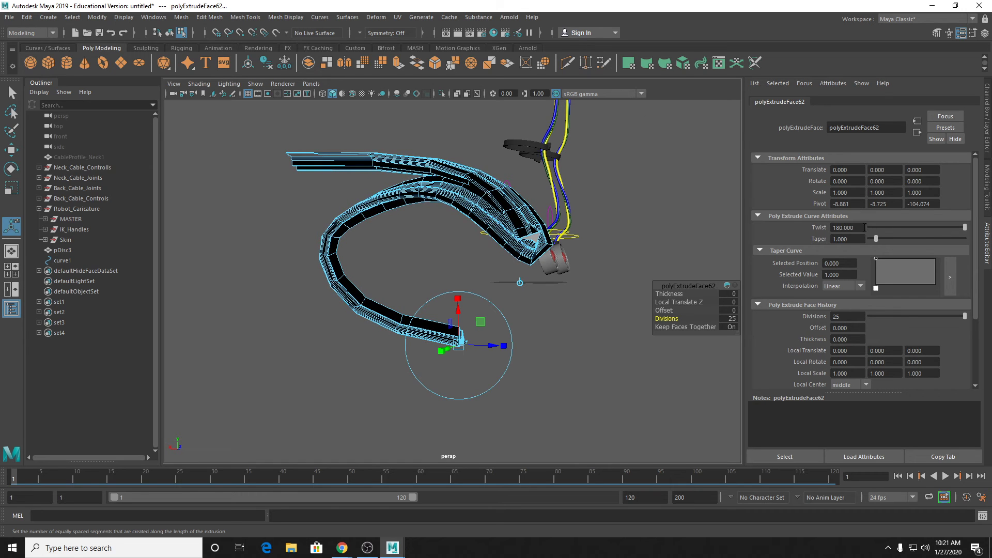
pyautogui.moveTo(865, 227); pyautogui.dragTo(776, 225)
pyautogui.write('400')
pyautogui.press('Return')
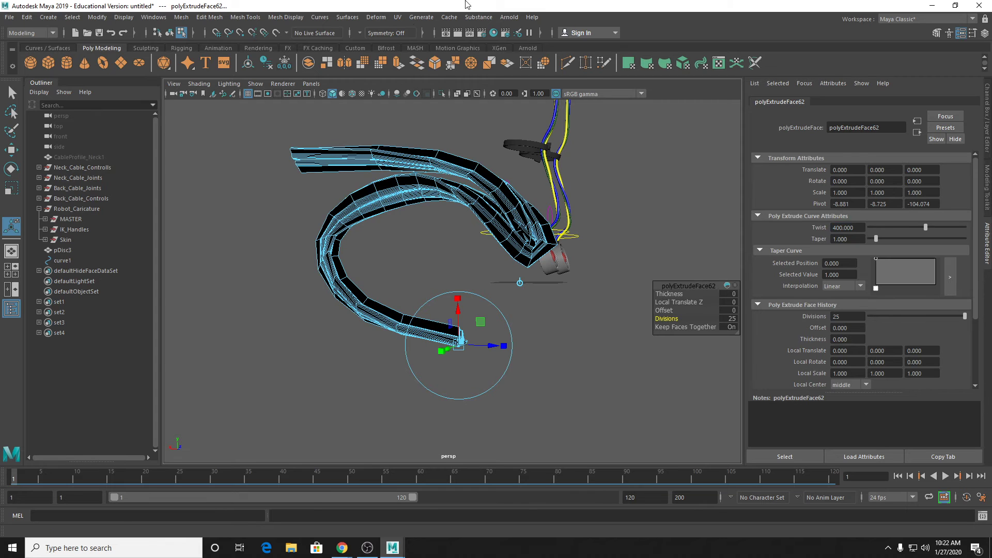
# Step: Reverse the normals of the extruded cable mesh and display it with smooth mesh preview
pyautogui.moveTo(431, 151); pyautogui.dragTo(459, 135, button='right')
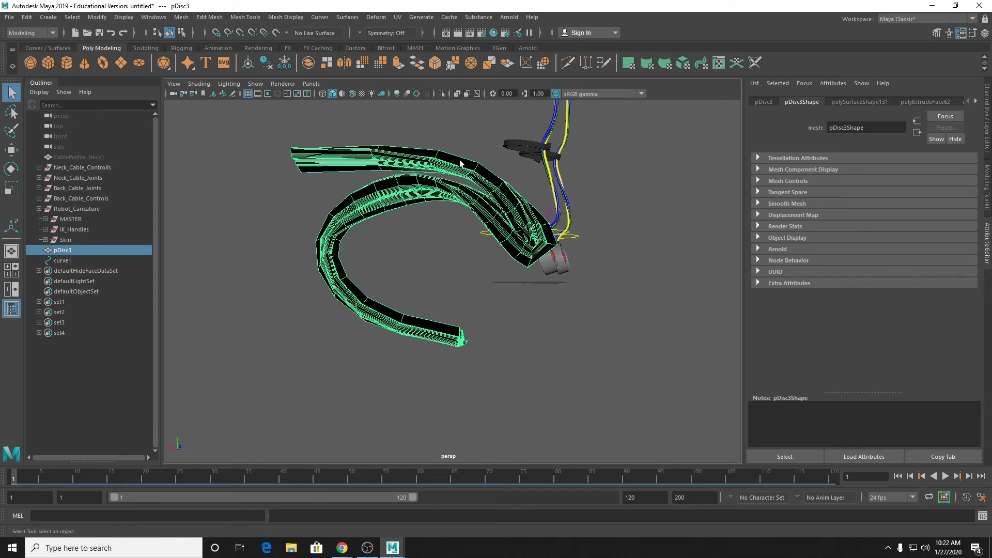
pyautogui.click(286, 17)
pyautogui.click(297, 64)
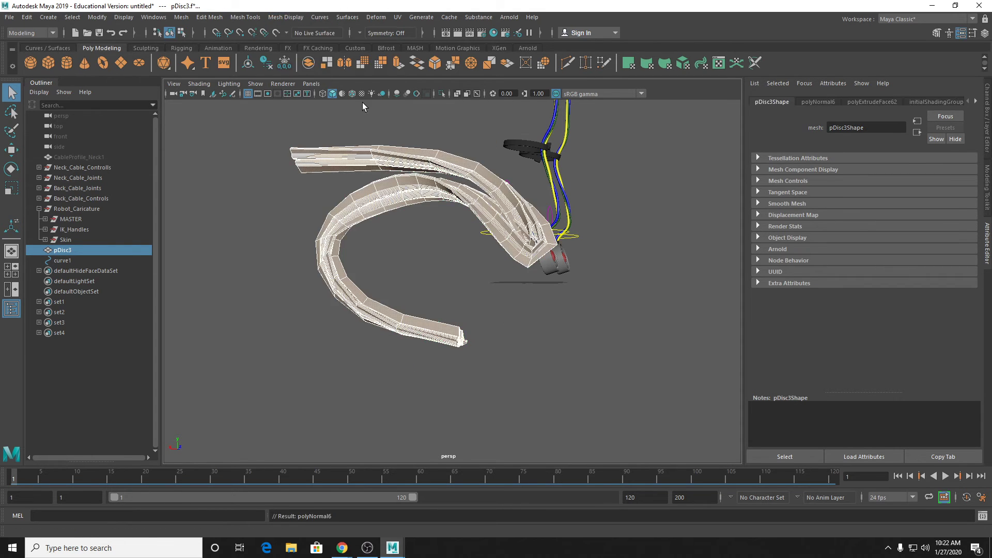
pyautogui.click(453, 154)
pyautogui.press('3')
pyautogui.scroll(2, 462, 243)
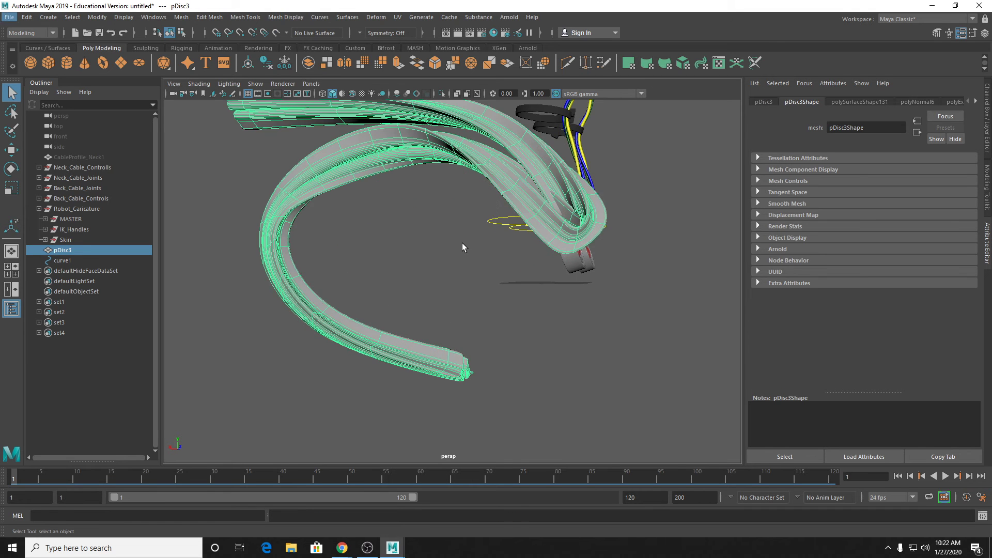
pyautogui.click(462, 244)
pyautogui.keyDown('alt'); pyautogui.moveTo(462, 244); pyautogui.dragTo(522, 274); pyautogui.keyUp('alt')
pyautogui.click(473, 272)
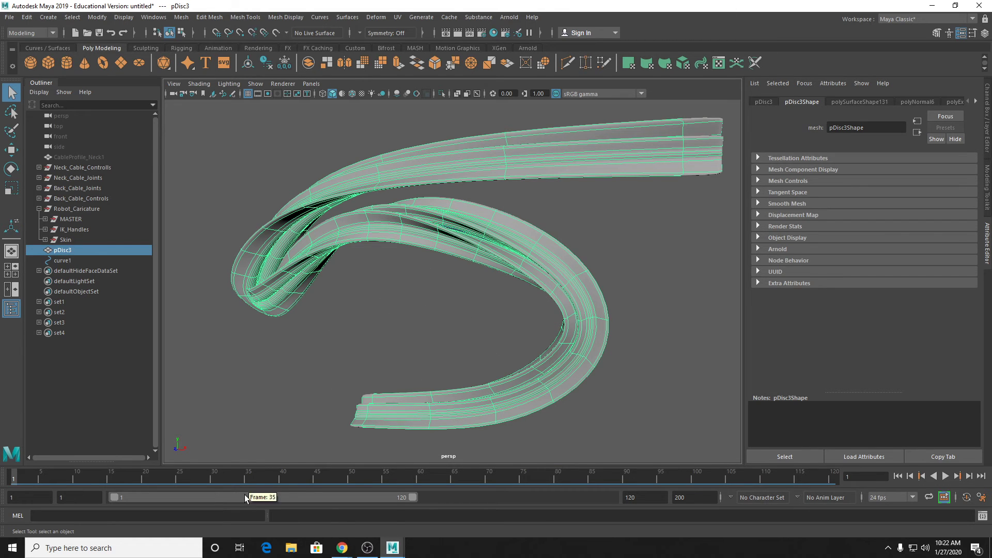
# Step: Delete the demonstration cable mesh and its curve beside the robot's legs
pyautogui.scroll(-3, 448, 229)
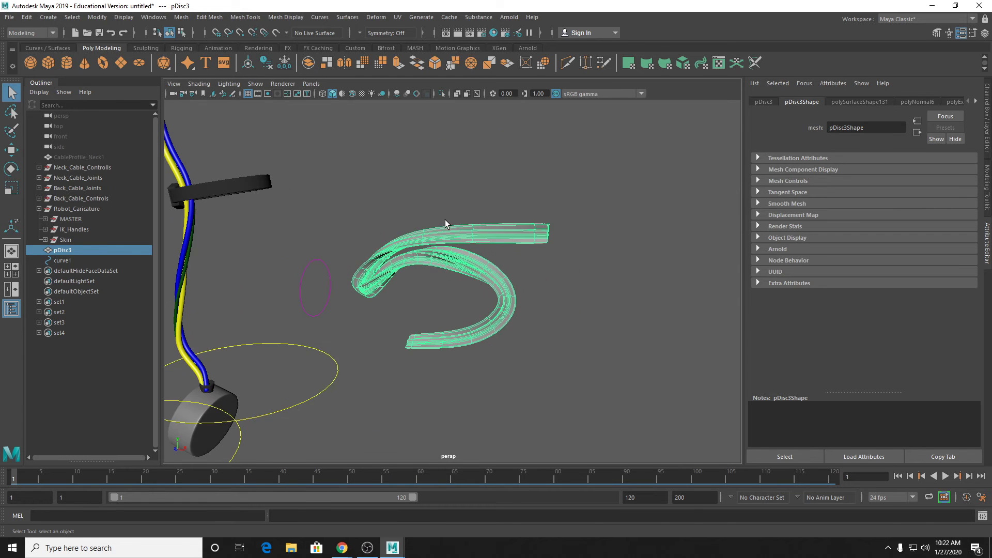
pyautogui.keyDown('alt'); pyautogui.moveTo(468, 271); pyautogui.dragTo(561, 257, button='middle'); pyautogui.keyUp('alt')
pyautogui.moveTo(333, 212); pyautogui.dragTo(376, 247)
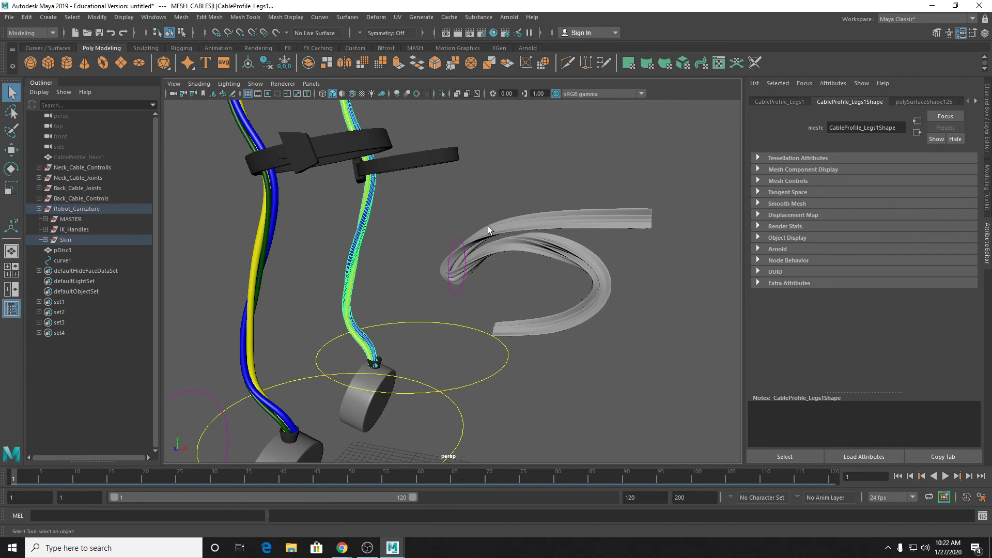
pyautogui.moveTo(488, 225); pyautogui.dragTo(514, 280)
pyautogui.press('Delete')
pyautogui.scroll(-3, 481, 243)
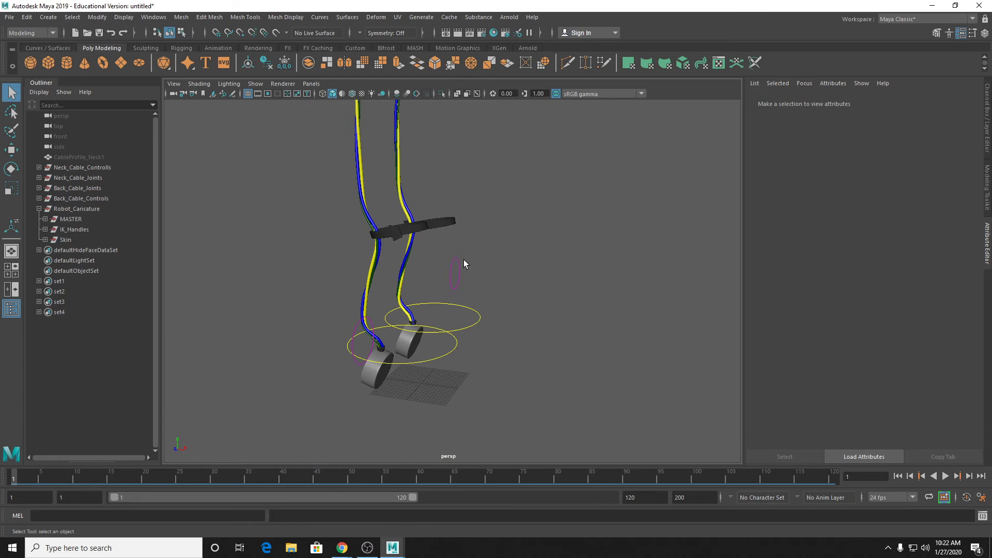
# Step: Hide the left arm's cable mesh and select the Arm_L curve running through it
pyautogui.scroll(10, 492, 240)
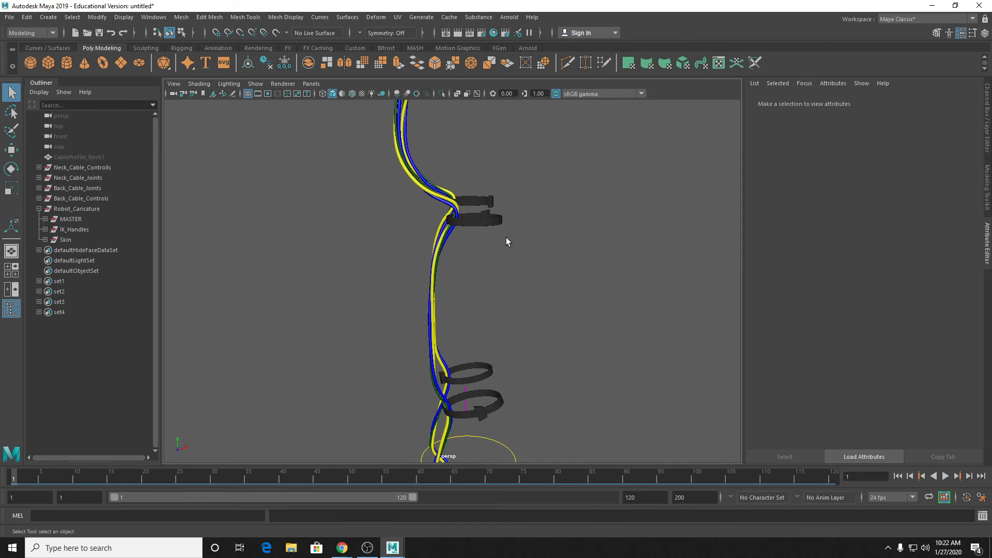
pyautogui.keyDown('alt'); pyautogui.moveTo(507, 241); pyautogui.dragTo(578, 478, button='middle'); pyautogui.keyUp('alt')
pyautogui.scroll(4, 525, 288)
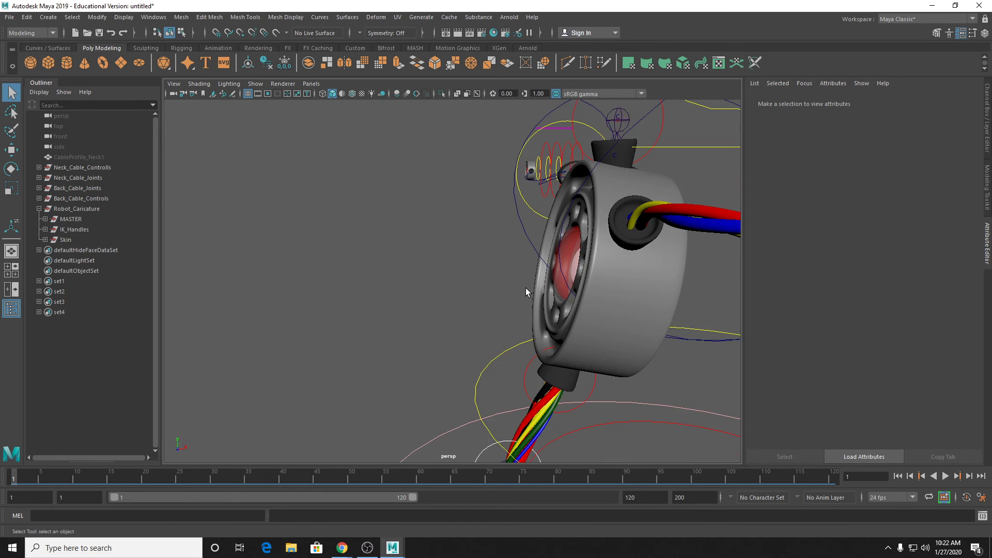
pyautogui.keyDown('alt'); pyautogui.moveTo(525, 287); pyautogui.dragTo(589, 327); pyautogui.keyUp('alt')
pyautogui.moveTo(670, 258); pyautogui.dragTo(651, 300)
pyautogui.keyDown('alt'); pyautogui.moveTo(661, 300); pyautogui.dragTo(509, 301, button='middle'); pyautogui.keyUp('alt')
pyautogui.scroll(3, 482, 252)
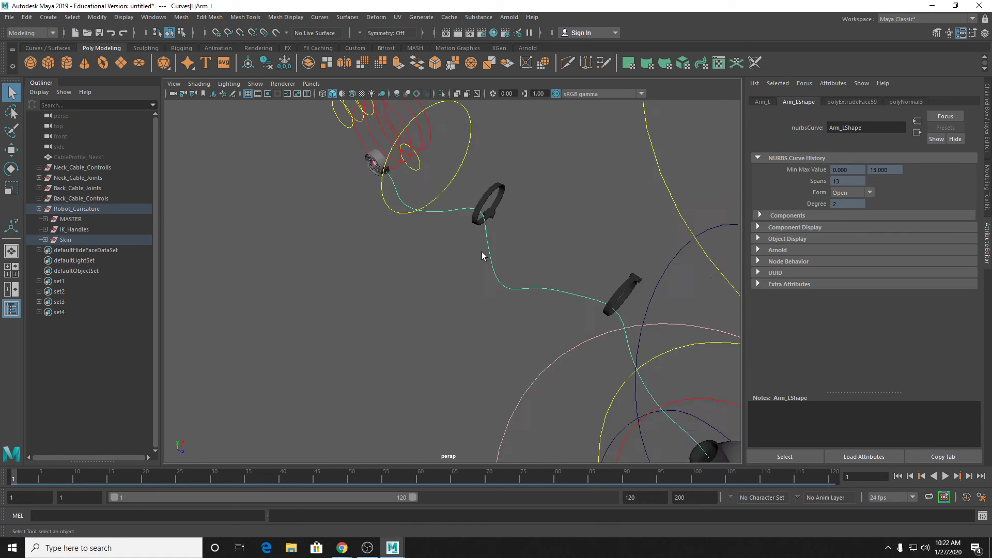
pyautogui.scroll(3, 482, 252)
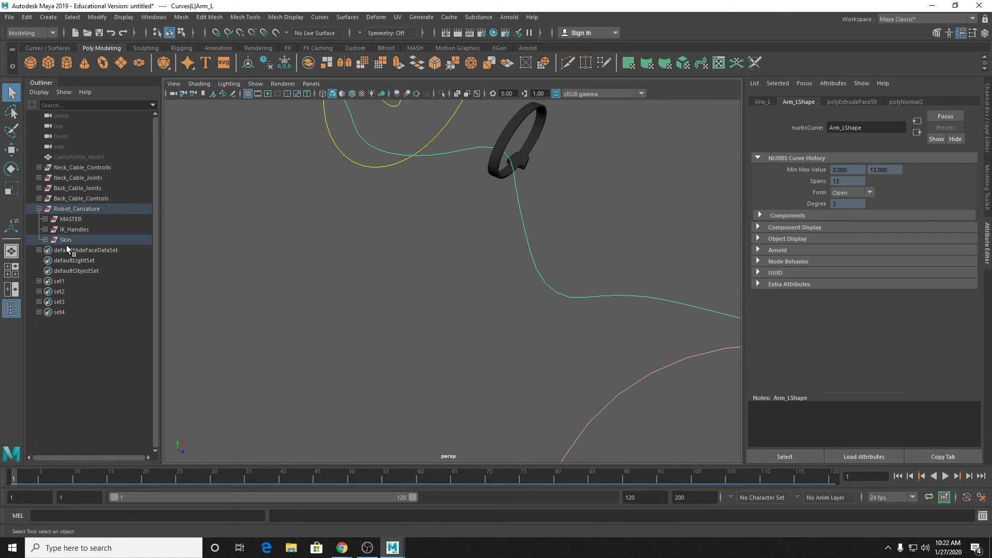
# Step: Find the hidden CableProfile_Arms1 mesh in the L group of MESH_CABLES, unhide it and frame it
pyautogui.press('a')
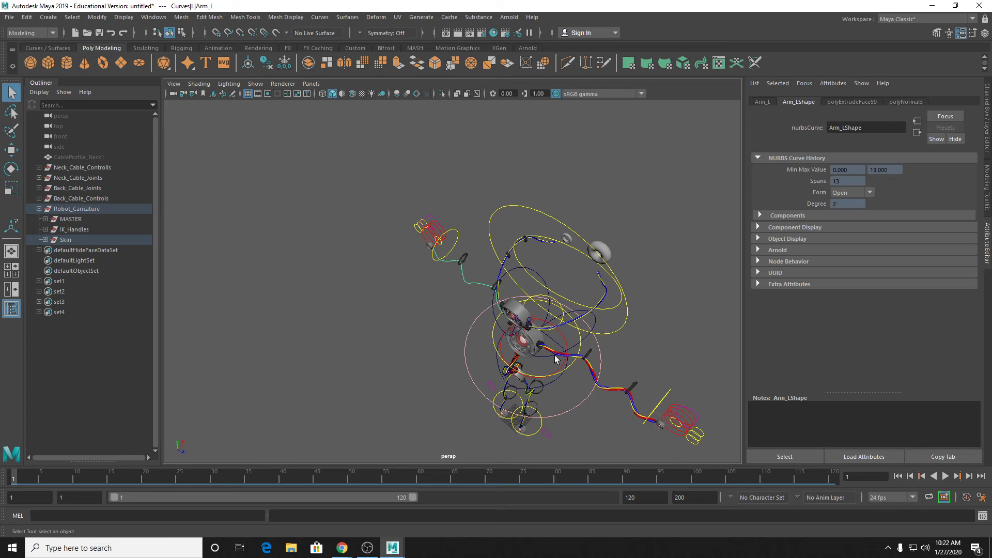
pyautogui.click(556, 359)
pyautogui.press('f')
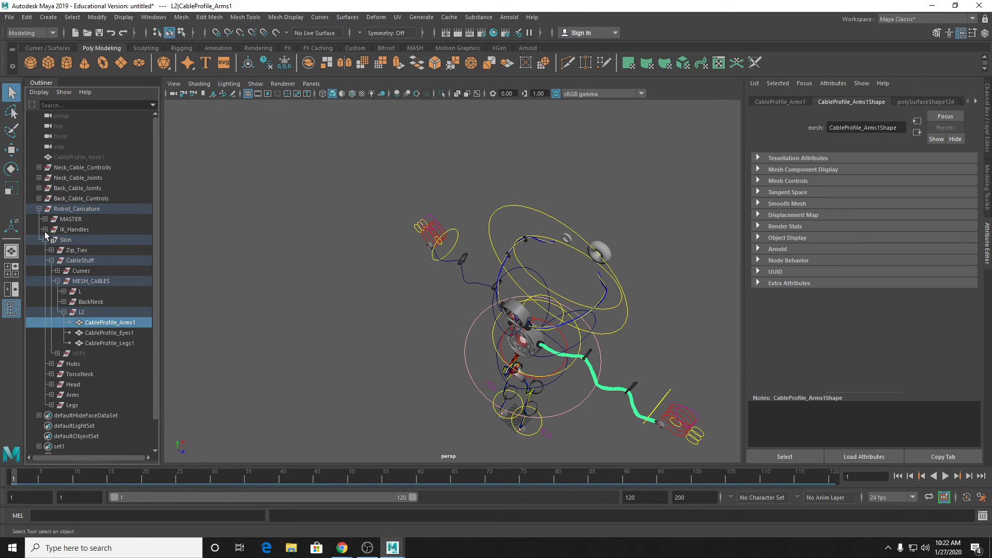
pyautogui.click(63, 301)
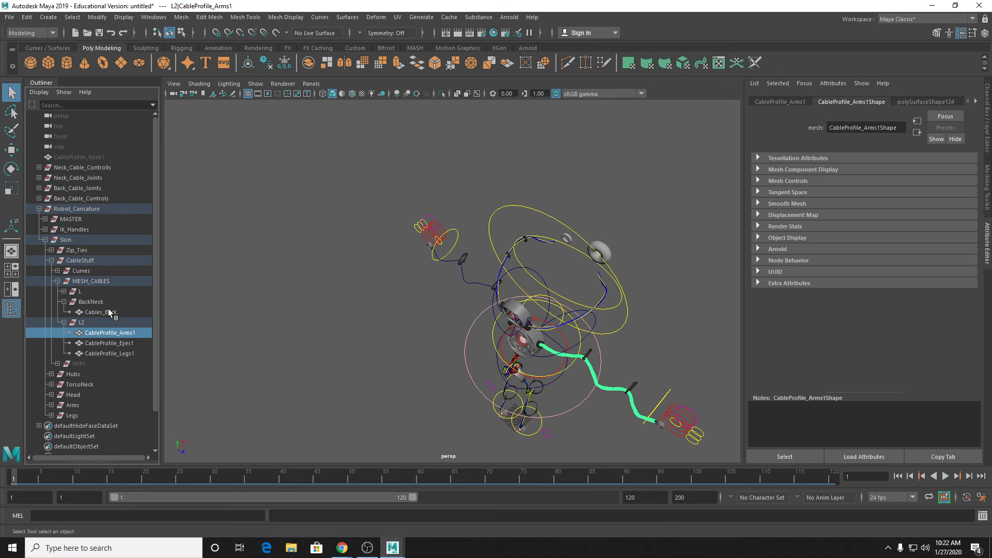
pyautogui.click(64, 291)
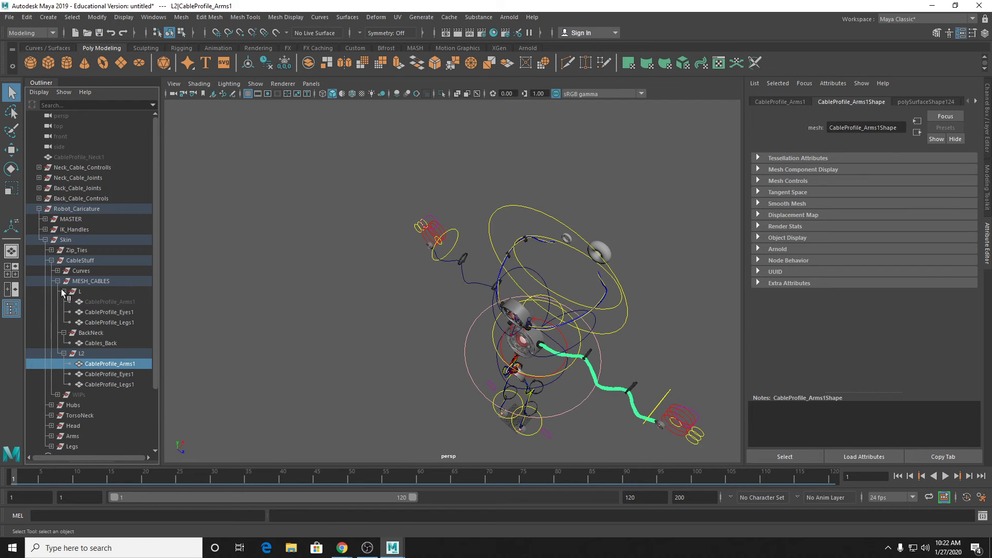
pyautogui.click(98, 302)
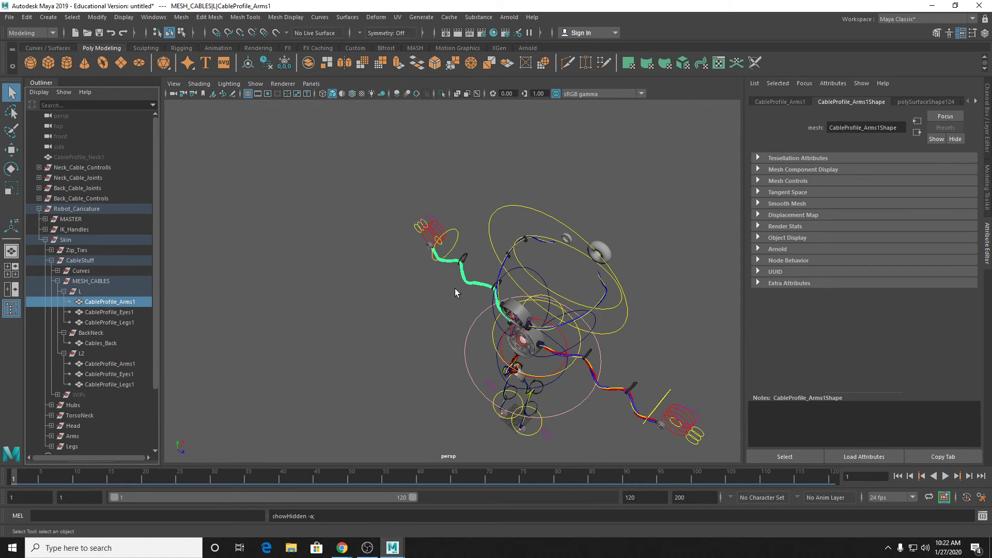
pyautogui.press('f')
pyautogui.keyDown('alt'); pyautogui.moveTo(591, 221); pyautogui.dragTo(548, 236, button='middle'); pyautogui.keyUp('alt')
pyautogui.keyDown('alt'); pyautogui.moveTo(537, 254); pyautogui.dragTo(555, 250); pyautogui.keyUp('alt')
# Step: Hide the Zip_Ties group so the arm cable is unobstructed
pyautogui.click(96, 248)
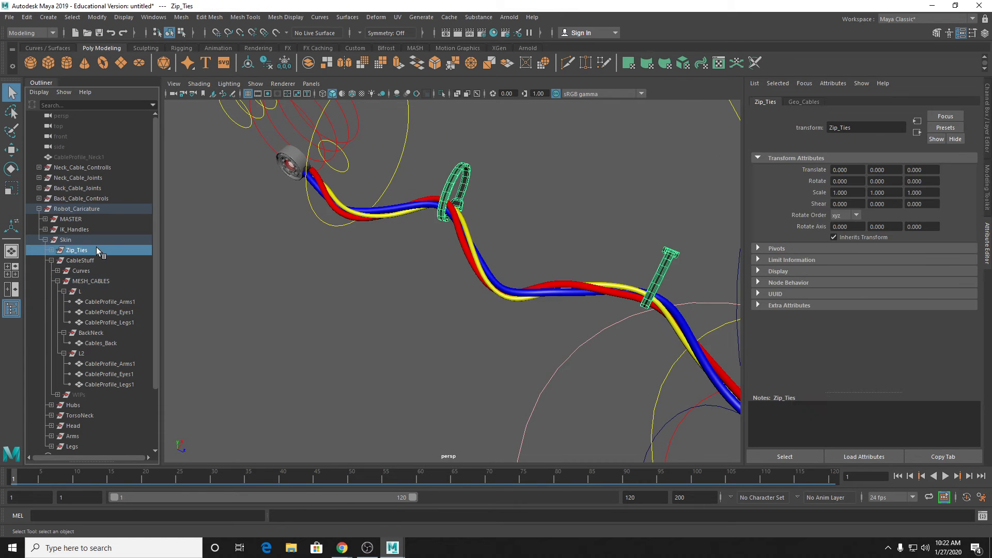
pyautogui.hotkey('ctrl', 'h')
pyautogui.keyDown('alt'); pyautogui.moveTo(556, 210); pyautogui.dragTo(492, 284); pyautogui.keyUp('alt')
# Step: Switch to the top view, isolate the L group's arm cable mesh and frame it
pyautogui.press('space')
pyautogui.press('space')
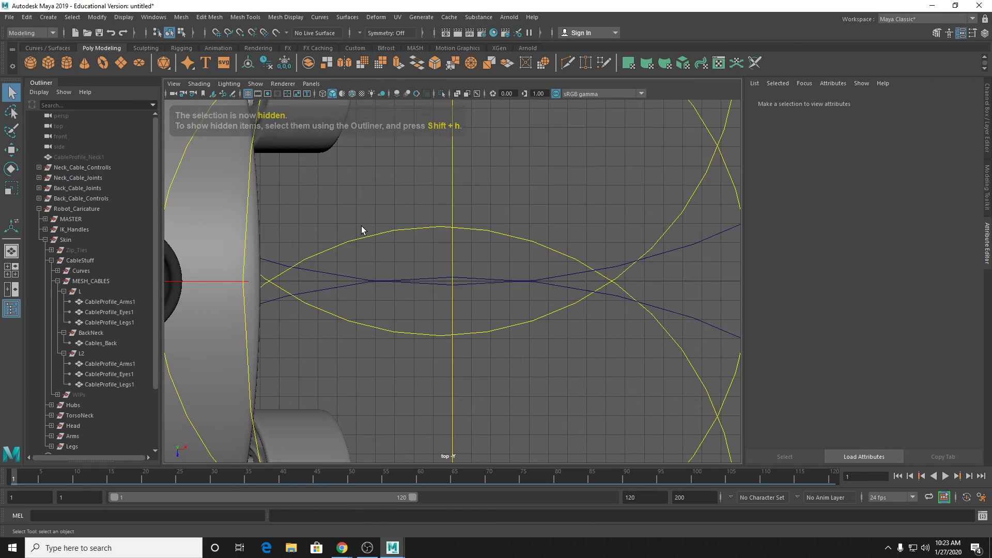
pyautogui.press('a')
pyautogui.click(462, 178)
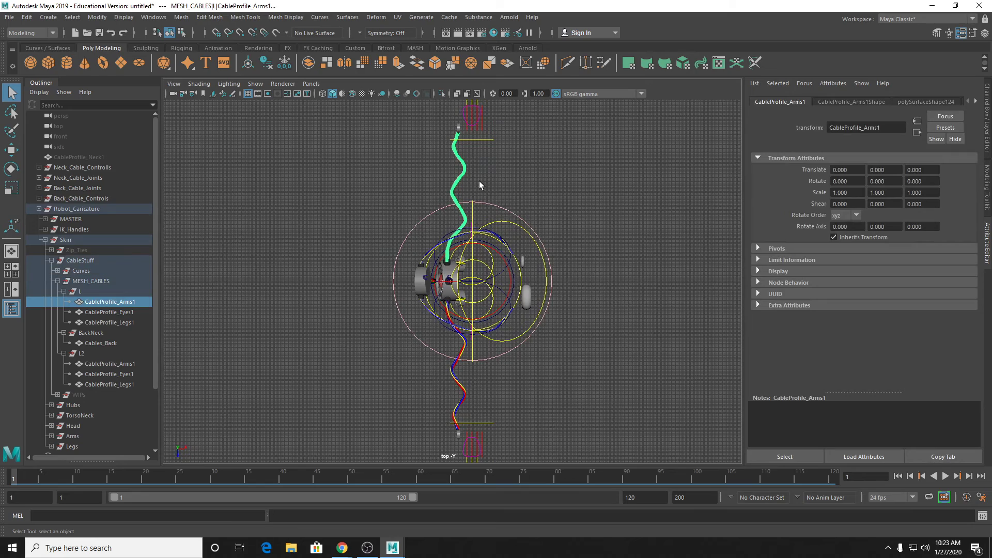
pyautogui.hotkey('ctrl', '1')
pyautogui.press('f')
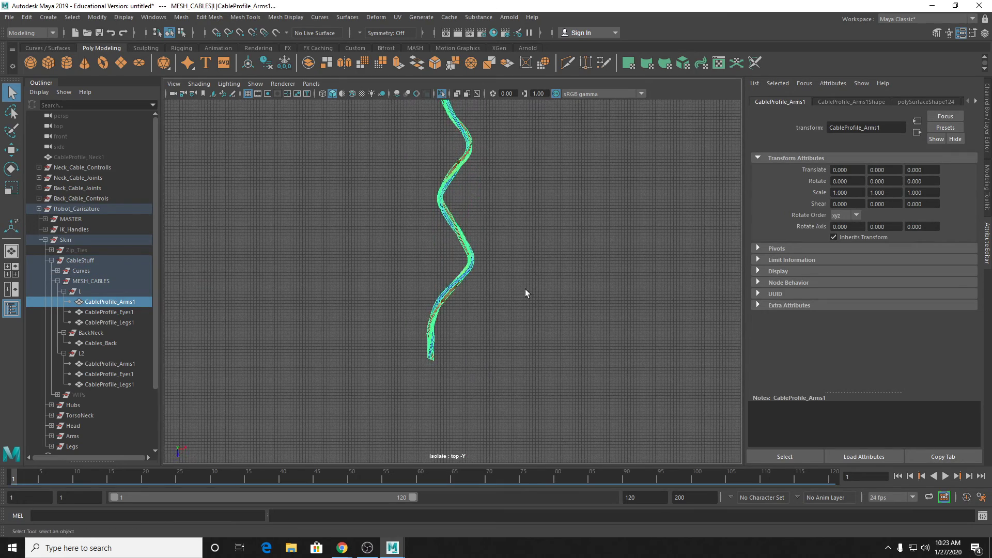
pyautogui.scroll(5, 524, 290)
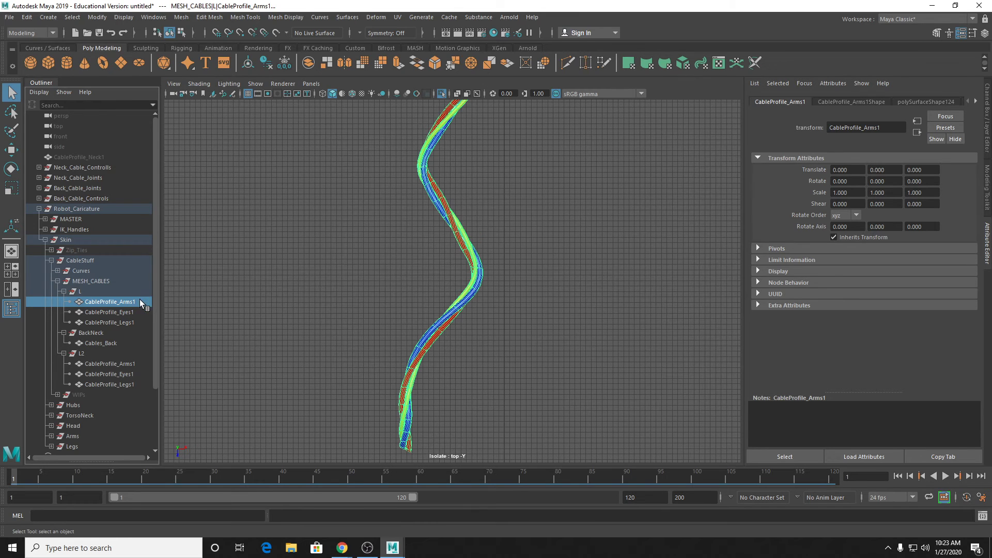
# Step: Hide the L group's arm cable mesh and turn off the grid in the top view
pyautogui.hotkey('ctrl', 'h')
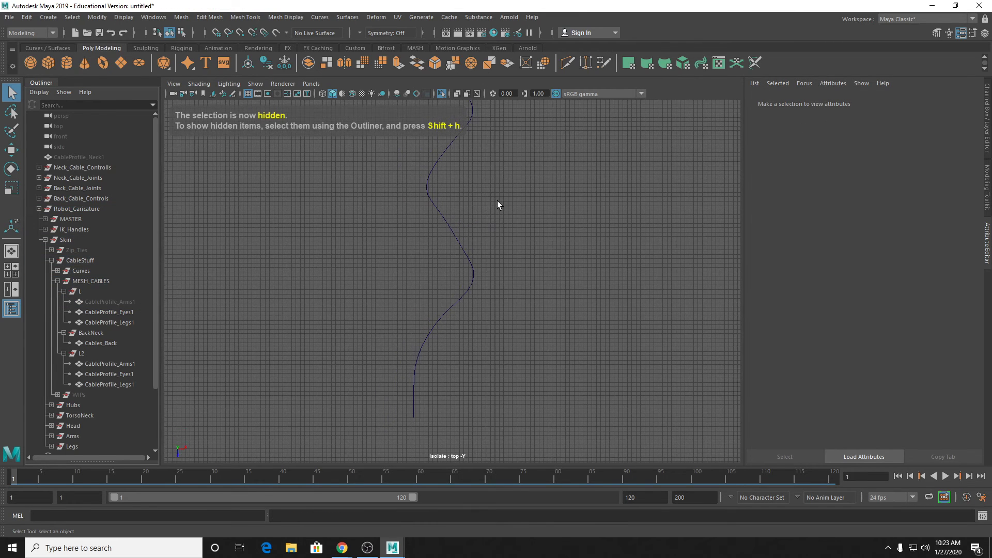
pyautogui.press('space')
pyautogui.click(504, 183)
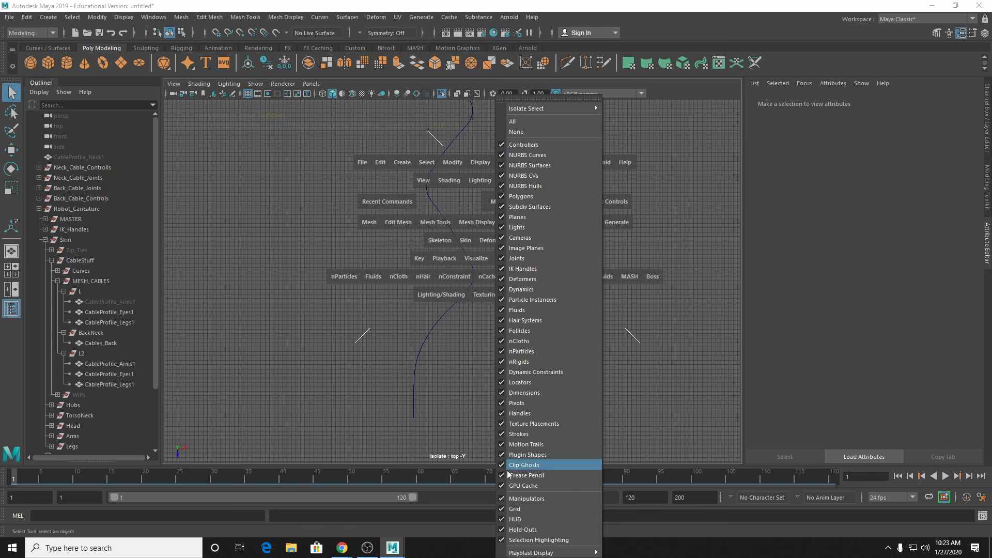
pyautogui.click(520, 508)
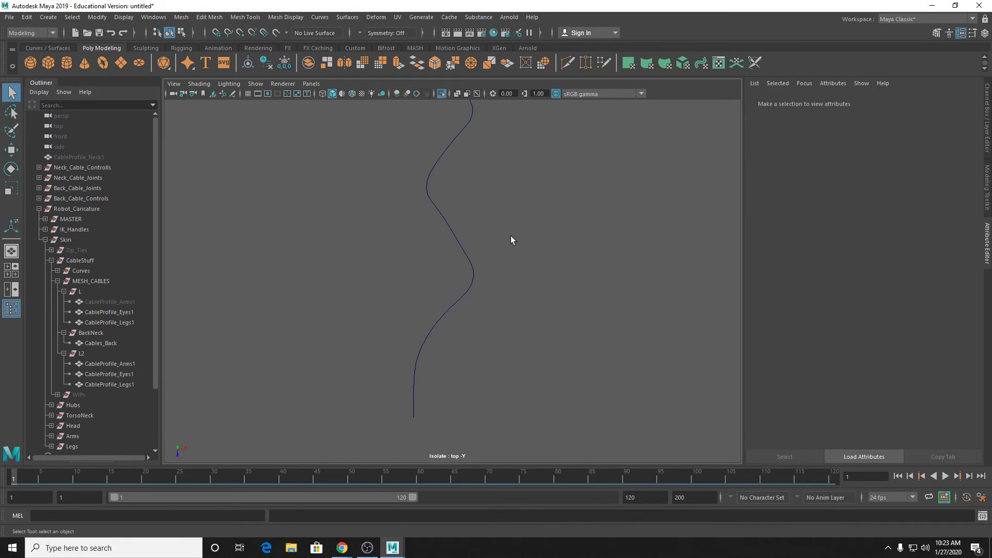
# Step: Select the Arm_L curve and turn off isolation so the rest of the rig is shown
pyautogui.keyDown('alt'); pyautogui.moveTo(510, 236); pyautogui.dragTo(512, 263, button='middle'); pyautogui.keyUp('alt')
pyautogui.scroll(-4, 512, 263)
pyautogui.click(461, 210)
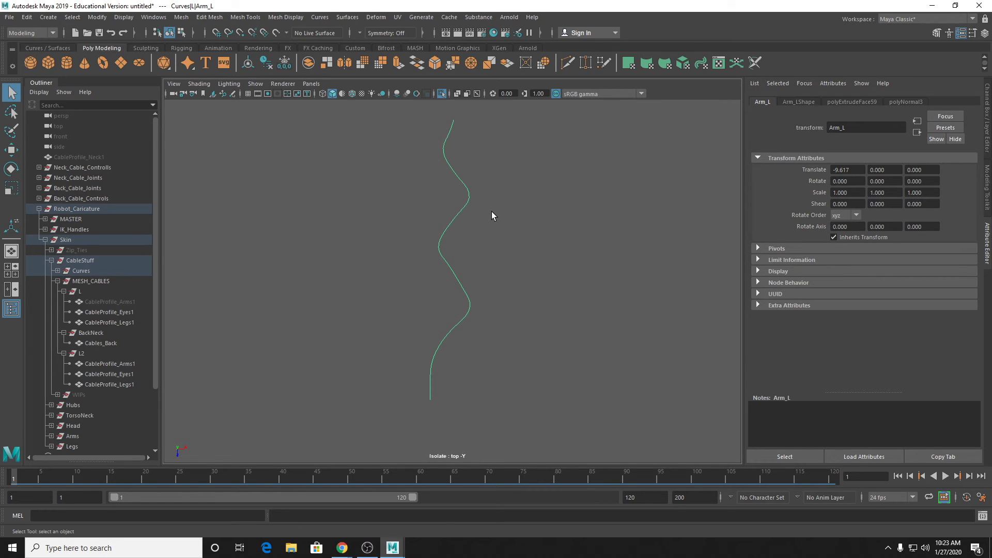
pyautogui.hotkey('ctrl', '1')
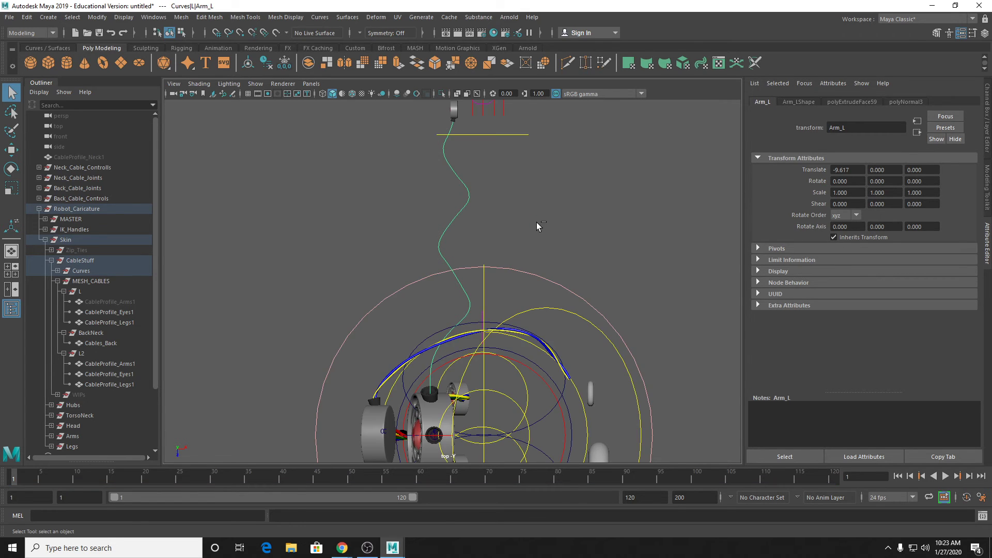
# Step: Show the Geo_Skin layer, compare the Arm_L curve with the robot's arm and body, and hide the layer again
pyautogui.click(987, 91)
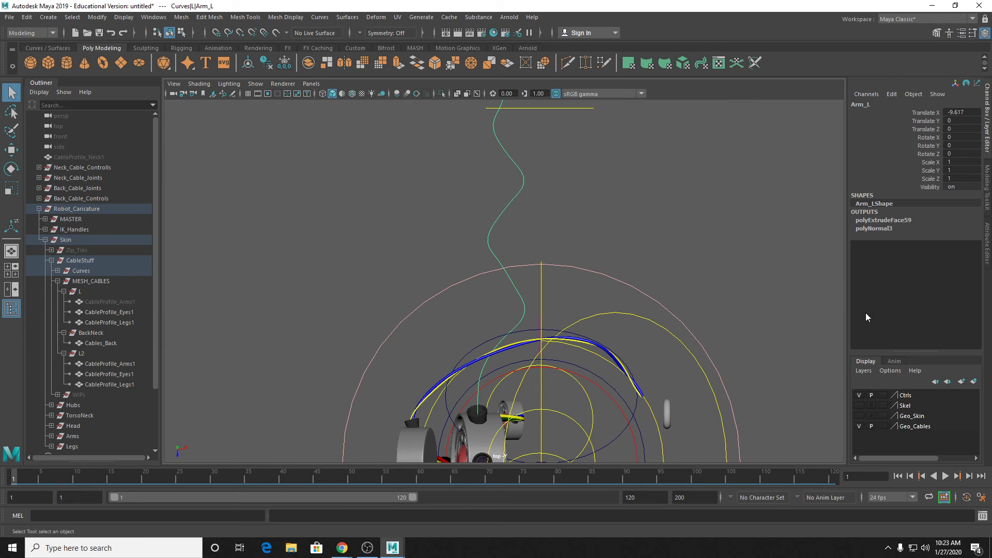
pyautogui.click(859, 415)
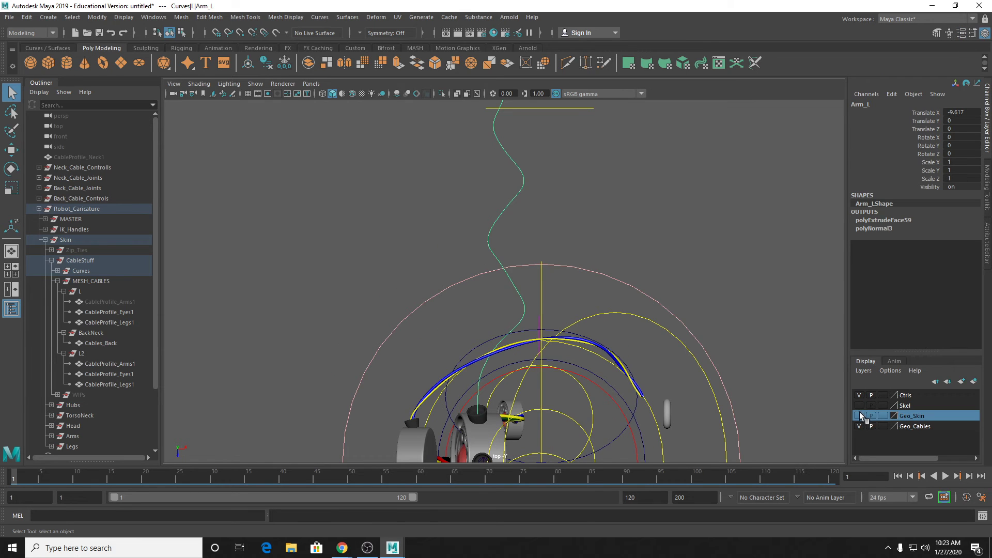
pyautogui.scroll(2, 596, 219)
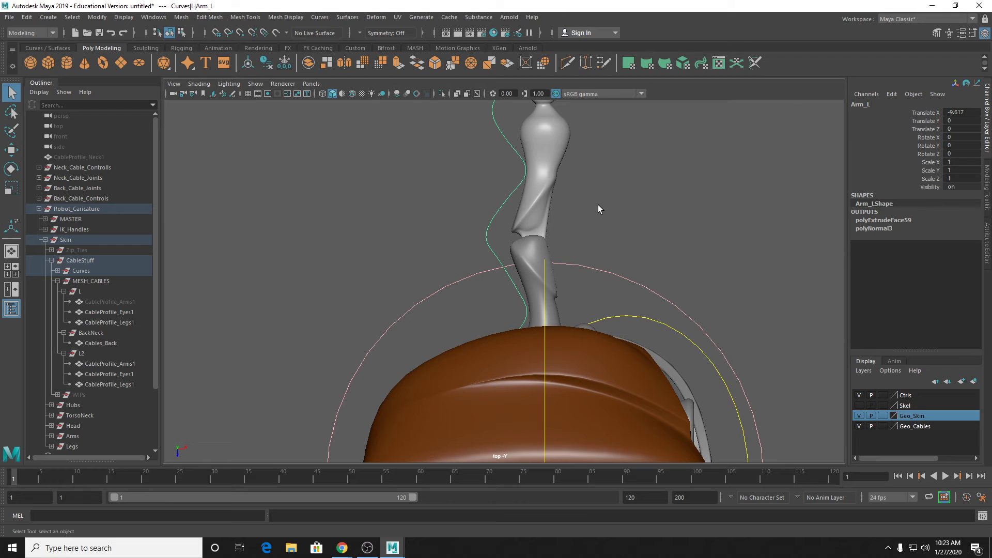
pyautogui.keyDown('alt'); pyautogui.moveTo(566, 196); pyautogui.dragTo(558, 232, button='middle'); pyautogui.keyUp('alt')
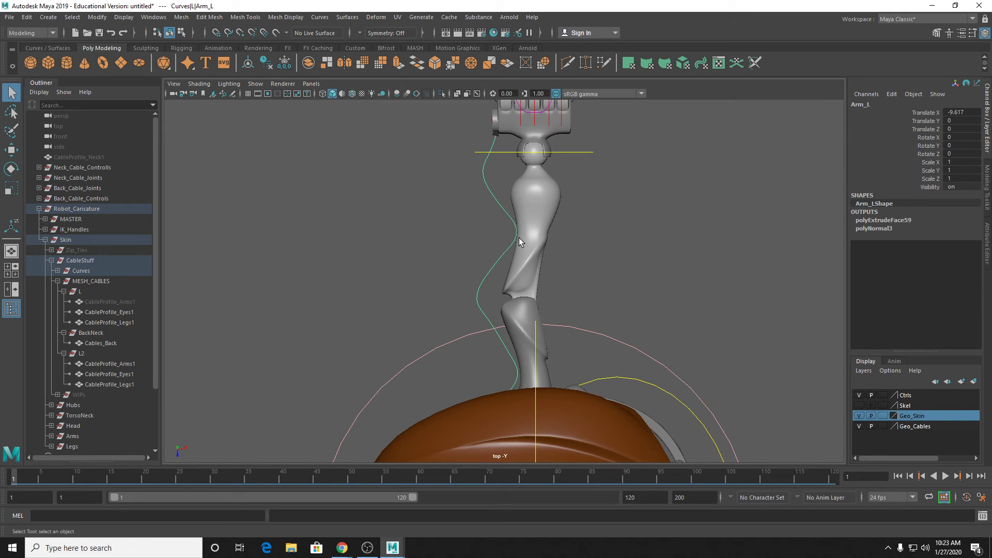
pyautogui.keyDown('alt'); pyautogui.moveTo(523, 389); pyautogui.dragTo(553, 162, button='middle'); pyautogui.keyUp('alt')
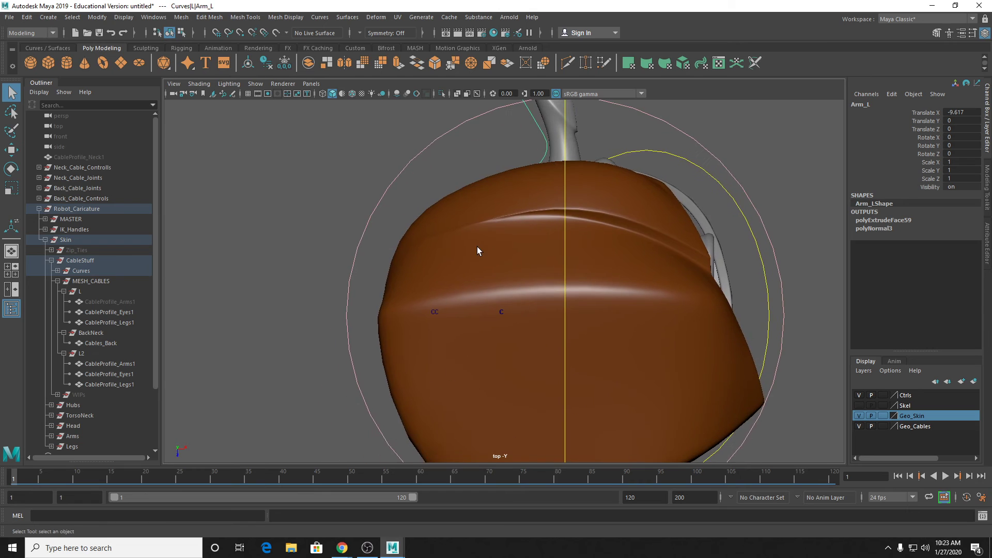
pyautogui.keyDown('alt'); pyautogui.moveTo(476, 251); pyautogui.dragTo(417, 475, button='middle'); pyautogui.keyUp('alt')
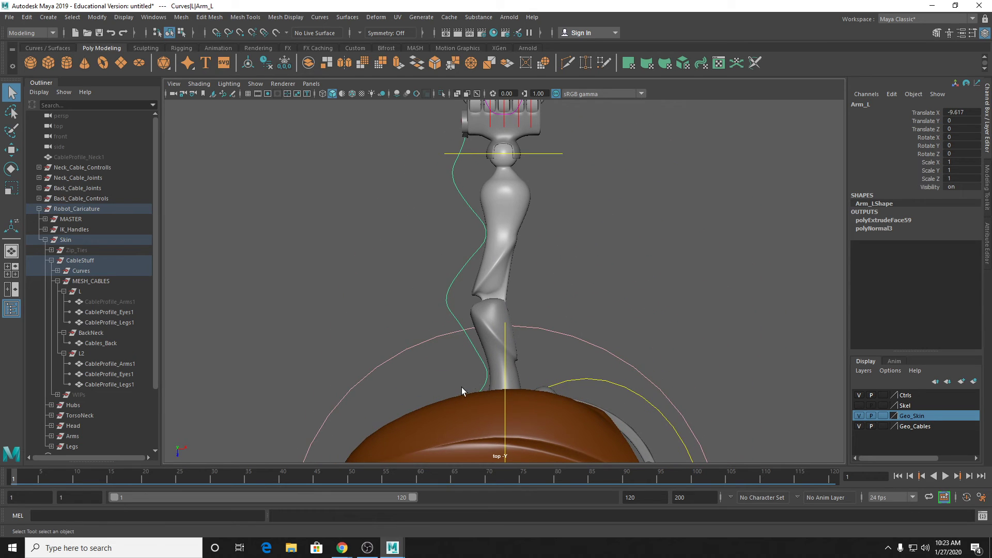
pyautogui.click(857, 416)
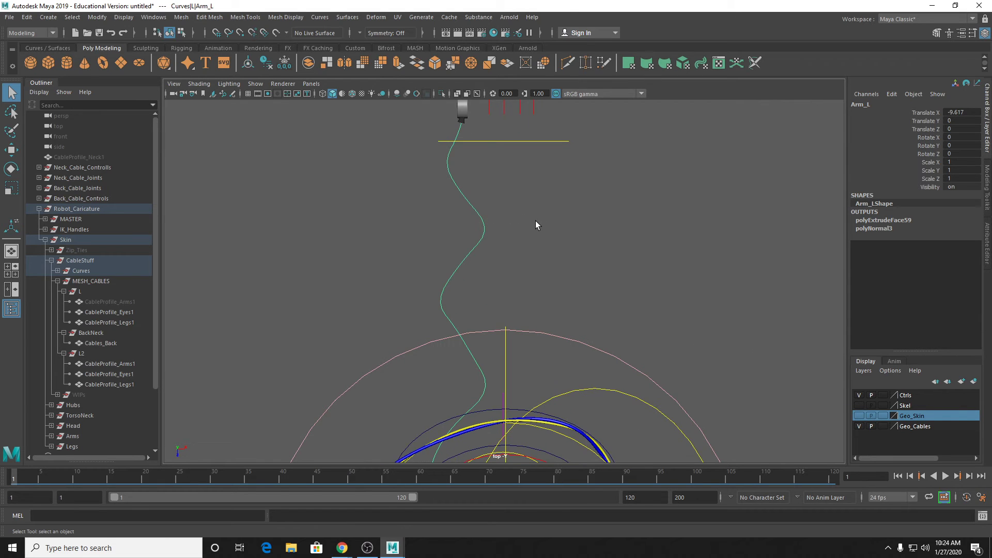
# Step: Display the control vertices of the Arm_L curve
pyautogui.scroll(2, 494, 201)
pyautogui.keyDown('alt'); pyautogui.moveTo(494, 201); pyautogui.dragTo(528, 275, button='middle'); pyautogui.keyUp('alt')
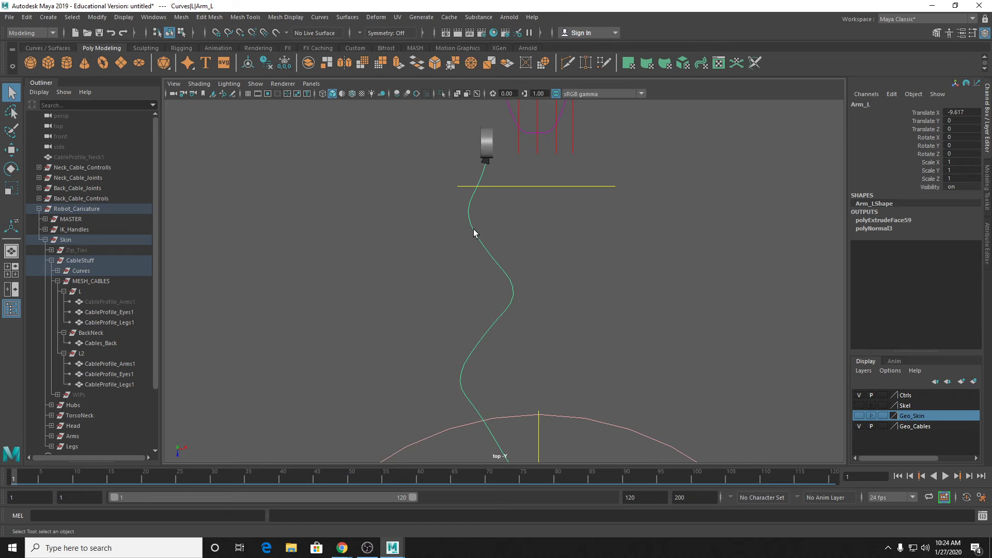
pyautogui.rightClick(473, 230)
pyautogui.keyDown('alt'); pyautogui.moveTo(515, 307); pyautogui.dragTo(532, 120, button='middle'); pyautogui.keyUp('alt')
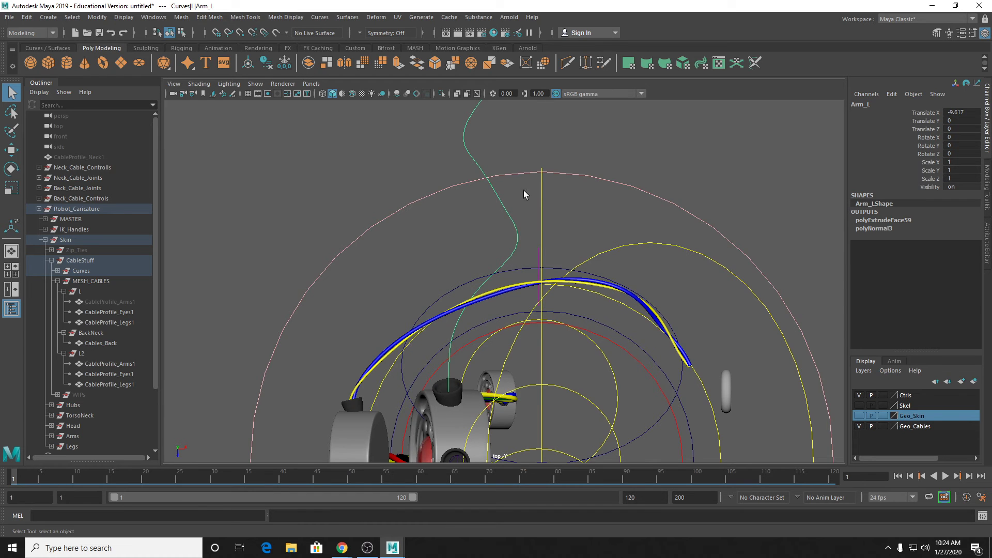
pyautogui.keyDown('alt'); pyautogui.moveTo(523, 194); pyautogui.dragTo(491, 350, button='middle'); pyautogui.keyUp('alt')
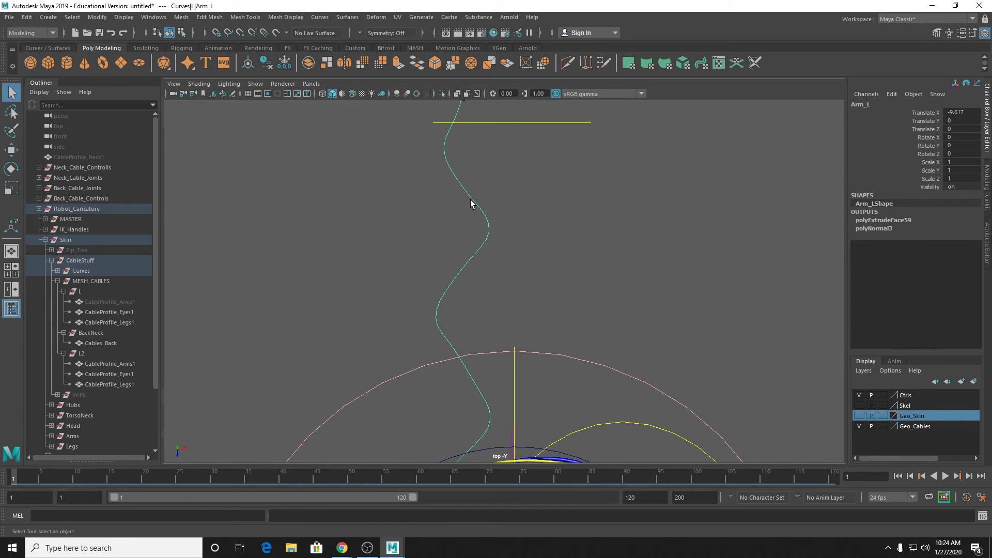
pyautogui.keyDown('alt'); pyautogui.moveTo(460, 169); pyautogui.dragTo(459, 244, button='middle'); pyautogui.keyUp('alt')
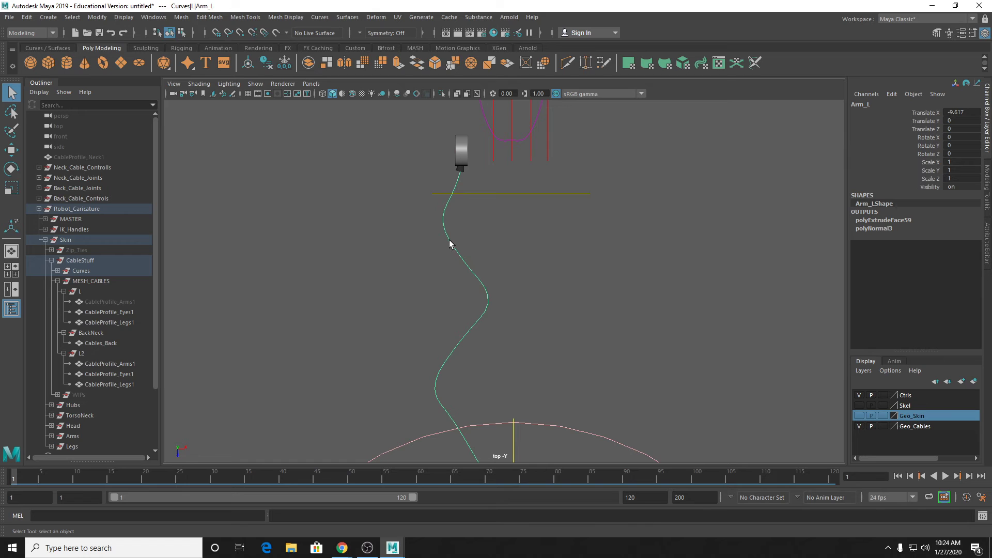
pyautogui.click(124, 19)
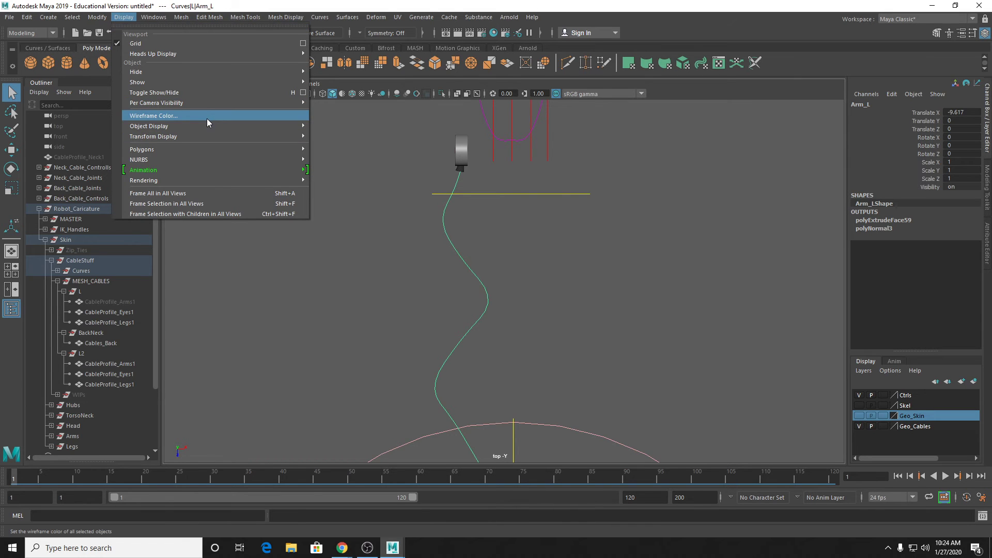
pyautogui.moveTo(260, 159)
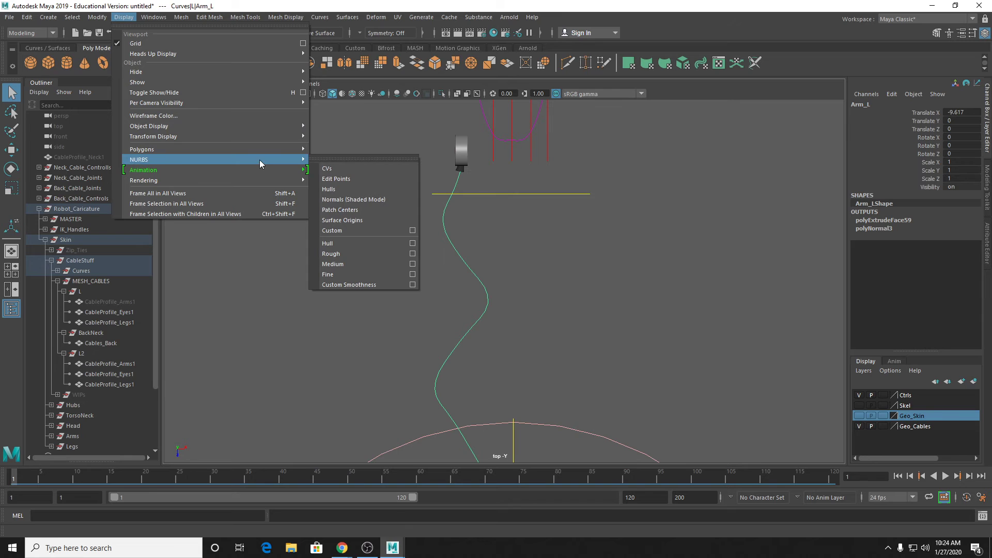
pyautogui.click(337, 169)
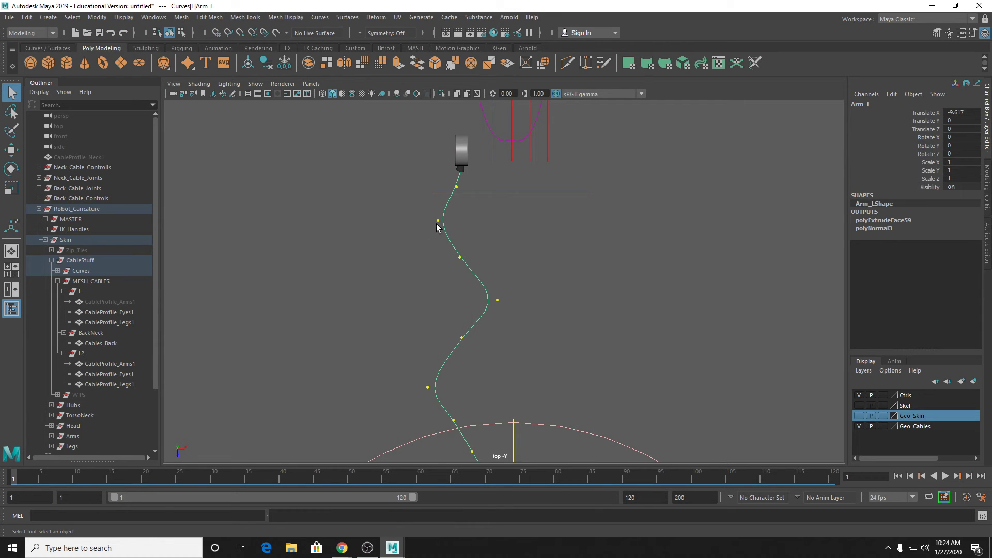
# Step: Isolate the Arm_L curve with its control vertices and keep the curve selected
pyautogui.scroll(3, 465, 228)
pyautogui.keyDown('alt'); pyautogui.moveTo(465, 228); pyautogui.dragTo(471, 283, button='middle'); pyautogui.keyUp('alt')
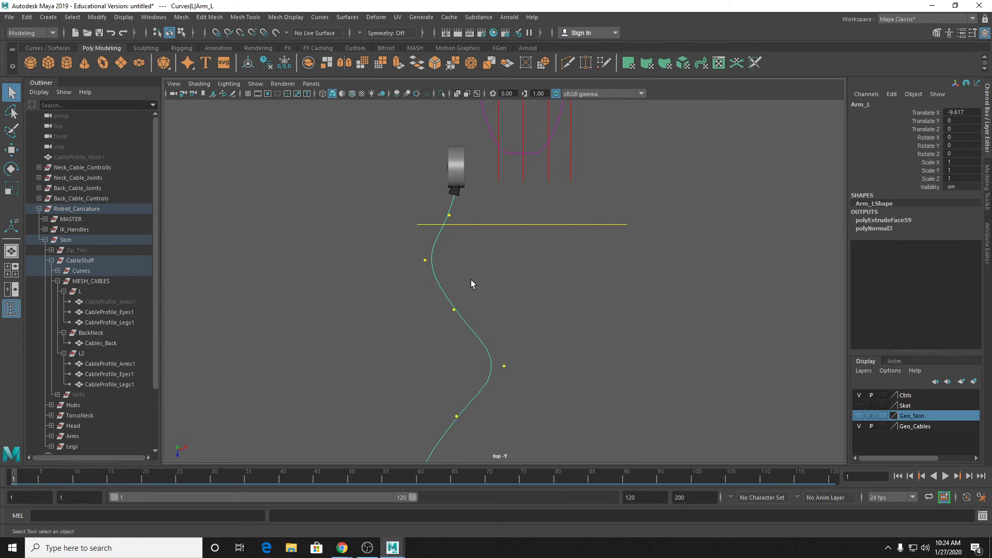
pyautogui.hotkey('ctrl', '1')
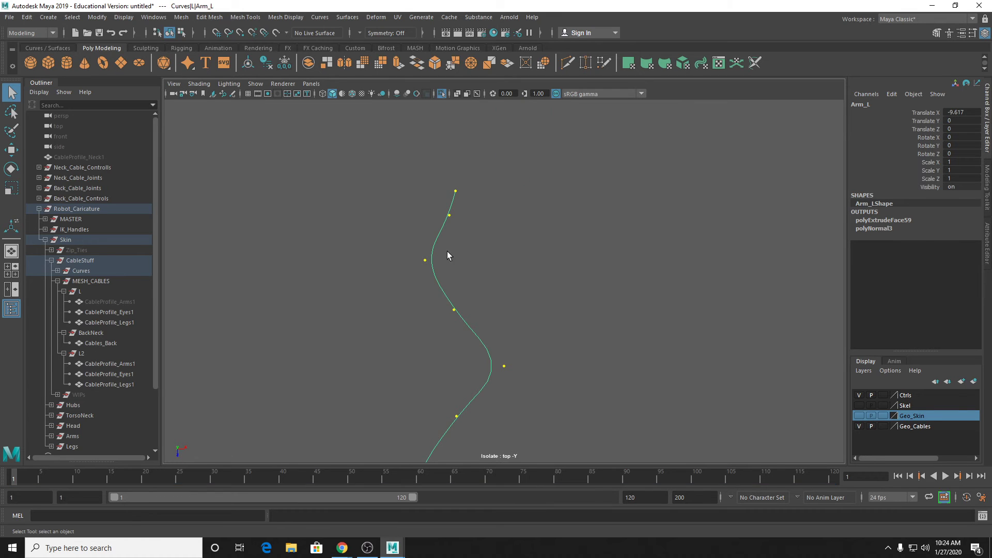
pyautogui.click(482, 204)
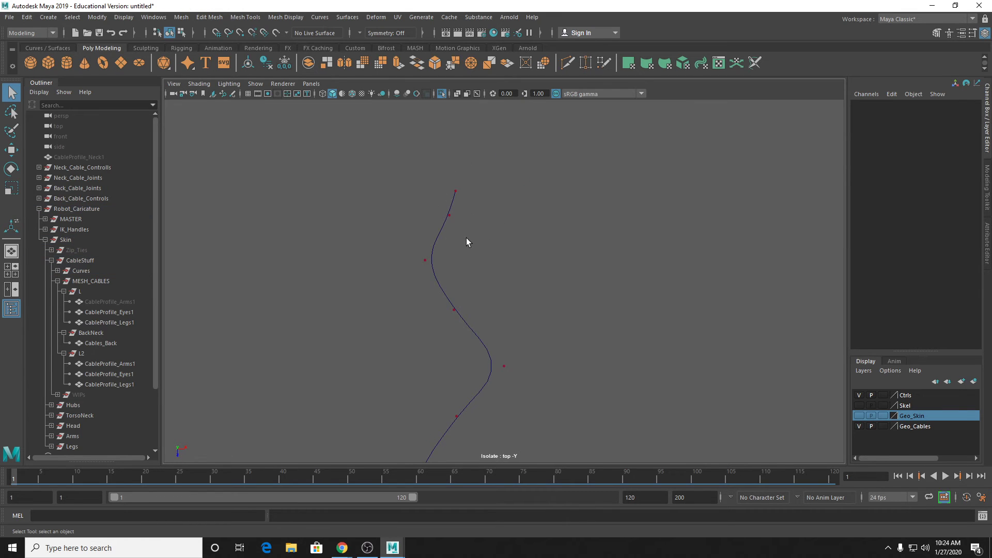
pyautogui.scroll(2, 467, 228)
pyautogui.keyDown('alt'); pyautogui.moveTo(448, 215); pyautogui.dragTo(452, 227, button='middle'); pyautogui.keyUp('alt')
pyautogui.click(441, 192)
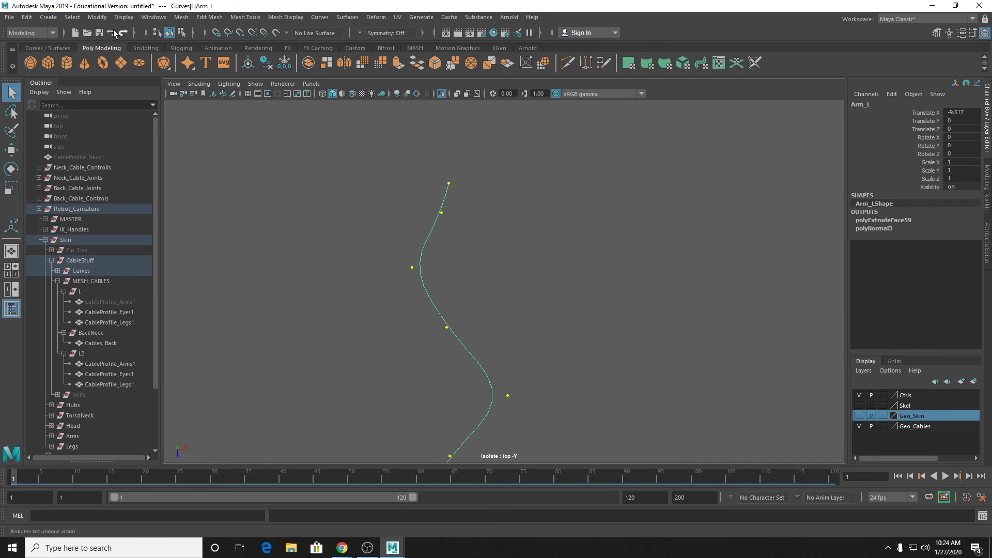
# Step: Switch to the Rigging menu set and create two joints snapped to the curve, one at its hand end and one at the second control vertex
pyautogui.click(31, 33)
pyautogui.click(26, 50)
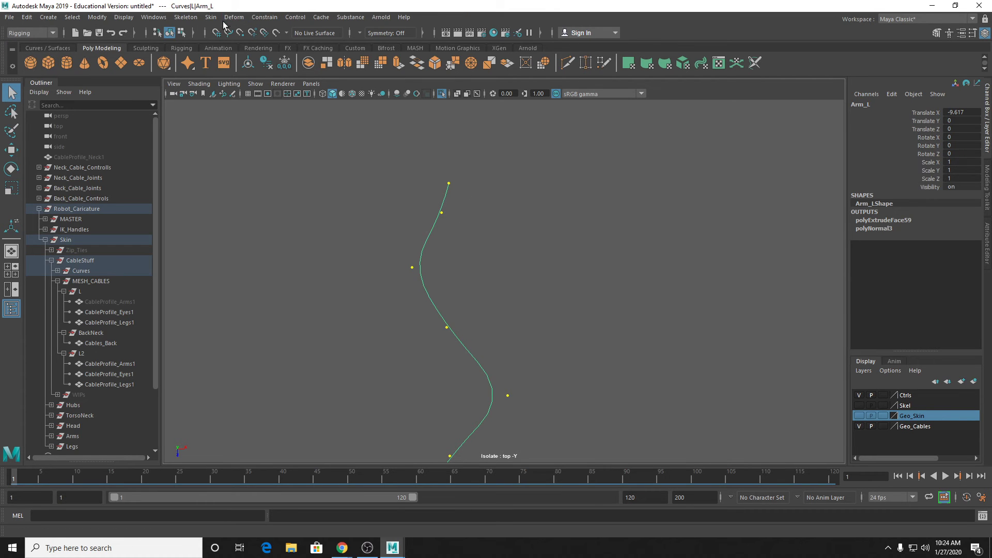
pyautogui.click(198, 18)
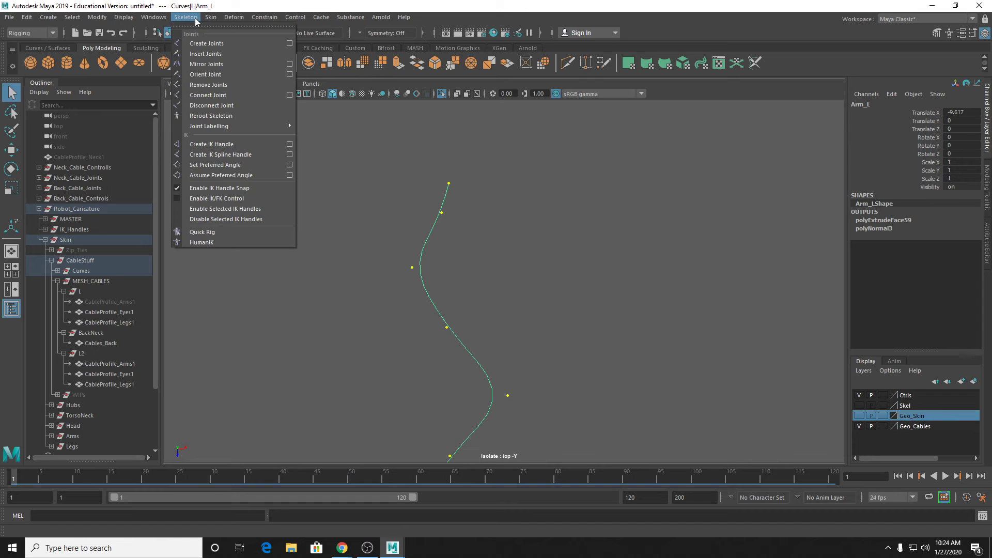
pyautogui.press('c')
pyautogui.click(447, 183)
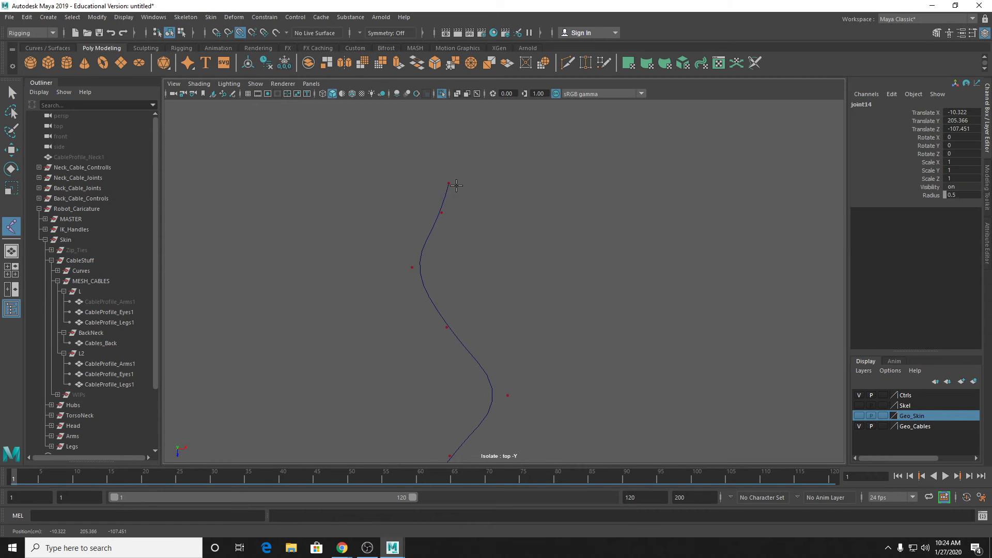
pyautogui.scroll(1, 434, 194)
pyautogui.scroll(1, 427, 200)
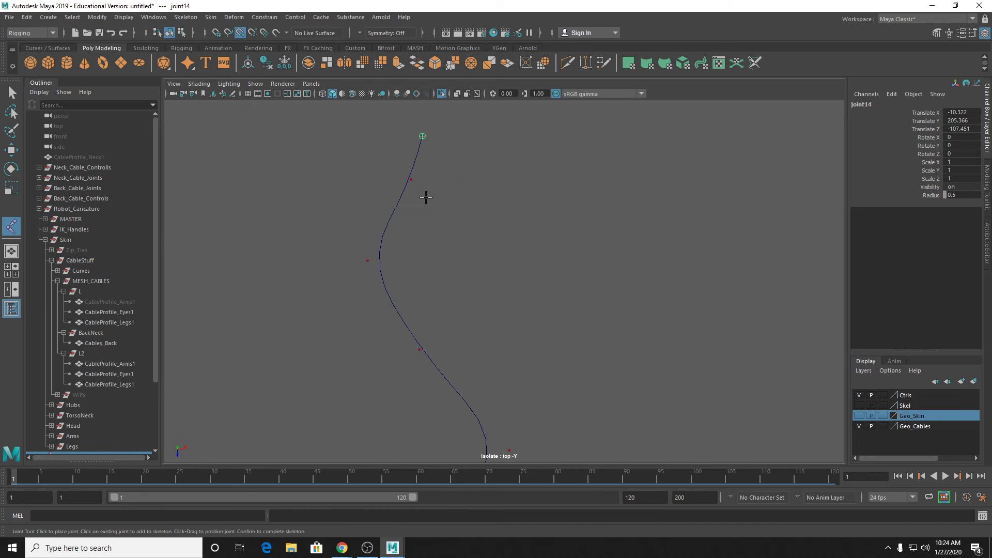
pyautogui.click(411, 179)
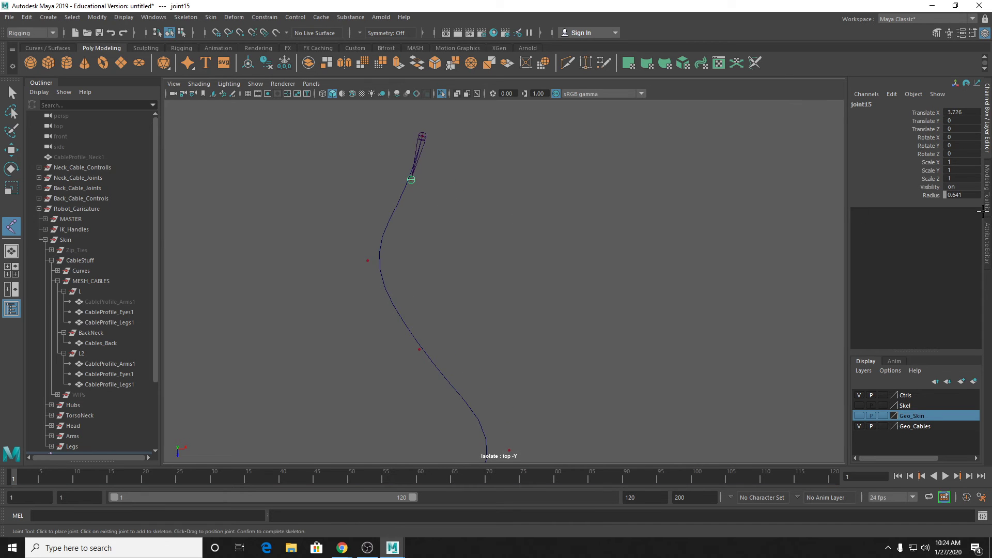
pyautogui.press('q')
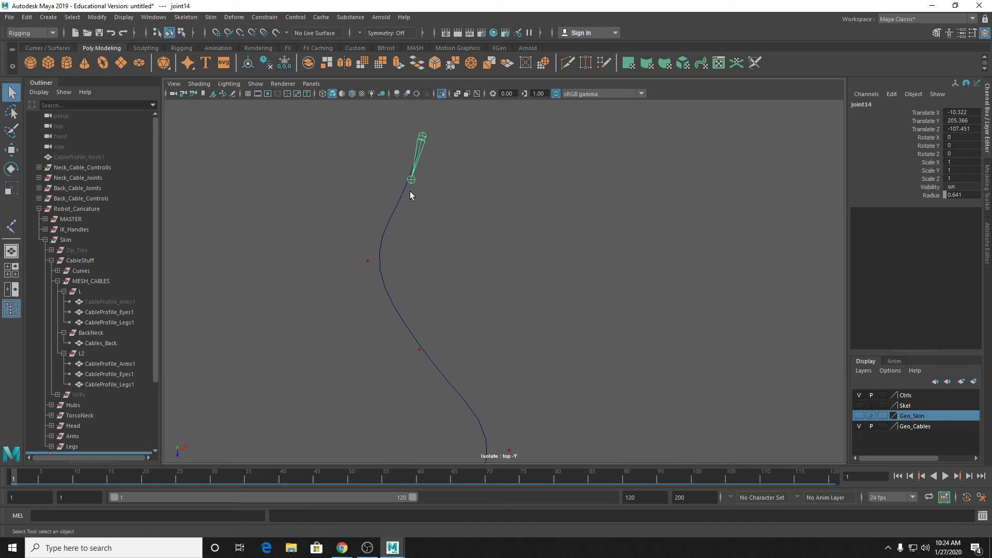
# Step: Select both new joints and set their radius to 1
pyautogui.keyDown('alt'); pyautogui.moveTo(430, 187); pyautogui.dragTo(437, 231, button='middle'); pyautogui.keyUp('alt')
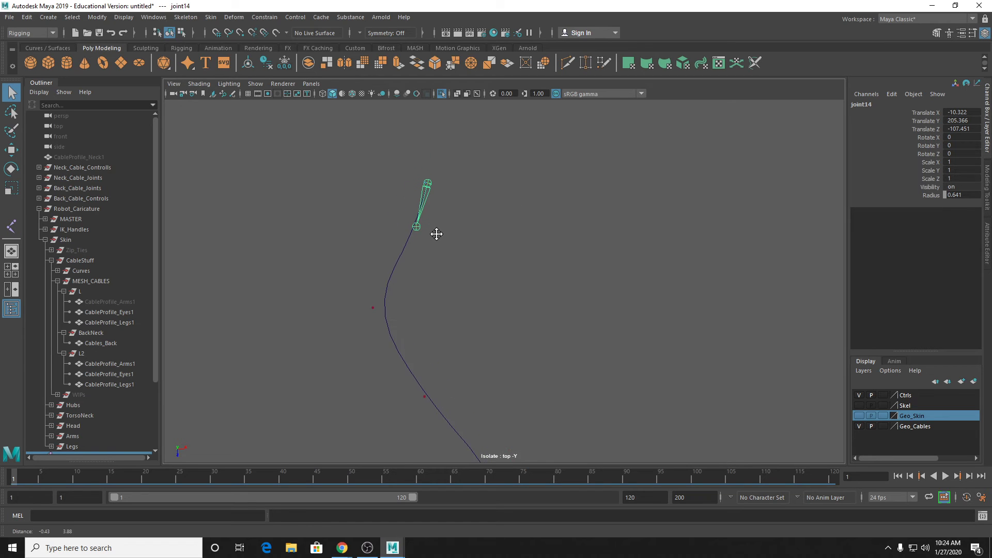
pyautogui.scroll(1, 436, 224)
pyautogui.press('Down')
pyautogui.press('Up')
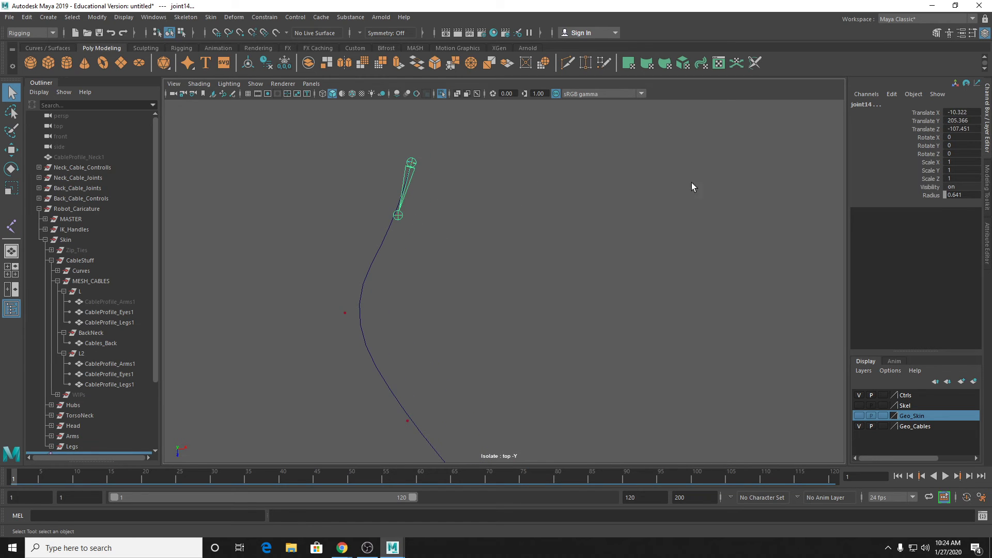
pyautogui.doubleClick(961, 195)
pyautogui.write('1')
pyautogui.press('Return')
# Step: Set the Joint Tool's short bone radius to 1 and long bone radius to 3
pyautogui.click(185, 17)
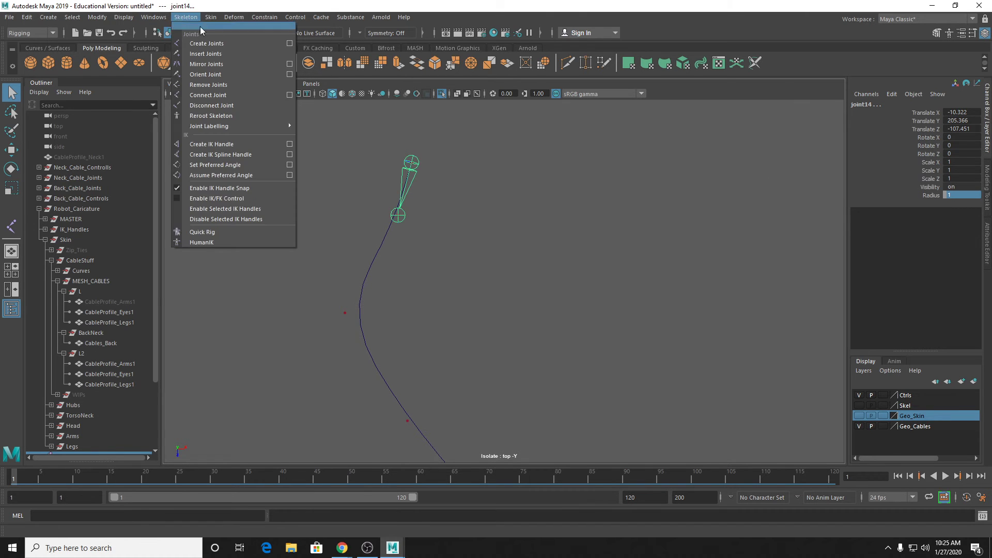
pyautogui.click(287, 44)
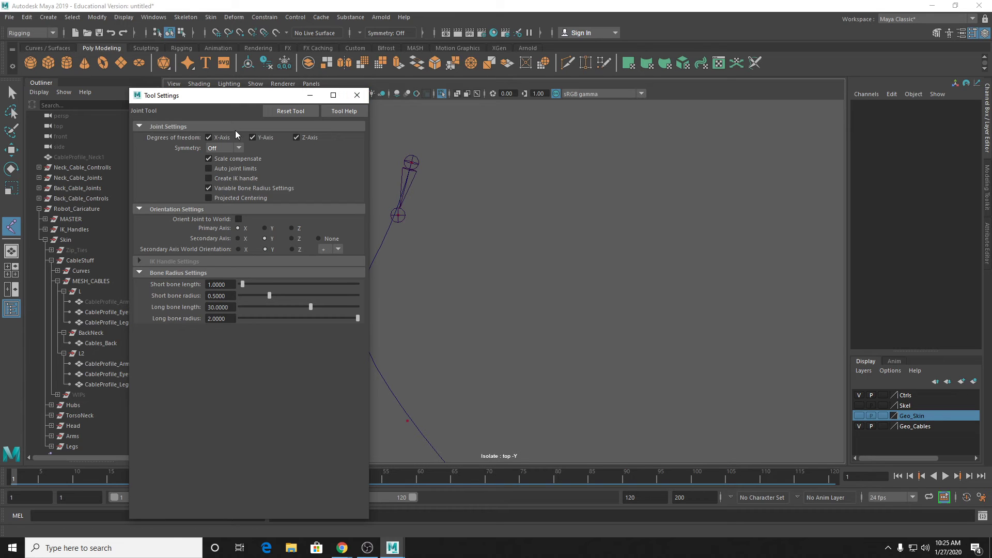
pyautogui.doubleClick(233, 296)
pyautogui.write('1')
pyautogui.click(232, 318)
pyautogui.write('3')
pyautogui.press('Return')
pyautogui.click(357, 95)
pyautogui.press('q')
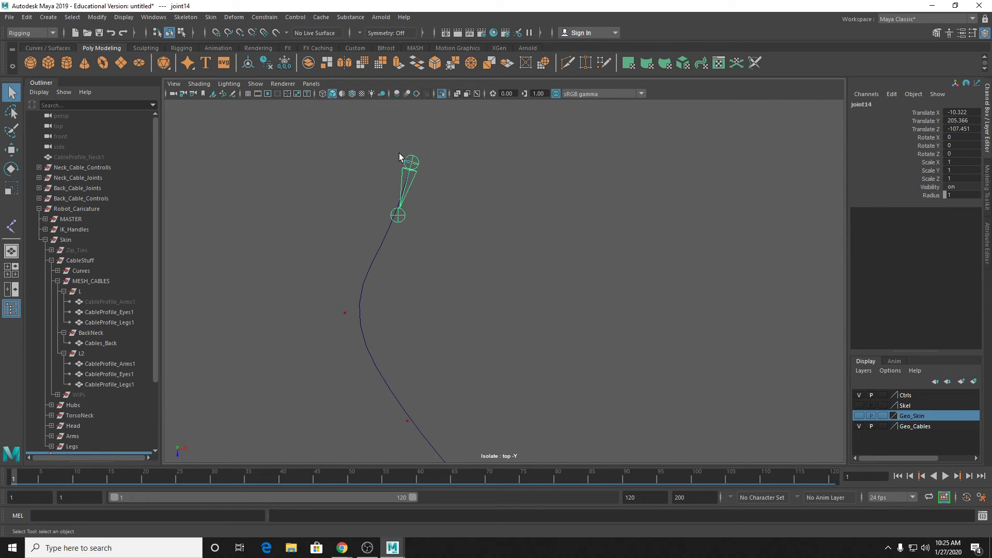
pyautogui.keyDown('alt'); pyautogui.moveTo(398, 207); pyautogui.dragTo(607, 18, button='middle'); pyautogui.keyUp('alt')
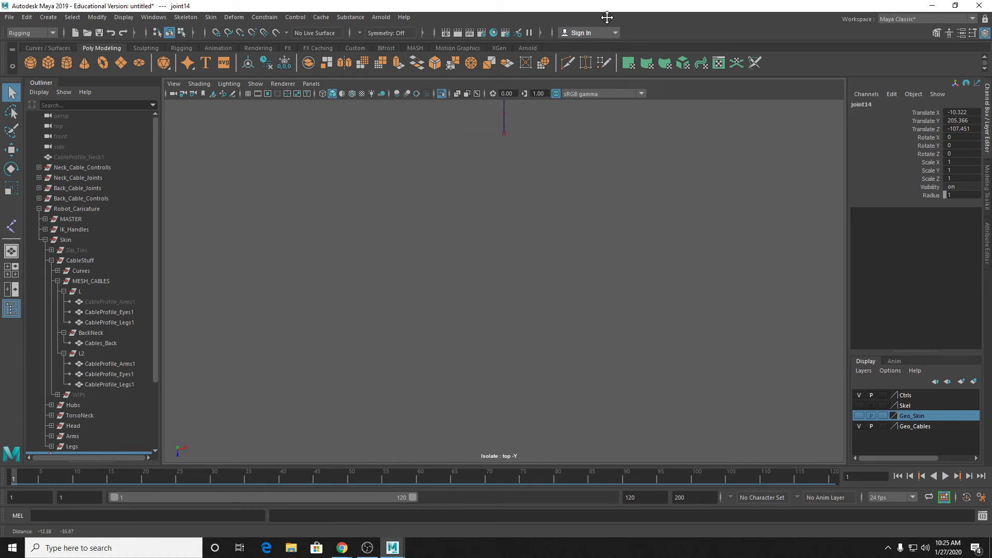
# Step: Create a two-joint chain at the shoulder end of the Arm_L curve, snapped to its end point and the adjacent control vertex
pyautogui.keyDown('alt'); pyautogui.moveTo(555, 174); pyautogui.dragTo(526, 288, button='middle'); pyautogui.keyUp('alt')
pyautogui.press('y')
pyautogui.press('c')
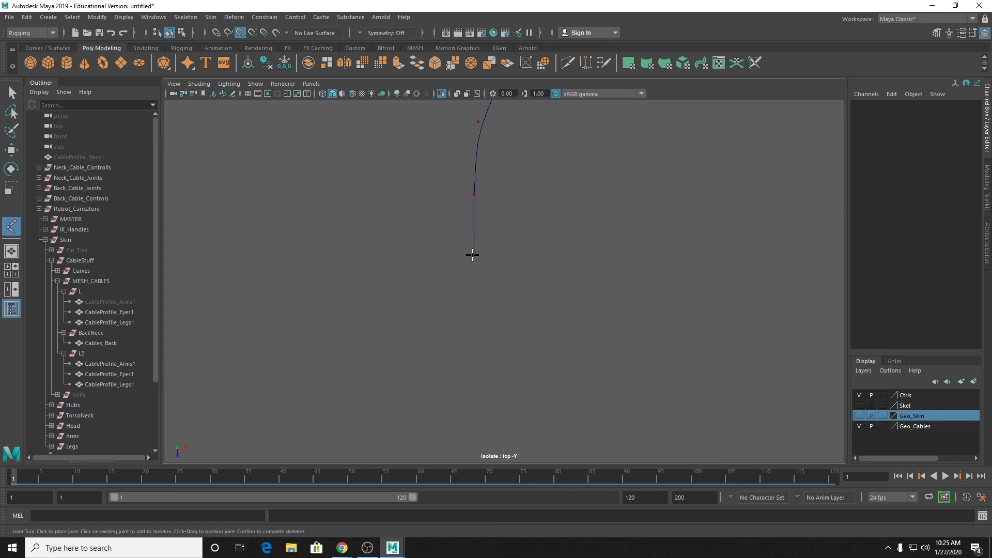
pyautogui.click(478, 256)
pyautogui.click(474, 234)
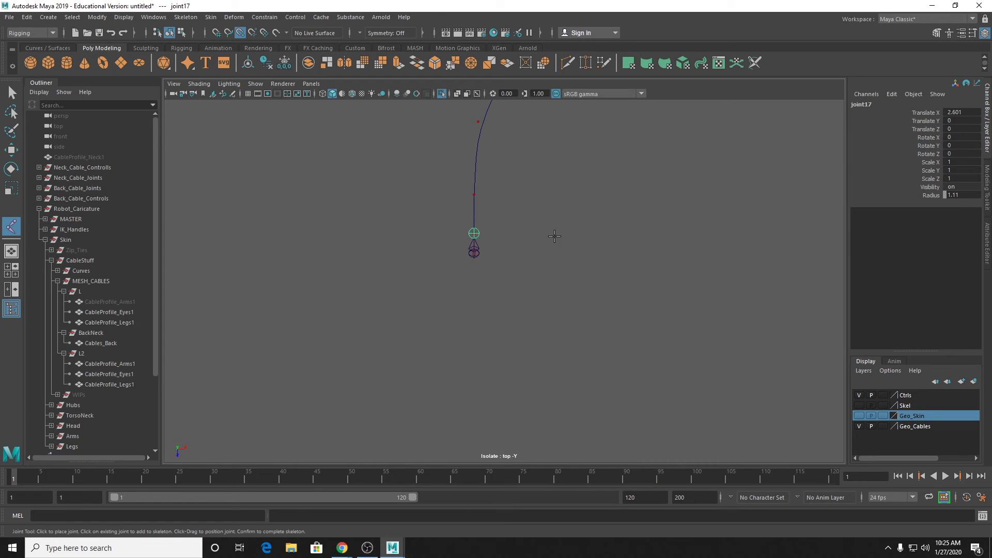
pyautogui.scroll(4, 503, 263)
pyautogui.keyDown('alt'); pyautogui.moveTo(480, 192); pyautogui.dragTo(501, 255, button='middle'); pyautogui.keyUp('alt')
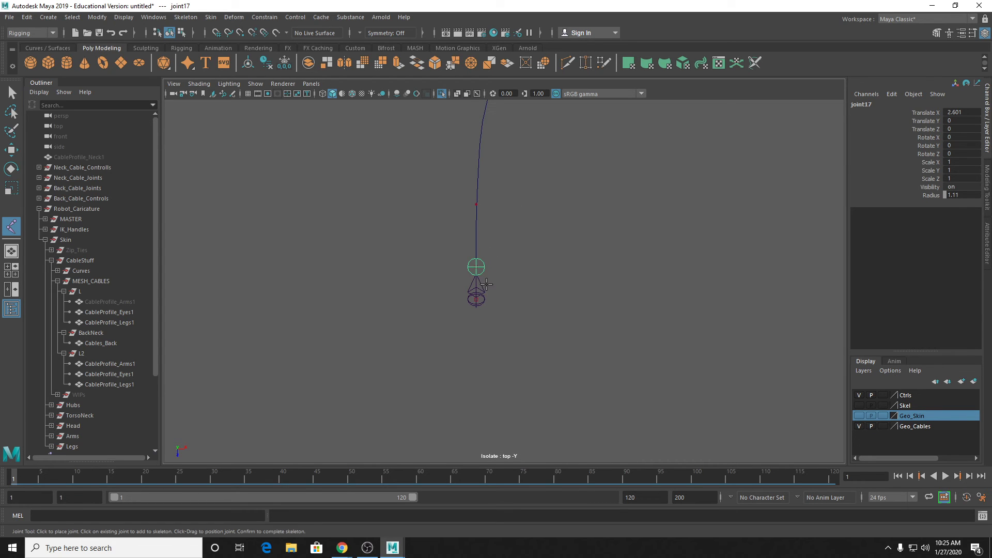
pyautogui.press('Return')
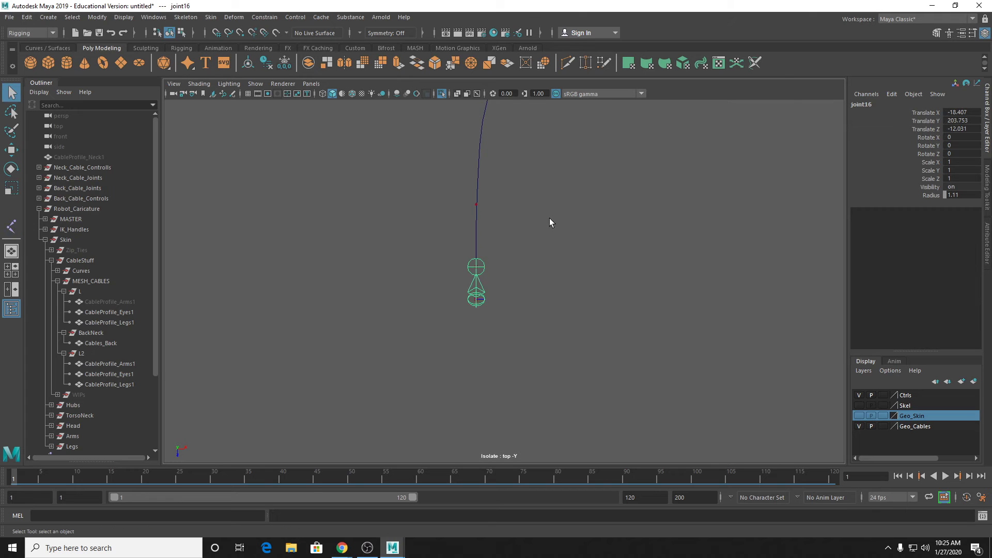
# Step: Create a two-joint chain snapped from the control vertex of the arm-side bend nearer the shoulder to the next vertex toward the hand
pyautogui.keyDown('alt'); pyautogui.moveTo(550, 218); pyautogui.dragTo(532, 166, button='right'); pyautogui.keyUp('alt')
pyautogui.keyDown('alt'); pyautogui.moveTo(532, 166); pyautogui.dragTo(486, 287, button='middle'); pyautogui.keyUp('alt')
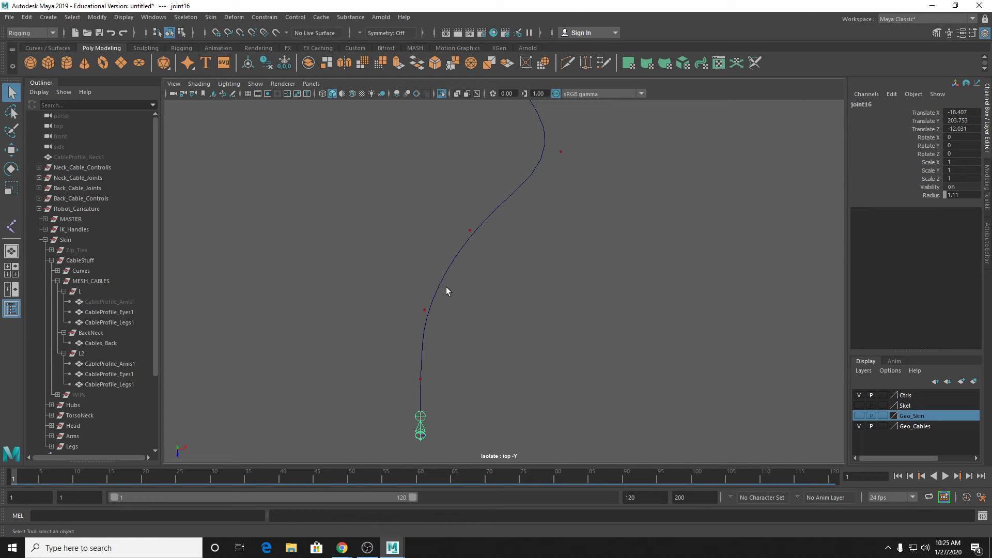
pyautogui.keyDown('alt'); pyautogui.moveTo(544, 213); pyautogui.dragTo(524, 225, button='right'); pyautogui.keyUp('alt')
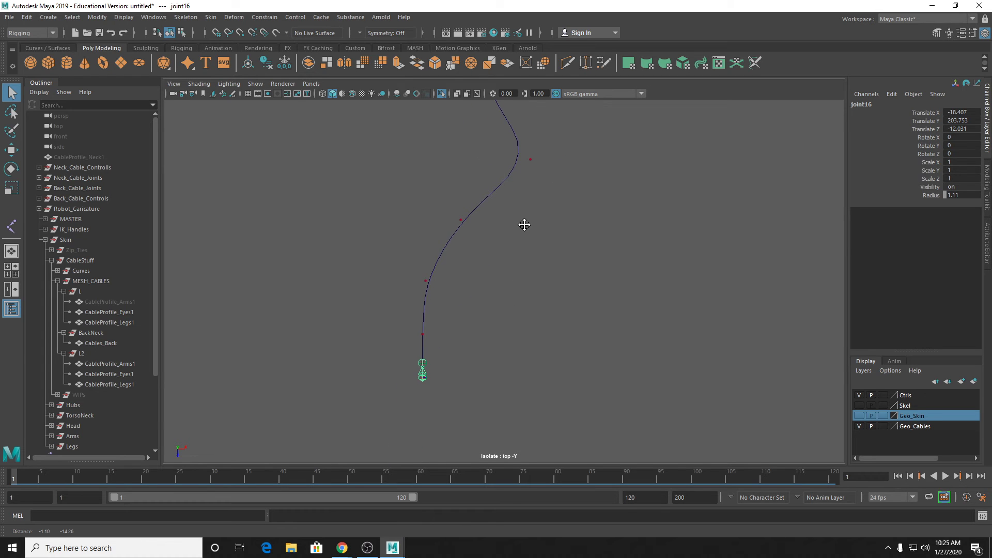
pyautogui.keyDown('alt'); pyautogui.moveTo(524, 224); pyautogui.dragTo(503, 319, button='middle'); pyautogui.keyUp('alt')
pyautogui.scroll(3, 513, 270)
pyautogui.keyDown('alt'); pyautogui.moveTo(526, 228); pyautogui.dragTo(528, 246, button='middle'); pyautogui.keyUp('alt')
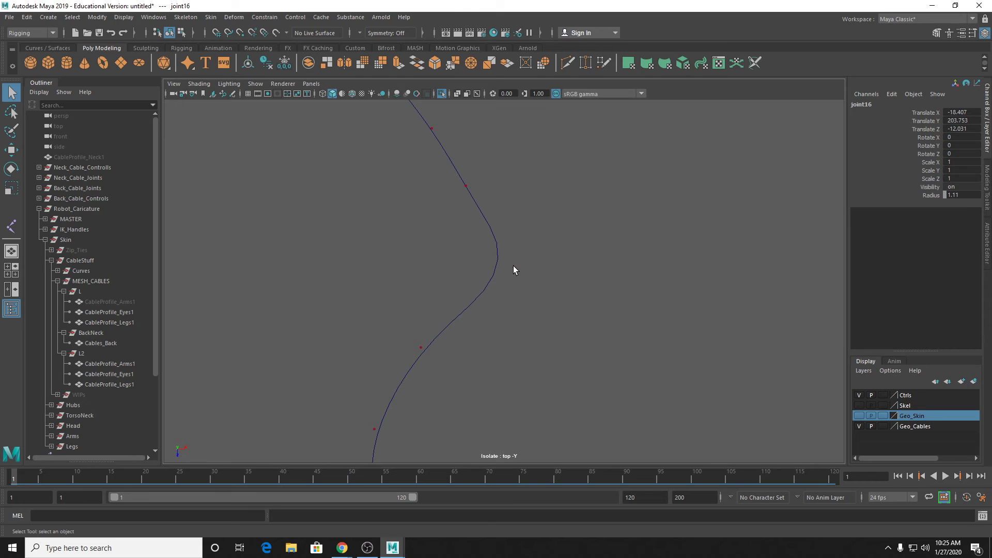
pyautogui.press('y')
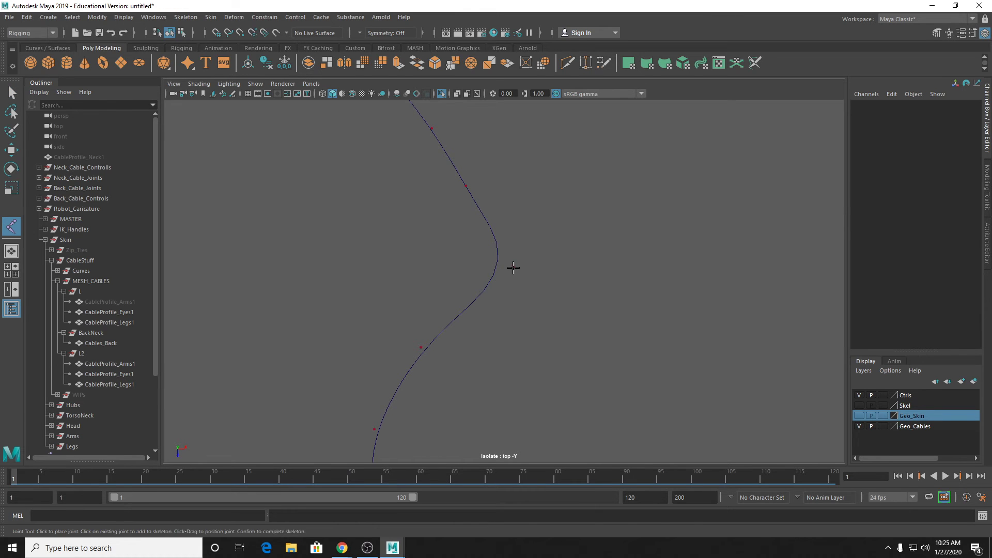
pyautogui.click(513, 269)
pyautogui.hotkey('ctrl', 'z')
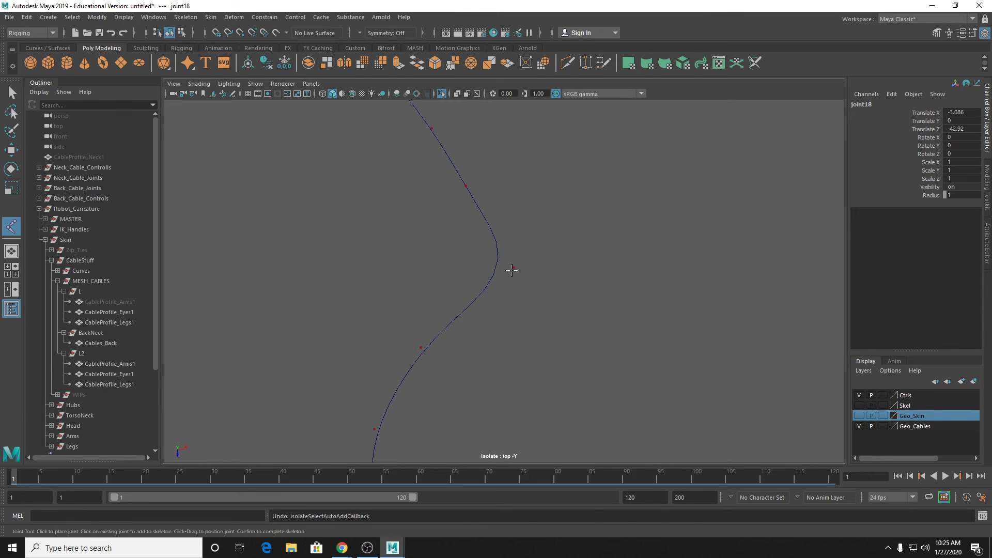
pyautogui.press('v')
pyautogui.click(513, 268)
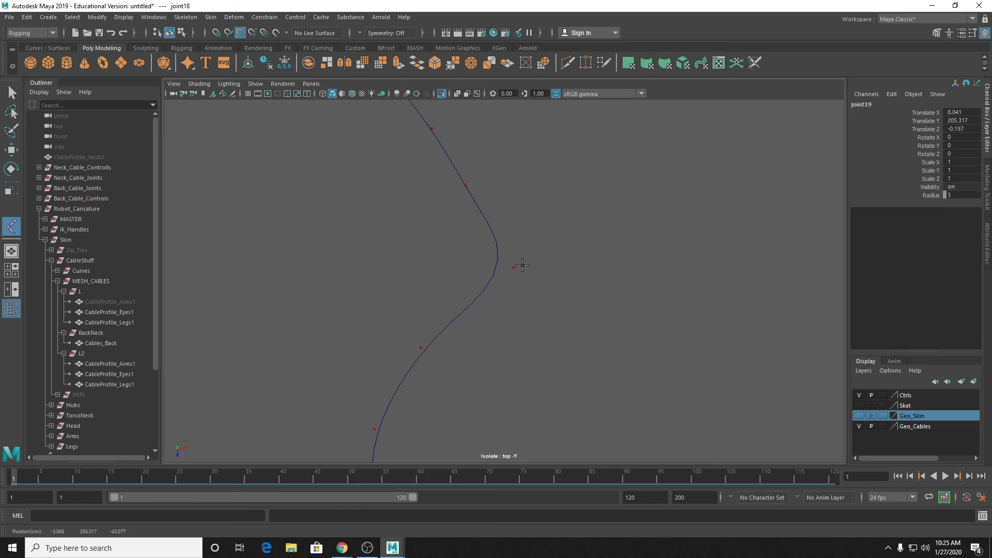
pyautogui.click(466, 186)
pyautogui.press('q')
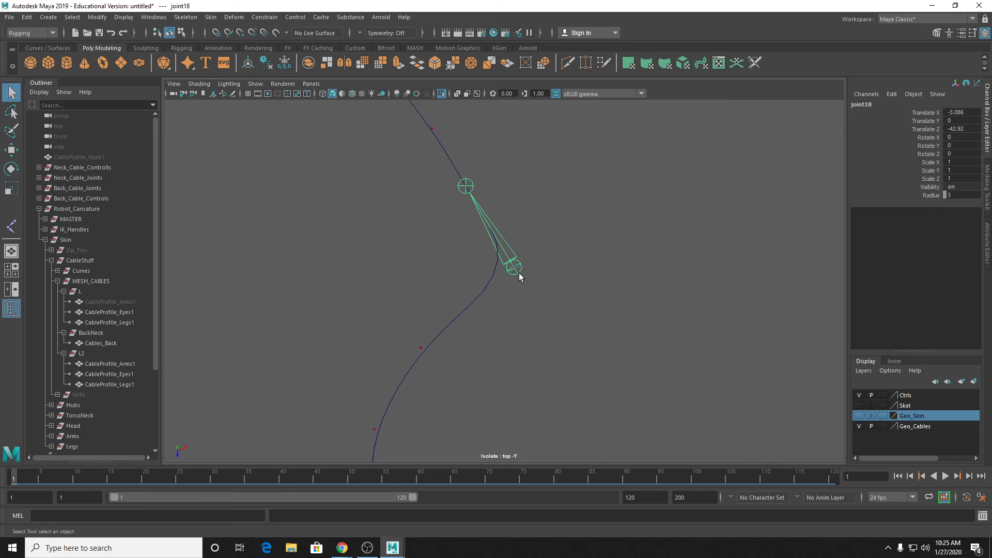
# Step: Branch another joint from that bend's root joint, snapped to the adjacent control vertex on the shoulder side
pyautogui.press('y')
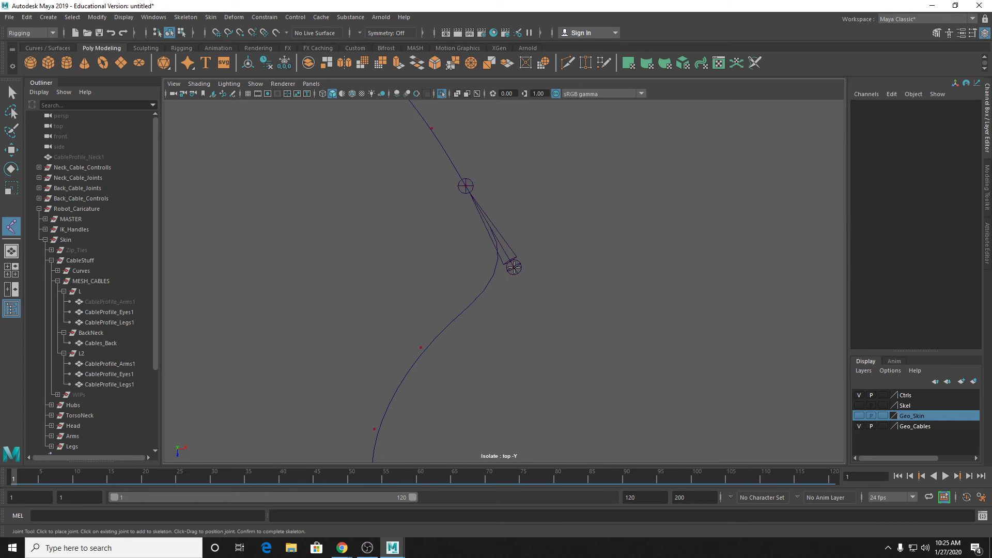
pyautogui.click(514, 267)
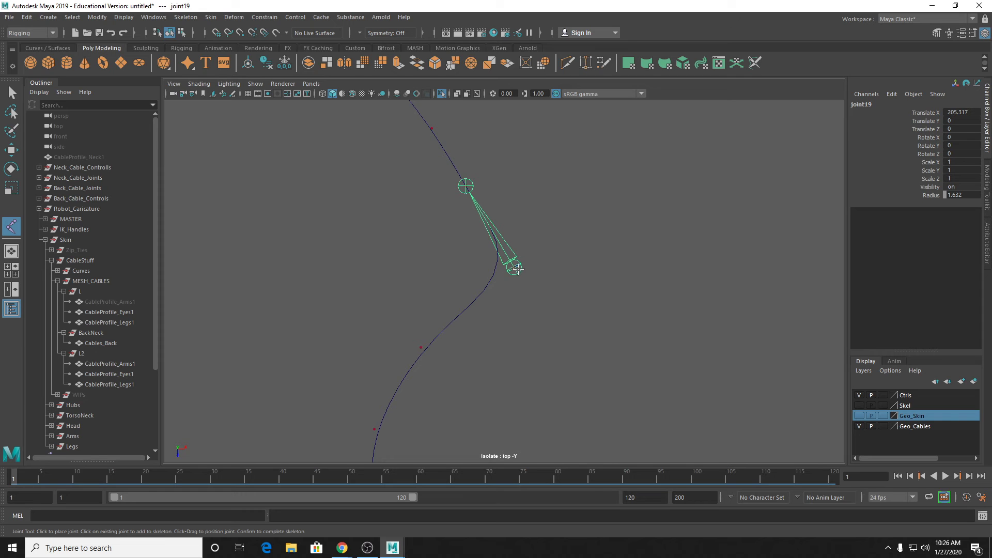
pyautogui.click(421, 347)
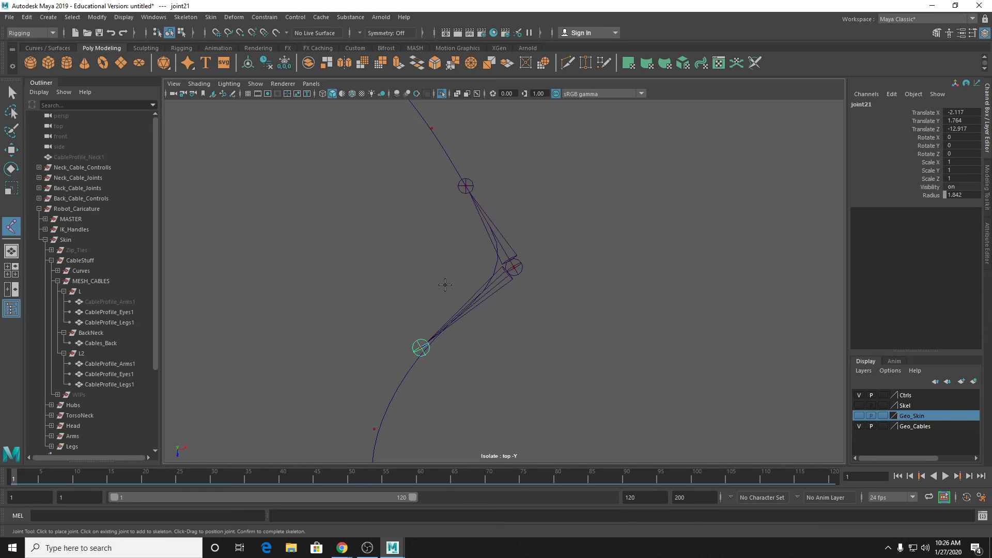
pyautogui.press('q')
# Step: Create a two-joint chain snapped from the control vertex of the arm-side bend nearer the hand to the next vertex toward the hand
pyautogui.moveTo(449, 222)
pyautogui.keyDown('alt'); pyautogui.mouseDown(button='middle')
pyautogui.moveTo(446, 384)
pyautogui.moveTo(448, 364)
pyautogui.mouseUp(button='middle'); pyautogui.keyUp('alt')
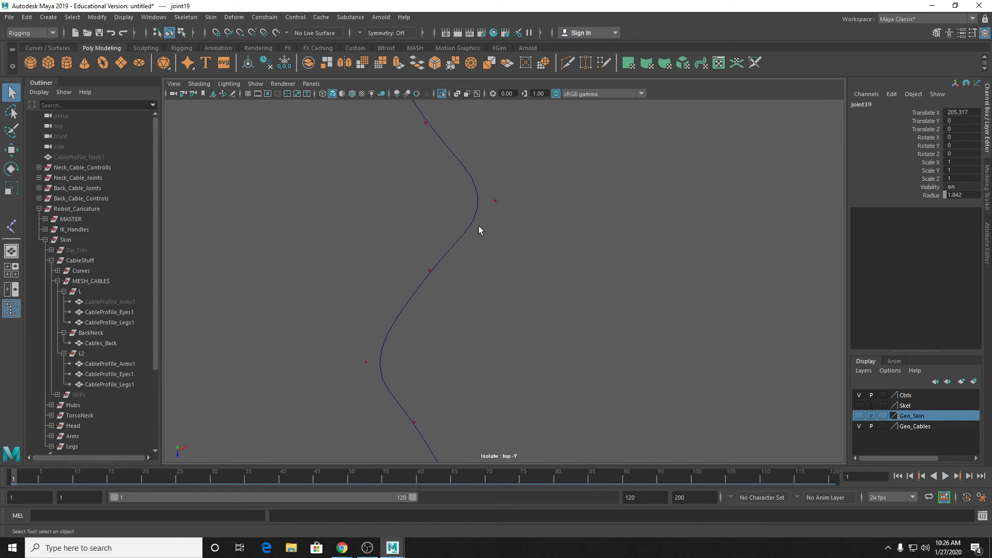
pyautogui.keyDown('alt'); pyautogui.moveTo(478, 225); pyautogui.dragTo(479, 280, button='middle'); pyautogui.keyUp('alt')
pyautogui.press('y')
pyautogui.press('v')
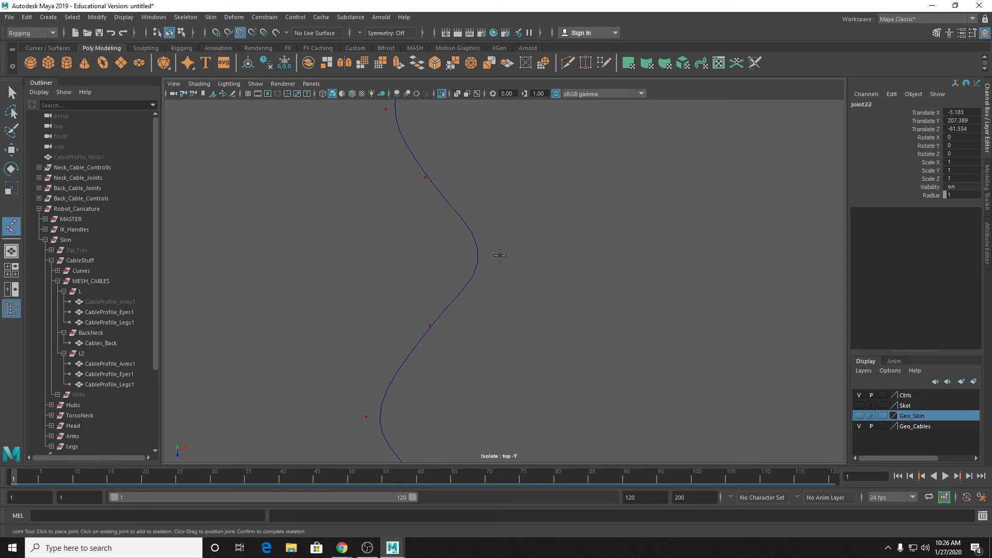
pyautogui.click(493, 253)
pyautogui.click(425, 177)
pyautogui.press('q')
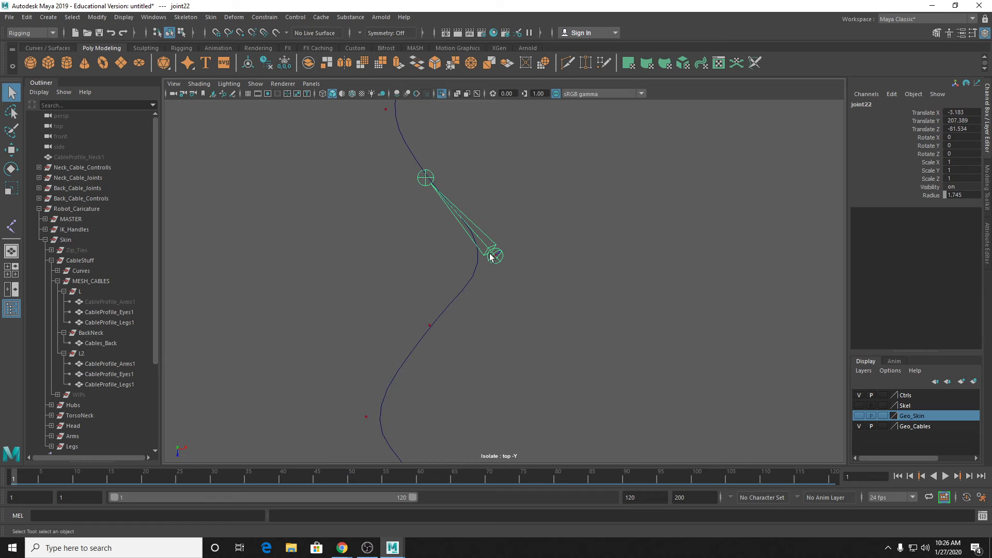
# Step: Branch a joint from the hand-side bend's root joint, snapped to its neighbouring control vertex toward the shoulder
pyautogui.press('y')
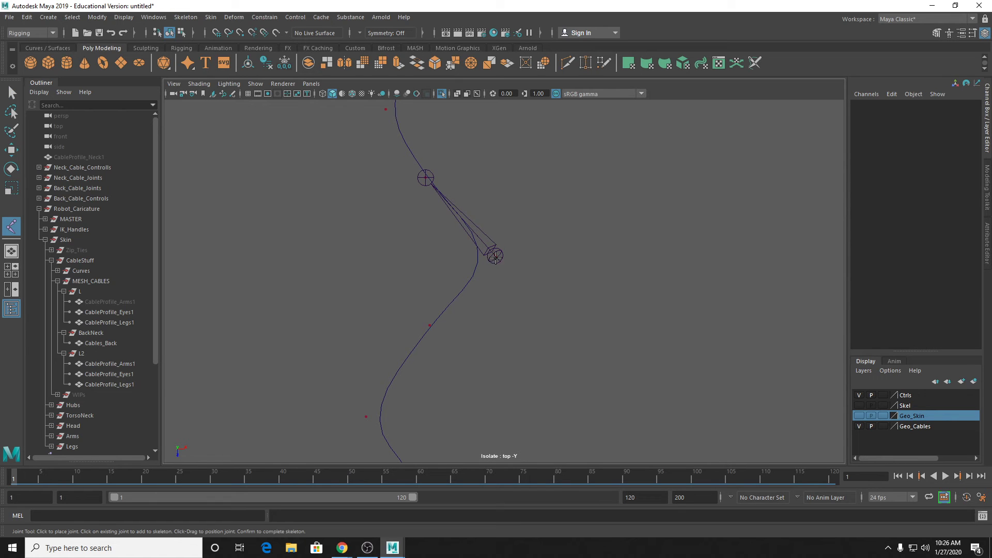
pyautogui.click(495, 255)
pyautogui.click(429, 325)
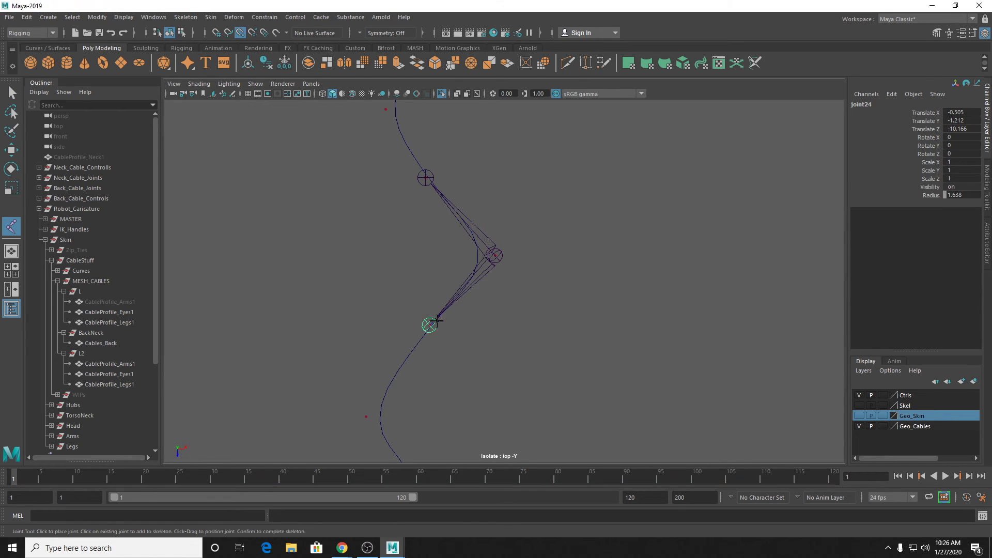
pyautogui.press('q')
# Step: Test-rotate the root of the hand-side branched chain about Y and undo the rotation
pyautogui.press('e')
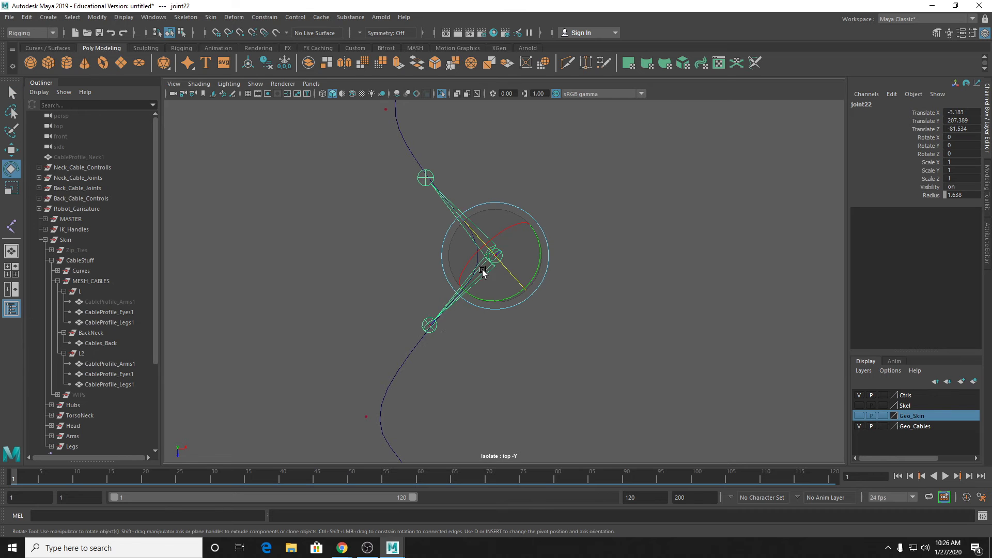
pyautogui.moveTo(482, 301)
pyautogui.mouseDown()
pyautogui.moveTo(488, 289)
pyautogui.moveTo(494, 298)
pyautogui.mouseUp()
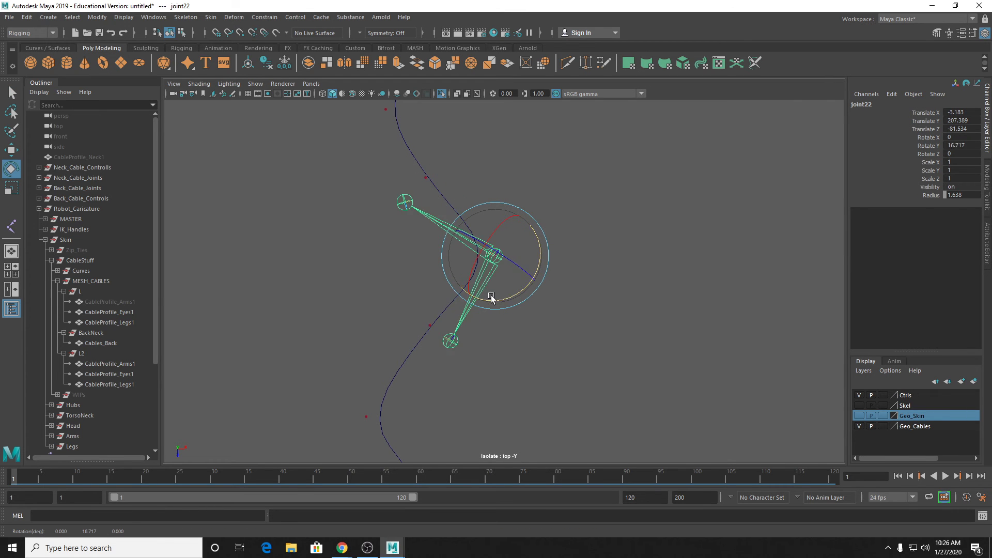
pyautogui.hotkey('ctrl', 'z')
# Step: Show the Geo_Skin layer, turn off isolation and compare the Arm_L curve's remaining control vertices with the arm mesh
pyautogui.click(860, 415)
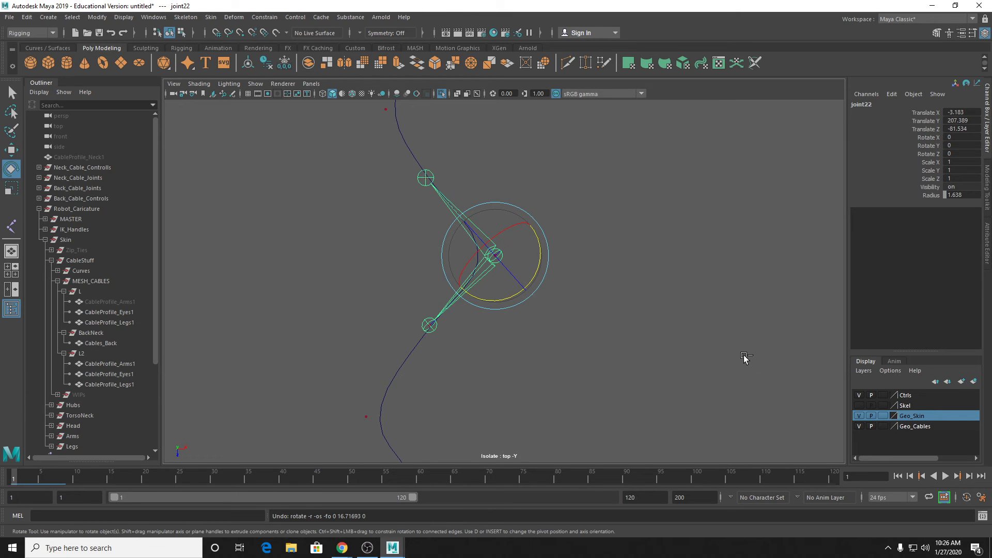
pyautogui.hotkey('ctrl', '1')
pyautogui.scroll(-4, 613, 287)
pyautogui.click(596, 306)
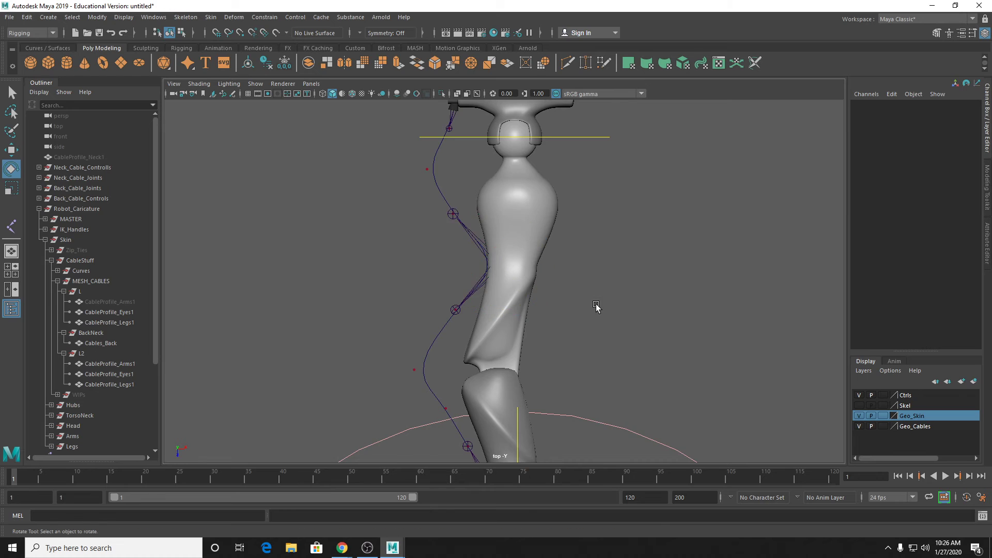
pyautogui.scroll(-1, 596, 307)
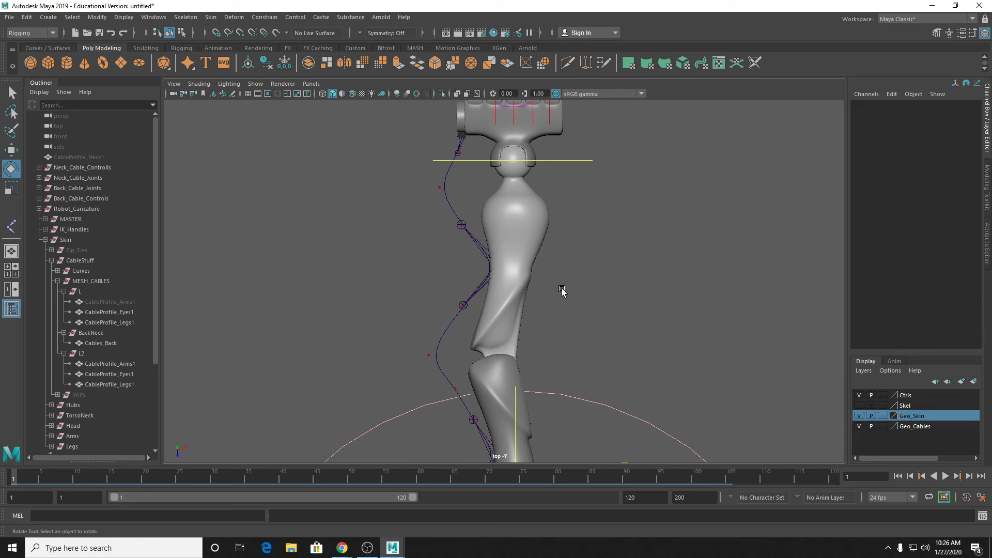
pyautogui.keyDown('alt'); pyautogui.moveTo(561, 290); pyautogui.dragTo(611, 305, button='middle'); pyautogui.keyUp('alt')
pyautogui.scroll(-1, 611, 304)
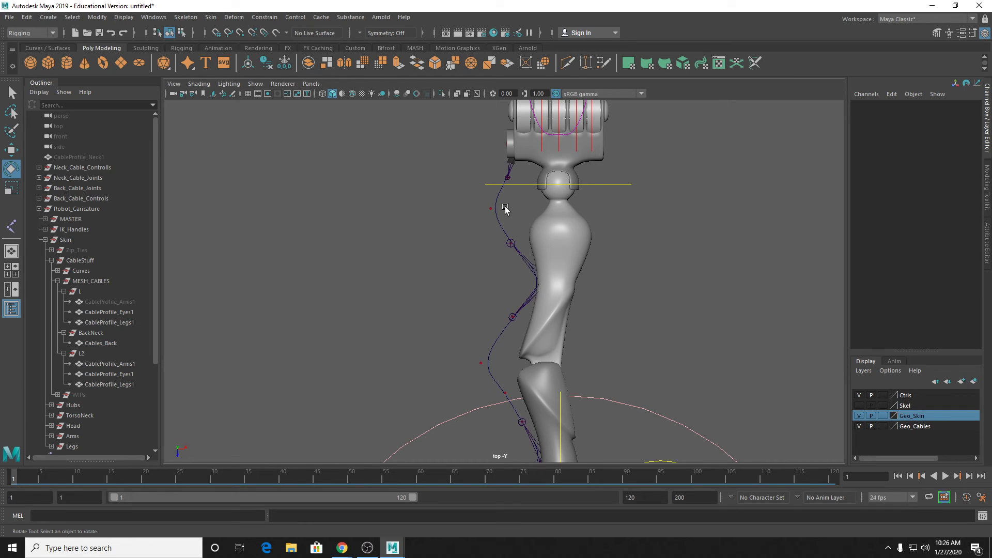
pyautogui.scroll(1, 491, 208)
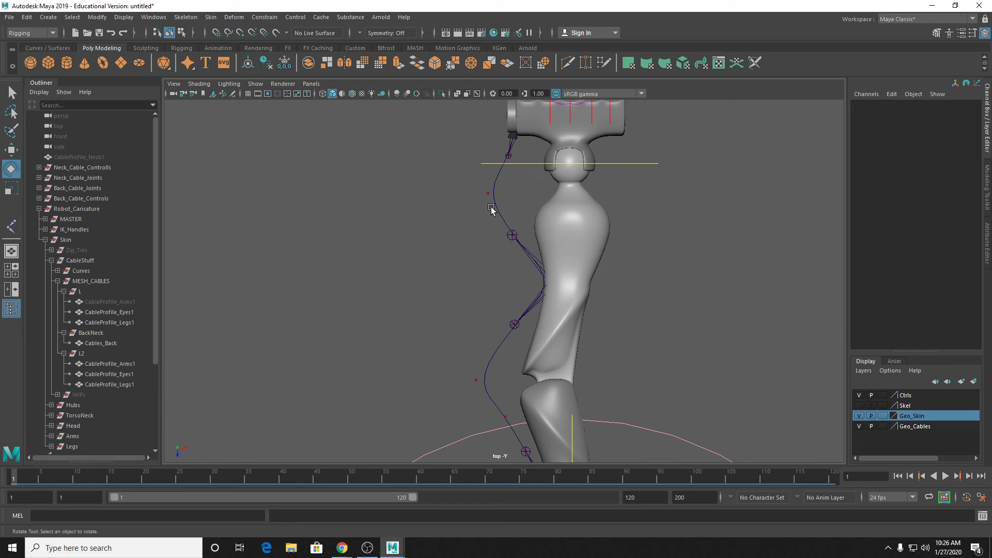
pyautogui.click(487, 193)
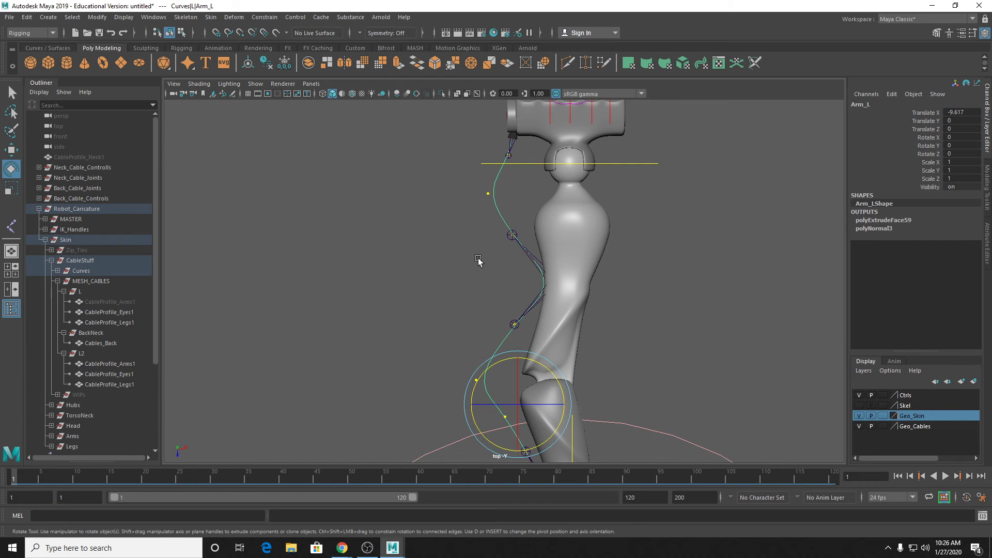
pyautogui.keyDown('alt'); pyautogui.moveTo(501, 325); pyautogui.dragTo(509, 179, button='middle'); pyautogui.keyUp('alt')
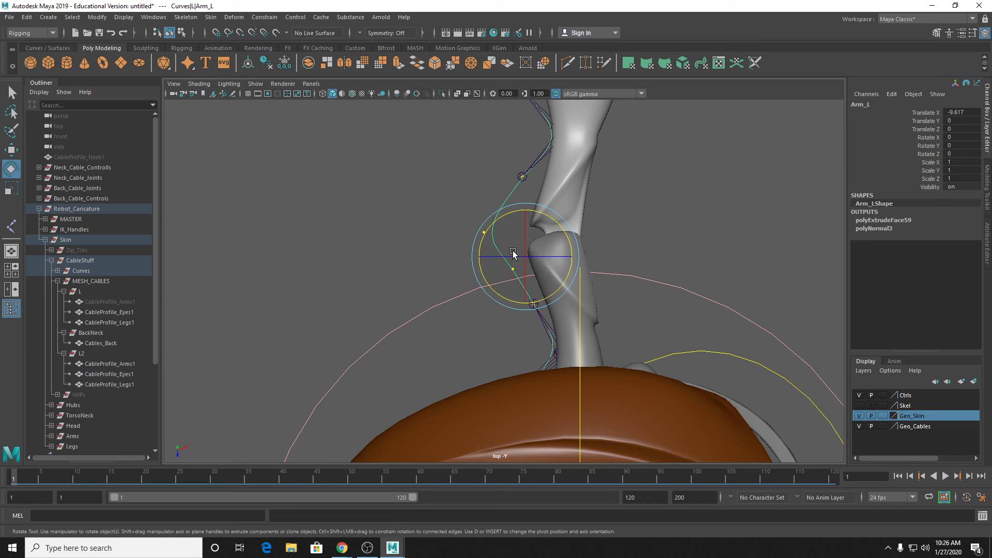
# Step: Hide the Geo_Skin layer and create a single joint on the outer control vertex between the hand-end chain and the nearest branched chain
pyautogui.click(859, 416)
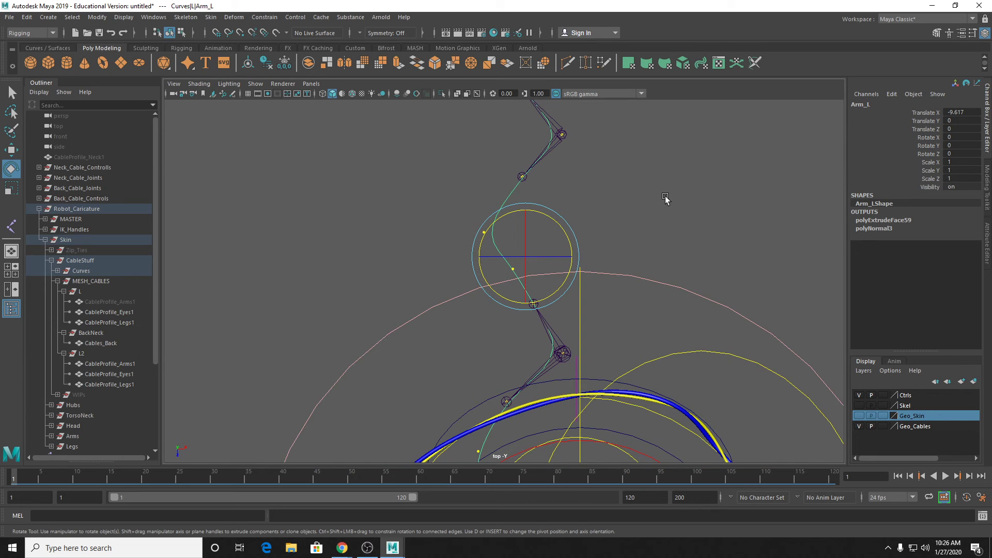
pyautogui.click(665, 196)
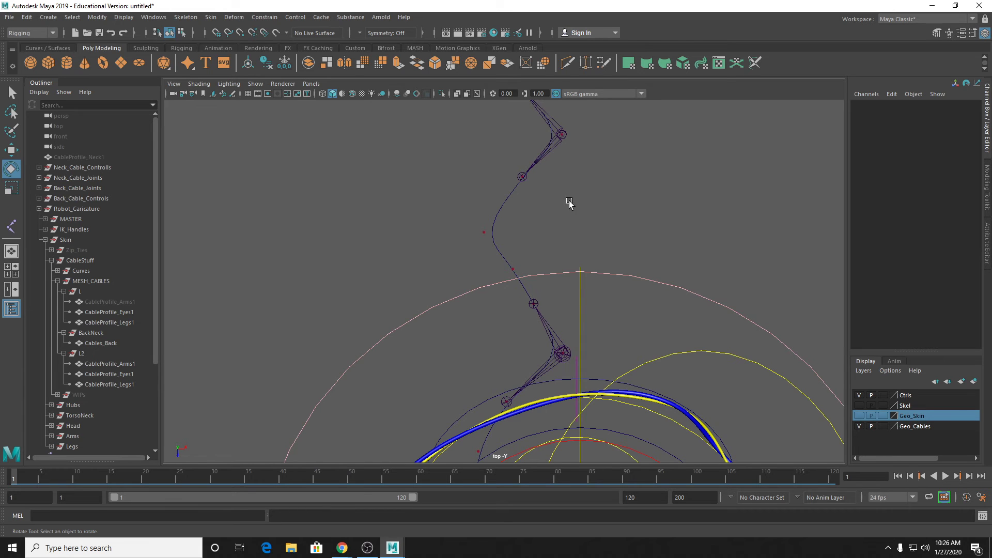
pyautogui.keyDown('alt'); pyautogui.moveTo(546, 168); pyautogui.dragTo(543, 363, button='middle'); pyautogui.keyUp('alt')
pyautogui.scroll(3, 477, 248)
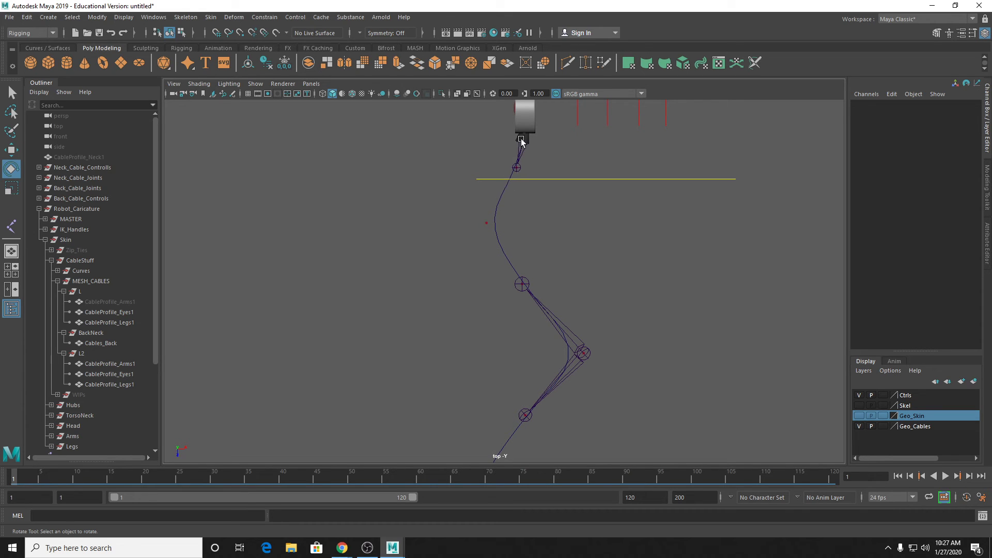
pyautogui.press('y')
pyautogui.press('c')
pyautogui.click(486, 222)
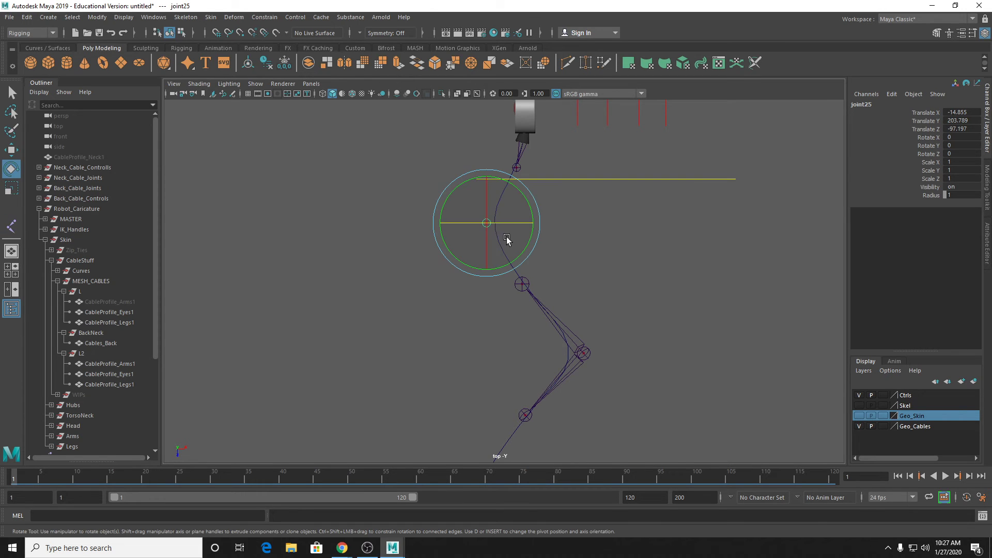
pyautogui.press('q')
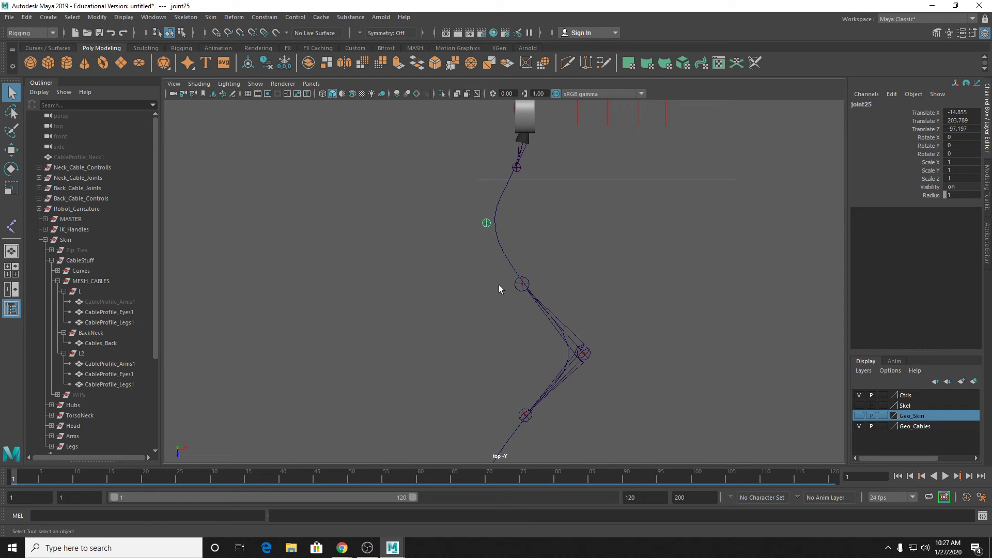
# Step: Create a single joint snapped to the Arm_L curve's outer control vertex between the two branched bend chains
pyautogui.keyDown('alt'); pyautogui.moveTo(494, 355); pyautogui.dragTo(529, 106, button='middle'); pyautogui.keyUp('alt')
pyautogui.keyDown('alt'); pyautogui.moveTo(512, 271); pyautogui.dragTo(507, 290, button='middle'); pyautogui.keyUp('alt')
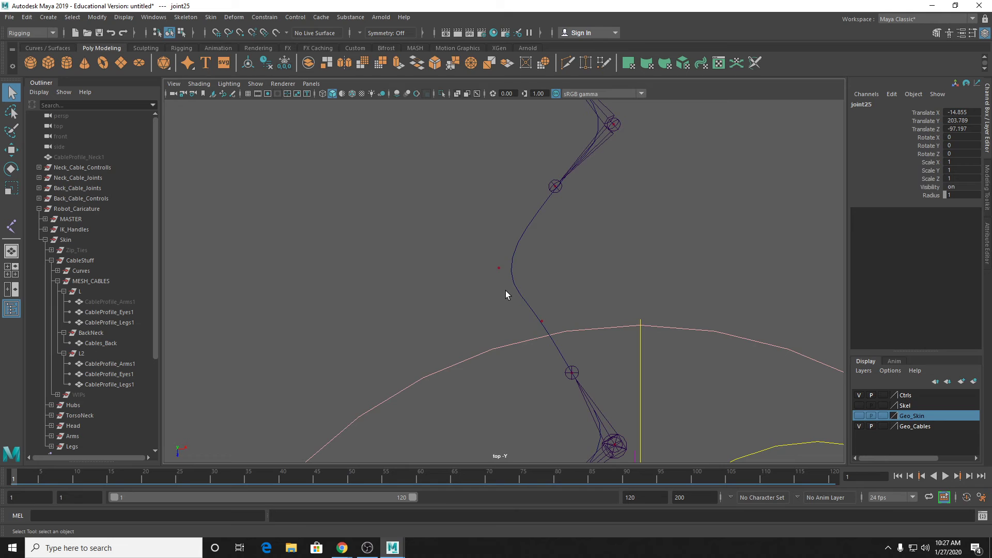
pyautogui.press('y')
pyautogui.click(499, 268)
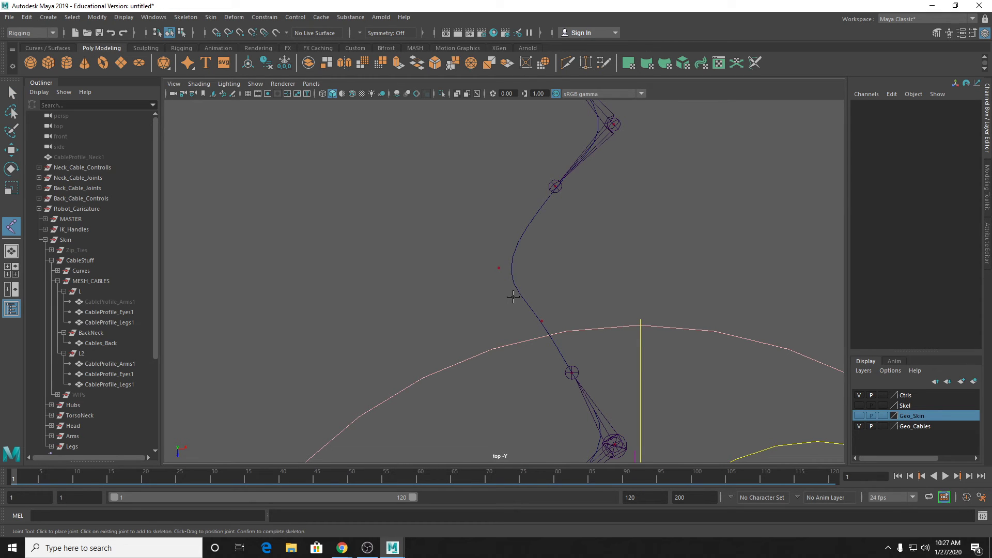
pyautogui.click(500, 267)
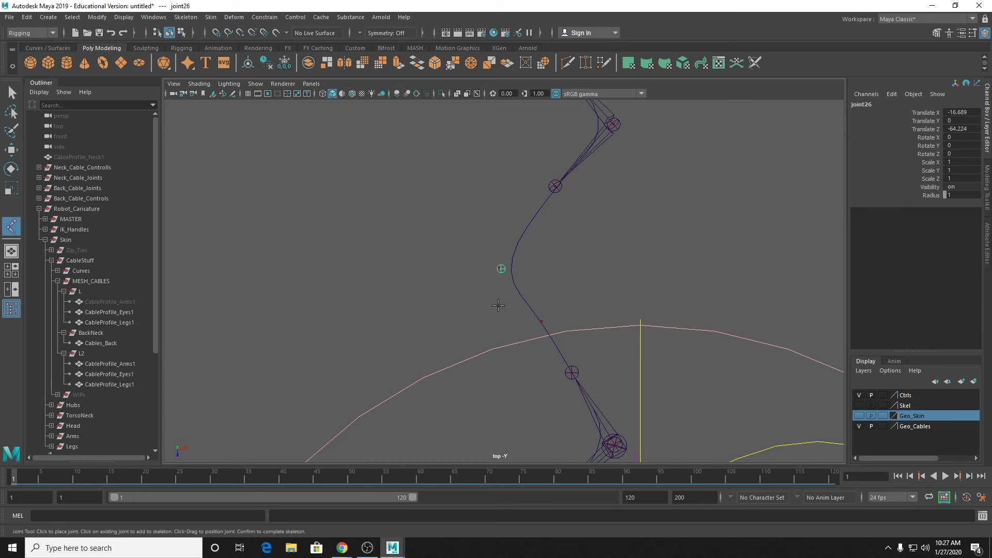
pyautogui.press('w')
pyautogui.press('v')
pyautogui.moveTo(500, 268); pyautogui.dragTo(498, 267)
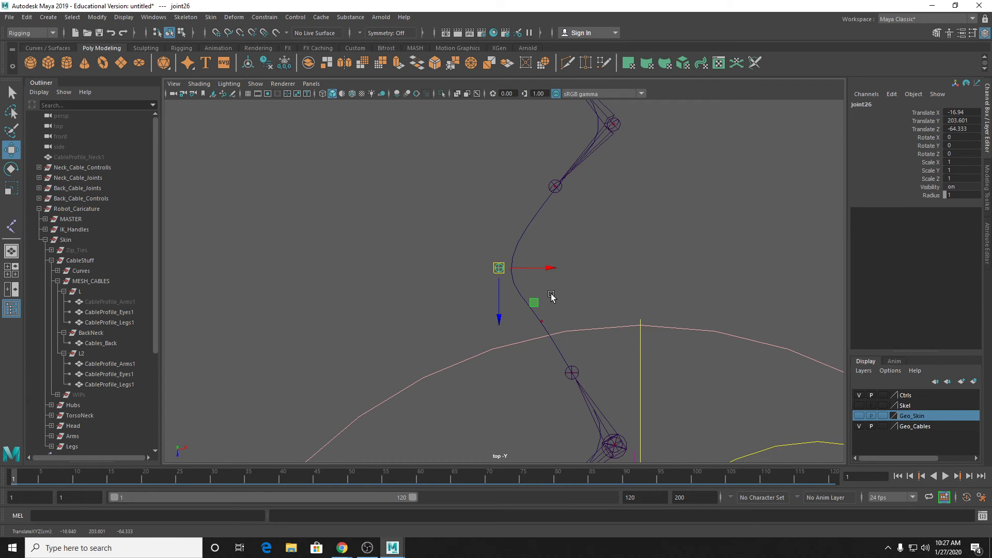
pyautogui.press('q')
# Step: Add a single joint on the neighbouring control vertex, just before the shoulder-side bend chain
pyautogui.press('y')
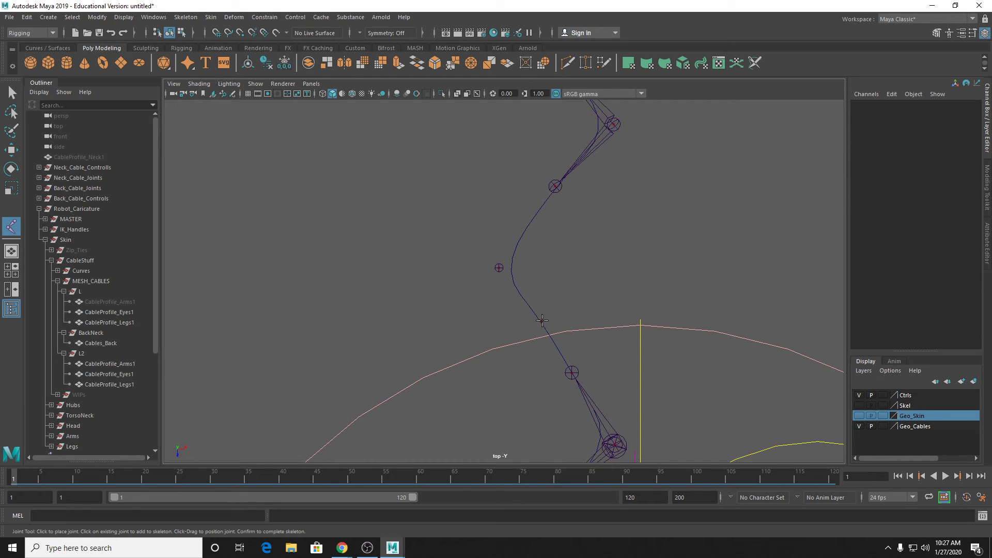
pyautogui.click(541, 320)
pyautogui.press('q')
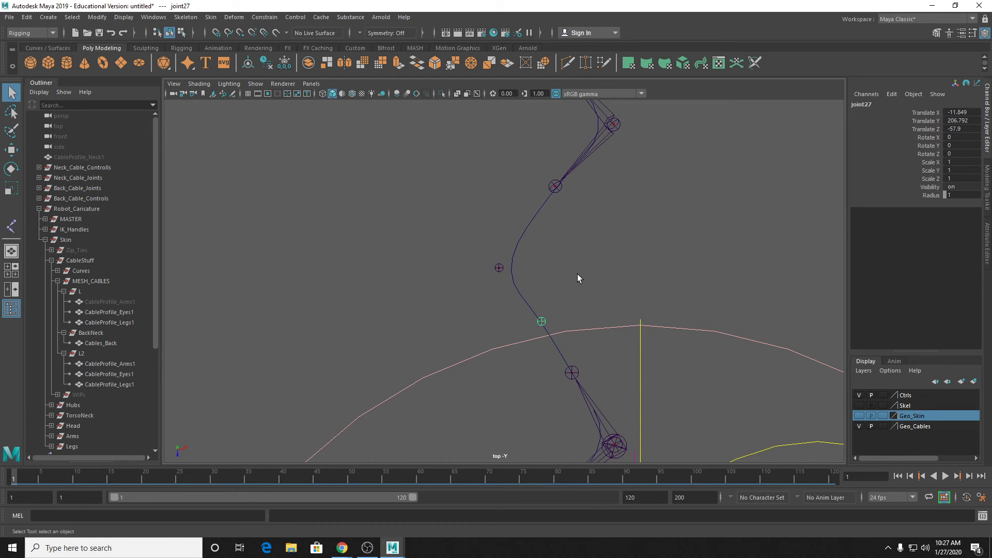
# Step: Hide the Ctrls and Geo_Cables layers to isolate the Arm_L curve's shoulder end and its joints
pyautogui.scroll(-3, 569, 274)
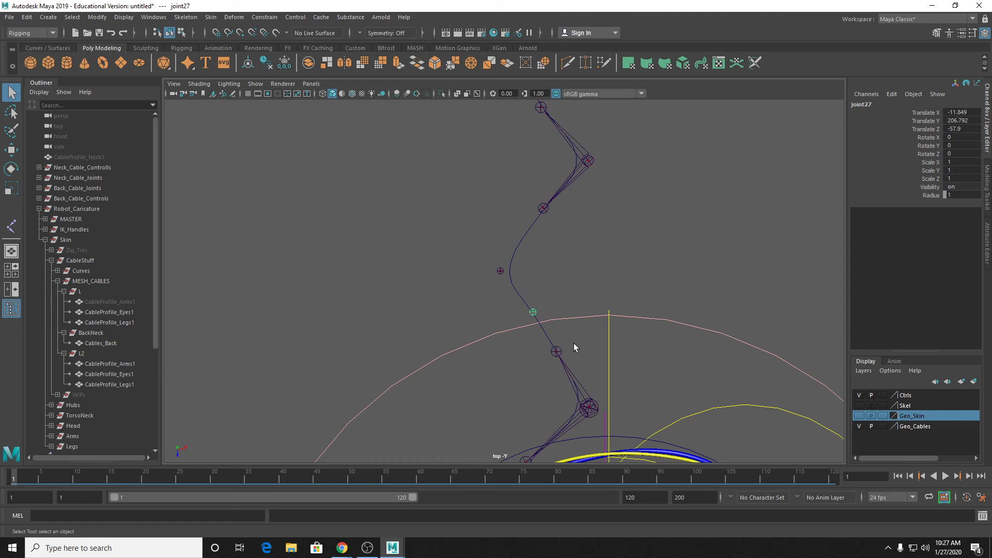
pyautogui.keyDown('alt'); pyautogui.moveTo(574, 343); pyautogui.dragTo(651, 118, button='middle'); pyautogui.keyUp('alt')
pyautogui.scroll(1, 582, 324)
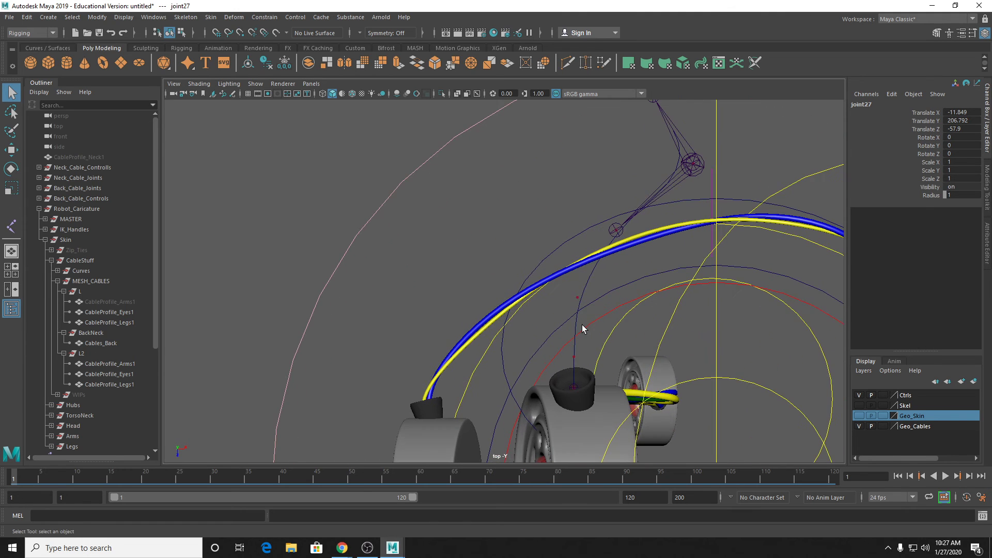
pyautogui.keyDown('alt'); pyautogui.moveTo(596, 333); pyautogui.dragTo(566, 315, button='middle'); pyautogui.keyUp('alt')
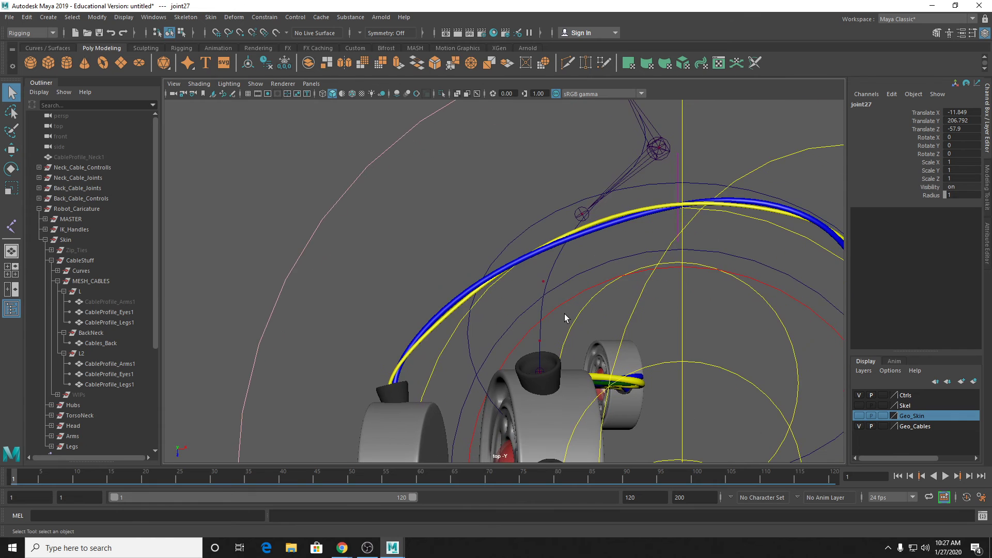
pyautogui.click(544, 369)
pyautogui.press('4')
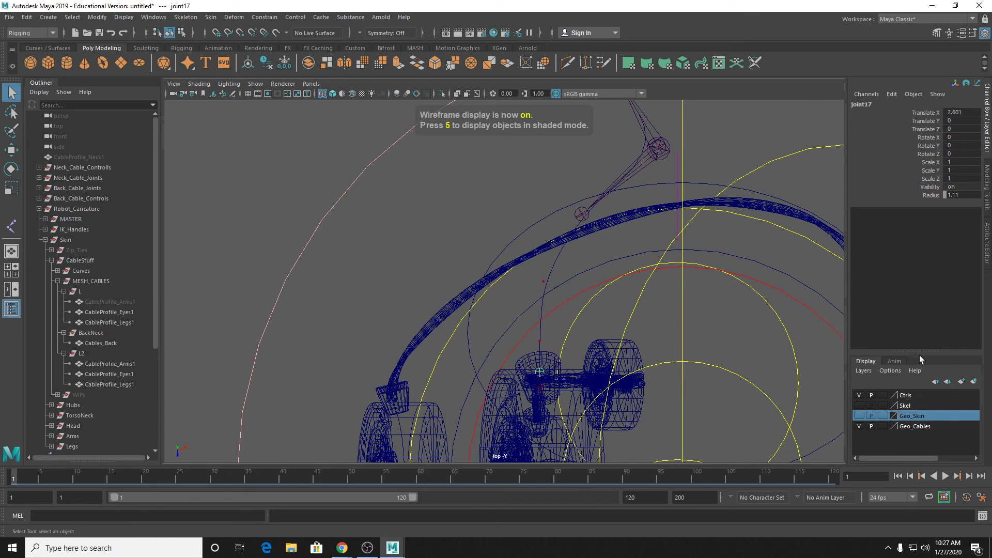
pyautogui.press('5')
pyautogui.click(859, 426)
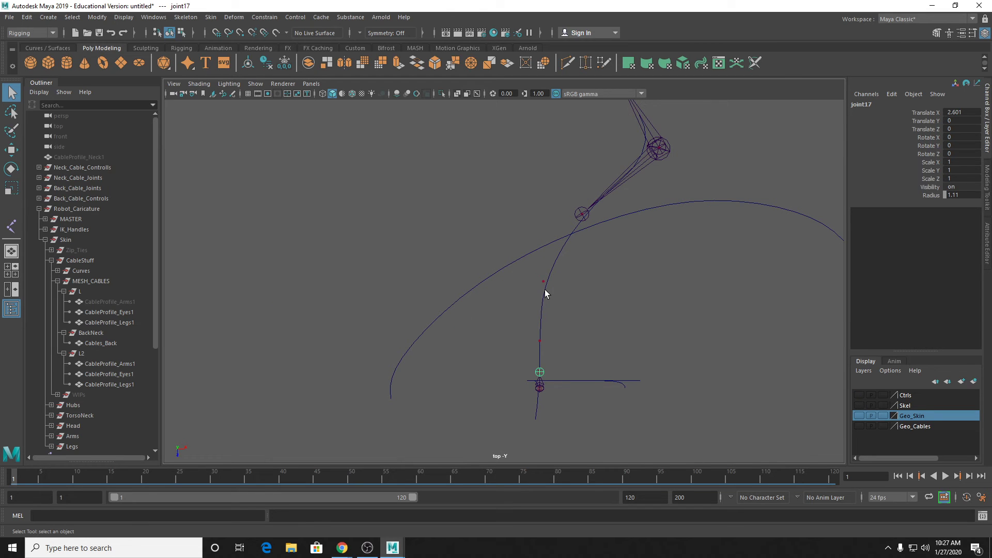
# Step: Create separate single joints on the two remaining control vertices between the shoulder-side bend chain and the shoulder end chain
pyautogui.press('y')
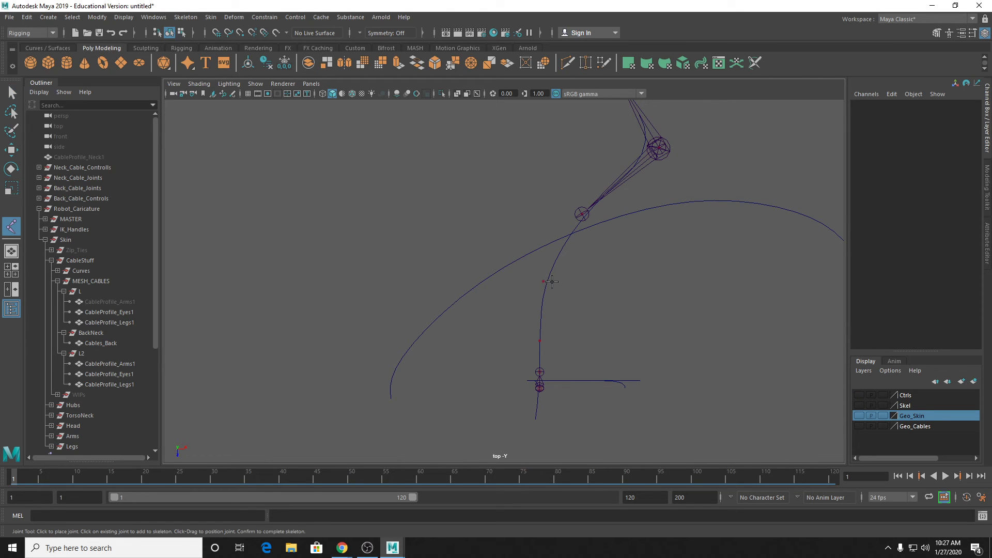
pyautogui.click(544, 282)
pyautogui.press('q')
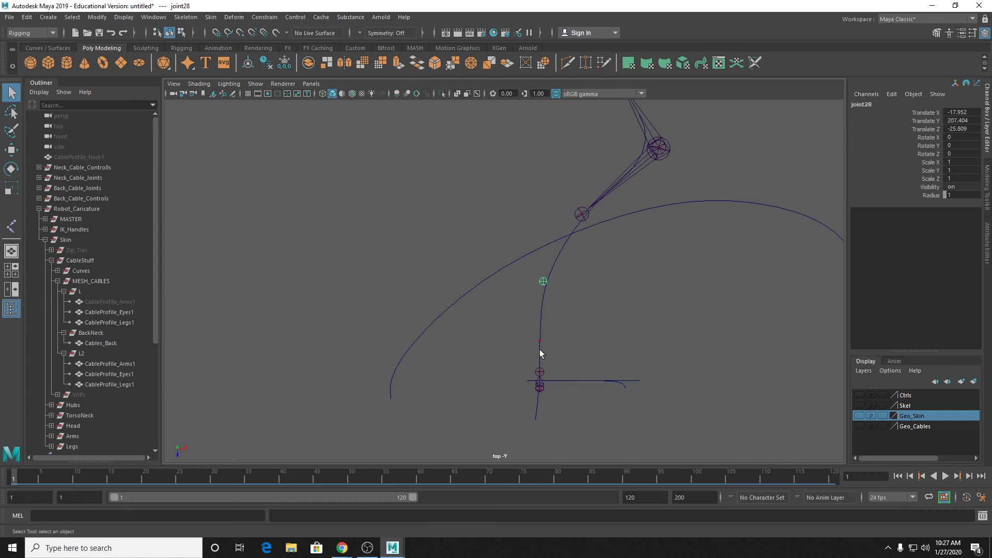
pyautogui.press('y')
pyautogui.click(539, 340)
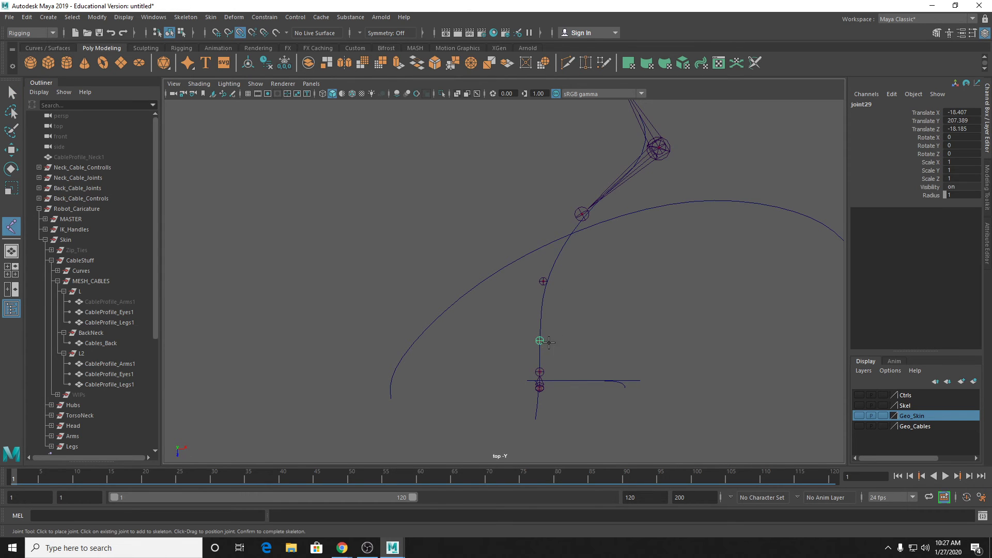
pyautogui.press('q')
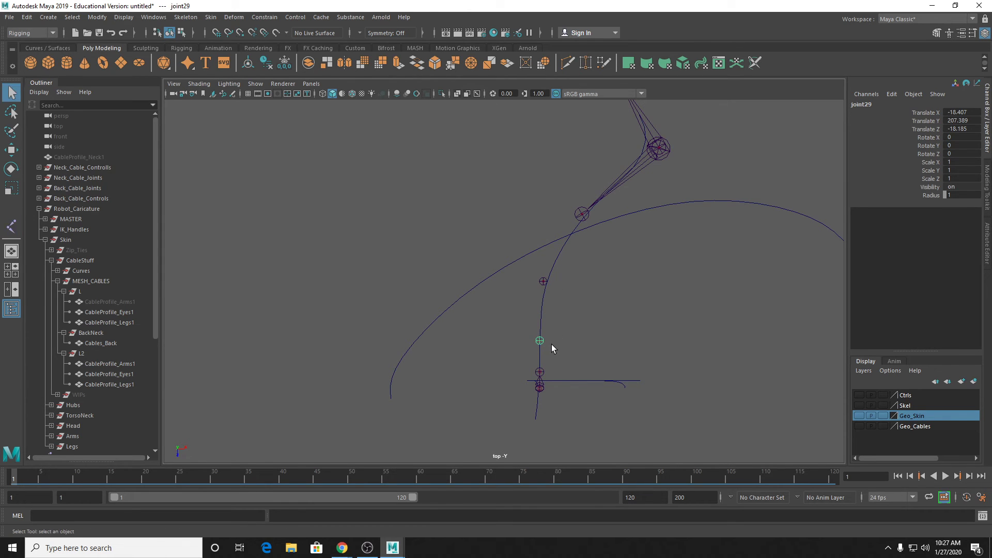
# Step: Select the Arm_L curve and examine the joint placement along its whole length, from shoulder to hand
pyautogui.click(552, 263)
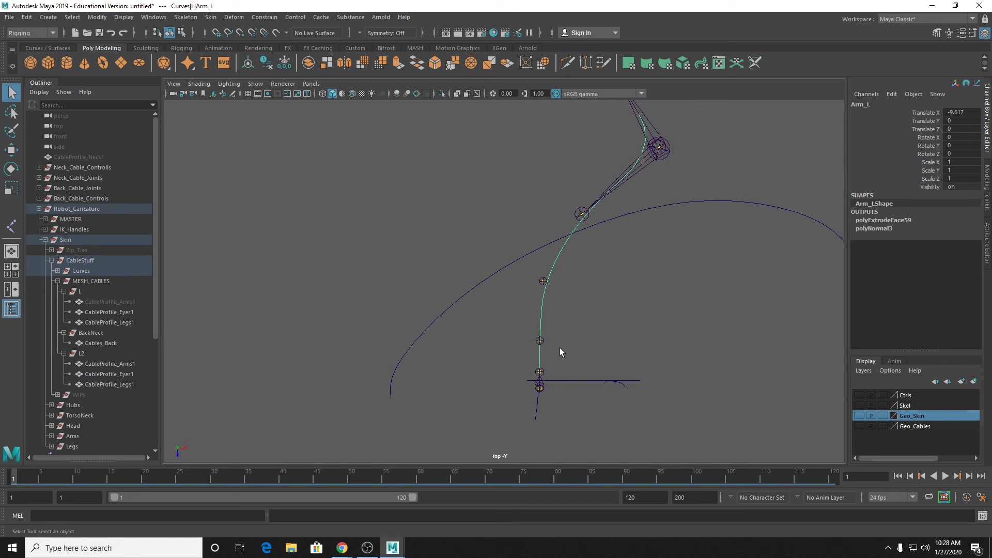
pyautogui.scroll(-2, 559, 348)
pyautogui.scroll(-3, 570, 367)
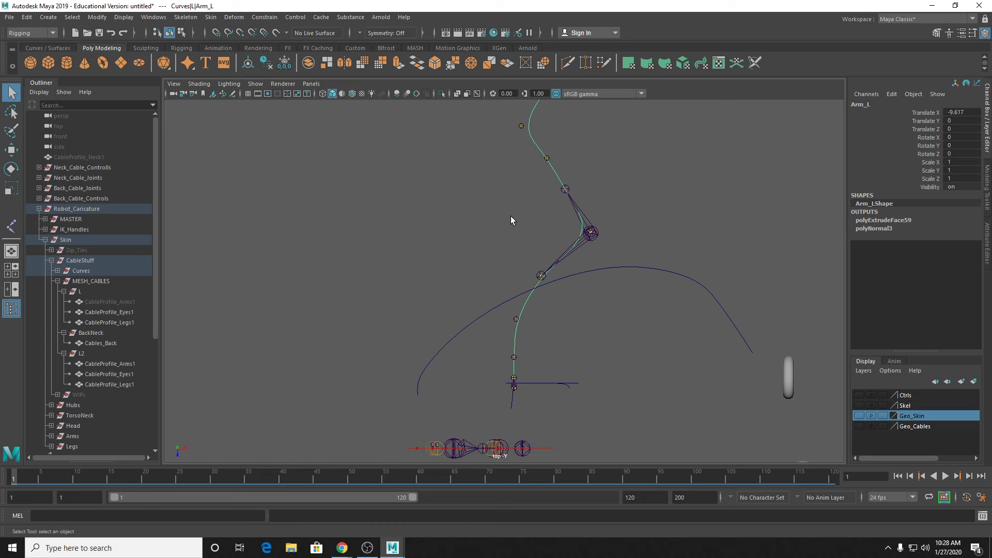
pyautogui.scroll(-2, 548, 199)
pyautogui.keyDown('alt'); pyautogui.moveTo(565, 183); pyautogui.dragTo(516, 264); pyautogui.keyUp('alt')
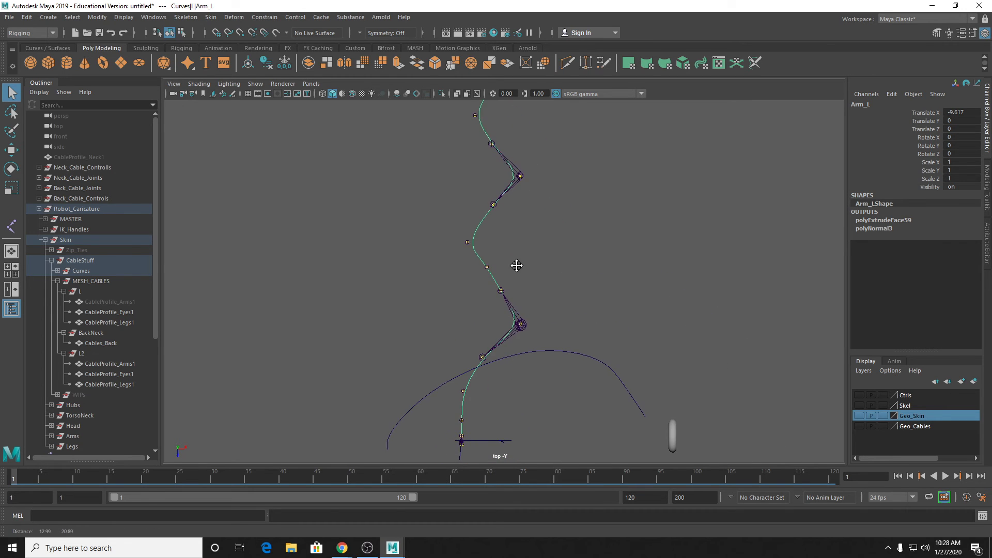
pyautogui.scroll(-2, 509, 262)
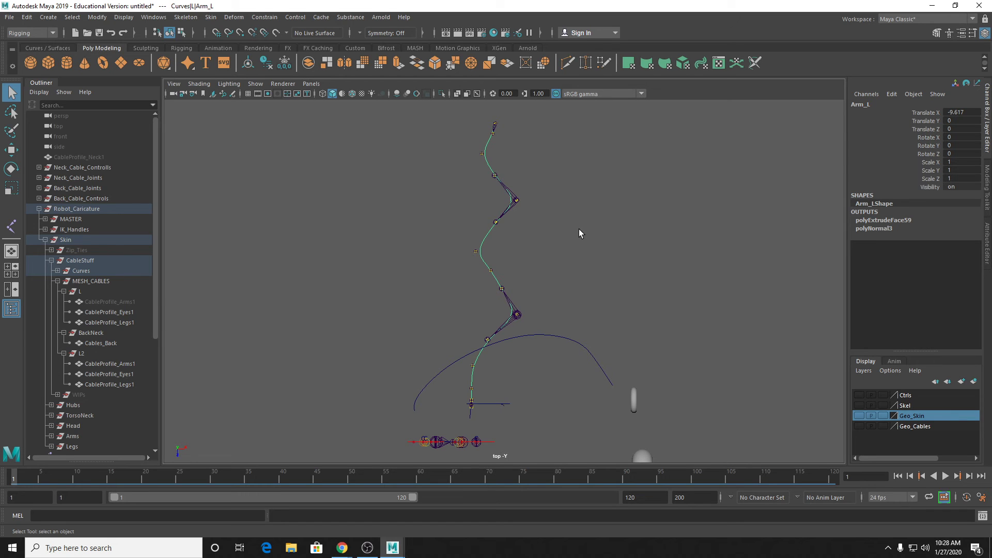
pyautogui.scroll(4, 513, 125)
pyautogui.keyDown('alt'); pyautogui.moveTo(513, 126); pyautogui.dragTo(528, 270, button='middle'); pyautogui.keyUp('alt')
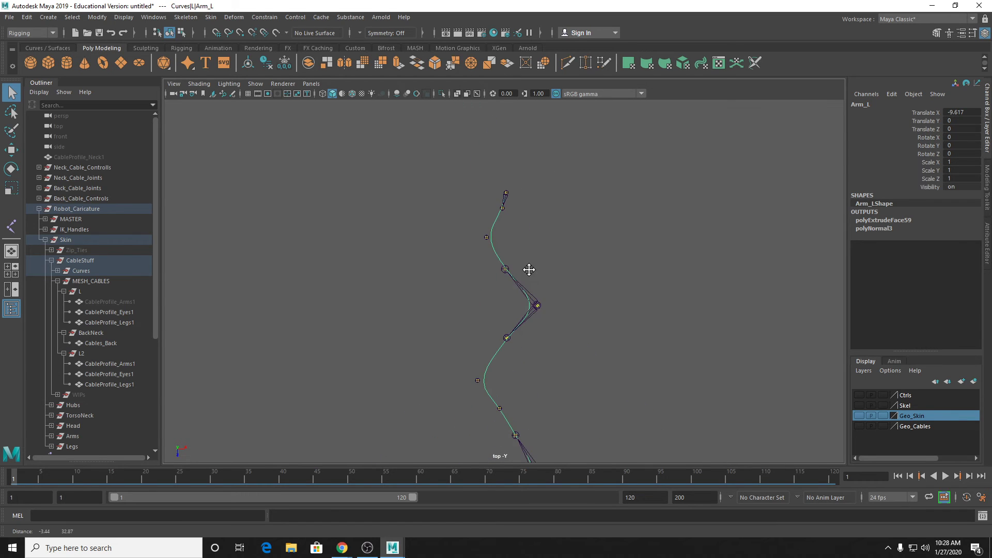
# Step: Expand the cable joint chains in the Outliner and select every joint from joint14 through joint29
pyautogui.scroll(-5, 87, 338)
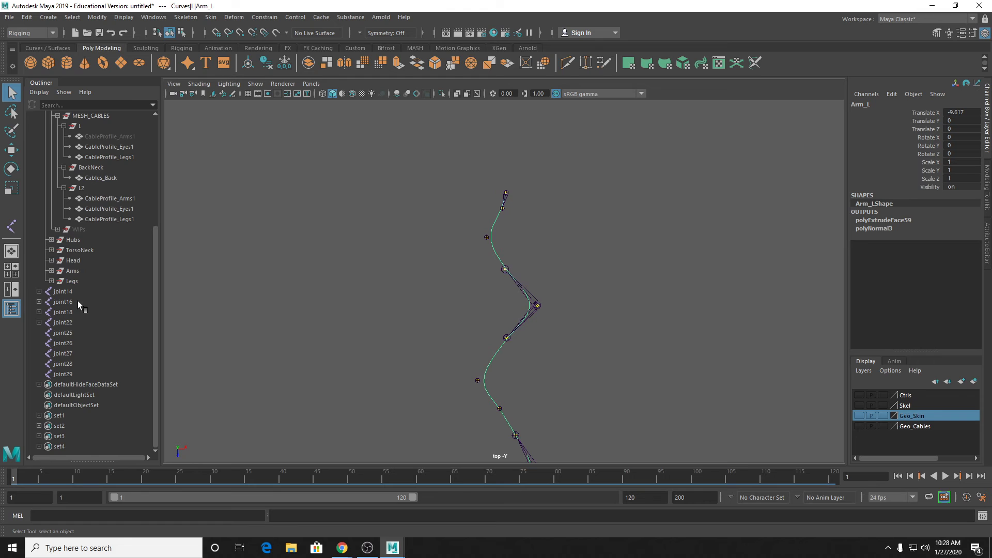
pyautogui.keyDown('shift'); pyautogui.click(39, 322); pyautogui.keyUp('shift')
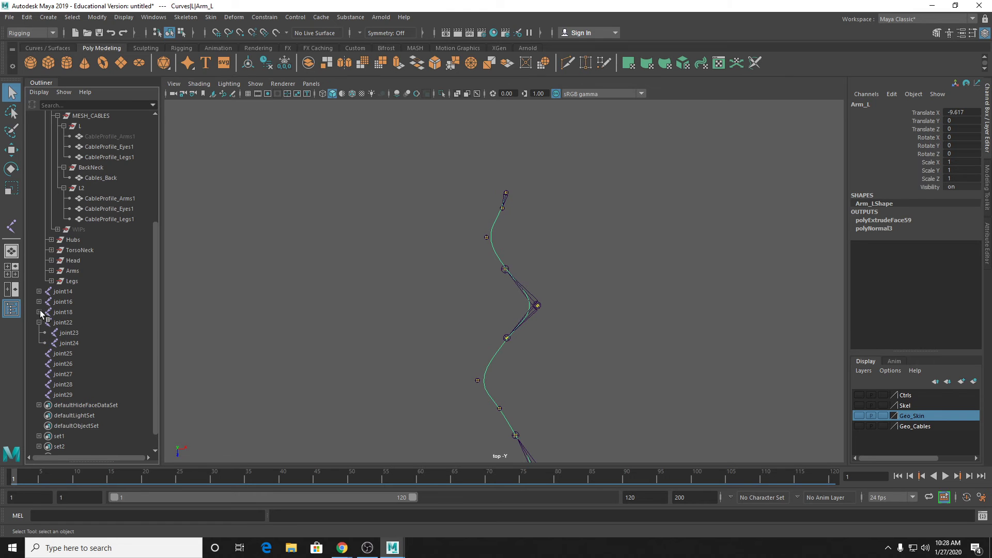
pyautogui.keyDown('shift'); pyautogui.click(39, 312); pyautogui.keyUp('shift')
pyautogui.keyDown('shift'); pyautogui.click(39, 302); pyautogui.keyUp('shift')
pyautogui.keyDown('shift'); pyautogui.click(38, 291); pyautogui.keyUp('shift')
pyautogui.click(61, 292)
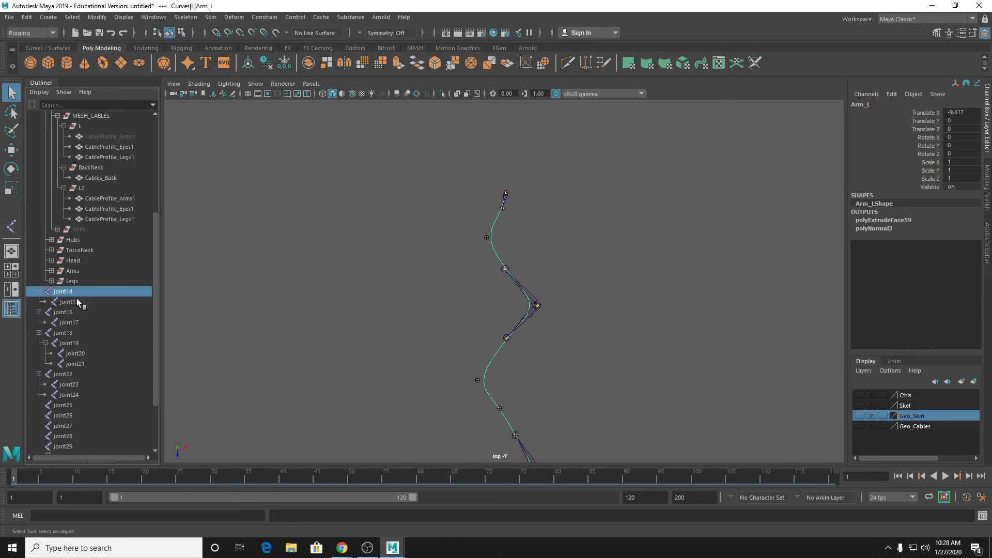
pyautogui.scroll(-2, 89, 339)
pyautogui.keyDown('shift'); pyautogui.click(63, 374); pyautogui.keyUp('shift')
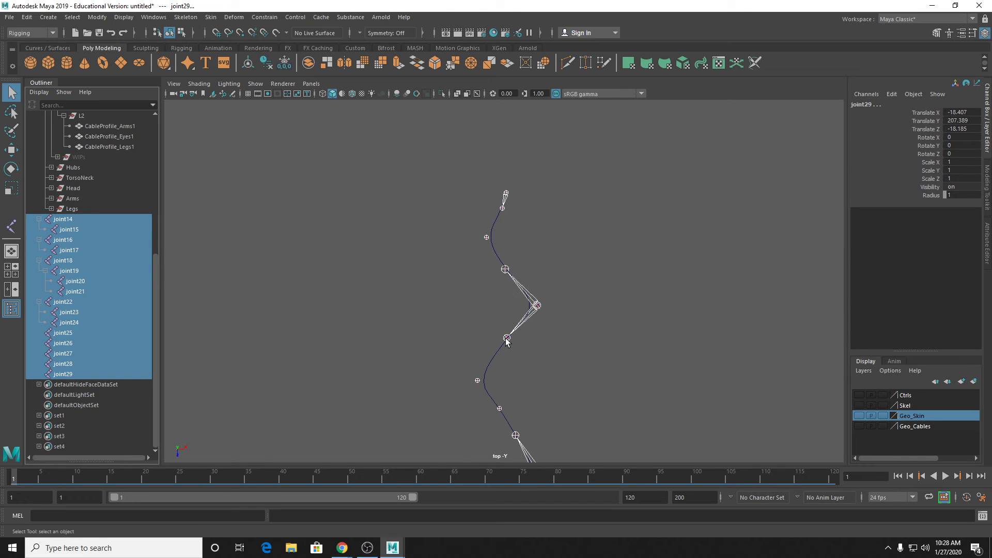
# Step: Add the Arm_L curve to the joint selection and open the Bind to choices in the Bind Skin options
pyautogui.keyDown('alt'); pyautogui.moveTo(561, 371); pyautogui.dragTo(564, 262, button='middle'); pyautogui.keyUp('alt')
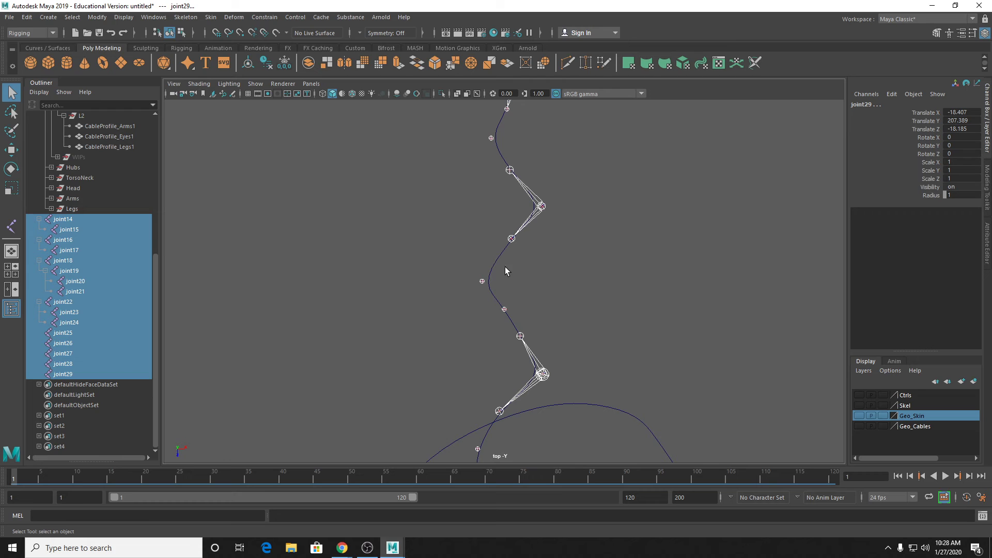
pyautogui.click(501, 265)
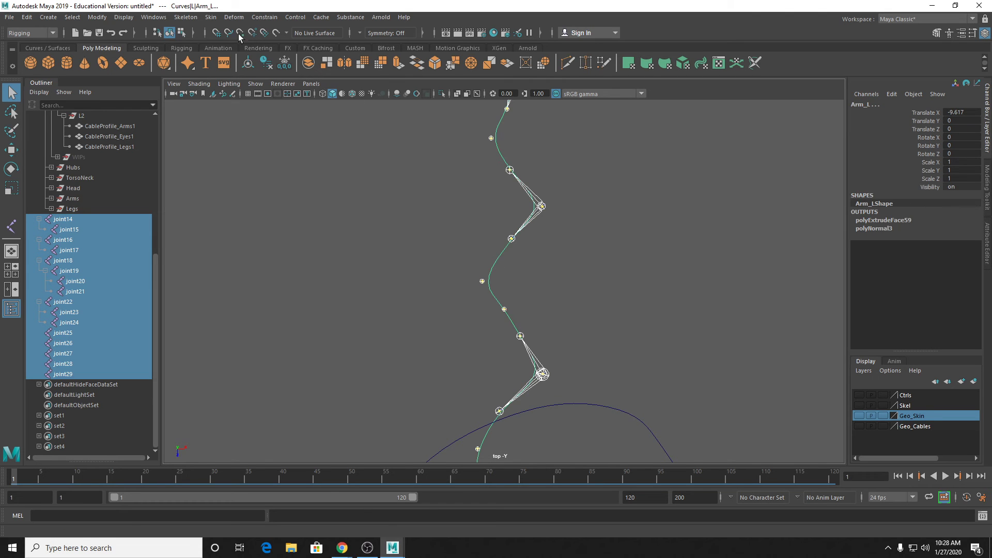
pyautogui.click(211, 18)
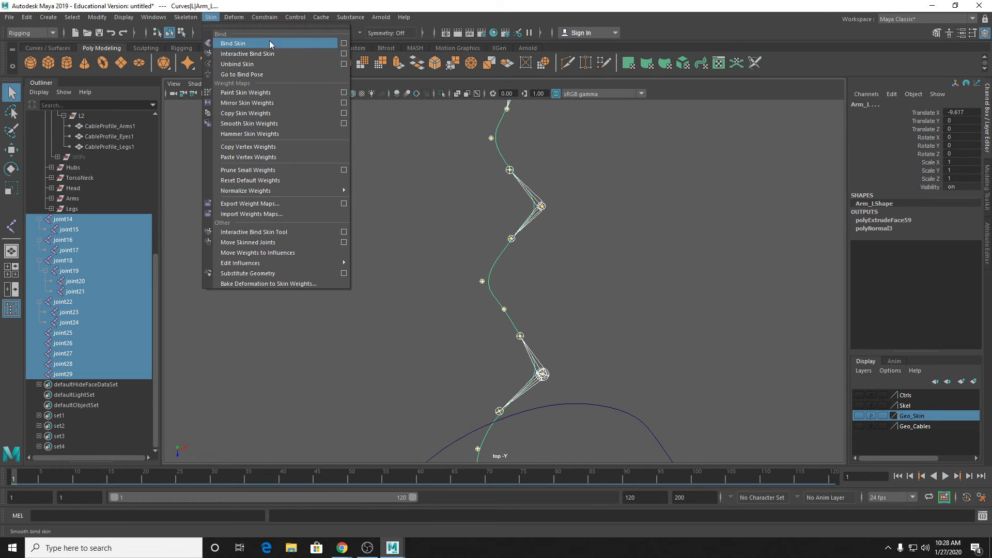
pyautogui.click(344, 44)
pyautogui.moveTo(499, 191); pyautogui.dragTo(331, 89)
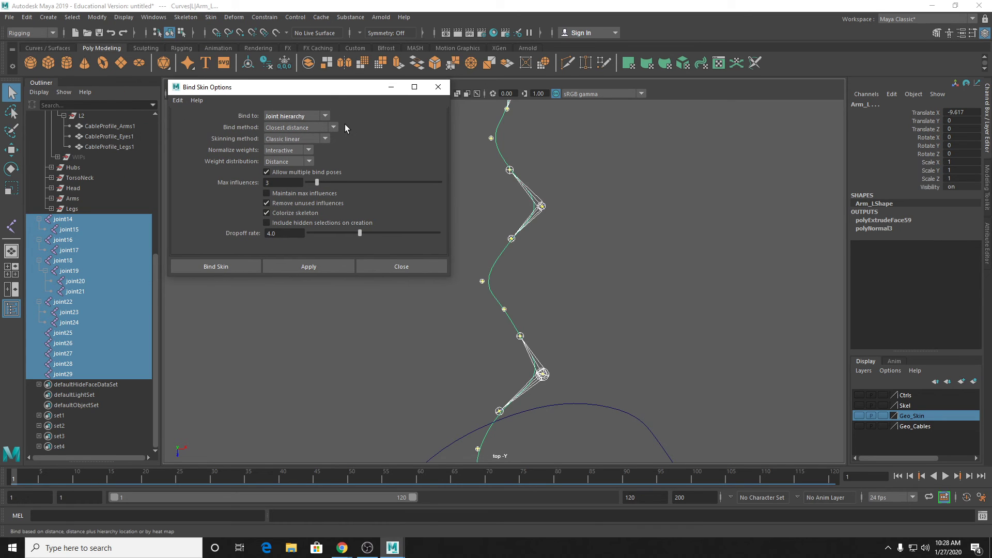
pyautogui.click(302, 117)
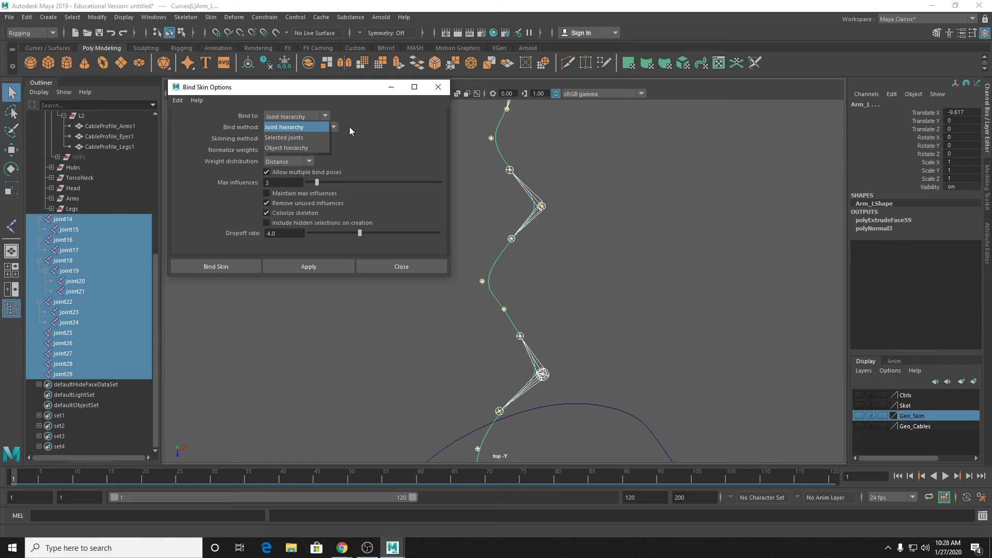
# Step: Bind the arm cable curve to the selected joints, using the Selected joints option and max influences of 1
pyautogui.click(300, 138)
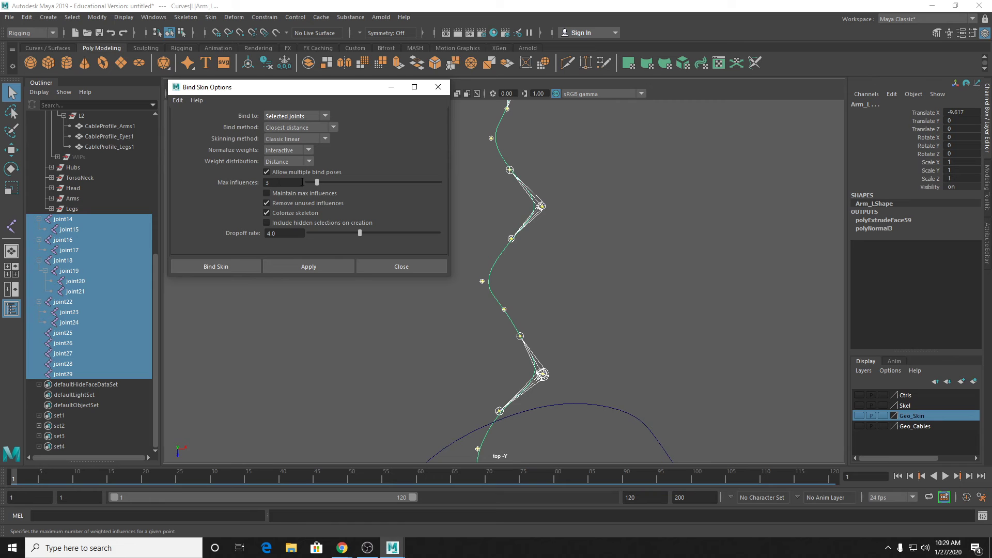
pyautogui.moveTo(317, 183); pyautogui.dragTo(290, 197)
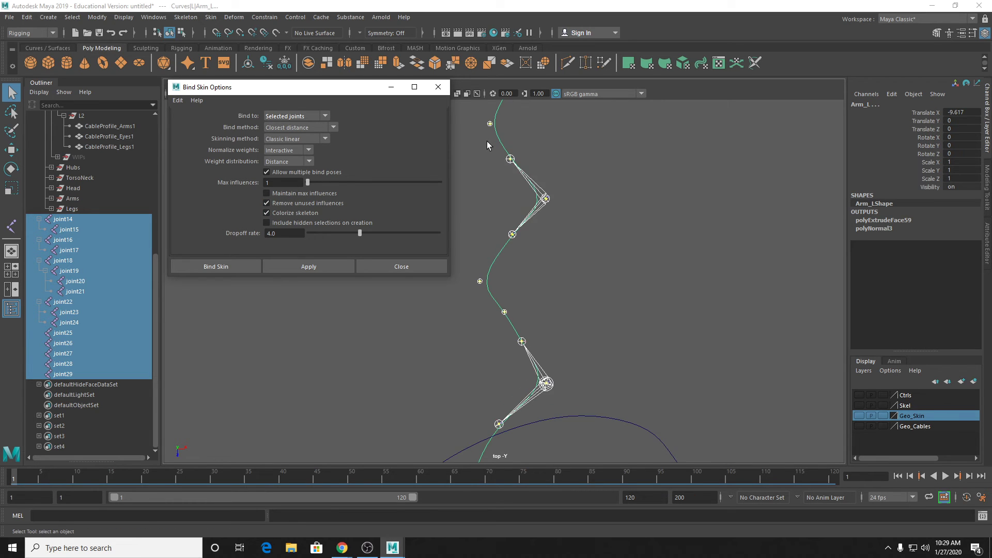
pyautogui.keyDown('alt'); pyautogui.moveTo(509, 193); pyautogui.dragTo(548, 243, button='middle'); pyautogui.keyUp('alt')
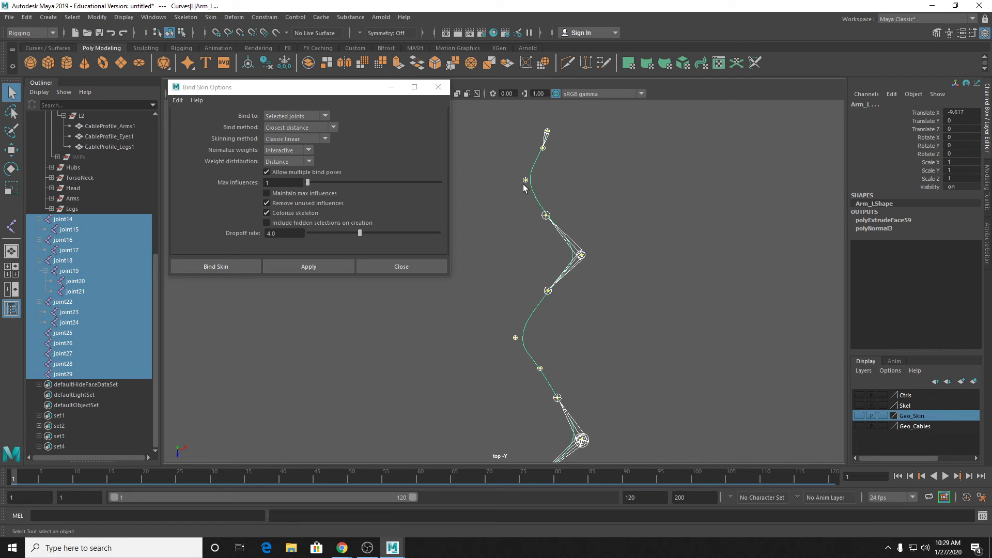
pyautogui.click(329, 266)
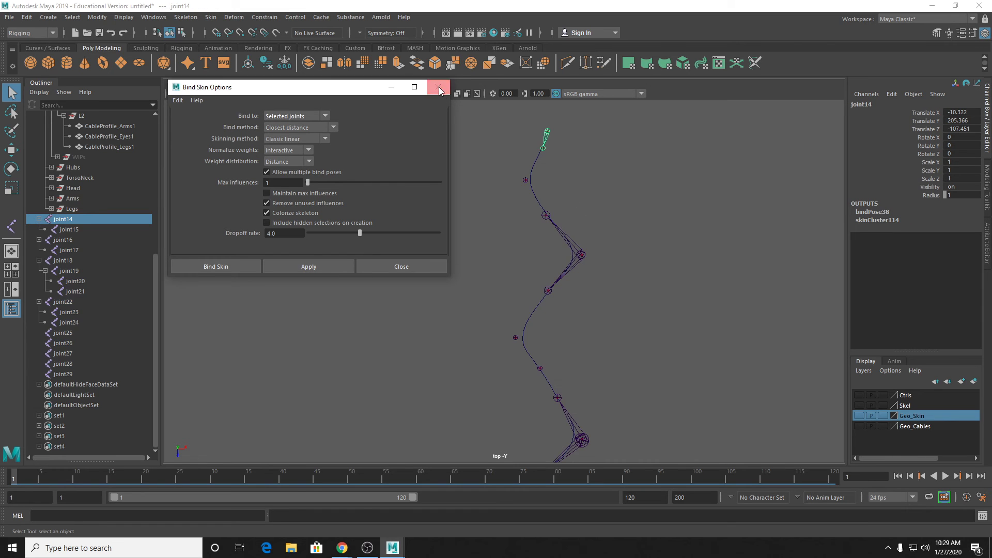
pyautogui.click(439, 88)
# Step: Test the curve's binding by moving joint25 away from the chain, and undo the move
pyautogui.click(526, 180)
pyautogui.press('w')
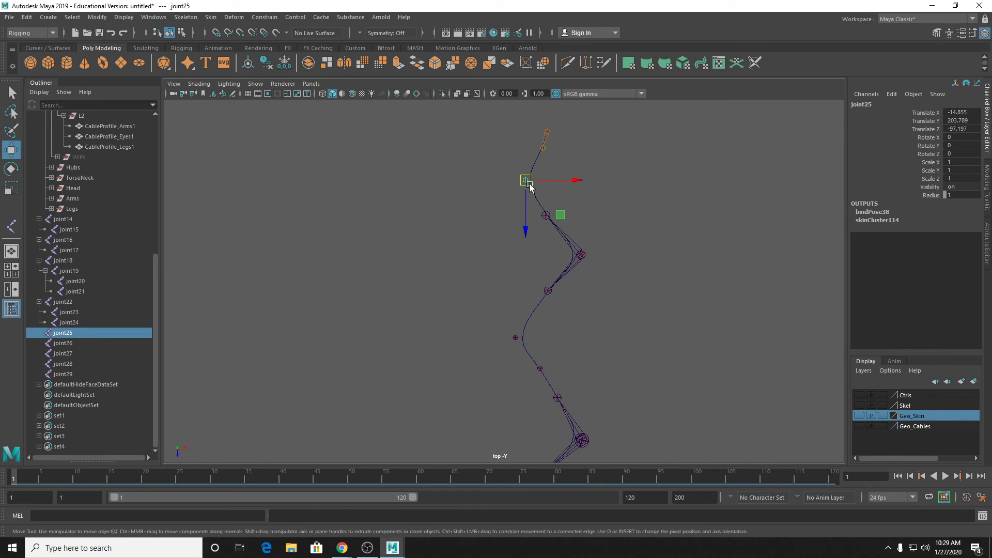
pyautogui.moveTo(526, 180); pyautogui.dragTo(442, 223)
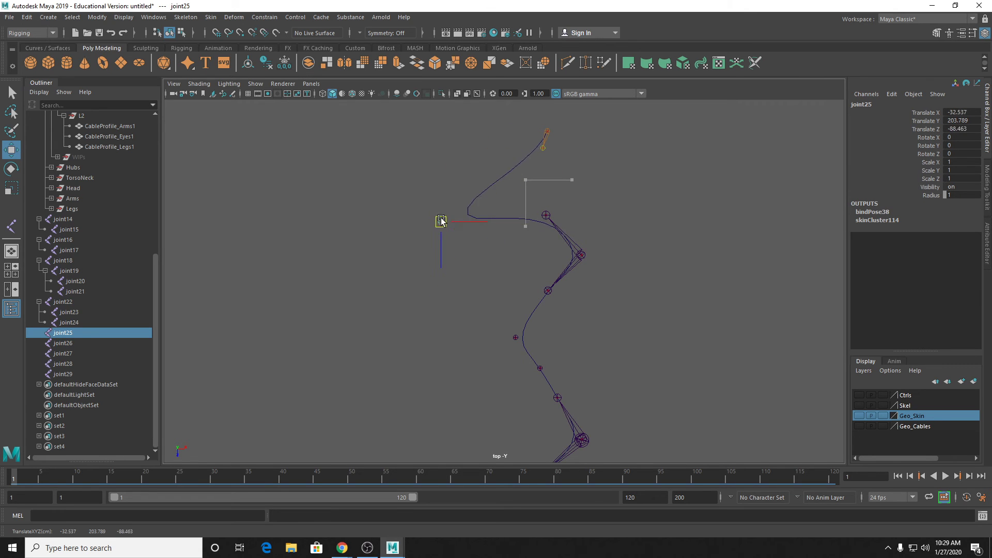
pyautogui.hotkey('ctrl', 'z')
# Step: Test the bend at joint22 by rotating it about its Y axis, undo the rotation and clear the selection
pyautogui.click(579, 254)
pyautogui.press('e')
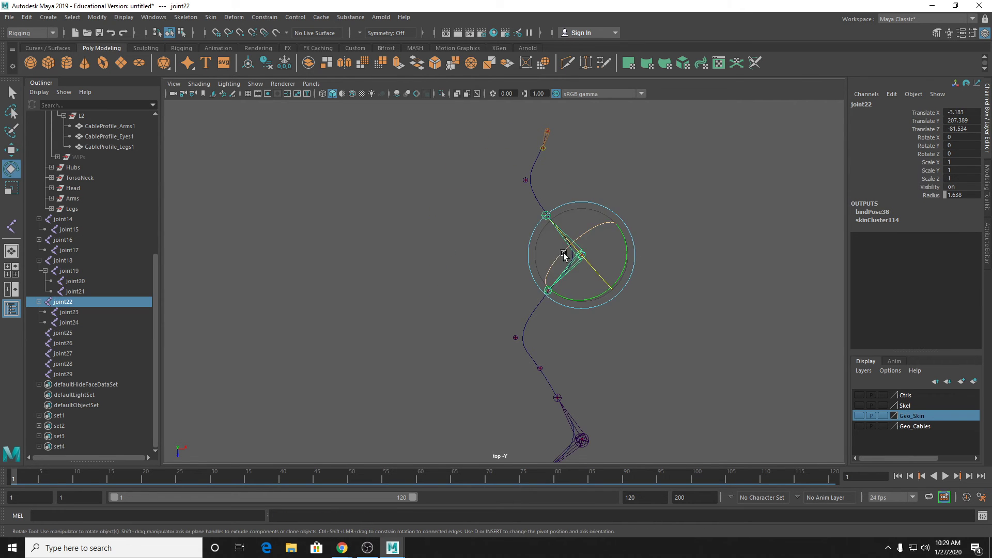
pyautogui.moveTo(571, 294)
pyautogui.mouseDown()
pyautogui.moveTo(551, 279)
pyautogui.moveTo(578, 305)
pyautogui.mouseUp()
pyautogui.hotkey('ctrl', 'z')
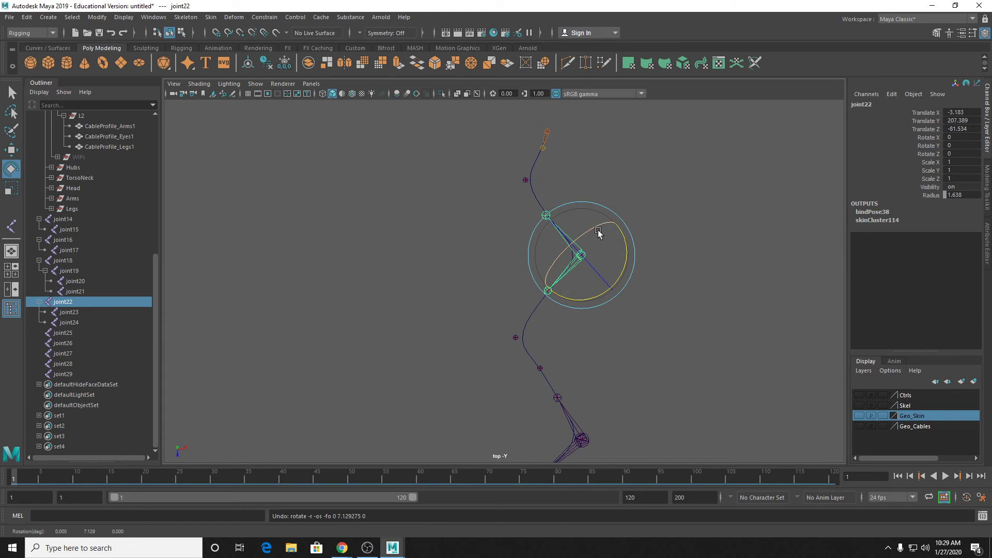
pyautogui.press('q')
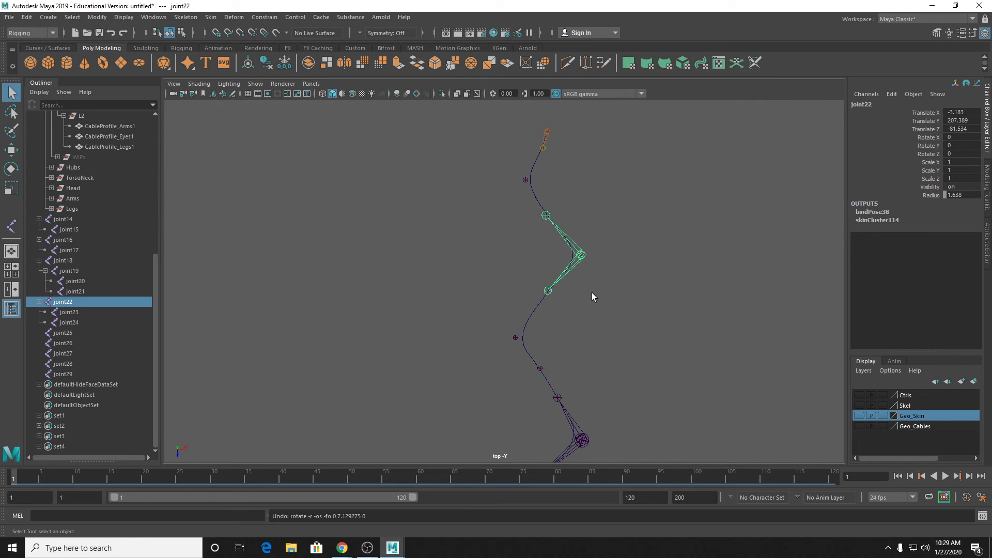
pyautogui.scroll(2, 586, 293)
pyautogui.keyDown('alt'); pyautogui.moveTo(599, 213); pyautogui.dragTo(591, 280, button='middle'); pyautogui.keyUp('alt')
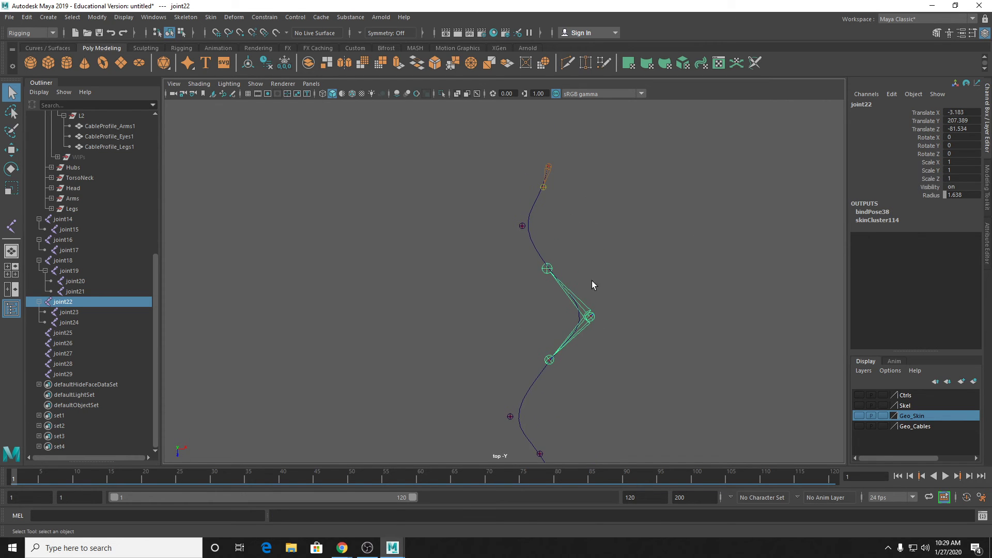
pyautogui.click(606, 257)
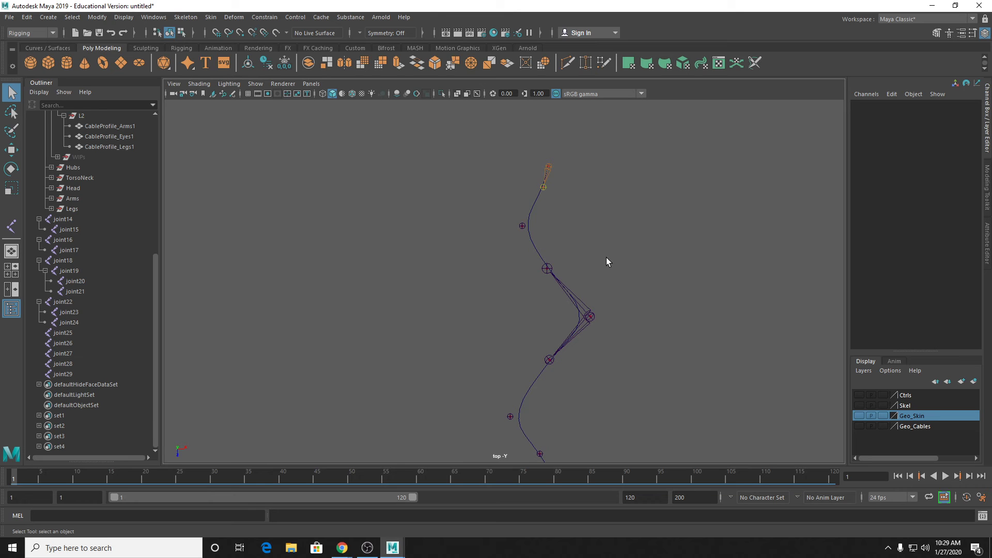
# Step: Save the scene to the Desktop as RobotRig_v12 in Maya Binary format
pyautogui.hotkey('ctrl', 'shift', 's')
pyautogui.click(133, 161)
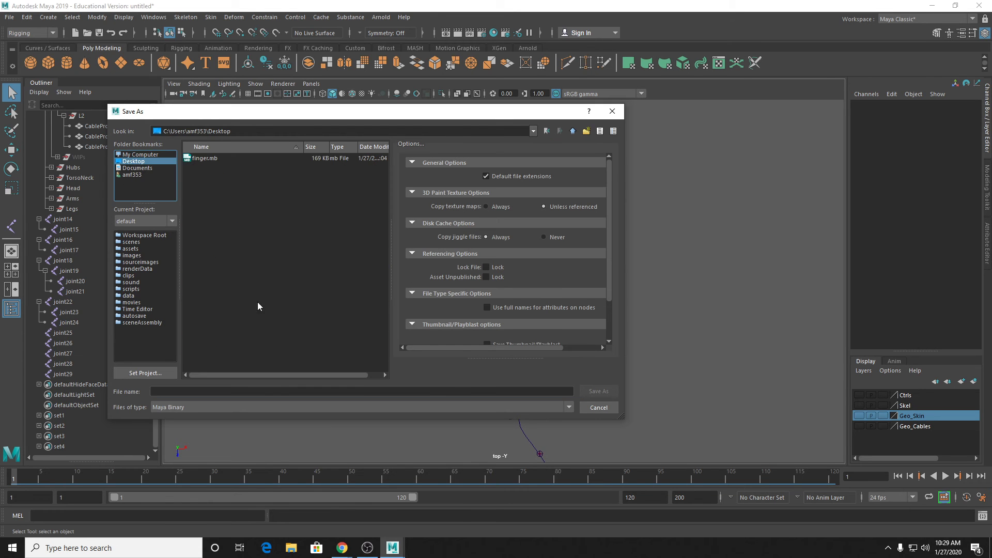
pyautogui.click(178, 391)
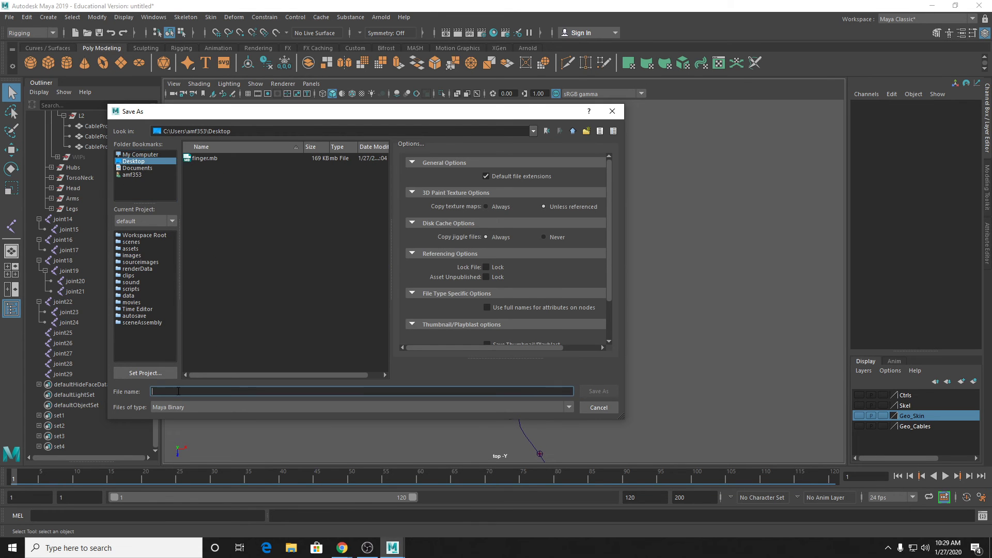
pyautogui.write('Robot')
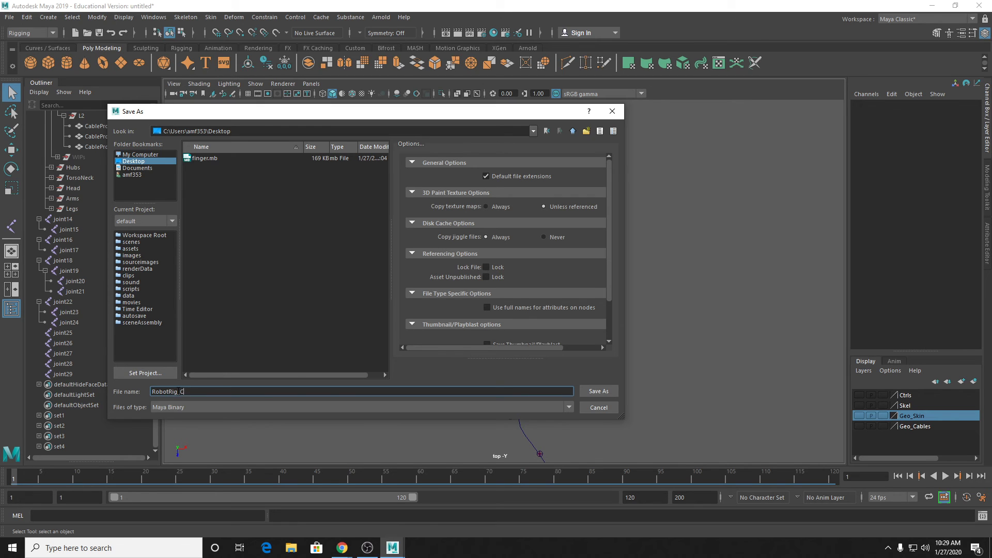
pyautogui.write('Rig_v12')
pyautogui.press('Return')
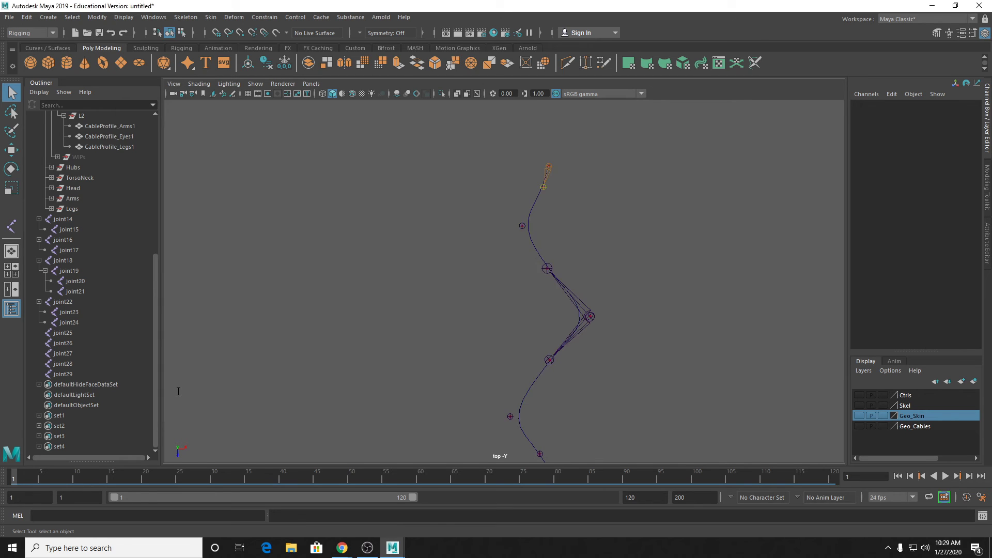
pyautogui.press('Return')
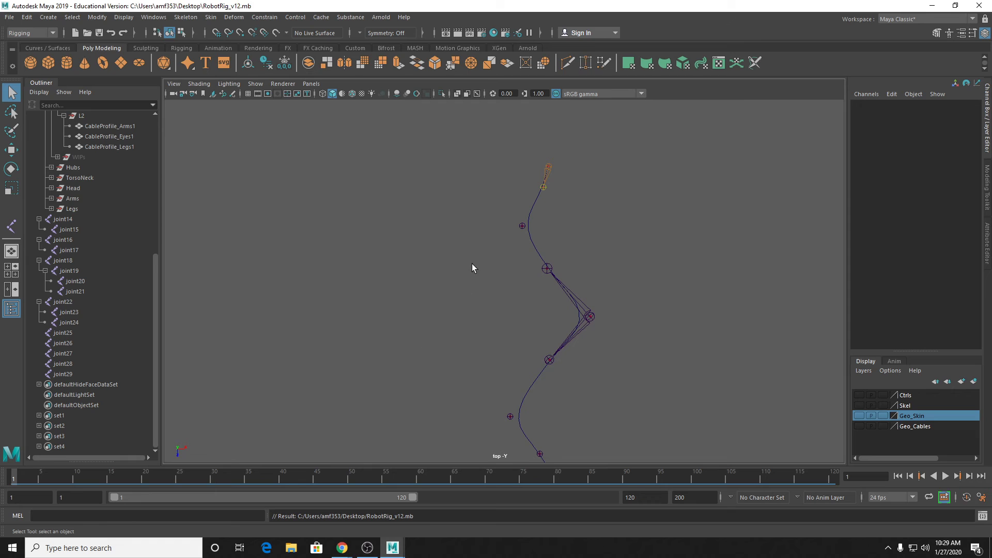
# Step: Create a NURBS circle and snap it onto joint14 at the end of the arm cable curve
pyautogui.keyDown('alt'); pyautogui.moveTo(482, 228); pyautogui.dragTo(430, 284, button='middle'); pyautogui.keyUp('alt')
pyautogui.scroll(4, 508, 250)
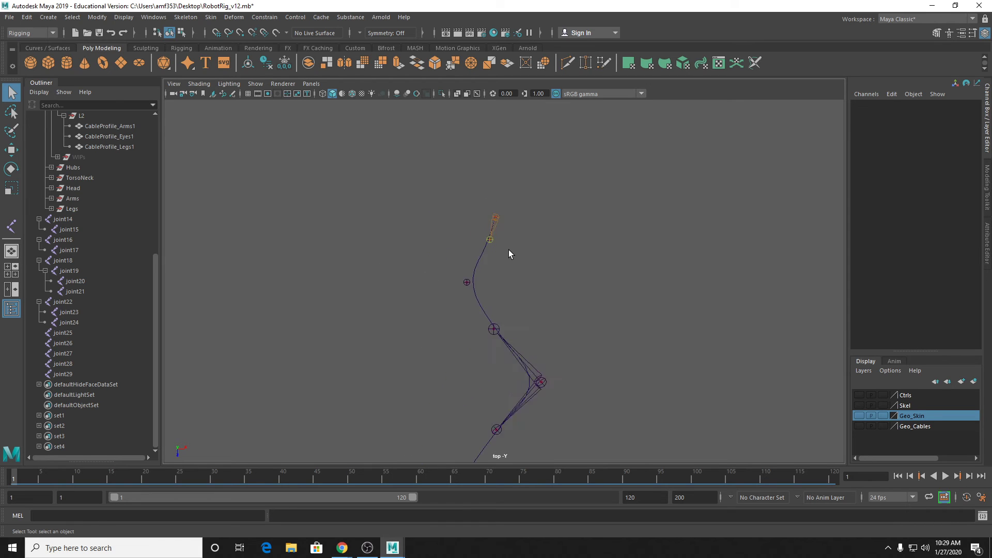
pyautogui.keyDown('alt'); pyautogui.moveTo(504, 248); pyautogui.dragTo(562, 228, button='middle'); pyautogui.keyUp('alt')
pyautogui.click(48, 48)
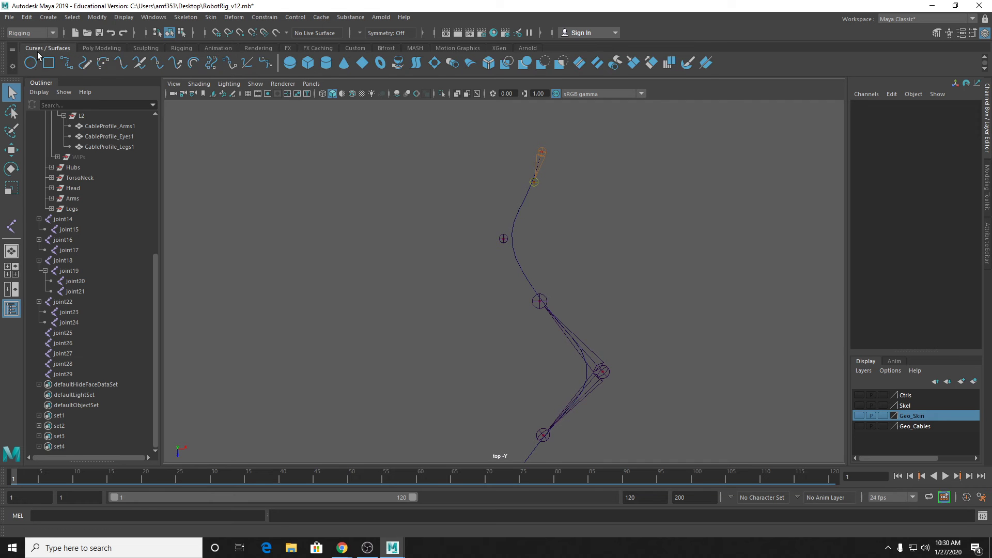
pyautogui.click(31, 62)
pyautogui.scroll(-6, 573, 311)
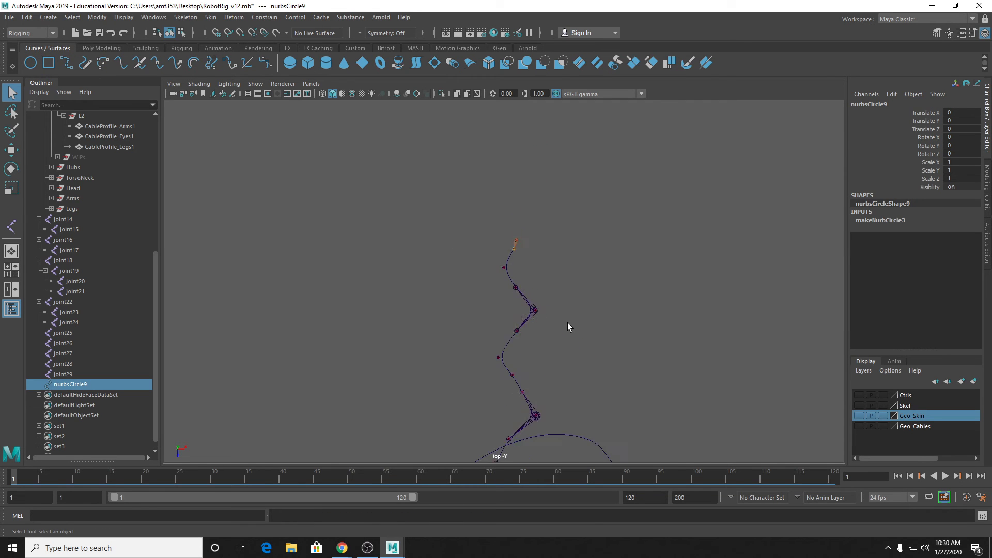
pyautogui.press('w')
pyautogui.moveTo(530, 418); pyautogui.dragTo(720, 283)
# Step: Scale the circle around joint14 uniformly to about 2.79
pyautogui.press('f')
pyautogui.press('r')
pyautogui.scroll(-8, 557, 257)
pyautogui.scroll(1, 555, 259)
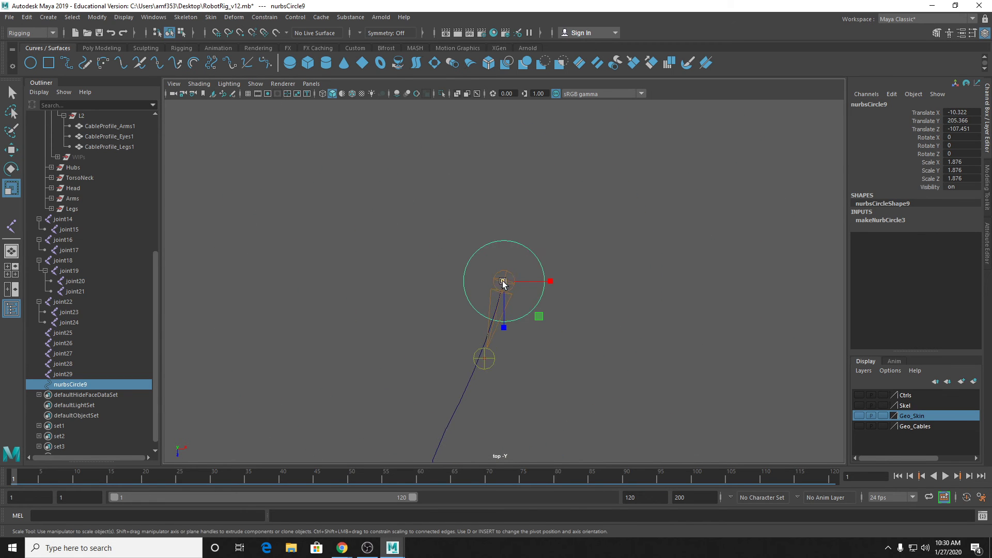
pyautogui.moveTo(503, 283); pyautogui.dragTo(533, 284)
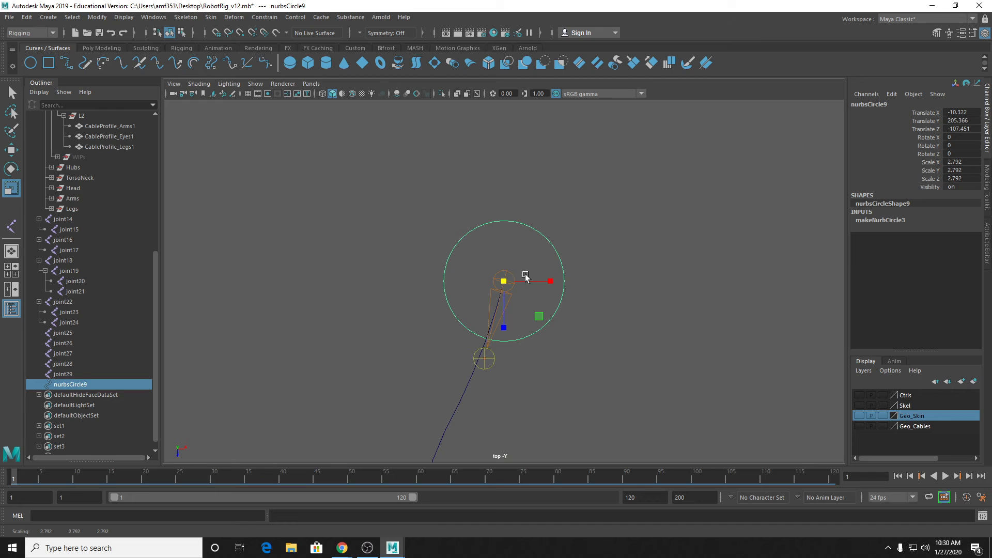
# Step: Snap the circle onto joint15, the child of joint14
pyautogui.press('w')
pyautogui.press('v')
pyautogui.moveTo(504, 283); pyautogui.dragTo(490, 343)
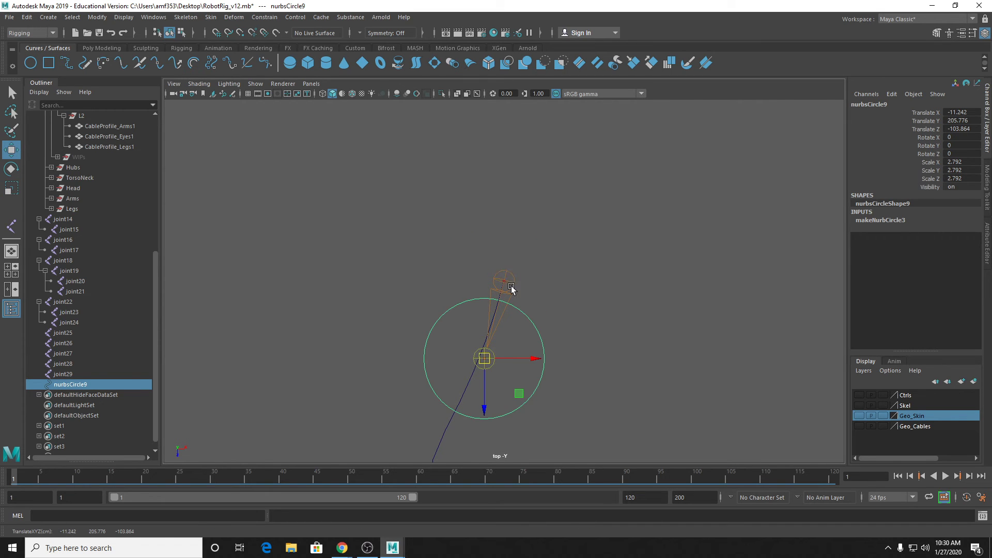
# Step: Snap only the circle's pivot point to joint14, keeping the circle itself around joint15
pyautogui.keyDown('alt'); pyautogui.moveTo(535, 271); pyautogui.dragTo(576, 244, button='middle'); pyautogui.keyUp('alt')
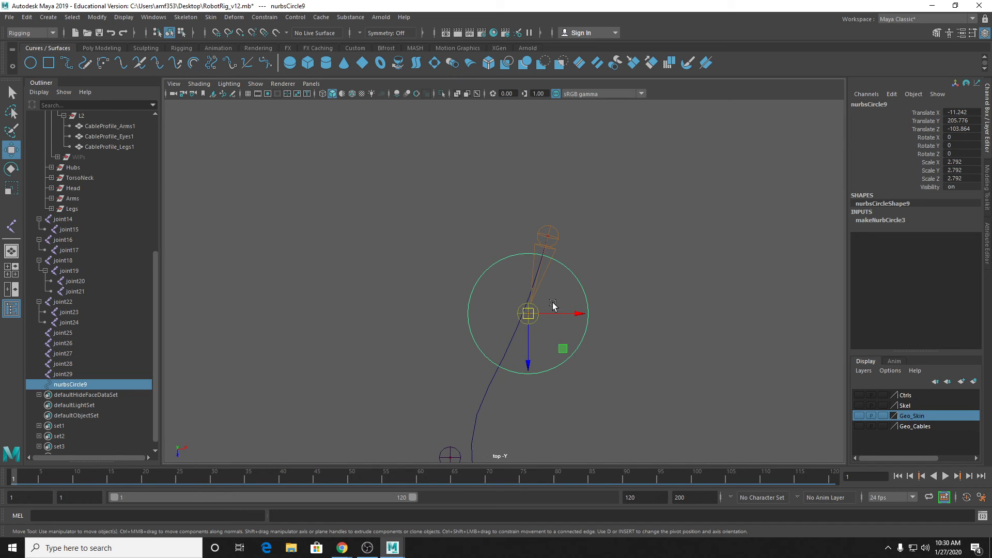
pyautogui.press('v')
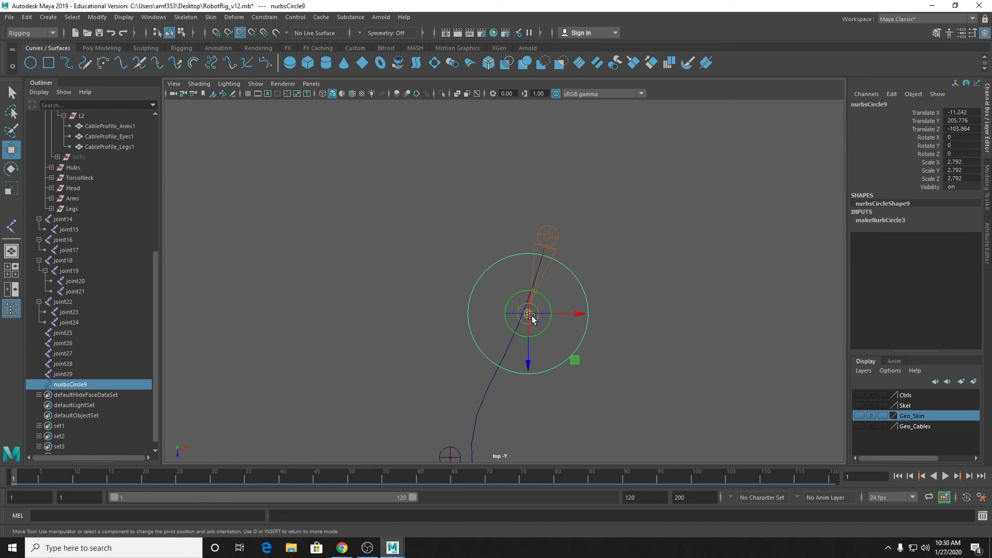
pyautogui.moveTo(529, 313); pyautogui.dragTo(552, 255)
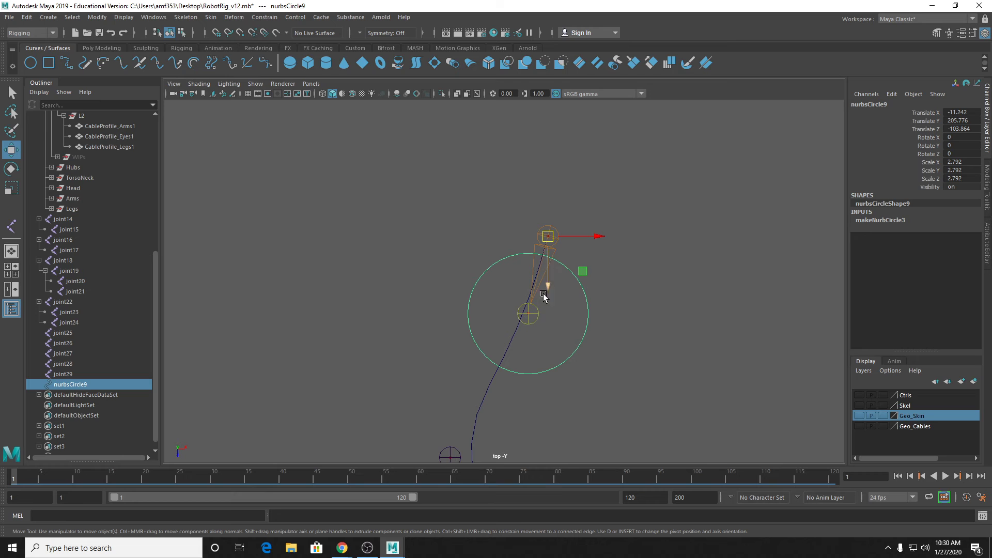
# Step: Test how joint14 bends the cable end by rotating it about its Y axis, and undo the rotations
pyautogui.click(539, 315)
pyautogui.press('e')
pyautogui.moveTo(558, 290)
pyautogui.mouseDown()
pyautogui.moveTo(580, 343)
pyautogui.moveTo(558, 326)
pyautogui.moveTo(523, 327)
pyautogui.moveTo(550, 326)
pyautogui.moveTo(558, 291)
pyautogui.moveTo(594, 272)
pyautogui.moveTo(571, 279)
pyautogui.mouseUp()
pyautogui.hotkey('ctrl', 'z')
pyautogui.click(552, 246)
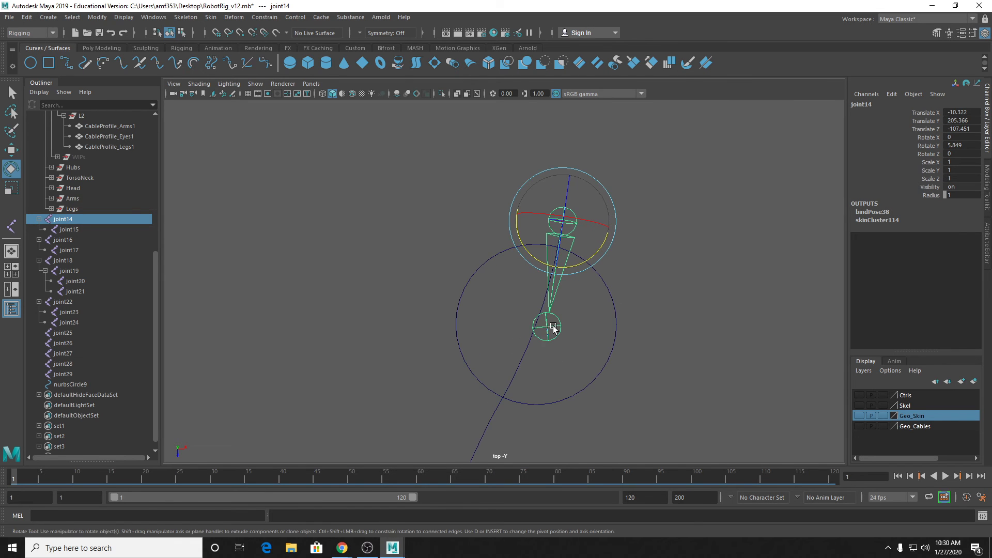
pyautogui.scroll(2, 550, 322)
pyautogui.hotkey('ctrl', 'z')
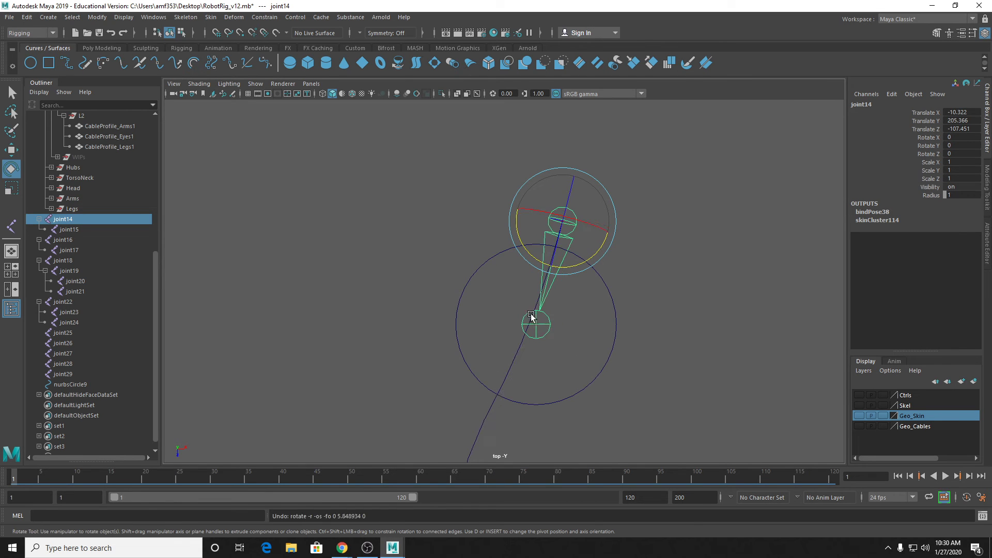
pyautogui.moveTo(576, 265)
pyautogui.mouseDown()
pyautogui.moveTo(626, 197)
pyautogui.moveTo(583, 262)
pyautogui.mouseUp()
pyautogui.hotkey('ctrl', 'z')
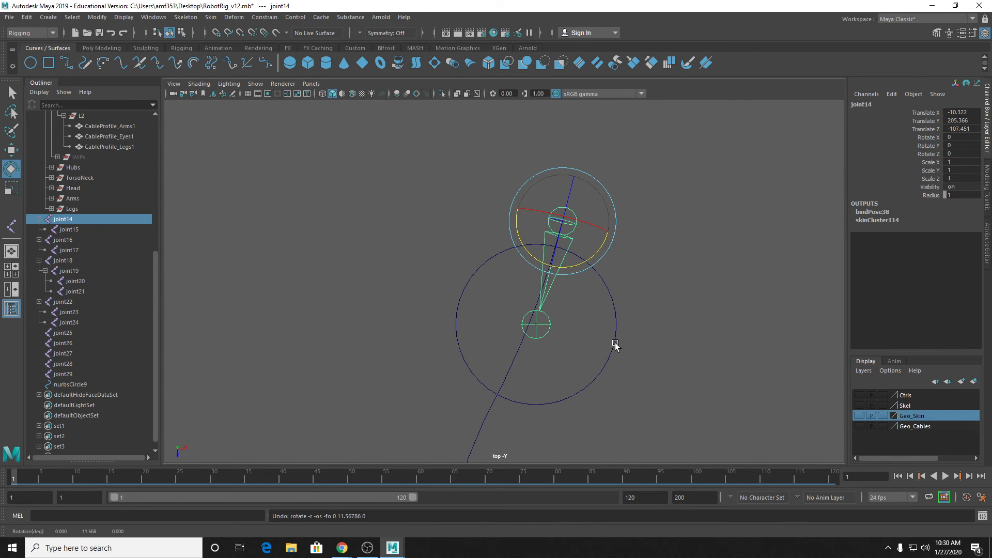
pyautogui.press('q')
# Step: Select the cable-end control circle and open the Object Display attributes of its shape node
pyautogui.scroll(-3, 602, 280)
pyautogui.click(561, 350)
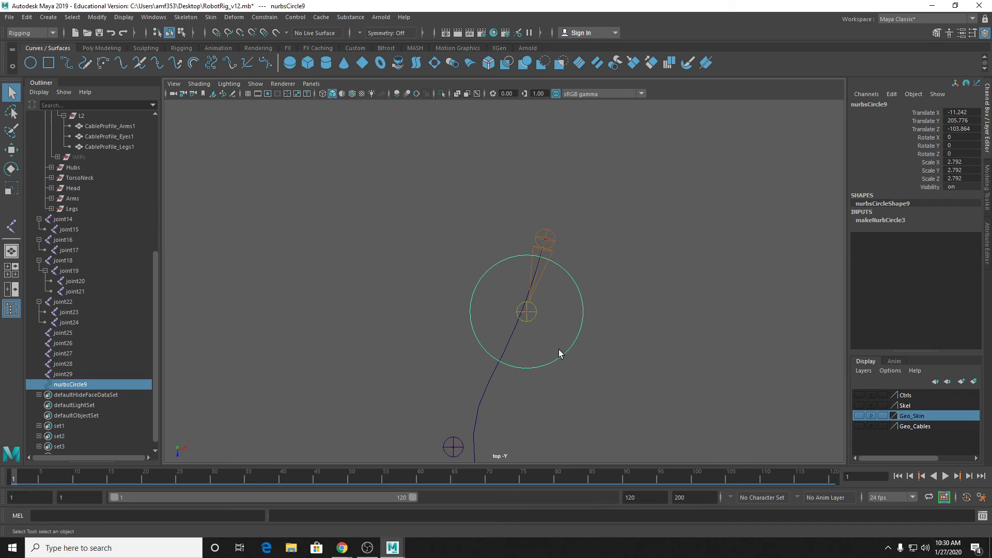
pyautogui.press('w')
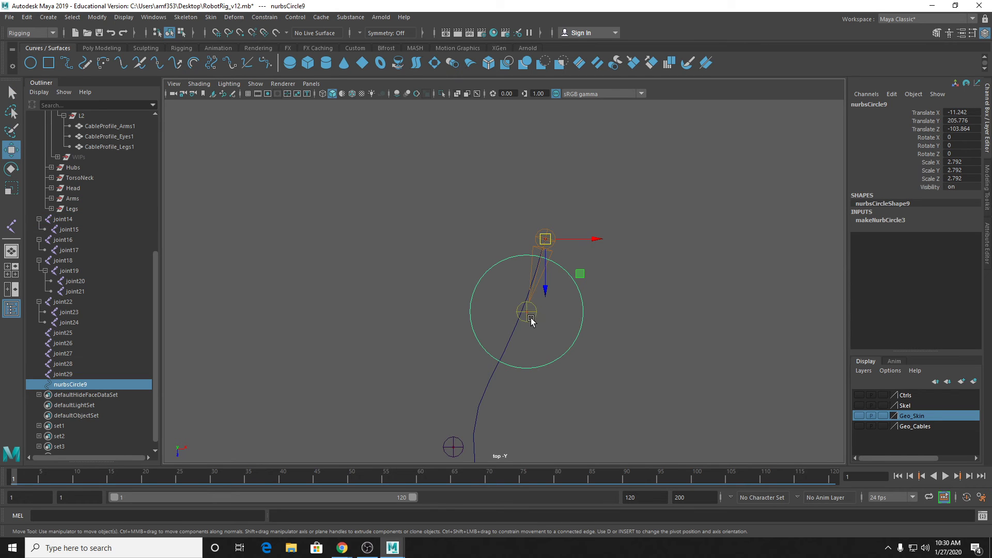
pyautogui.click(545, 239)
pyautogui.keyDown('alt'); pyautogui.moveTo(559, 327); pyautogui.dragTo(510, 281, button='middle'); pyautogui.keyUp('alt')
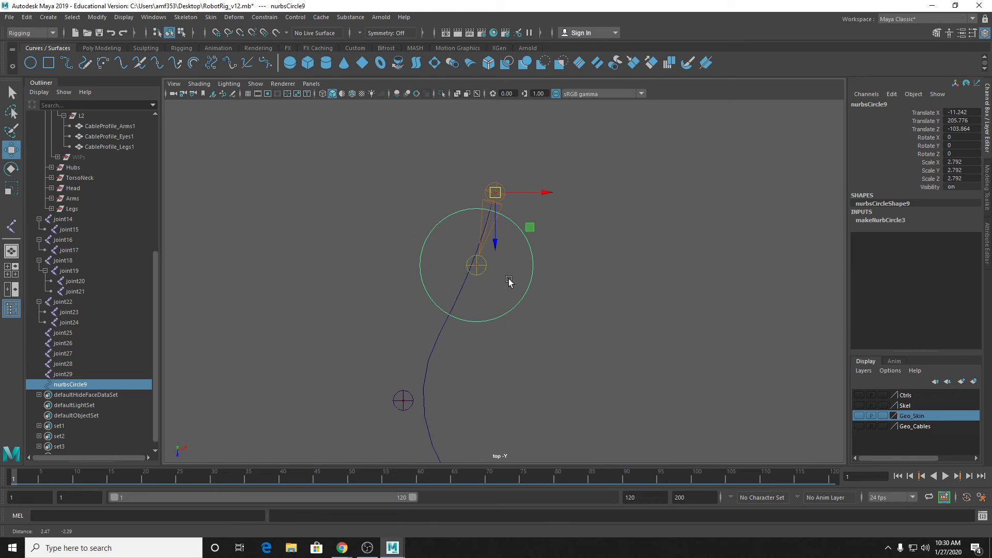
pyautogui.click(983, 238)
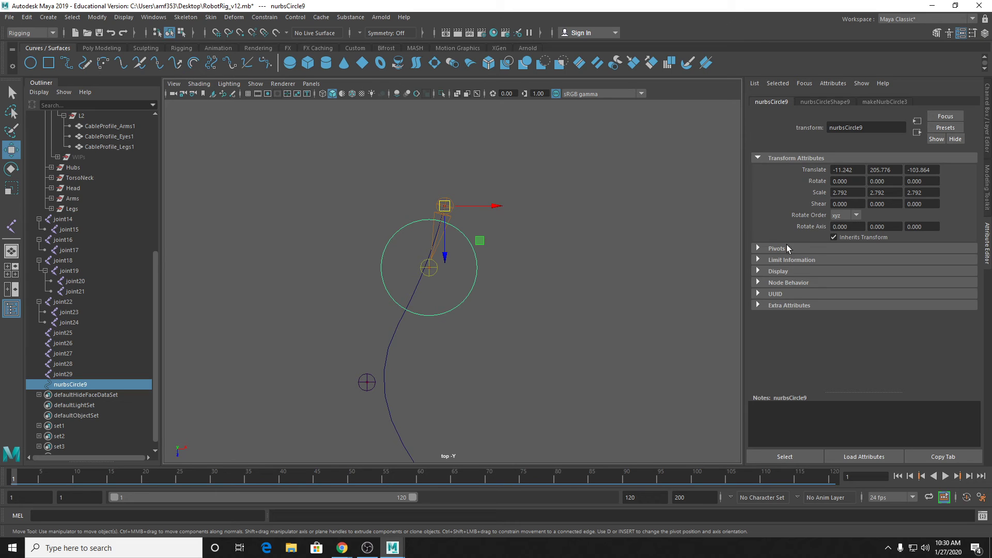
pyautogui.click(815, 103)
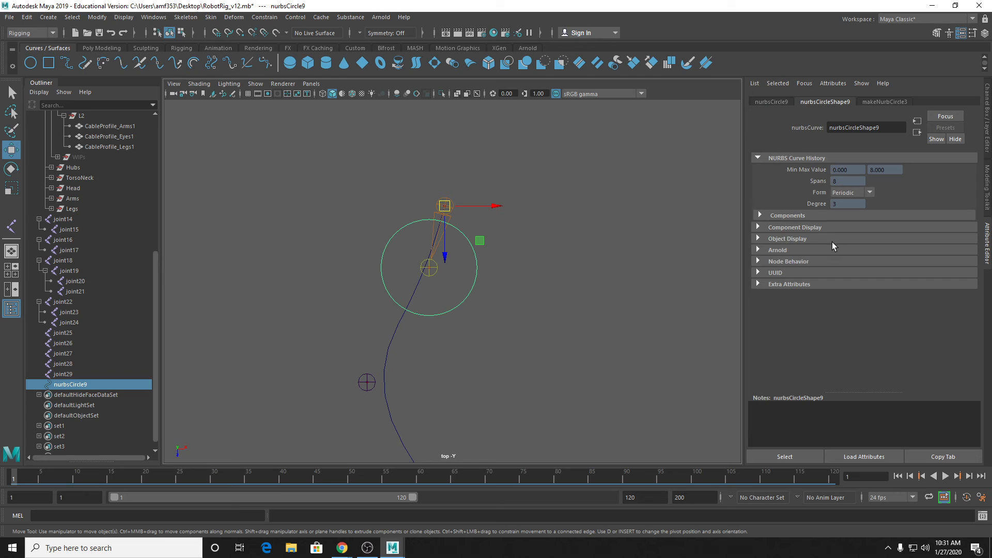
pyautogui.click(784, 228)
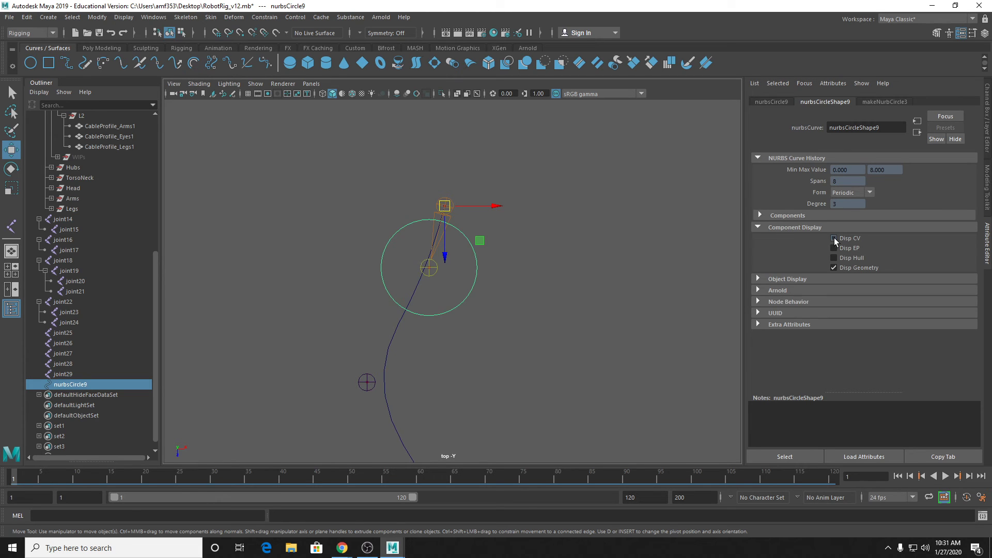
pyautogui.click(780, 279)
pyautogui.scroll(-2, 873, 260)
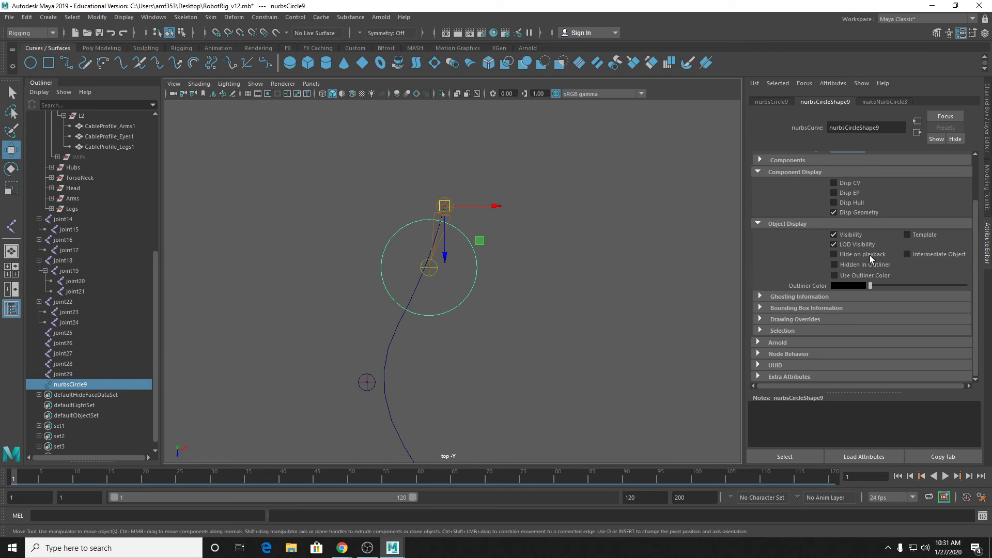
# Step: Enable drawing overrides on the circle's shape and set its index color to red
pyautogui.click(790, 319)
pyautogui.scroll(-2, 873, 279)
pyautogui.scroll(-1, 872, 274)
pyautogui.click(845, 231)
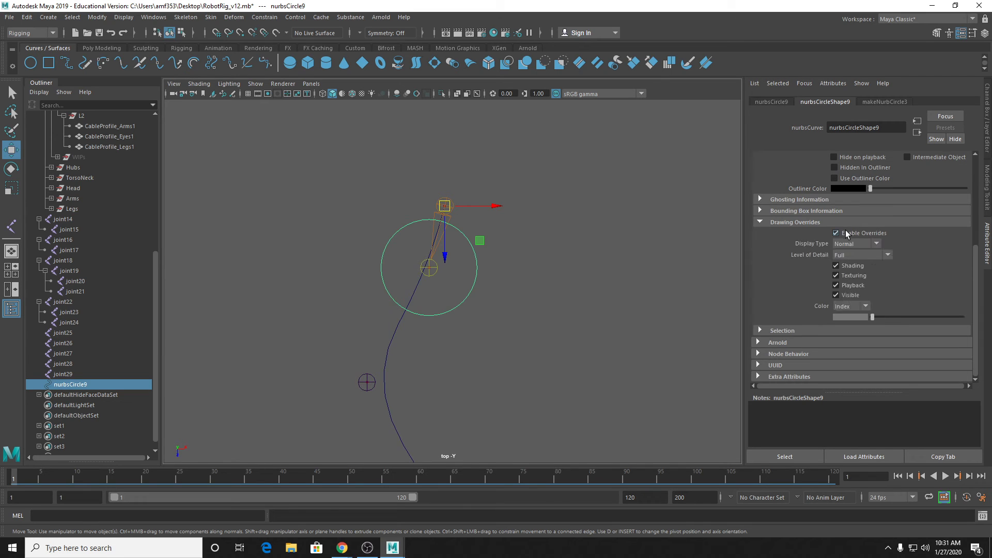
pyautogui.moveTo(878, 318); pyautogui.dragTo(908, 318)
pyautogui.click(591, 286)
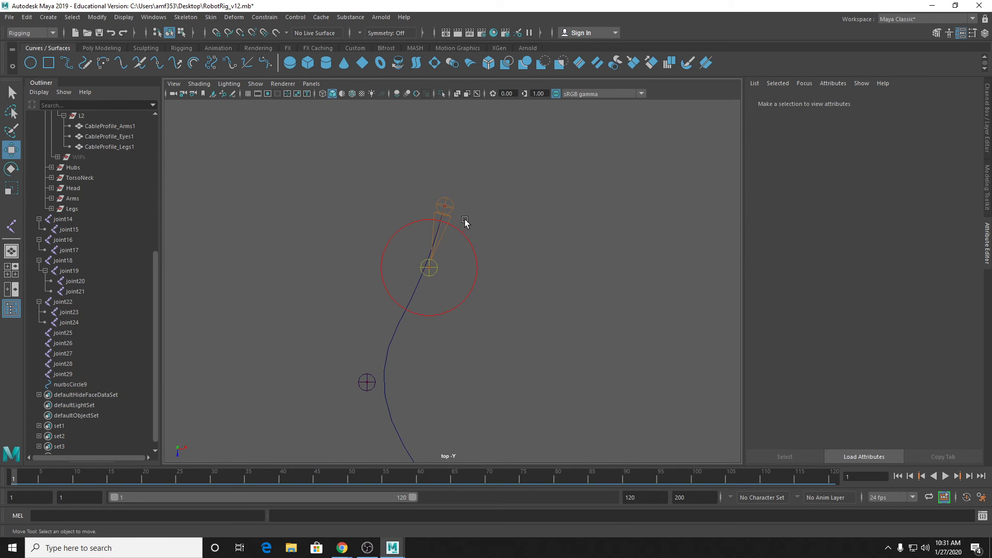
pyautogui.click(472, 270)
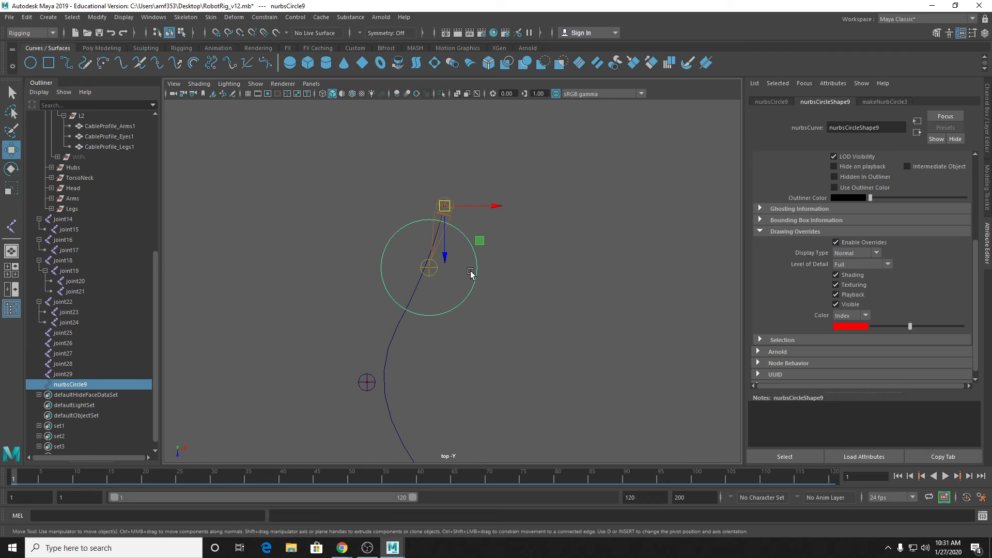
pyautogui.click(519, 270)
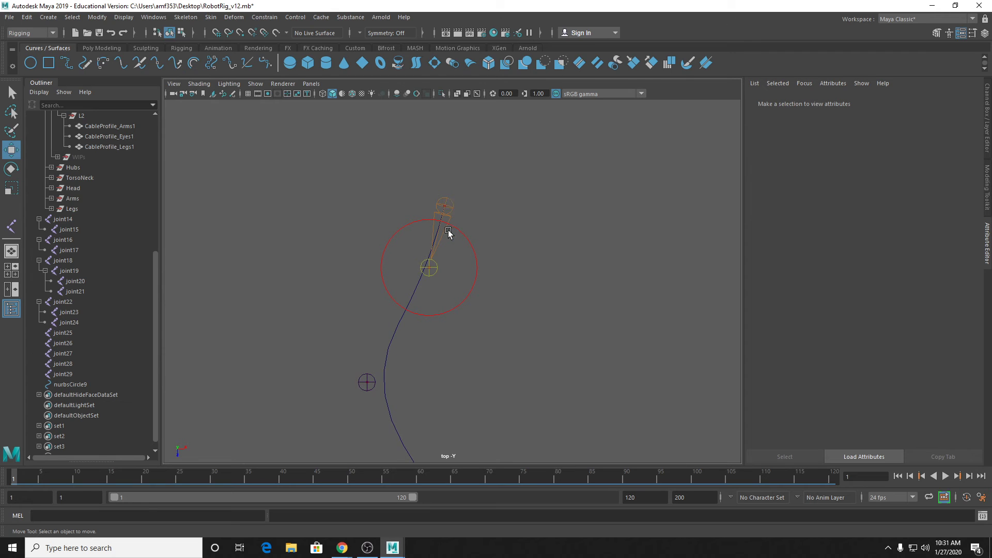
# Step: Duplicate the red circle and snap the copy by its offset pivot to the bend joint nearest the cable end
pyautogui.moveTo(458, 242); pyautogui.dragTo(488, 254)
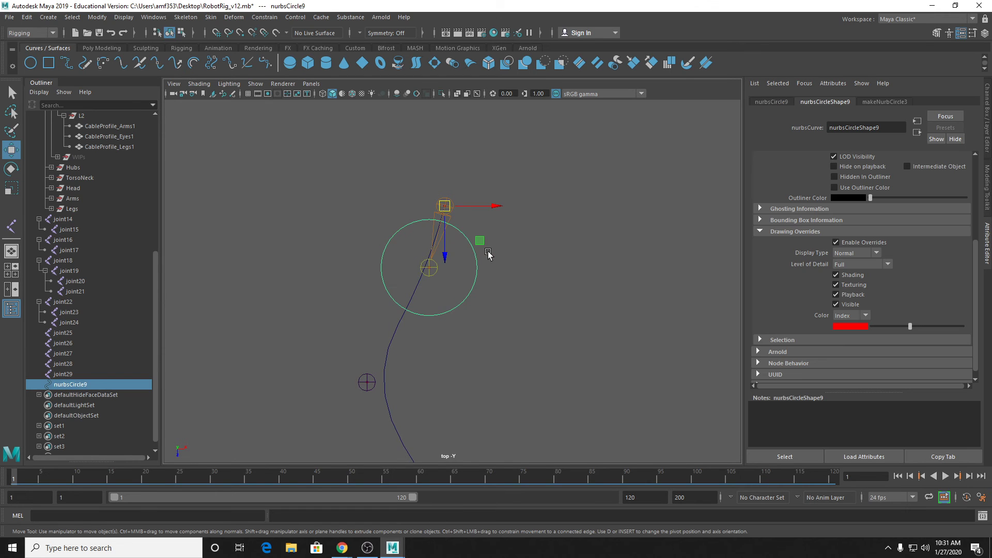
pyautogui.scroll(-3, 481, 261)
pyautogui.keyDown('alt'); pyautogui.moveTo(490, 325); pyautogui.dragTo(484, 181, button='middle'); pyautogui.keyUp('alt')
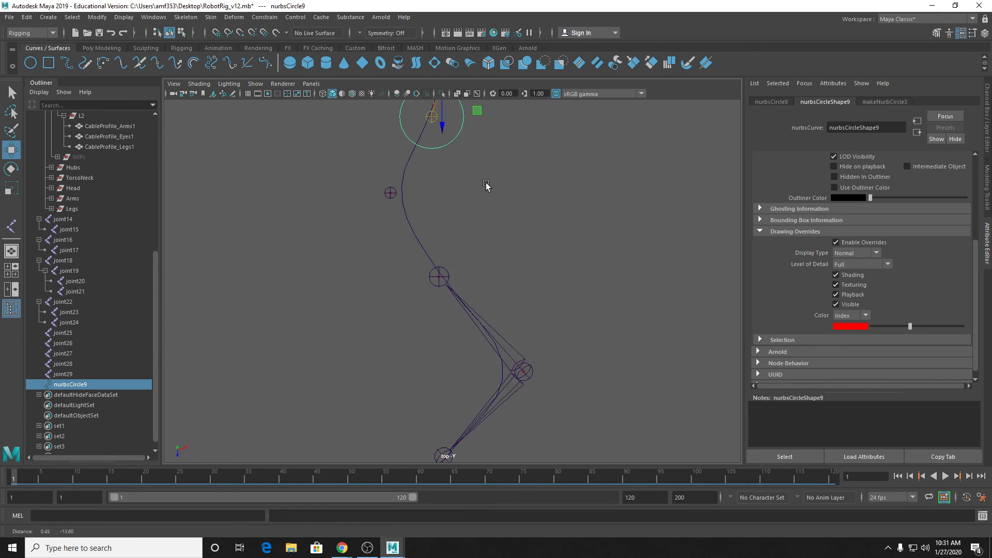
pyautogui.hotkey('ctrl', 'd')
pyautogui.scroll(-2, 470, 162)
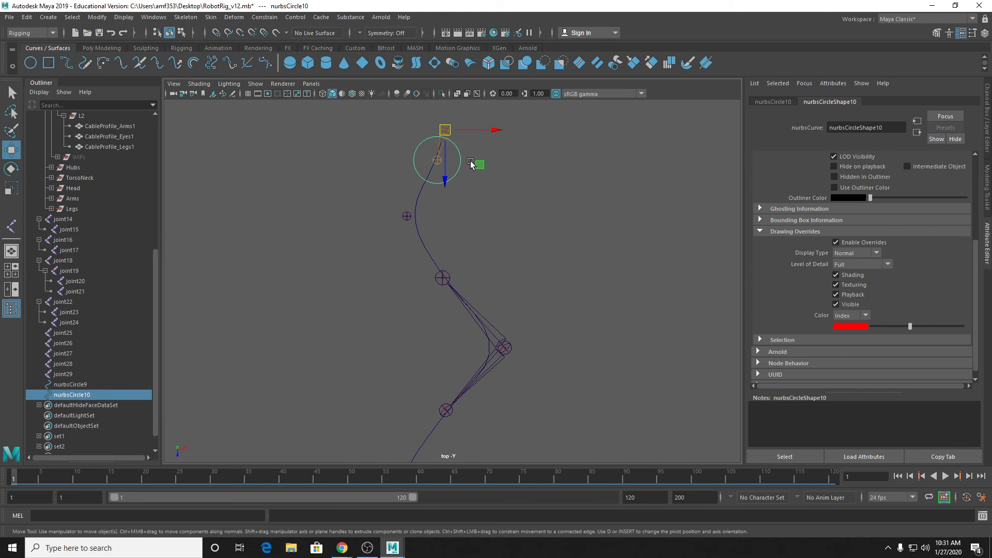
pyautogui.press('v')
pyautogui.moveTo(448, 135); pyautogui.dragTo(514, 334)
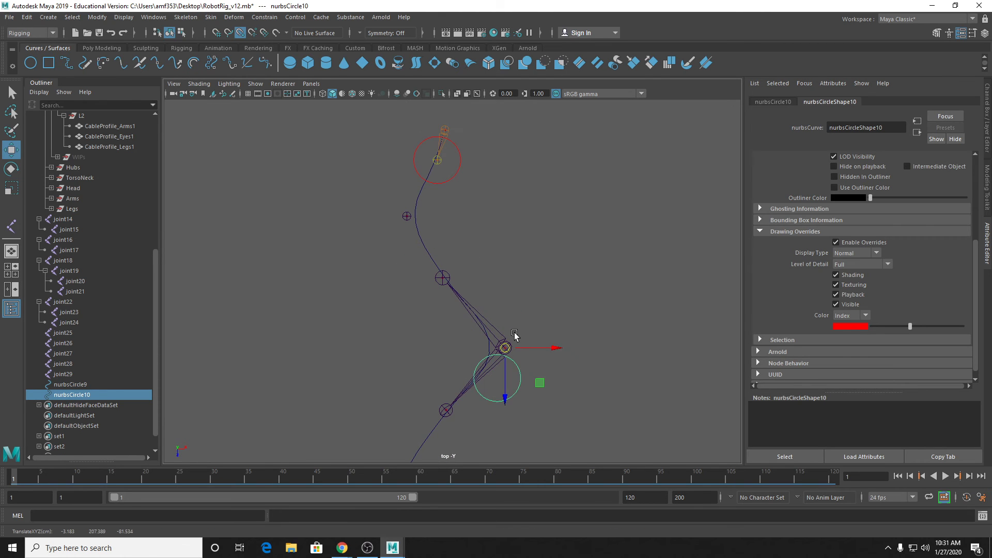
# Step: Center the duplicated circle's pivot and snap the circle onto the first bend joint
pyautogui.click(97, 17)
pyautogui.click(128, 94)
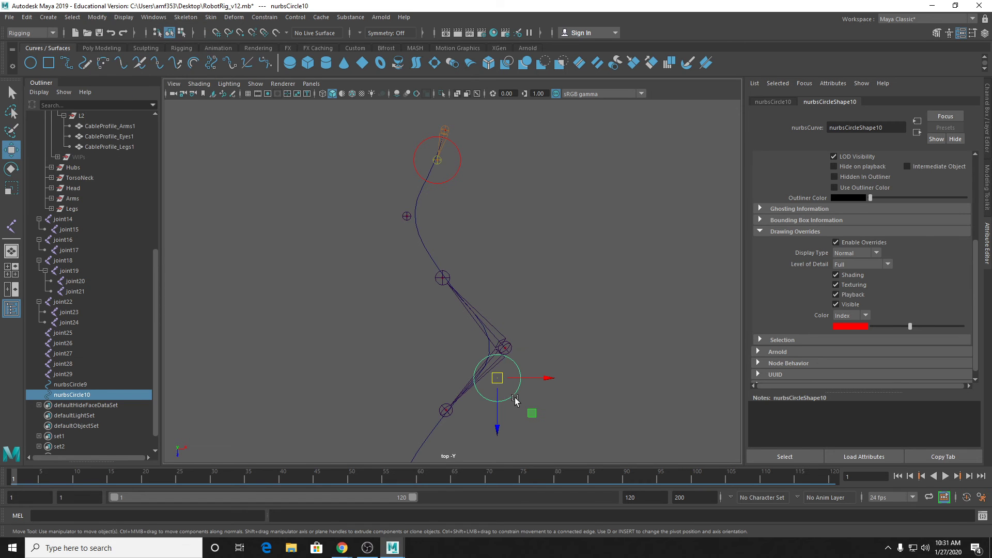
pyautogui.moveTo(498, 380); pyautogui.dragTo(503, 340)
# Step: Duplicate the centered red circle and snap the copy onto the joint at the cable's second bend
pyautogui.scroll(-3, 519, 352)
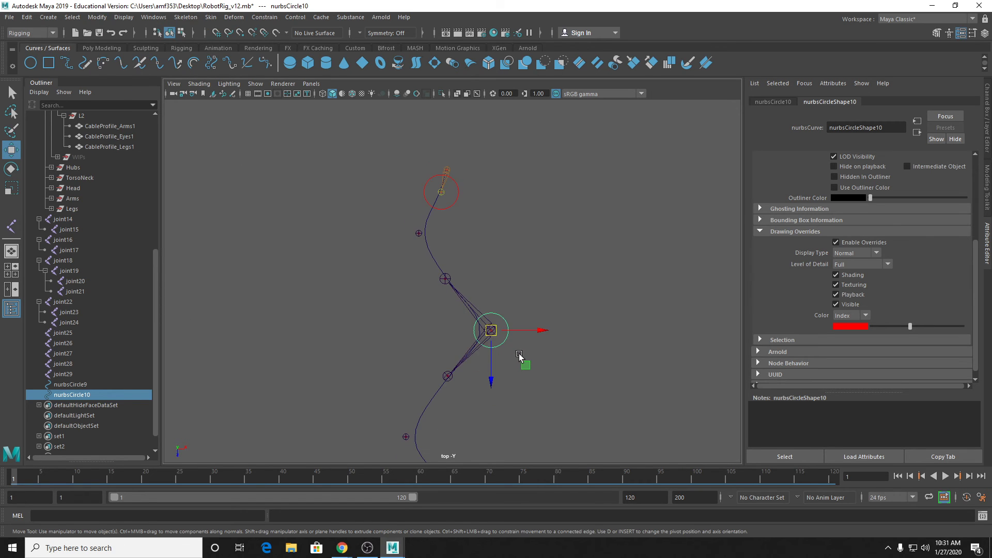
pyautogui.keyDown('alt'); pyautogui.moveTo(522, 343); pyautogui.dragTo(551, 217, button='middle'); pyautogui.keyUp('alt')
pyautogui.hotkey('ctrl', 'd')
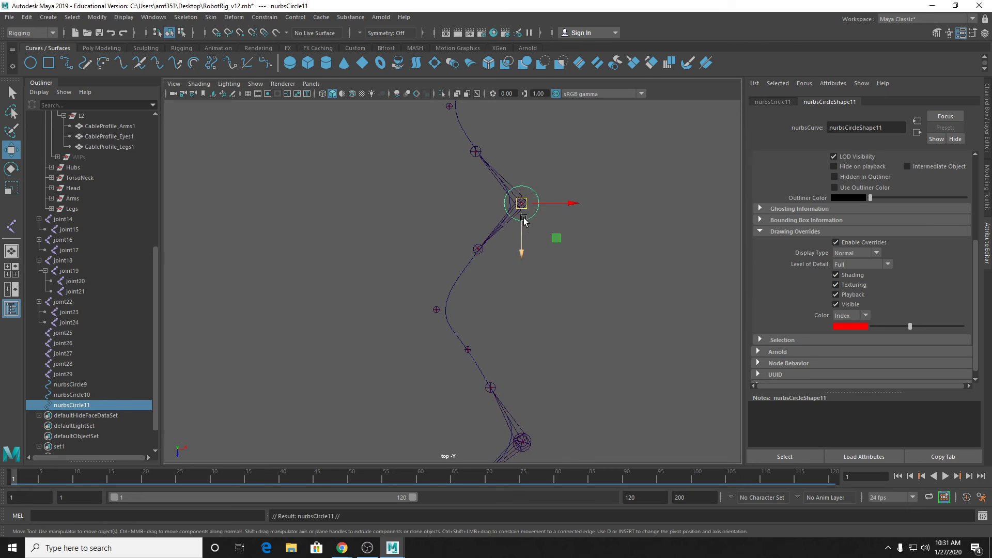
pyautogui.moveTo(521, 239); pyautogui.dragTo(511, 445)
pyautogui.keyDown('alt'); pyautogui.moveTo(565, 396); pyautogui.dragTo(586, 205, button='middle'); pyautogui.keyUp('alt')
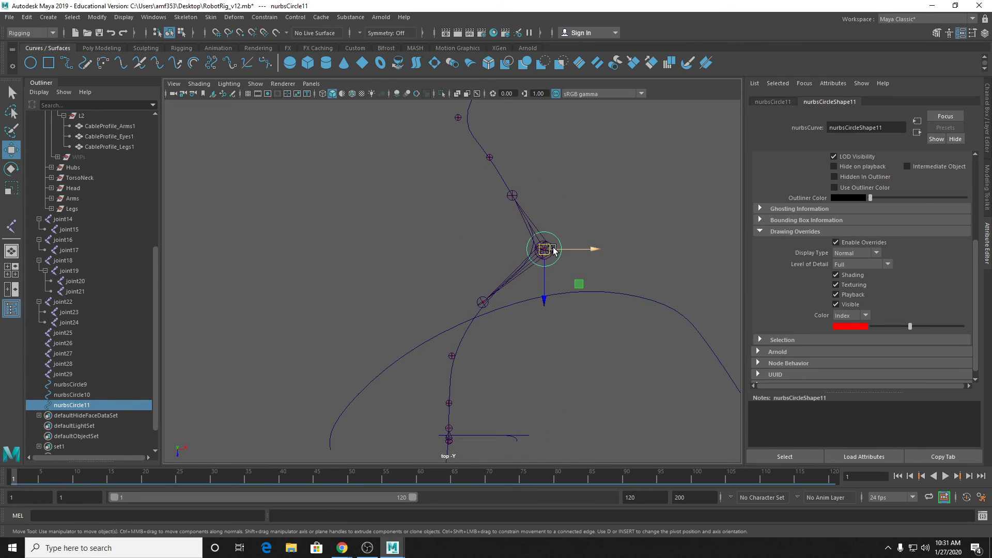
# Step: Duplicate the second bend's circle and snap the copy onto the parent joint of the last pair at the cable's opposite end
pyautogui.hotkey('ctrl', 'd')
pyautogui.moveTo(544, 251); pyautogui.dragTo(456, 441)
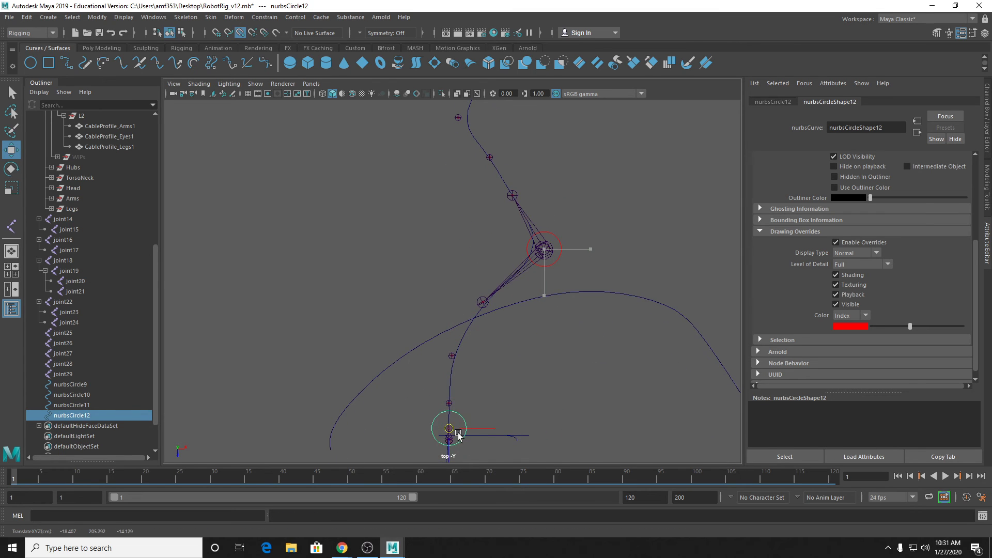
pyautogui.press('f')
# Step: Snap only the new circle's pivot to the cable's last joint, keeping the circle itself around the parent joint
pyautogui.press('q')
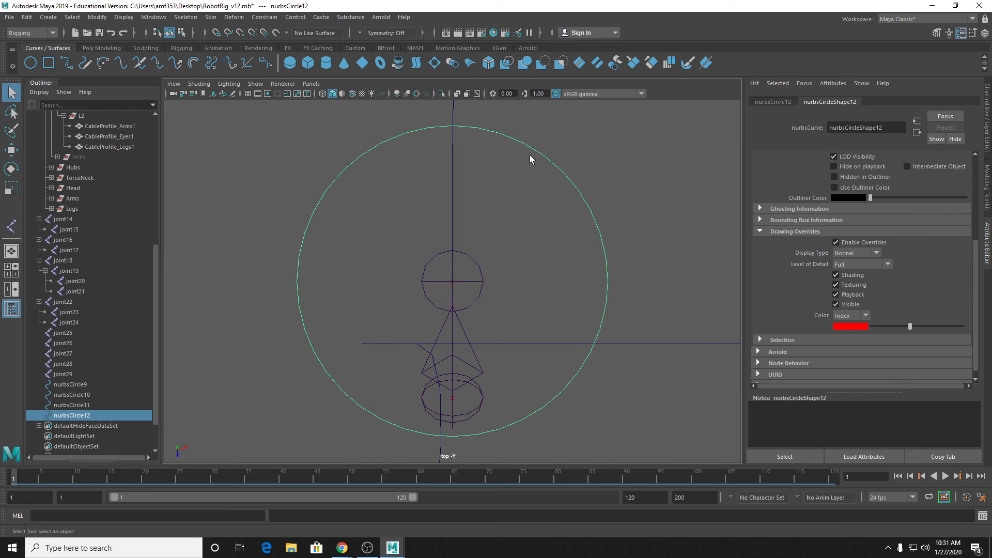
pyautogui.rightClick(532, 148)
pyautogui.moveTo(528, 151); pyautogui.dragTo(467, 165, button='right')
pyautogui.press('w')
pyautogui.scroll(-4, 485, 279)
pyautogui.moveTo(454, 281); pyautogui.dragTo(454, 319)
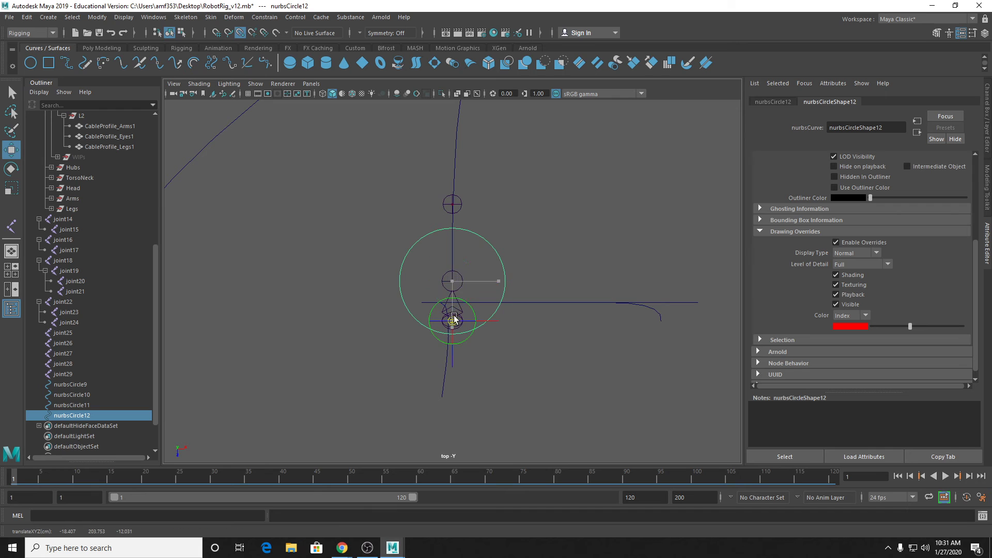
pyautogui.scroll(-3, 495, 264)
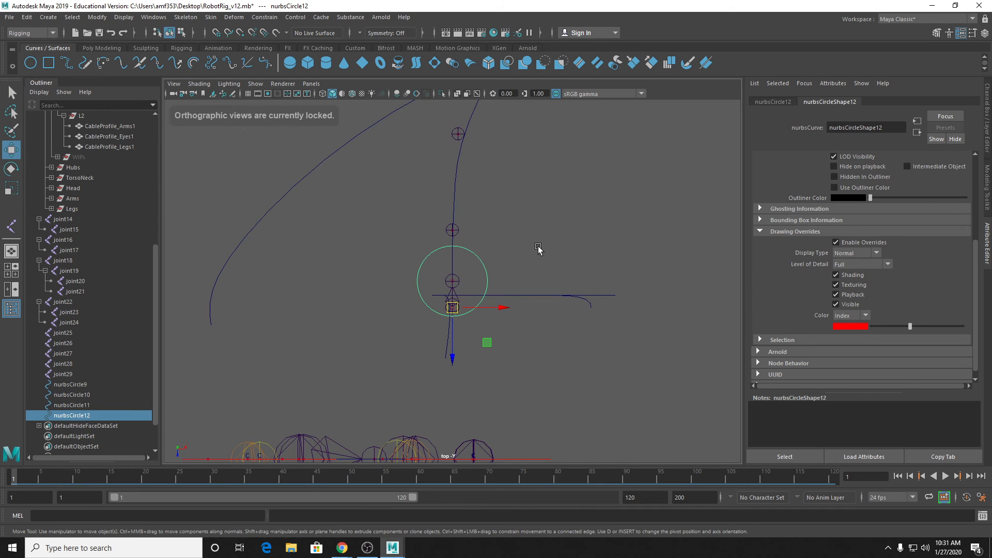
# Step: Examine the red control circles and the remaining uncontrolled joints along the arm cable in the perspective view
pyautogui.press('space')
pyautogui.press('space')
pyautogui.keyDown('alt'); pyautogui.moveTo(446, 329); pyautogui.dragTo(470, 258); pyautogui.keyUp('alt')
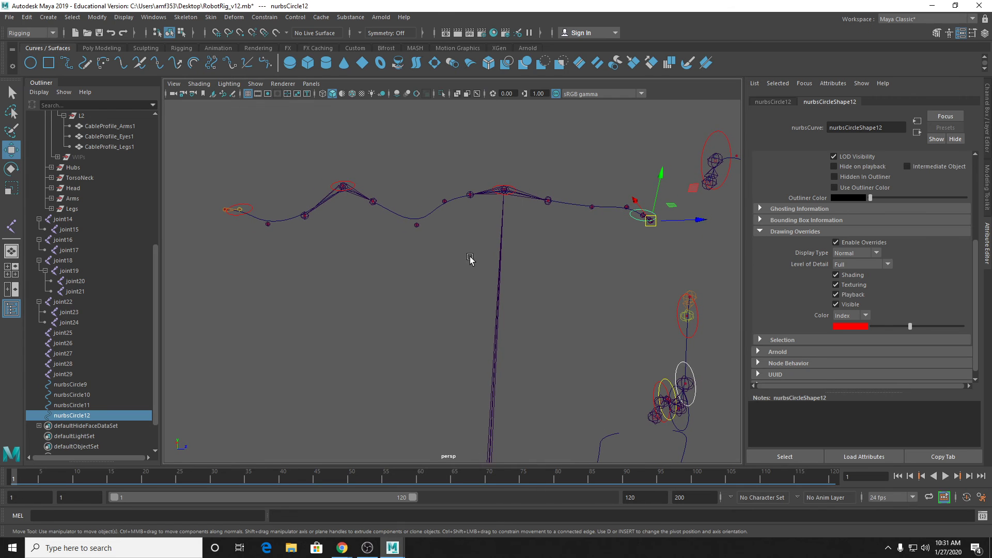
pyautogui.keyDown('alt'); pyautogui.moveTo(459, 175); pyautogui.dragTo(538, 228, button='middle'); pyautogui.keyUp('alt')
pyautogui.scroll(2, 443, 276)
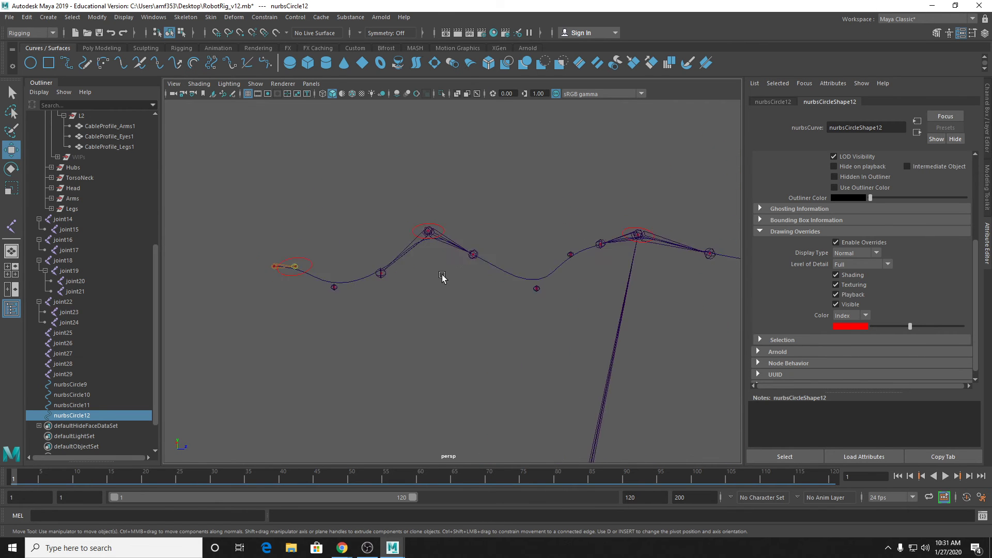
pyautogui.scroll(2, 442, 277)
pyautogui.keyDown('alt'); pyautogui.moveTo(442, 277); pyautogui.dragTo(527, 277, button='middle'); pyautogui.keyUp('alt')
pyautogui.keyDown('alt'); pyautogui.moveTo(526, 277); pyautogui.dragTo(507, 305); pyautogui.keyUp('alt')
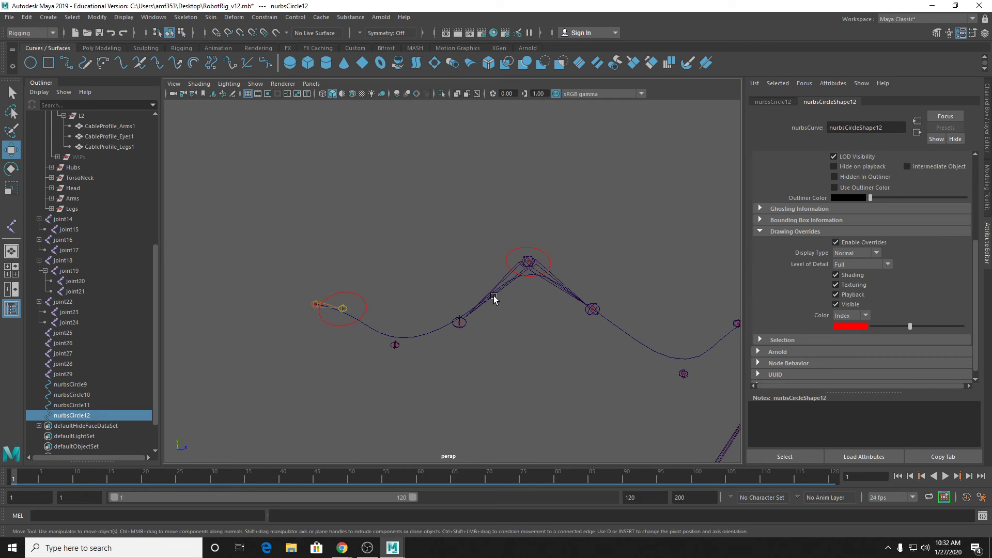
pyautogui.keyDown('alt'); pyautogui.moveTo(498, 292); pyautogui.dragTo(481, 310, button='middle'); pyautogui.keyUp('alt')
pyautogui.scroll(-3, 487, 307)
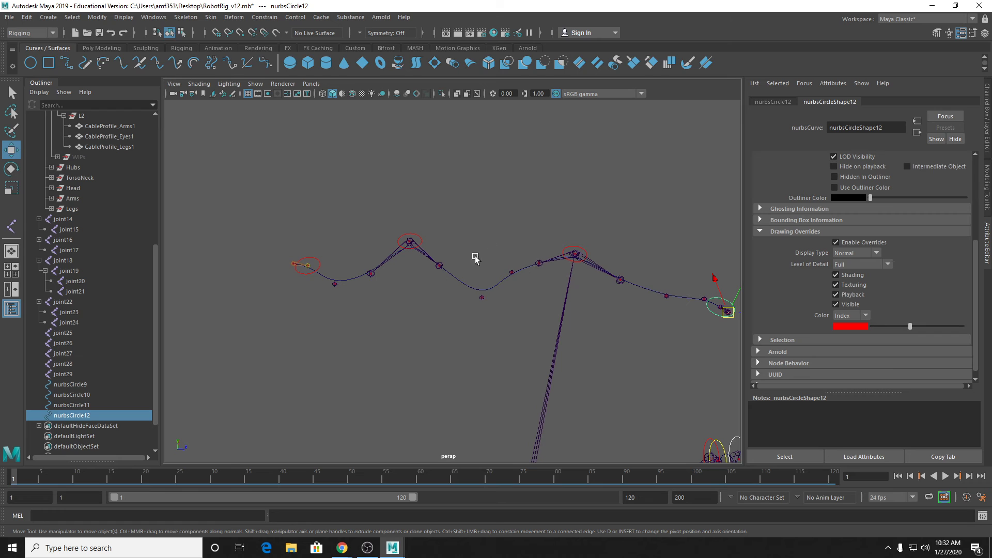
# Step: Create a NURBS circle around the single joint between the cable end and first bend, scaled to about the red circles' size
pyautogui.click(35, 63)
pyautogui.scroll(-7, 468, 273)
pyautogui.moveTo(508, 391); pyautogui.dragTo(472, 250)
pyautogui.press('f')
pyautogui.scroll(-5, 431, 294)
pyautogui.press('r')
pyautogui.scroll(-4, 472, 250)
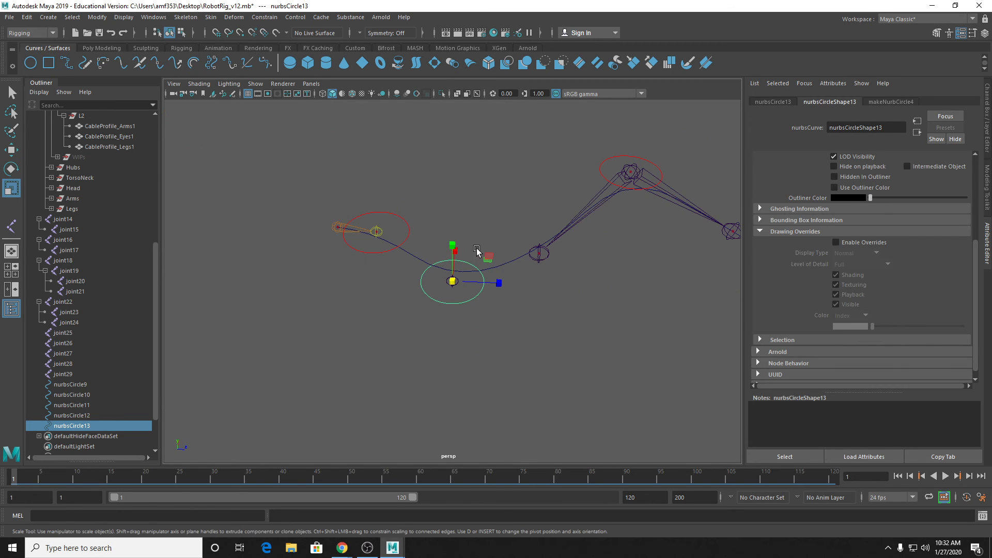
pyautogui.keyDown('alt'); pyautogui.moveTo(479, 233); pyautogui.dragTo(401, 263, button='middle'); pyautogui.keyUp('alt')
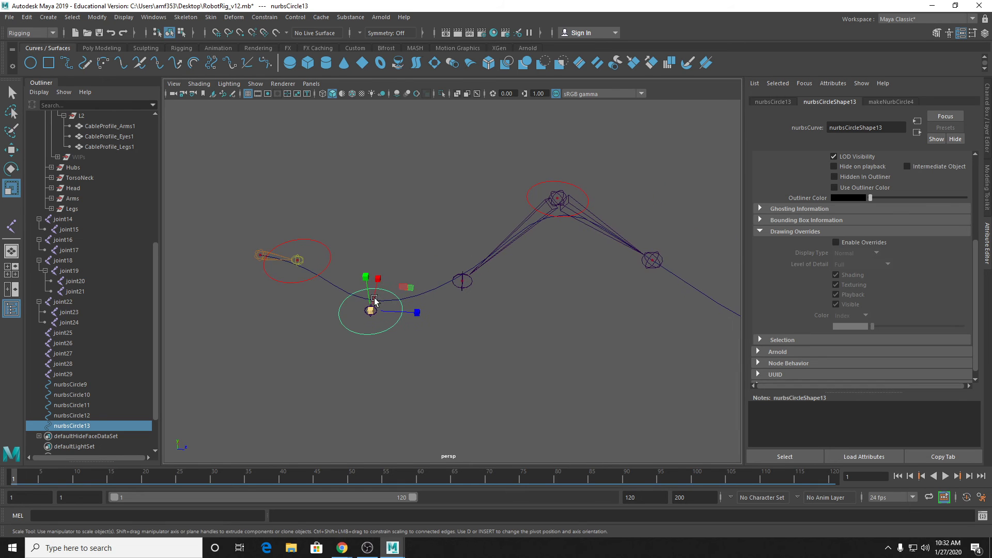
# Step: Duplicate the new circle and snap the copy onto the single joint in the dip between the two bends
pyautogui.press('q')
pyautogui.hotkey('ctrl', 'd')
pyautogui.scroll(-3, 412, 296)
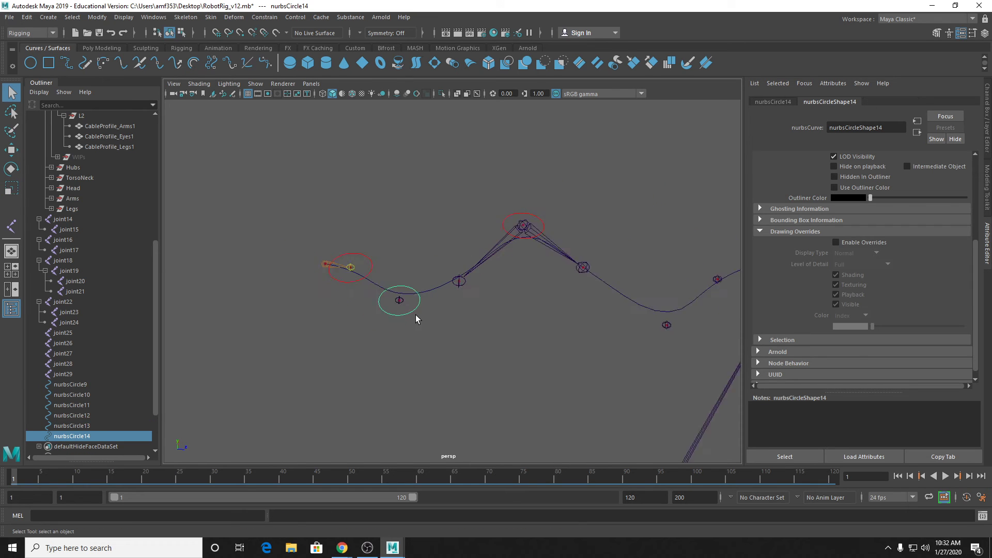
pyautogui.press('w')
pyautogui.press('v')
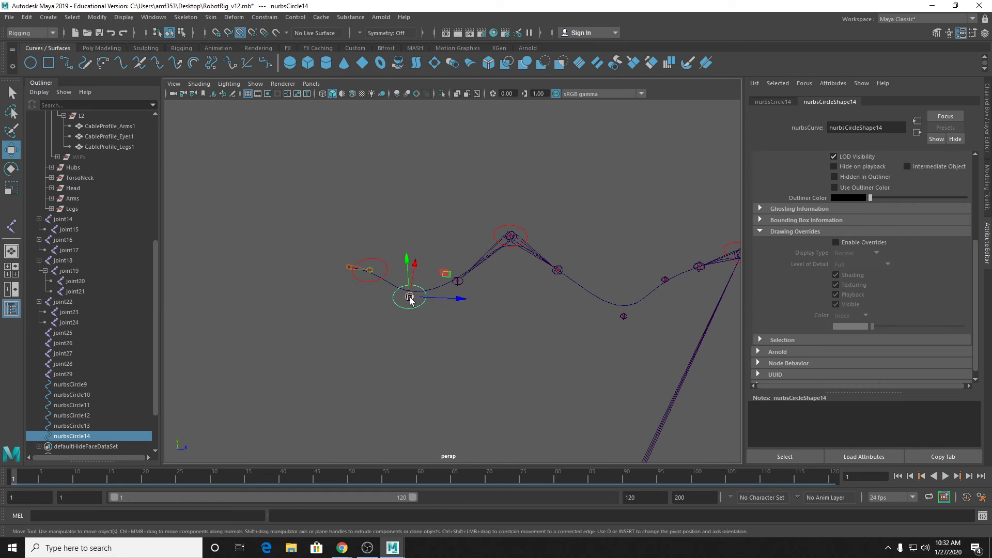
pyautogui.moveTo(410, 297); pyautogui.dragTo(639, 326)
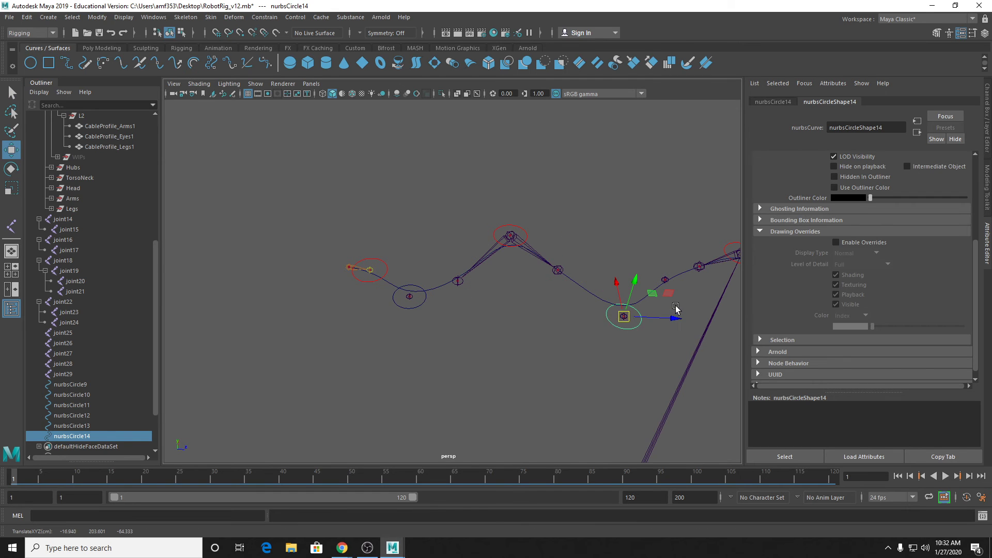
# Step: Duplicate the dip's circle and snap the copy onto the adjacent single joint just before the second bend's joints
pyautogui.keyDown('alt'); pyautogui.moveTo(677, 309); pyautogui.dragTo(525, 336, button='middle'); pyautogui.keyUp('alt')
pyautogui.hotkey('ctrl', 'd')
pyautogui.moveTo(526, 335); pyautogui.dragTo(568, 297)
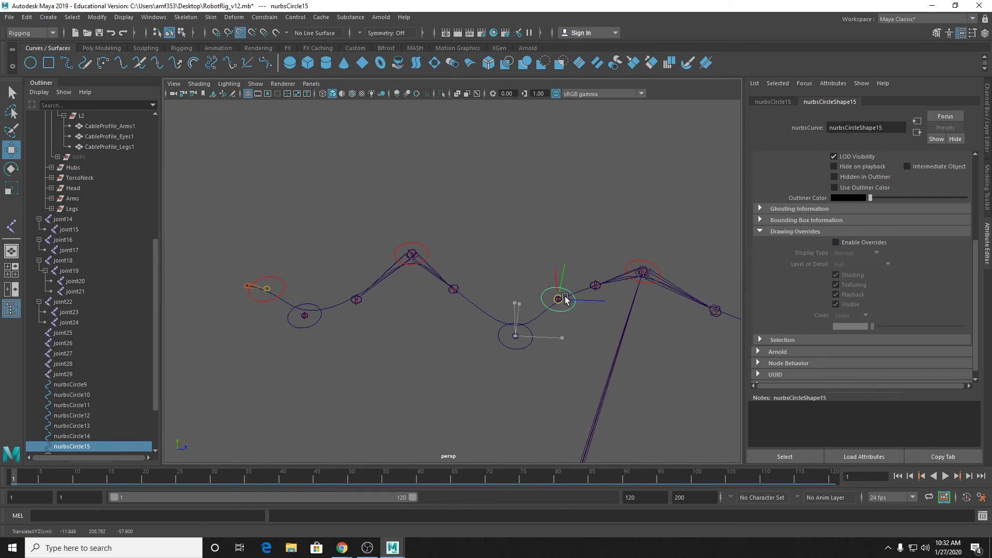
# Step: Duplicate the circle twice more, snapping the copies onto the two single joints between the second bend and the cable's last joint pair
pyautogui.keyDown('alt'); pyautogui.moveTo(589, 333); pyautogui.dragTo(438, 312, button='middle'); pyautogui.keyUp('alt')
pyautogui.hotkey('ctrl', 'd')
pyautogui.moveTo(396, 275); pyautogui.dragTo(664, 313)
pyautogui.hotkey('ctrl', 'd')
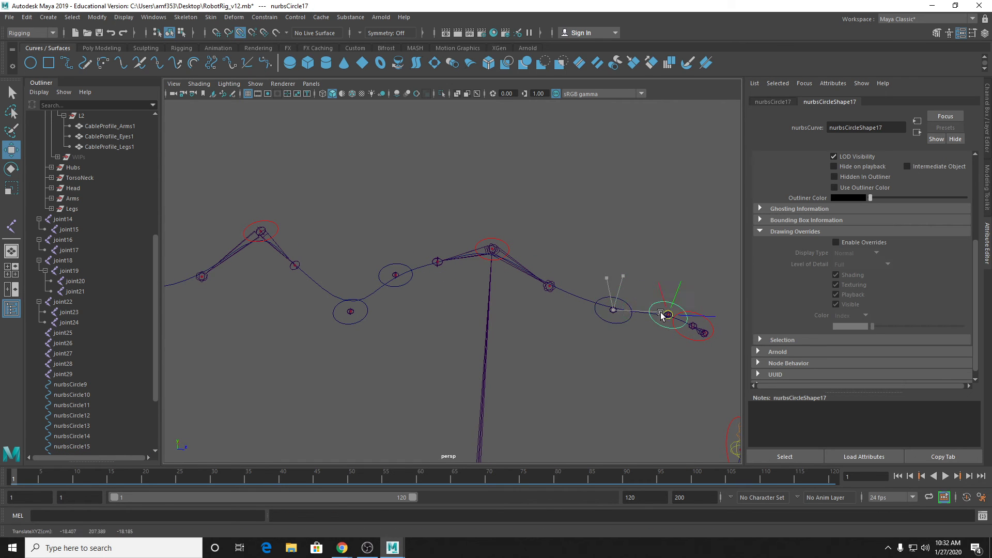
pyautogui.scroll(-2, 584, 263)
pyautogui.keyDown('alt'); pyautogui.moveTo(586, 260); pyautogui.dragTo(641, 257, button='middle'); pyautogui.keyUp('alt')
pyautogui.keyDown('alt'); pyautogui.moveTo(527, 259); pyautogui.dragTo(504, 231); pyautogui.keyUp('alt')
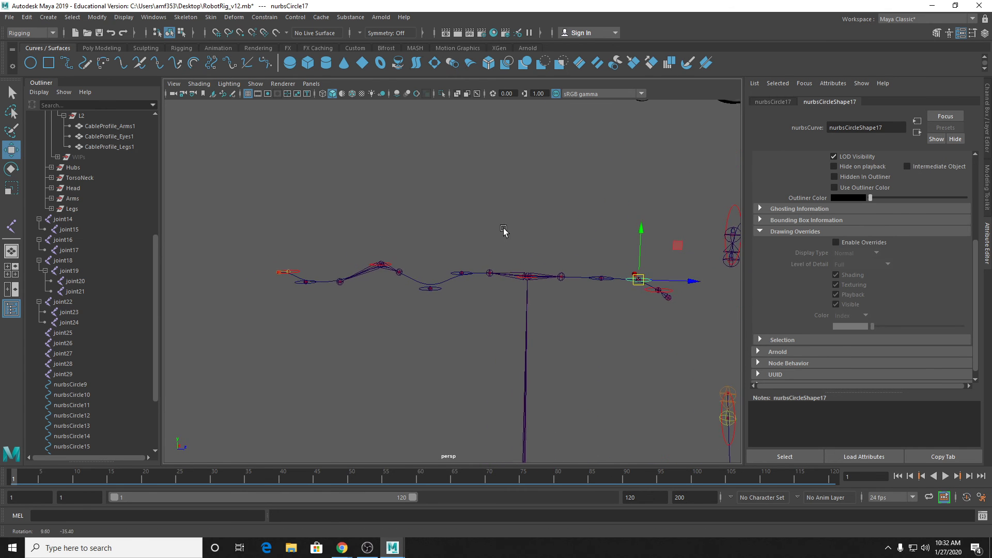
# Step: Try rotating the circle on the single joint just before the second bend to tilt it along the cable
pyautogui.scroll(2, 454, 270)
pyautogui.click(455, 268)
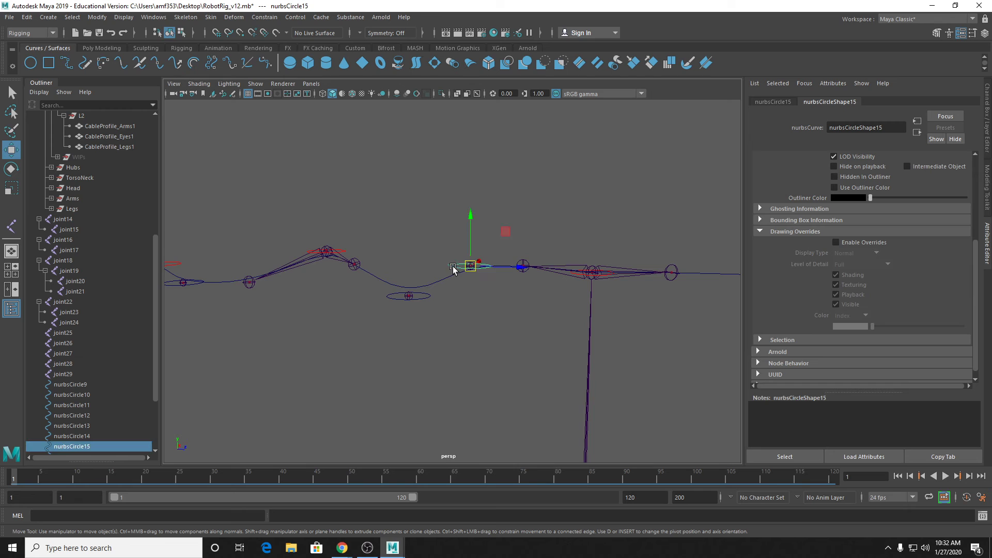
pyautogui.keyDown('alt'); pyautogui.moveTo(454, 267); pyautogui.dragTo(417, 277); pyautogui.keyUp('alt')
pyautogui.press('e')
pyautogui.moveTo(452, 223); pyautogui.dragTo(431, 241)
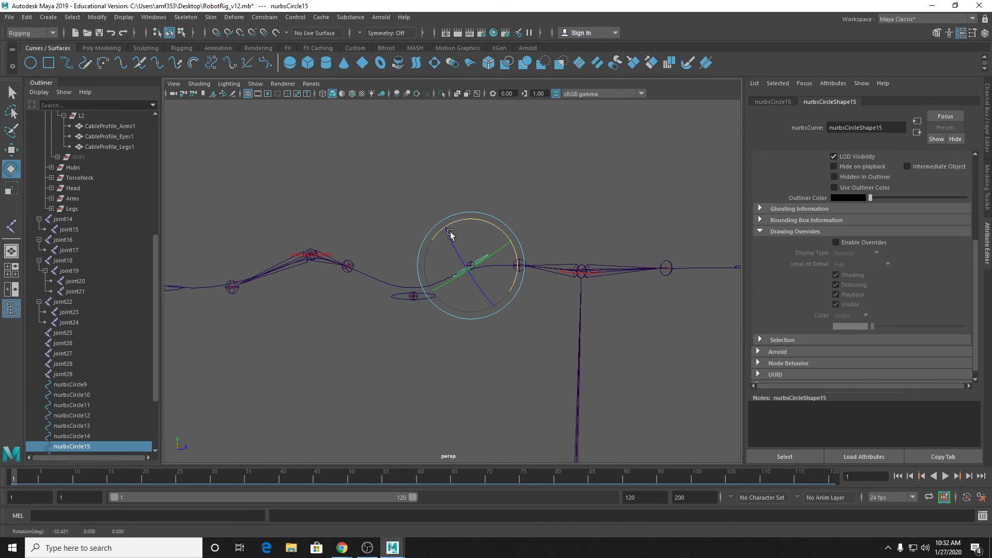
pyautogui.hotkey('ctrl', 'z')
# Step: Select all nine cable control circles, nurbsCircle9 to nurbsCircle17, and freeze their transformations
pyautogui.scroll(-2, 213, 349)
pyautogui.click(85, 385)
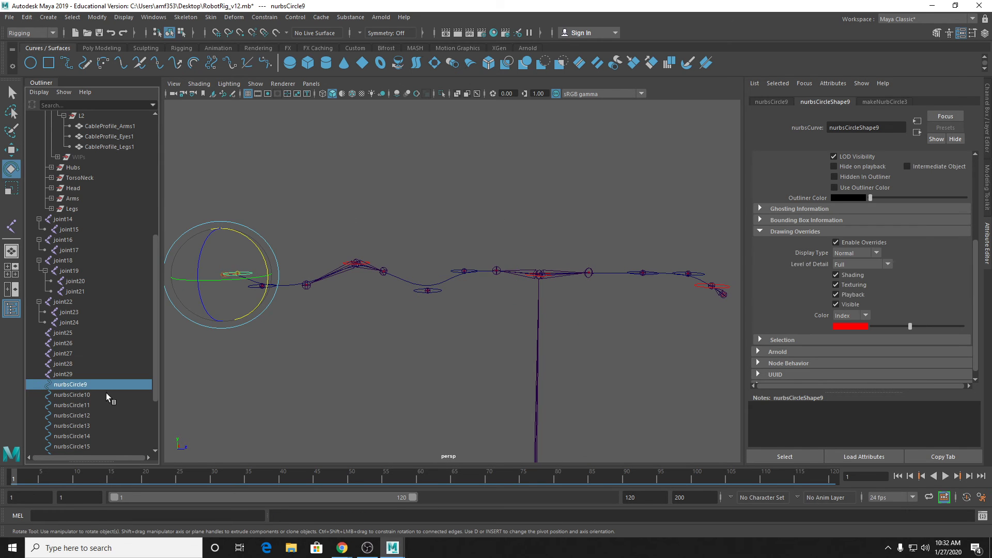
pyautogui.scroll(-3, 107, 401)
pyautogui.keyDown('shift'); pyautogui.click(98, 373); pyautogui.keyUp('shift')
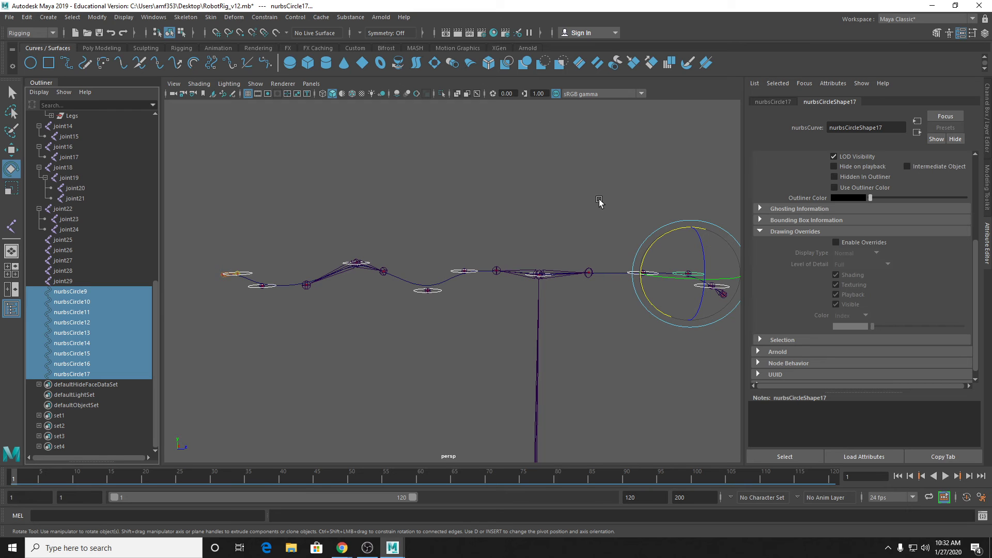
pyautogui.click(987, 143)
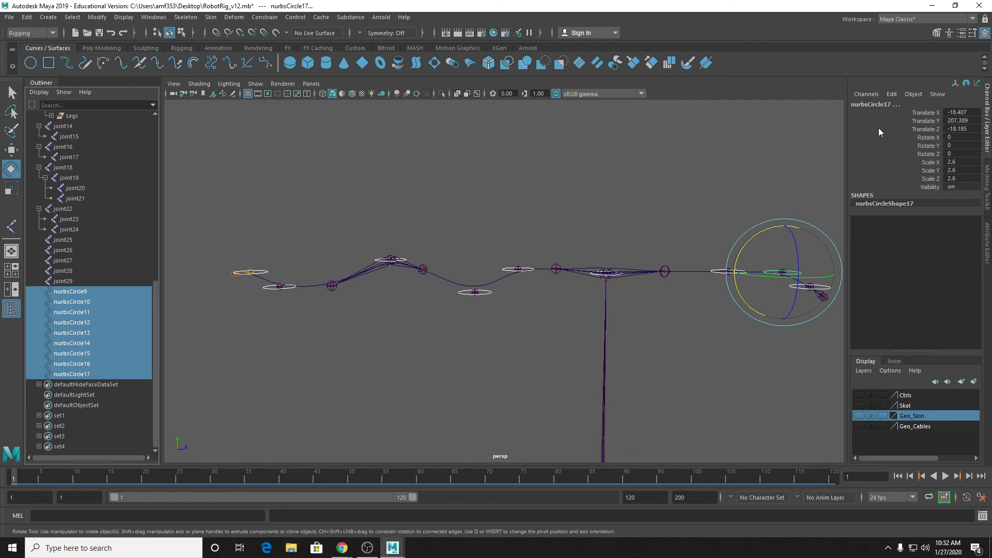
pyautogui.keyDown('alt'); pyautogui.moveTo(707, 239); pyautogui.dragTo(634, 229, button='middle'); pyautogui.keyUp('alt')
pyautogui.keyDown('alt'); pyautogui.moveTo(633, 228); pyautogui.dragTo(631, 218); pyautogui.keyUp('alt')
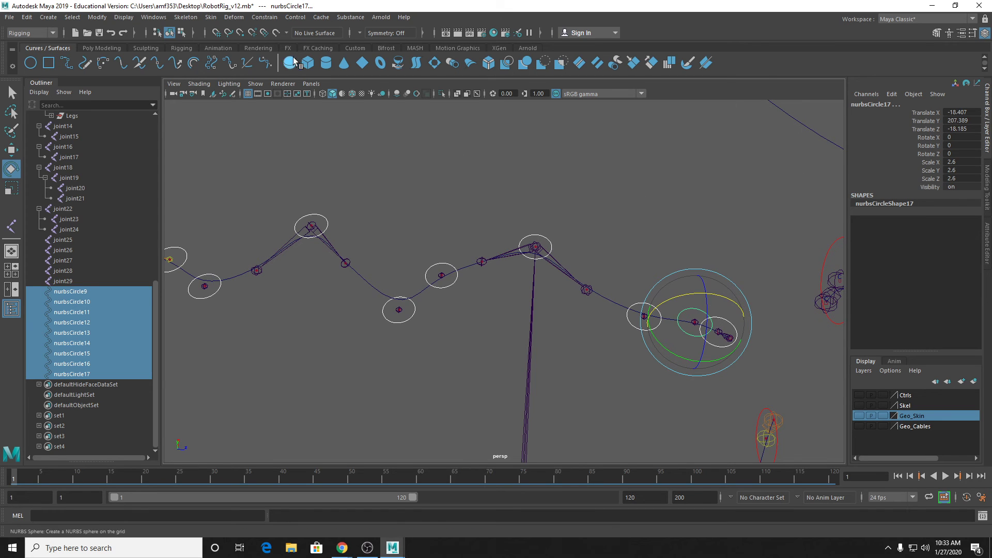
pyautogui.click(101, 47)
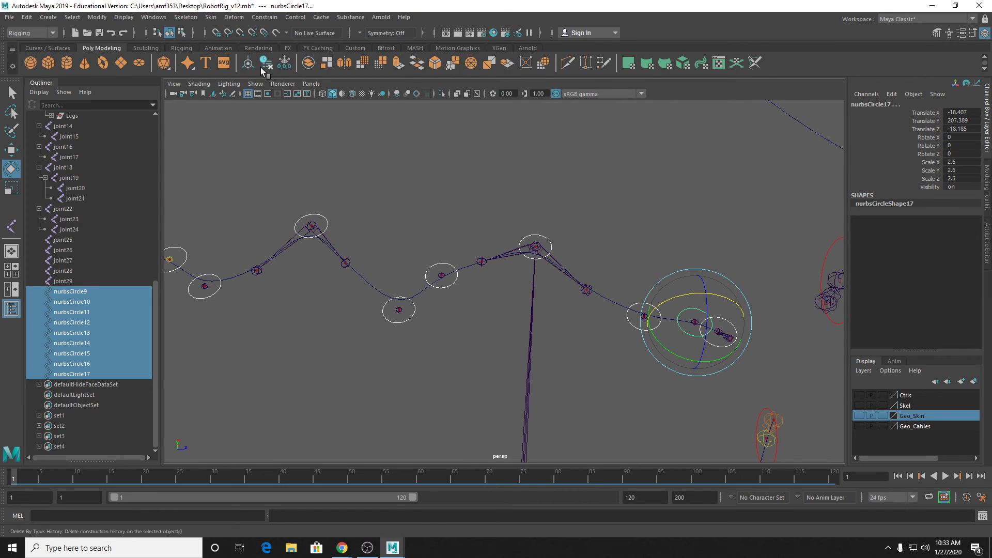
pyautogui.click(284, 62)
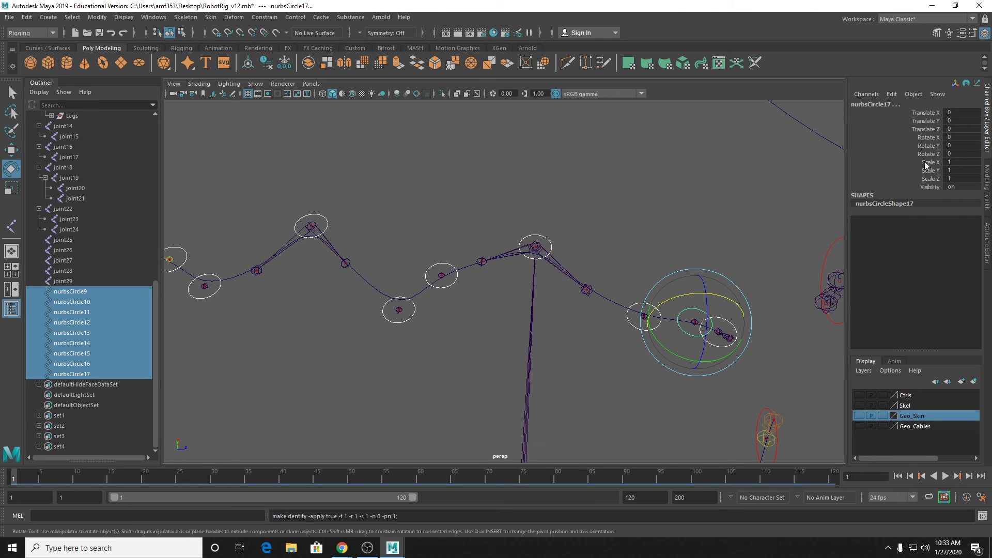
# Step: Select the circle in the dip between the two bends and check its translate and rotate channels
pyautogui.click(401, 321)
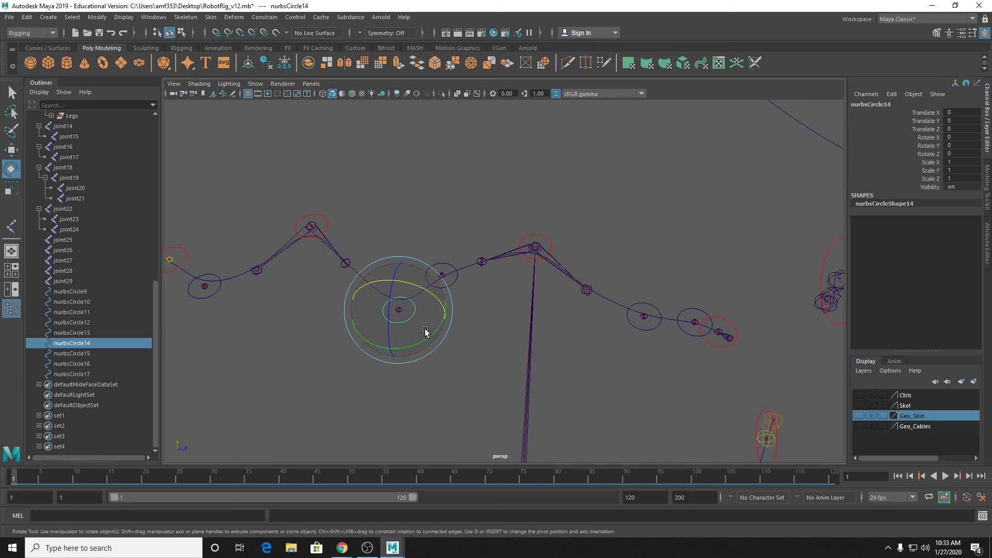
pyautogui.moveTo(953, 113); pyautogui.dragTo(960, 153)
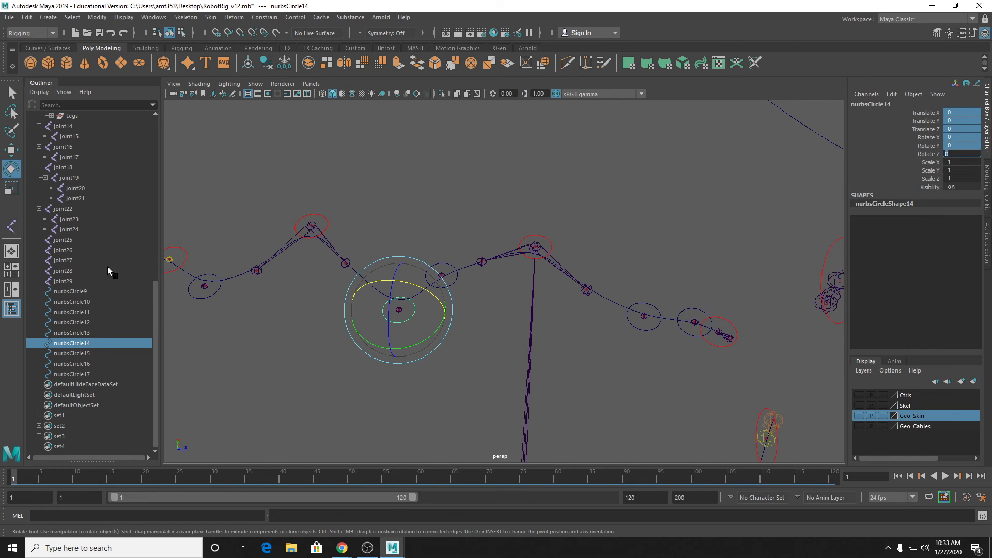
pyautogui.keyDown('alt'); pyautogui.moveTo(337, 256); pyautogui.dragTo(447, 269, button='middle'); pyautogui.keyUp('alt')
pyautogui.press('q')
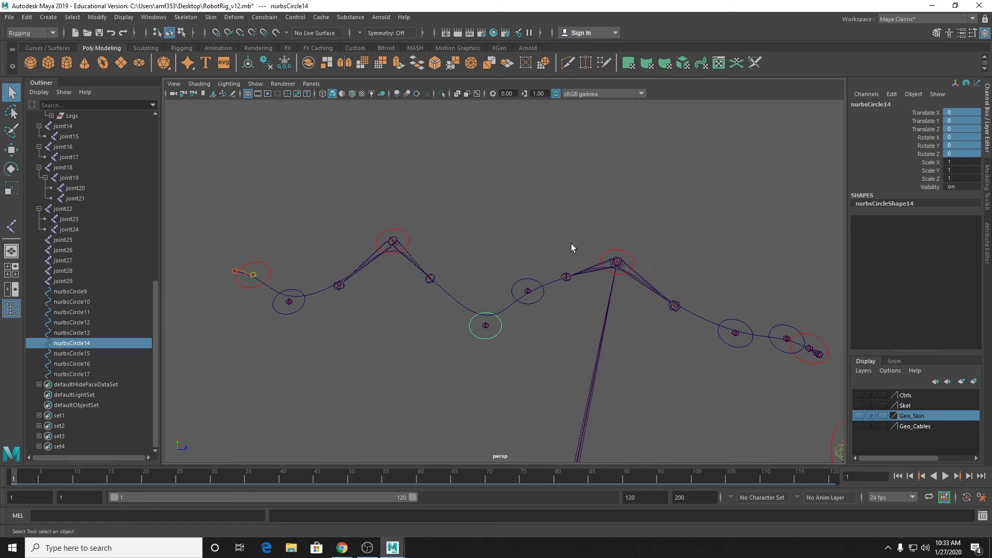
# Step: Parent-constrain joint14 at the cable's end to its red circle with Maintain offset on and all translate and rotate axes
pyautogui.keyDown('alt'); pyautogui.moveTo(281, 272); pyautogui.dragTo(333, 271, button='middle'); pyautogui.keyUp('alt')
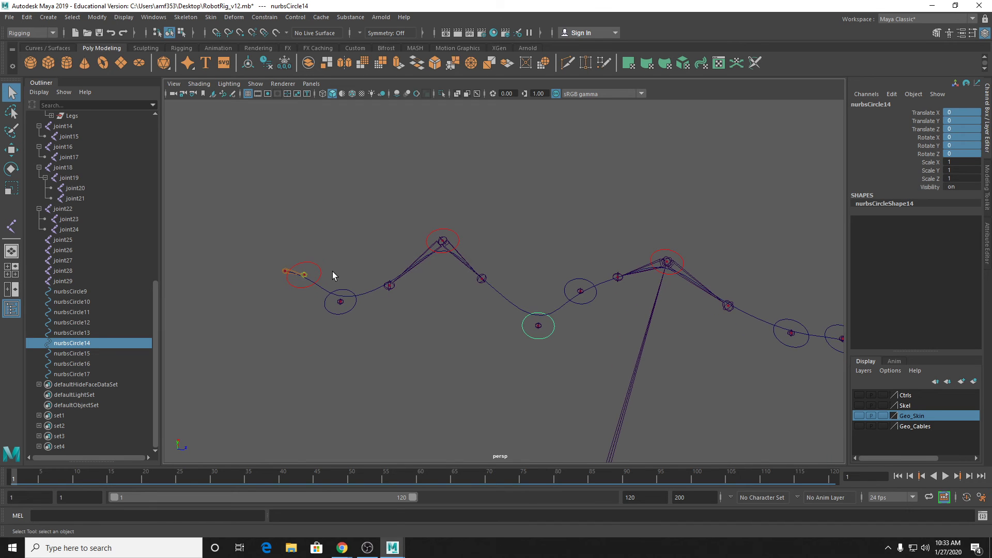
pyautogui.keyDown('alt'); pyautogui.moveTo(323, 267); pyautogui.dragTo(350, 264); pyautogui.keyUp('alt')
pyautogui.click(315, 293)
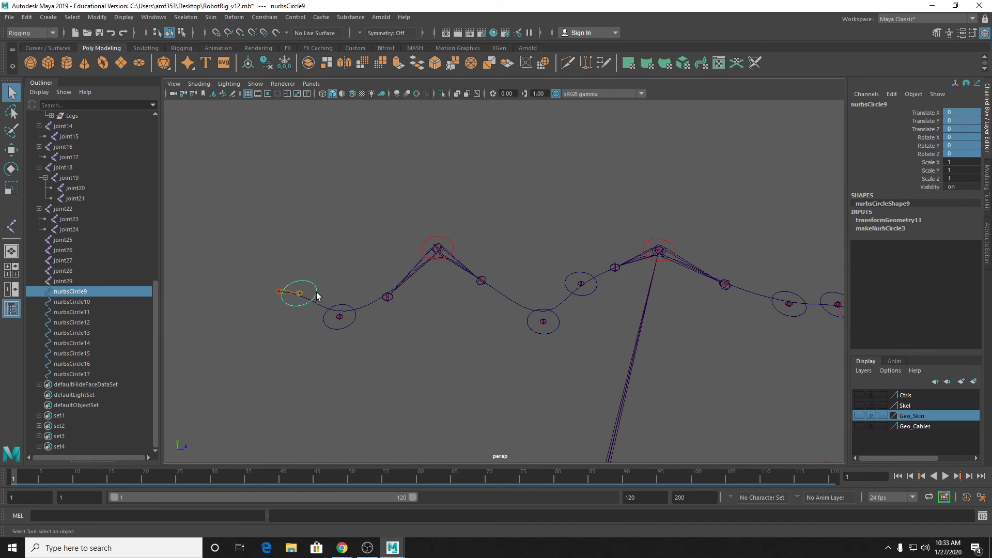
pyautogui.keyDown('alt'); pyautogui.moveTo(354, 286); pyautogui.dragTo(459, 284, button='middle'); pyautogui.keyUp('alt')
pyautogui.scroll(2, 459, 283)
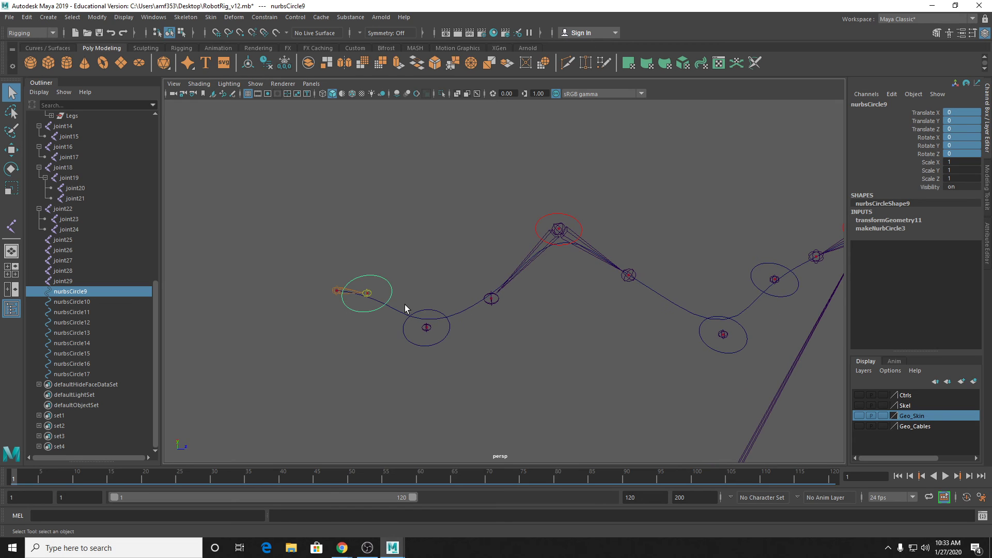
pyautogui.keyDown('shift'); pyautogui.click(352, 290); pyautogui.keyUp('shift')
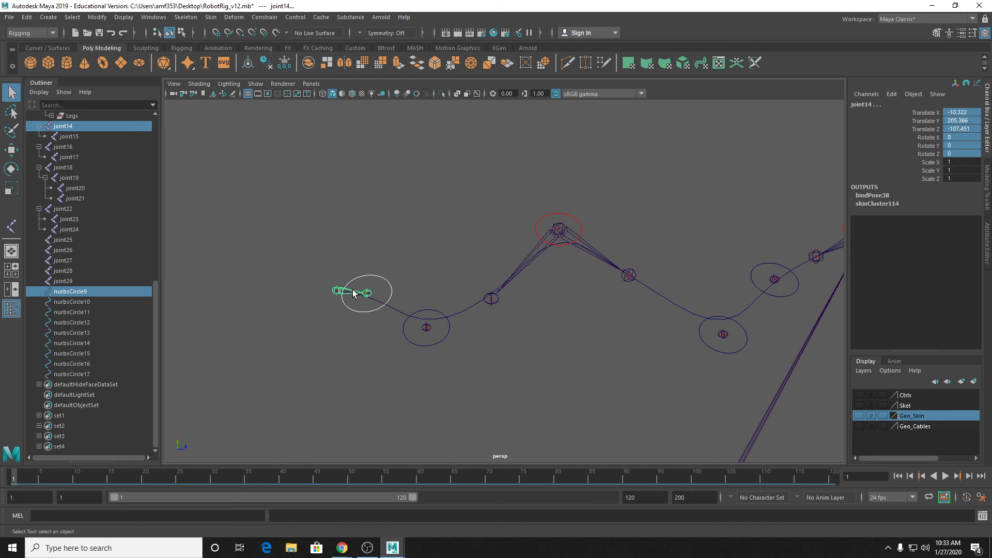
pyautogui.click(264, 17)
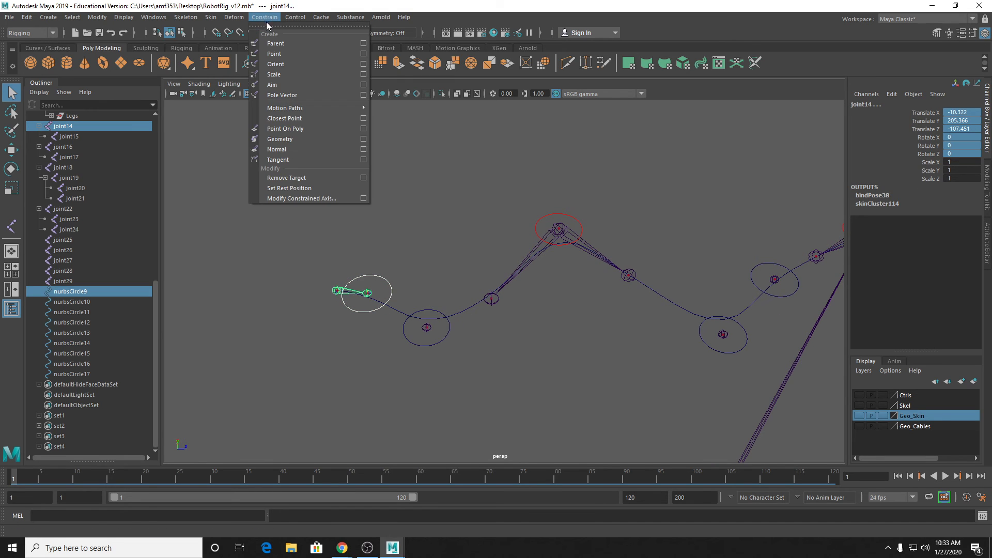
pyautogui.click(363, 46)
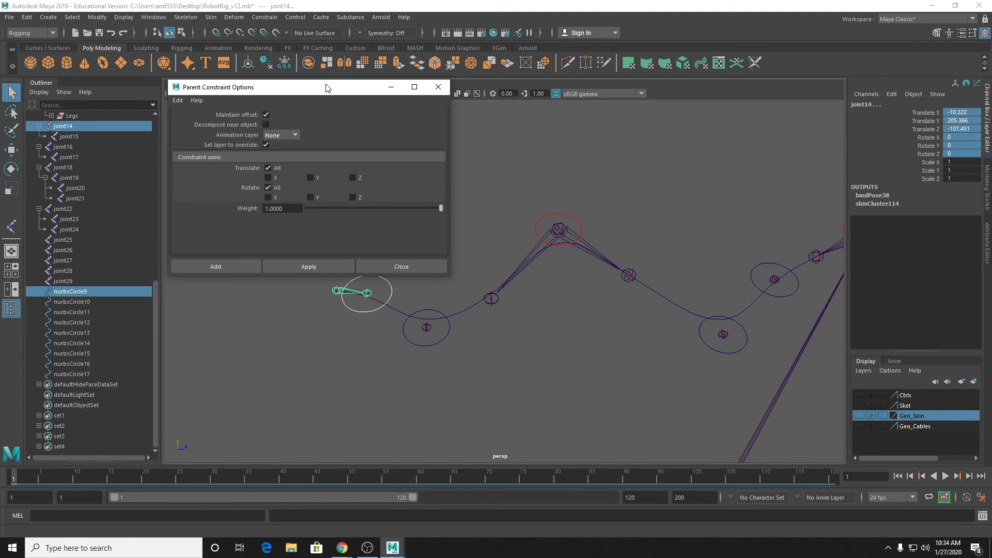
pyautogui.moveTo(328, 83); pyautogui.dragTo(612, 53)
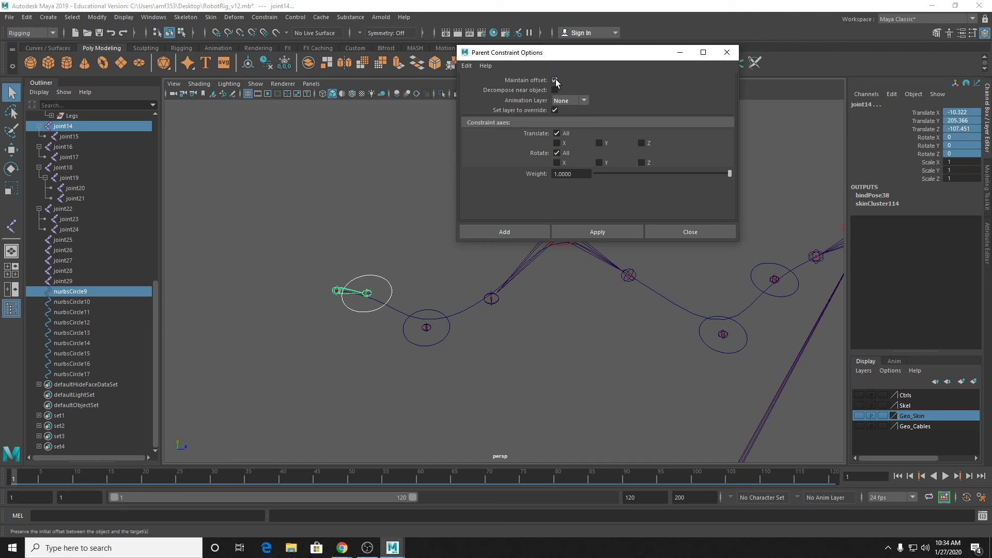
pyautogui.click(585, 232)
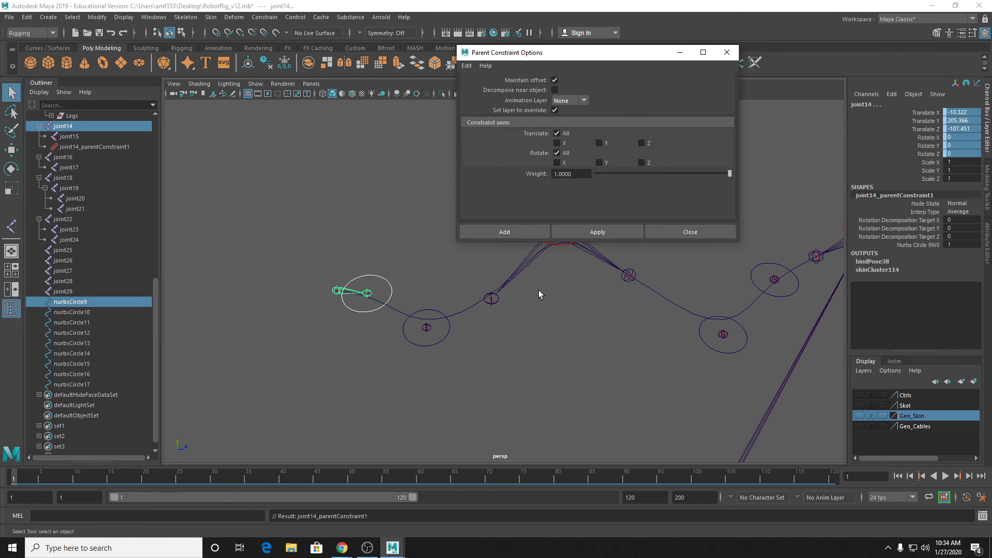
# Step: Test-rotate the red circle at the constrained cable end and undo the rotation
pyautogui.click(385, 284)
pyautogui.press('w')
pyautogui.press('e')
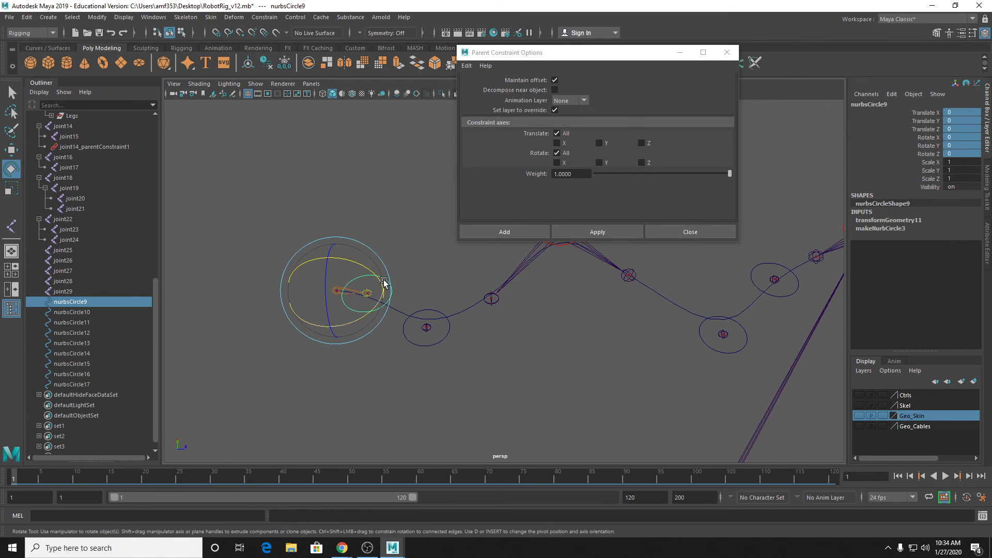
pyautogui.moveTo(385, 286); pyautogui.dragTo(369, 271)
pyautogui.hotkey('ctrl', 'z')
# Step: Parent-constrain the first bend's parent joint, joint22, to the red circle around it using the same options
pyautogui.keyDown('alt'); pyautogui.moveTo(552, 319); pyautogui.dragTo(545, 328); pyautogui.keyUp('alt')
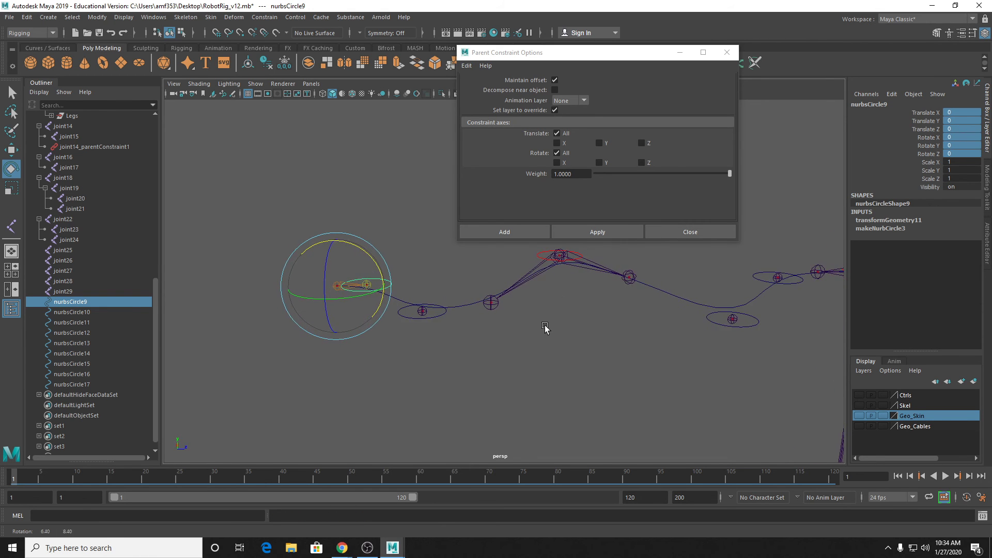
pyautogui.keyDown('alt'); pyautogui.moveTo(545, 328); pyautogui.dragTo(529, 341, button='middle'); pyautogui.keyUp('alt')
pyautogui.click(505, 294)
pyautogui.click(509, 296)
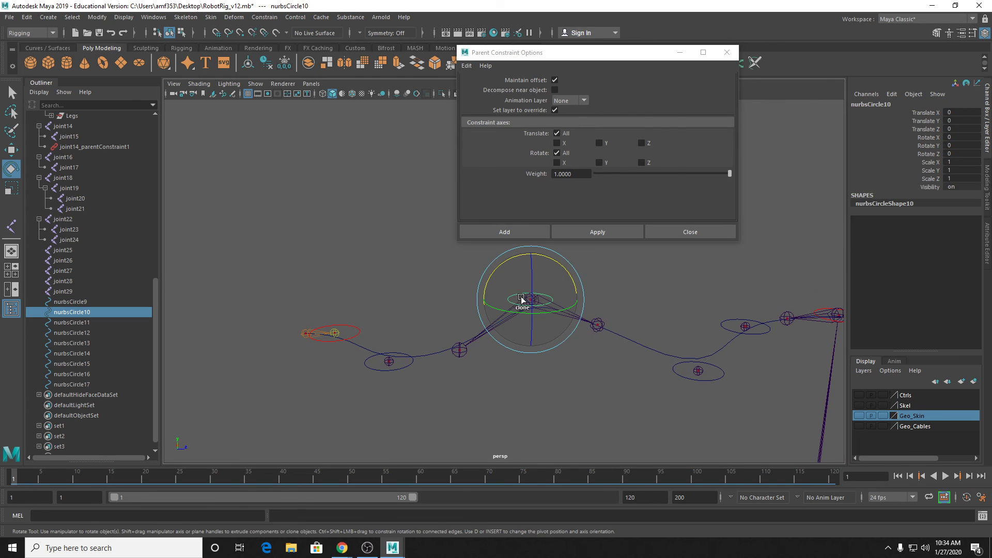
pyautogui.press('q')
pyautogui.keyDown('shift'); pyautogui.click(525, 303); pyautogui.keyUp('shift')
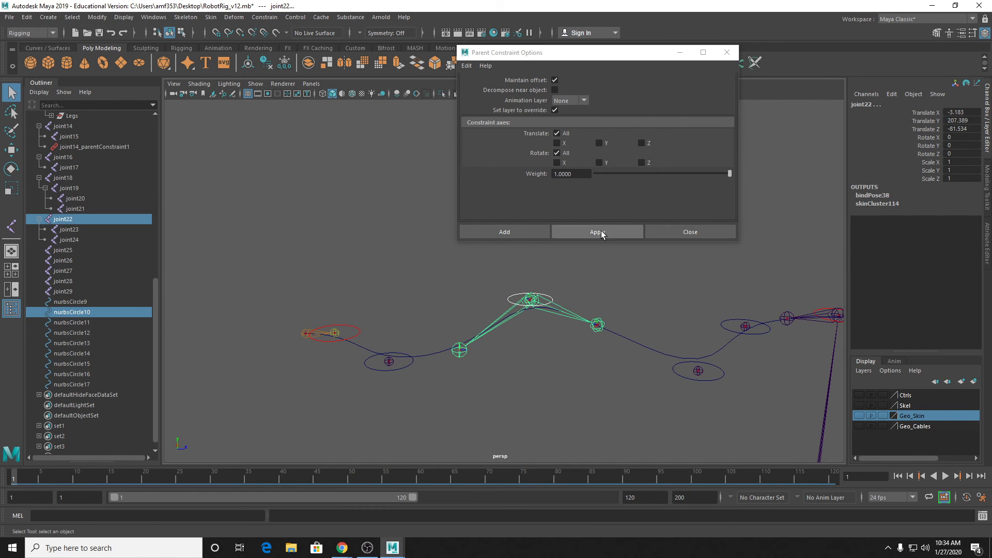
pyautogui.click(601, 232)
# Step: Parent-constrain the single joint before the first bend and the dip's single joint to their own circles
pyautogui.click(391, 373)
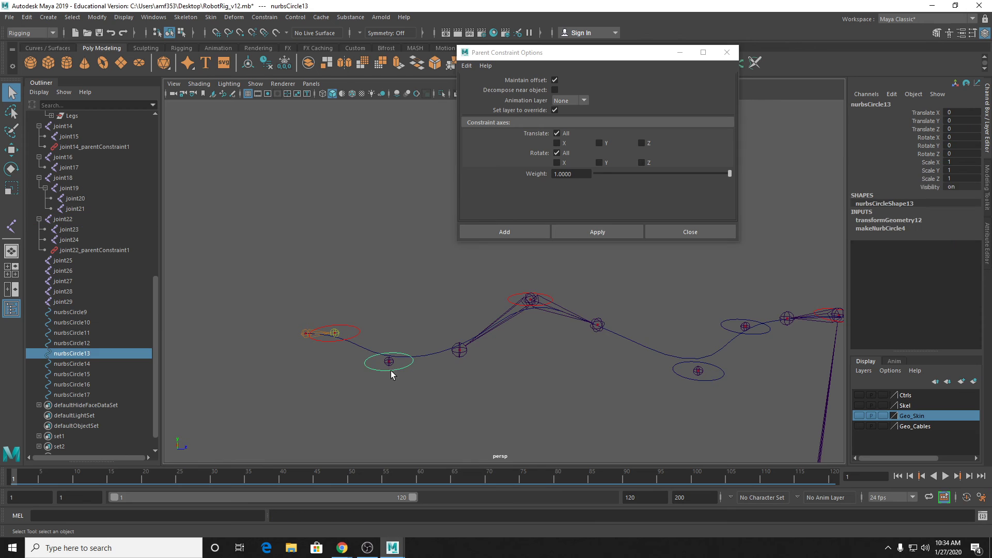
pyautogui.keyDown('shift'); pyautogui.click(391, 363); pyautogui.keyUp('shift')
pyautogui.press('g')
pyautogui.keyDown('alt'); pyautogui.moveTo(547, 336); pyautogui.dragTo(427, 336, button='middle'); pyautogui.keyUp('alt')
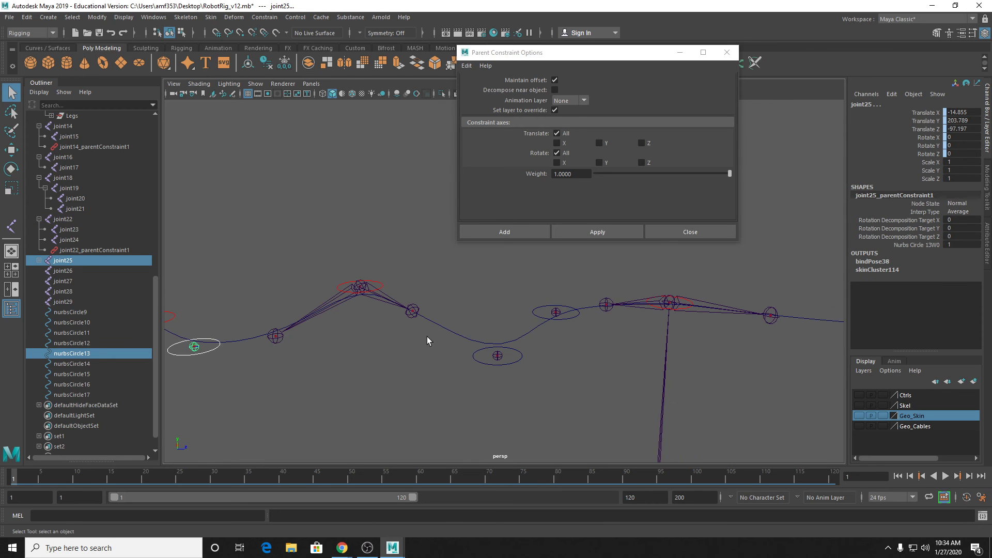
pyautogui.moveTo(479, 370); pyautogui.dragTo(480, 370)
pyautogui.click(496, 355)
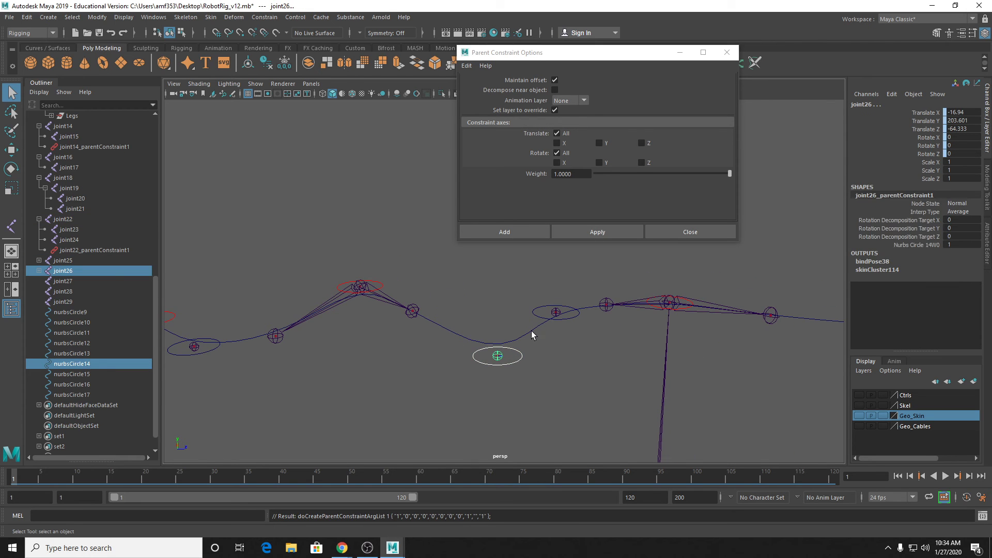
# Step: Parent-constrain the single joint just before the second bend, joint27, to the circle around it
pyautogui.click(557, 316)
pyautogui.click(557, 319)
pyautogui.keyDown('shift'); pyautogui.click(557, 312); pyautogui.keyUp('shift')
pyautogui.press('g')
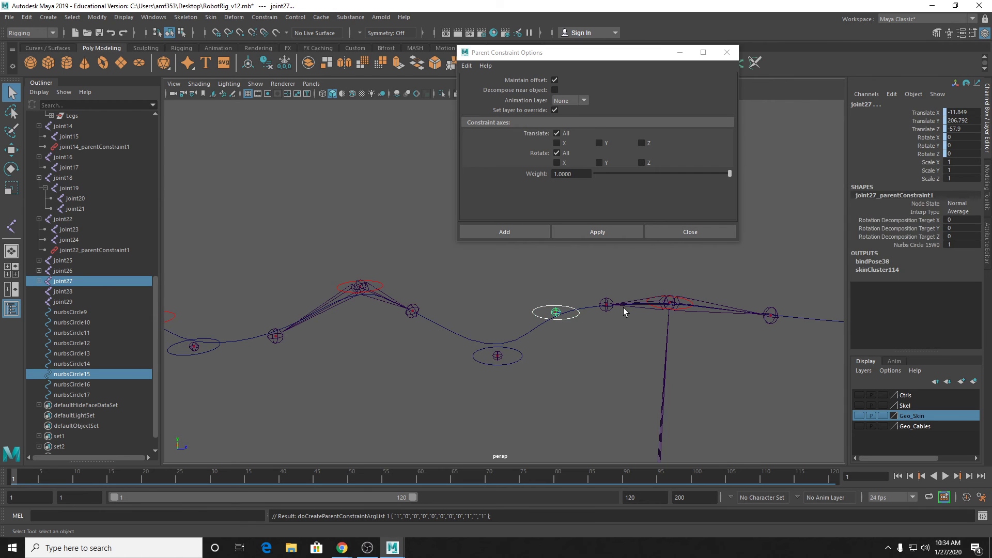
# Step: Parent-constrain the second bend's middle joint, joint19, to the red circle around it
pyautogui.click(661, 308)
pyautogui.keyDown('alt'); pyautogui.moveTo(686, 324); pyautogui.dragTo(670, 308); pyautogui.keyUp('alt')
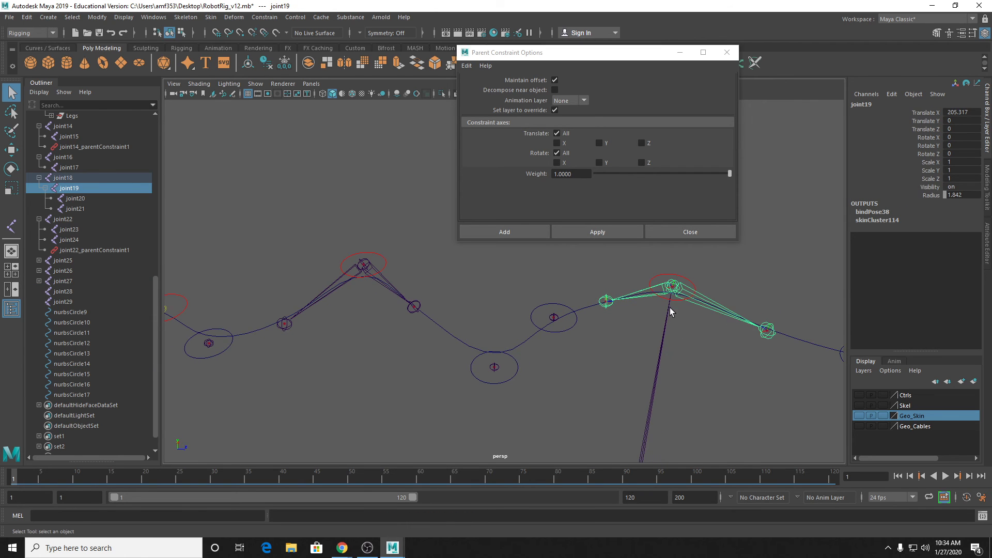
pyautogui.click(677, 297)
pyautogui.click(676, 300)
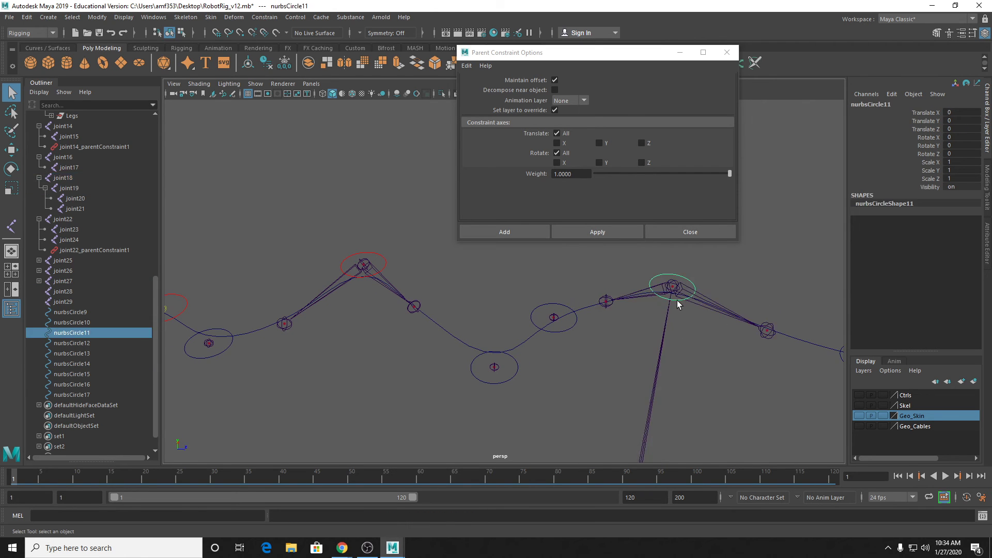
pyautogui.keyDown('shift'); pyautogui.click(730, 319); pyautogui.keyUp('shift')
pyautogui.press('g')
# Step: Parent-constrain the two single joints between the second bend and the cable's last joint pair to their own circles
pyautogui.keyDown('alt'); pyautogui.moveTo(730, 318); pyautogui.dragTo(538, 309); pyautogui.keyUp('alt')
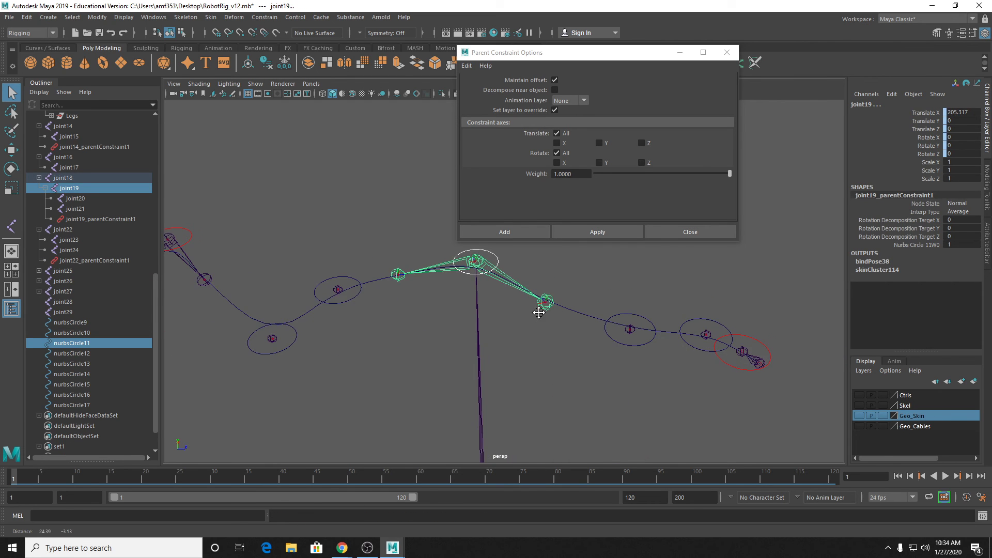
pyautogui.click(631, 313)
pyautogui.keyDown('shift'); pyautogui.click(634, 329); pyautogui.keyUp('shift')
pyautogui.press('g')
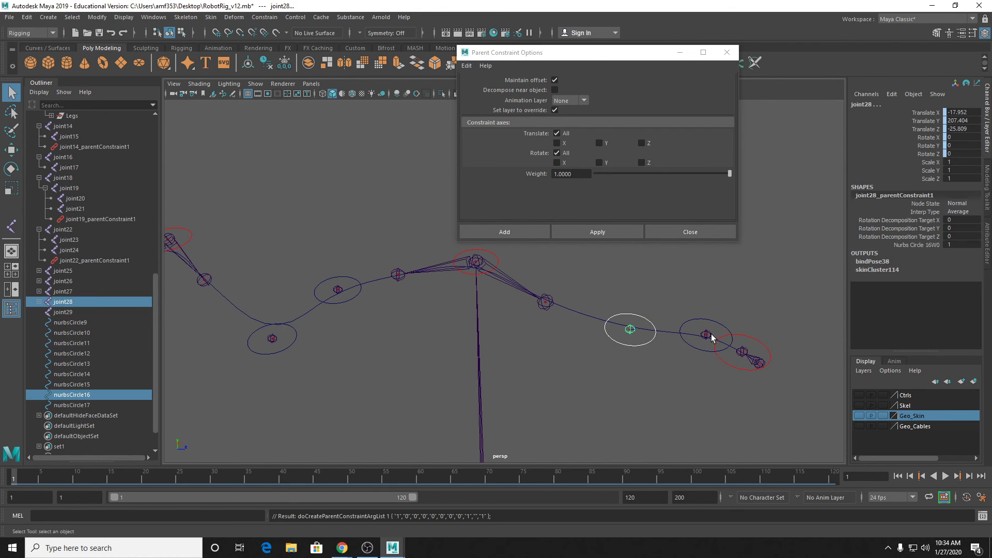
pyautogui.click(708, 320)
pyautogui.keyDown('shift'); pyautogui.click(707, 332); pyautogui.keyUp('shift')
# Step: Parent-constrain the cable's last joint pair, starting at joint16, to its red circle and close the constraint options
pyautogui.click(753, 343)
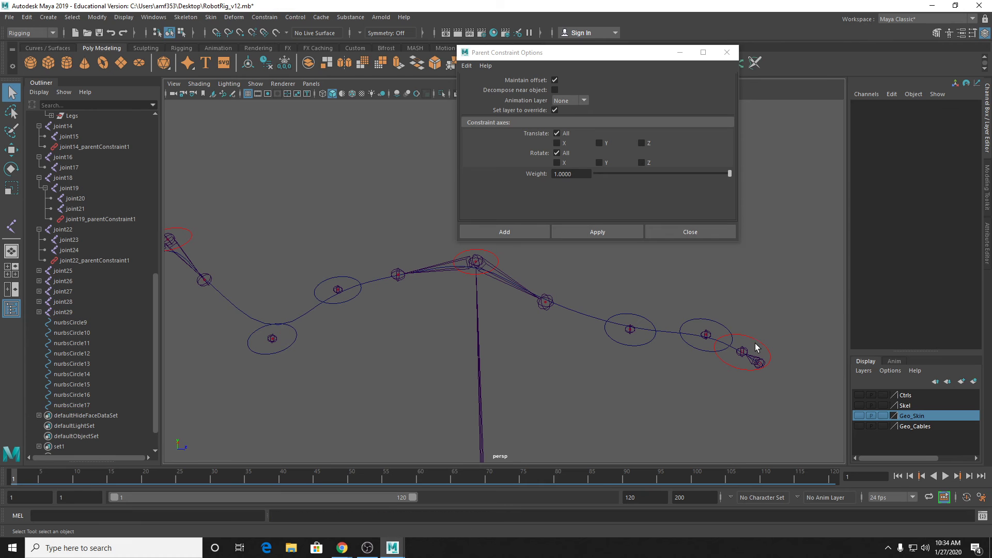
pyautogui.click(756, 340)
pyautogui.click(755, 342)
pyautogui.click(757, 340)
pyautogui.keyDown('shift'); pyautogui.click(755, 356); pyautogui.keyUp('shift')
pyautogui.press('g')
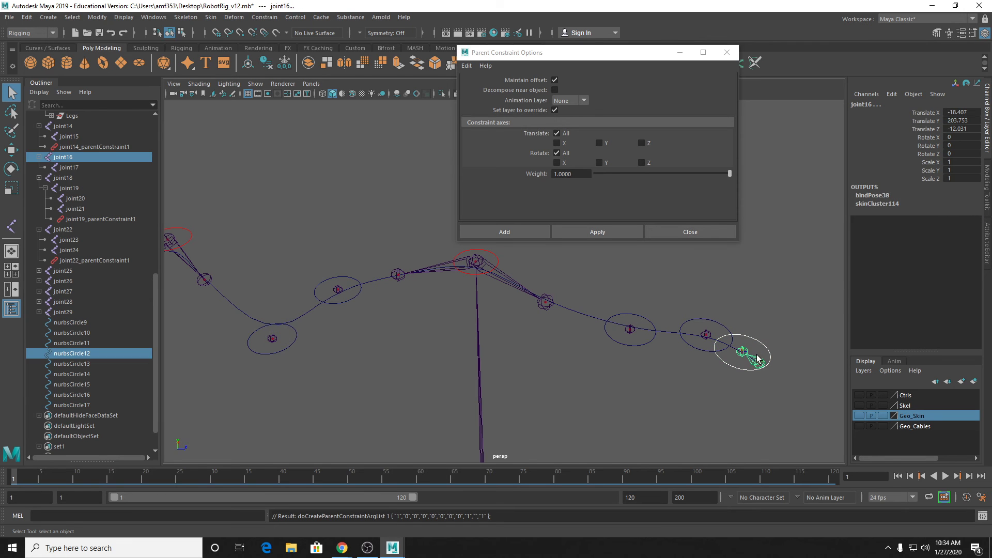
pyautogui.click(690, 232)
# Step: Test the circle control at the cable's middle dip, nurbsCircle14, by moving it above the cable and rotating it about X
pyautogui.scroll(-3, 373, 329)
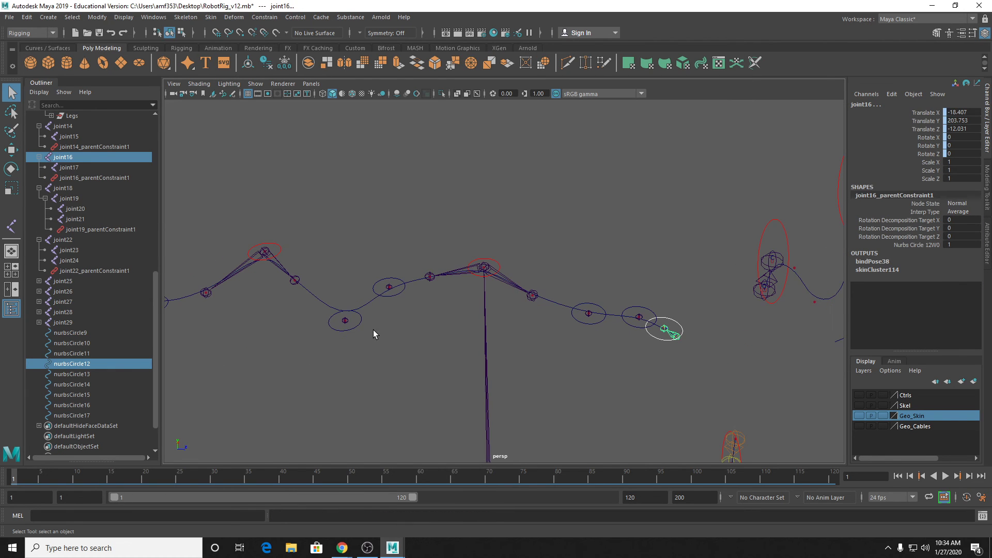
pyautogui.click(357, 319)
pyautogui.keyDown('alt'); pyautogui.moveTo(357, 348); pyautogui.dragTo(570, 366, button='middle'); pyautogui.keyUp('alt')
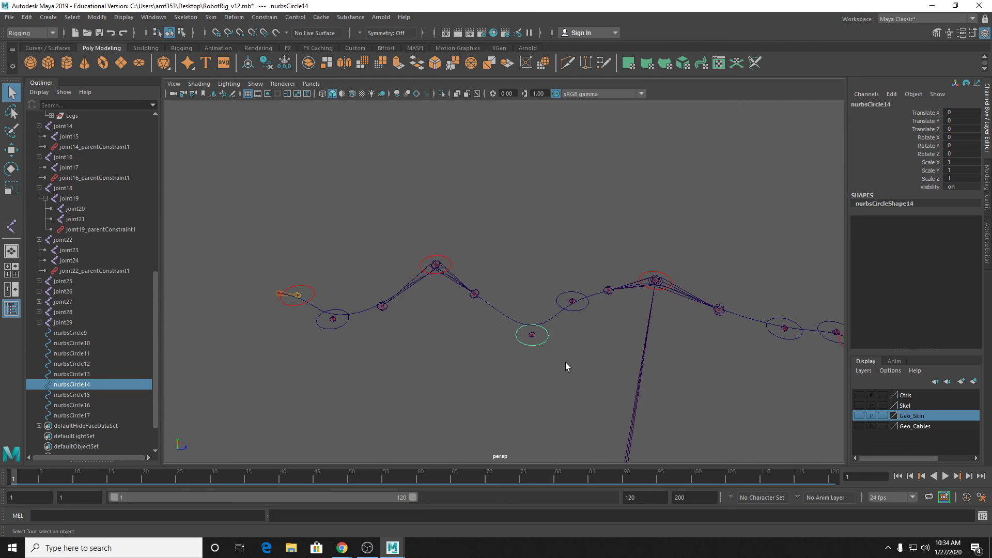
pyautogui.press('w')
pyautogui.moveTo(545, 332); pyautogui.dragTo(548, 238)
pyautogui.press('e')
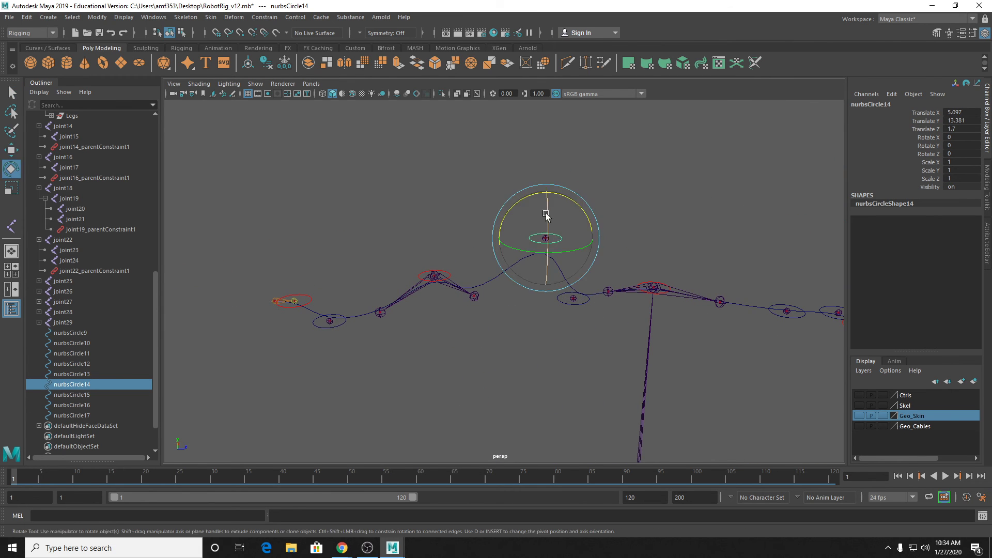
pyautogui.moveTo(570, 201); pyautogui.dragTo(520, 386)
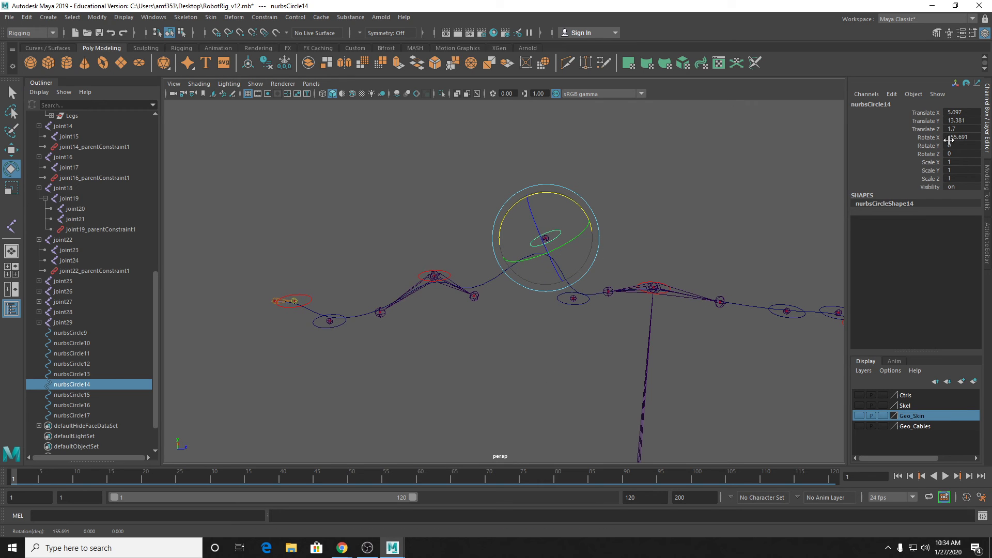
# Step: Undo the test rotation of nurbsCircle14, reset its Translate X, Y and Z to 0, and deselect it
pyautogui.hotkey('ctrl', 'z')
pyautogui.moveTo(964, 129); pyautogui.dragTo(951, 113)
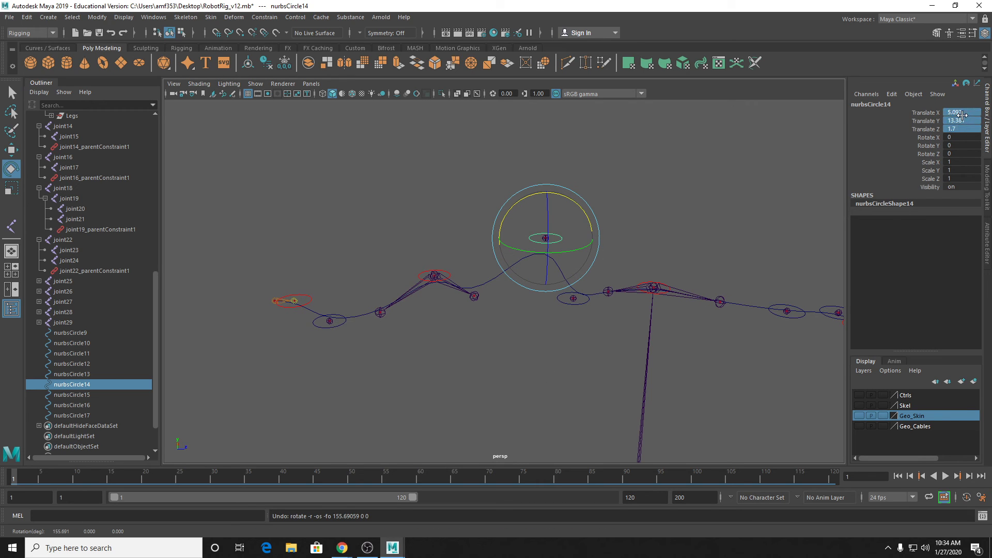
pyautogui.write('0')
pyautogui.press('Return')
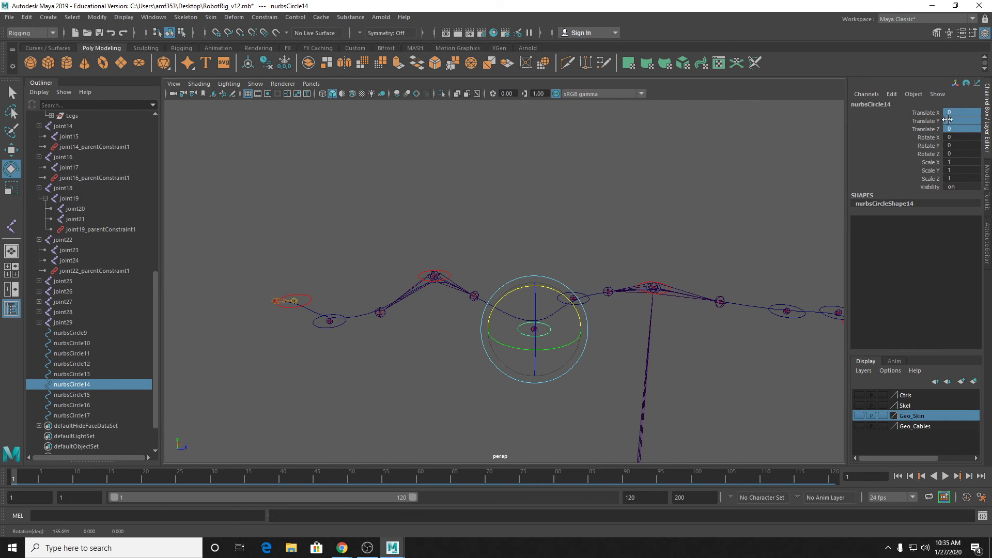
pyautogui.click(571, 227)
pyautogui.keyDown('alt'); pyautogui.moveTo(525, 281); pyautogui.dragTo(572, 334); pyautogui.keyUp('alt')
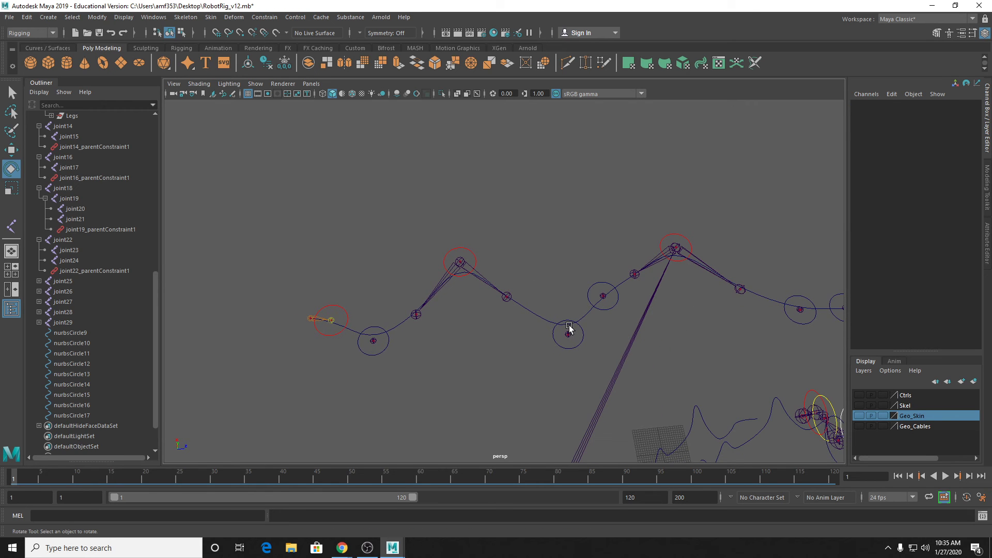
# Step: Show the Skel layer and save the scene, accepting the student version notice
pyautogui.click(858, 404)
pyautogui.scroll(-2, 465, 287)
pyautogui.keyDown('alt'); pyautogui.moveTo(465, 287); pyautogui.dragTo(489, 294); pyautogui.keyUp('alt')
pyautogui.press('q')
pyautogui.hotkey('ctrl', 's')
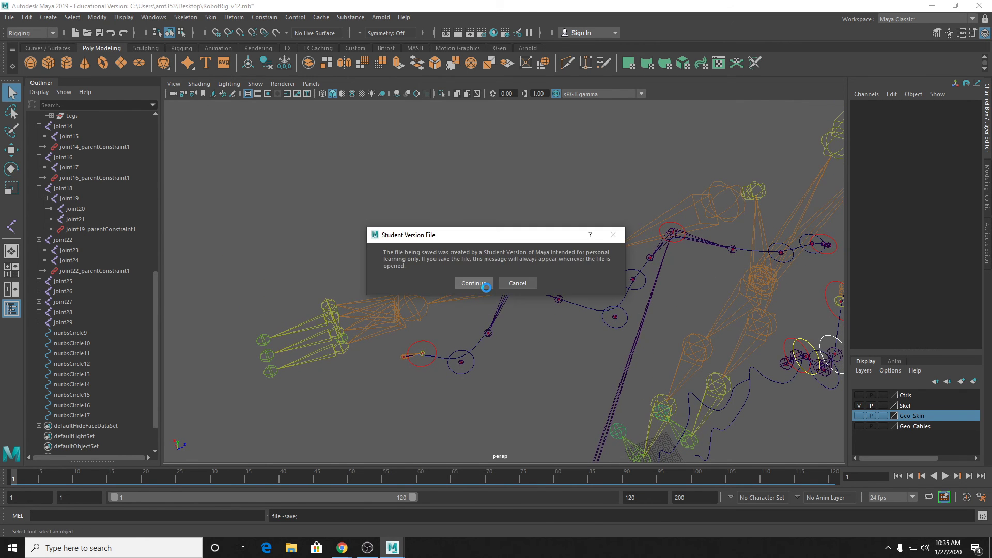
pyautogui.click(485, 285)
# Step: Try parenting joint14, the cable's end joint beside the hand, under the left wrist joint
pyautogui.press('e')
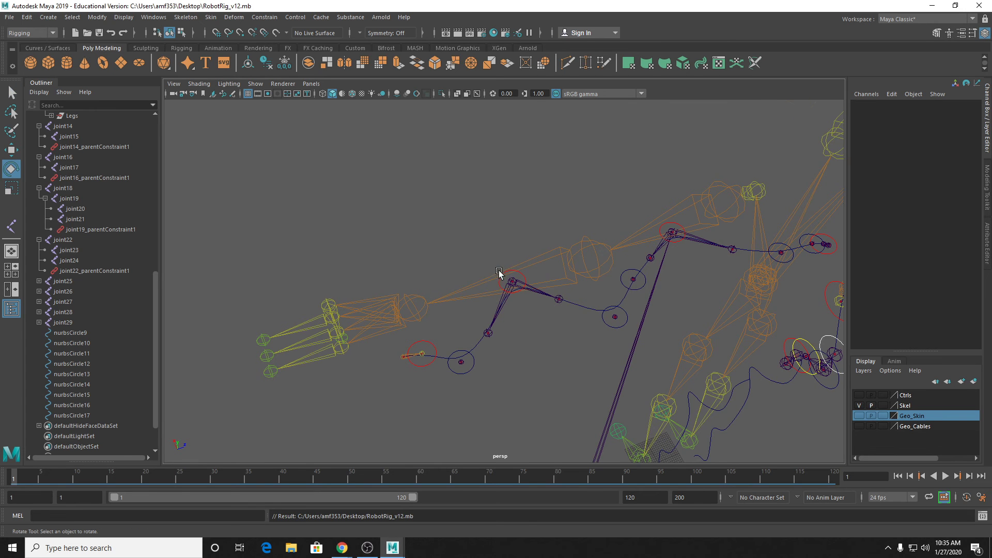
pyautogui.scroll(-2, 500, 274)
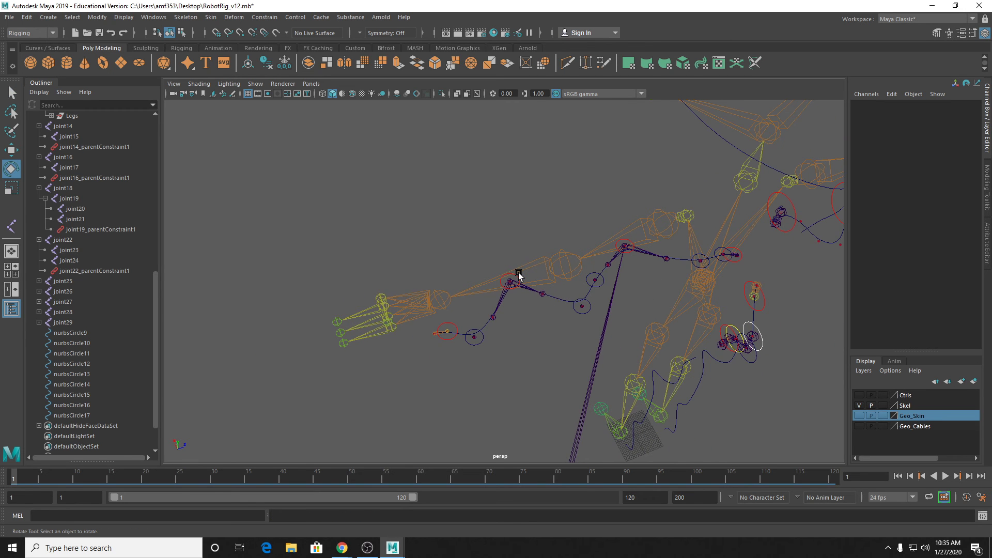
pyautogui.scroll(4, 477, 325)
pyautogui.keyDown('alt'); pyautogui.moveTo(459, 360); pyautogui.dragTo(543, 335, button='middle'); pyautogui.keyUp('alt')
pyautogui.scroll(1, 542, 335)
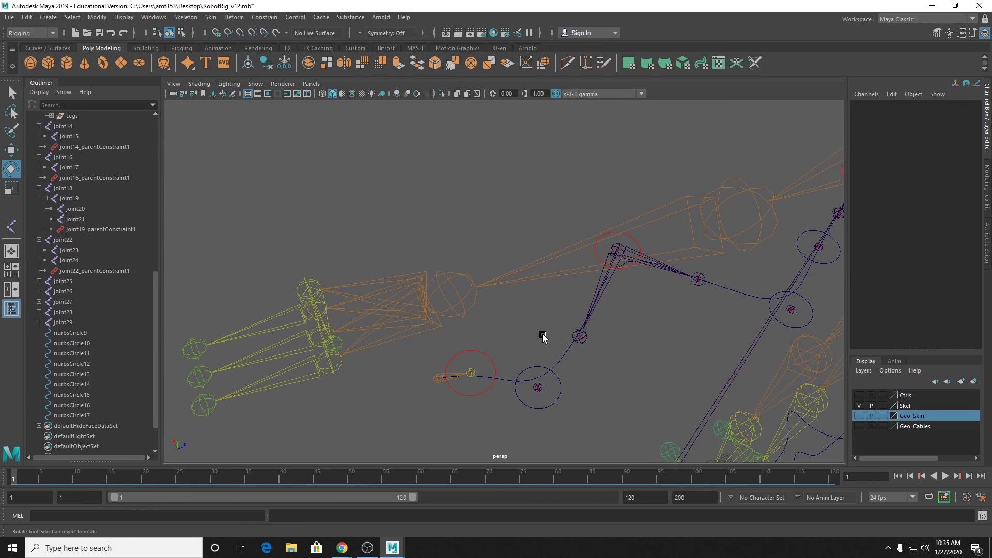
pyautogui.keyDown('alt'); pyautogui.moveTo(470, 349); pyautogui.dragTo(498, 361, button='middle'); pyautogui.keyUp('alt')
pyautogui.click(472, 373)
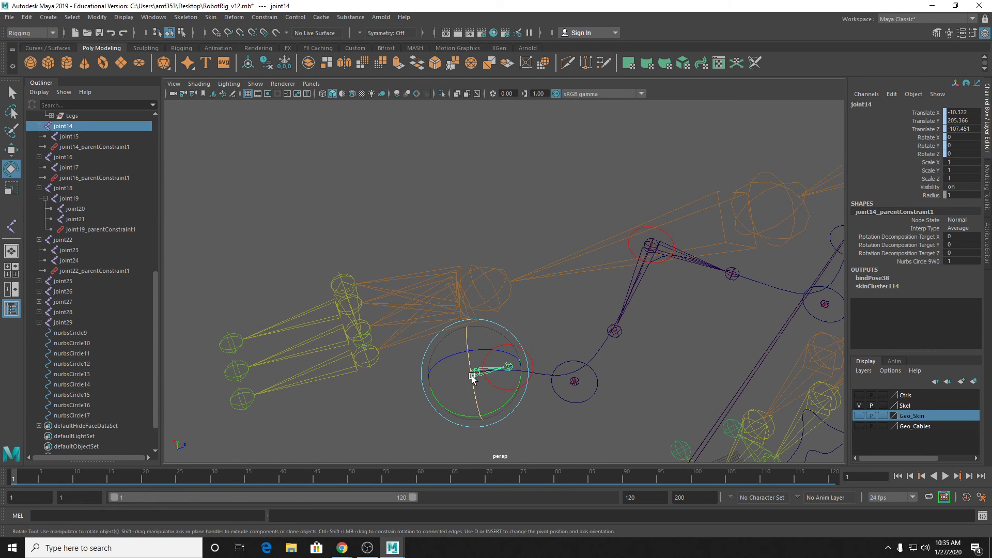
pyautogui.press('q')
pyautogui.keyDown('shift'); pyautogui.click(479, 310); pyautogui.keyUp('shift')
pyautogui.press('p')
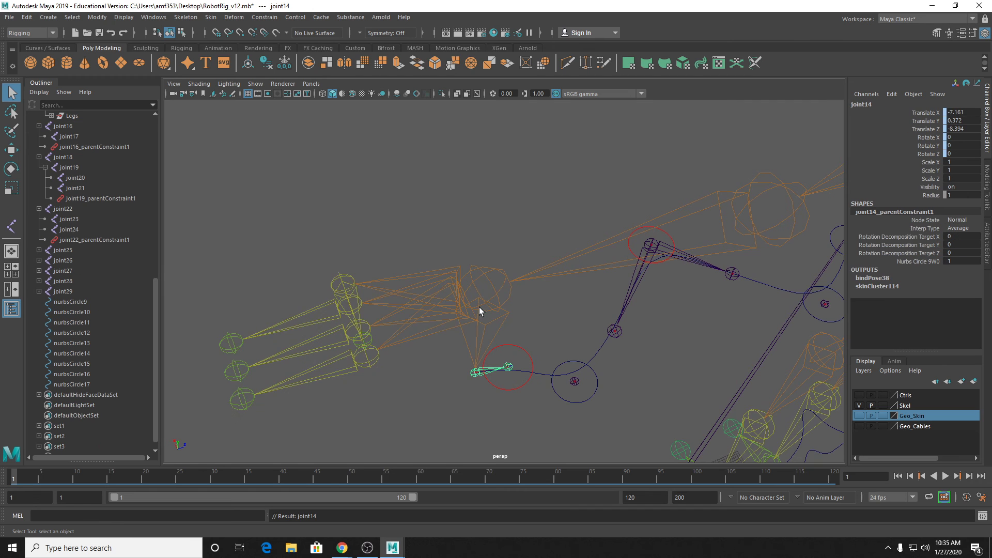
# Step: Test-rotate the L_Wrist joint to check how the cable's end follows, undo the rotation and deselect the joint
pyautogui.click(499, 299)
pyautogui.press('e')
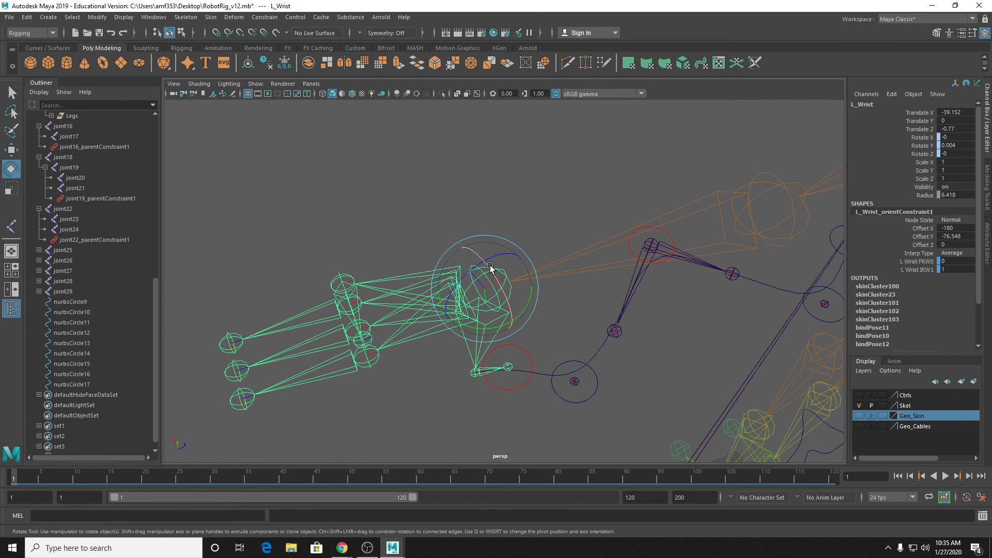
pyautogui.moveTo(480, 267); pyautogui.dragTo(453, 279)
pyautogui.hotkey('ctrl', 'z')
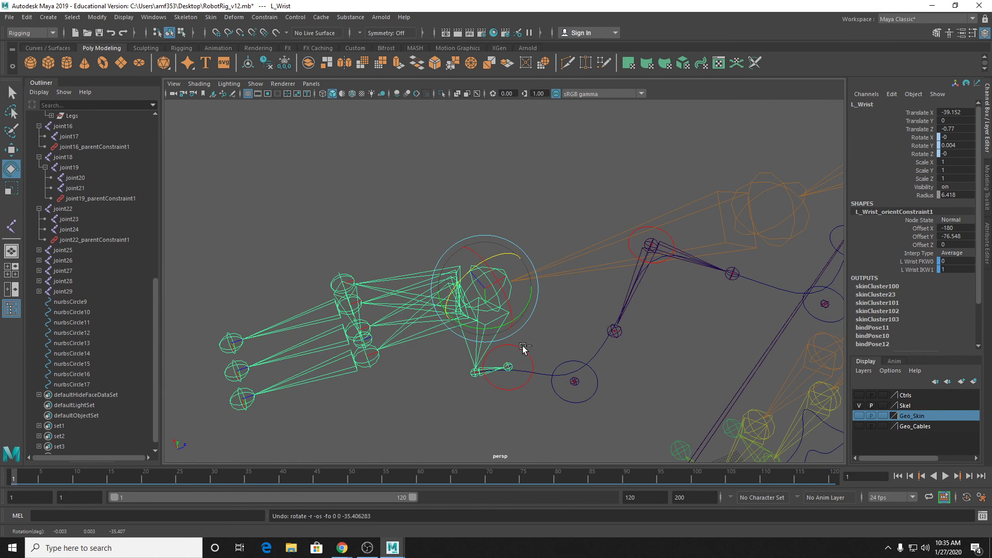
pyautogui.click(517, 351)
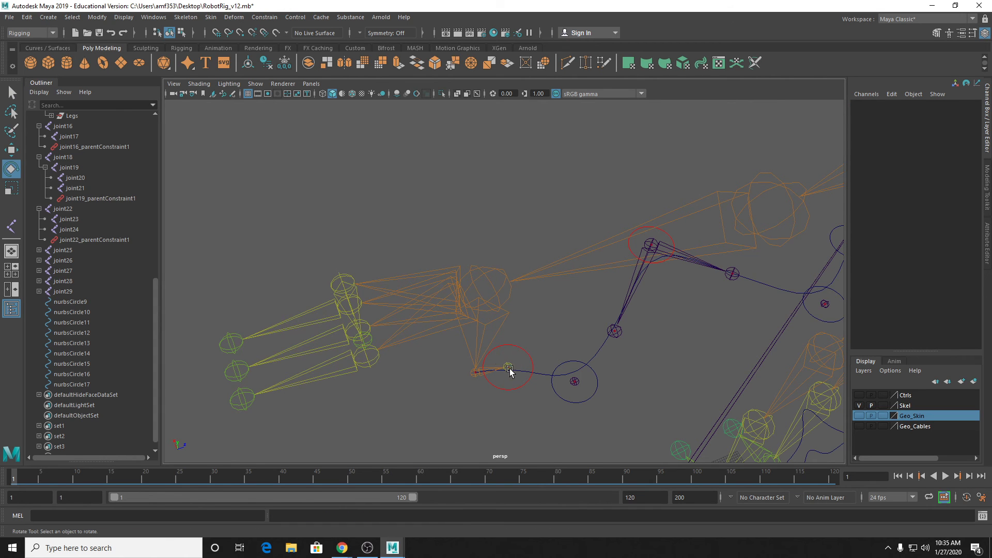
# Step: Undo the parenting of joint14 to the left wrist joint and clear the selection
pyautogui.hotkey('ctrl', 'z')
pyautogui.hotkey('ctrl', 'z')
pyautogui.press('q')
pyautogui.hotkey('ctrl', 'z')
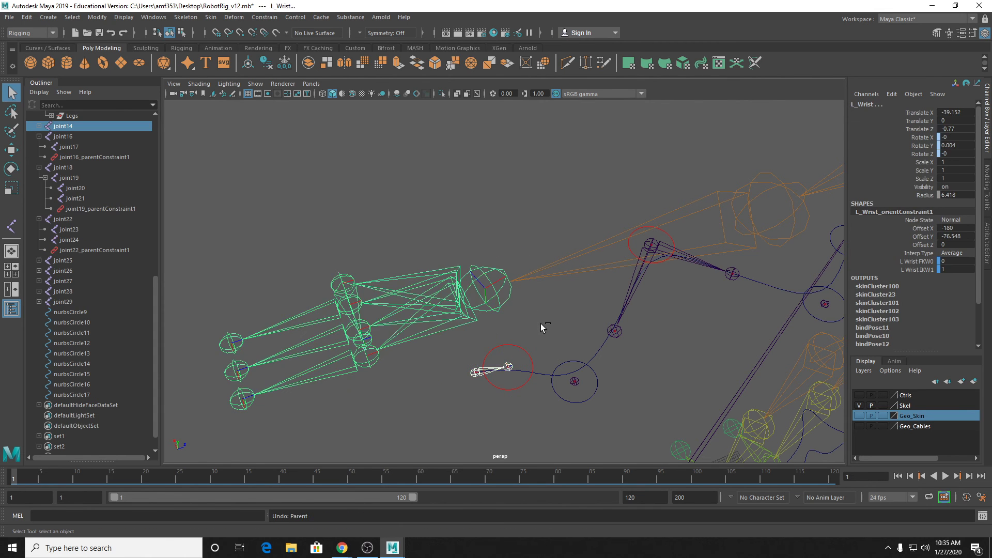
pyautogui.click(540, 319)
pyautogui.keyDown('alt'); pyautogui.moveTo(541, 319); pyautogui.dragTo(489, 343); pyautogui.keyUp('alt')
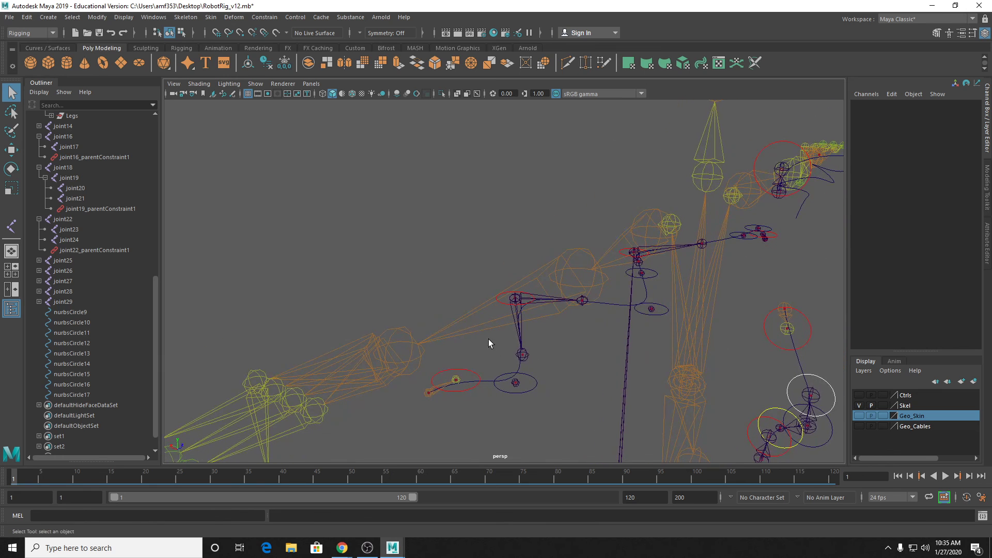
pyautogui.click(394, 349)
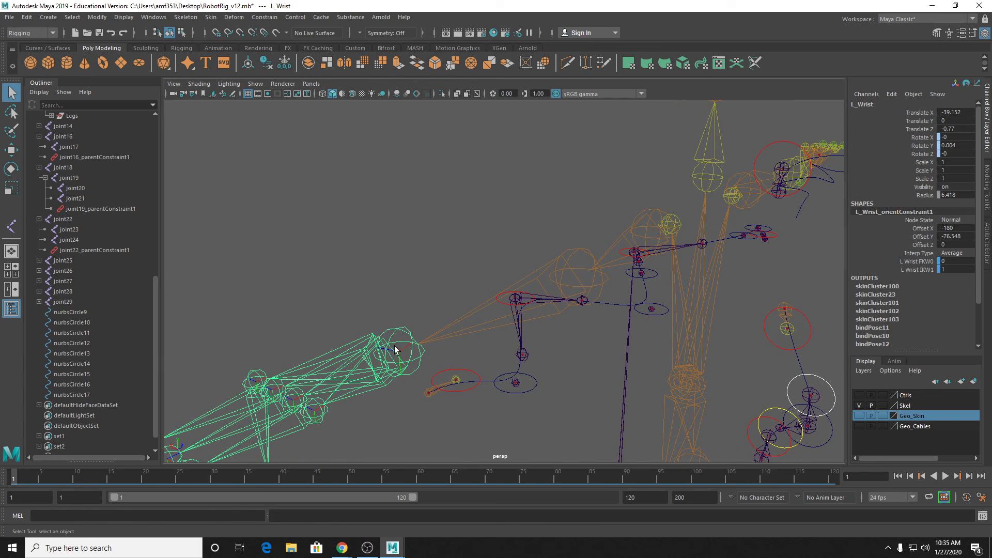
pyautogui.click(463, 314)
pyautogui.click(466, 312)
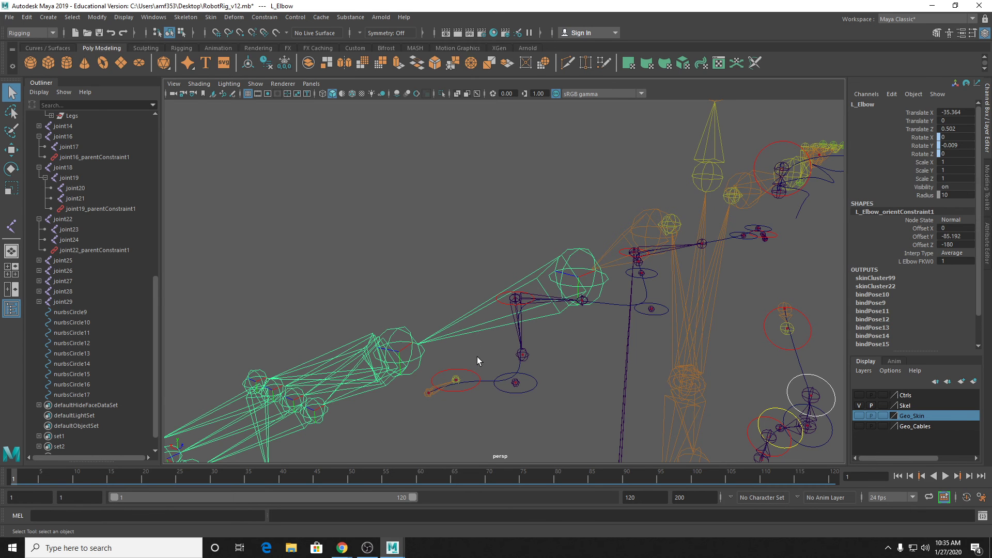
pyautogui.keyDown('alt'); pyautogui.moveTo(476, 358); pyautogui.dragTo(505, 325); pyautogui.keyUp('alt')
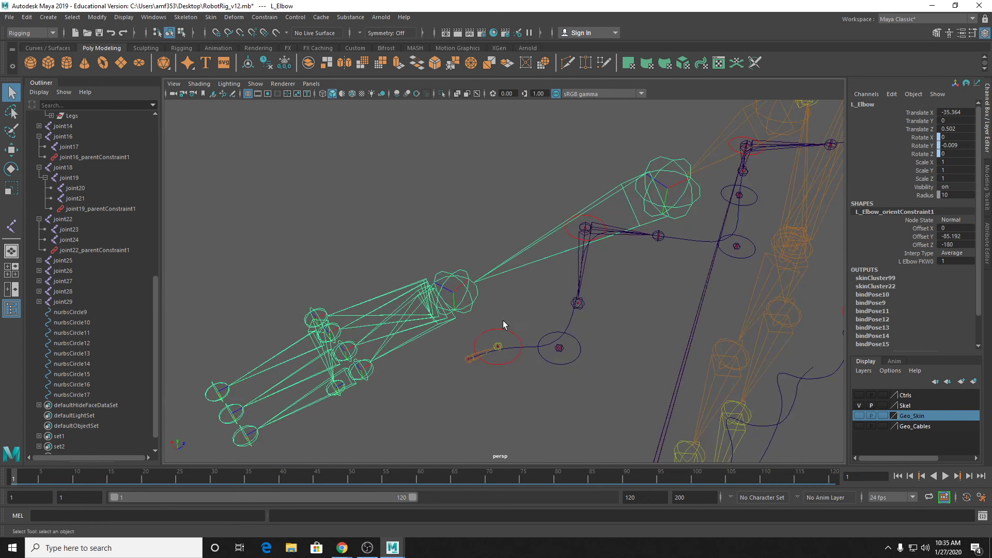
# Step: Group nurbsCircle9, the red circle at the cable's wrist end, and center the group's pivot
pyautogui.click(479, 334)
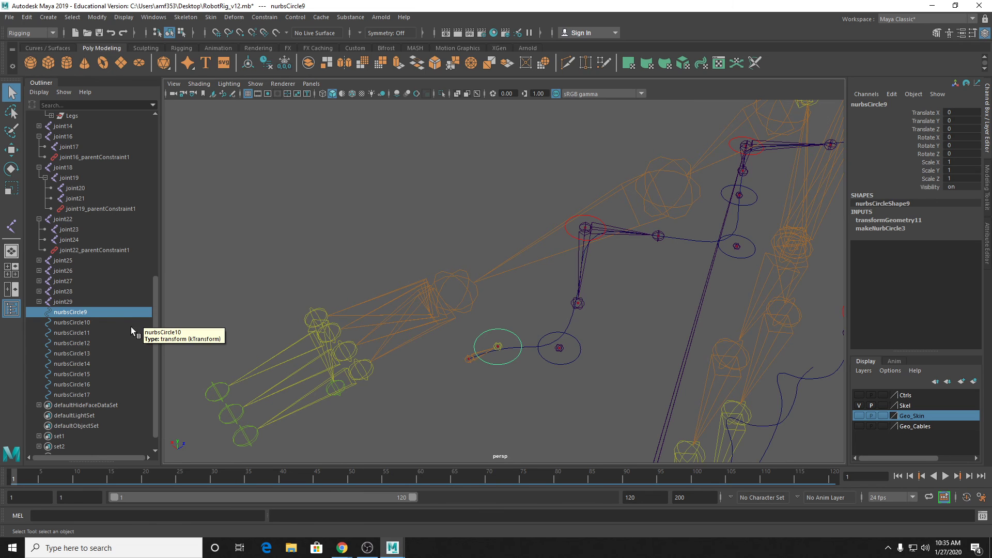
pyautogui.hotkey('ctrl', 'g')
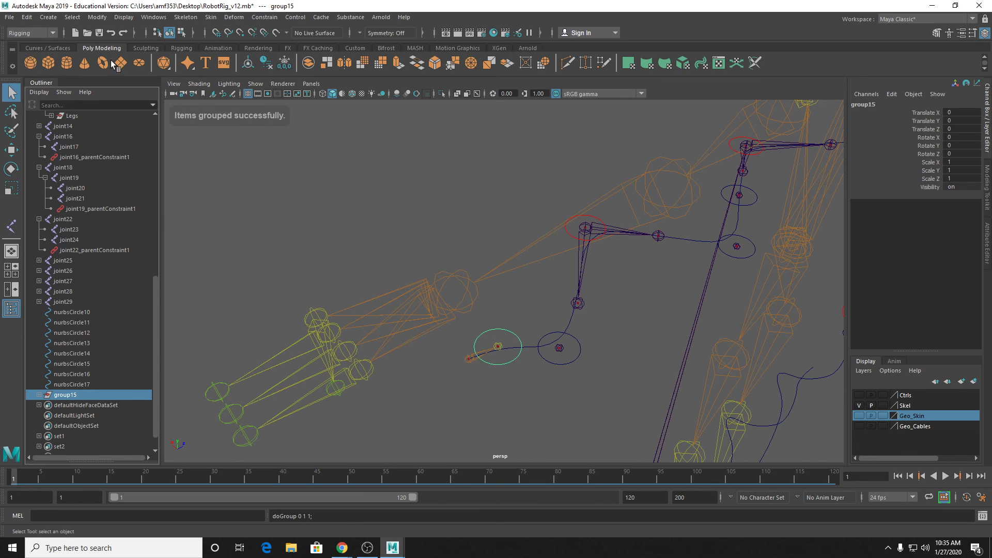
pyautogui.click(98, 17)
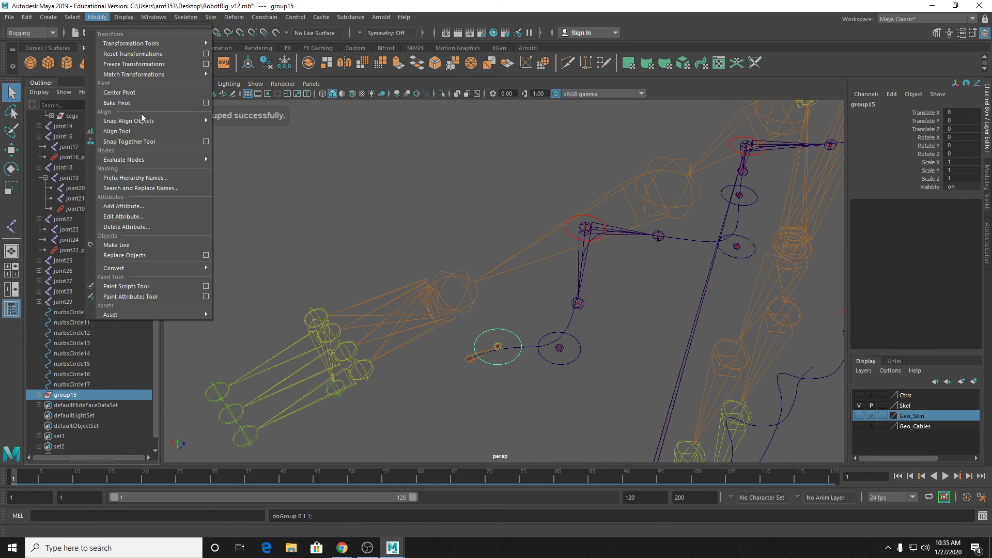
pyautogui.click(124, 93)
# Step: Move the pivot of the wrist circle's group onto the cable's end joint beside the hand
pyautogui.press('w')
pyautogui.press('d')
pyautogui.moveTo(499, 351); pyautogui.dragTo(469, 356)
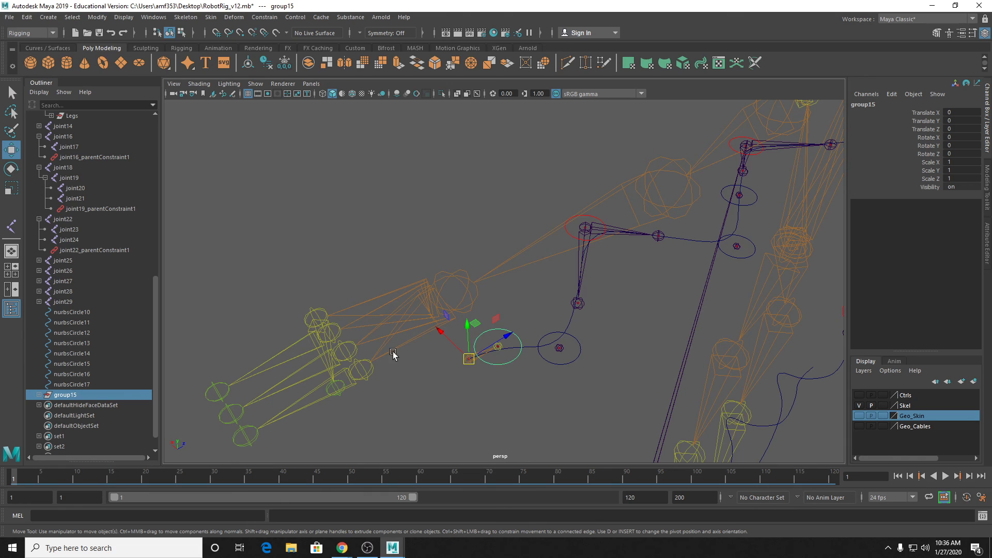
pyautogui.click(74, 396)
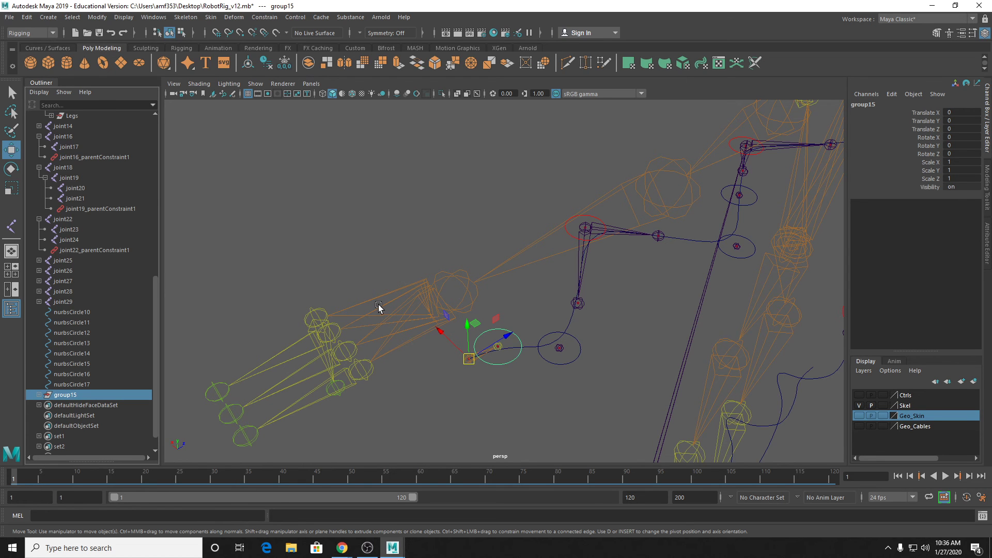
# Step: Parent-constrain the wrist circle's group, group15, to the L_Wrist joint
pyautogui.keyDown('alt'); pyautogui.moveTo(379, 306); pyautogui.dragTo(350, 295); pyautogui.keyUp('alt')
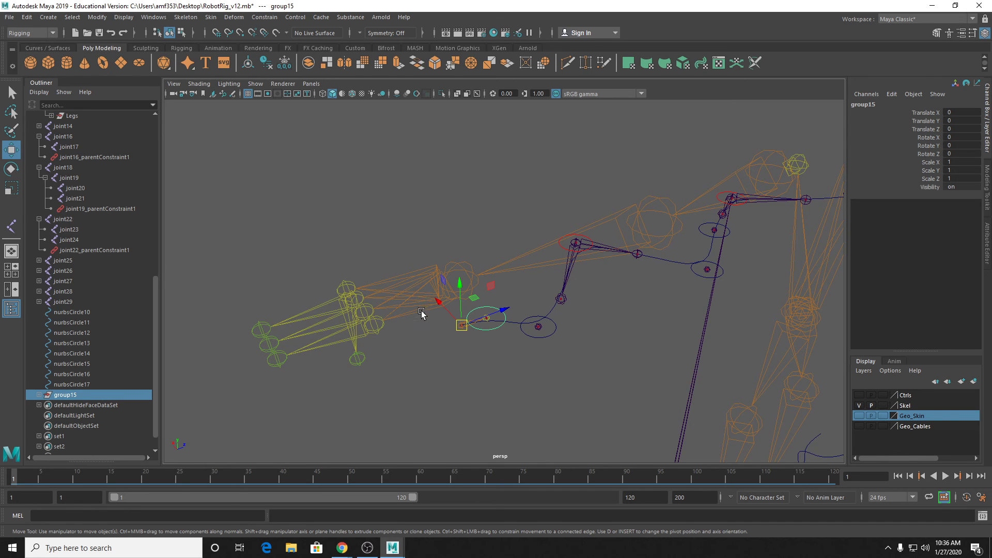
pyautogui.keyDown('alt'); pyautogui.moveTo(416, 305); pyautogui.dragTo(443, 303); pyautogui.keyUp('alt')
pyautogui.press('q')
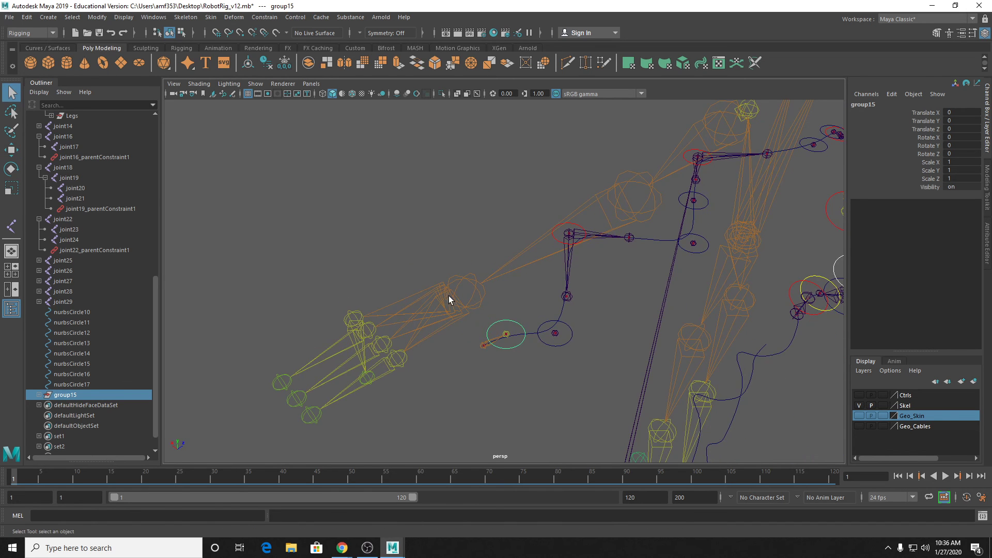
pyautogui.click(451, 298)
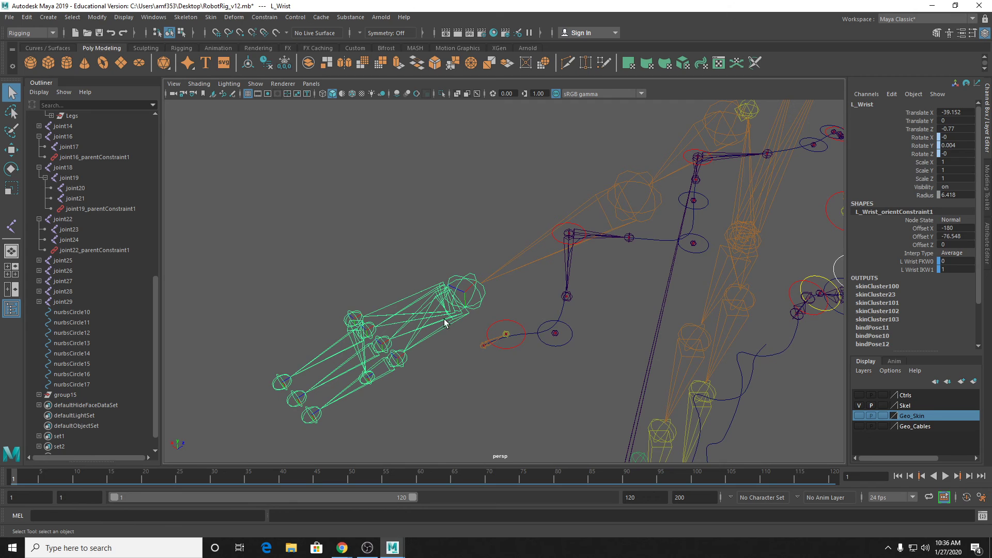
pyautogui.click(858, 426)
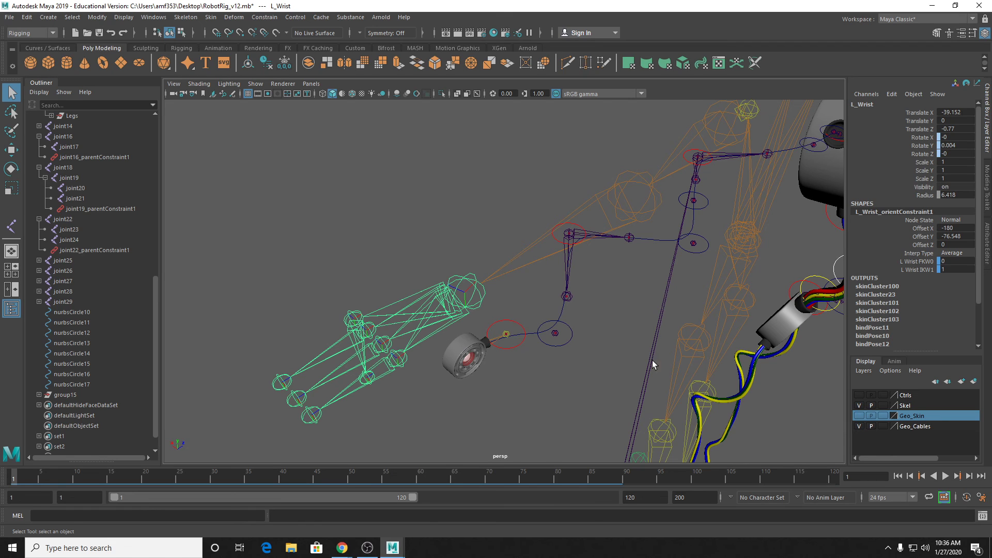
pyautogui.click(859, 426)
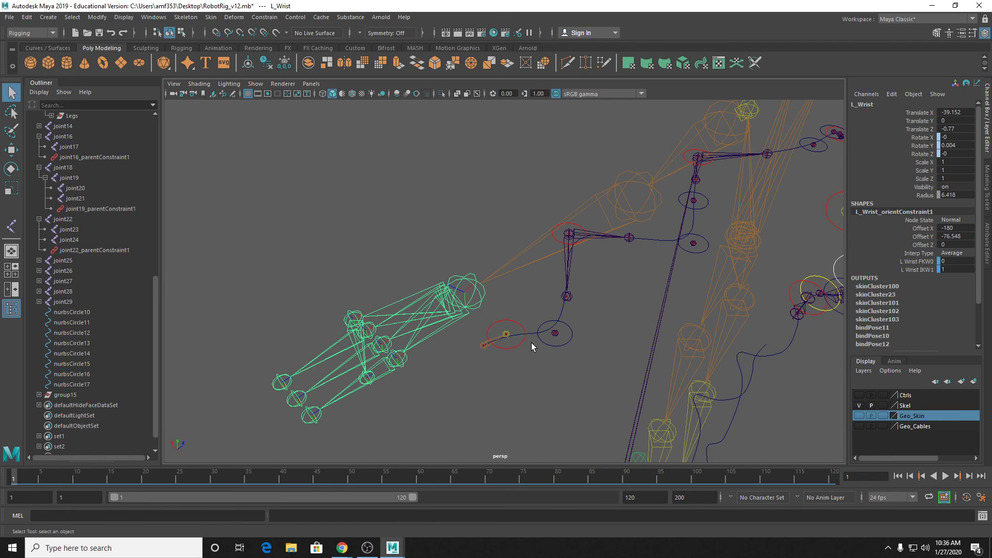
pyautogui.click(70, 394)
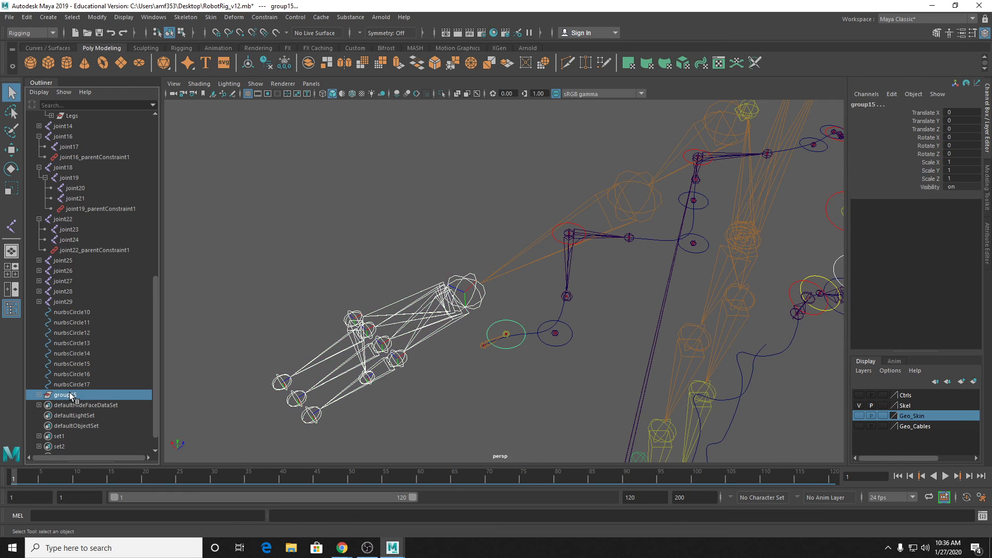
pyautogui.click(268, 17)
pyautogui.click(353, 44)
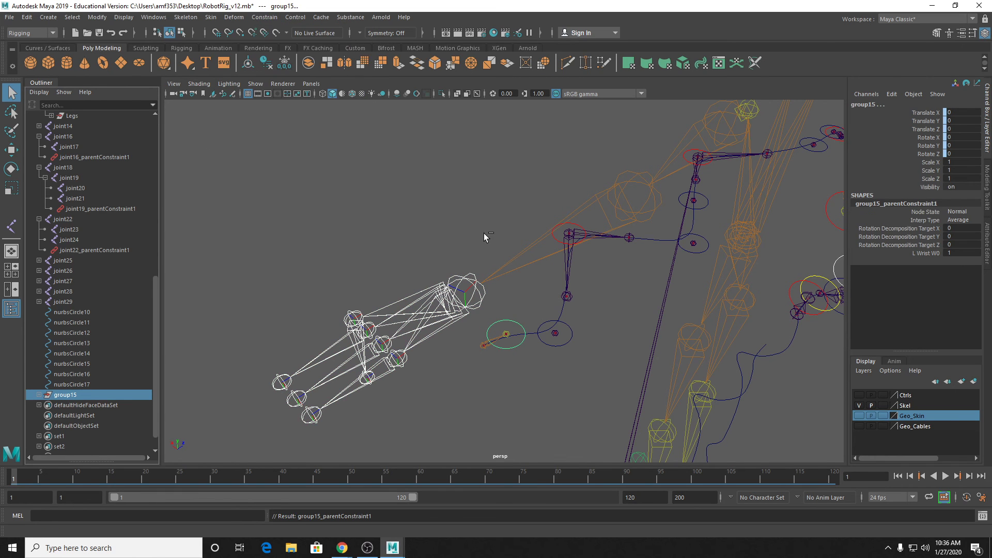
# Step: Show the Ctrls layer, test the wrist constraint by rotating the L_Wrist_IK control, and undo the rotation
pyautogui.click(859, 396)
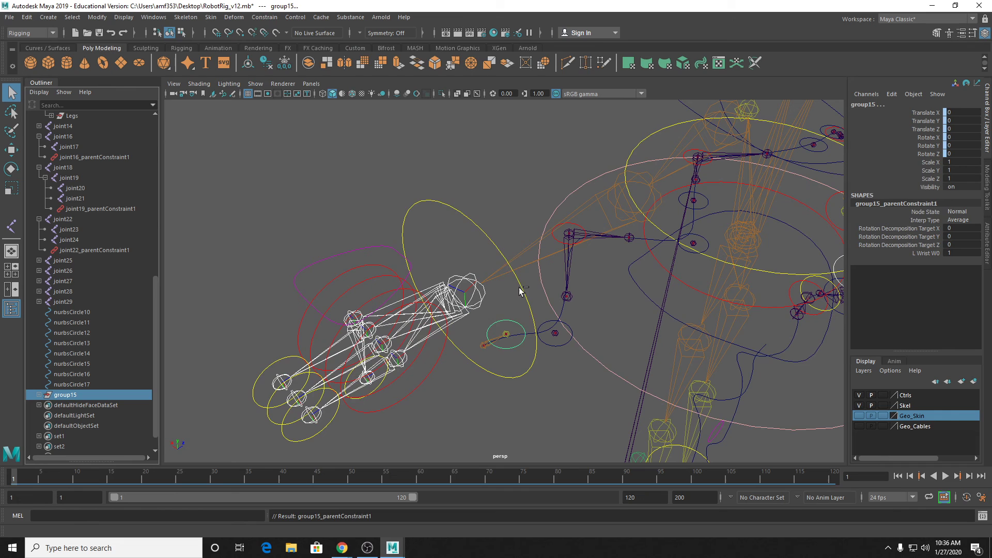
pyautogui.click(489, 246)
pyautogui.press('e')
pyautogui.moveTo(483, 336); pyautogui.dragTo(487, 380)
pyautogui.hotkey('ctrl', 'z')
pyautogui.hotkey('ctrl', 'z')
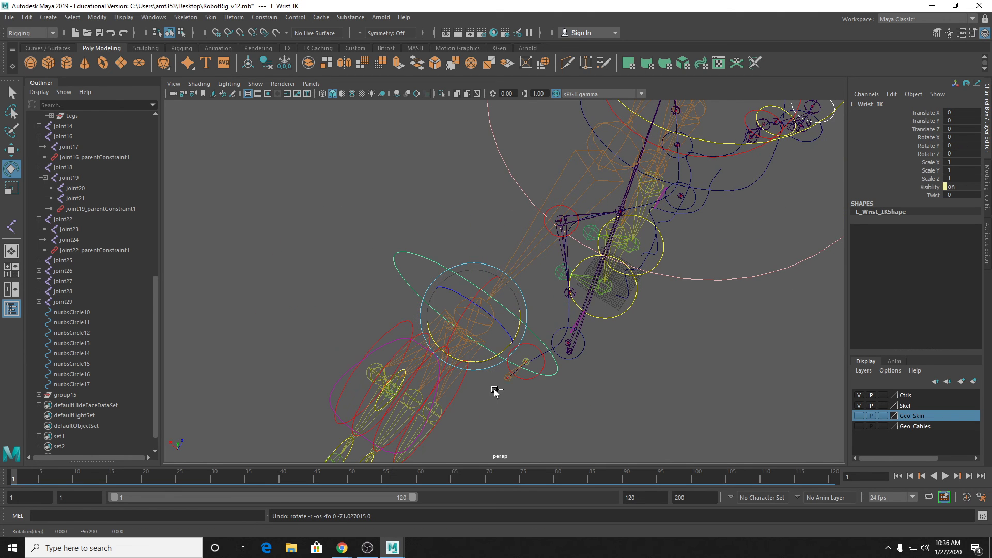
# Step: Test-rotate nurbsCircle9, the circle at the cable's wrist end, and undo the rotation
pyautogui.press('q')
pyautogui.click(528, 383)
pyautogui.press('e')
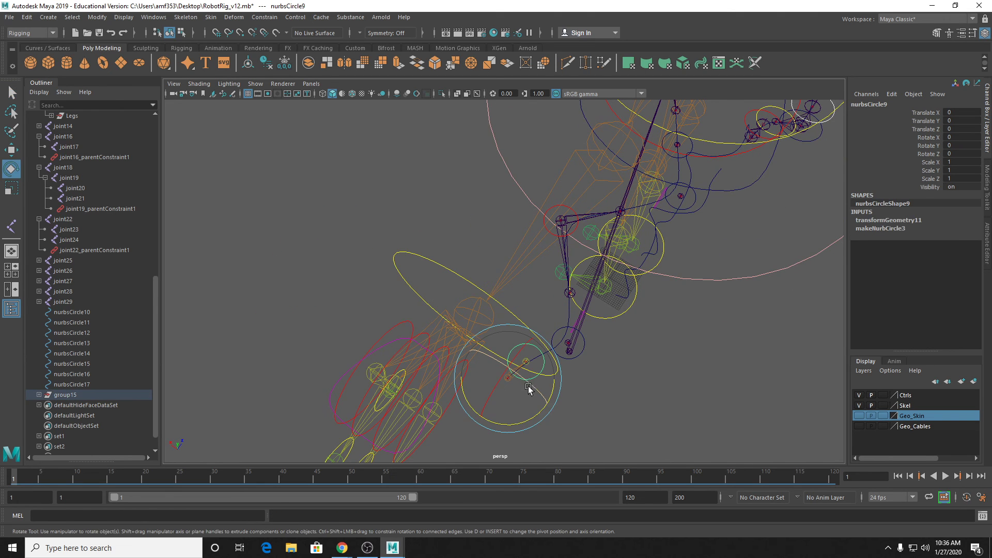
pyautogui.keyDown('alt'); pyautogui.moveTo(529, 389); pyautogui.dragTo(505, 336); pyautogui.keyUp('alt')
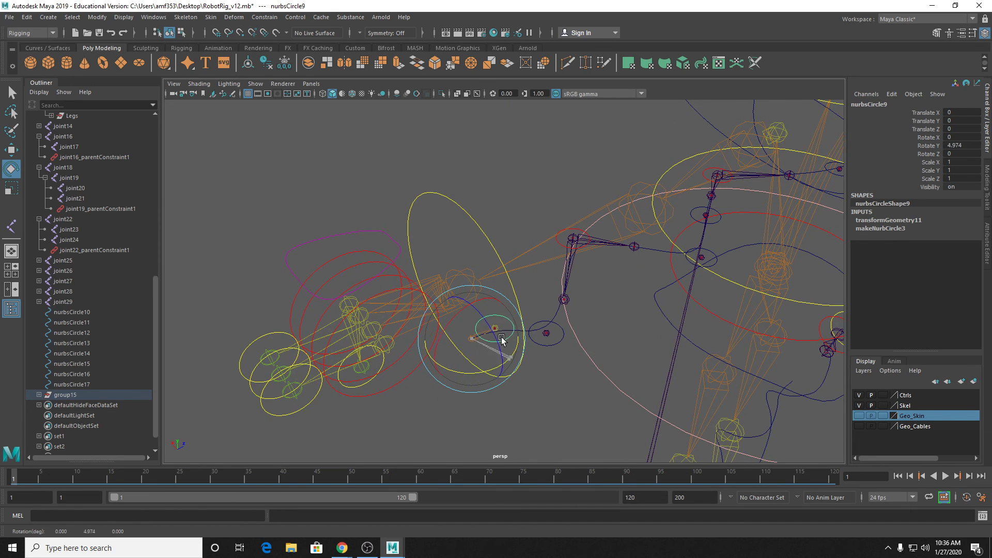
pyautogui.hotkey('ctrl', 'z')
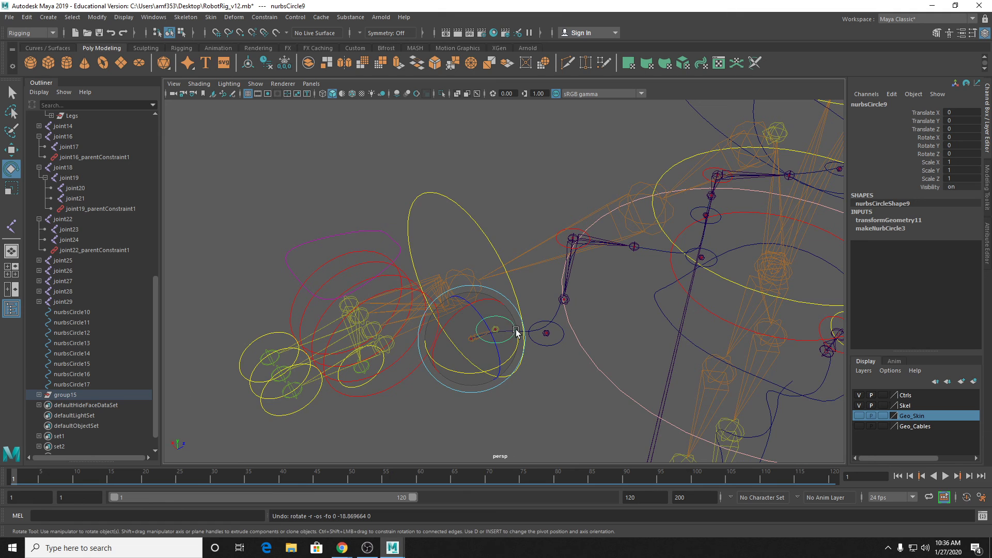
pyautogui.keyDown('alt'); pyautogui.moveTo(699, 203); pyautogui.dragTo(478, 246, button='middle'); pyautogui.keyUp('alt')
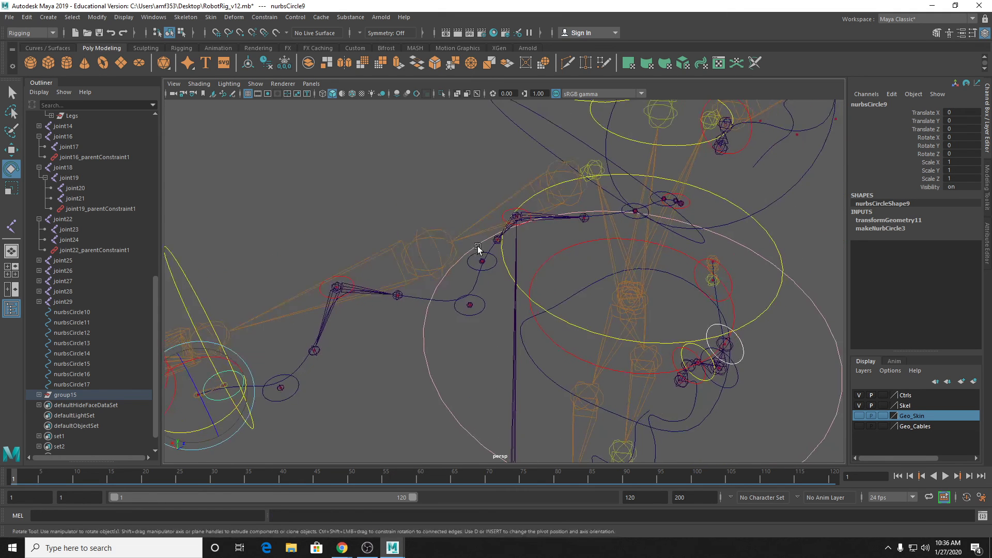
pyautogui.click(684, 203)
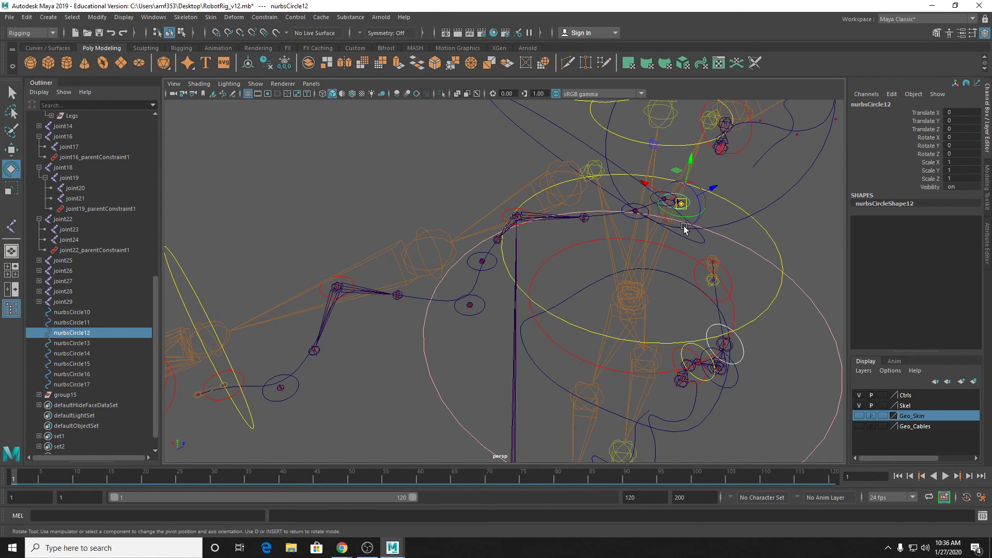
pyautogui.hotkey('ctrl', 'z')
pyautogui.press('f')
pyautogui.keyDown('alt'); pyautogui.moveTo(695, 242); pyautogui.dragTo(532, 277, button='right'); pyautogui.keyUp('alt')
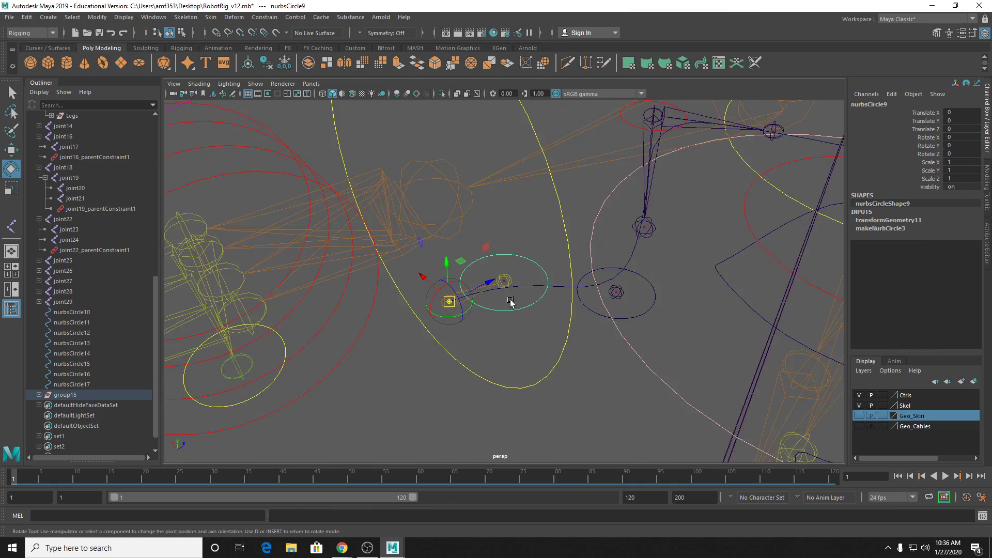
pyautogui.keyDown('alt'); pyautogui.moveTo(510, 302); pyautogui.dragTo(342, 389); pyautogui.keyUp('alt')
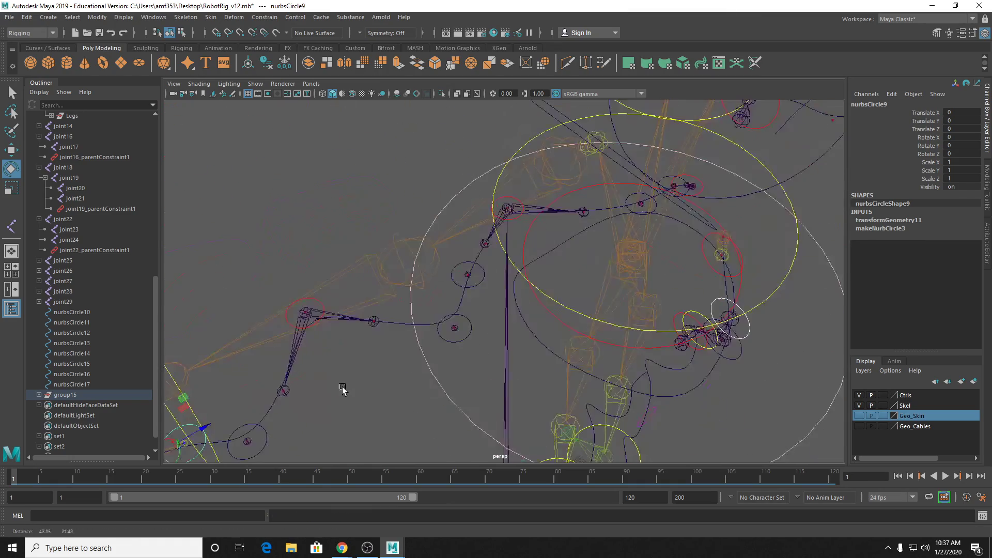
# Step: Parent-constrain nurbsCircle12, the circle at the cable's chest end, directly to the Chest joint
pyautogui.click(704, 188)
pyautogui.press('f')
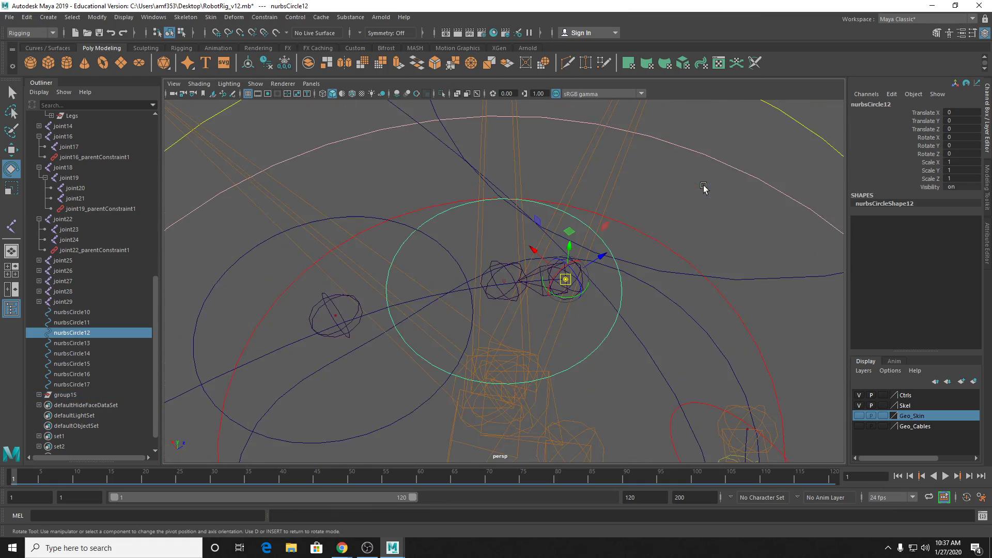
pyautogui.keyDown('alt'); pyautogui.moveTo(704, 188); pyautogui.dragTo(606, 302); pyautogui.keyUp('alt')
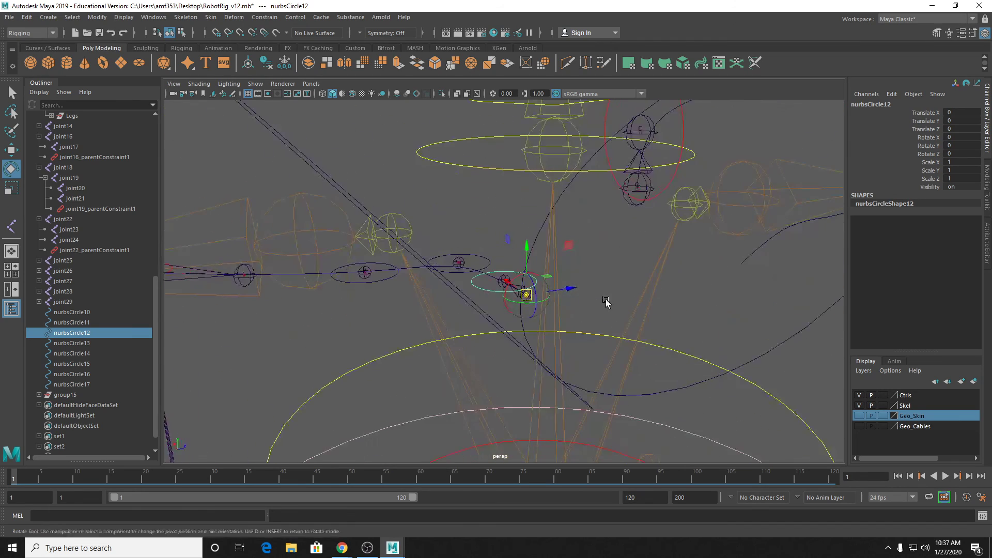
pyautogui.press('q')
pyautogui.click(551, 249)
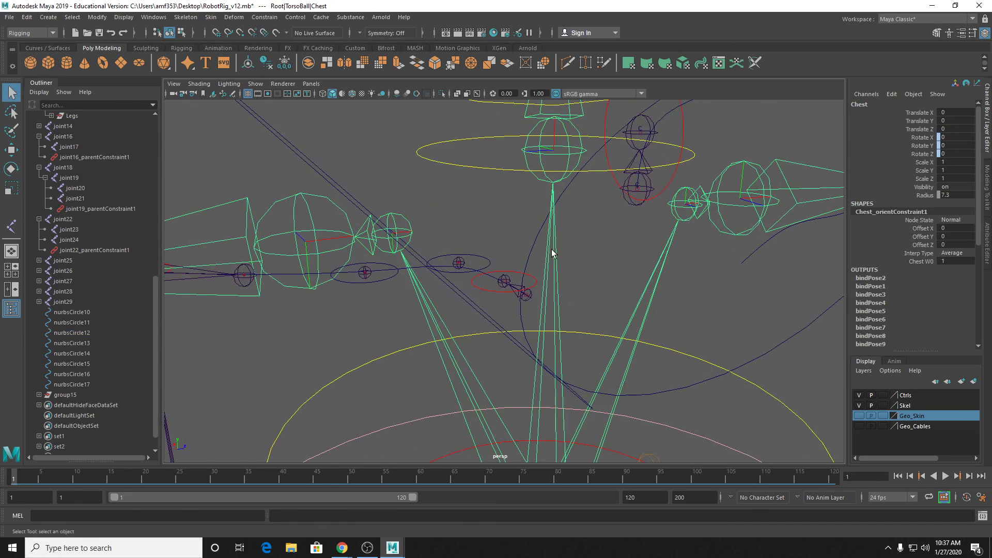
pyautogui.keyDown('shift'); pyautogui.click(517, 272); pyautogui.keyUp('shift')
pyautogui.click(264, 17)
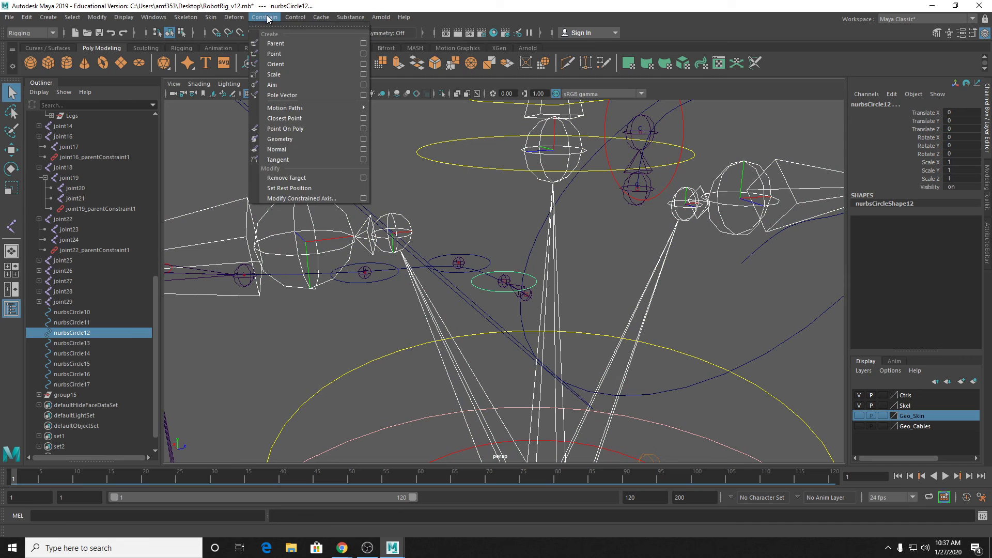
pyautogui.click(289, 45)
# Step: Test the chest constraint by rotating the Chest control, and undo the rotation
pyautogui.keyDown('alt'); pyautogui.moveTo(555, 307); pyautogui.dragTo(600, 325); pyautogui.keyUp('alt')
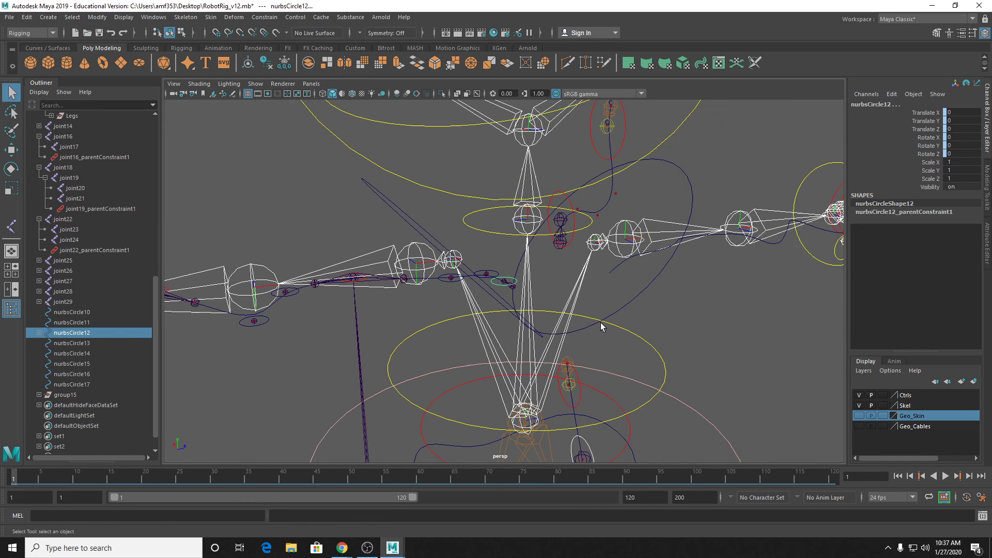
pyautogui.moveTo(624, 368); pyautogui.dragTo(623, 369)
pyautogui.press('e')
pyautogui.moveTo(539, 377); pyautogui.dragTo(550, 378)
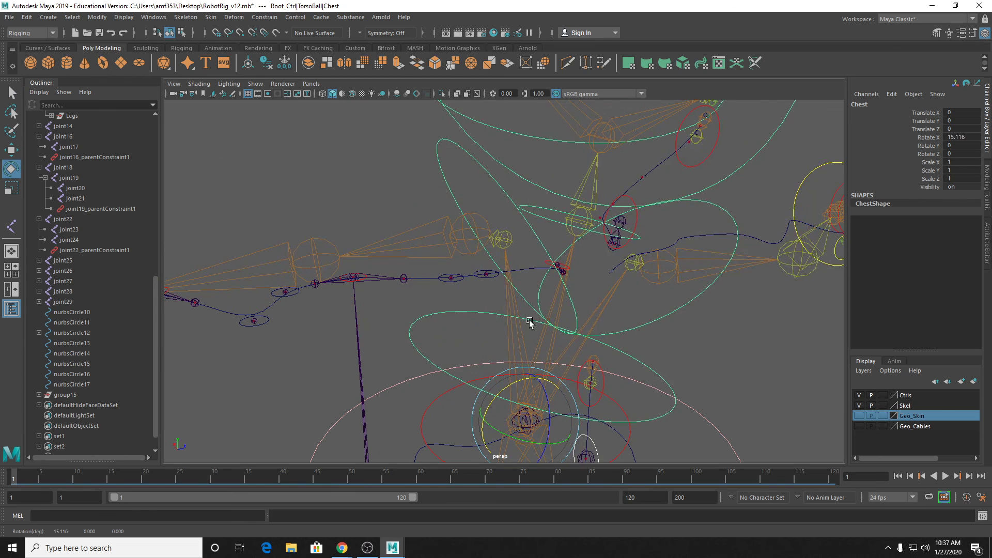
pyautogui.hotkey('ctrl', 'z')
# Step: Try rotating the constrained nurbsCircle12 on its own, and undo the rotation
pyautogui.keyDown('alt'); pyautogui.moveTo(502, 301); pyautogui.dragTo(477, 308); pyautogui.keyUp('alt')
pyautogui.click(512, 277)
pyautogui.hotkey('ctrl', 'z')
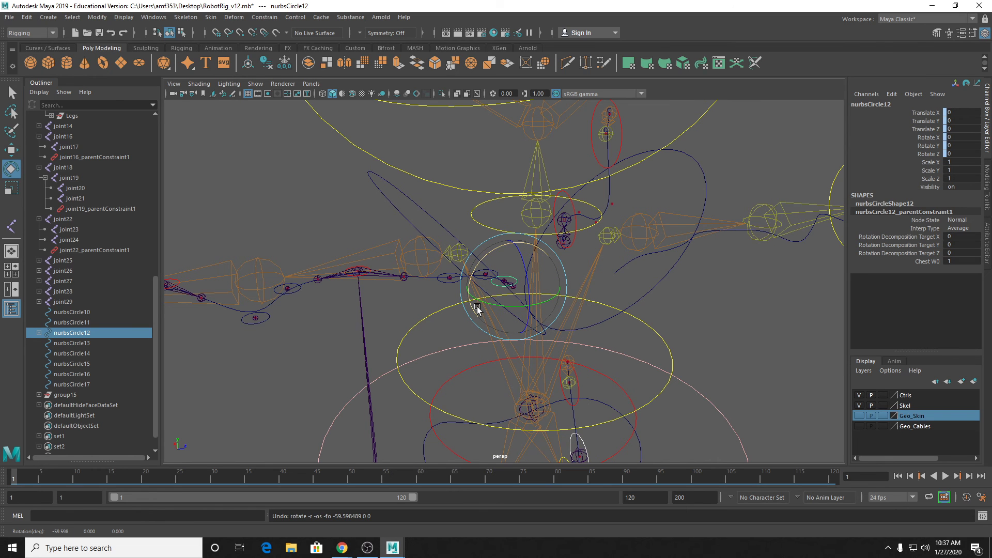
pyautogui.press('f')
pyautogui.keyDown('alt'); pyautogui.moveTo(649, 324); pyautogui.dragTo(569, 328, button='right'); pyautogui.keyUp('alt')
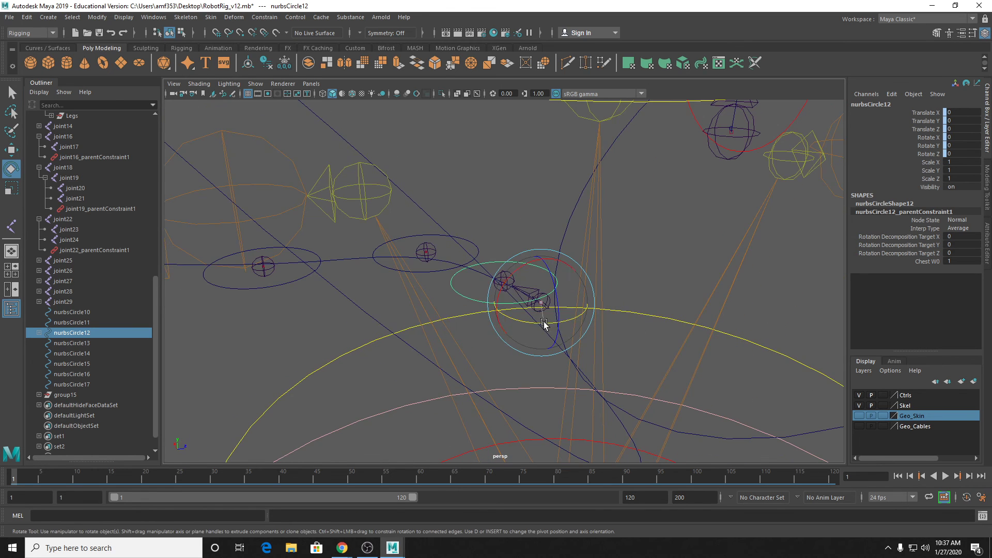
pyautogui.moveTo(543, 323); pyautogui.dragTo(579, 294)
pyautogui.hotkey('ctrl', 'z')
pyautogui.hotkey('ctrl', 'z')
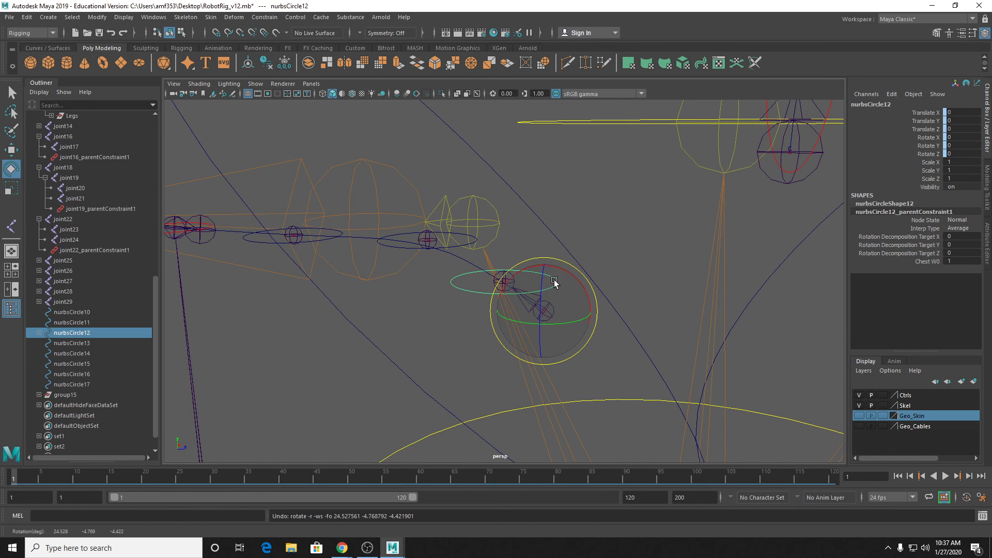
# Step: Delete the parent constraint from nurbsCircle12
pyautogui.scroll(-5, 540, 289)
pyautogui.keyDown('alt'); pyautogui.moveTo(538, 287); pyautogui.dragTo(560, 303); pyautogui.keyUp('alt')
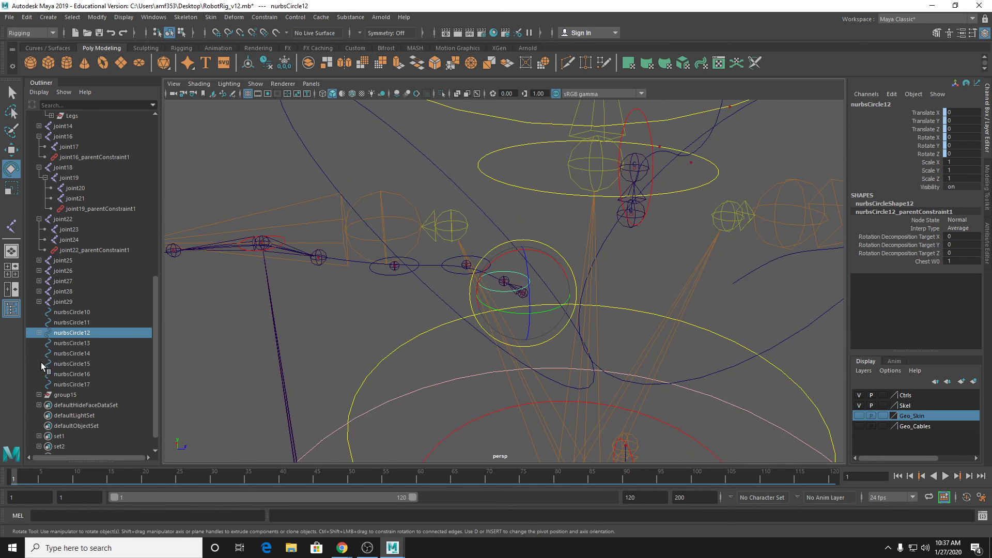
pyautogui.click(39, 333)
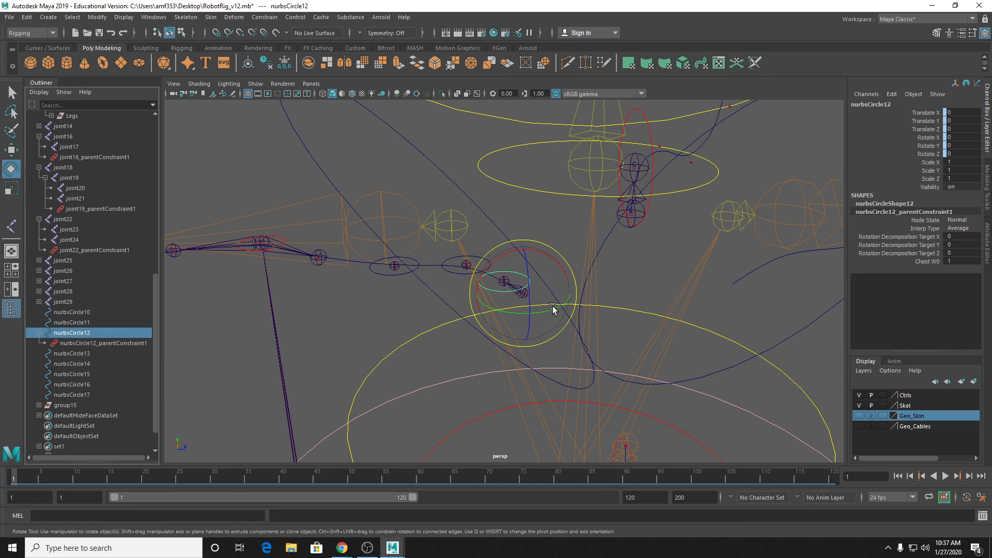
pyautogui.click(96, 343)
pyautogui.press('Delete')
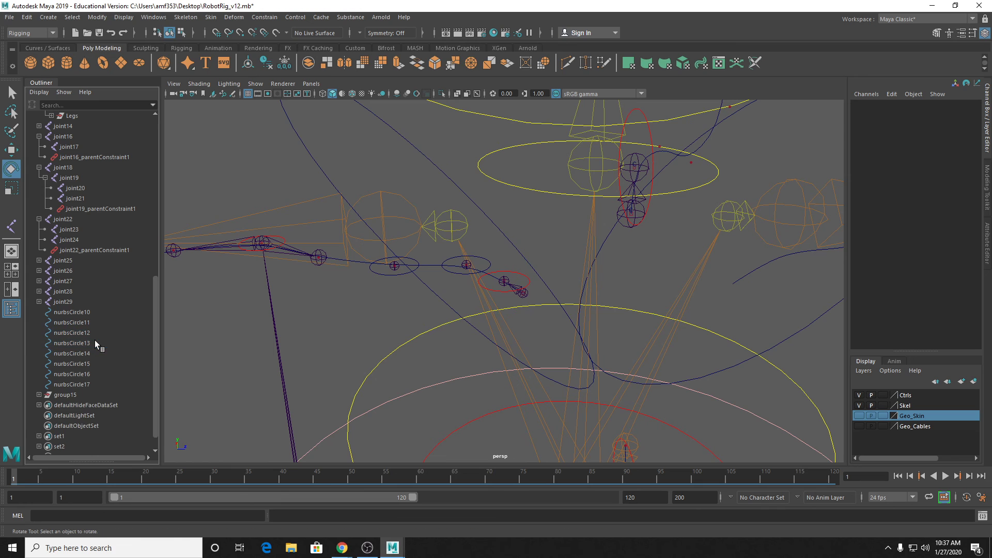
# Step: Group nurbsCircle12, the circle at the cable's chest end
pyautogui.click(512, 278)
pyautogui.keyDown('alt'); pyautogui.moveTo(513, 277); pyautogui.dragTo(553, 278); pyautogui.keyUp('alt')
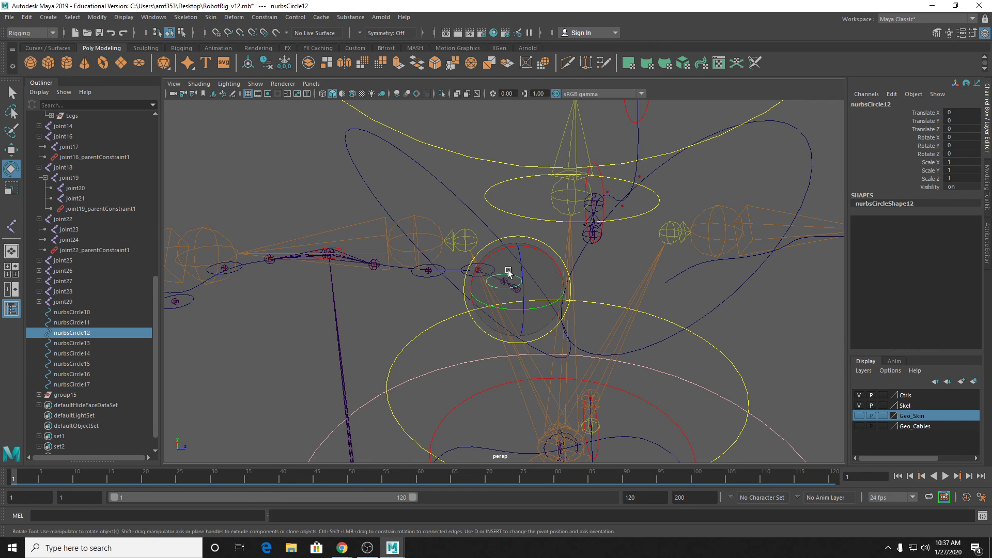
pyautogui.scroll(2, 517, 290)
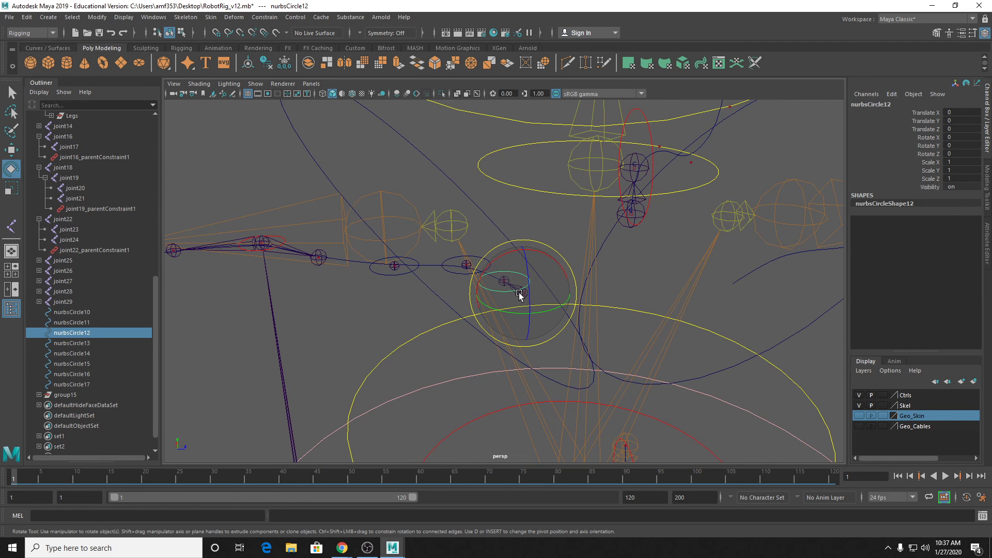
pyautogui.hotkey('ctrl', 'g')
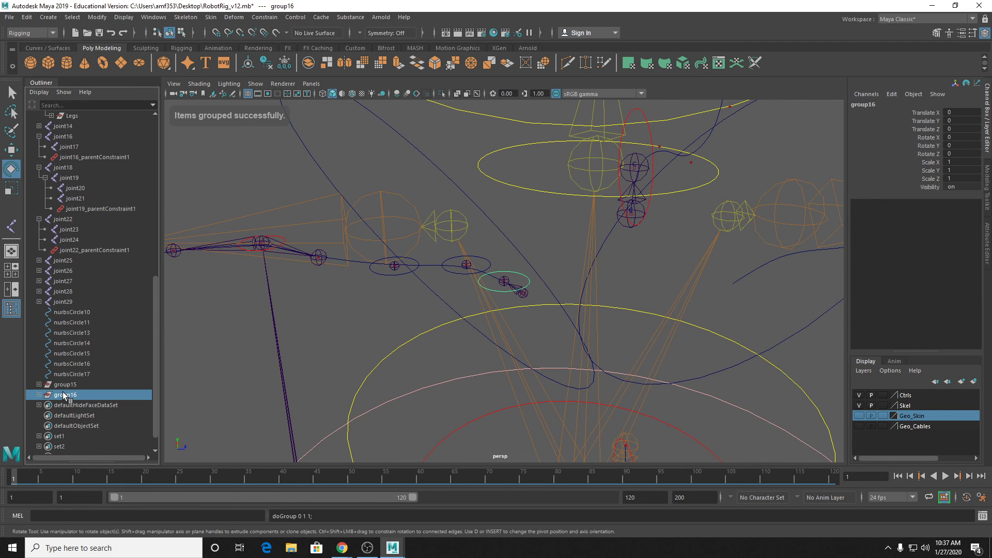
# Step: Parent-constrain the chest-end circle's group, group16, to the Chest joint
pyautogui.click(572, 246)
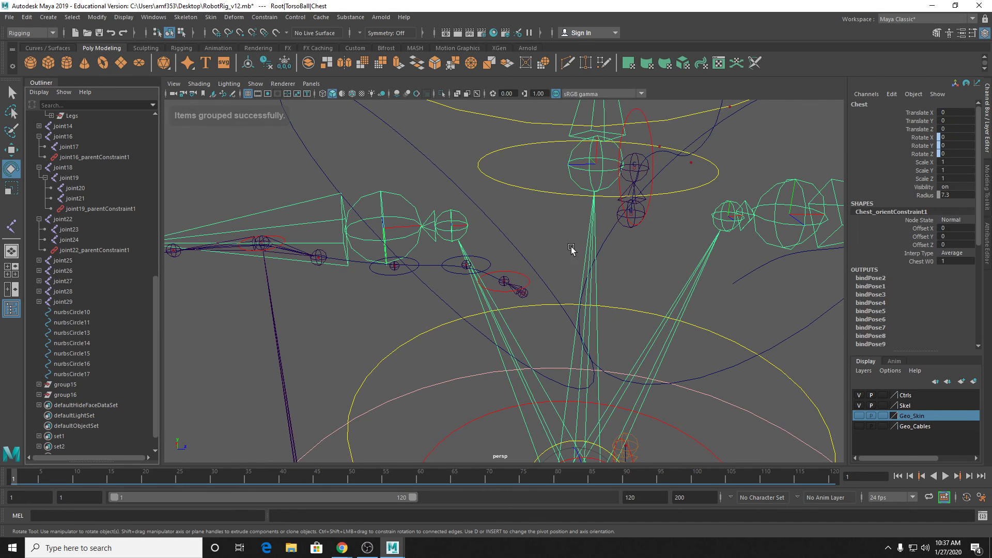
pyautogui.keyDown('ctrl'); pyautogui.click(75, 395); pyautogui.keyUp('ctrl')
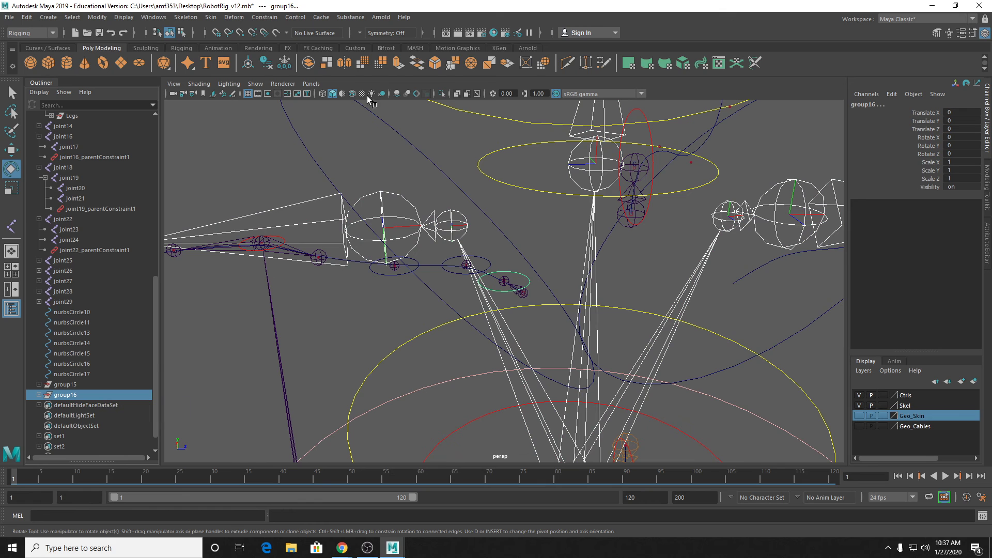
pyautogui.click(265, 18)
pyautogui.click(287, 42)
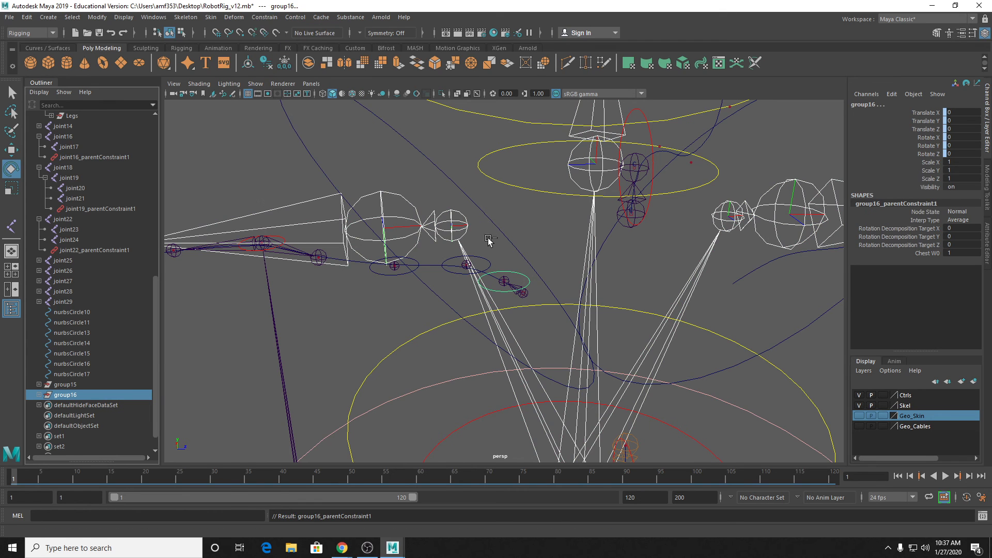
# Step: Group nurbsCircle11, the red circle beside the upper arm, and parent-constrain its group to the L_Shoulder joint
pyautogui.keyDown('alt'); pyautogui.moveTo(412, 259); pyautogui.dragTo(518, 279, button='middle'); pyautogui.keyUp('alt')
pyautogui.keyDown('alt'); pyautogui.moveTo(483, 256); pyautogui.dragTo(487, 285); pyautogui.keyUp('alt')
pyautogui.click(463, 237)
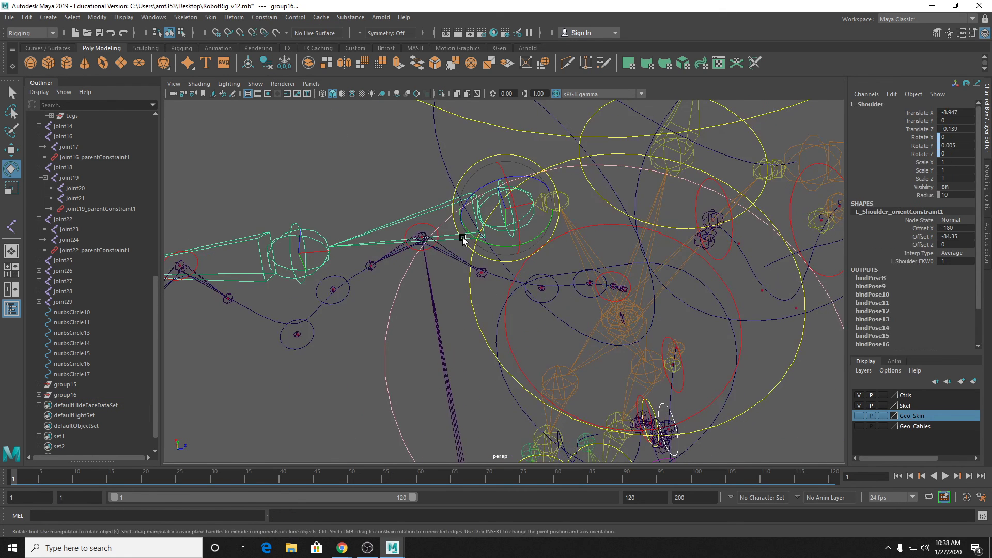
pyautogui.click(427, 226)
pyautogui.hotkey('ctrl', 'g')
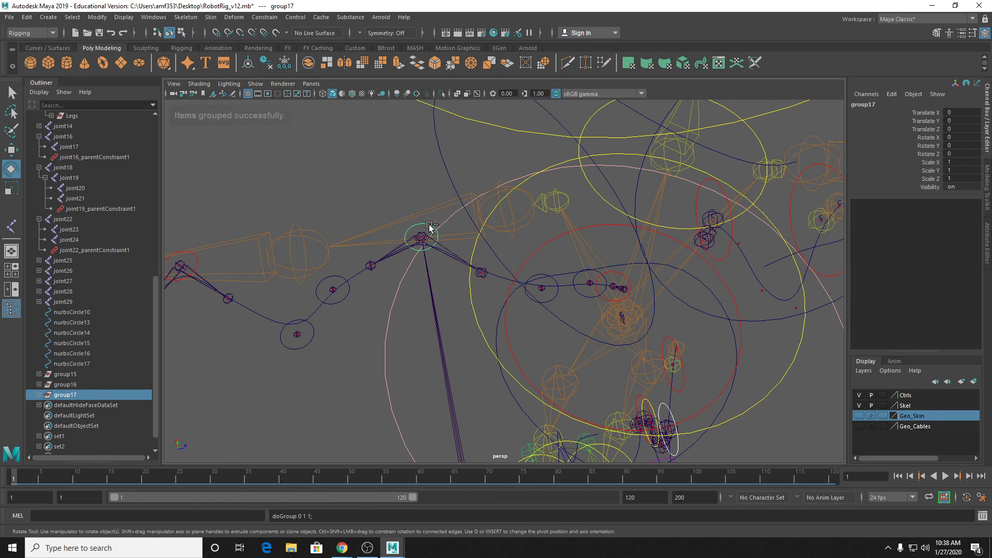
pyautogui.click(82, 394)
# Step: Group nurbsCircle10, the red circle beside the forearm, and parent-constrain its group to the L_Elbow joint
pyautogui.keyDown('alt'); pyautogui.moveTo(472, 228); pyautogui.dragTo(535, 232, button='middle'); pyautogui.keyUp('alt')
pyautogui.keyDown('alt'); pyautogui.moveTo(327, 272); pyautogui.dragTo(494, 265, button='middle'); pyautogui.keyUp('alt')
pyautogui.click(448, 244)
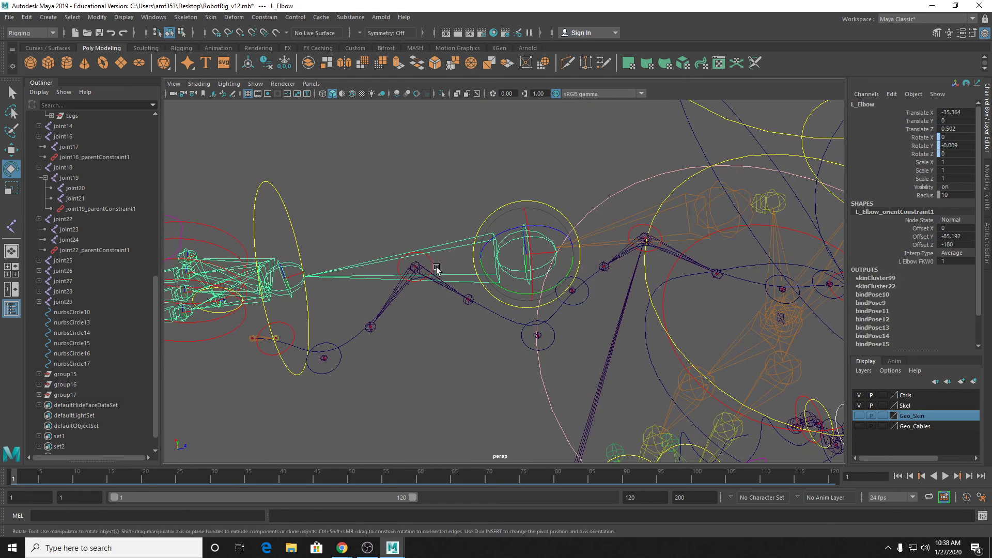
pyautogui.click(434, 269)
pyautogui.hotkey('ctrl', 'g')
pyautogui.click(290, 329)
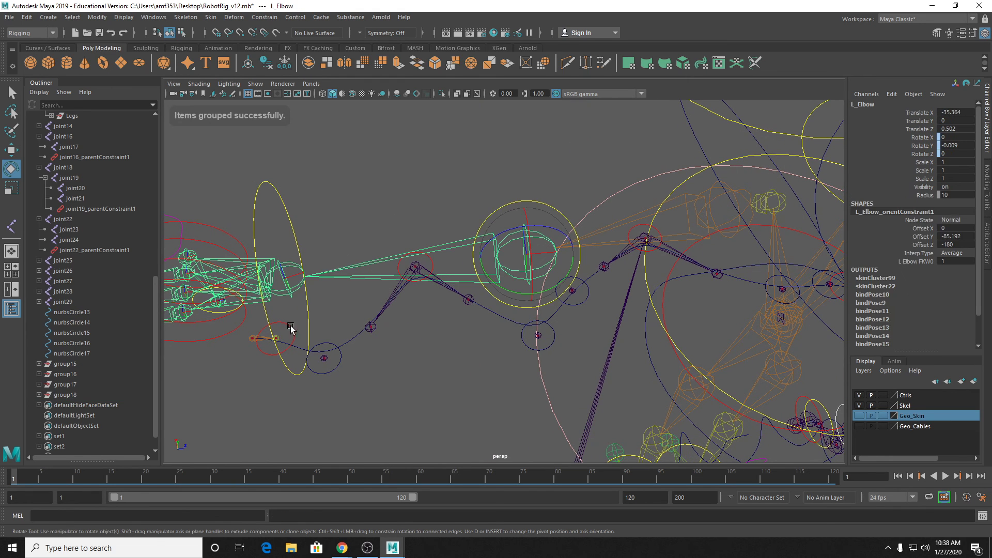
pyautogui.click(65, 394)
# Step: Test how the cable follows the arm by moving the L_Wrist_IK control, and undo the moves
pyautogui.keyDown('alt'); pyautogui.moveTo(550, 279); pyautogui.dragTo(400, 264, button='right'); pyautogui.keyUp('alt')
pyautogui.click(401, 264)
pyautogui.press('w')
pyautogui.moveTo(403, 271); pyautogui.dragTo(394, 209)
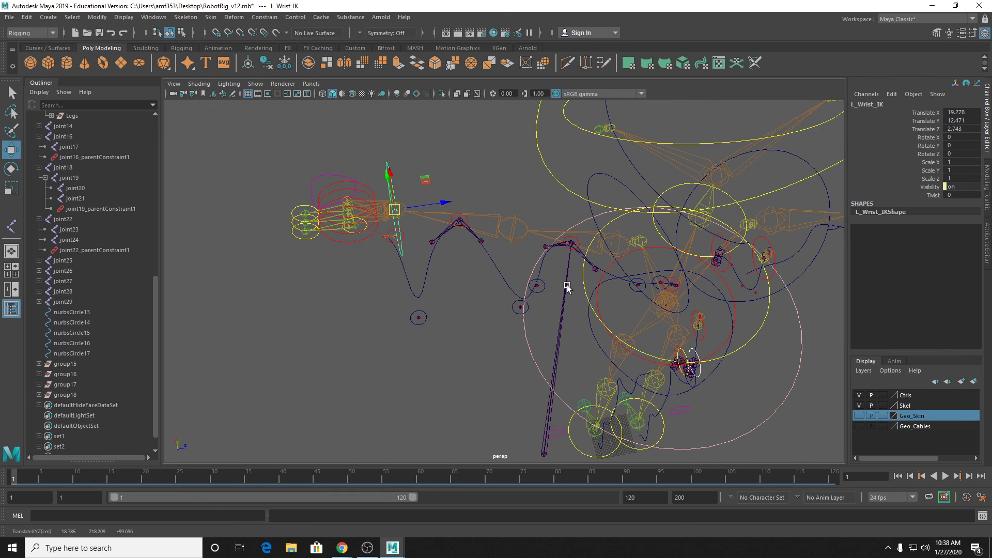
pyautogui.keyDown('alt'); pyautogui.moveTo(555, 283); pyautogui.dragTo(507, 283); pyautogui.keyUp('alt')
pyautogui.hotkey('ctrl', 'z')
pyautogui.hotkey('ctrl', 'z')
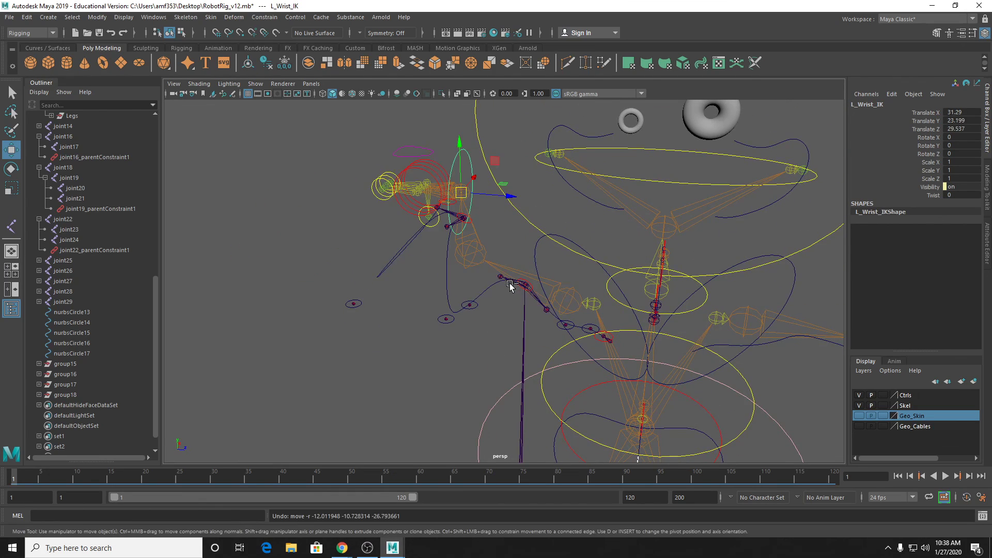
# Step: Try to reparent joint19 from joint18 to joint16, and undo the reparenting
pyautogui.keyDown('alt'); pyautogui.moveTo(465, 251); pyautogui.dragTo(523, 341); pyautogui.keyUp('alt')
pyautogui.click(521, 345)
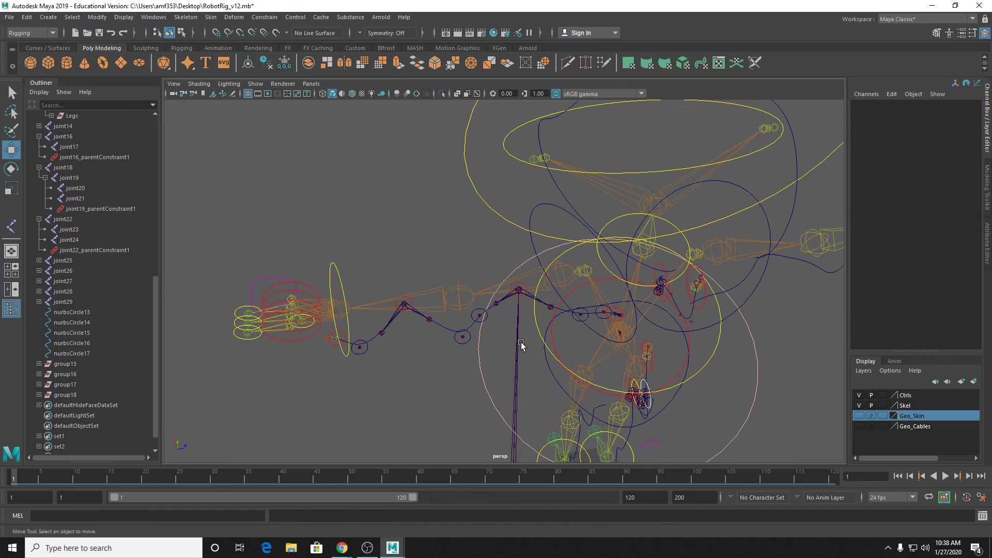
pyautogui.click(519, 356)
pyautogui.press('f')
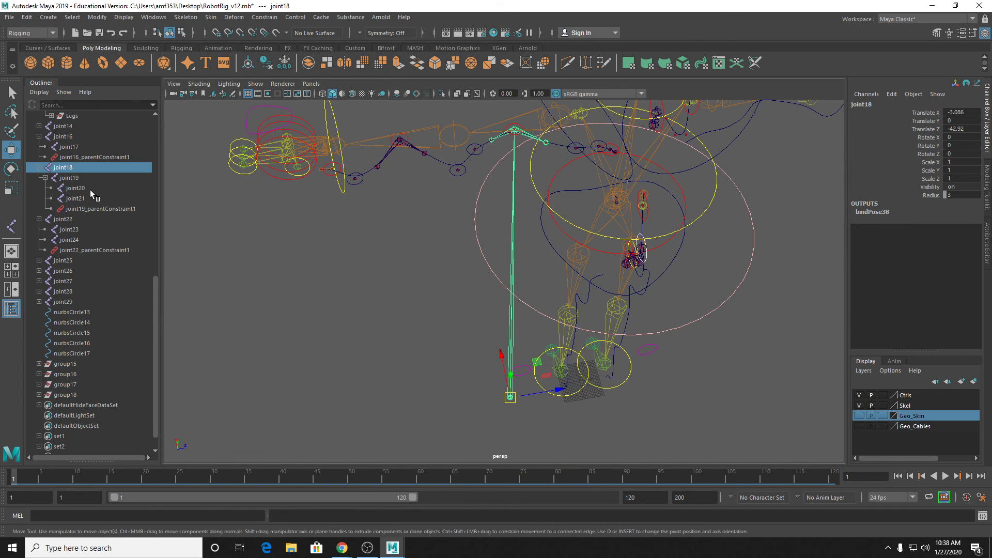
pyautogui.click(82, 178)
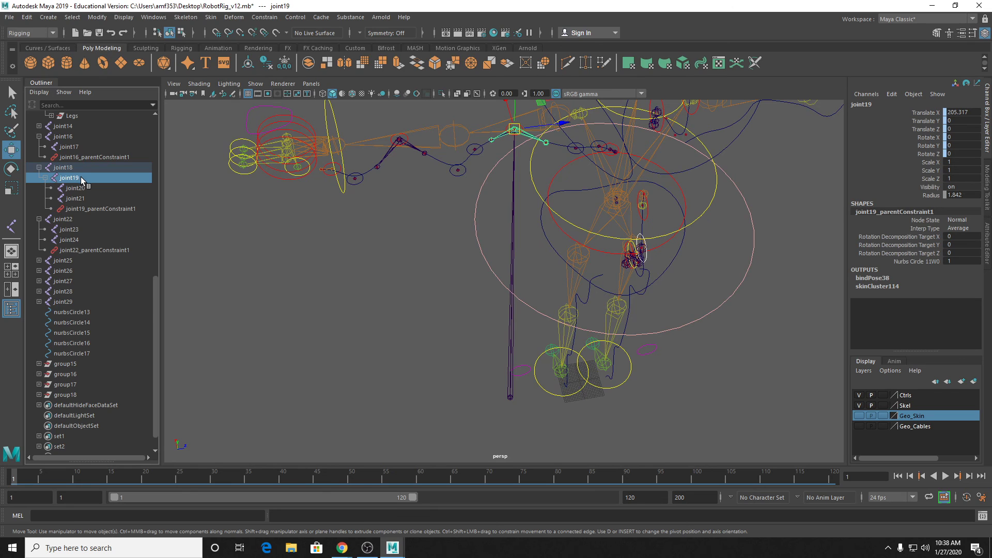
pyautogui.moveTo(81, 177); pyautogui.dragTo(79, 162, button='middle')
pyautogui.hotkey('ctrl', 'z')
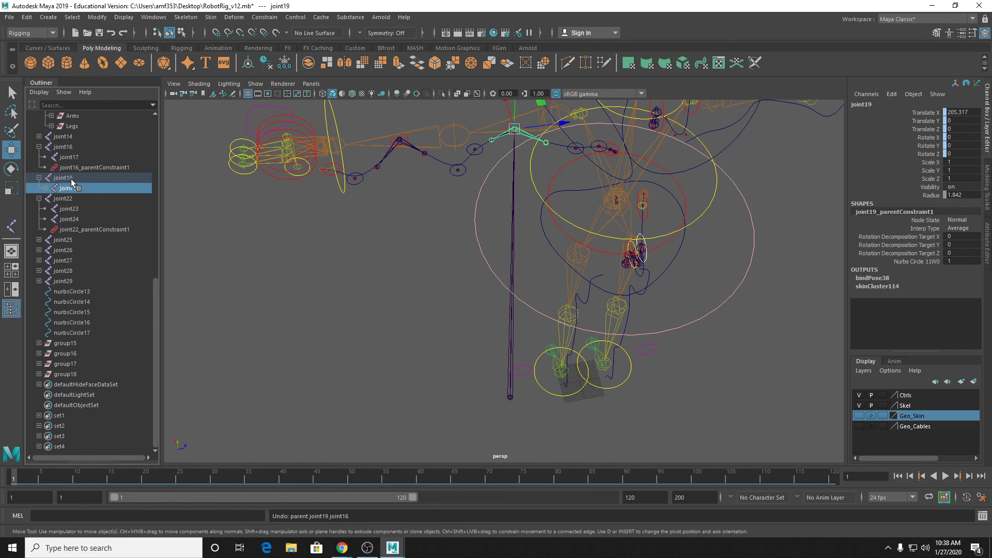
# Step: Unparent joint19 from joint18, delete the leftover joint18, and expand joint19's hierarchy
pyautogui.hotkey('shift', 'p')
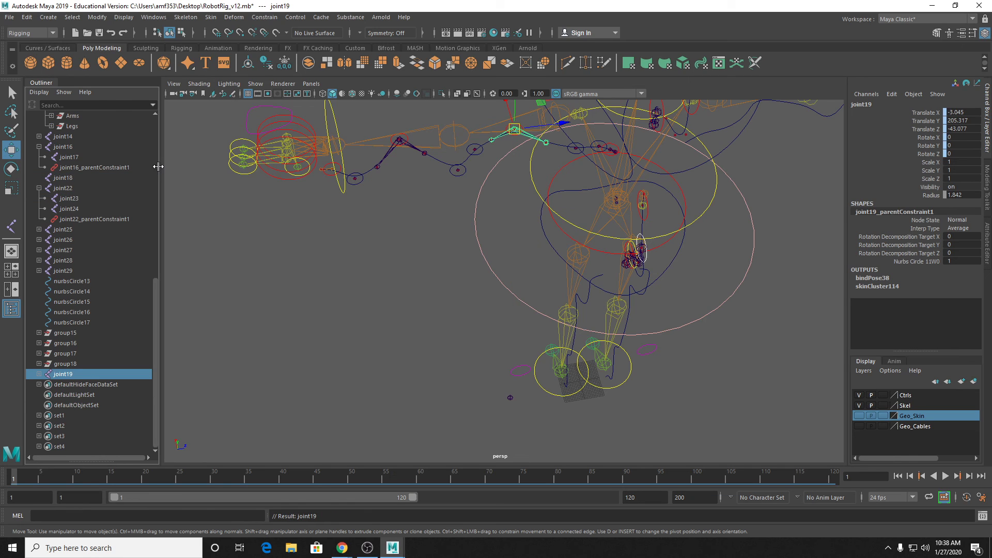
pyautogui.click(61, 178)
pyautogui.press('Delete')
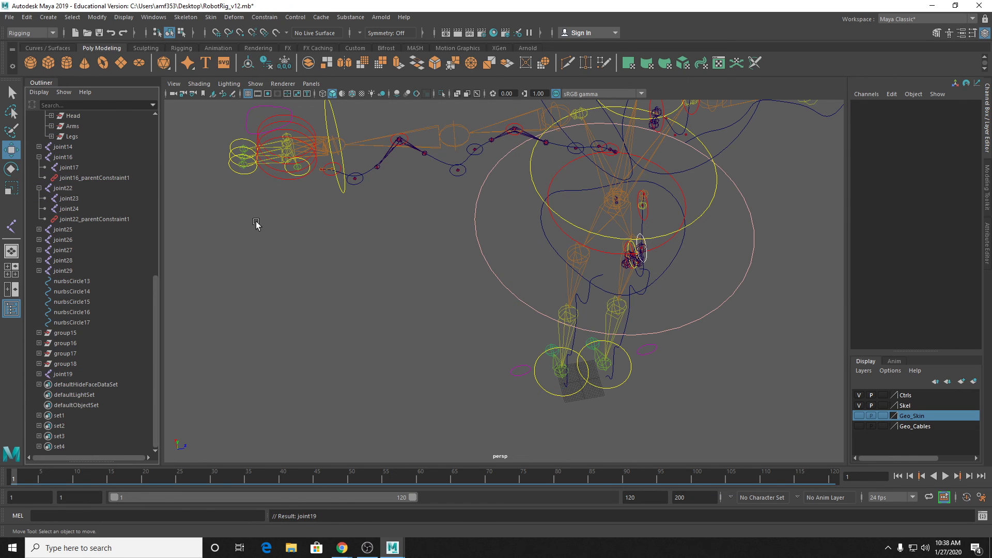
pyautogui.click(60, 373)
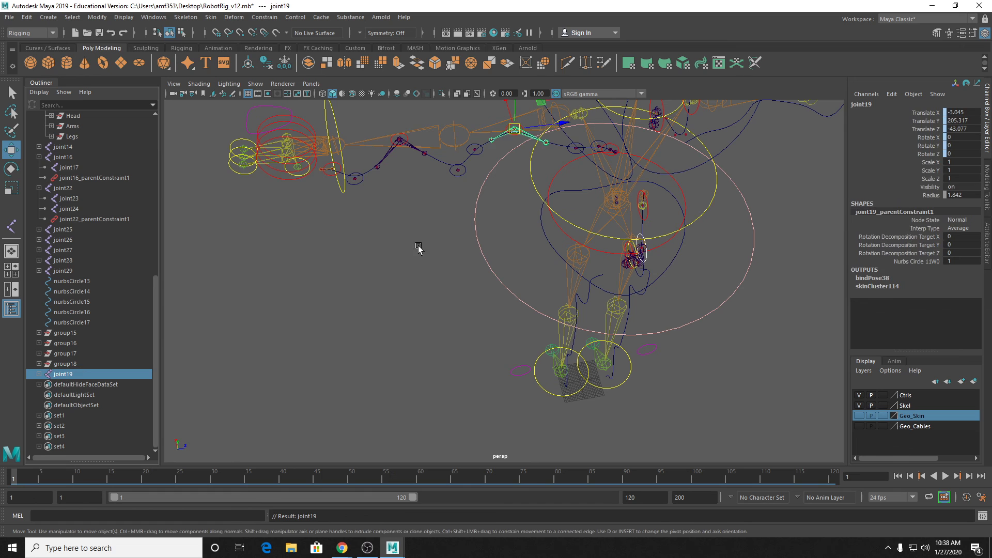
pyautogui.scroll(3, 511, 149)
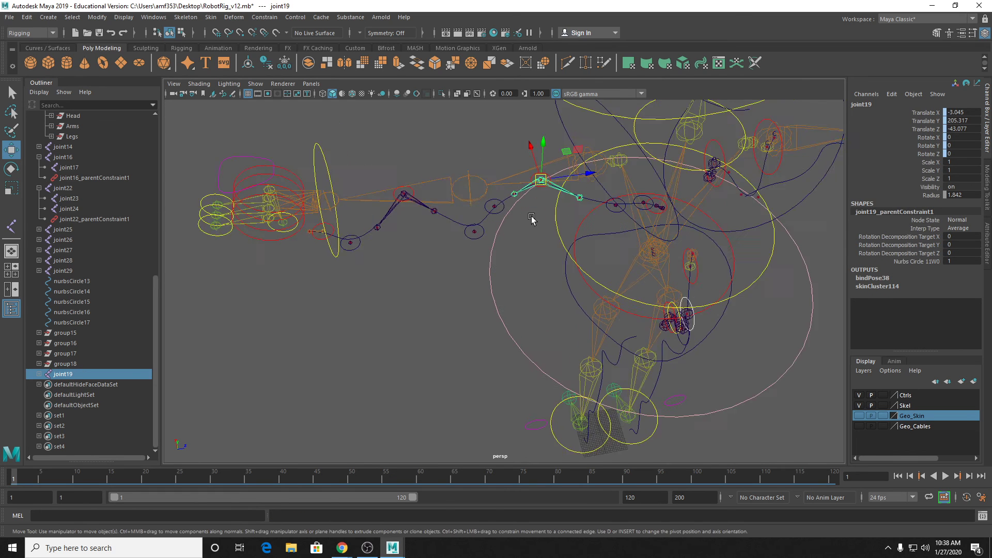
pyautogui.click(40, 373)
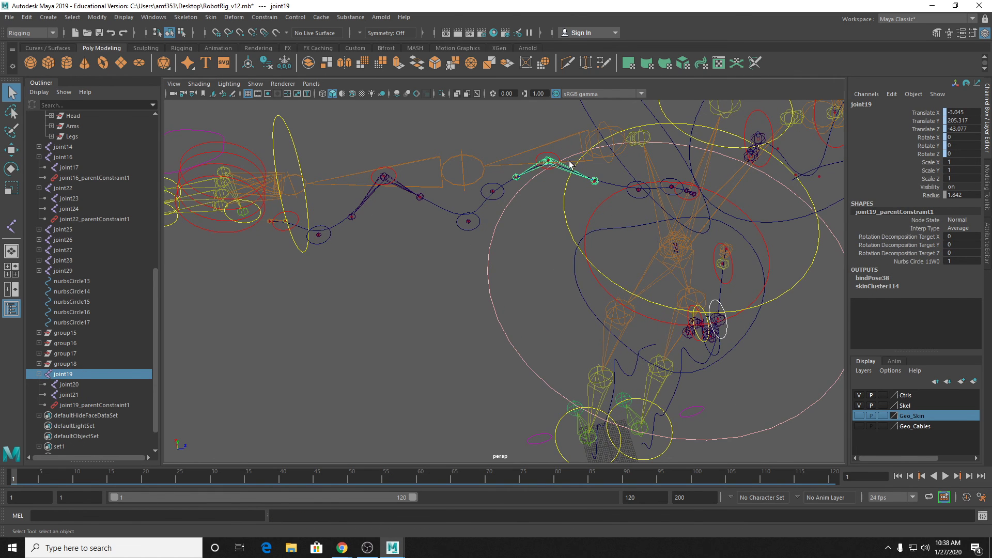
# Step: Test how the cable reacts by rotating nurbsCircle11, the circle beside the upper arm, and undo the rotation
pyautogui.click(554, 167)
pyautogui.press('e')
pyautogui.moveTo(554, 167); pyautogui.dragTo(558, 156)
pyautogui.hotkey('ctrl', 'z')
pyautogui.keyDown('alt'); pyautogui.moveTo(368, 202); pyautogui.dragTo(429, 243, button='middle'); pyautogui.keyUp('alt')
pyautogui.press('q')
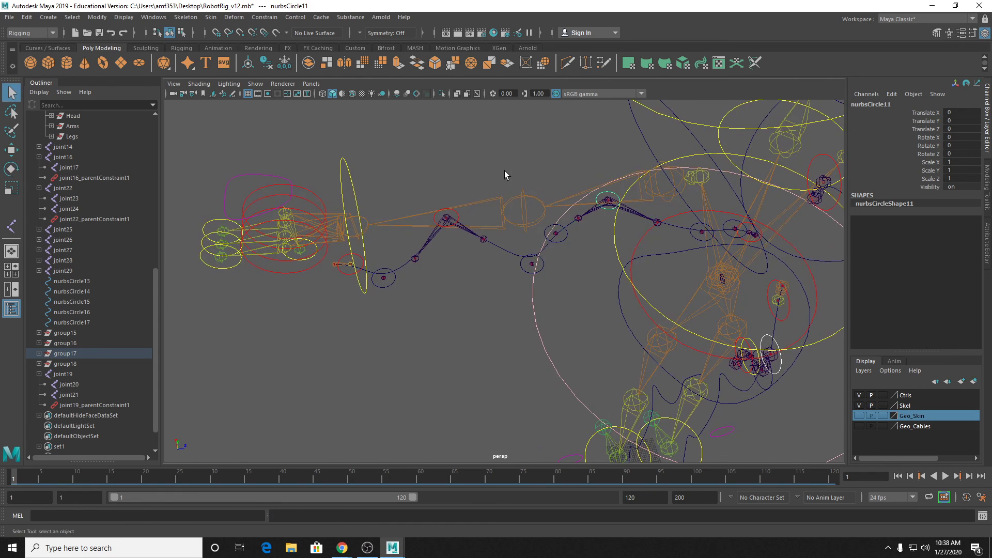
# Step: Test how the cable's wrist end follows by rotating the L_Wrist_IK control, and undo the rotations
pyautogui.keyDown('alt'); pyautogui.moveTo(454, 221); pyautogui.dragTo(476, 295); pyautogui.keyUp('alt')
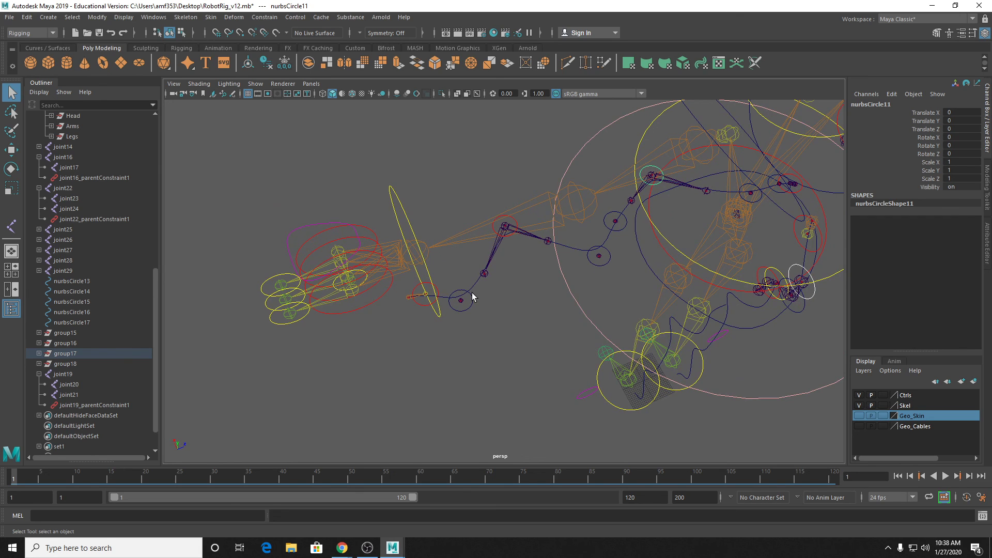
pyautogui.click(472, 296)
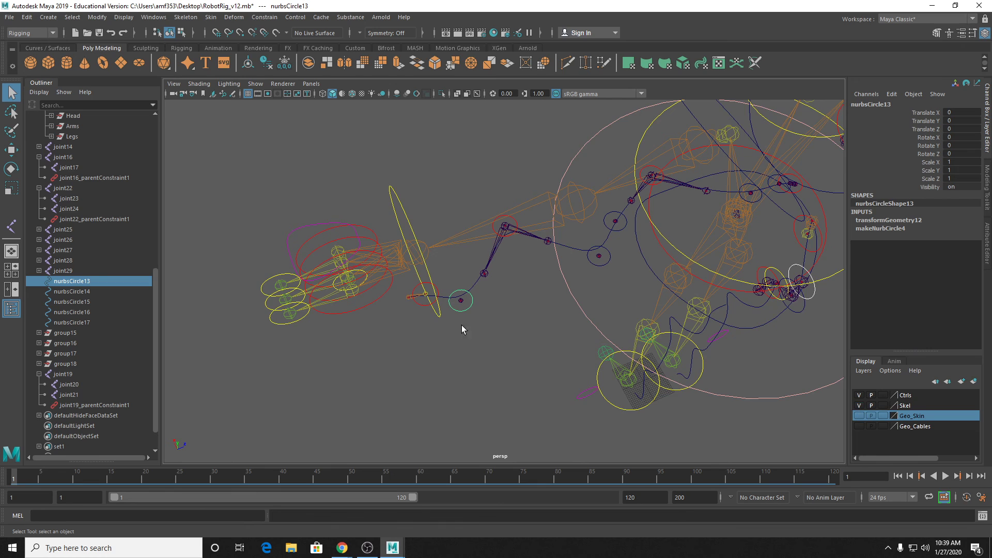
pyautogui.scroll(2, 489, 299)
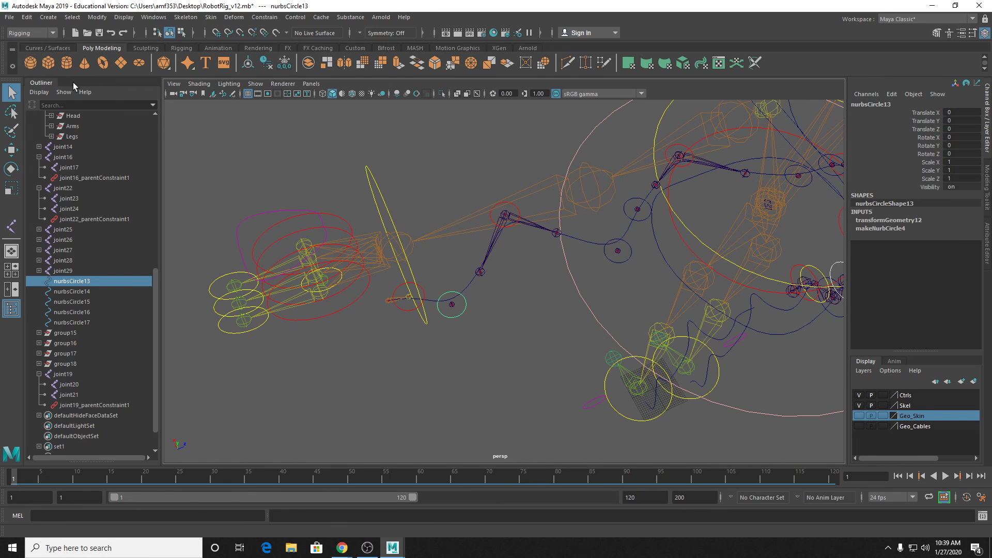
pyautogui.click(371, 182)
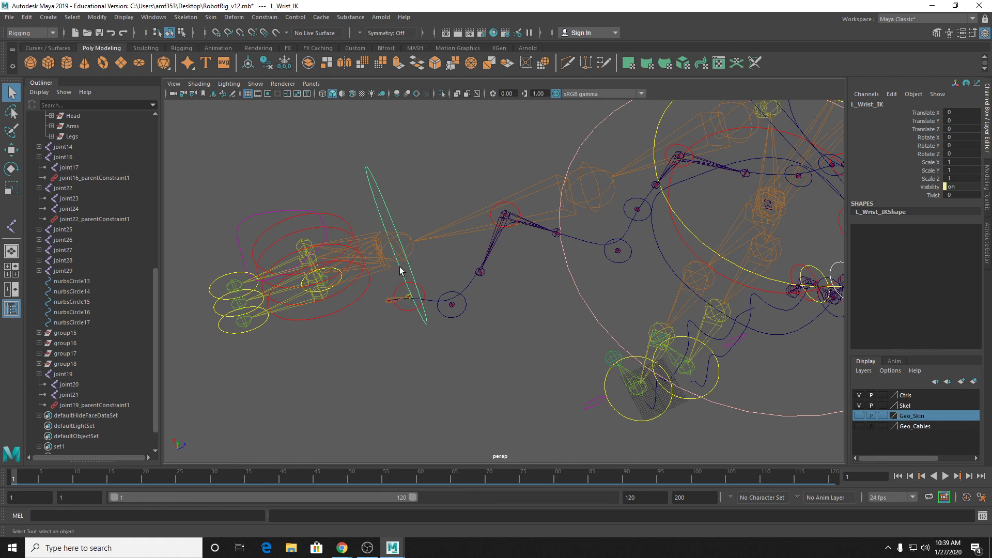
pyautogui.click(386, 263)
pyautogui.click(398, 286)
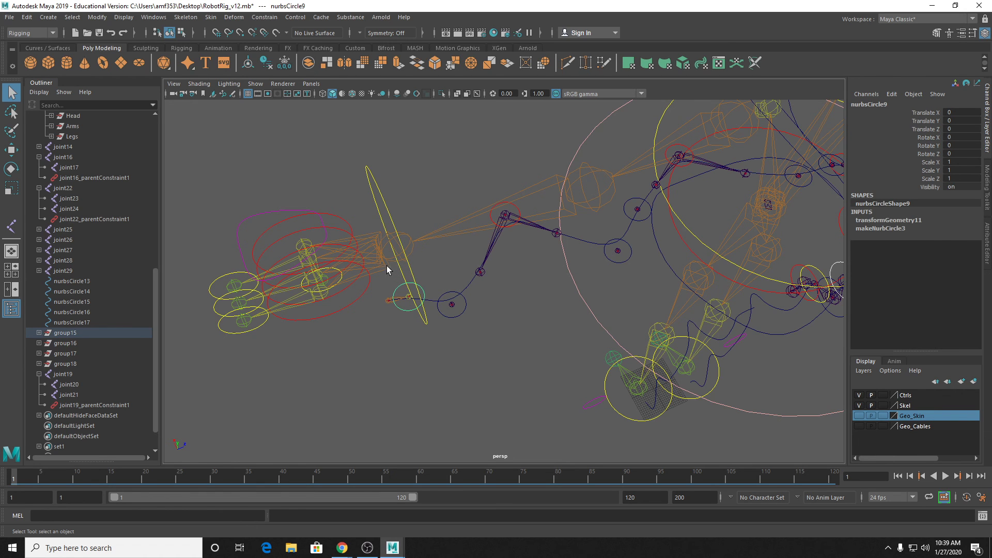
pyautogui.click(387, 265)
pyautogui.click(423, 313)
pyautogui.press('e')
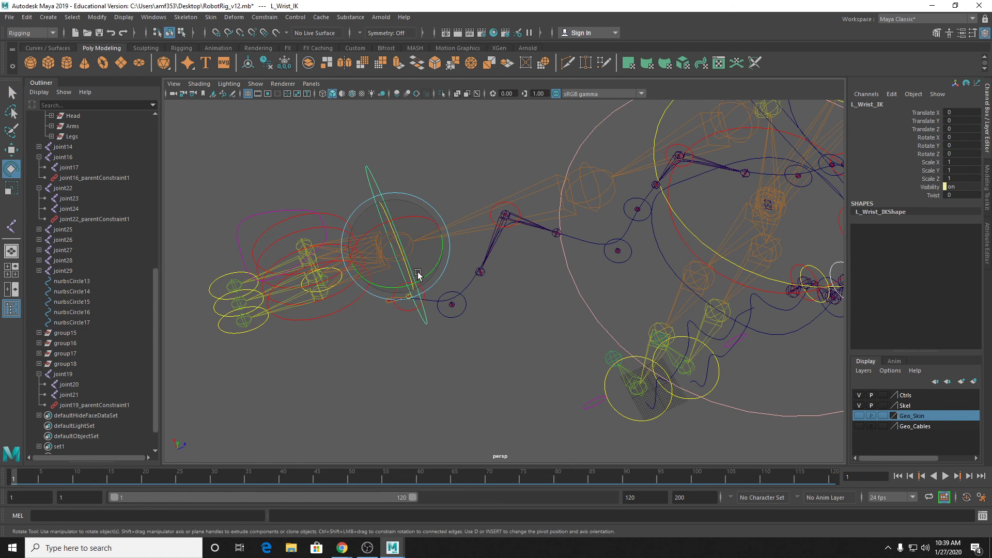
pyautogui.moveTo(417, 274); pyautogui.dragTo(373, 327)
pyautogui.scroll(3, 382, 316)
pyautogui.keyDown('alt'); pyautogui.moveTo(383, 317); pyautogui.dragTo(531, 316, button='middle'); pyautogui.keyUp('alt')
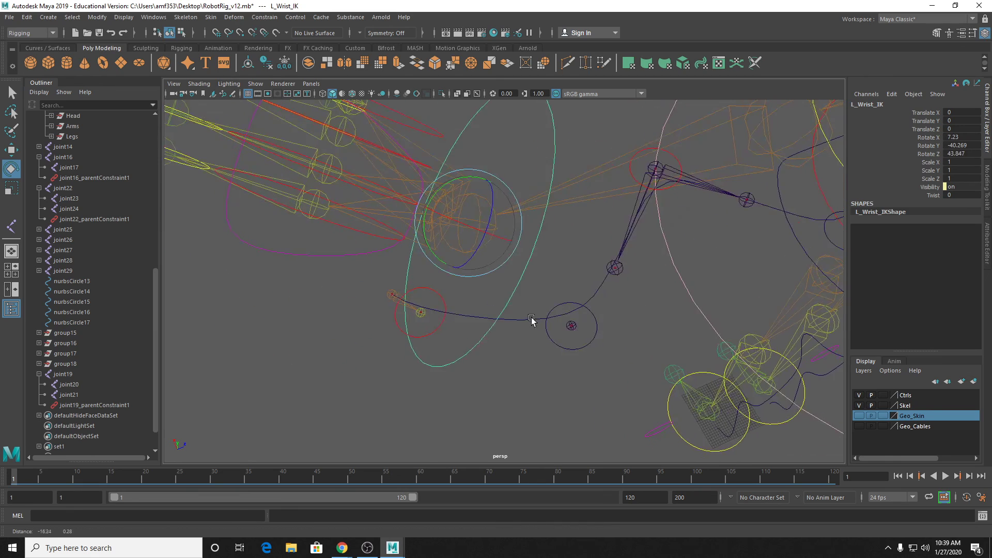
pyautogui.moveTo(425, 230); pyautogui.dragTo(449, 239)
pyautogui.hotkey('ctrl', 'z')
pyautogui.hotkey('ctrl', 'z')
pyautogui.scroll(-4, 532, 276)
pyautogui.keyDown('alt'); pyautogui.moveTo(532, 279); pyautogui.dragTo(516, 261); pyautogui.keyUp('alt')
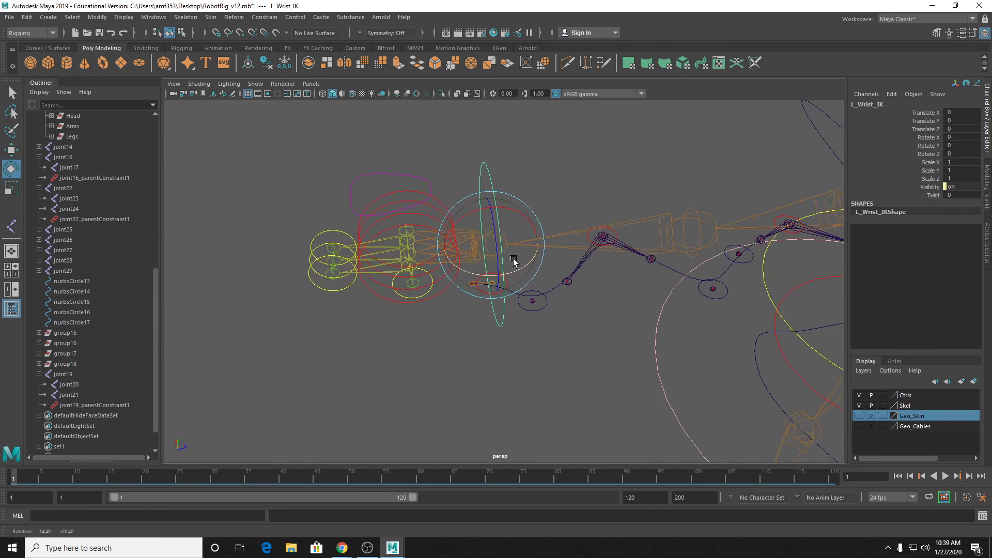
# Step: Group nurbsCircle13, the blue cable circle next to the wrist
pyautogui.press('q')
pyautogui.click(543, 307)
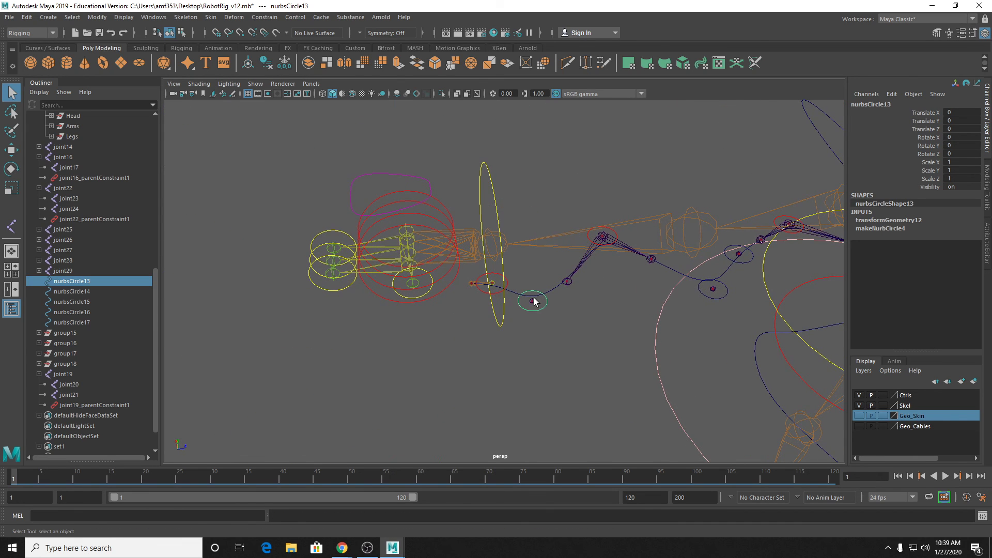
pyautogui.click(658, 221)
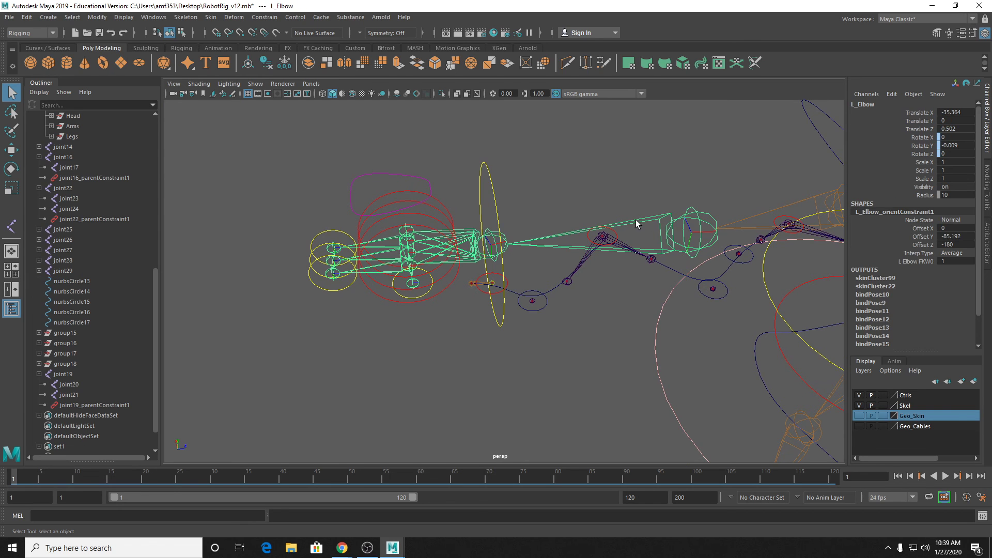
pyautogui.click(492, 239)
pyautogui.keyDown('alt'); pyautogui.moveTo(577, 260); pyautogui.dragTo(534, 240); pyautogui.keyUp('alt')
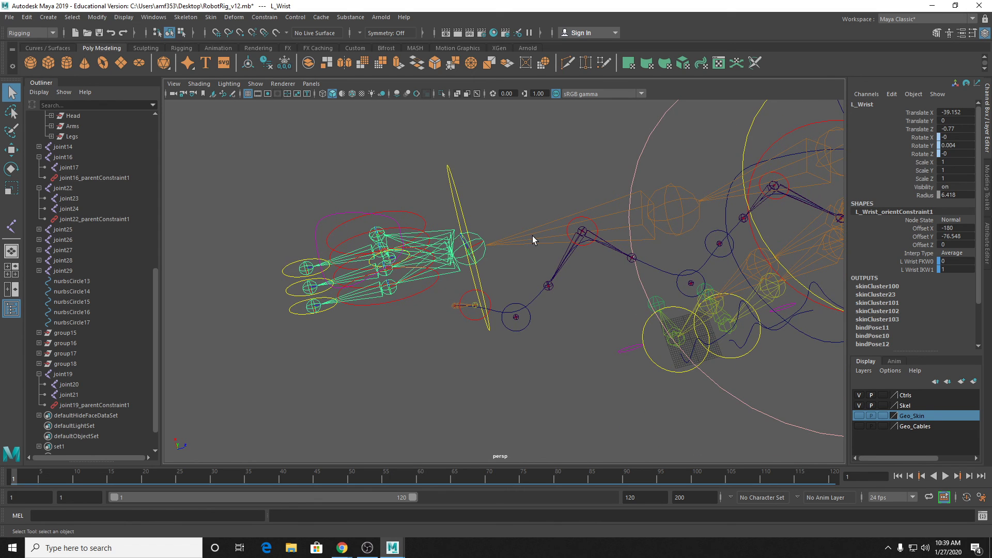
pyautogui.keyDown('alt'); pyautogui.moveTo(529, 235); pyautogui.dragTo(503, 303); pyautogui.keyUp('alt')
pyautogui.click(499, 314)
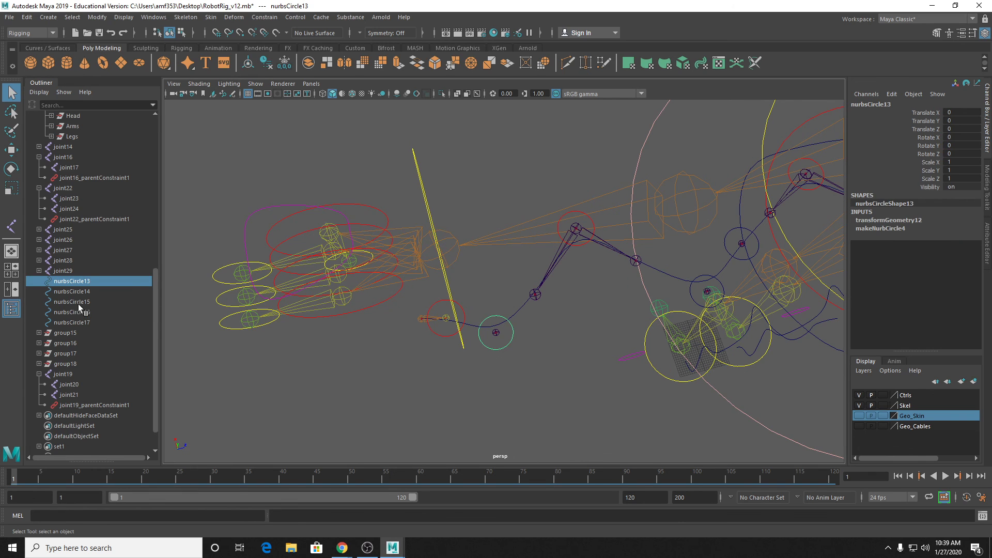
pyautogui.hotkey('ctrl', 'g')
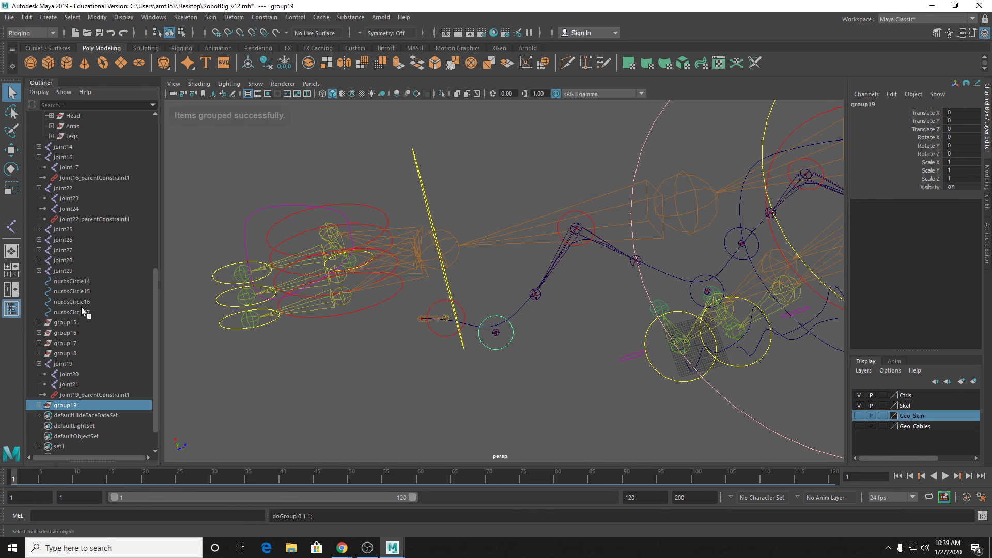
# Step: Parent-constrain the nurbsCircle13 group to both the L_Wrist and L_Elbow joints
pyautogui.click(519, 225)
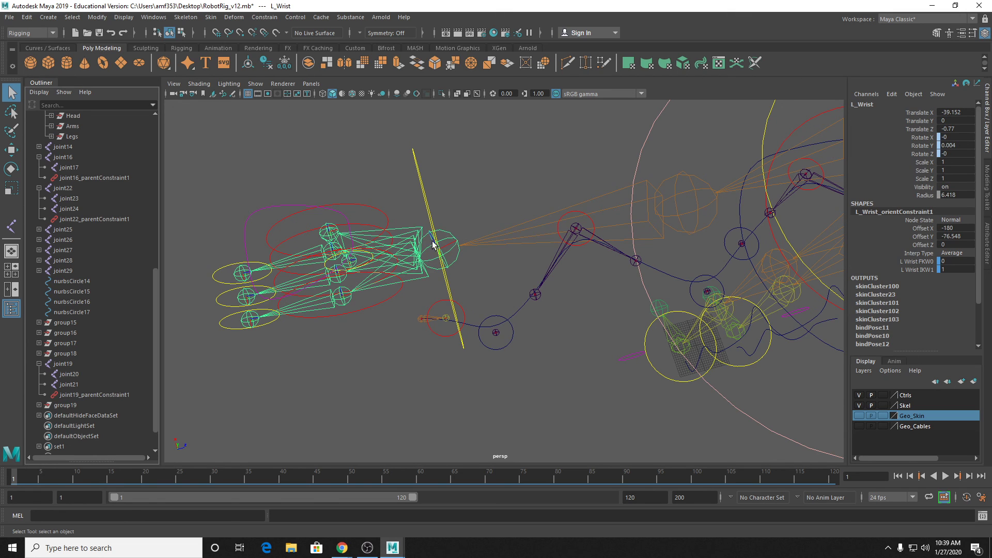
pyautogui.keyDown('shift'); pyautogui.click(519, 222); pyautogui.keyUp('shift')
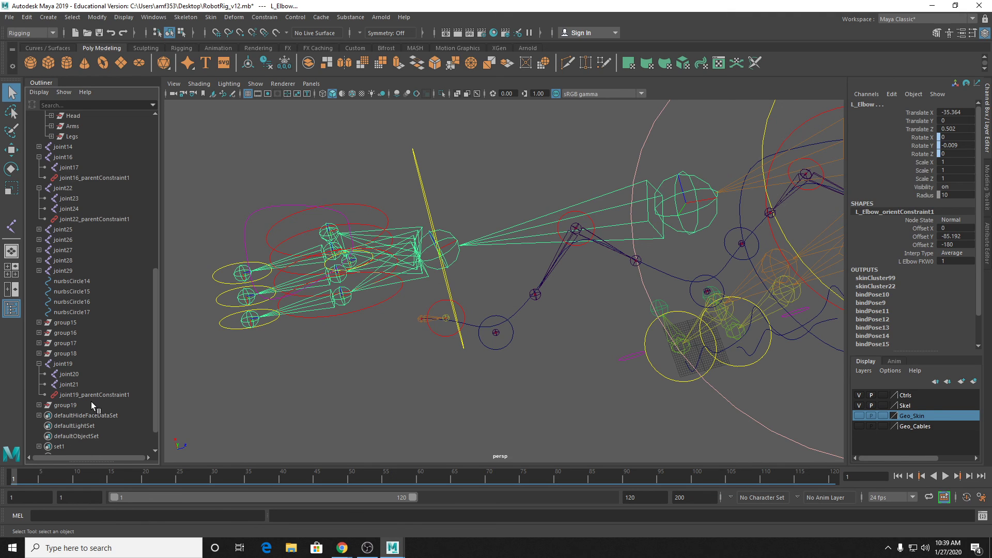
pyautogui.click(68, 405)
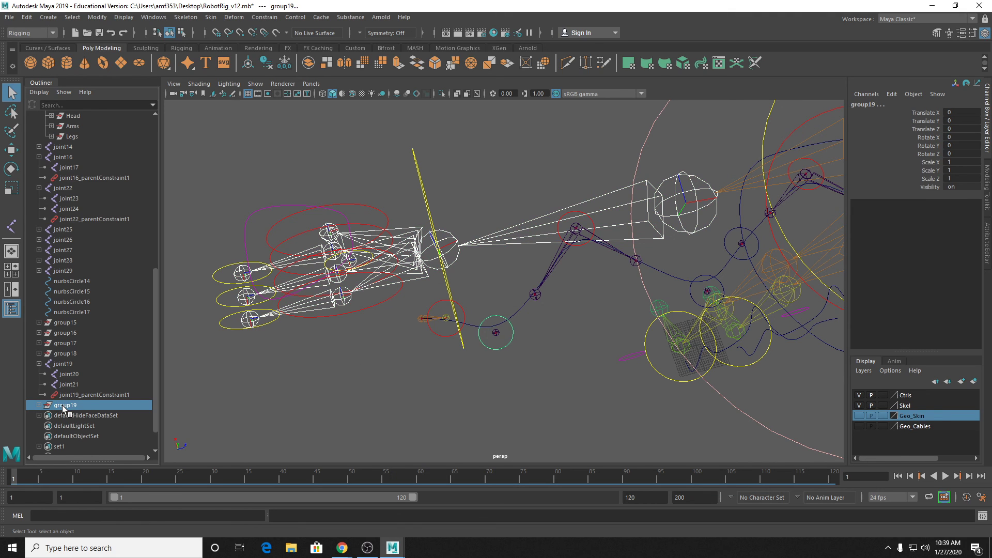
pyautogui.click(264, 17)
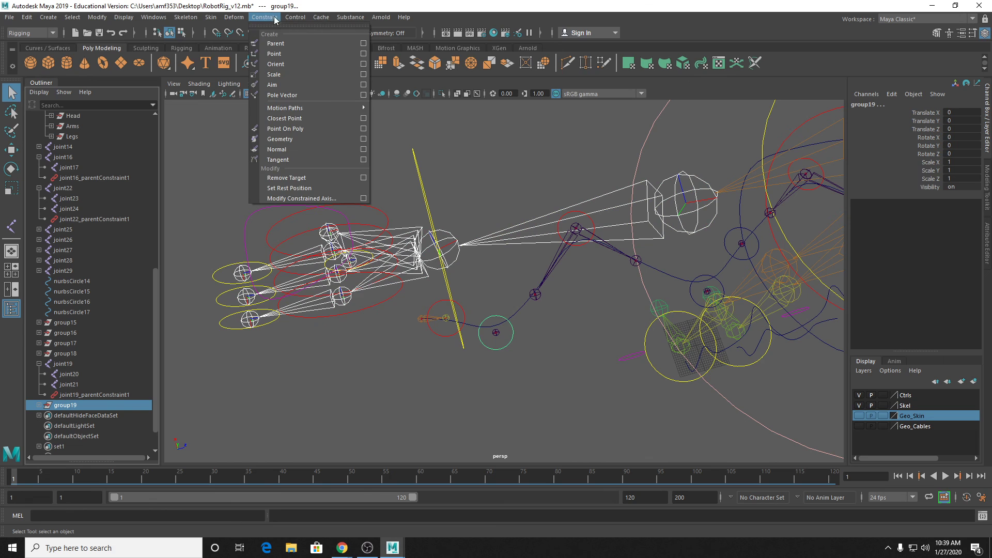
pyautogui.click(311, 43)
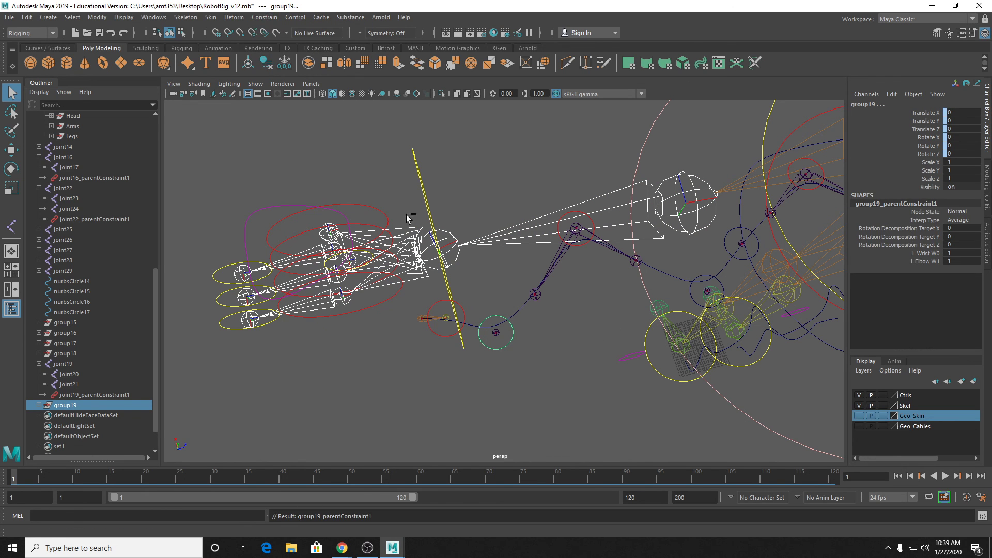
# Step: Test the double constraint on the nurbsCircle13 group by rotating the L_Wrist_IK control, and undo the rotation
pyautogui.click(421, 179)
pyautogui.press('e')
pyautogui.moveTo(466, 288); pyautogui.dragTo(456, 289)
pyautogui.scroll(-8, 532, 287)
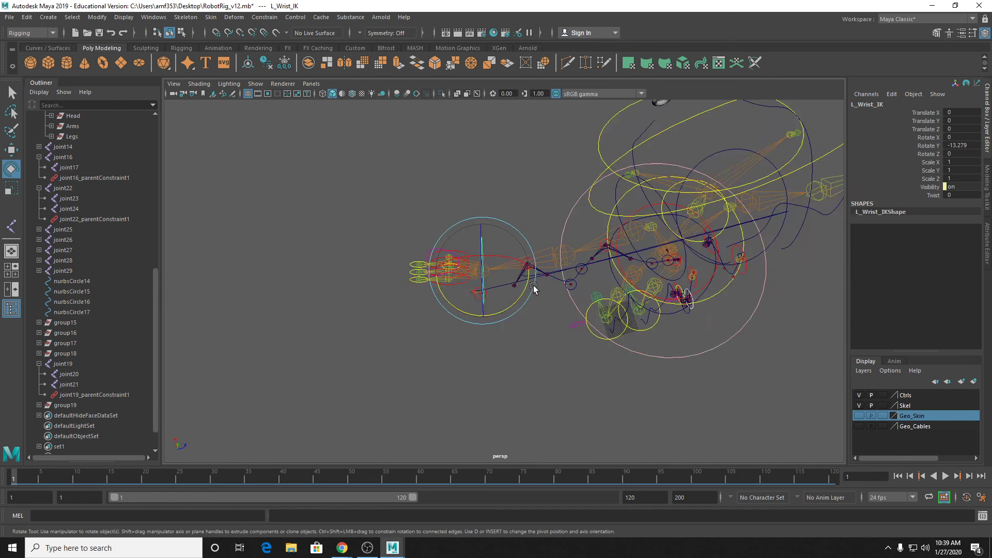
pyautogui.hotkey('ctrl', 'z')
pyautogui.hotkey('ctrl', 'z')
pyautogui.scroll(5, 545, 310)
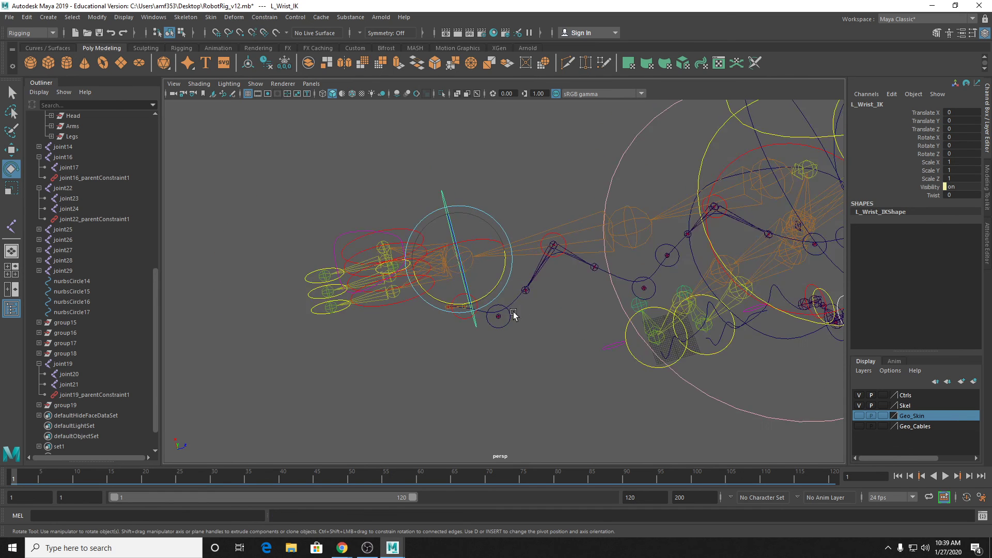
# Step: Delete the parent constraint from the nurbsCircle13 group
pyautogui.press('q')
pyautogui.click(511, 317)
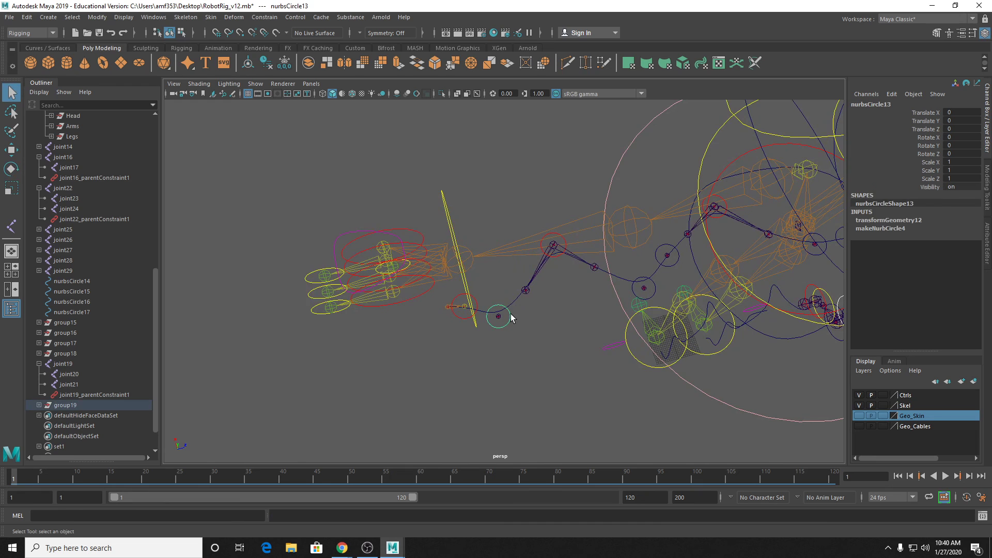
pyautogui.click(39, 405)
pyautogui.click(67, 405)
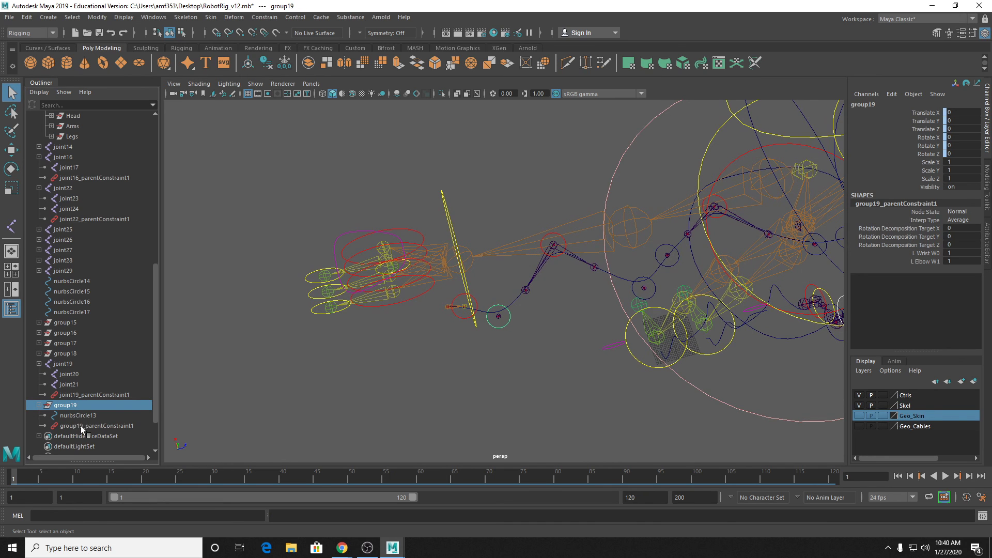
pyautogui.click(81, 425)
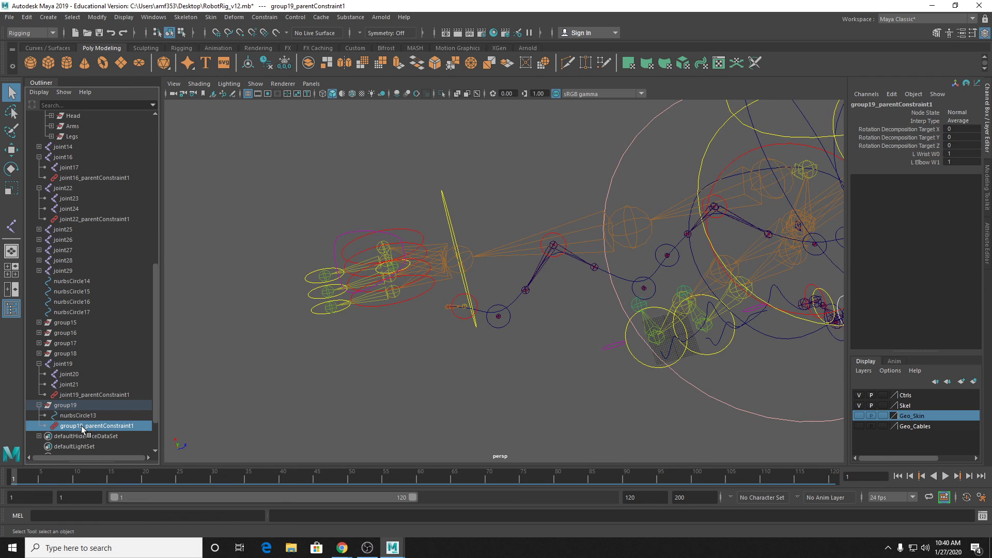
pyautogui.press('Delete')
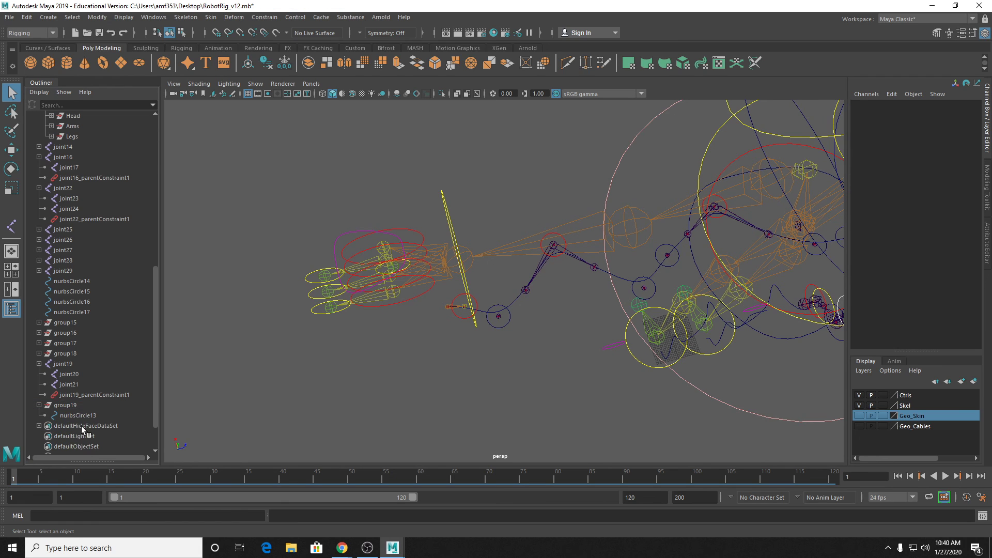
# Step: Center the pivot of the nurbsCircle13 group on its circle
pyautogui.click(76, 414)
pyautogui.click(70, 407)
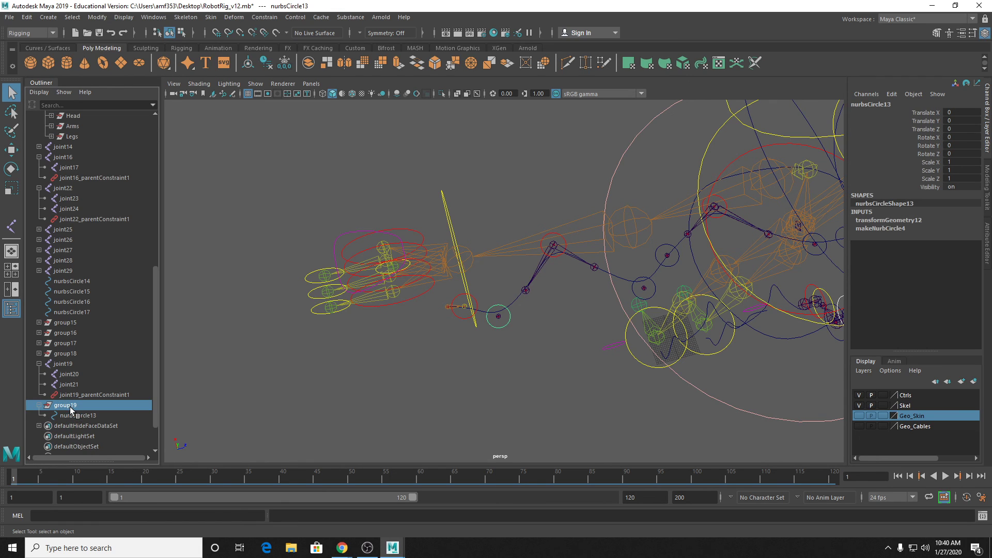
pyautogui.press('e')
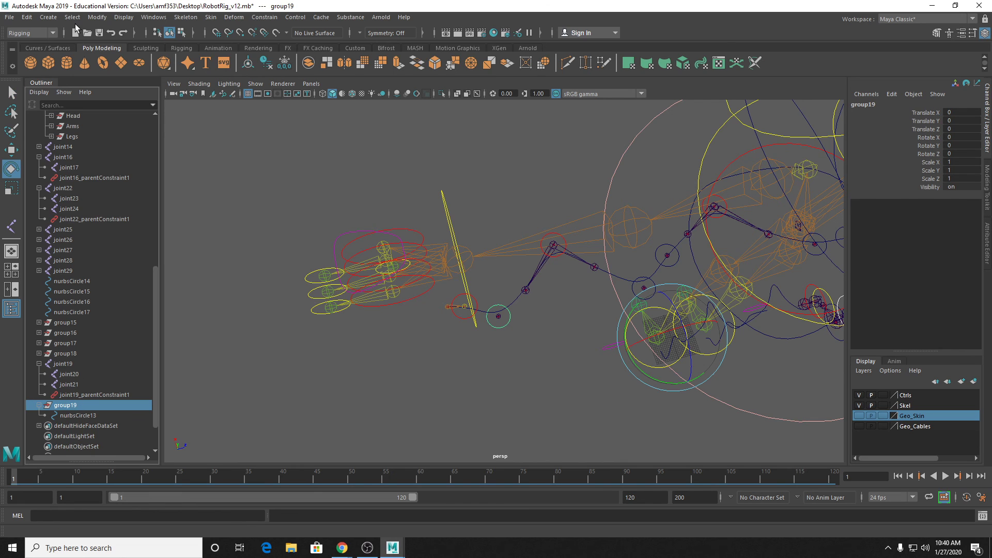
pyautogui.click(99, 18)
pyautogui.click(114, 93)
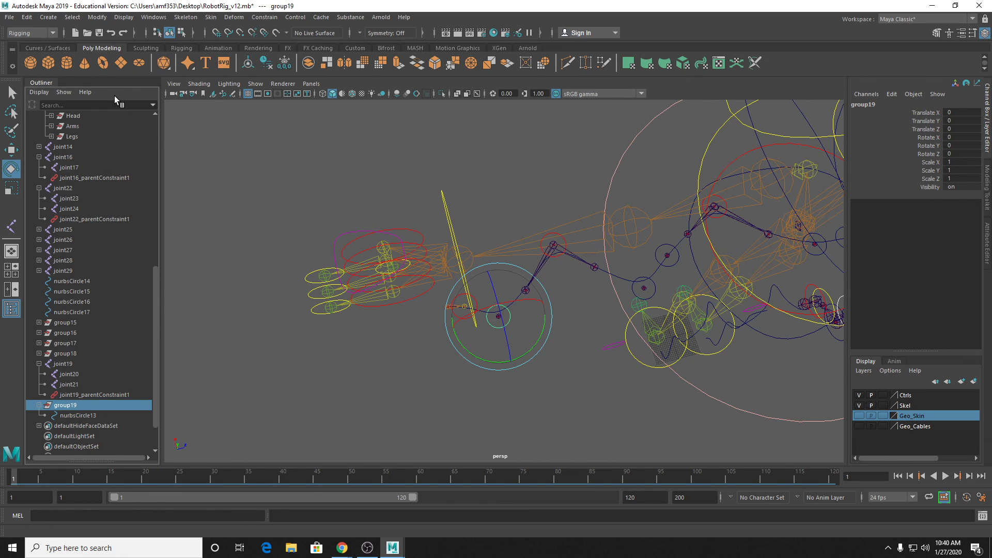
pyautogui.press('w')
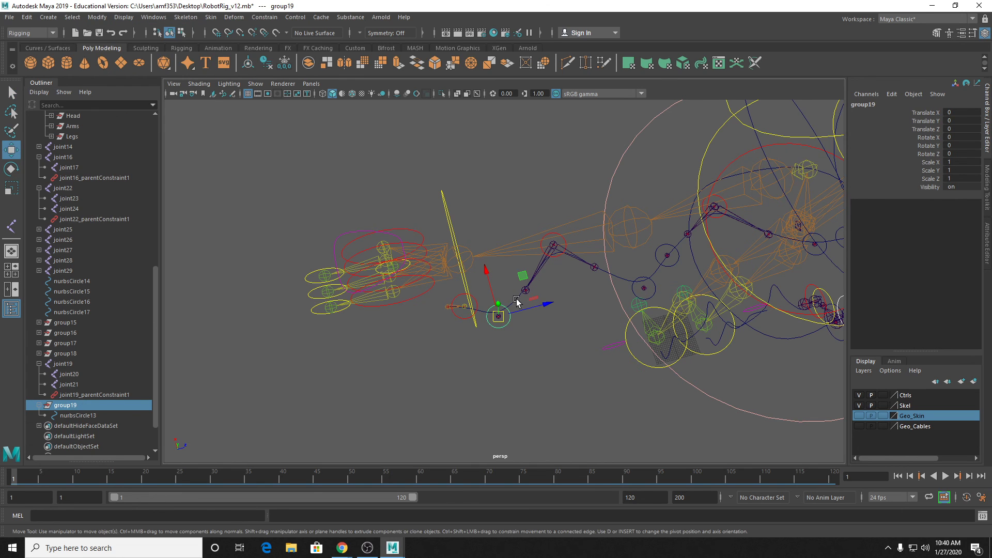
pyautogui.click(462, 253)
pyautogui.click(533, 239)
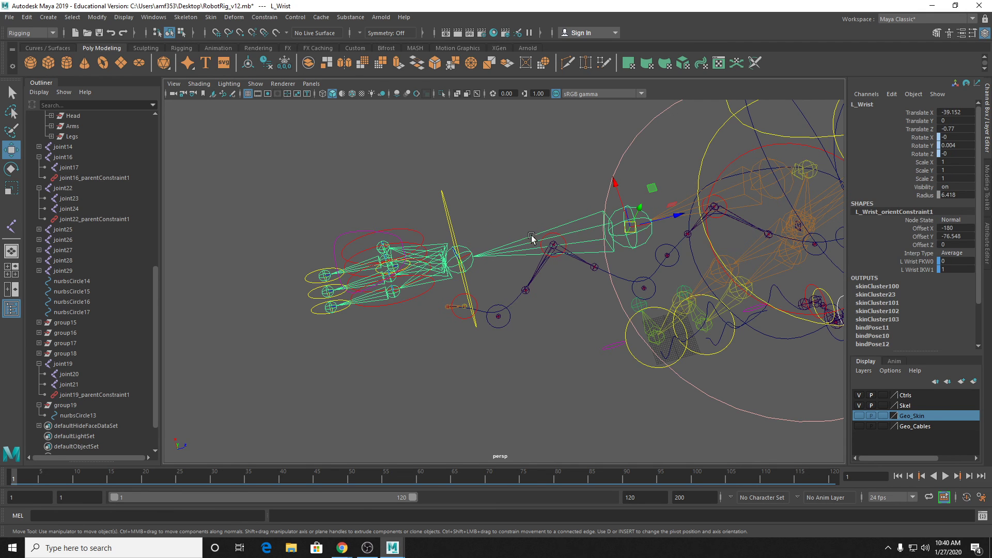
pyautogui.click(264, 17)
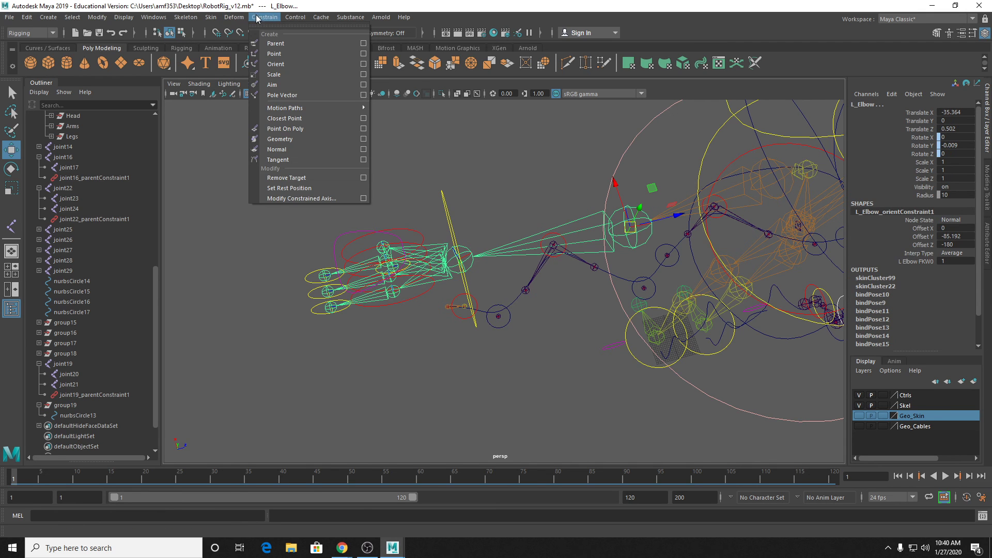
pyautogui.click(324, 39)
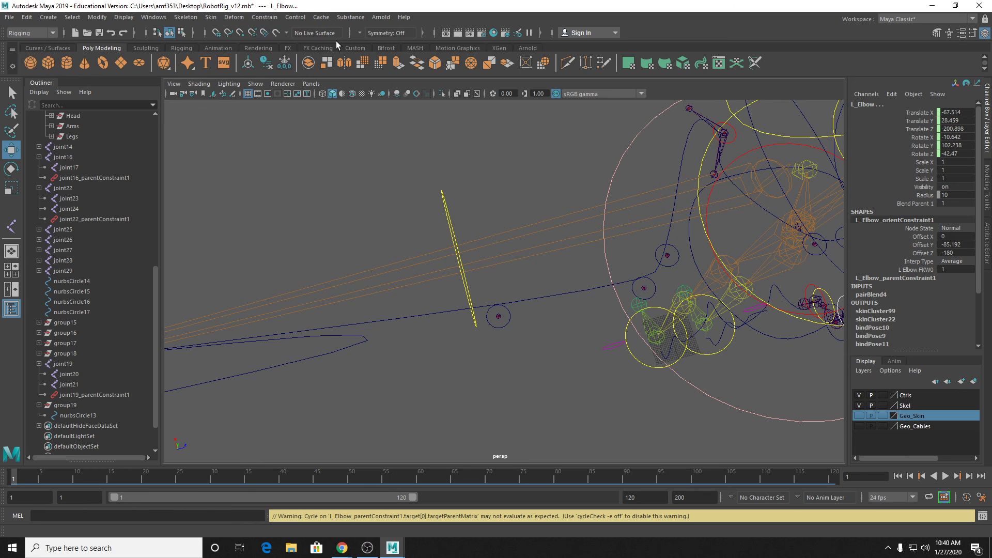
pyautogui.scroll(-6, 605, 277)
pyautogui.hotkey('ctrl', 'z')
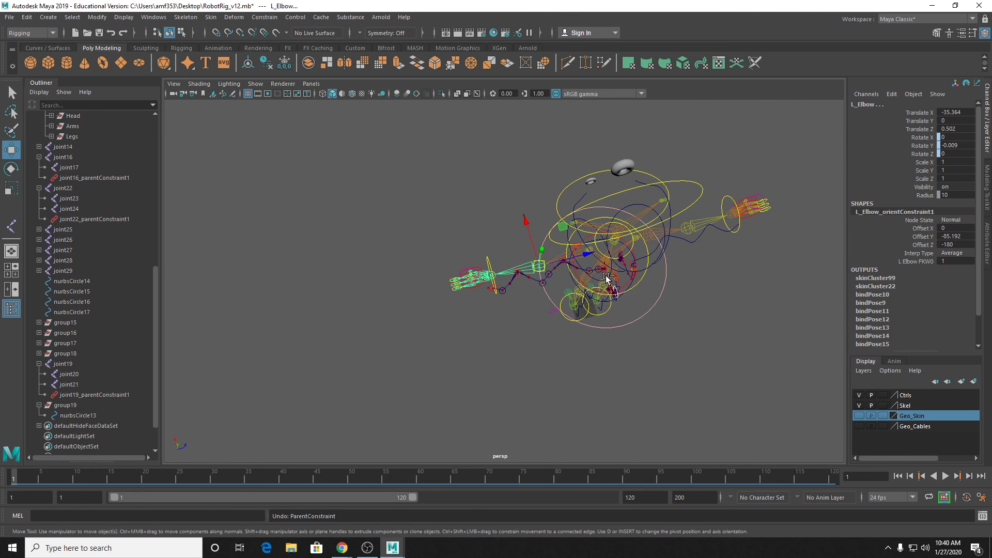
# Step: Parent-constrain the nurbsCircle13 group to both the L_Wrist and L_Elbow joints
pyautogui.scroll(5, 568, 273)
pyautogui.scroll(4, 554, 272)
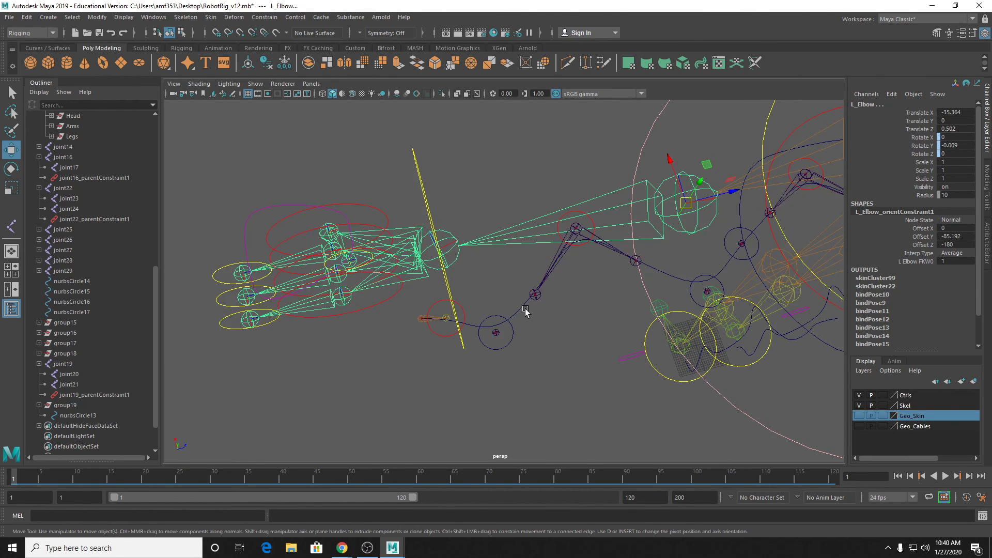
pyautogui.click(65, 405)
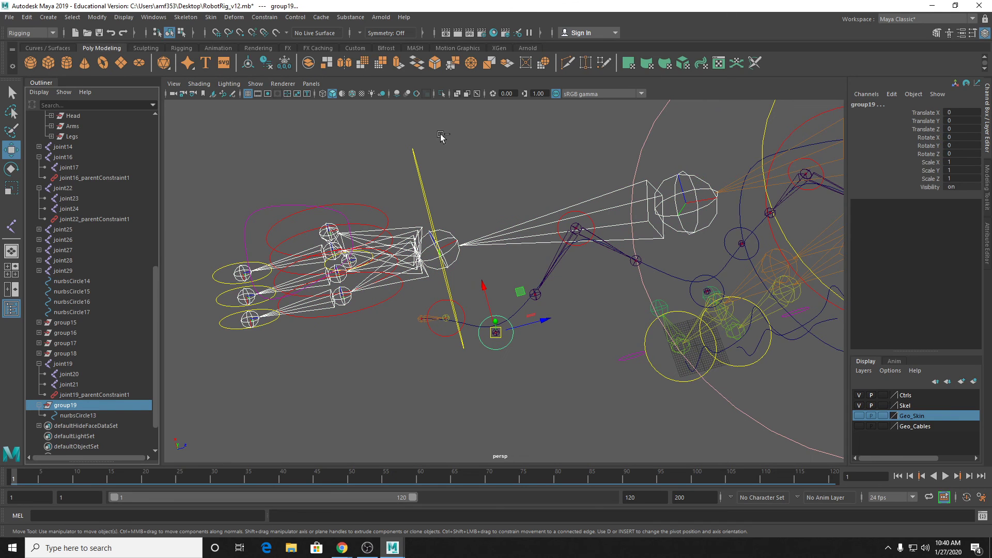
pyautogui.click(264, 17)
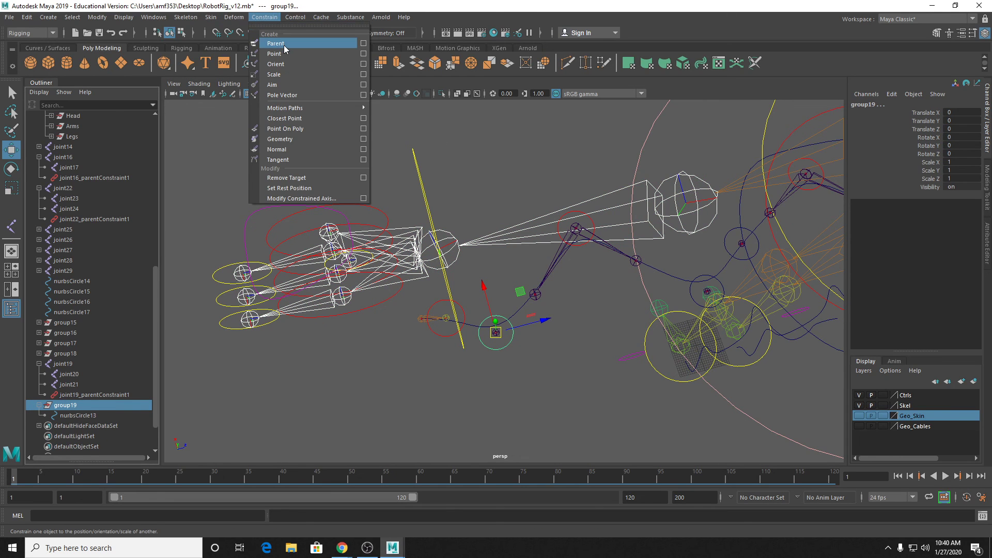
pyautogui.click(284, 41)
# Step: Test the nurbsCircle13 group's double constraint by rotating the L_Wrist_IK control about -79 degrees in Y
pyautogui.click(423, 184)
pyautogui.press('e')
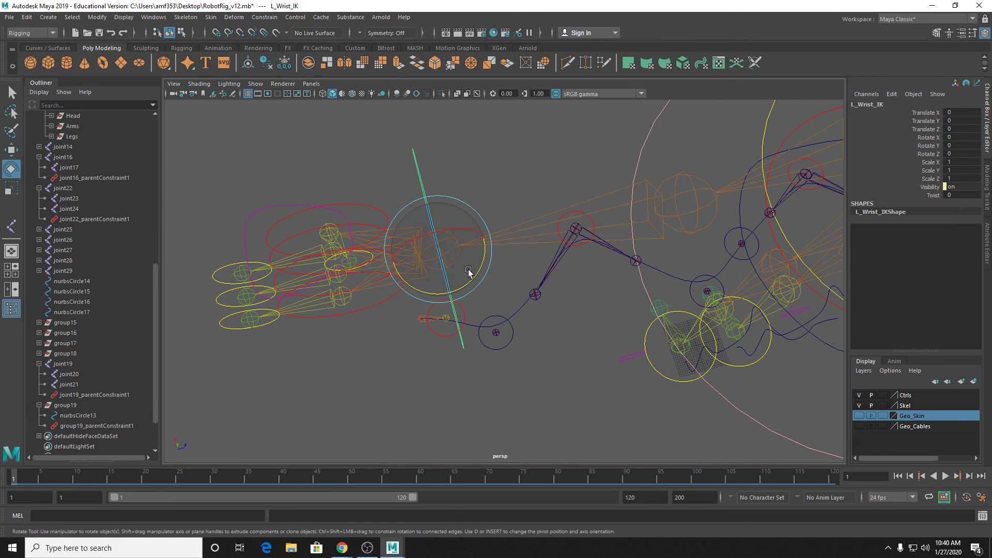
pyautogui.moveTo(470, 279); pyautogui.dragTo(462, 321)
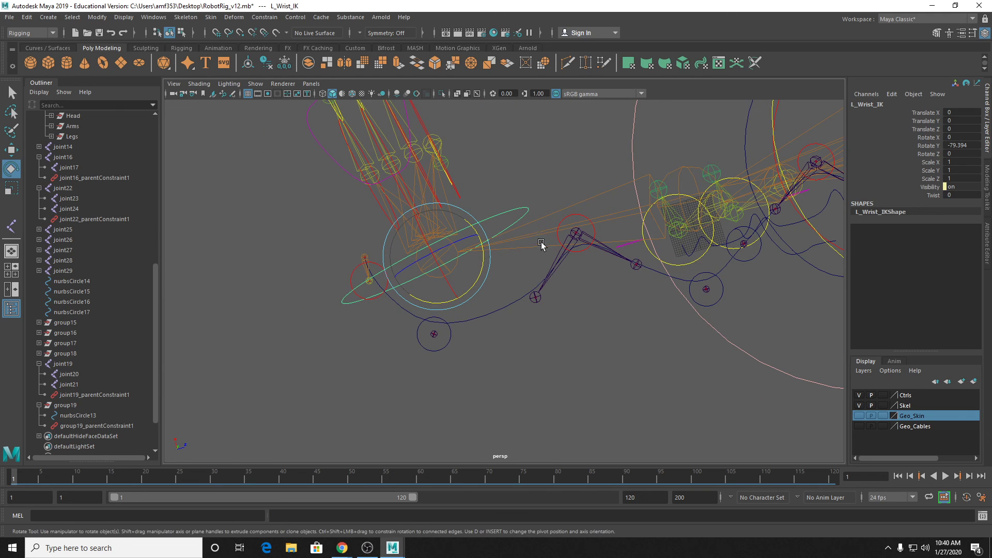
pyautogui.click(616, 194)
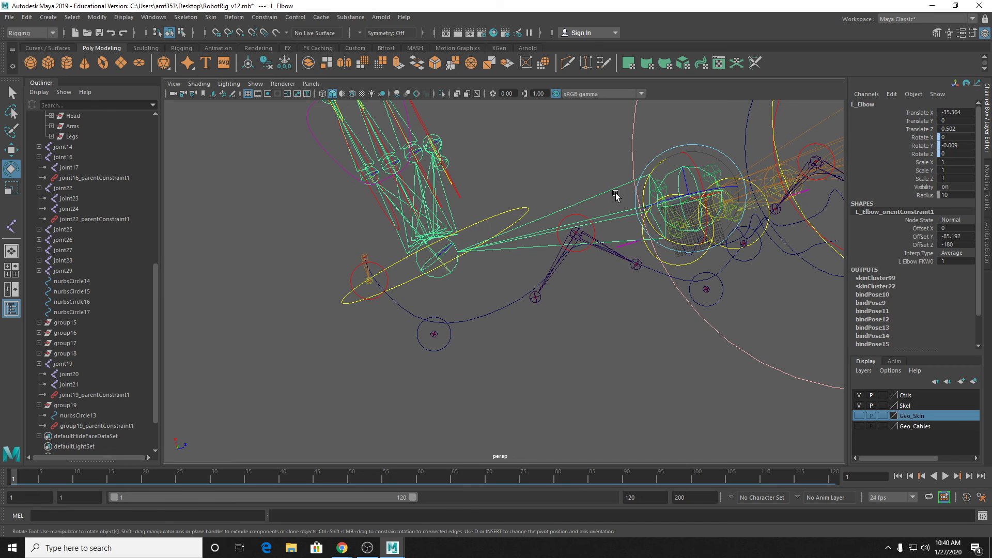
pyautogui.click(448, 336)
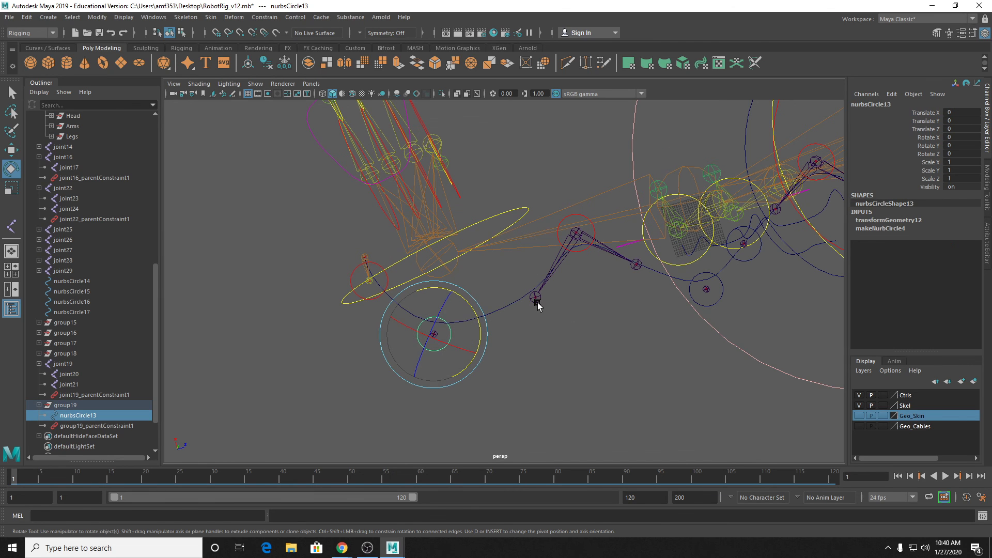
pyautogui.hotkey('ctrl', 'z')
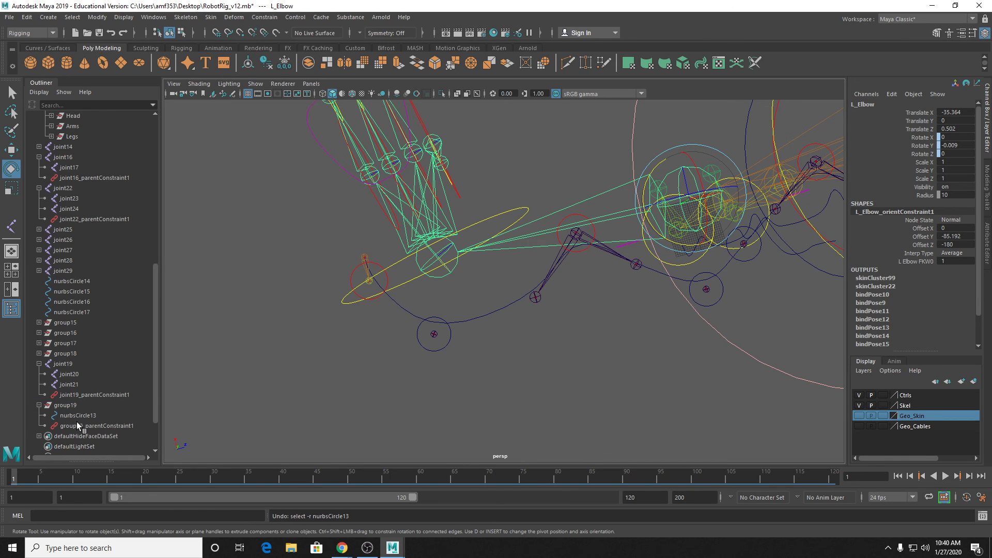
# Step: Set the L Elbow W1 weight of the nurbsCircle13 group's parent constraint to 0
pyautogui.click(93, 426)
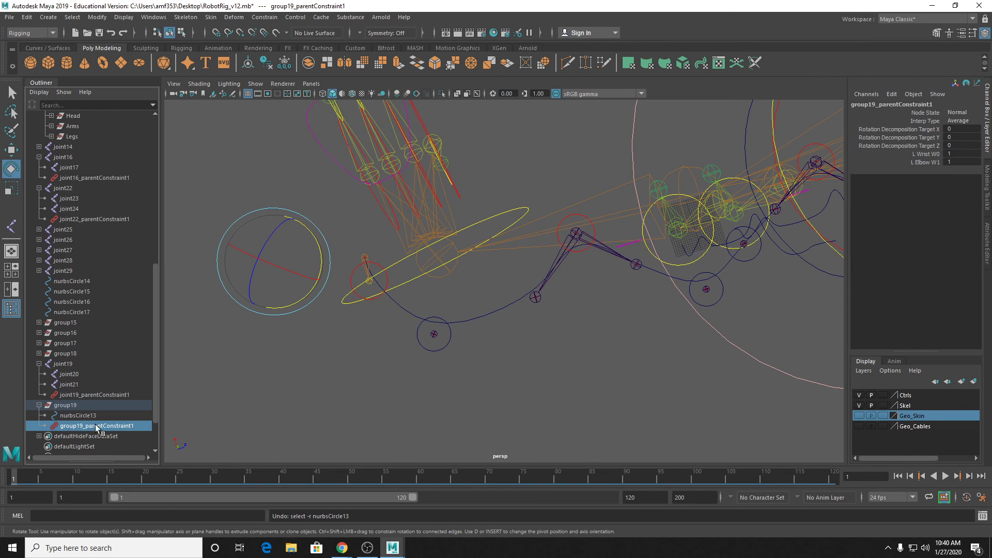
pyautogui.click(924, 154)
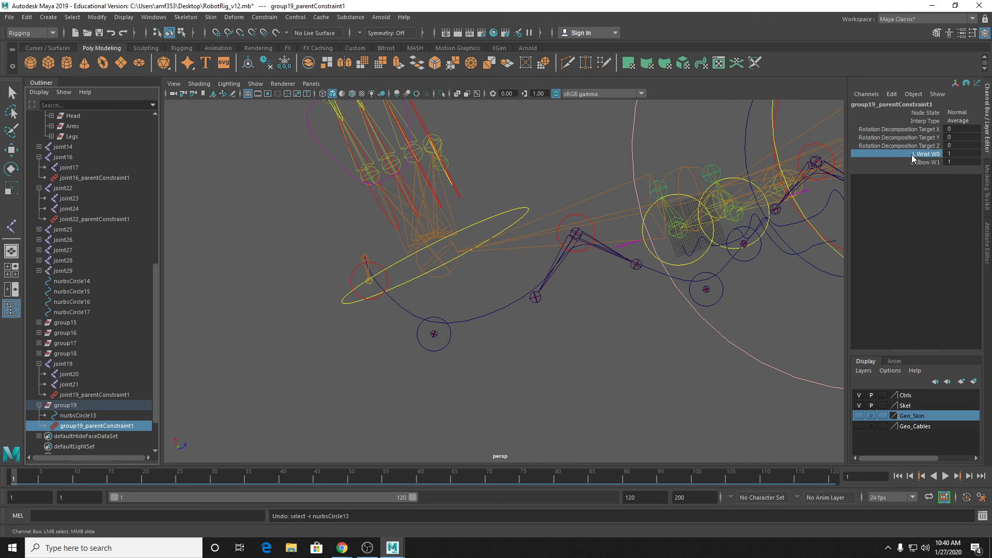
pyautogui.doubleClick(958, 162)
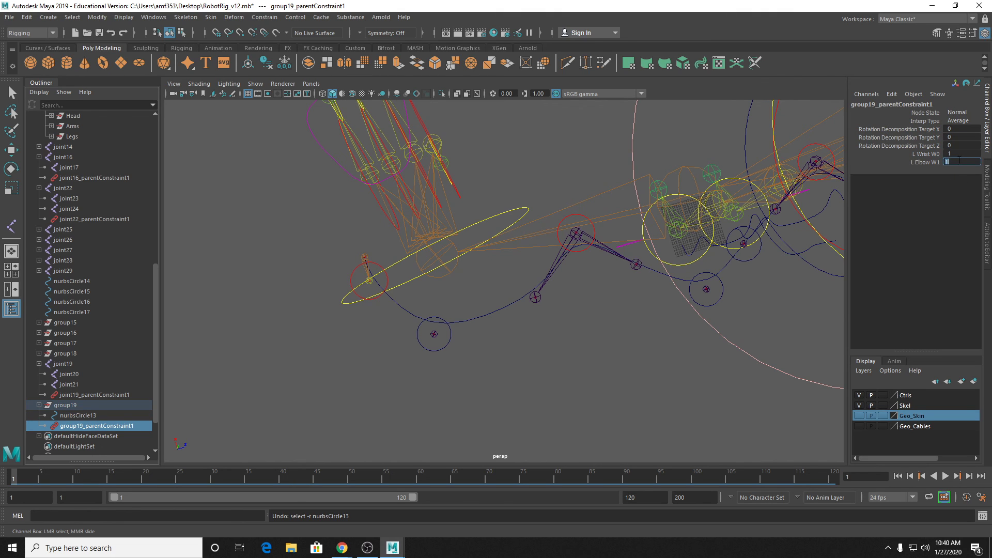
pyautogui.write('0')
pyautogui.press('Return')
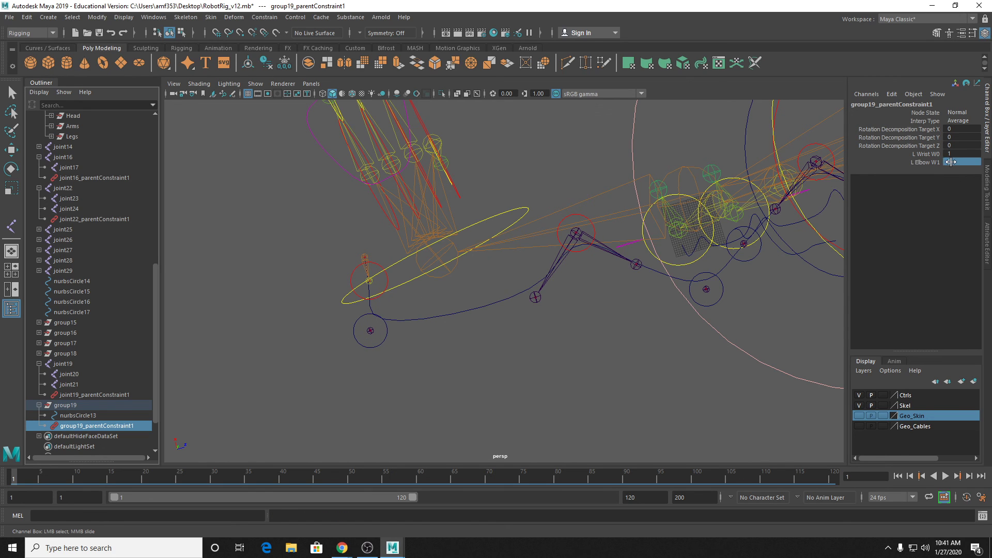
# Step: Try raising the L Elbow W1 weight to about 3.1, and reset it to 1
pyautogui.click(930, 161)
pyautogui.moveTo(578, 325); pyautogui.dragTo(600, 337, button='middle')
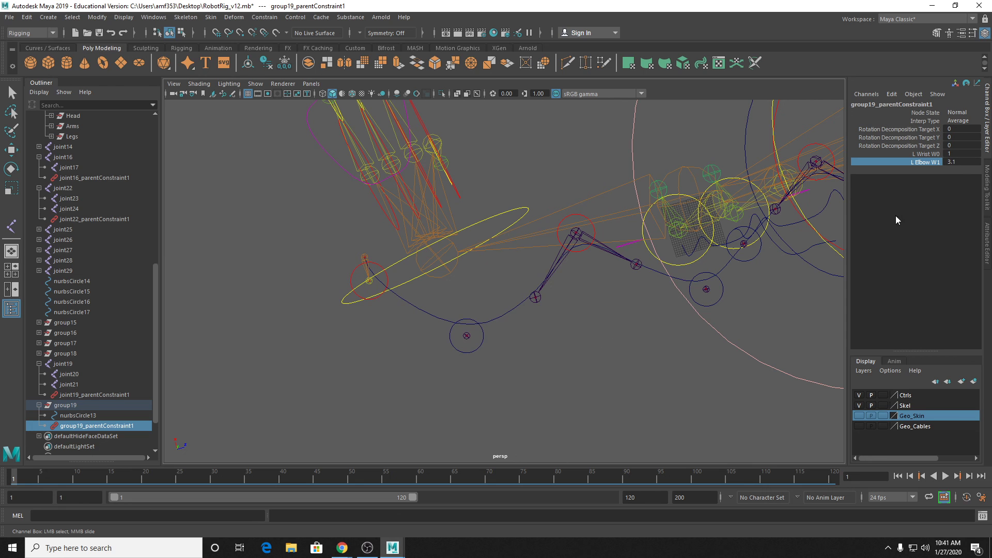
pyautogui.doubleClick(961, 161)
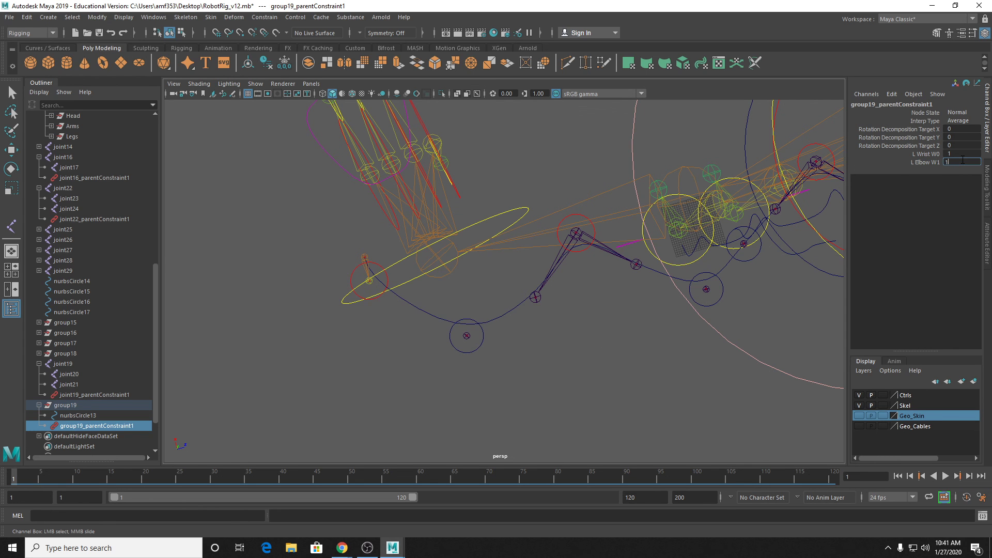
pyautogui.write('1')
pyautogui.press('Return')
# Step: Test rotating the nurbsCircle13 control in Y, and undo the rotation
pyautogui.keyDown('alt'); pyautogui.moveTo(470, 313); pyautogui.dragTo(509, 339); pyautogui.keyUp('alt')
pyautogui.click(505, 350)
pyautogui.press('e')
pyautogui.moveTo(511, 389); pyautogui.dragTo(518, 381)
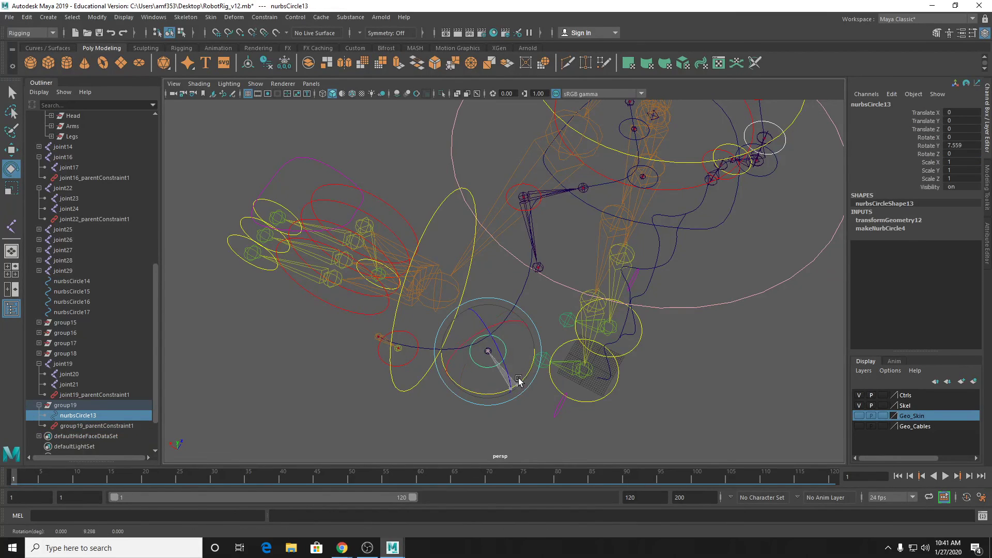
pyautogui.hotkey('ctrl', 'z')
# Step: Test moving and rotating the nurbsCircle13 control freely, and undo these transforms
pyautogui.press('w')
pyautogui.moveTo(488, 351); pyautogui.dragTo(461, 335)
pyautogui.press('e')
pyautogui.hotkey('ctrl', 'z')
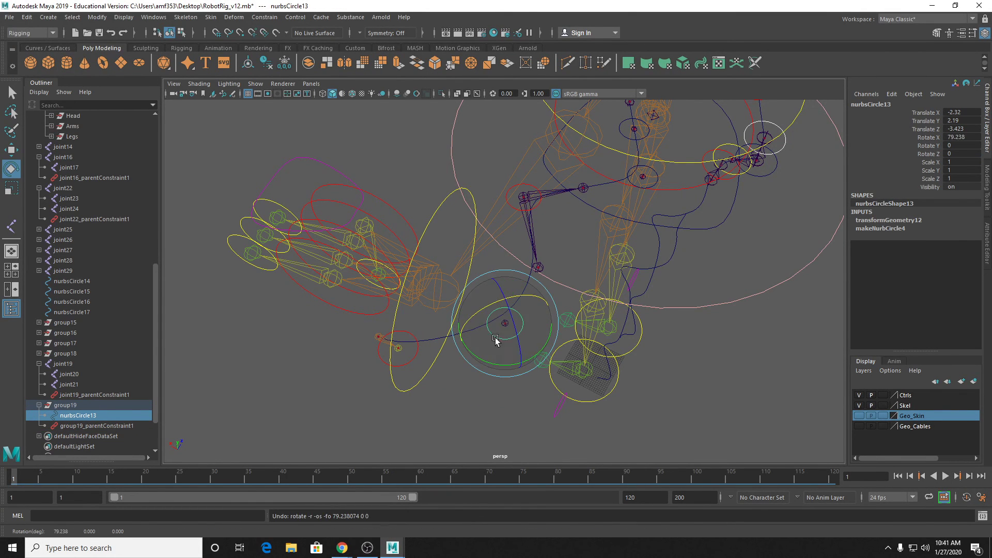
pyautogui.hotkey('ctrl', 'z')
pyautogui.hotkey('ctrl', 'z')
pyautogui.hotkey('ctrl', 'z')
pyautogui.hotkey('ctrl', 'z')
pyautogui.hotkey('ctrl', 'z')
pyautogui.hotkey('ctrl', 'z')
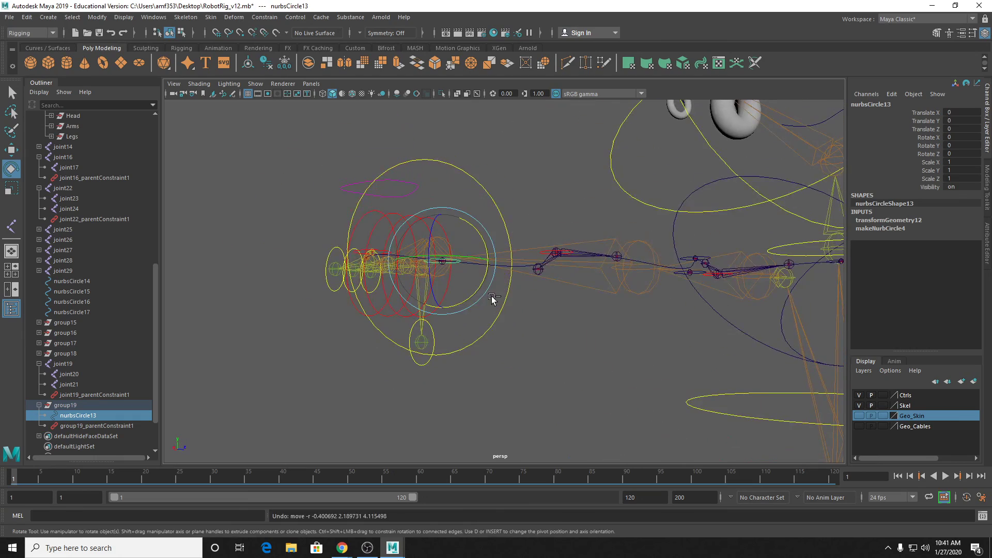
pyautogui.keyDown('alt'); pyautogui.moveTo(492, 298); pyautogui.dragTo(491, 332); pyautogui.keyUp('alt')
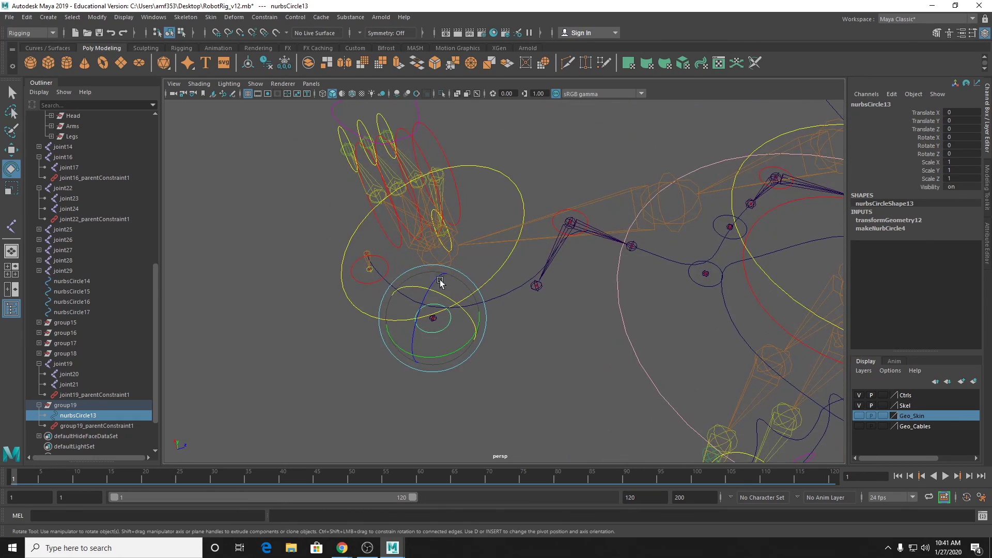
# Step: Reset the L_Wrist_IK control's Rotate Y to 0
pyautogui.press('q')
pyautogui.click(346, 247)
pyautogui.doubleClick(966, 145)
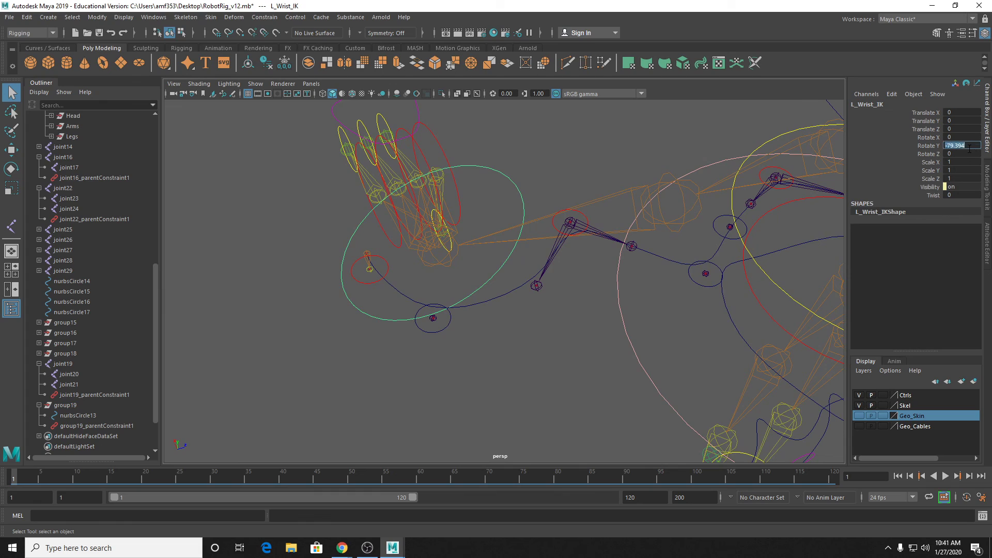
pyautogui.write('0')
pyautogui.press('Return')
# Step: Group the nurbsCircle14 and nurbsCircle15 cable controls near the elbow together
pyautogui.keyDown('alt'); pyautogui.moveTo(528, 251); pyautogui.dragTo(521, 329); pyautogui.keyUp('alt')
pyautogui.click(493, 302)
pyautogui.keyDown('shift'); pyautogui.click(526, 277); pyautogui.keyUp('shift')
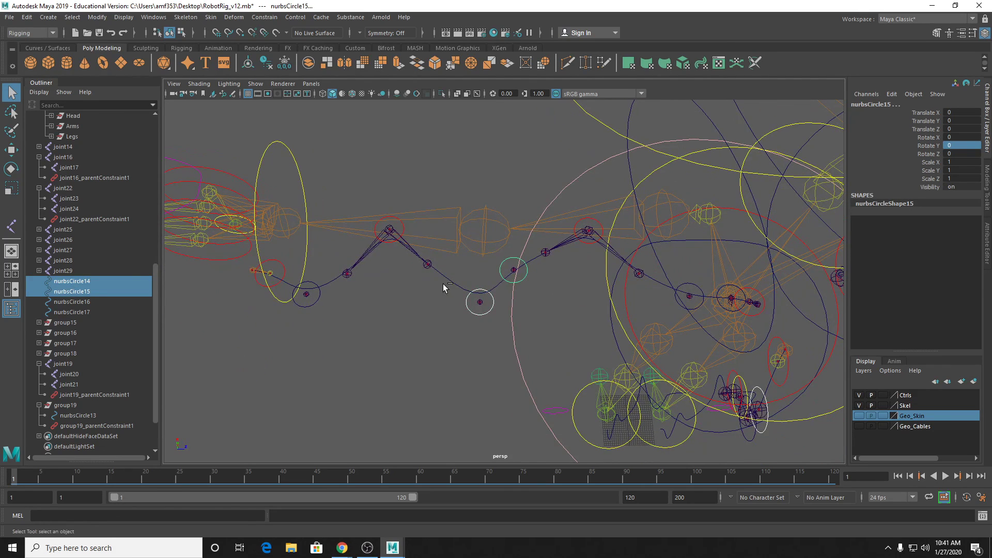
pyautogui.hotkey('ctrl', 'g')
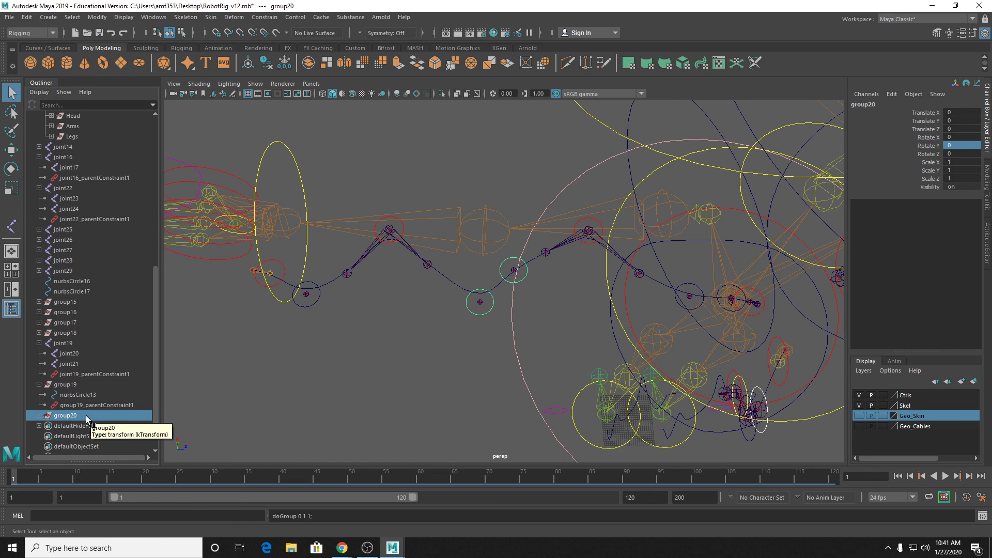
# Step: Parent-constrain the group of nurbsCircle14 and nurbsCircle15 to the L_Elbow and L_Shoulder joints
pyautogui.click(461, 217)
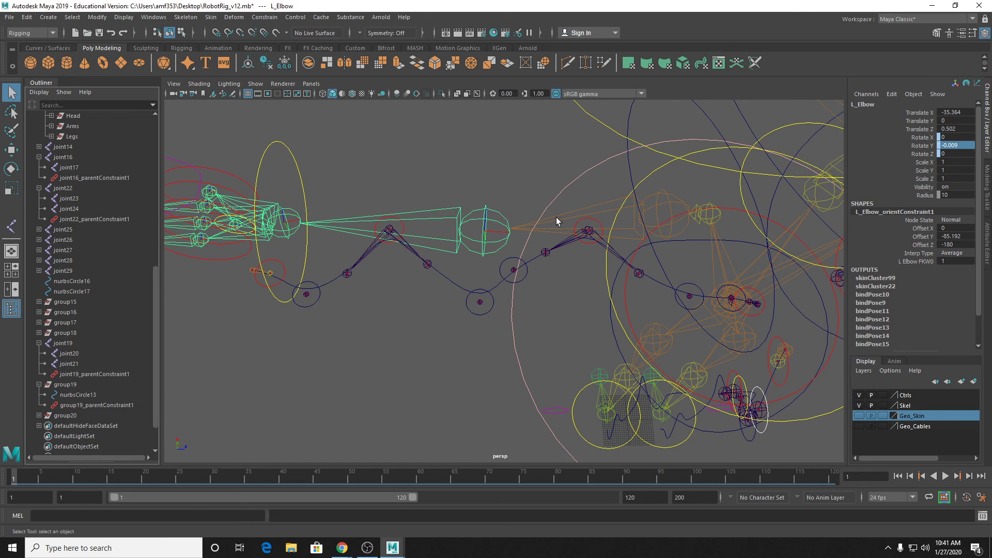
pyautogui.click(65, 415)
pyautogui.click(264, 17)
pyautogui.click(274, 42)
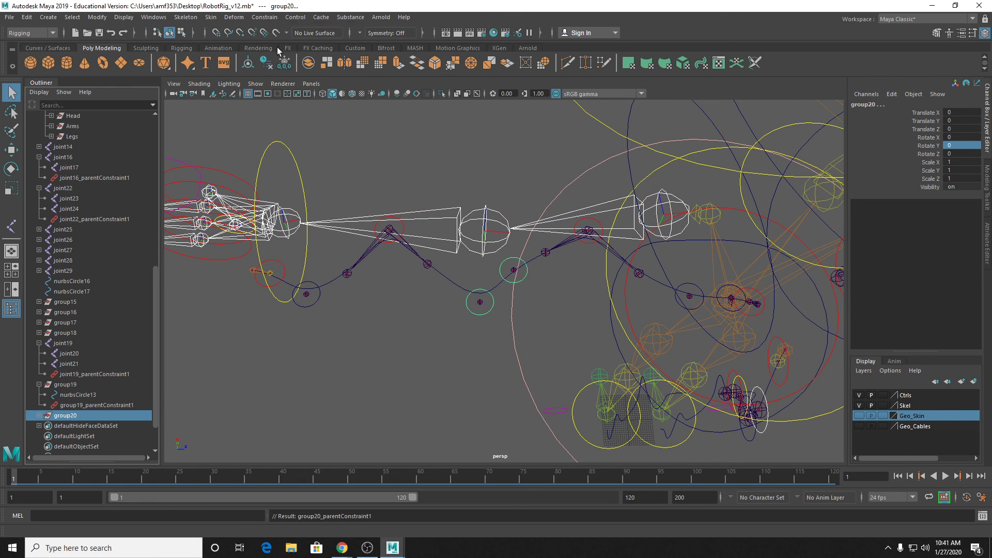
# Step: Test the new group constraint by moving the L_Wrist_IK control, and undo the move
pyautogui.click(305, 206)
pyautogui.press('w')
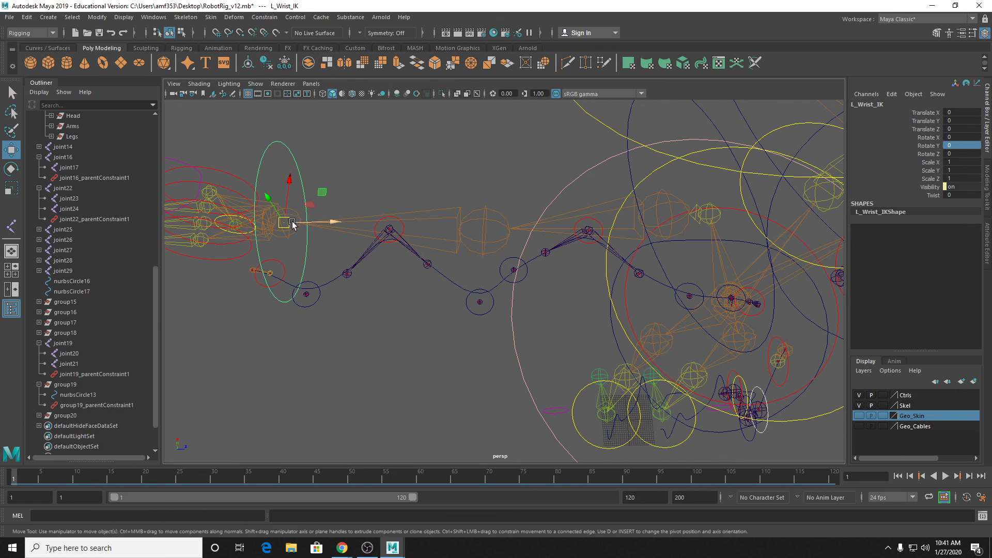
pyautogui.moveTo(286, 222); pyautogui.dragTo(334, 208)
pyautogui.hotkey('ctrl', 'z')
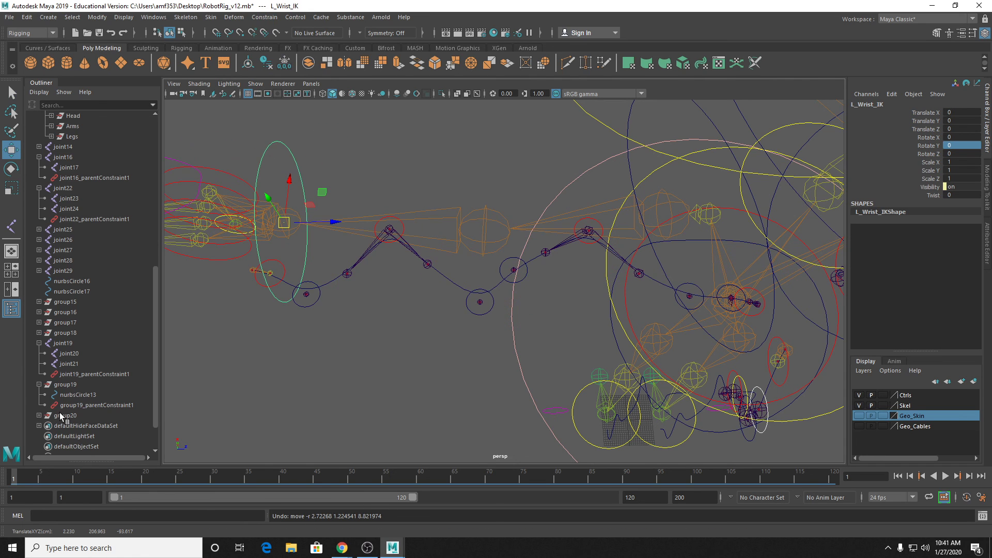
# Step: Delete the parent constraint from the group holding nurbsCircle14 and nurbsCircle15
pyautogui.click(39, 415)
pyautogui.click(88, 445)
pyautogui.press('Delete')
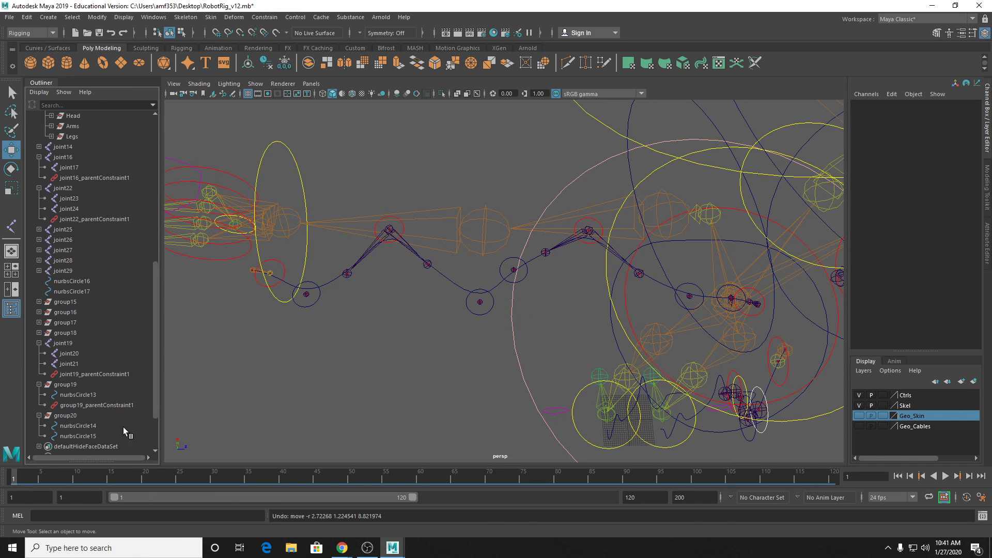
# Step: Center the pivot of the group holding nurbsCircle14 and nurbsCircle15
pyautogui.click(494, 227)
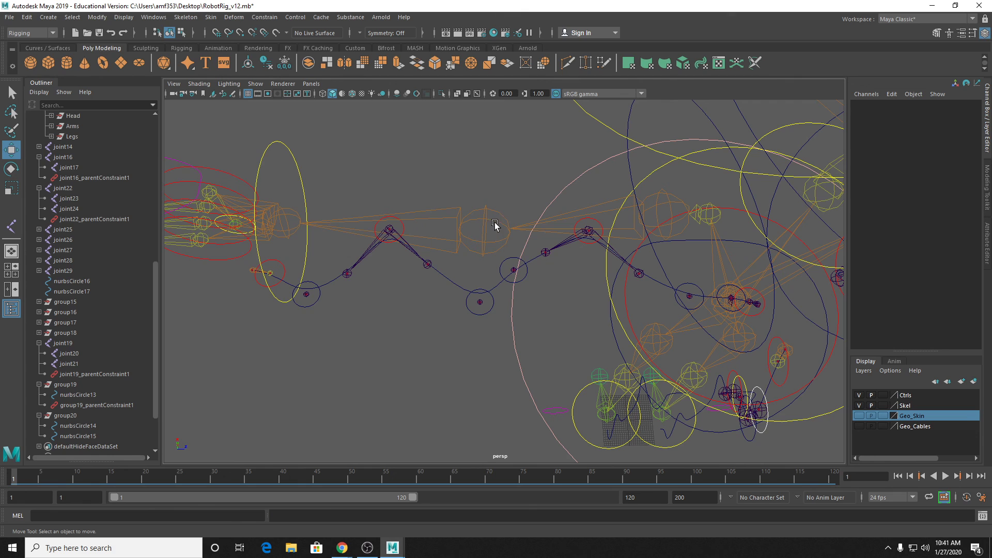
pyautogui.click(506, 226)
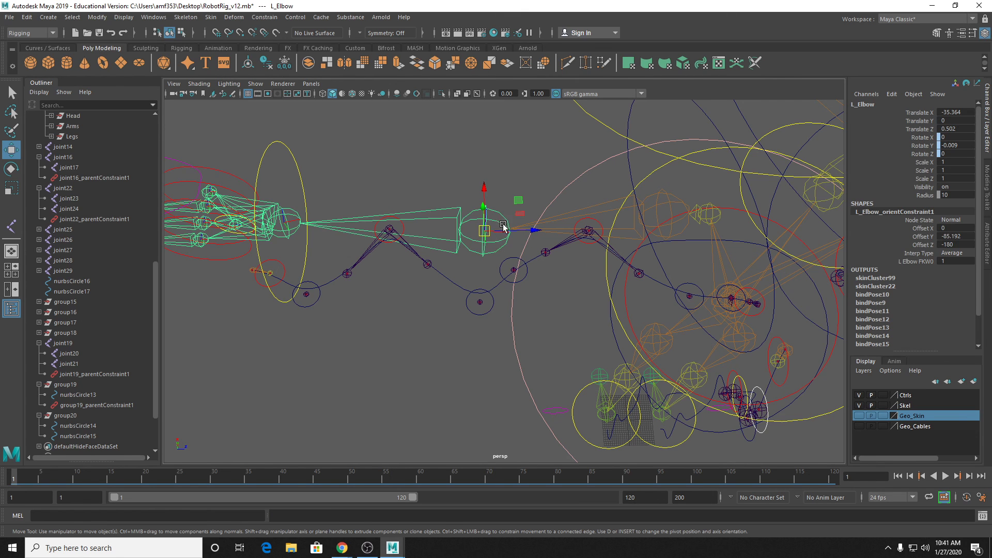
pyautogui.click(69, 417)
pyautogui.click(97, 18)
pyautogui.click(116, 93)
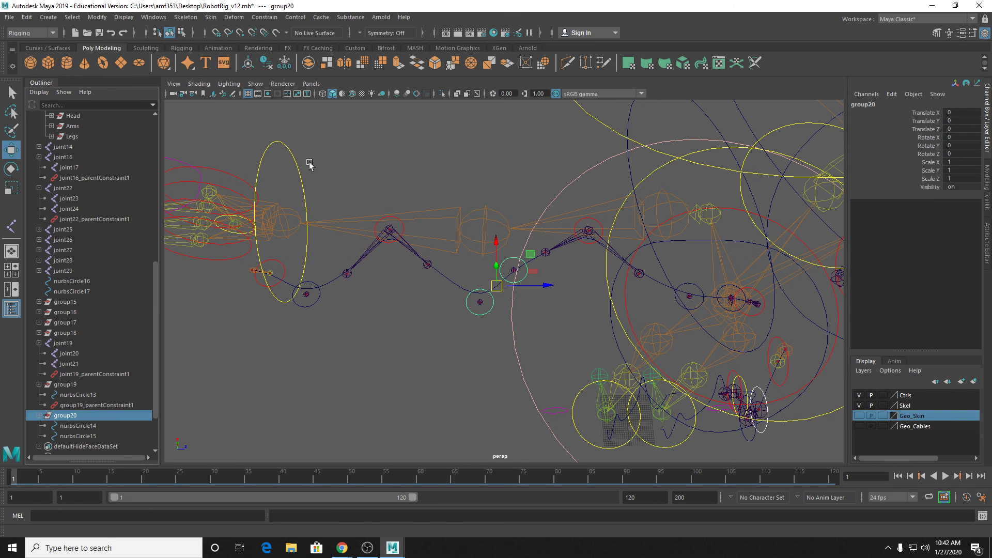
# Step: Parent-constrain the group holding nurbsCircle14 and nurbsCircle15 to the L_Elbow and L_Shoulder joints
pyautogui.click(454, 221)
pyautogui.click(563, 221)
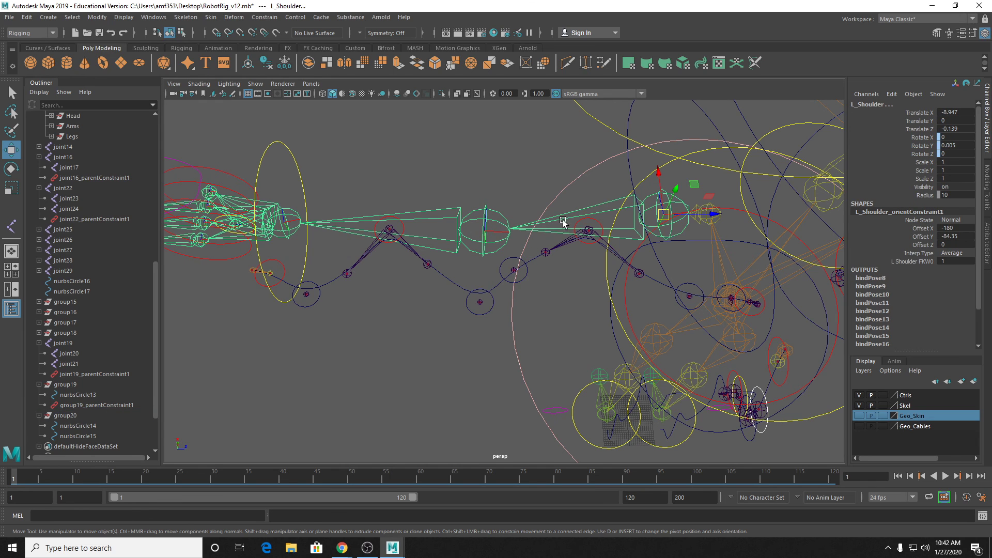
pyautogui.keyDown('ctrl'); pyautogui.click(66, 418); pyautogui.keyUp('ctrl')
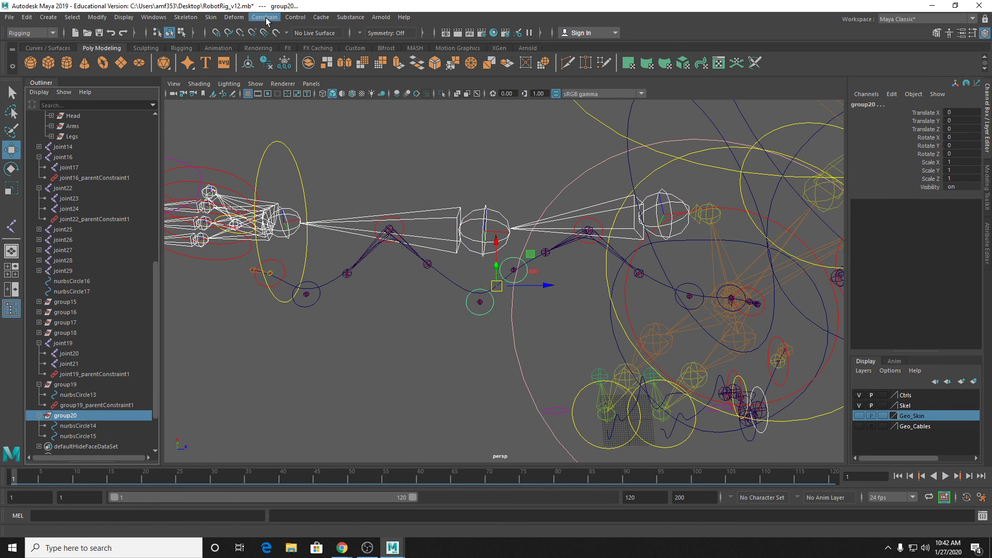
pyautogui.click(295, 17)
pyautogui.click(290, 43)
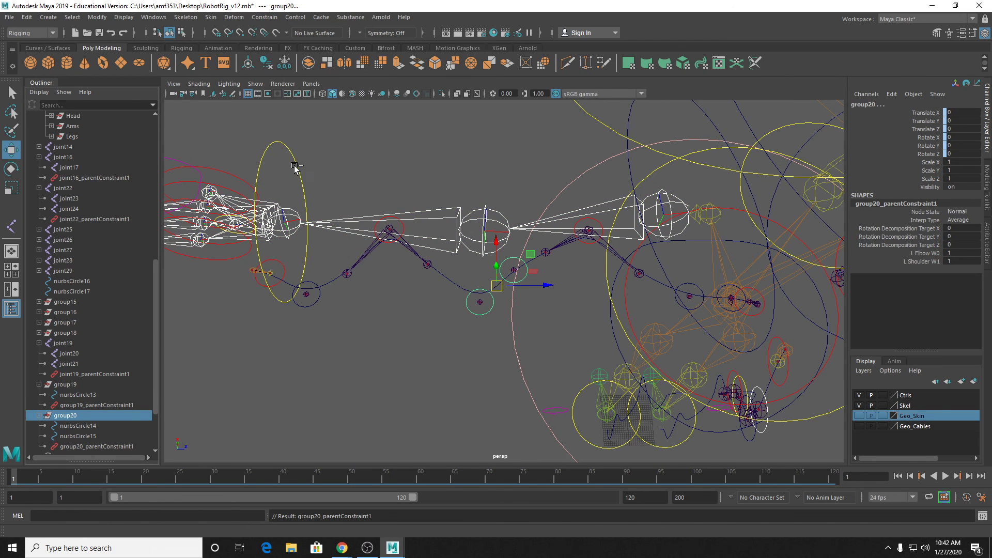
# Step: Test how the cable circles follow the arm by moving the L_Wrist_IK control, and undo the move
pyautogui.click(286, 222)
pyautogui.moveTo(286, 223); pyautogui.dragTo(344, 186)
pyautogui.hotkey('ctrl', 'z')
pyautogui.hotkey('ctrl', 'z')
pyautogui.hotkey('ctrl', 'z')
pyautogui.hotkey('ctrl', 'z')
pyautogui.hotkey('ctrl', 'z')
pyautogui.hotkey('ctrl', 'z')
pyautogui.hotkey('ctrl', 'z')
pyautogui.hotkey('ctrl', 'z')
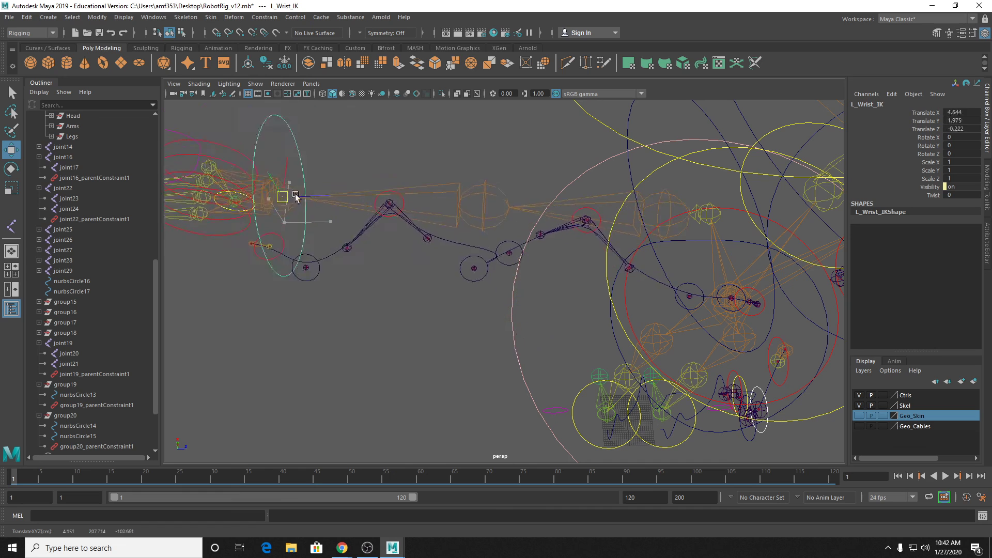
pyautogui.hotkey('ctrl', 'z')
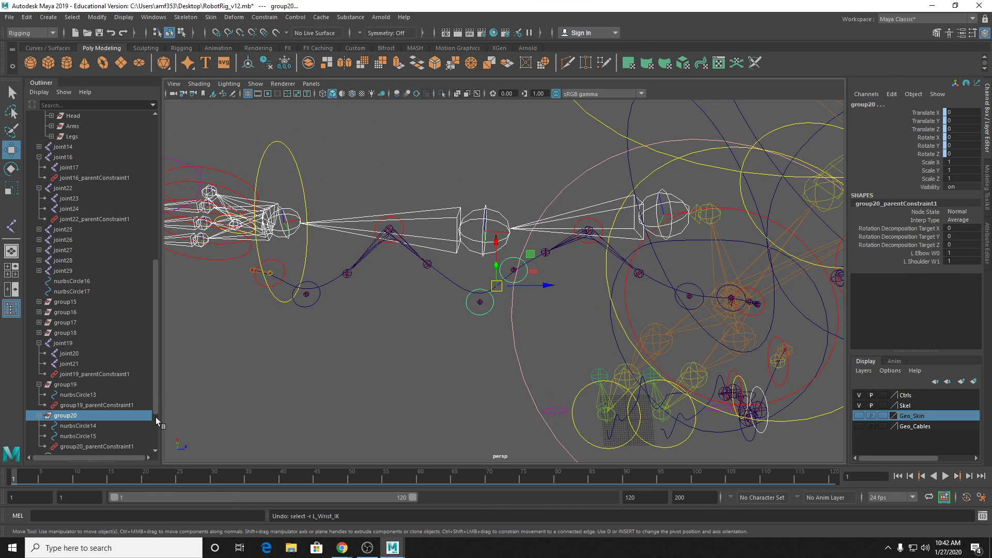
# Step: Delete the parent constraint from the shared circle group and unparent nurbsCircle14 from that group
pyautogui.click(75, 447)
pyautogui.press('Delete')
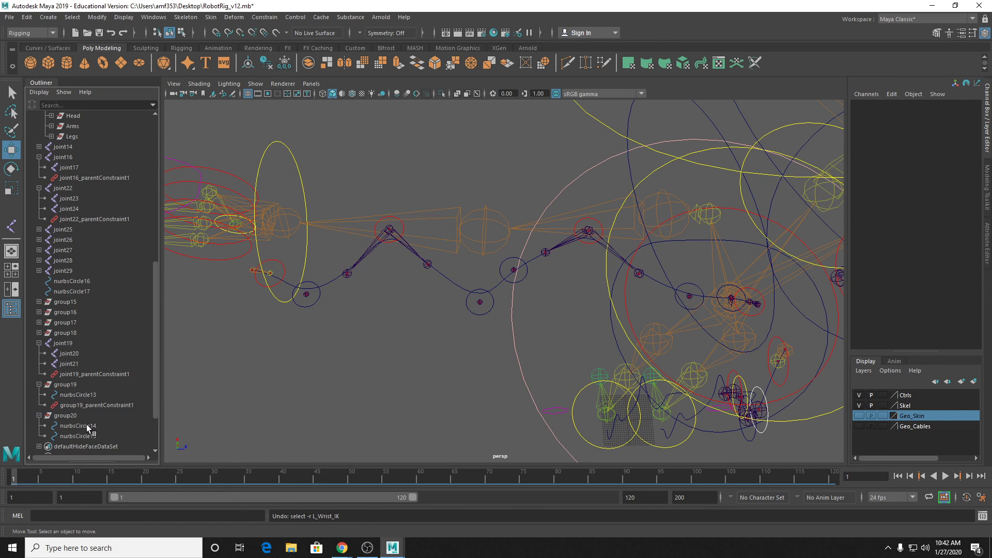
pyautogui.click(86, 425)
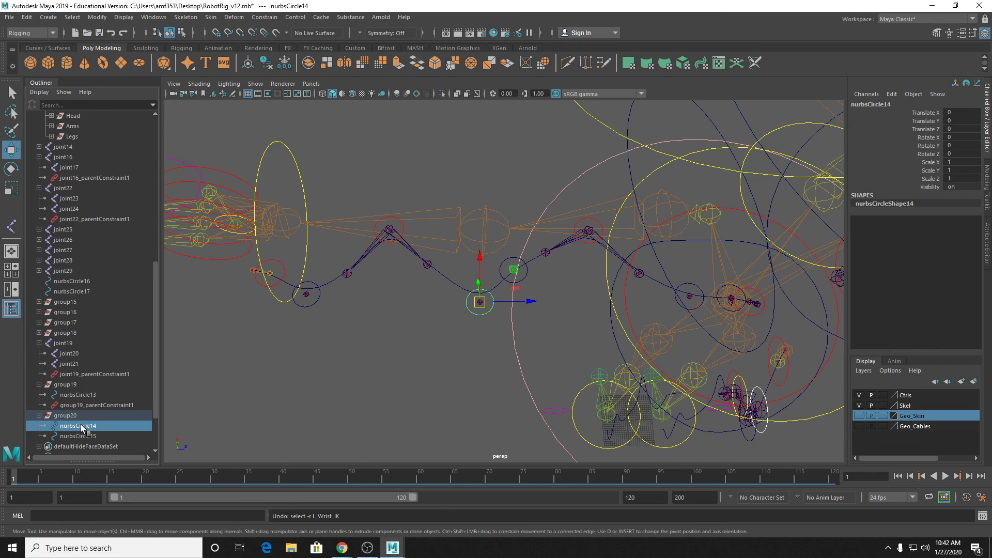
pyautogui.hotkey('shift', 'p')
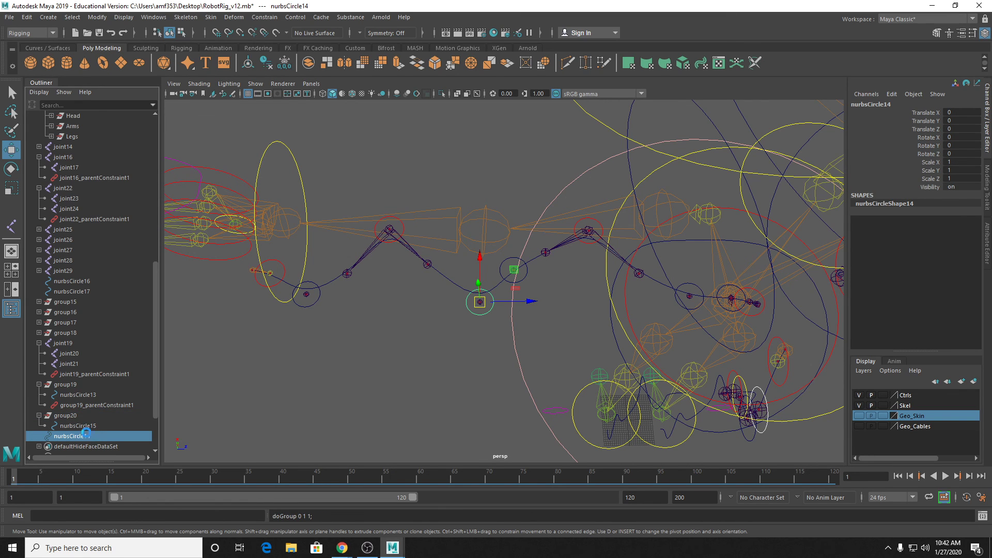
# Step: Group nurbsCircle14 on its own and center the pivots of its group and the group holding nurbsCircle15
pyautogui.hotkey('ctrl', 'g')
pyautogui.click(97, 17)
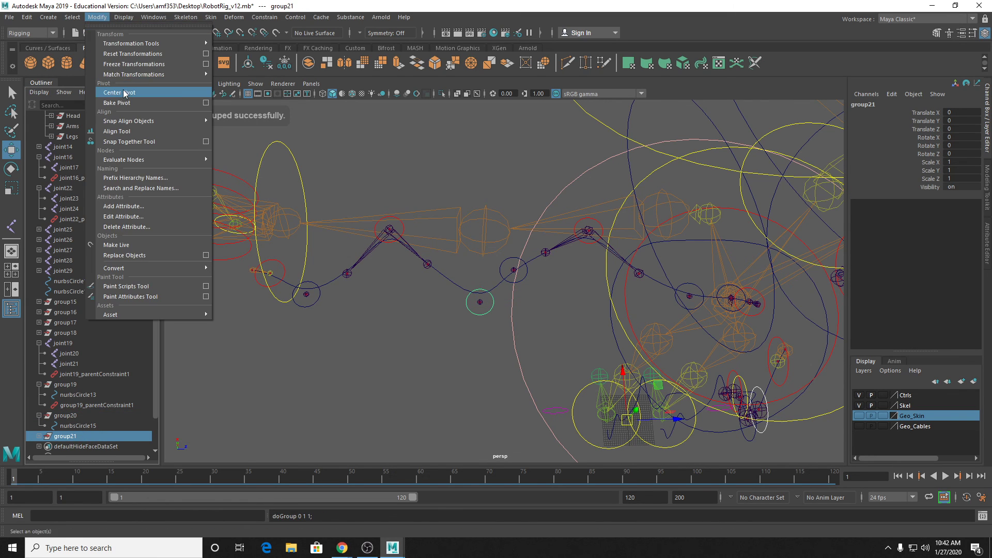
pyautogui.click(119, 92)
pyautogui.click(65, 415)
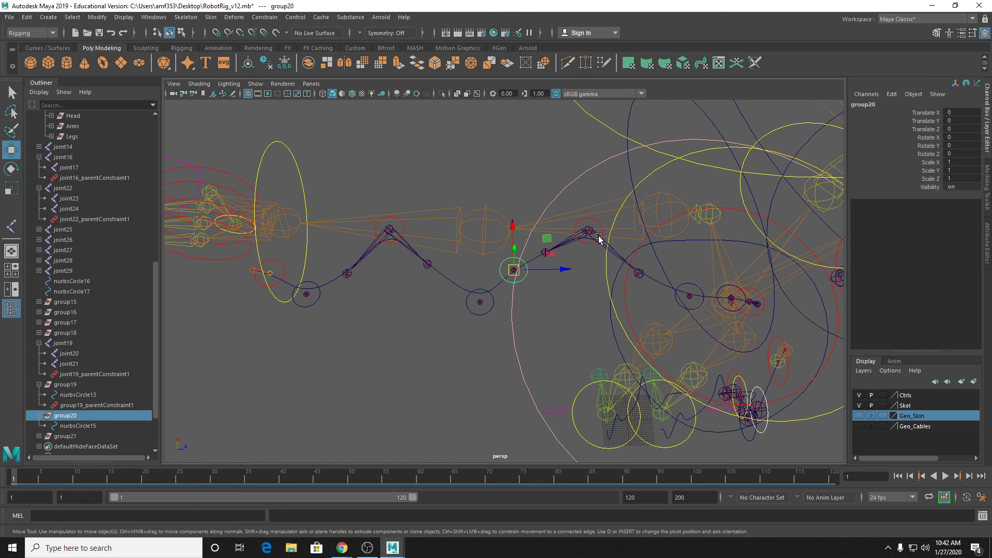
# Step: Parent-constrain the group holding only nurbsCircle15 to the L_Elbow and L_Shoulder joints
pyautogui.press('q')
pyautogui.click(479, 223)
pyautogui.click(480, 216)
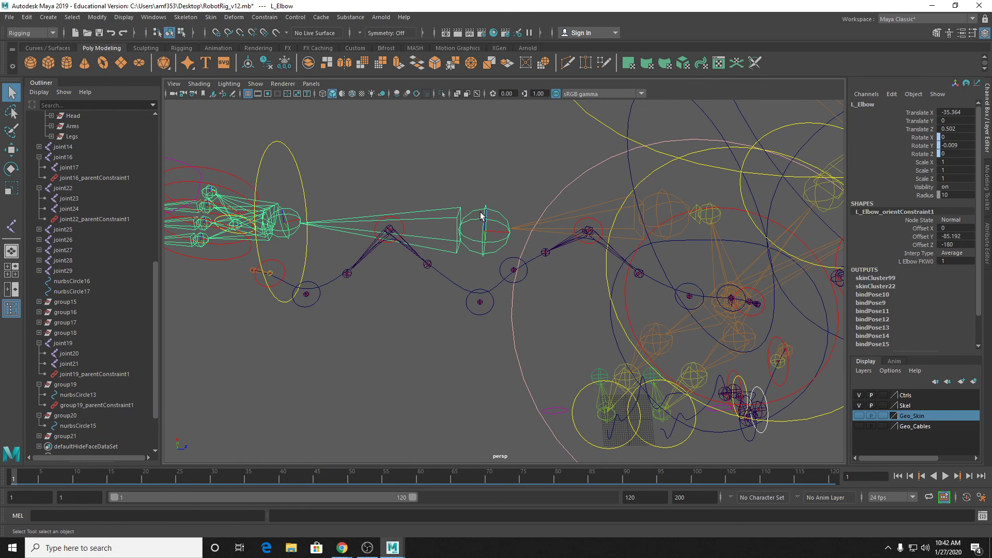
pyautogui.keyDown('shift'); pyautogui.click(566, 219); pyautogui.keyUp('shift')
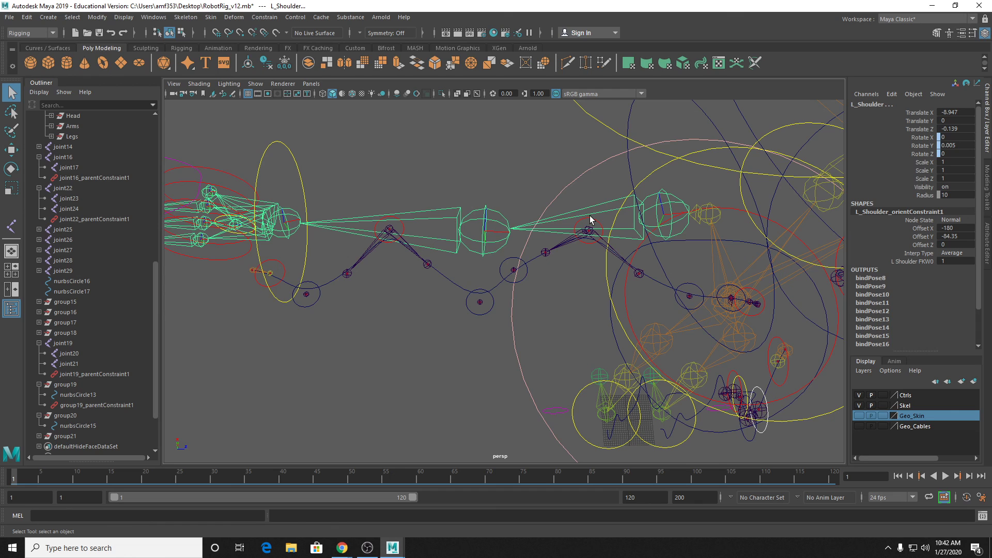
pyautogui.click(72, 414)
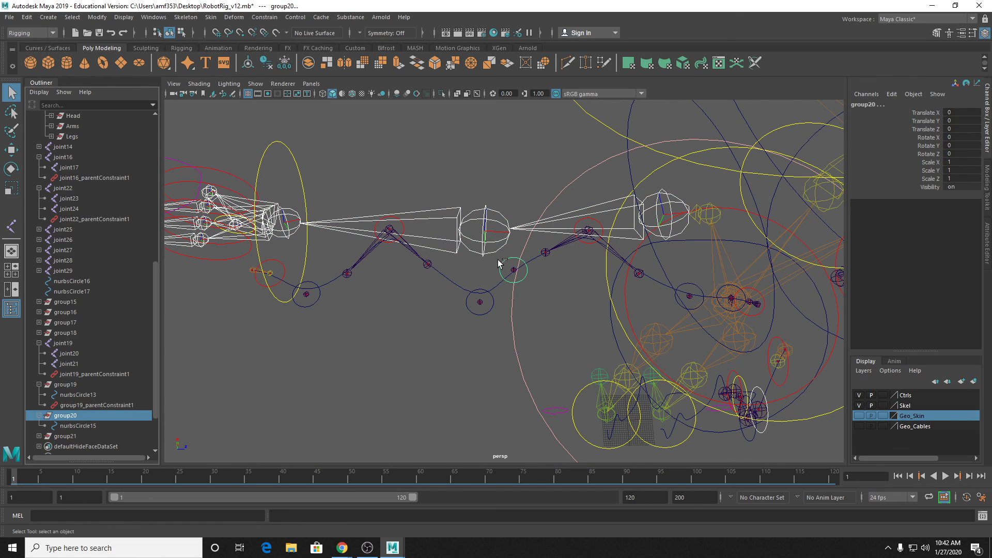
pyautogui.click(253, 17)
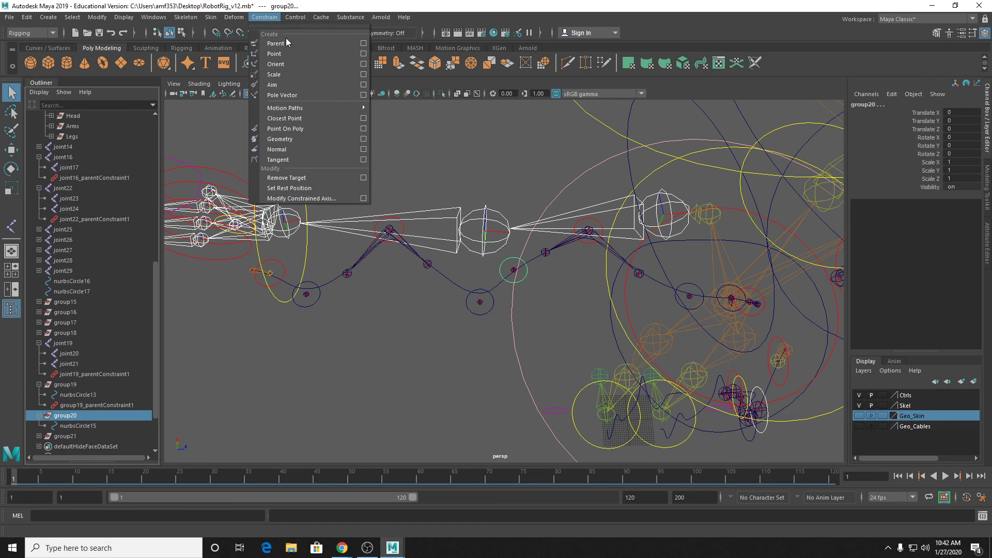
pyautogui.click(268, 44)
# Step: Parent-constrain the group holding nurbsCircle14 to the L_Elbow and L_Shoulder joints
pyautogui.click(485, 248)
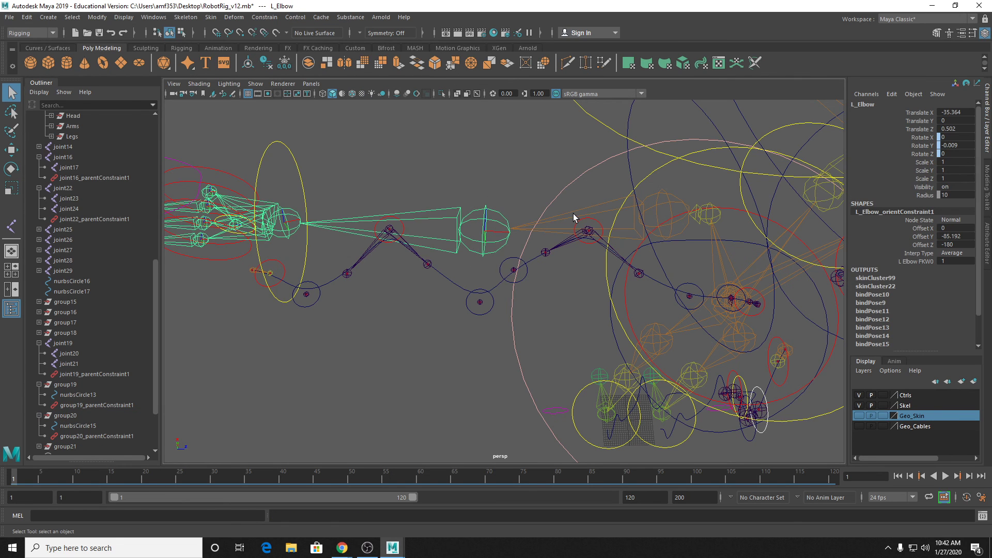
pyautogui.click(565, 226)
pyautogui.scroll(-3, 76, 415)
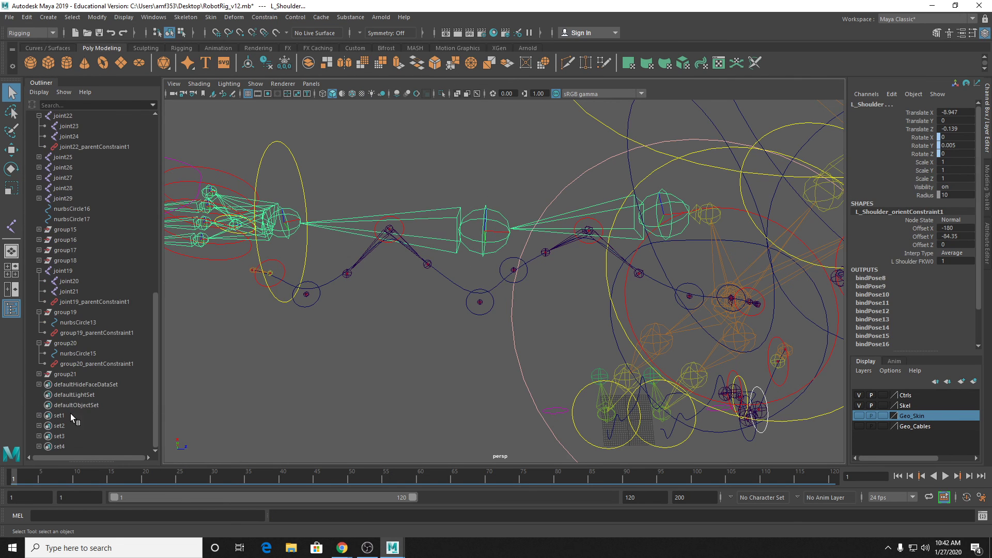
pyautogui.click(83, 374)
pyautogui.press('g')
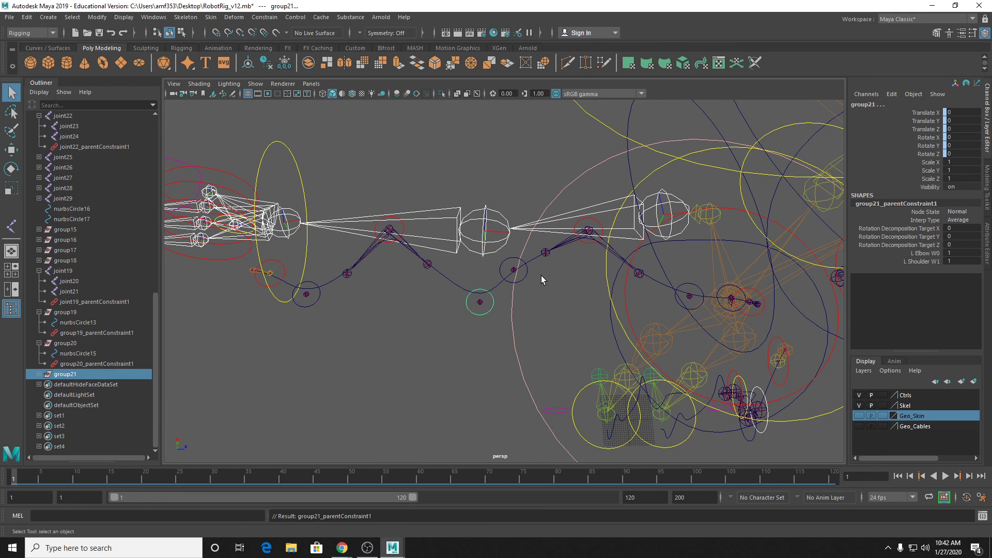
# Step: Test the separate group constraints by moving the L_Wrist_IK control and nurbsCircle15, and undo both moves
pyautogui.click(287, 219)
pyautogui.press('w')
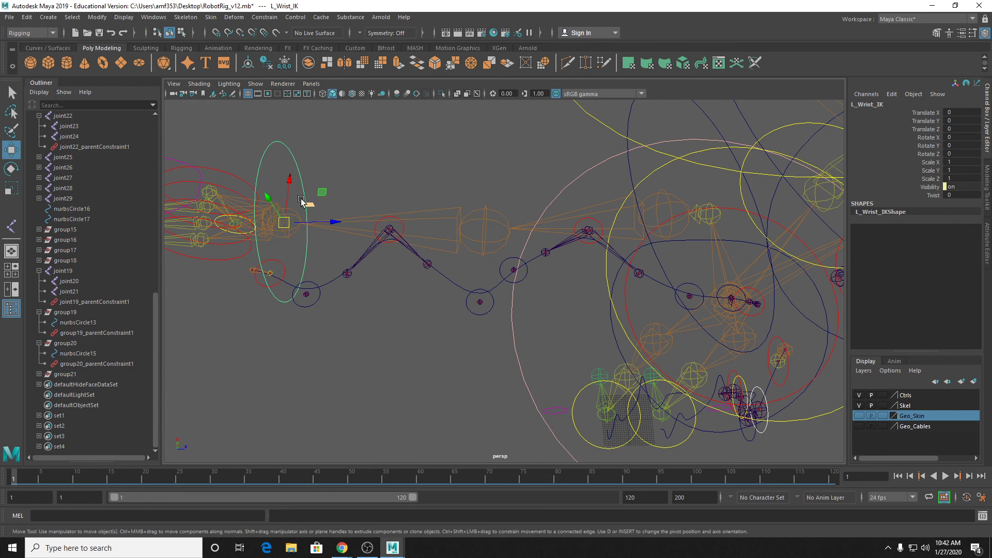
pyautogui.moveTo(287, 220); pyautogui.dragTo(368, 188)
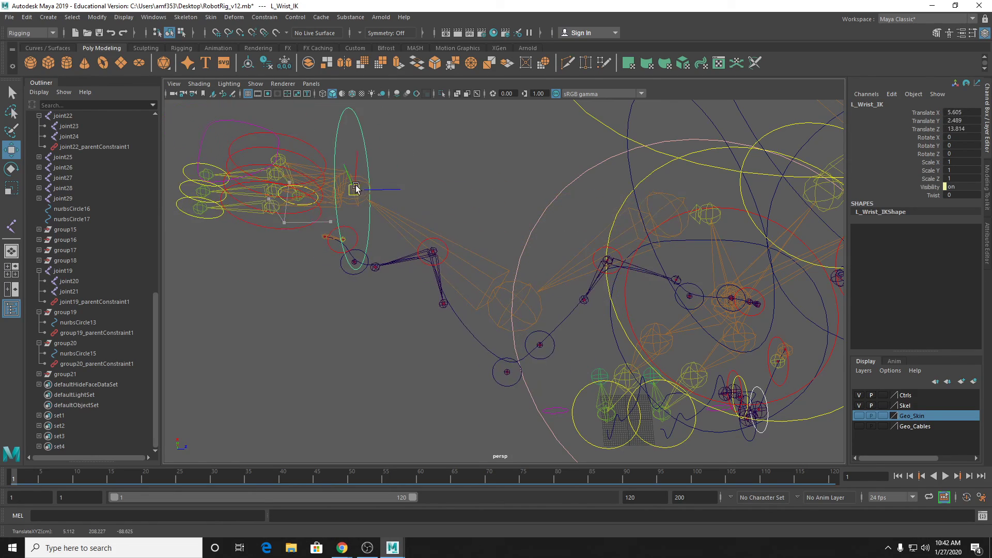
pyautogui.click(542, 345)
pyautogui.moveTo(541, 345); pyautogui.dragTo(438, 349)
pyautogui.hotkey('ctrl', 'z')
pyautogui.hotkey('ctrl', 'z')
pyautogui.hotkey('ctrl', 'z')
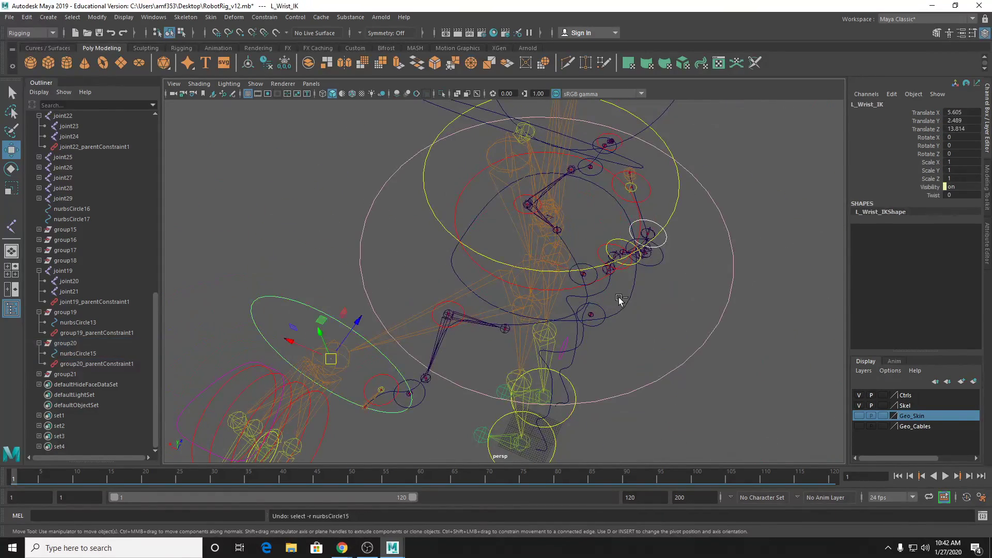
# Step: Hide the Skel layer and the left arm cable joints joint19, joint22 and joint25 through joint29
pyautogui.keyDown('alt'); pyautogui.moveTo(608, 302); pyautogui.dragTo(468, 232); pyautogui.keyUp('alt')
pyautogui.scroll(4, 468, 233)
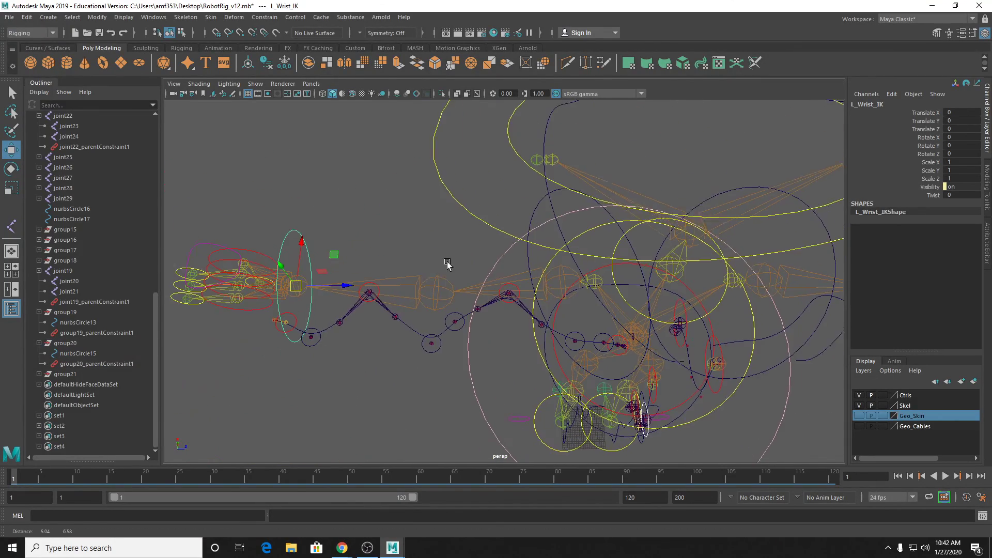
pyautogui.keyDown('alt'); pyautogui.moveTo(410, 250); pyautogui.dragTo(489, 270, button='middle'); pyautogui.keyUp('alt')
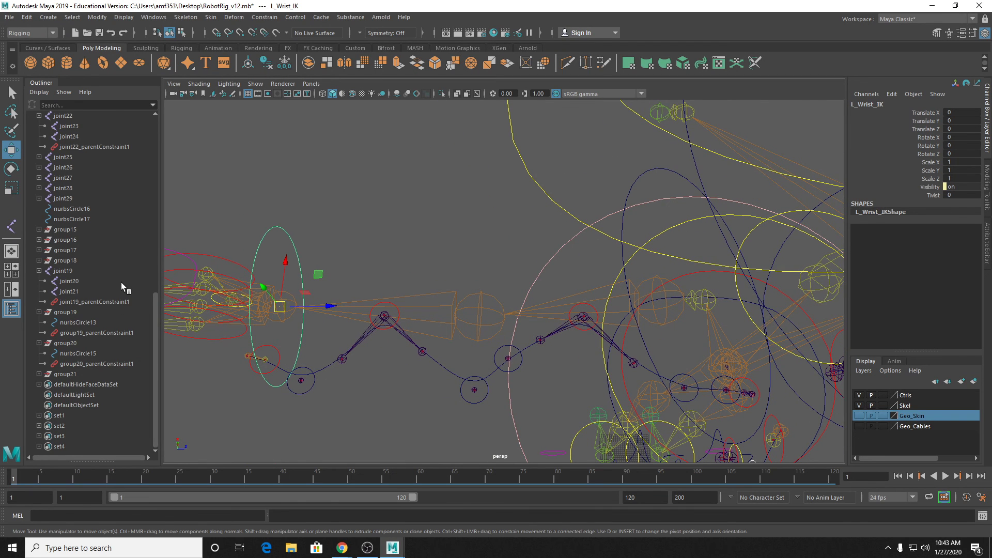
pyautogui.keyDown('alt'); pyautogui.moveTo(377, 251); pyautogui.dragTo(487, 275, button='middle'); pyautogui.keyUp('alt')
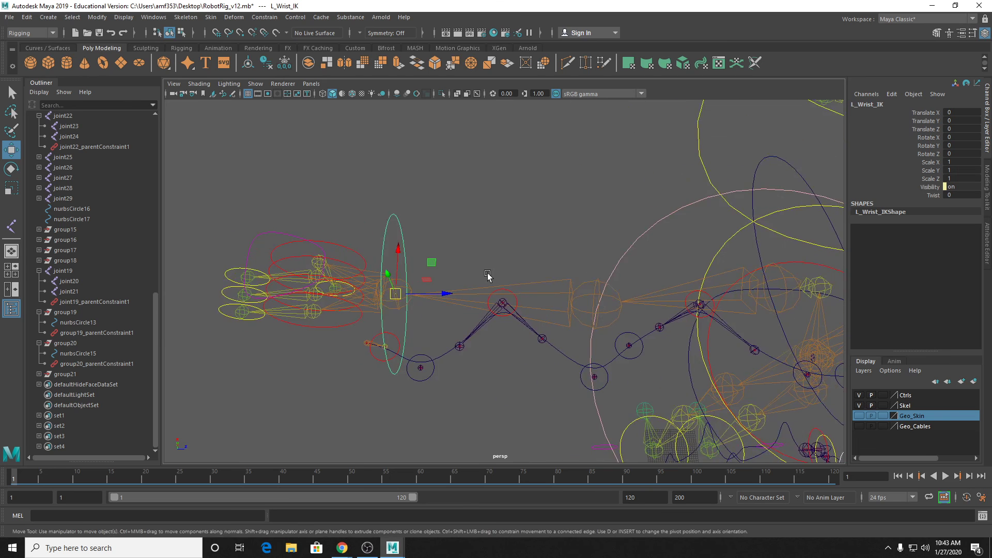
pyautogui.keyDown('alt'); pyautogui.moveTo(487, 275); pyautogui.dragTo(519, 257); pyautogui.keyUp('alt')
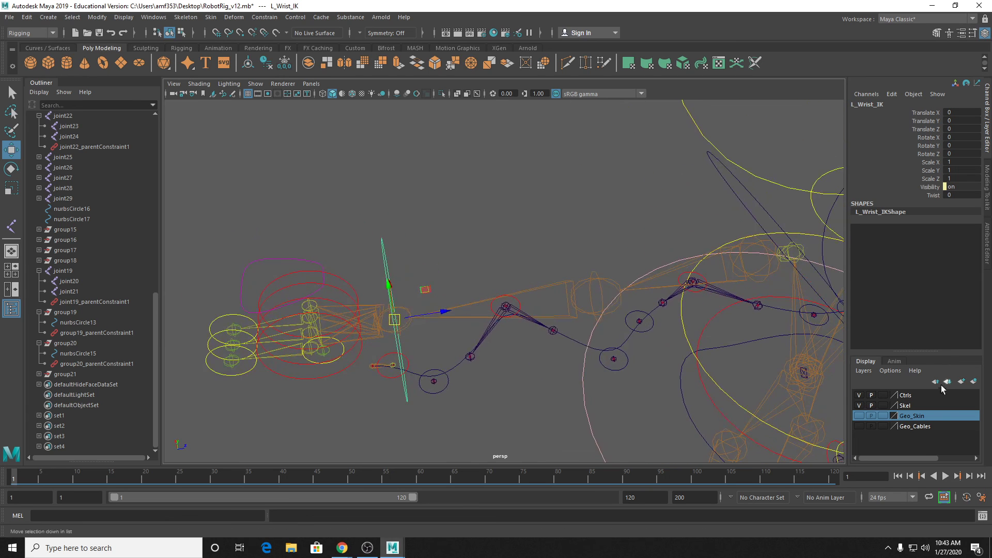
pyautogui.click(860, 405)
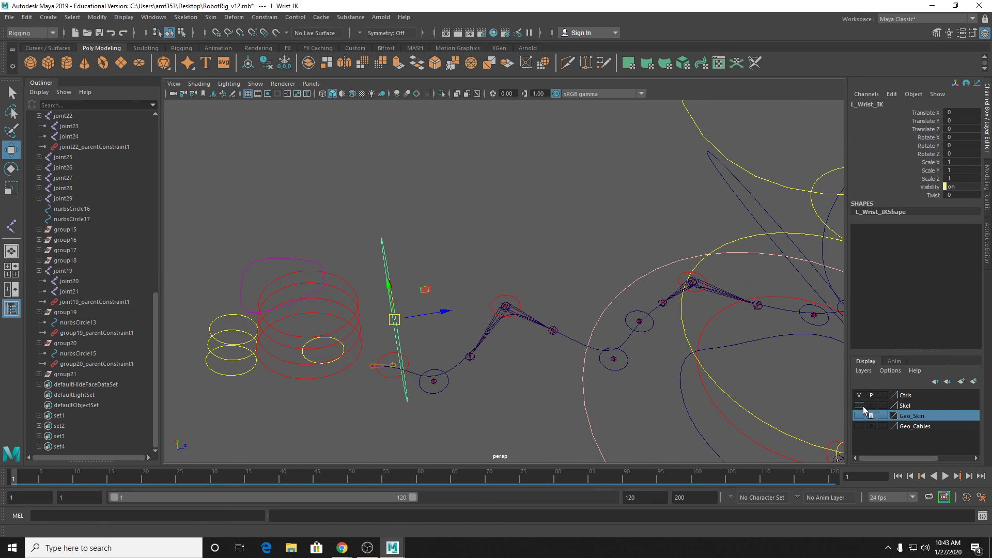
pyautogui.click(58, 270)
pyautogui.hotkey('ctrl', 'h')
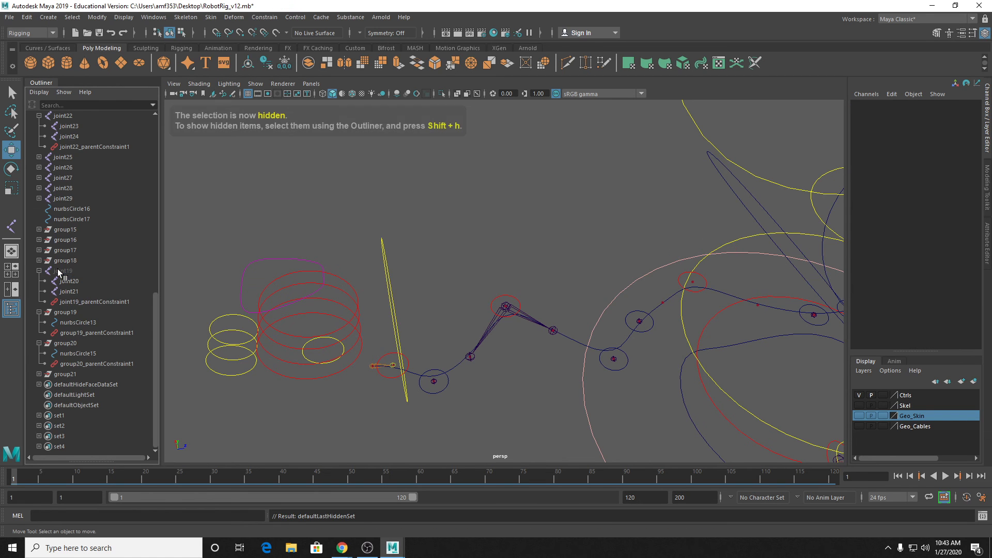
pyautogui.moveTo(78, 198); pyautogui.dragTo(73, 156)
pyautogui.hotkey('ctrl', 'h')
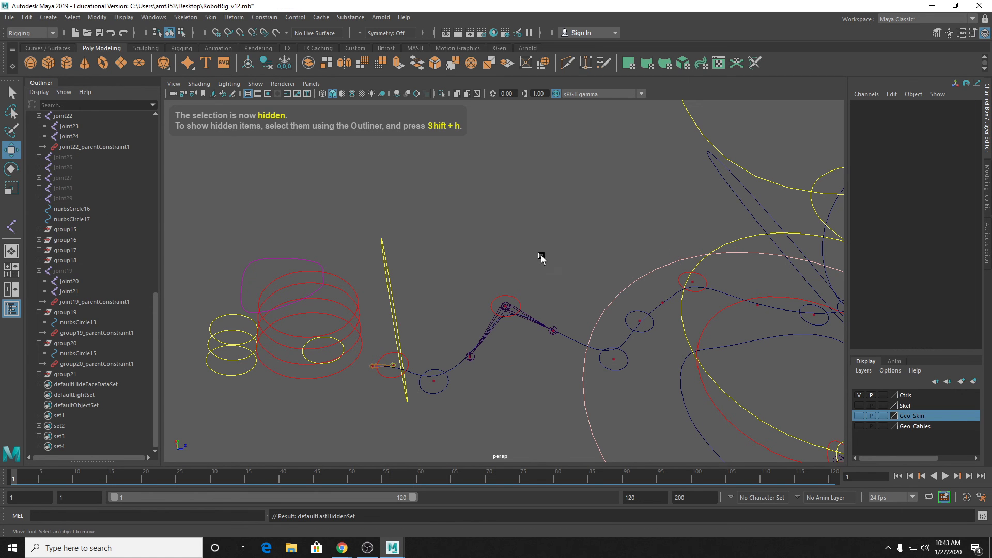
pyautogui.click(523, 317)
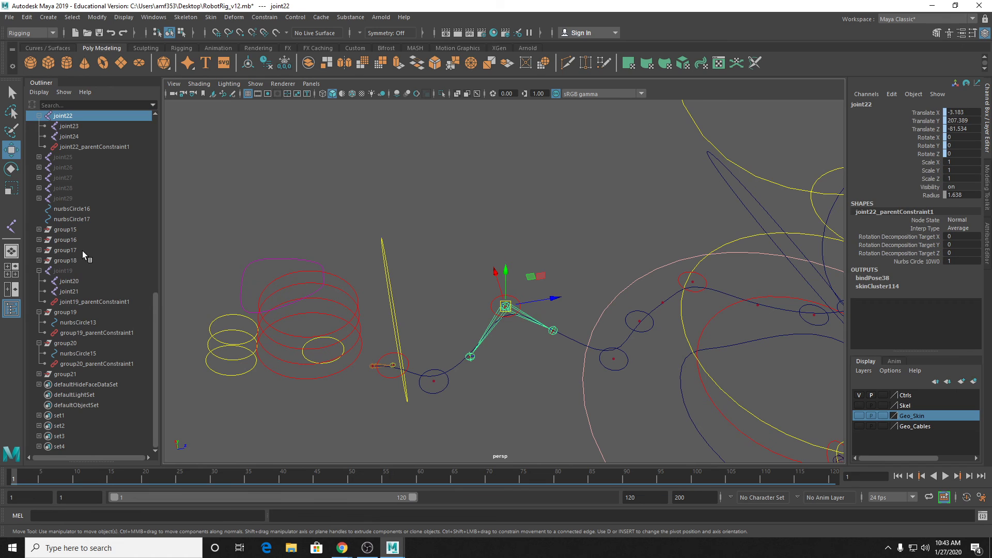
pyautogui.hotkey('ctrl', 'h')
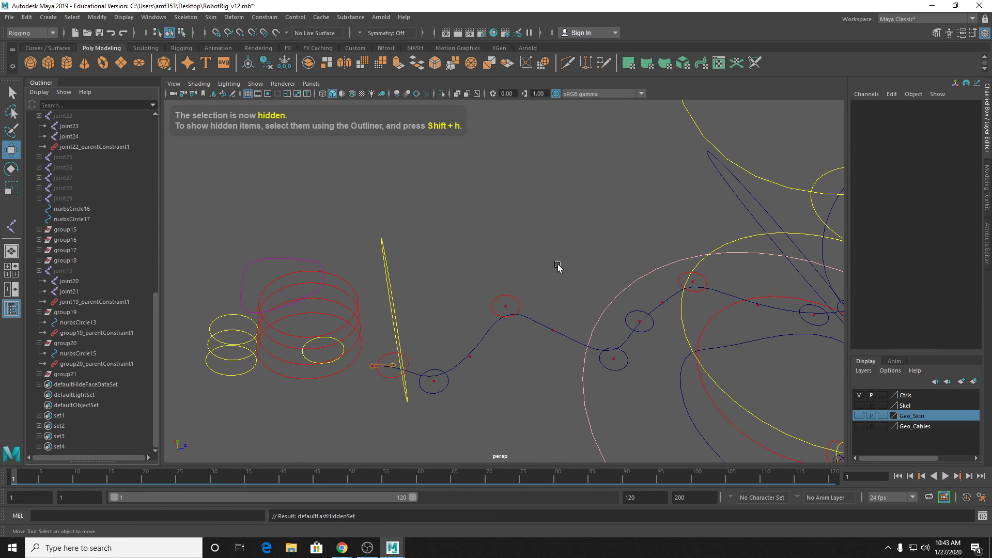
# Step: Unhide the CableProfile_Arms1 mesh under MESH_CABLES group L and make the Geo_Cables layer visible
pyautogui.scroll(10, 120, 159)
pyautogui.click(109, 250)
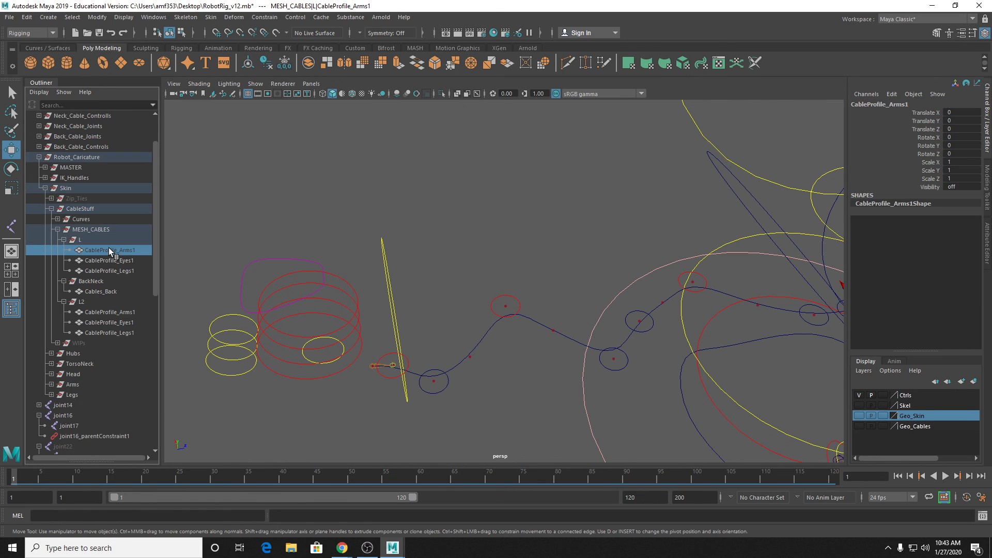
pyautogui.hotkey('shift', 'h')
pyautogui.scroll(-6, 522, 274)
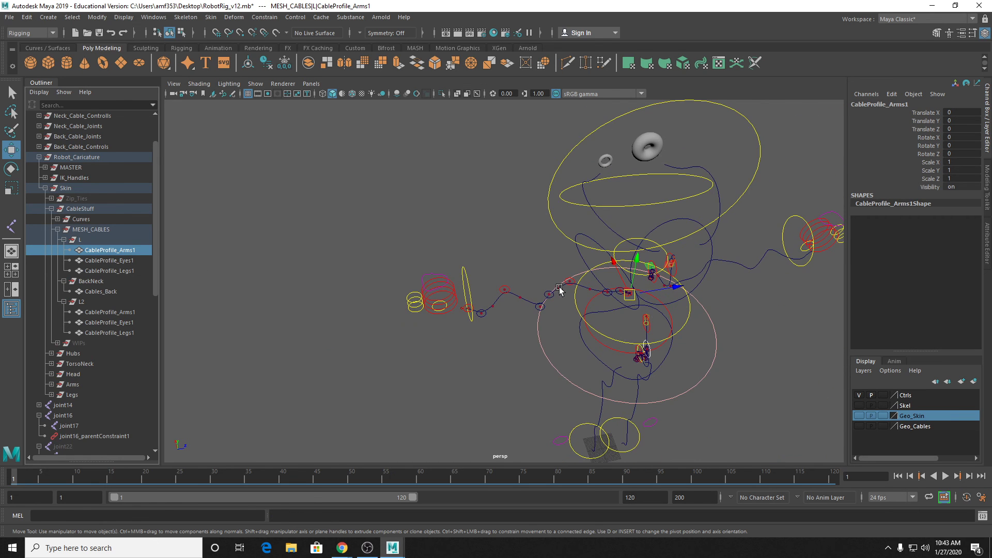
pyautogui.click(859, 426)
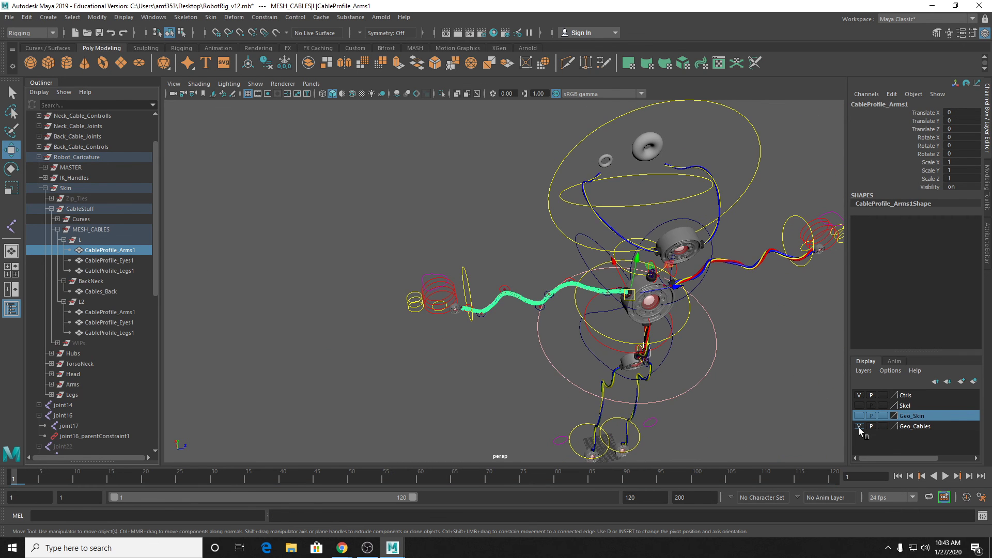
# Step: Test the left arm cable's deformation by moving the nurbsCircle10 control, undo the move and clear the selection
pyautogui.scroll(5, 539, 257)
pyautogui.click(539, 257)
pyautogui.scroll(4, 552, 297)
pyautogui.keyDown('alt'); pyautogui.moveTo(559, 318); pyautogui.dragTo(537, 257, button='middle'); pyautogui.keyUp('alt')
pyautogui.scroll(3, 538, 256)
pyautogui.moveTo(537, 256)
pyautogui.keyDown('alt'); pyautogui.mouseDown()
pyautogui.moveTo(545, 247)
pyautogui.moveTo(547, 269)
pyautogui.moveTo(538, 270)
pyautogui.mouseUp(); pyautogui.keyUp('alt')
pyautogui.click(476, 228)
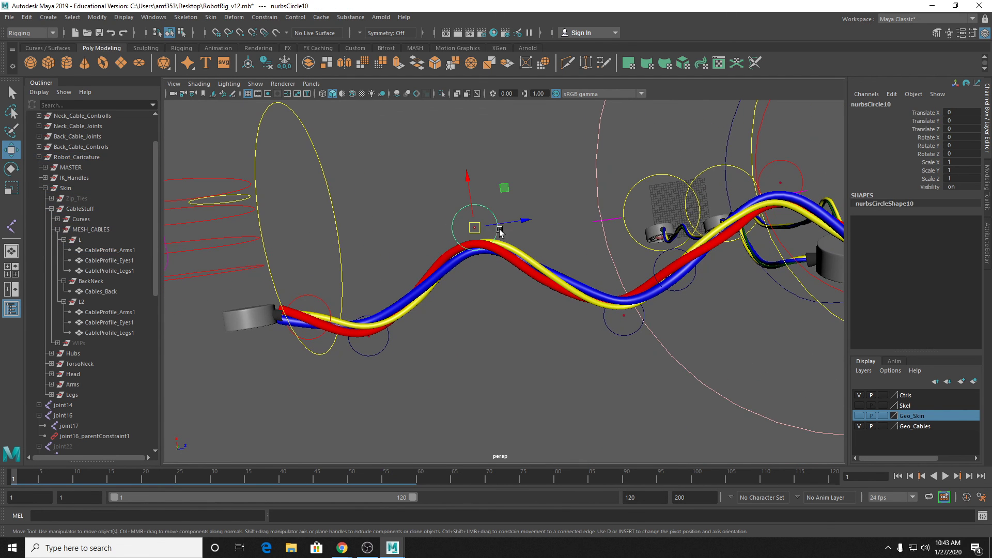
pyautogui.moveTo(477, 233); pyautogui.dragTo(498, 305)
pyautogui.hotkey('ctrl', 'z')
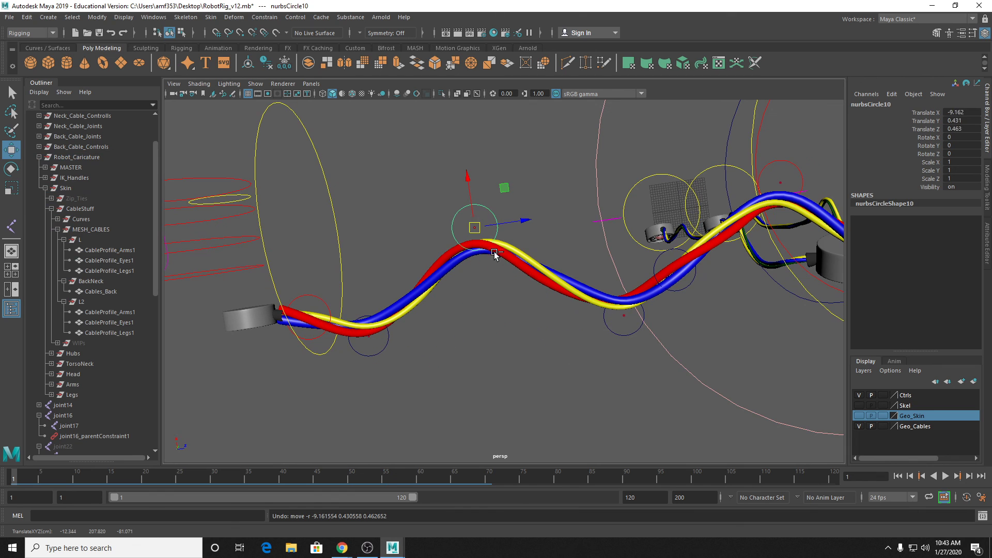
pyautogui.click(543, 193)
pyautogui.keyDown('alt'); pyautogui.moveTo(524, 254); pyautogui.dragTo(542, 206); pyautogui.keyUp('alt')
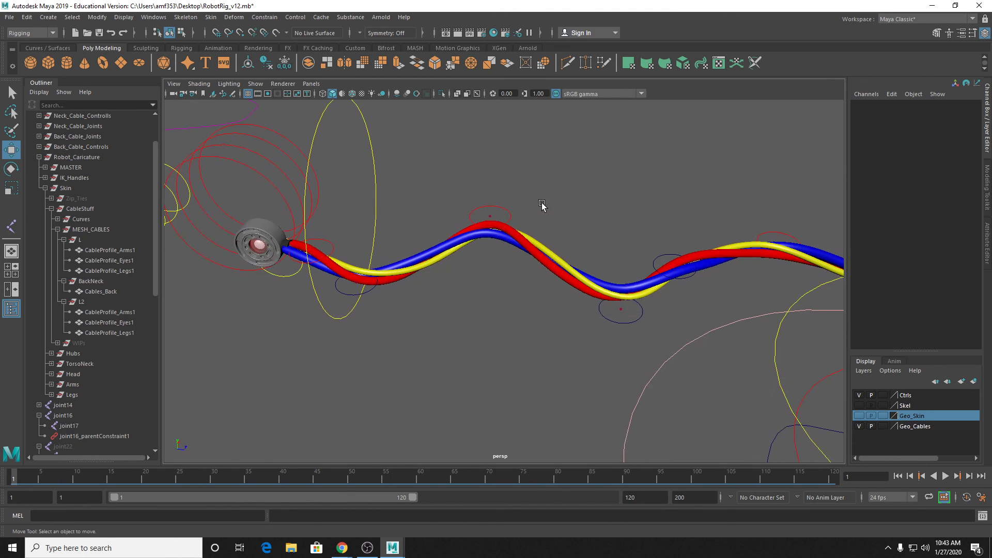
# Step: Start the Wire deformer tool and set the CableProfile_Arms1 mesh as the shape to deform
pyautogui.keyDown('alt'); pyautogui.moveTo(539, 206); pyautogui.dragTo(593, 237, button='middle'); pyautogui.keyUp('alt')
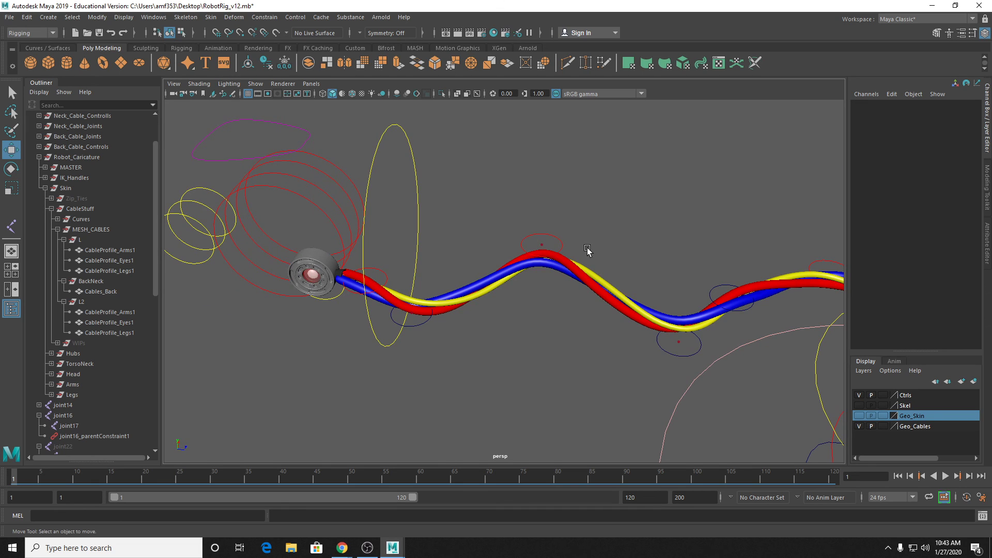
pyautogui.click(597, 291)
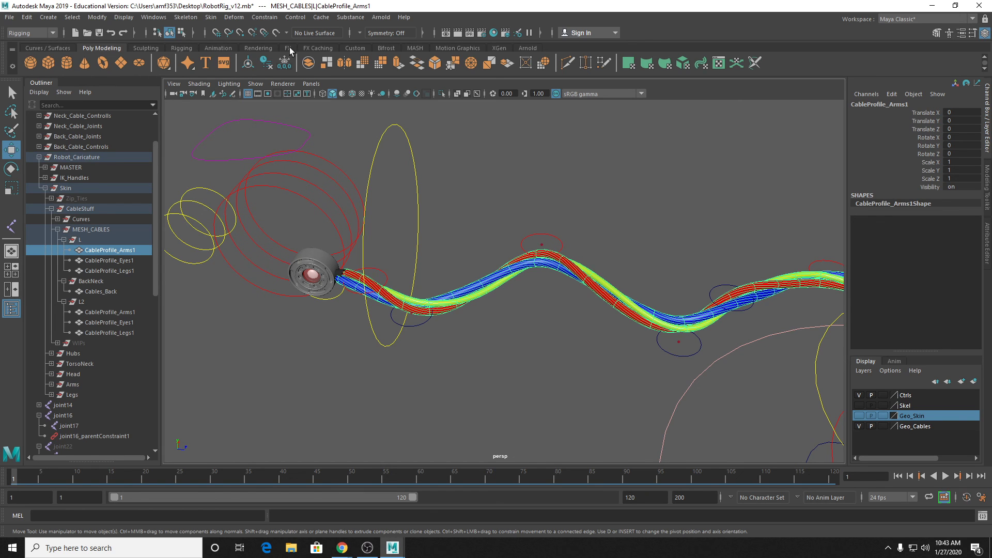
pyautogui.click(233, 17)
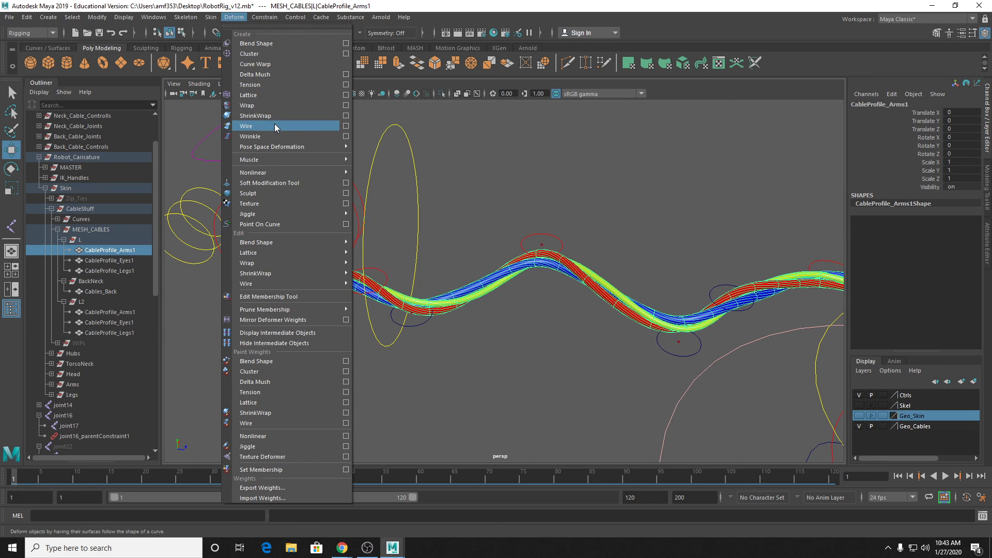
pyautogui.click(345, 126)
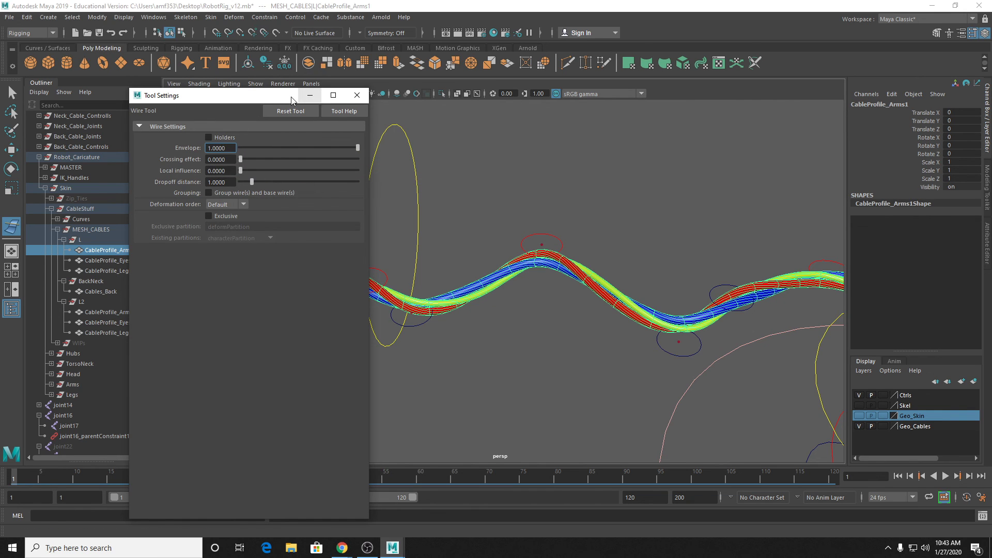
pyautogui.moveTo(285, 97); pyautogui.dragTo(255, 33)
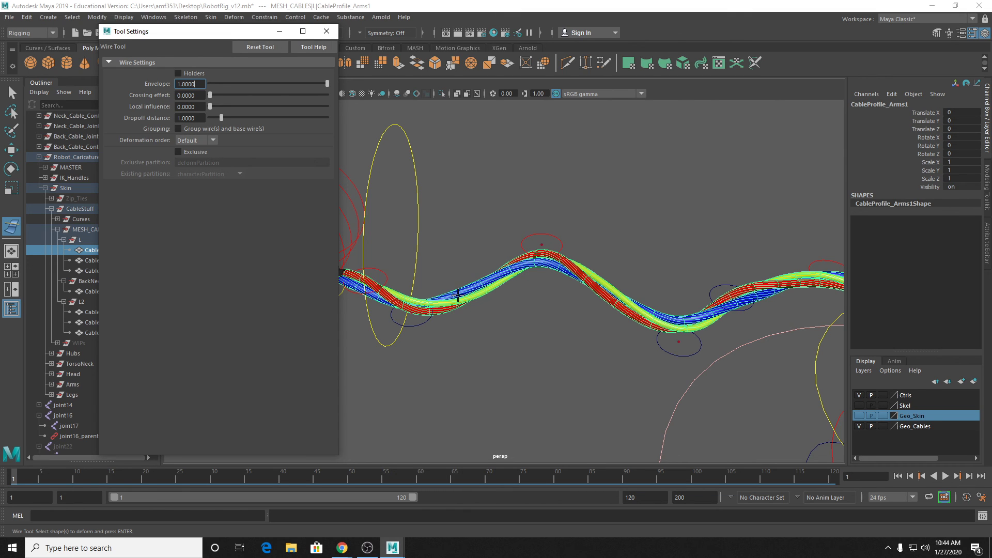
pyautogui.click(494, 288)
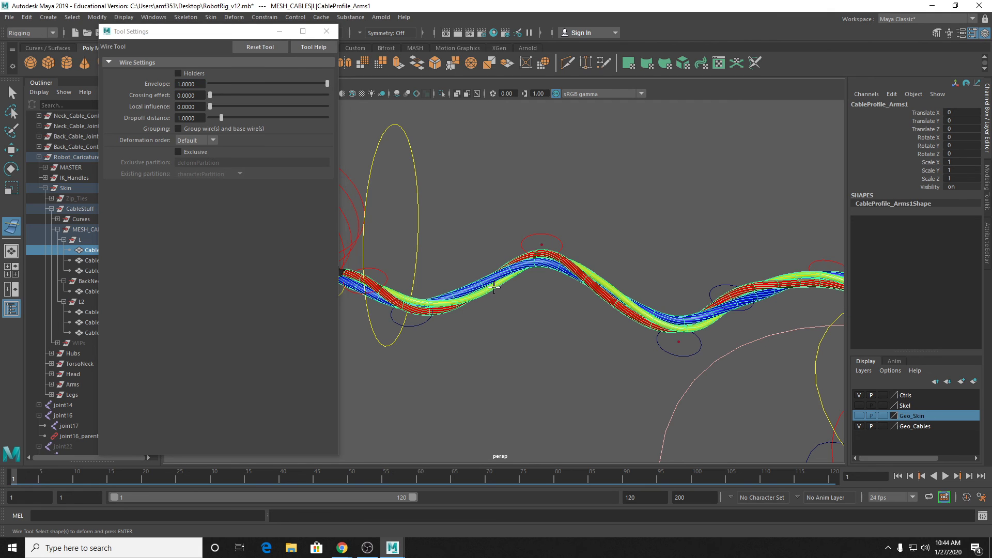
pyautogui.press('Return')
# Step: Assign the Arm_L curve inside the cable as the wire in wireframe display, finish the deformer and close the tool settings
pyautogui.scroll(5, 513, 274)
pyautogui.press('4')
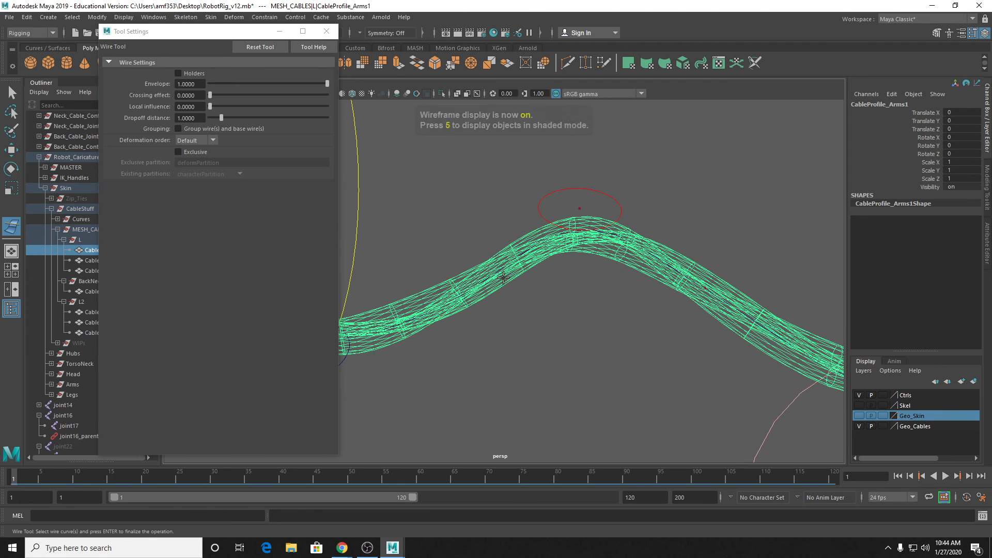
pyautogui.scroll(5, 501, 278)
pyautogui.click(453, 281)
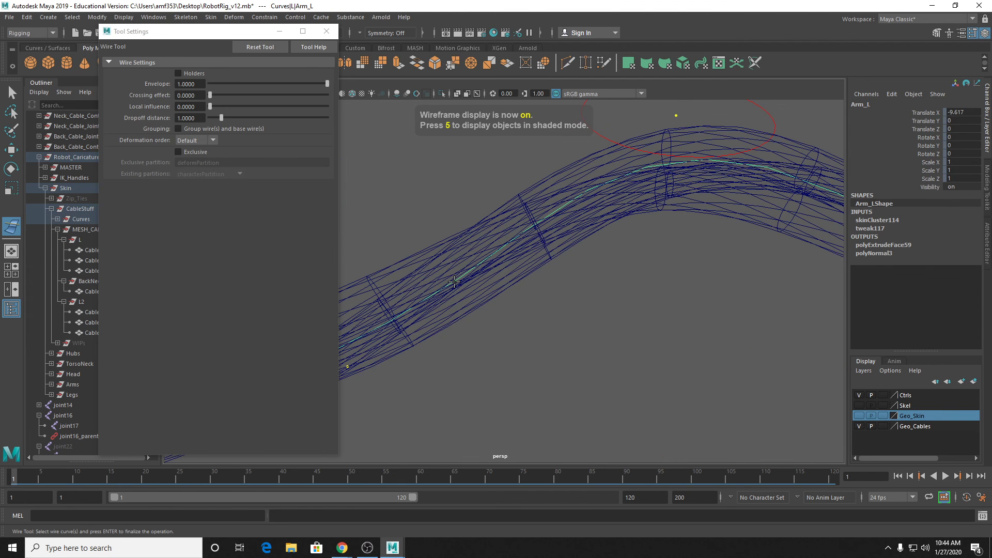
pyautogui.press('Return')
pyautogui.press('w')
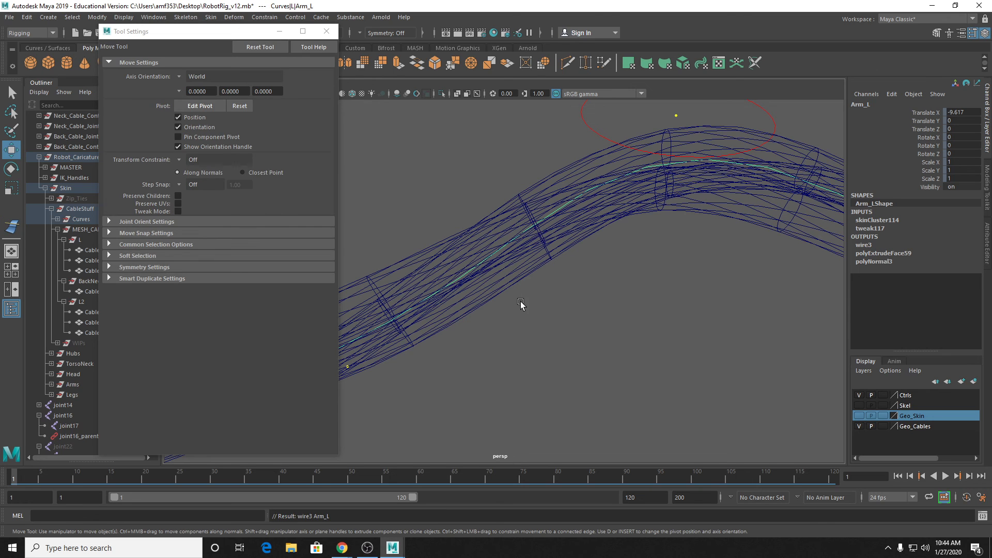
pyautogui.scroll(-4, 520, 299)
pyautogui.click(326, 31)
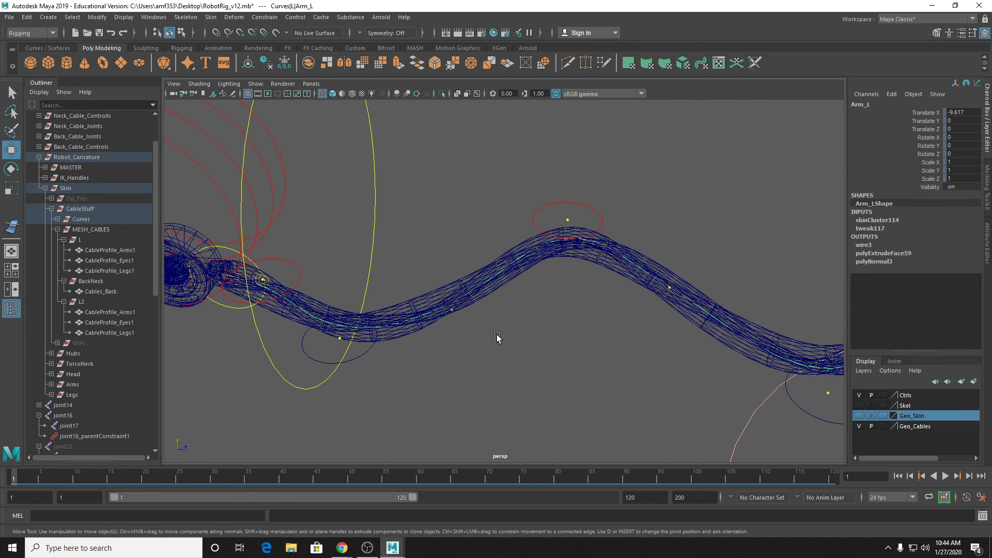
# Step: Test the wire deformer by moving the L_Wrist_IK control and inspect the cable mesh in shaded display
pyautogui.scroll(-2, 498, 338)
pyautogui.keyDown('alt'); pyautogui.moveTo(518, 305); pyautogui.dragTo(536, 328); pyautogui.keyUp('alt')
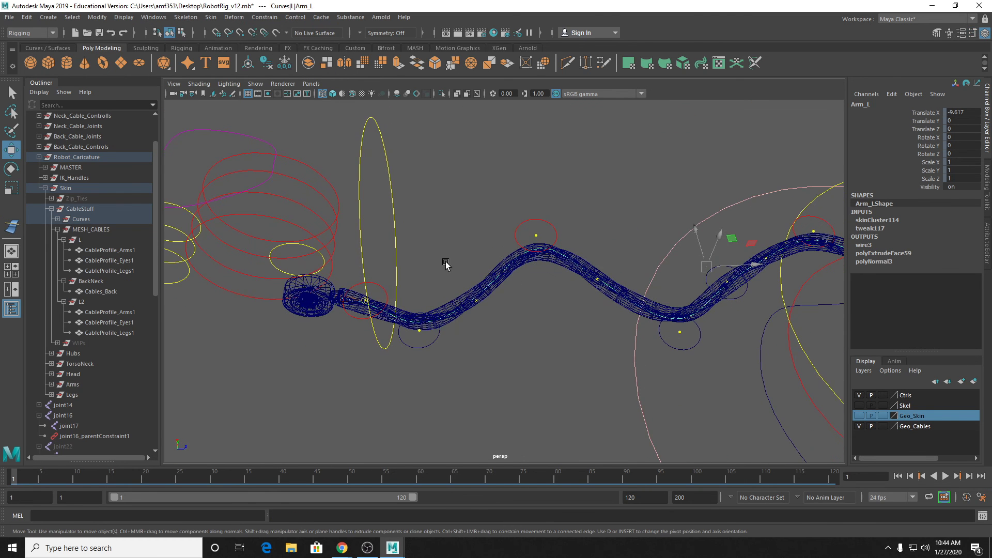
pyautogui.click(392, 226)
pyautogui.moveTo(418, 234)
pyautogui.mouseDown()
pyautogui.moveTo(500, 250)
pyautogui.moveTo(424, 241)
pyautogui.moveTo(473, 291)
pyautogui.mouseUp()
pyautogui.hotkey('ctrl', 'z')
pyautogui.press('5')
pyautogui.scroll(-4, 500, 248)
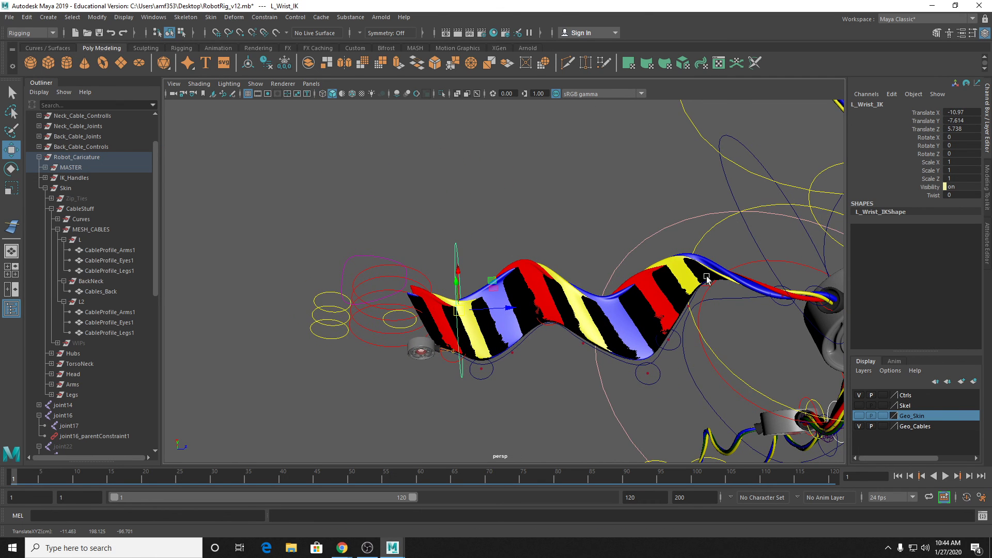
pyautogui.scroll(3, 508, 238)
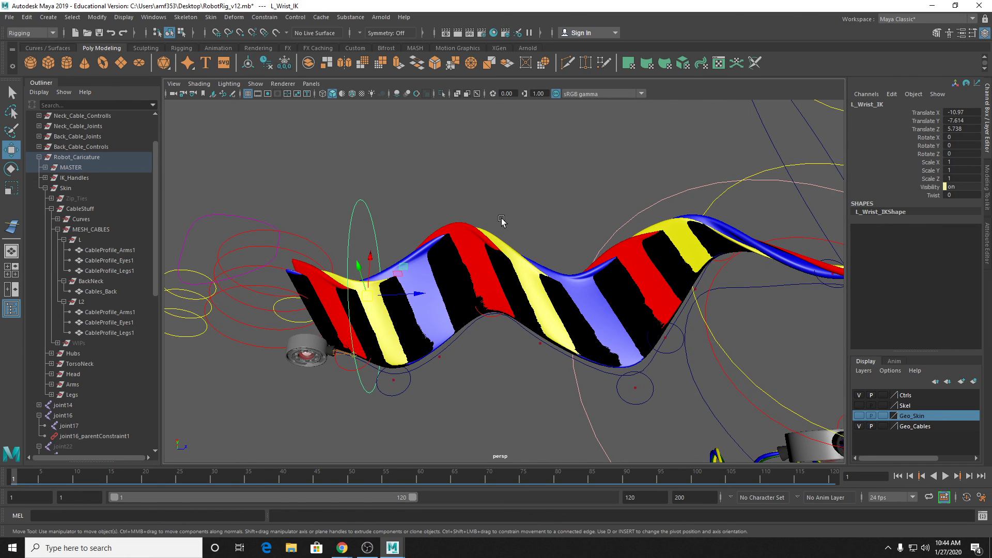
# Step: Set the Dropoff Distance[0] of the CableProfile_Arms1 mesh's wire3 deformer to 10000
pyautogui.click(453, 229)
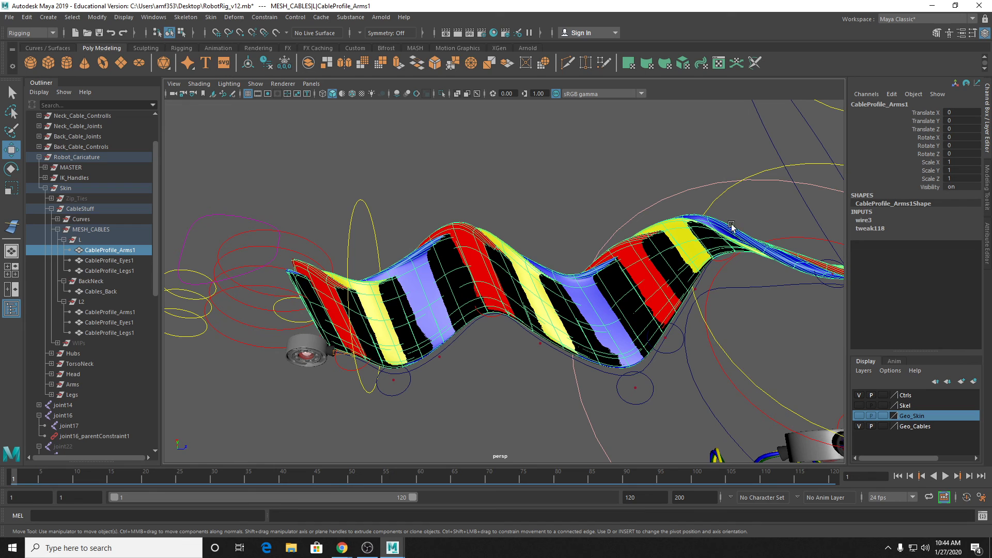
pyautogui.click(861, 221)
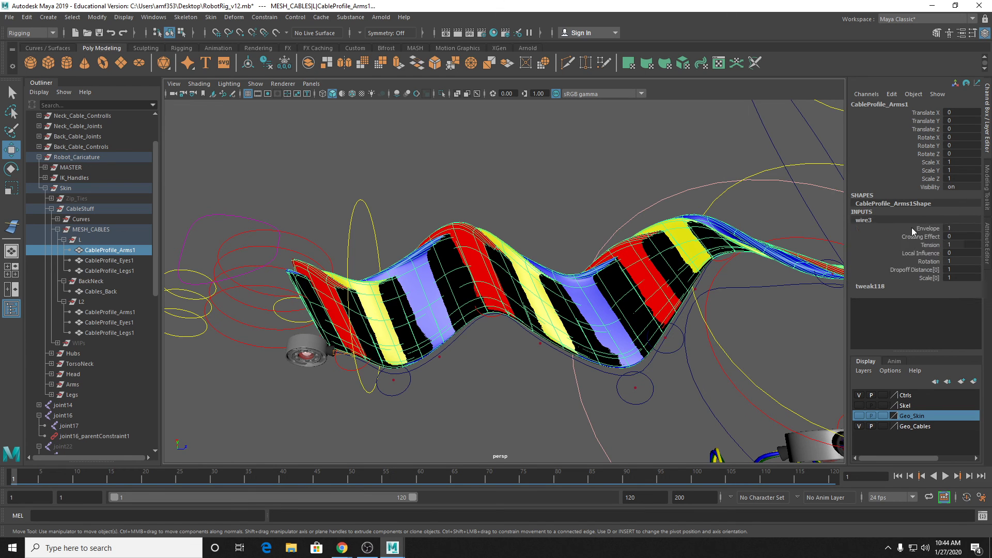
pyautogui.click(937, 270)
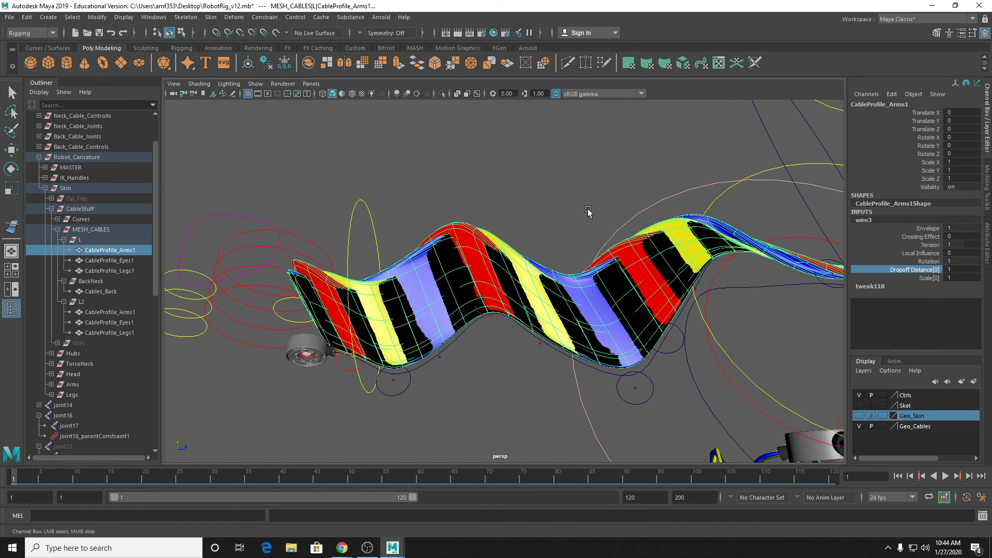
pyautogui.moveTo(588, 209); pyautogui.dragTo(927, 245, button='middle')
pyautogui.click(973, 269)
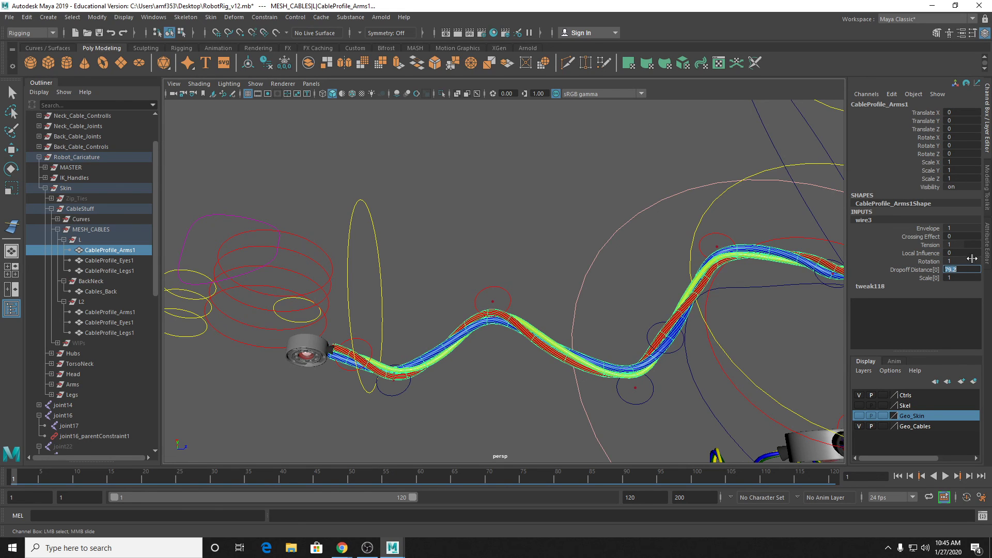
pyautogui.write('10000')
pyautogui.press('Return')
# Step: Test the cable's deformation by moving the L_Wrist_IK control toward the body, and undo the move
pyautogui.moveTo(390, 263); pyautogui.dragTo(509, 221)
pyautogui.press('w')
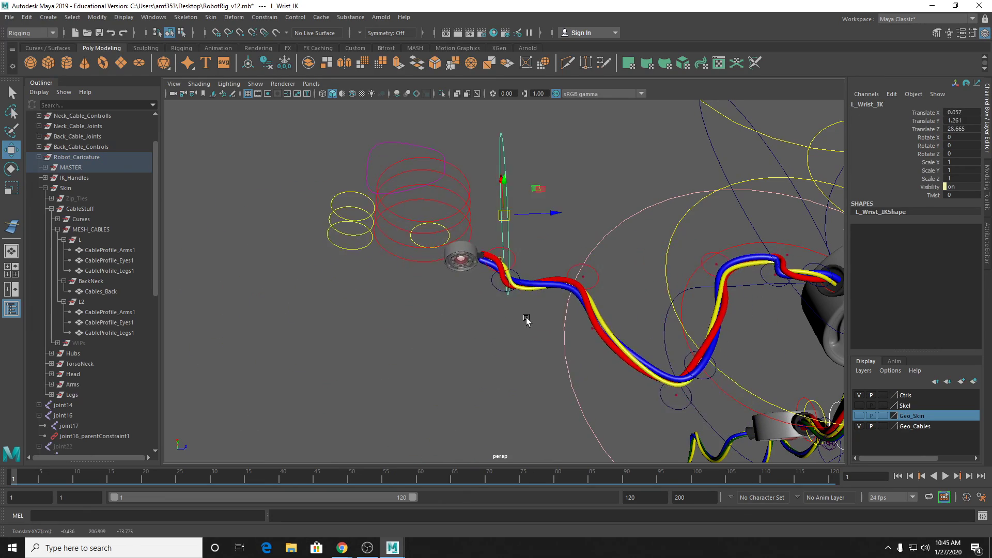
pyautogui.keyDown('alt'); pyautogui.moveTo(527, 320); pyautogui.dragTo(472, 320); pyautogui.keyUp('alt')
pyautogui.hotkey('ctrl', 'z')
# Step: Set Scale[0] of the CableProfile_Arms1 mesh's wire3 deformer to 0.8 so the cables fit the wrist socket
pyautogui.click(473, 322)
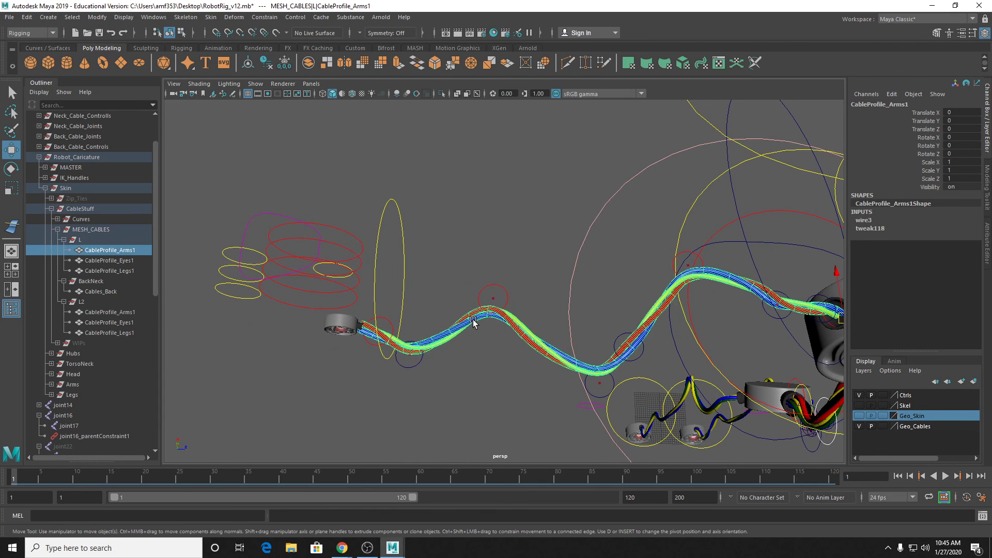
pyautogui.click(863, 222)
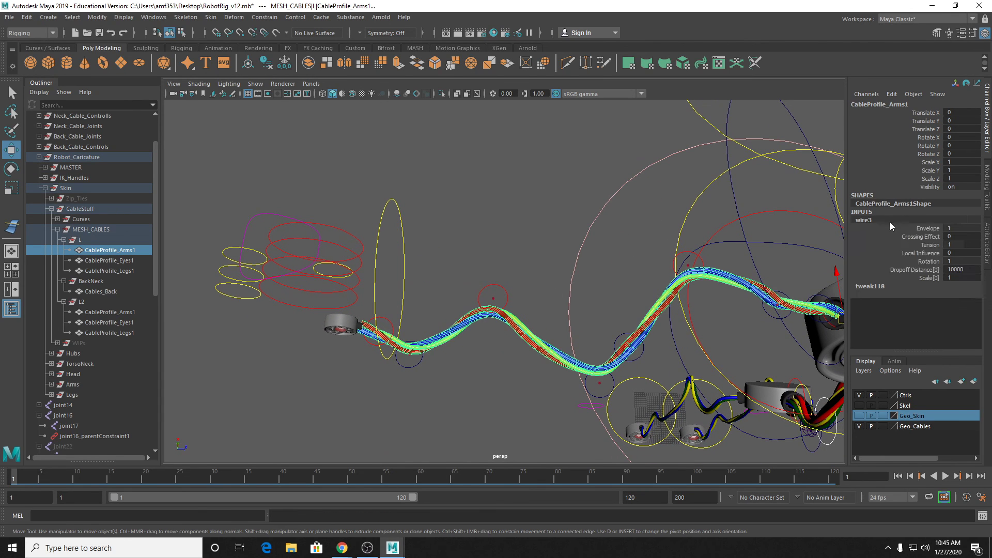
pyautogui.scroll(5, 402, 329)
pyautogui.keyDown('alt'); pyautogui.moveTo(347, 361); pyautogui.dragTo(568, 338, button='middle'); pyautogui.keyUp('alt')
pyautogui.scroll(2, 533, 354)
pyautogui.keyDown('alt'); pyautogui.moveTo(506, 356); pyautogui.dragTo(506, 287); pyautogui.keyUp('alt')
pyautogui.scroll(4, 442, 350)
pyautogui.keyDown('alt'); pyautogui.moveTo(419, 340); pyautogui.dragTo(543, 335, button='middle'); pyautogui.keyUp('alt')
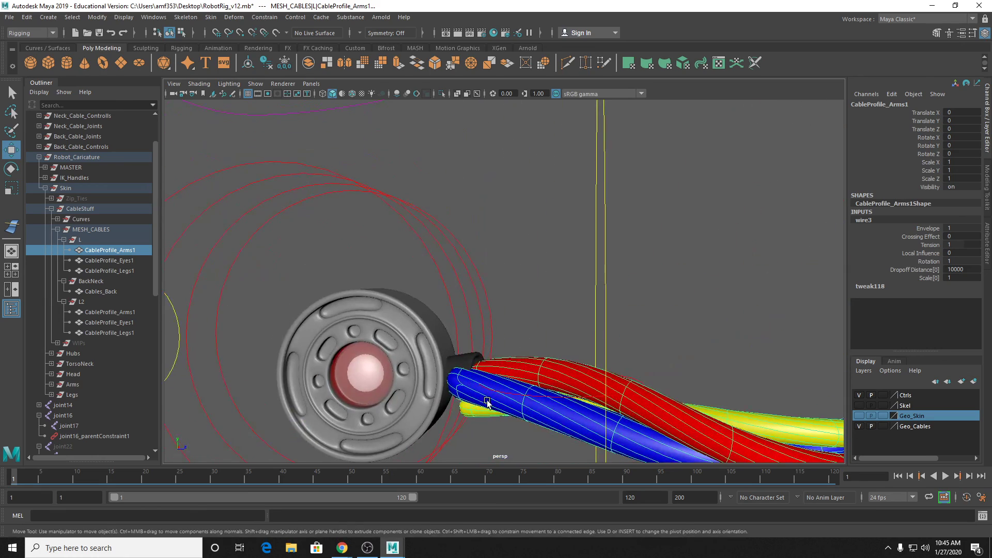
pyautogui.click(928, 278)
pyautogui.moveTo(775, 288); pyautogui.dragTo(769, 286, button='middle')
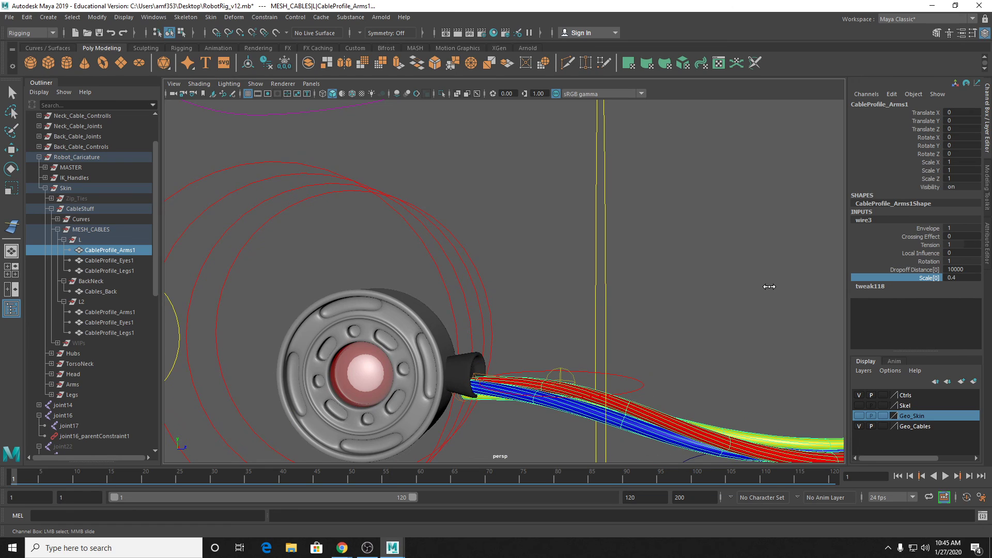
pyautogui.keyDown('alt'); pyautogui.moveTo(769, 304); pyautogui.dragTo(702, 290); pyautogui.keyUp('alt')
pyautogui.scroll(-6, 663, 273)
pyautogui.keyDown('alt'); pyautogui.moveTo(702, 290); pyautogui.dragTo(666, 279, button='middle'); pyautogui.keyUp('alt')
pyautogui.scroll(-5, 686, 295)
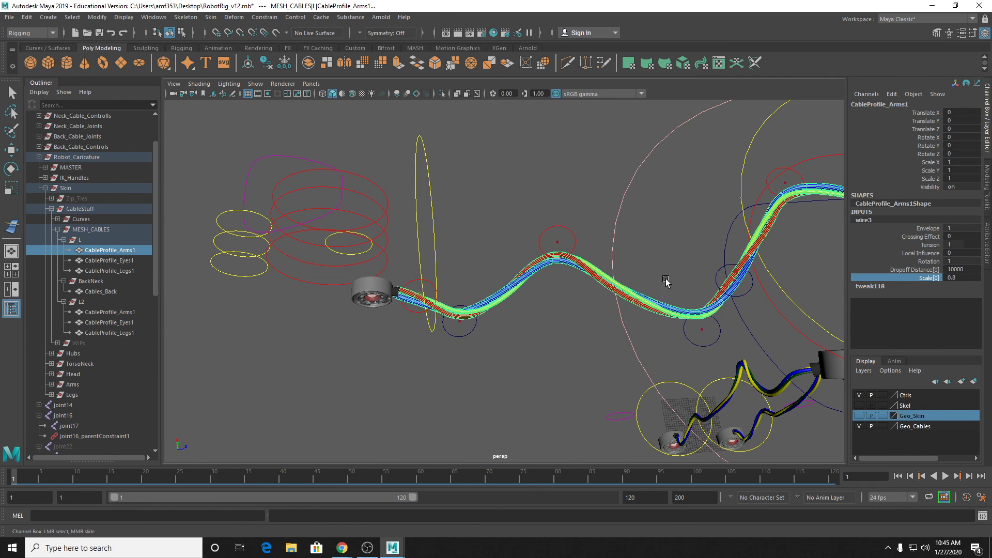
# Step: Make the Skel and Geo_Skin layers visible and unhide the Zip_Ties group
pyautogui.keyDown('alt'); pyautogui.moveTo(666, 281); pyautogui.dragTo(536, 327); pyautogui.keyUp('alt')
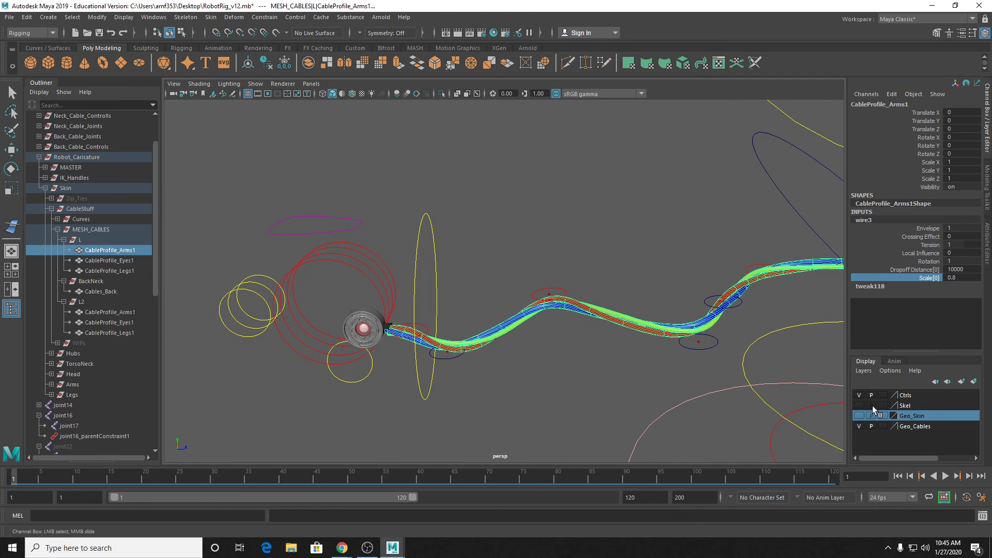
pyautogui.click(857, 405)
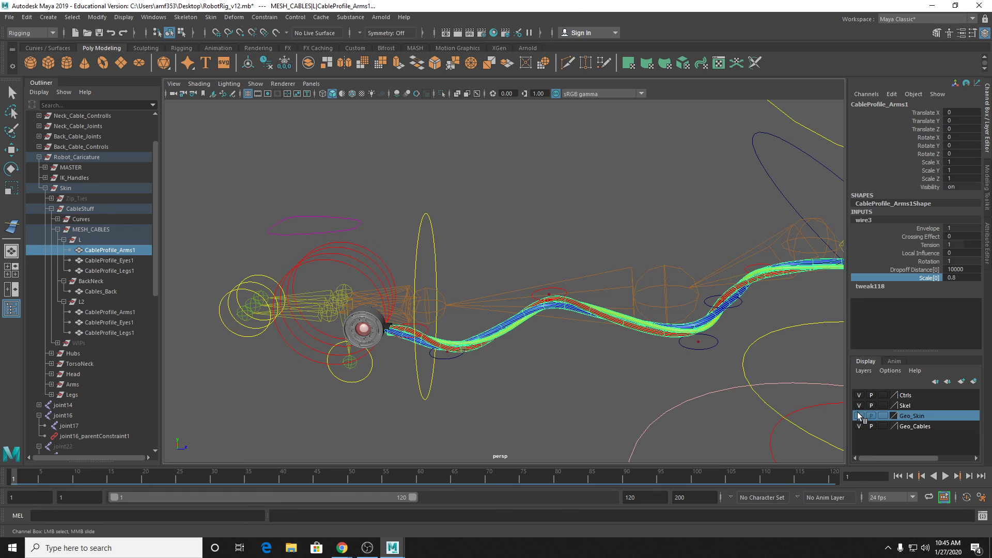
pyautogui.click(857, 417)
pyautogui.keyDown('alt'); pyautogui.moveTo(724, 378); pyautogui.dragTo(636, 372); pyautogui.keyUp('alt')
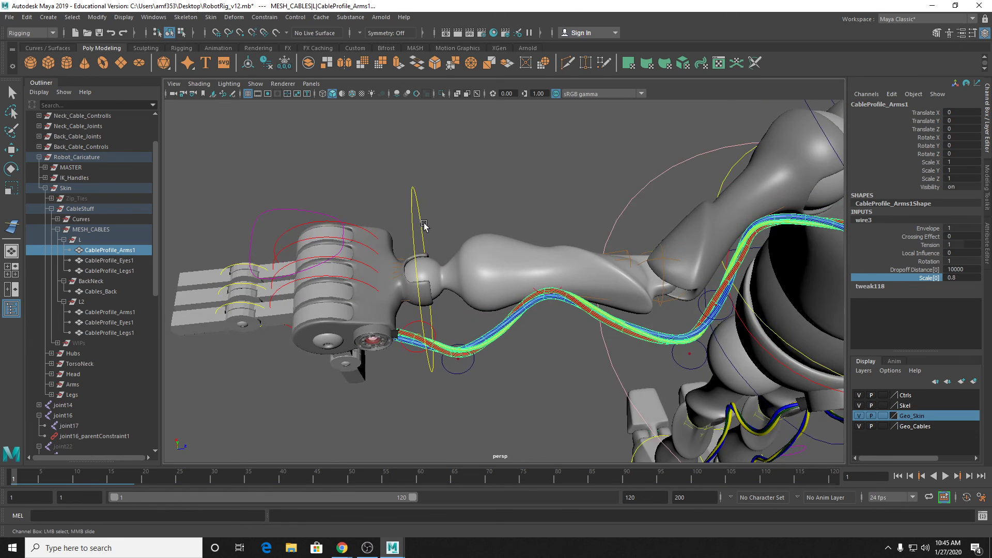
pyautogui.click(76, 199)
pyautogui.hotkey('shift', 'h')
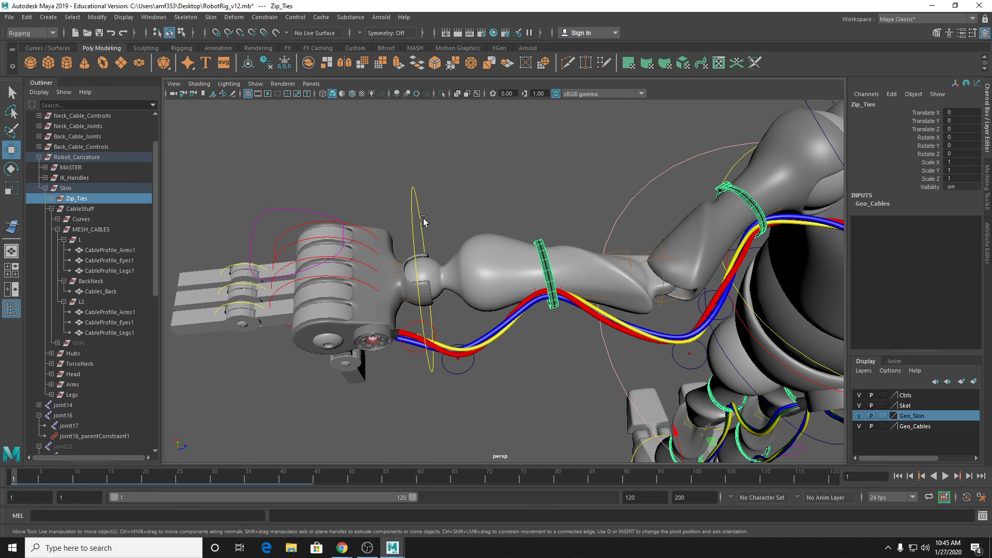
# Step: Pose the left arm with the L_Wrist_IK control and move nurbsCircle13 to about 0.43, -6.26, 1.014
pyautogui.click(420, 217)
pyautogui.keyDown('alt'); pyautogui.moveTo(423, 218); pyautogui.dragTo(412, 272); pyautogui.keyUp('alt')
pyautogui.press('e')
pyautogui.keyDown('alt'); pyautogui.moveTo(465, 310); pyautogui.dragTo(577, 332); pyautogui.keyUp('alt')
pyautogui.press('q')
pyautogui.click(469, 296)
pyautogui.press('w')
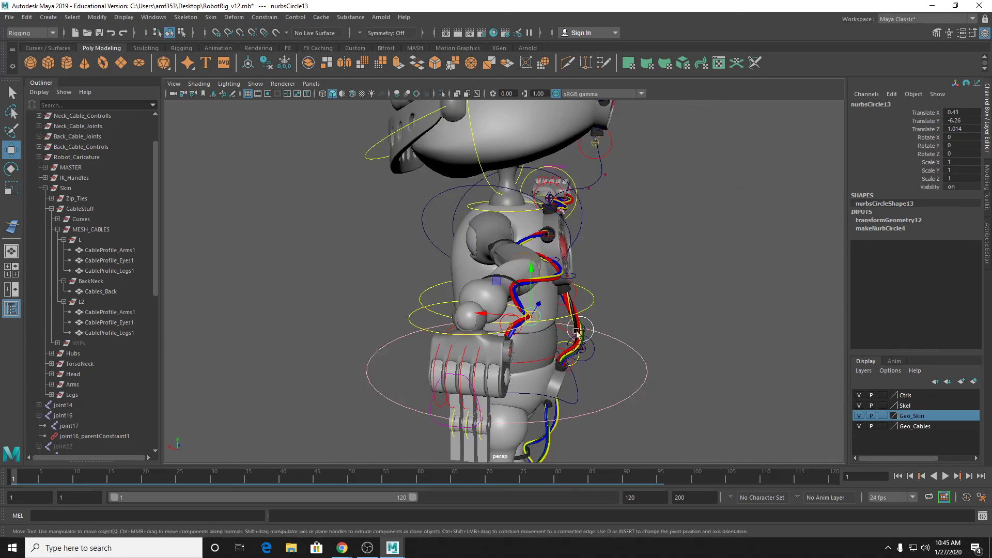
# Step: Rotate the nurbsCircle9 control at the wrist end of the left arm cable
pyautogui.press('q')
pyautogui.click(519, 315)
pyautogui.scroll(5, 537, 331)
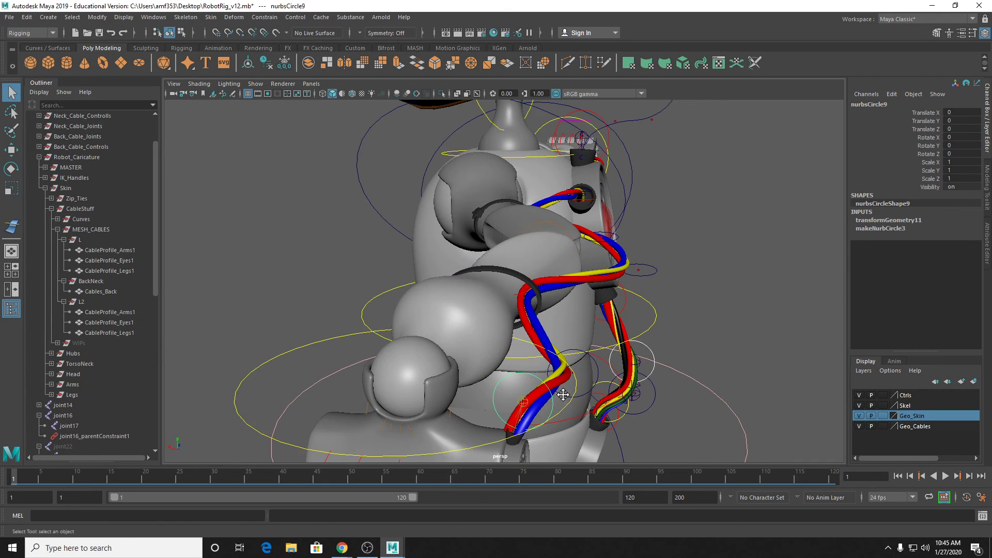
pyautogui.keyDown('alt'); pyautogui.moveTo(563, 394); pyautogui.dragTo(577, 316, button='middle'); pyautogui.keyUp('alt')
pyautogui.press('e')
pyautogui.moveTo(569, 329); pyautogui.dragTo(455, 348)
# Step: Move the nurbsCircle15 cable control on the upper arm to about -0.673, 1.019, 4.77
pyautogui.press('w')
pyautogui.scroll(-6, 609, 290)
pyautogui.keyDown('alt'); pyautogui.moveTo(596, 288); pyautogui.dragTo(573, 332); pyautogui.keyUp('alt')
pyautogui.keyDown('alt'); pyautogui.moveTo(631, 298); pyautogui.dragTo(629, 319); pyautogui.keyUp('alt')
pyautogui.click(529, 332)
pyautogui.press('q')
pyautogui.click(547, 292)
pyautogui.press('w')
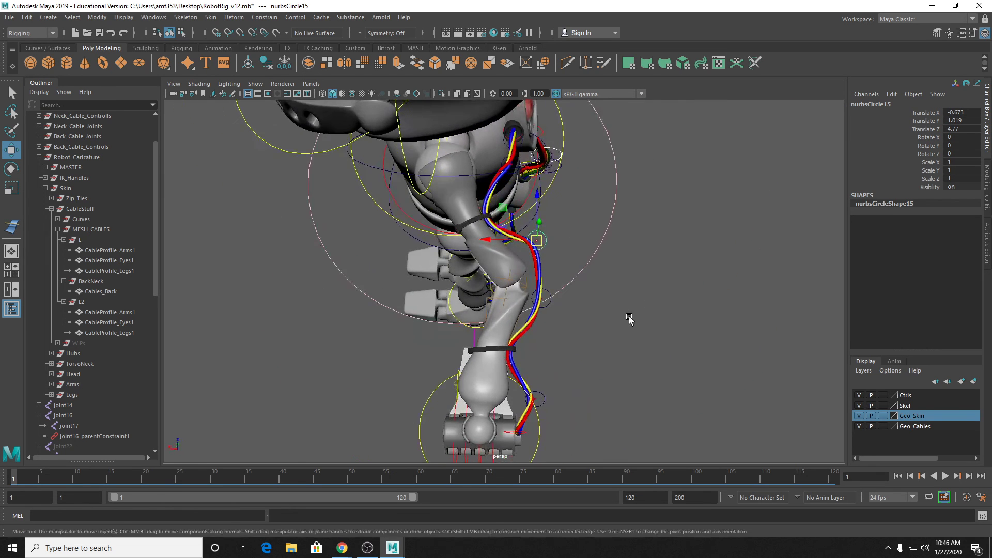
# Step: Move the nurbsCircle14 cable control near the elbow to about 6.308, 2.457, -1.707 and check the posed arm
pyautogui.click(544, 298)
pyautogui.moveTo(545, 300); pyautogui.dragTo(480, 265)
pyautogui.keyDown('alt'); pyautogui.moveTo(479, 265); pyautogui.dragTo(493, 305, button='middle'); pyautogui.keyUp('alt')
pyautogui.scroll(-2, 608, 309)
pyautogui.keyDown('alt'); pyautogui.moveTo(608, 309); pyautogui.dragTo(597, 270); pyautogui.keyUp('alt')
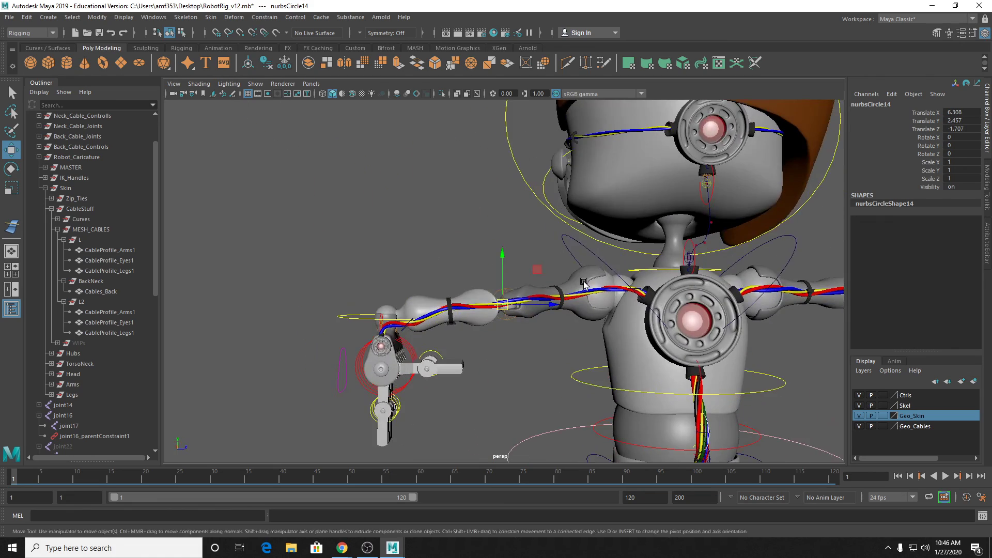
pyautogui.keyDown('alt'); pyautogui.moveTo(597, 270); pyautogui.dragTo(426, 274, button='middle'); pyautogui.keyUp('alt')
pyautogui.scroll(-3, 427, 274)
pyautogui.keyDown('alt'); pyautogui.moveTo(443, 277); pyautogui.dragTo(622, 287); pyautogui.keyUp('alt')
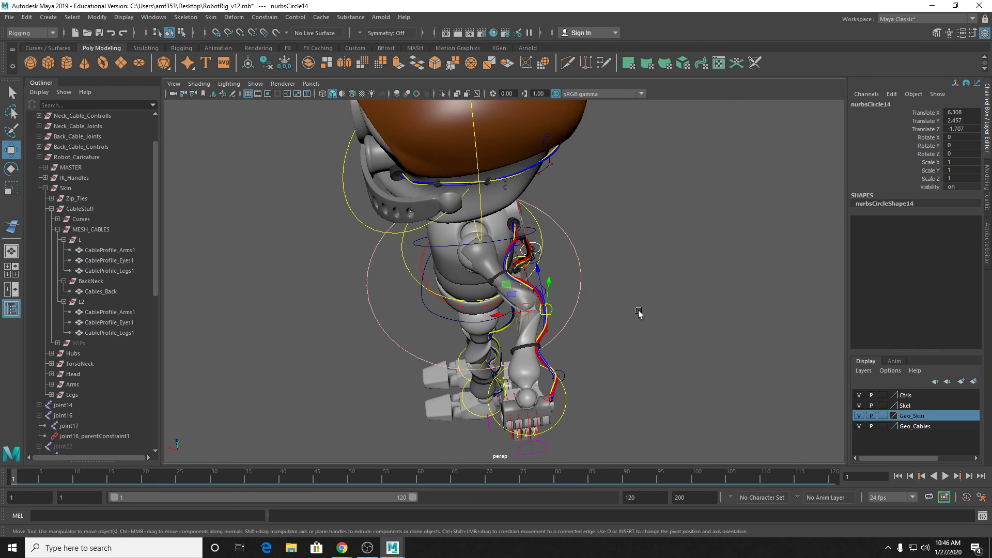
pyautogui.keyDown('alt'); pyautogui.moveTo(637, 310); pyautogui.dragTo(503, 269); pyautogui.keyUp('alt')
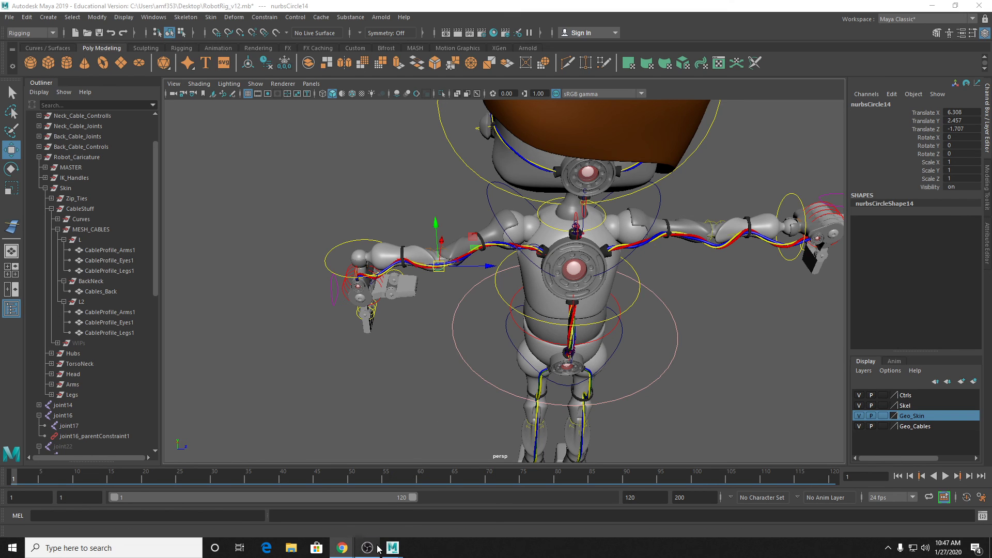
pyautogui.moveTo(367, 548)
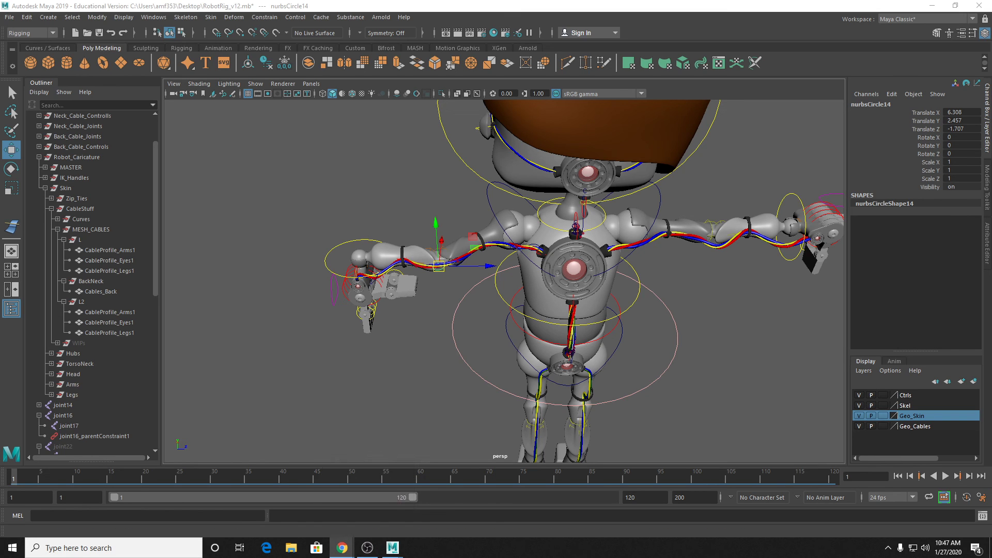